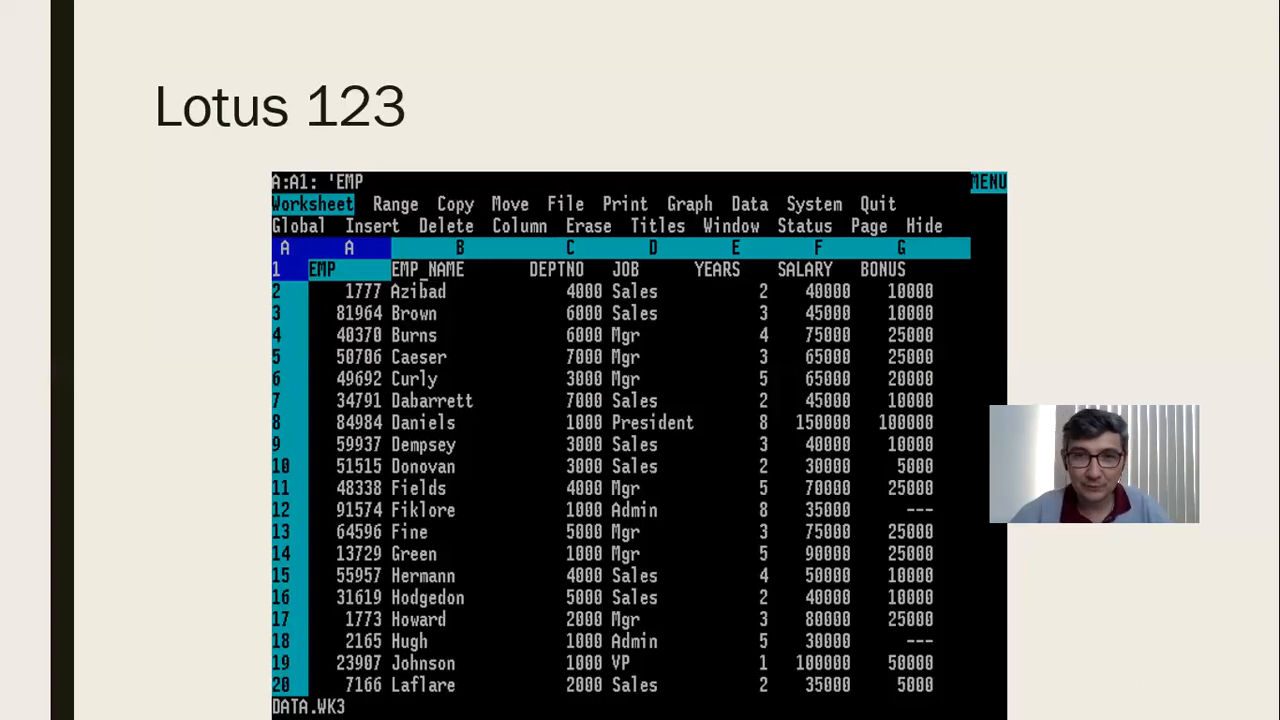
# Step: End the slide show at the CÉLULA slide and switch to Excel
pyautogui.press('Right')
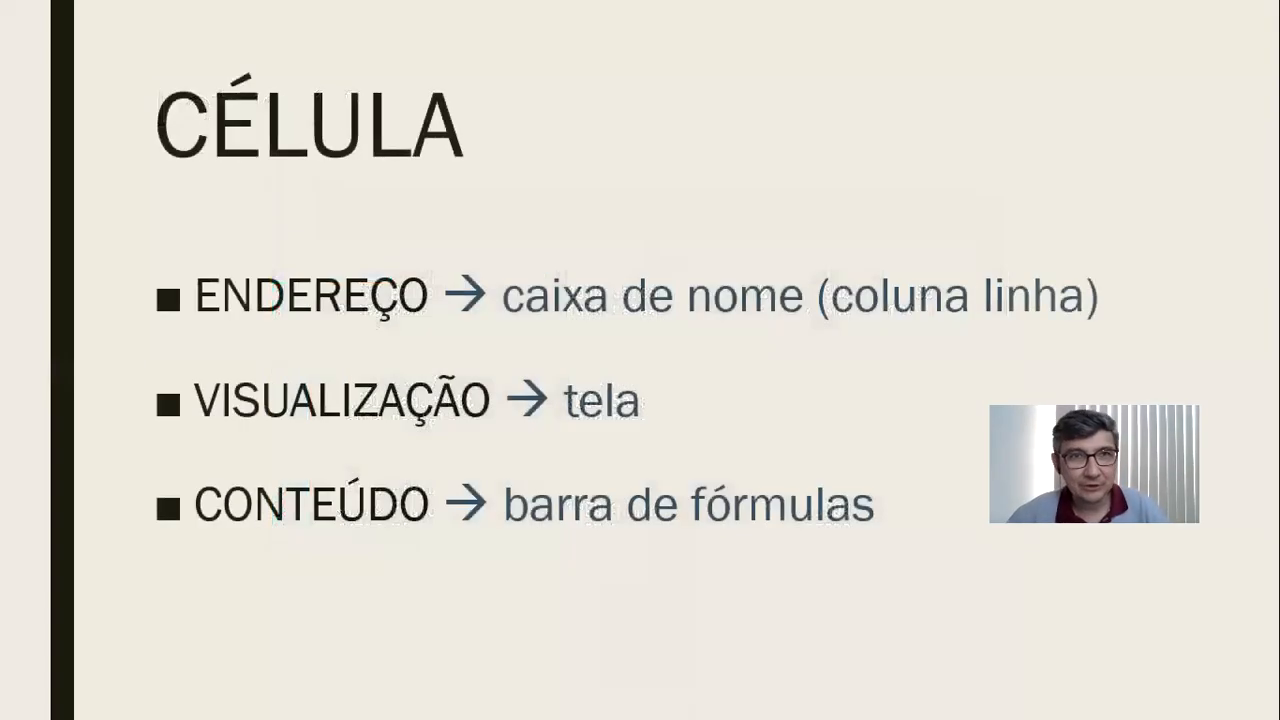
pyautogui.press('Escape')
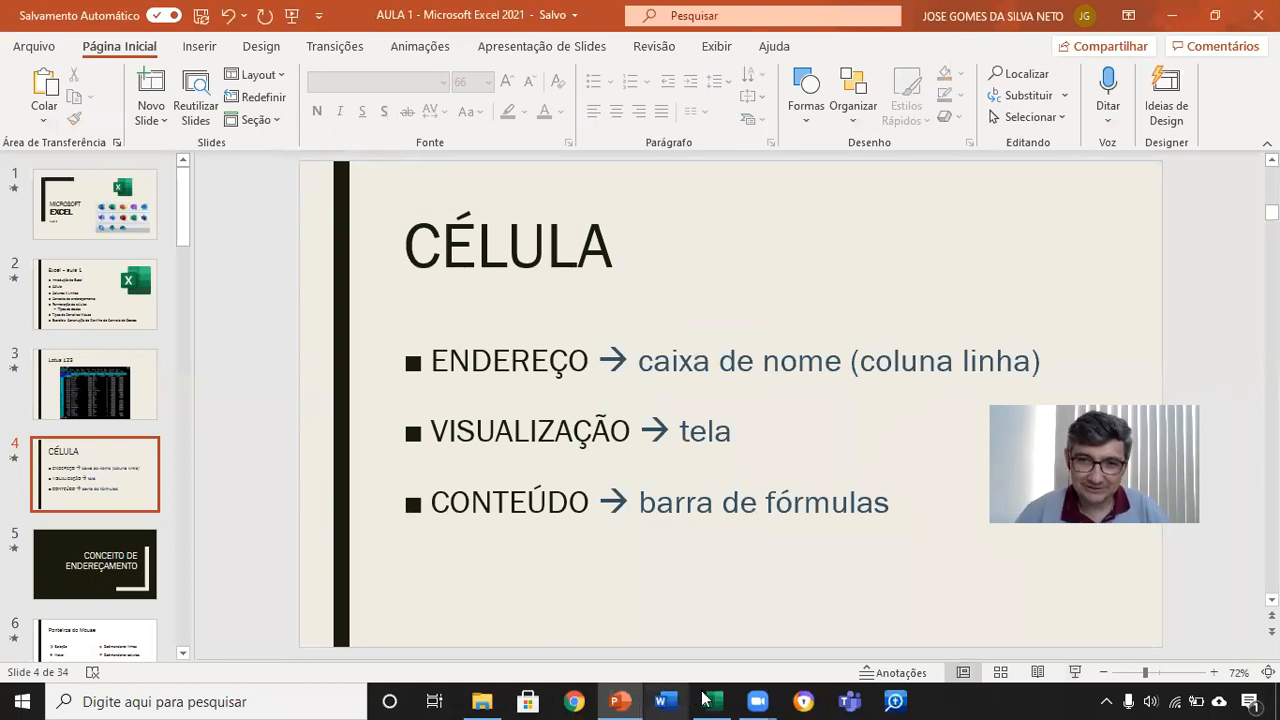
pyautogui.moveTo(711, 700)
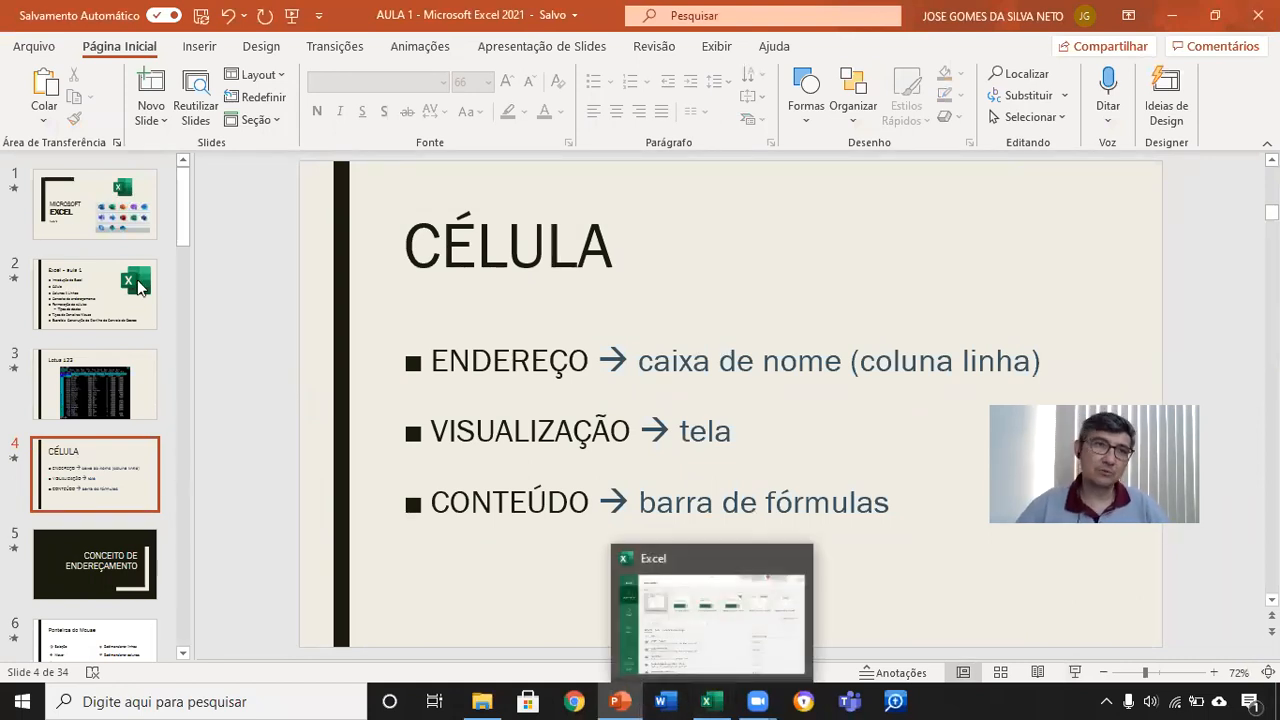
pyautogui.click(85, 222)
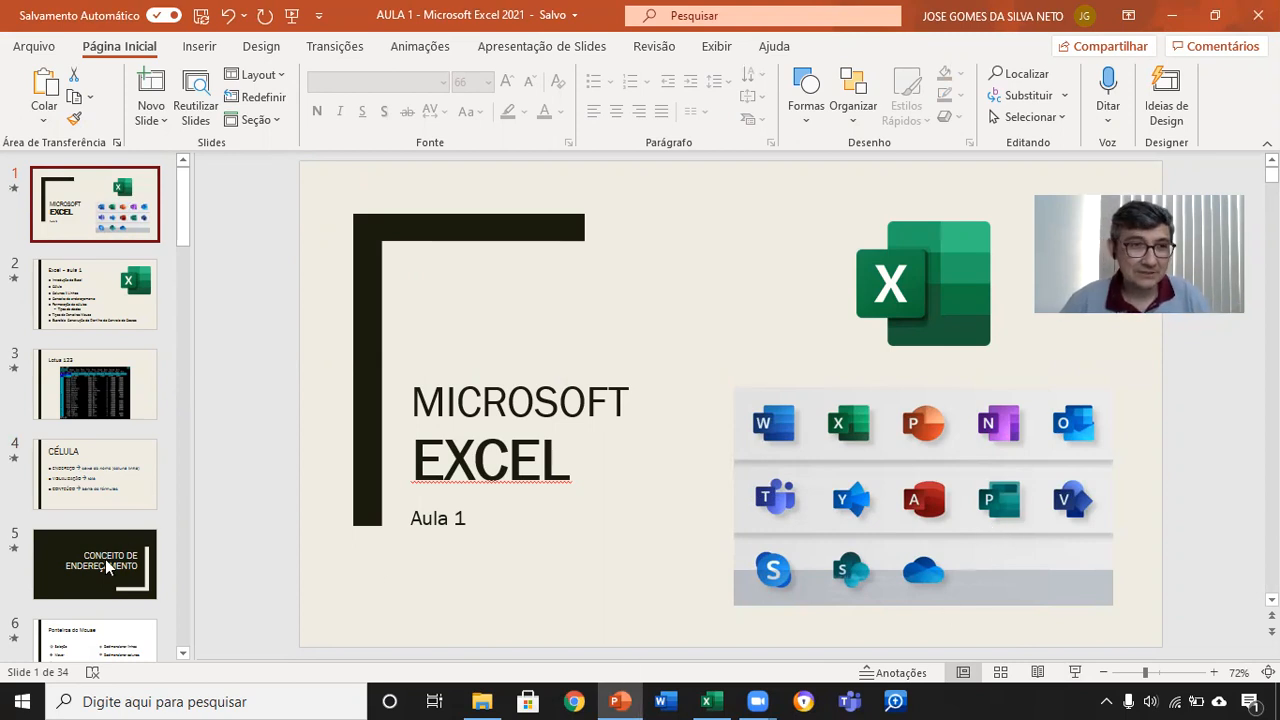
pyautogui.click(108, 490)
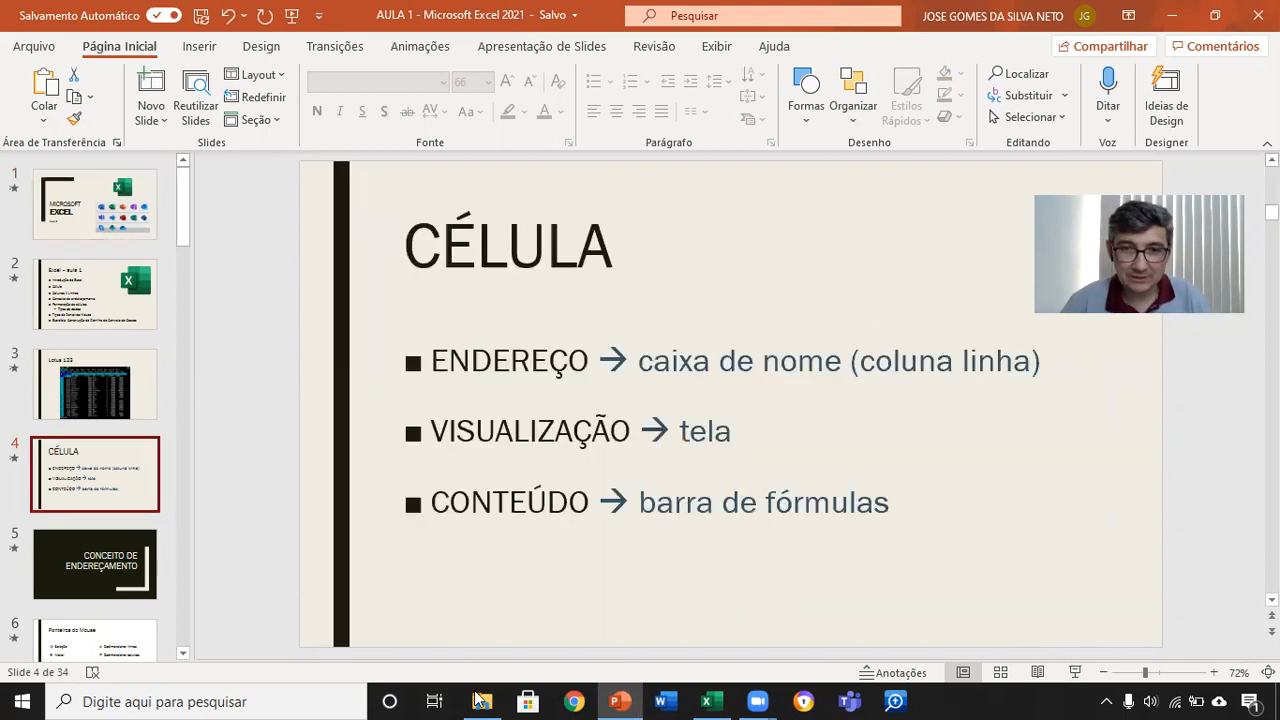
pyautogui.click(706, 701)
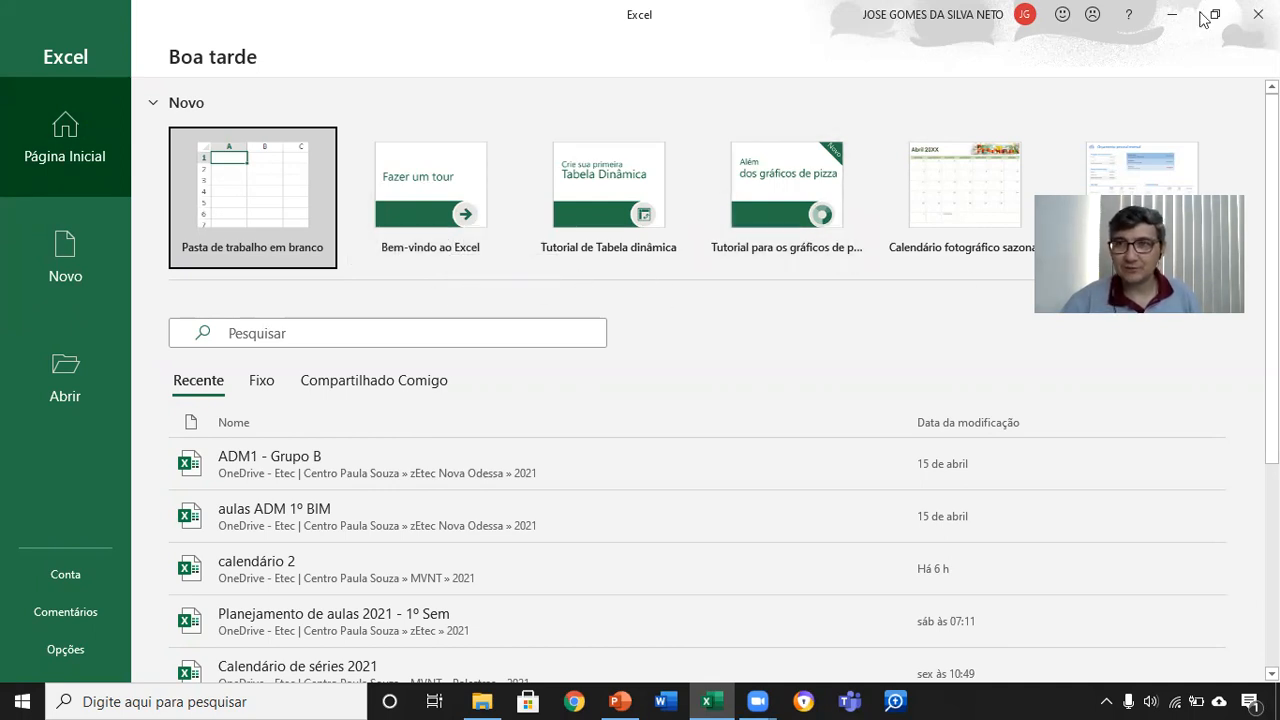
# Step: Browse the available templates for new files and create a blank workbook
pyautogui.click(1186, 302)
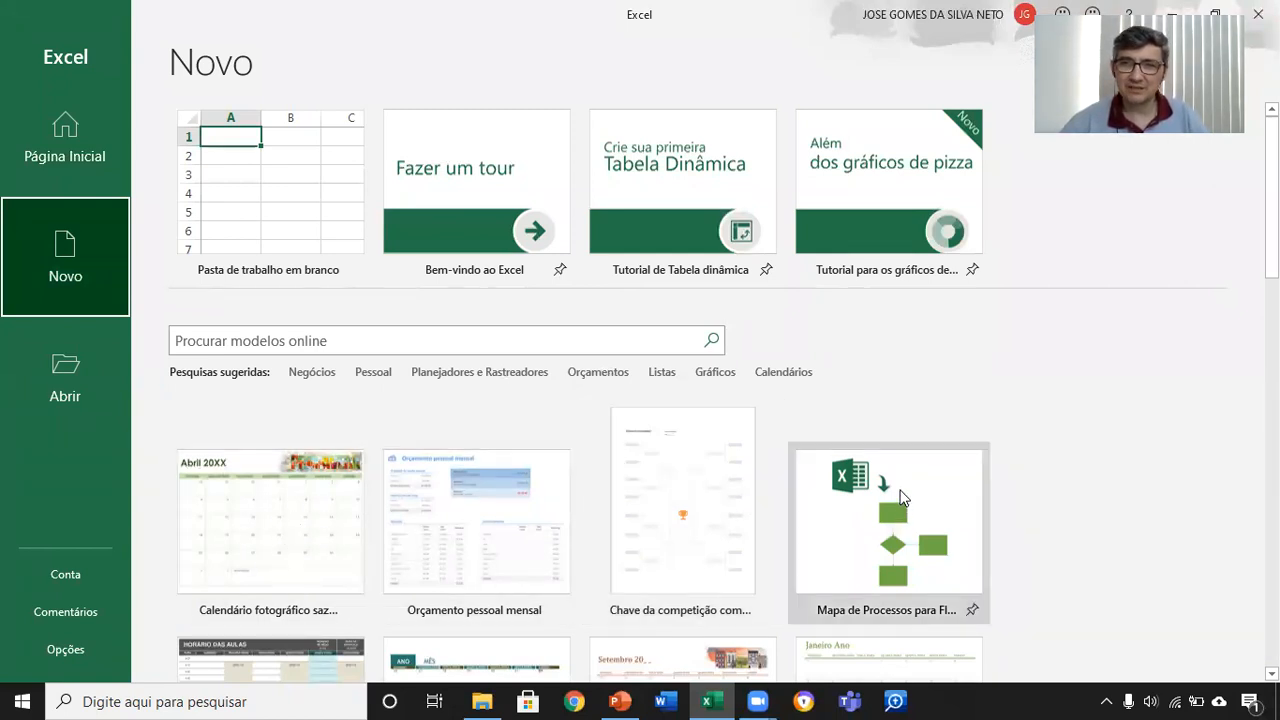
pyautogui.scroll(-5, 830, 460)
pyautogui.scroll(-7, 826, 461)
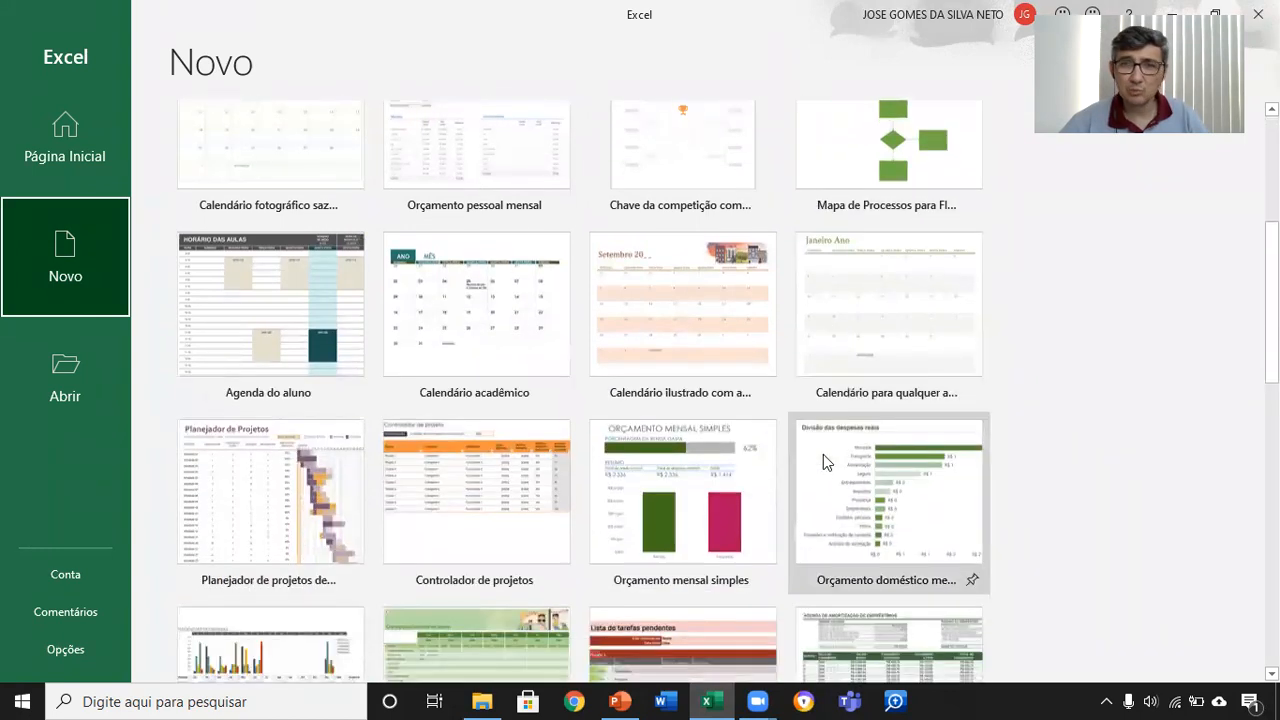
pyautogui.scroll(-7, 826, 453)
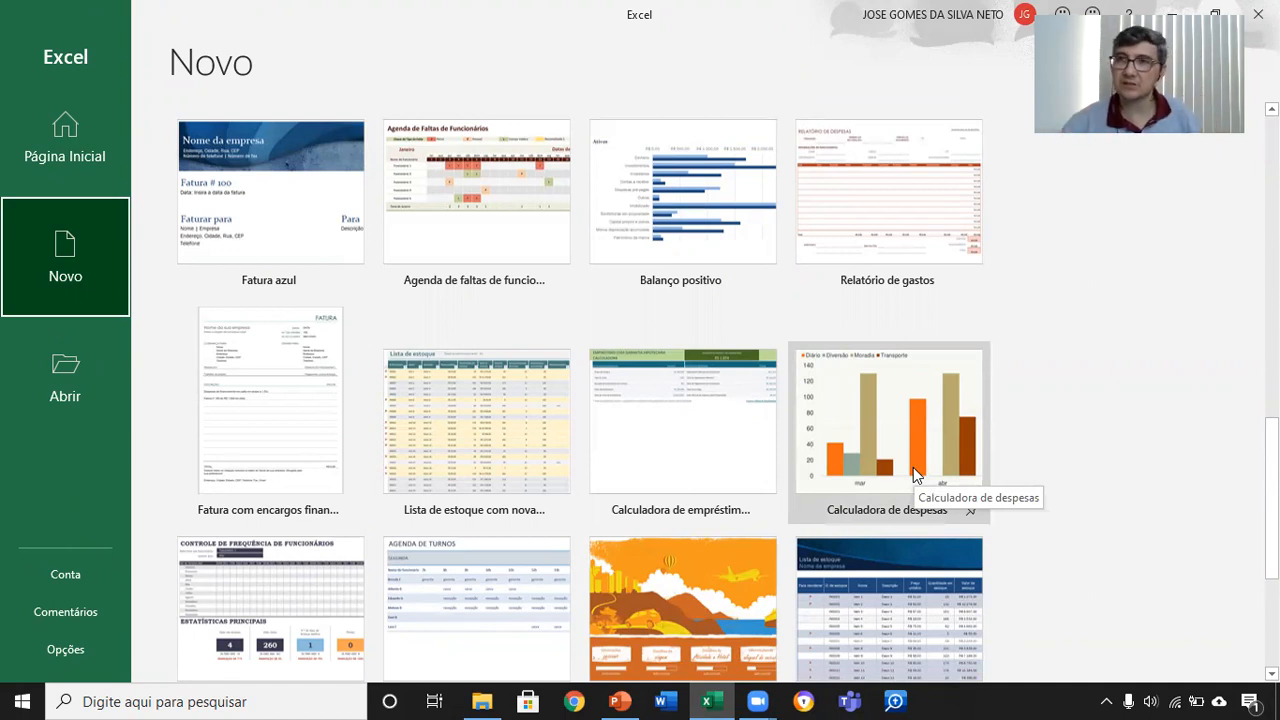
pyautogui.scroll(-3, 682, 457)
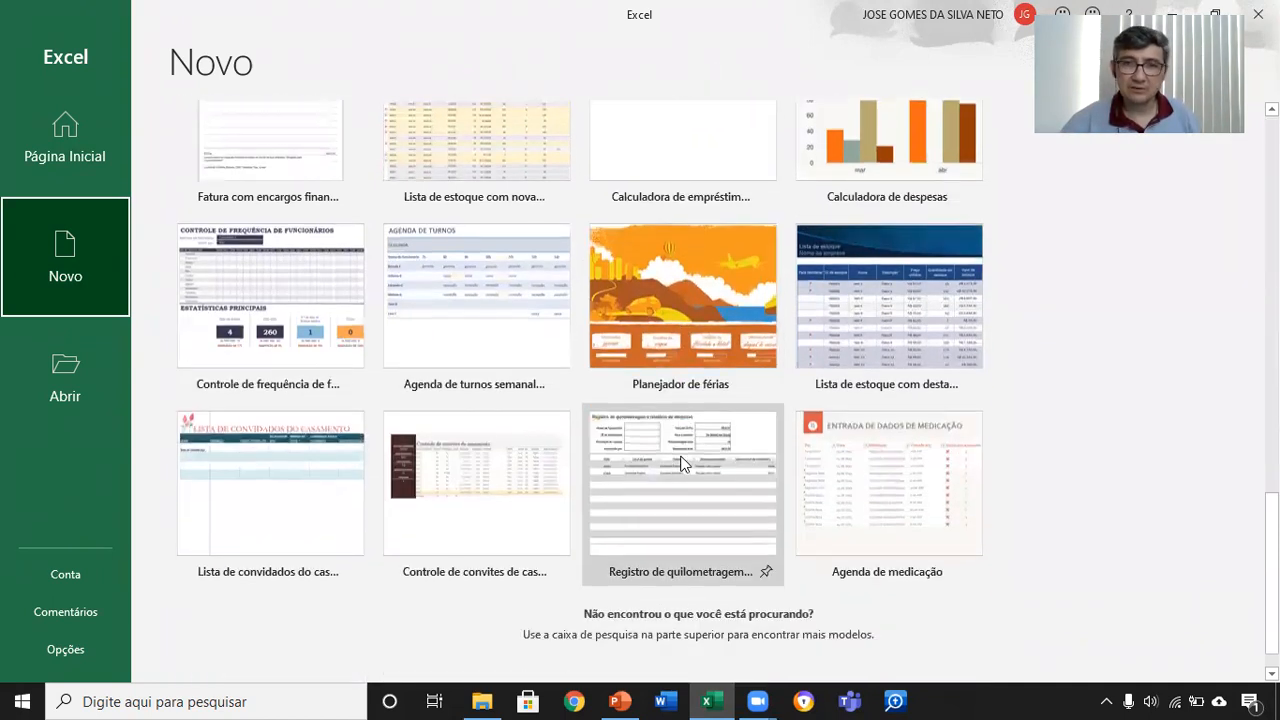
pyautogui.scroll(3, 939, 427)
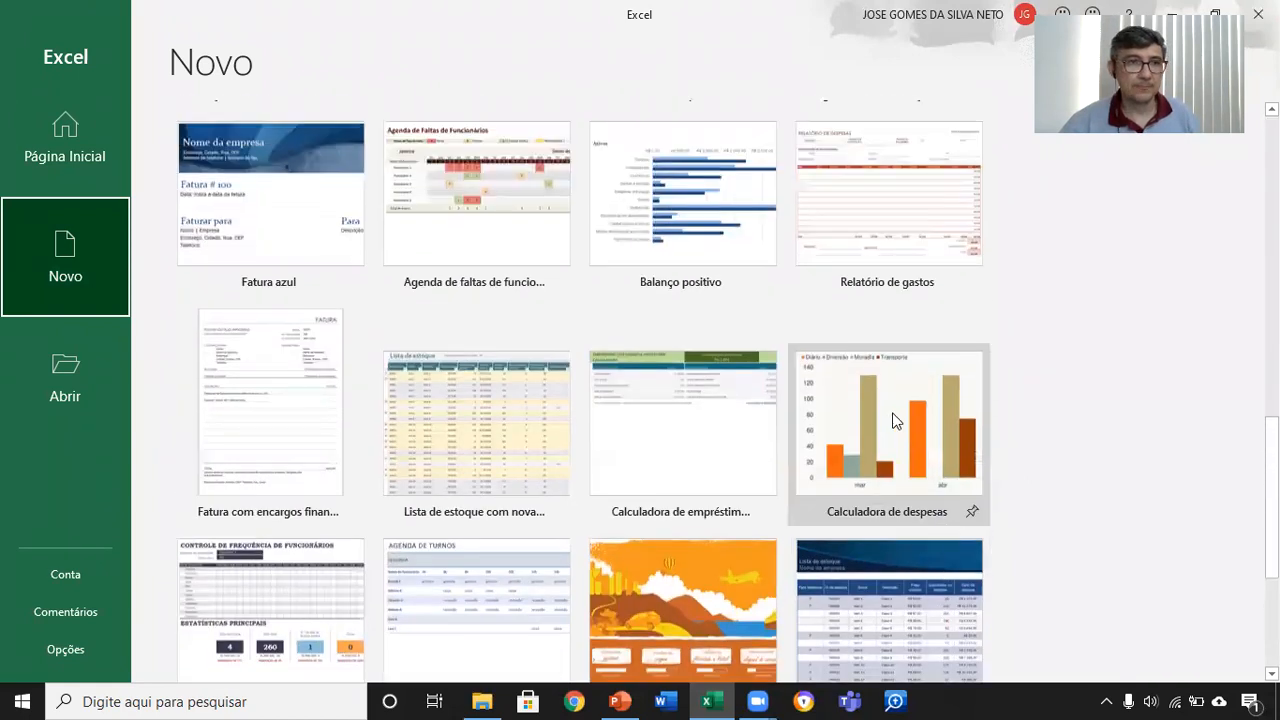
pyautogui.scroll(10, 896, 420)
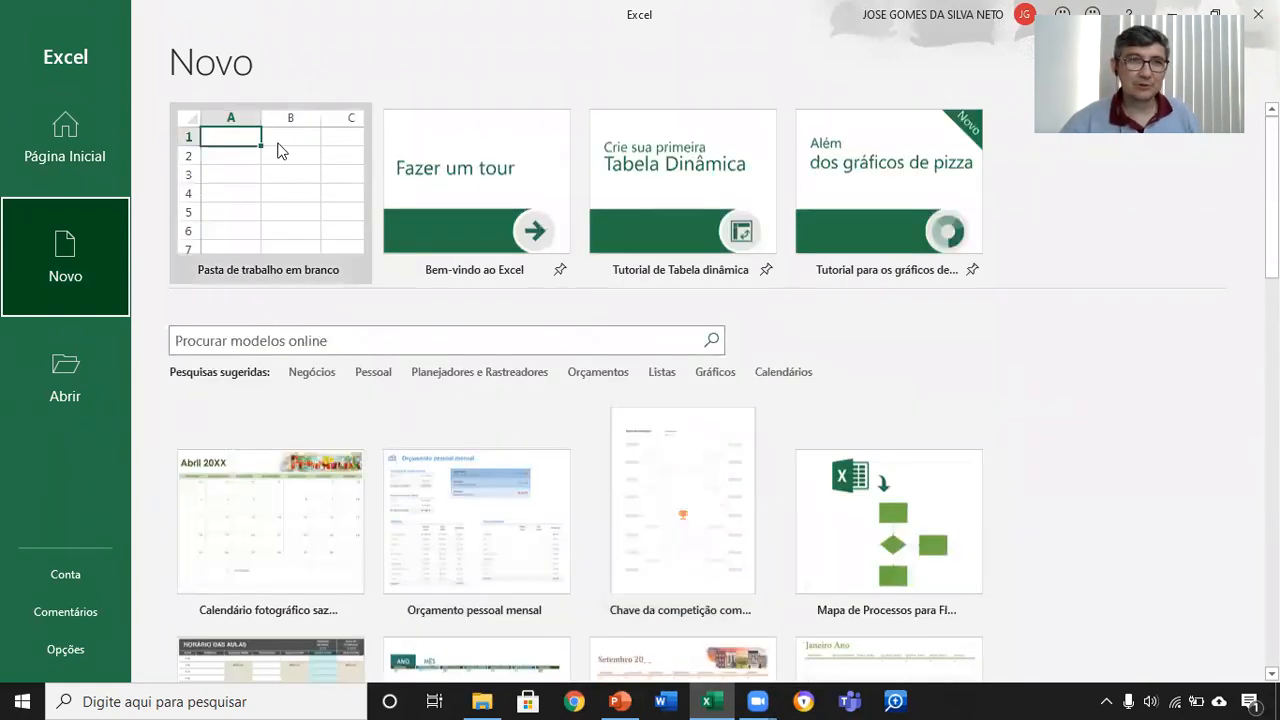
pyautogui.click(321, 233)
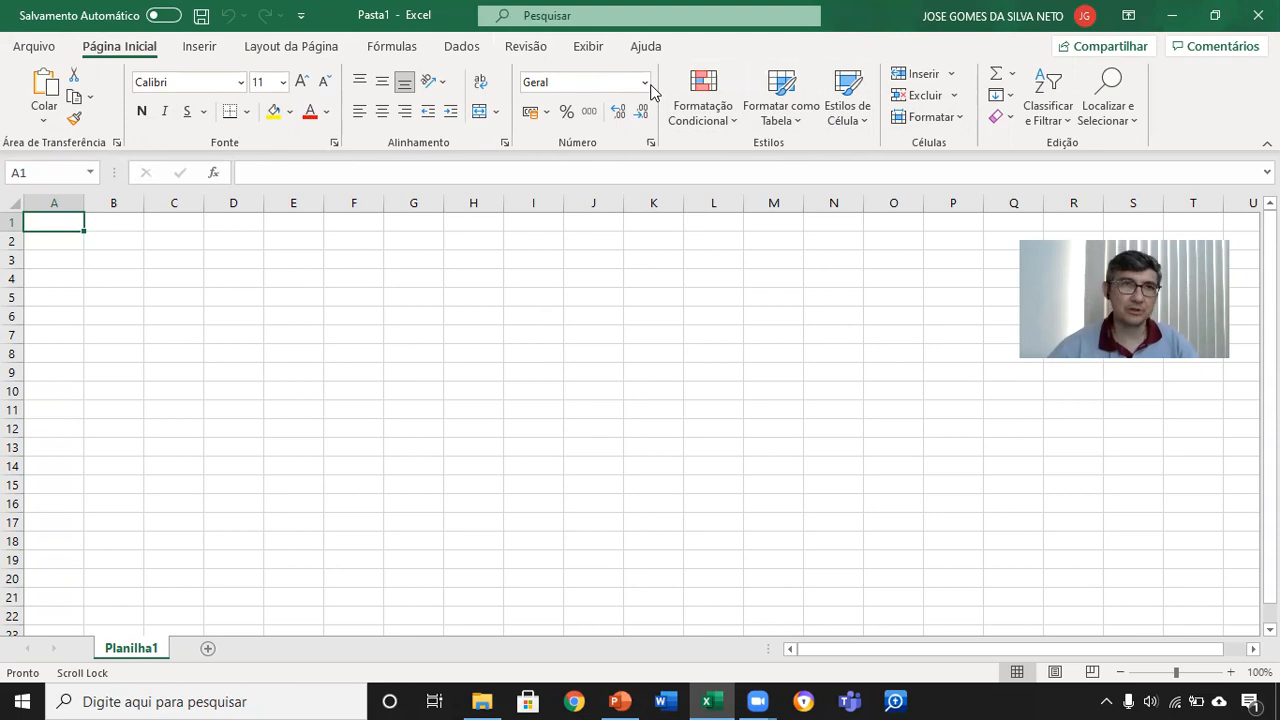
# Step: Look over the commands for inserting content, including the illustration options
pyautogui.click(201, 52)
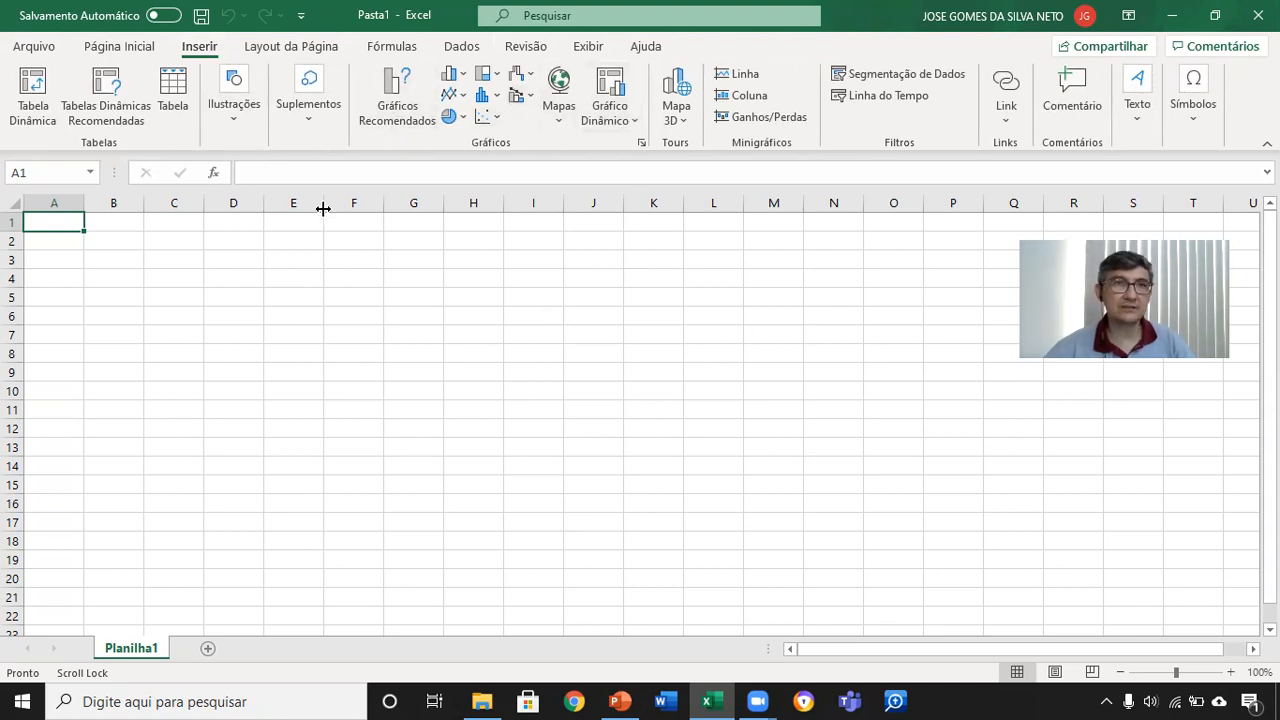
pyautogui.click(227, 135)
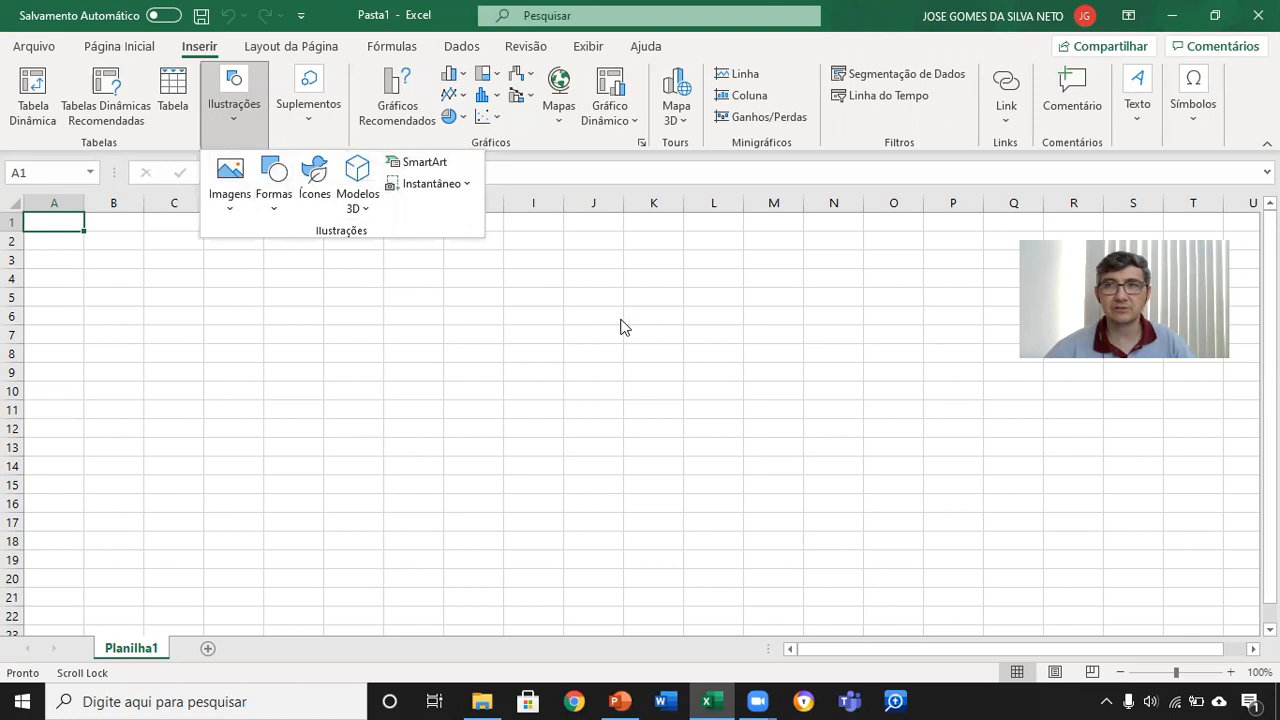
pyautogui.click(662, 374)
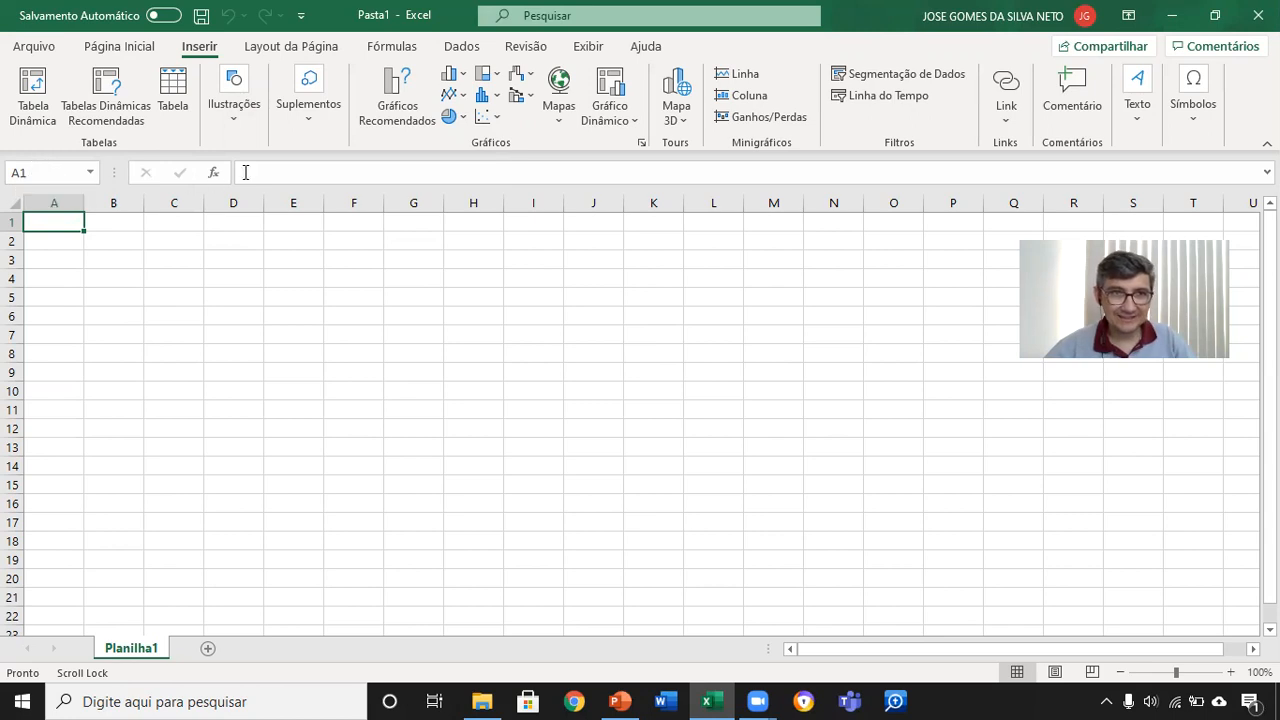
# Step: Widen the Name Box and select various single cells across the sheet, ending on A3
pyautogui.moveTo(108, 172); pyautogui.dragTo(276, 179)
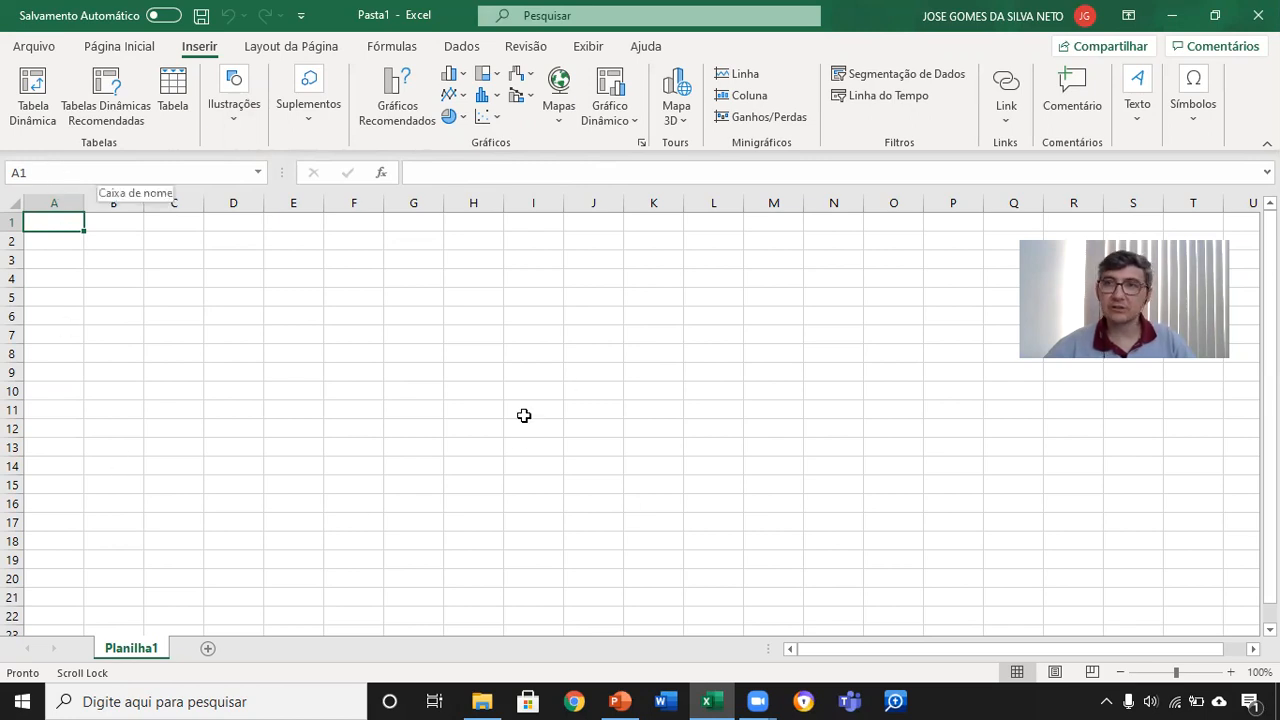
pyautogui.click(615, 412)
pyautogui.click(380, 468)
pyautogui.click(201, 336)
pyautogui.click(480, 286)
pyautogui.click(700, 446)
pyautogui.click(375, 447)
pyautogui.click(235, 300)
pyautogui.click(72, 256)
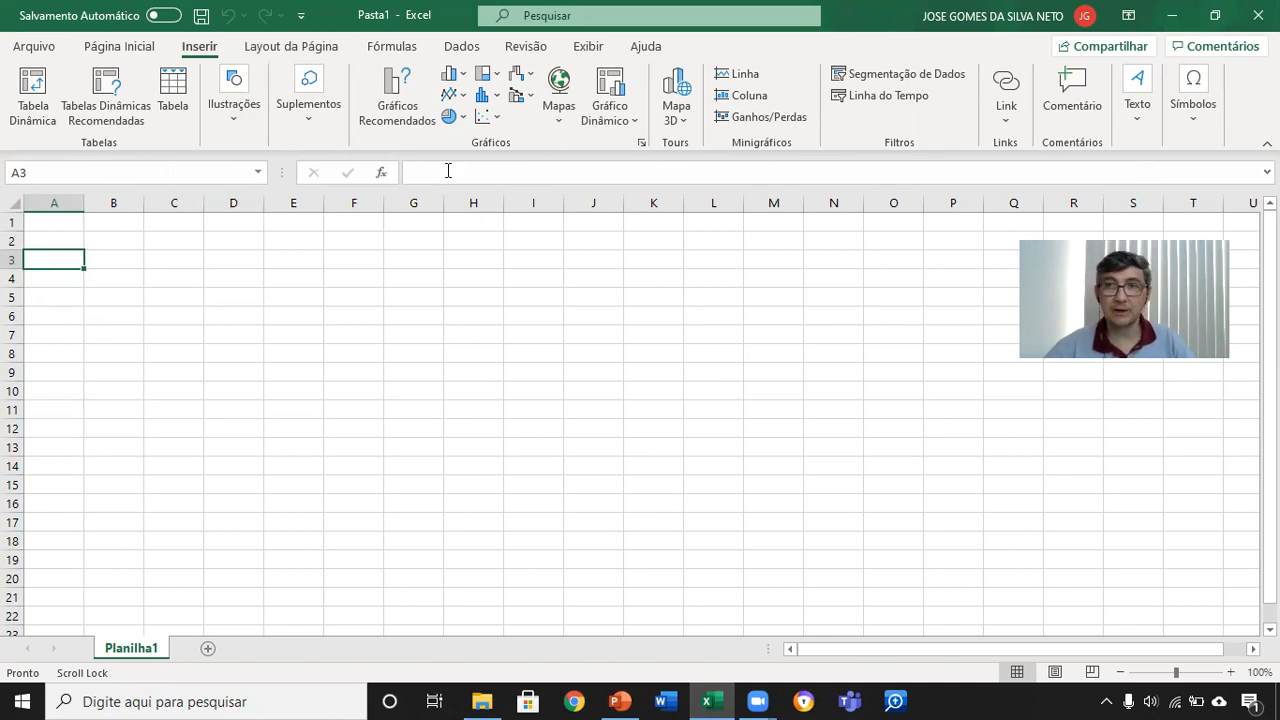
# Step: Magnify the sheet to 145% and select several single cells in turn, starting at B3 and ending on D7
pyautogui.scroll(3, 388, 260)
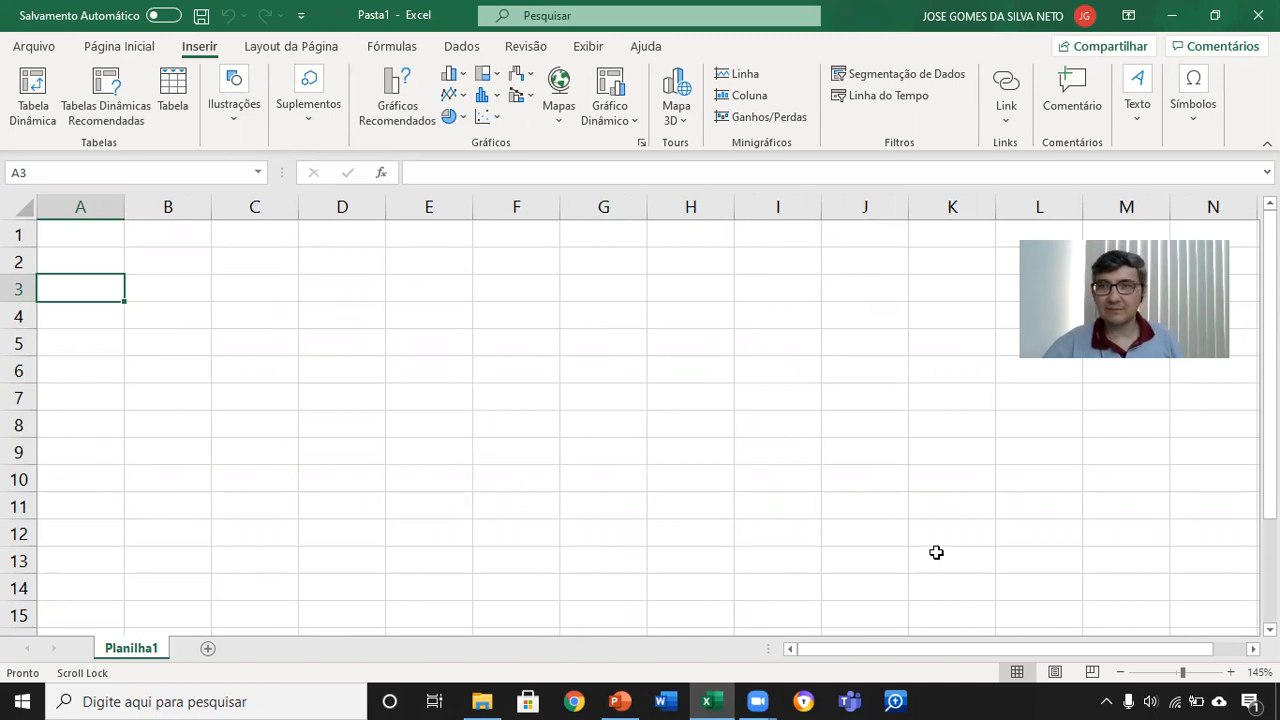
pyautogui.click(162, 289)
pyautogui.hscroll(3, 535, 477)
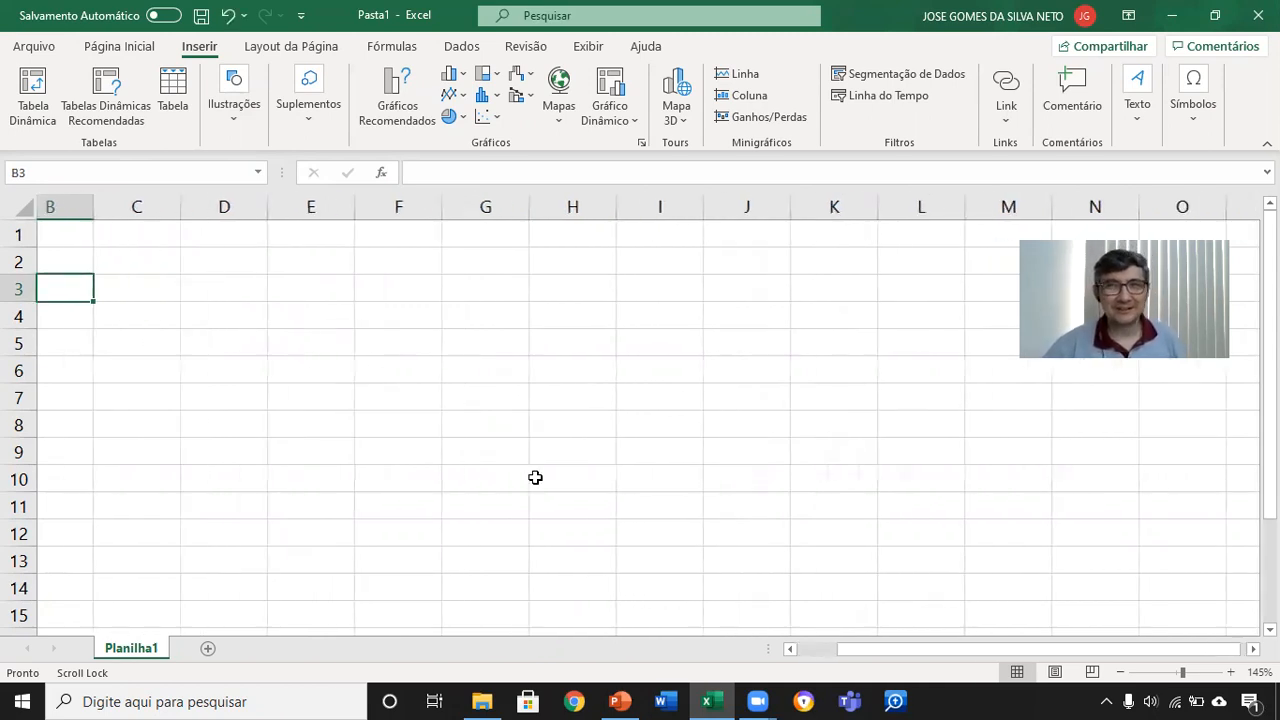
pyautogui.scroll(-6, 405, 503)
pyautogui.scroll(6, 354, 508)
pyautogui.hscroll(-3, 855, 665)
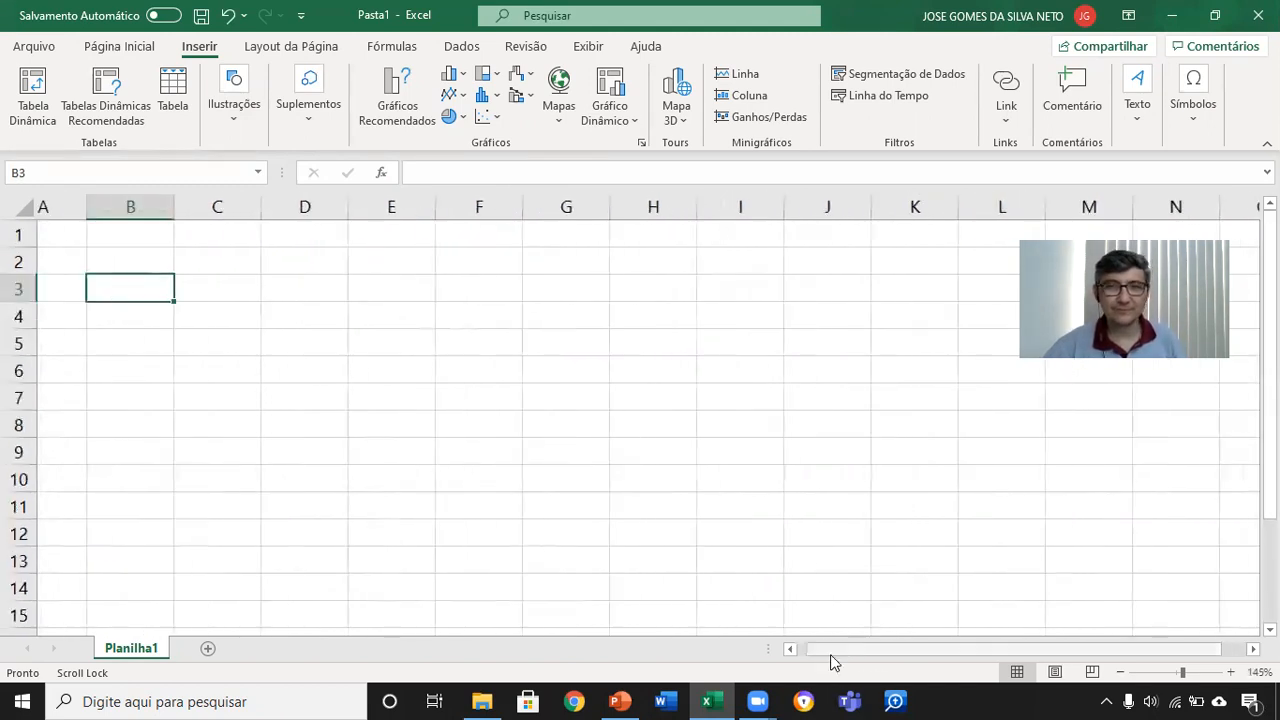
pyautogui.click(247, 315)
pyautogui.click(266, 400)
pyautogui.click(179, 346)
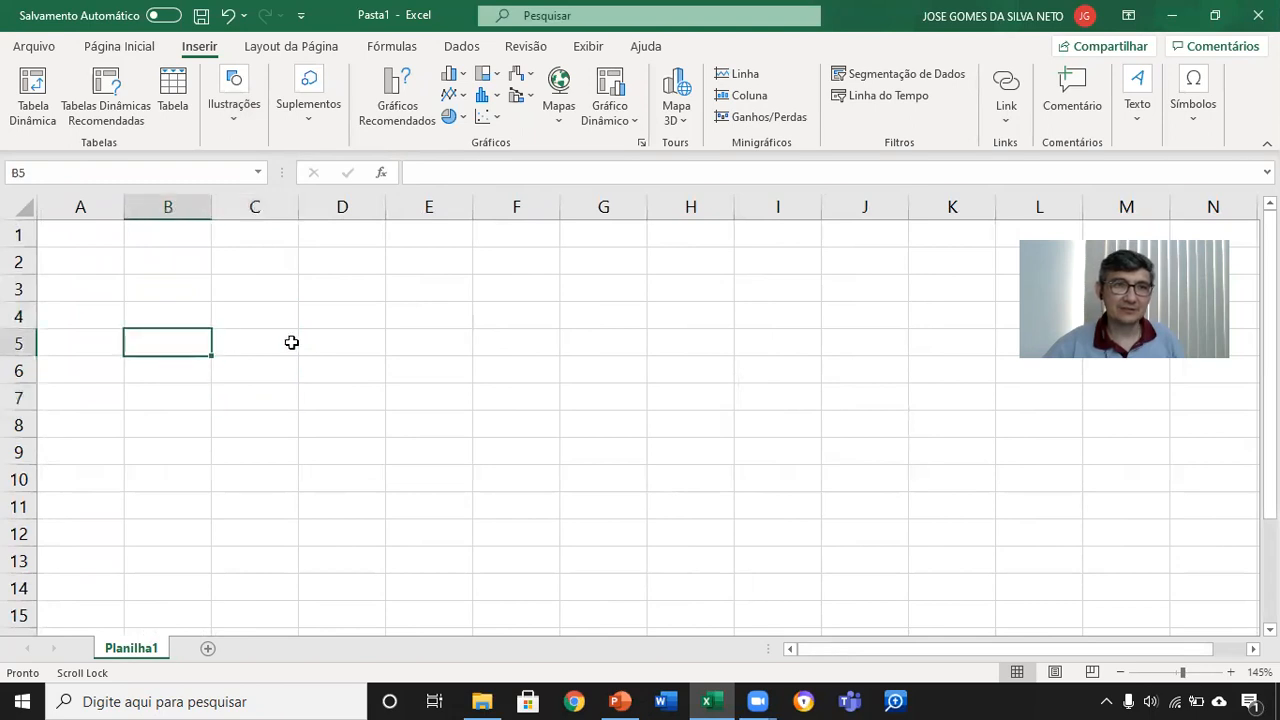
pyautogui.click(314, 341)
pyautogui.click(361, 404)
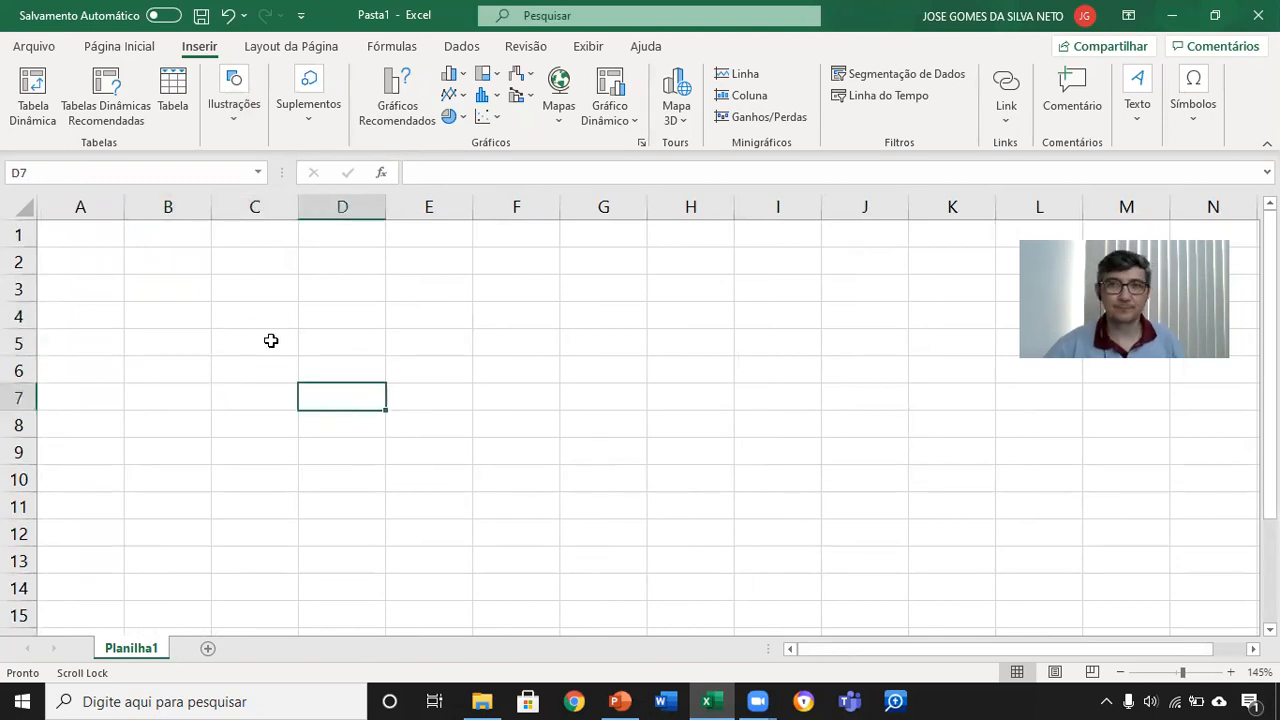
# Step: Magnify the sheet to 250% and select cells B3, C3, E4 and B4 in turn
pyautogui.keyDown('ctrl'); pyautogui.scroll(7, 270, 340); pyautogui.keyUp('ctrl')
pyautogui.click(327, 354)
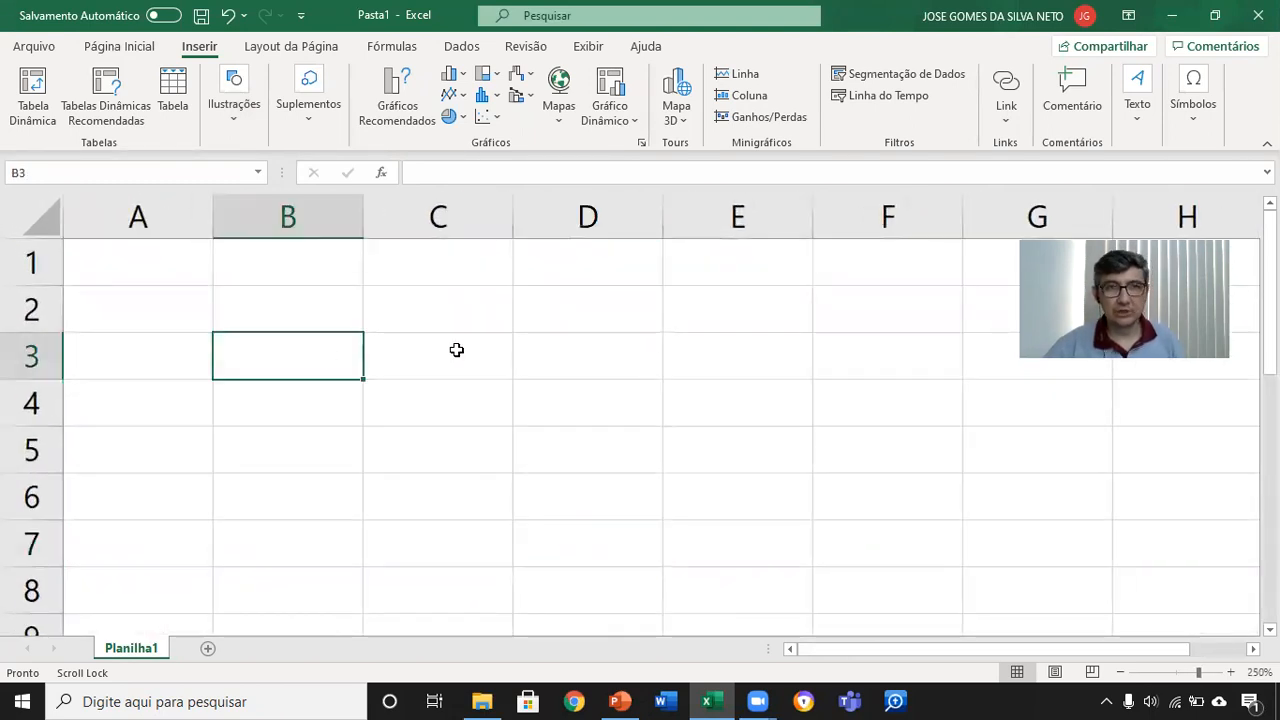
pyautogui.click(475, 353)
pyautogui.click(704, 408)
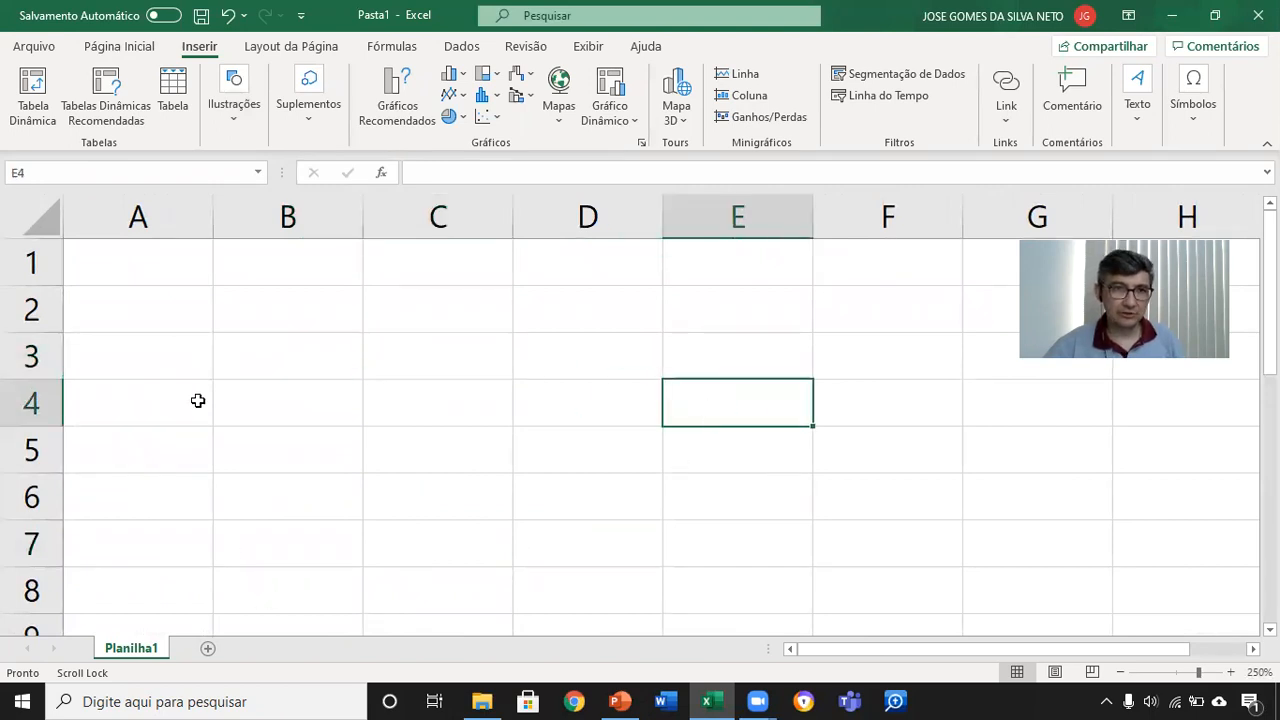
pyautogui.click(338, 410)
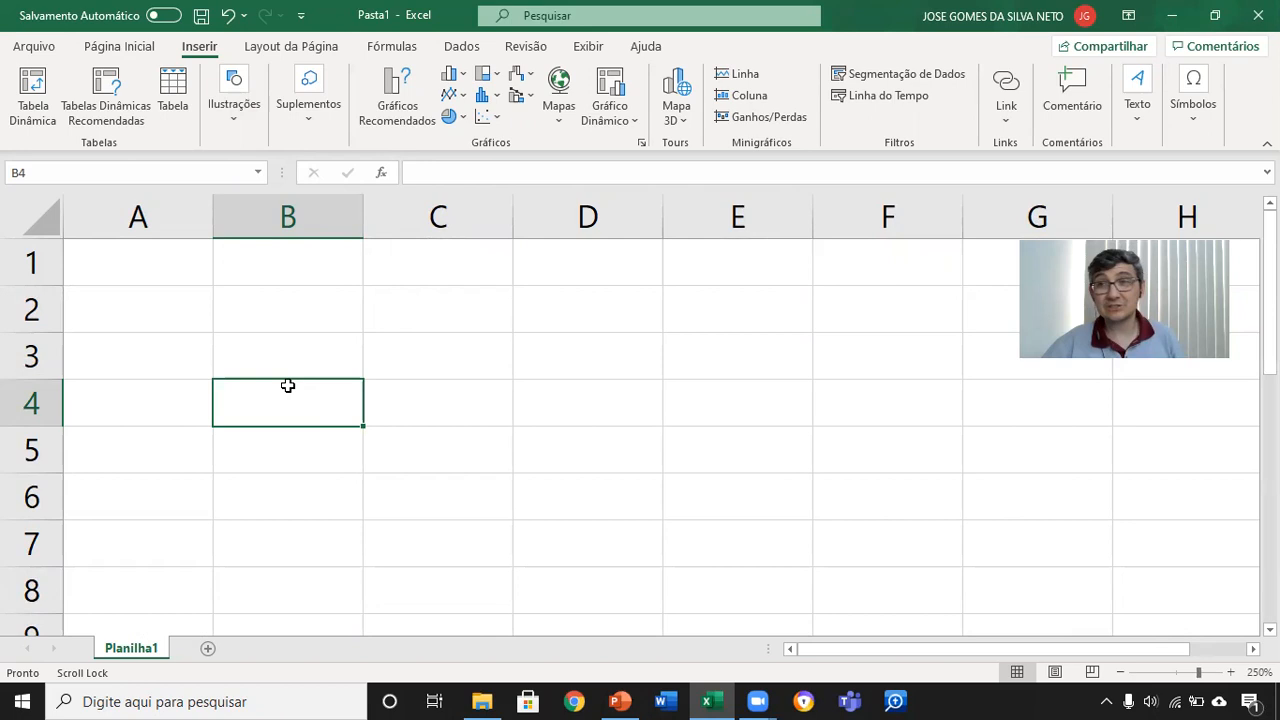
# Step: Select the whole of column A, the whole of column B, and cell H1 in turn
pyautogui.click(137, 216)
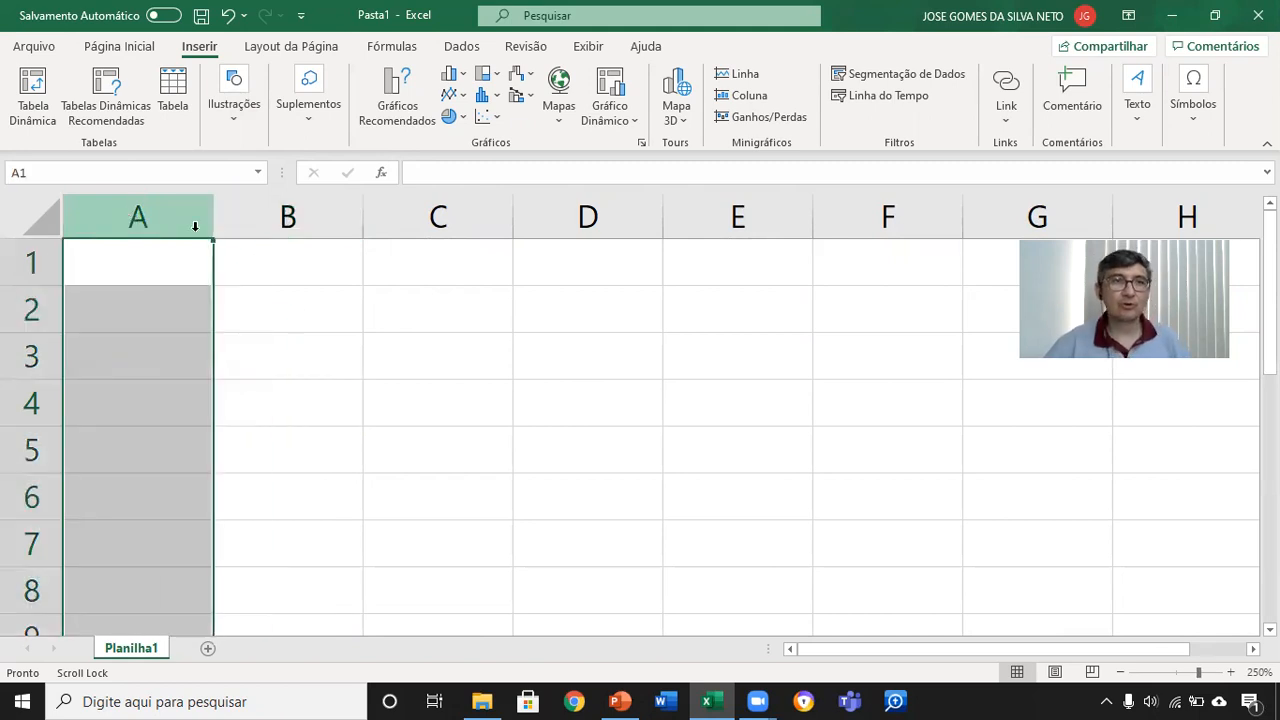
pyautogui.click(302, 218)
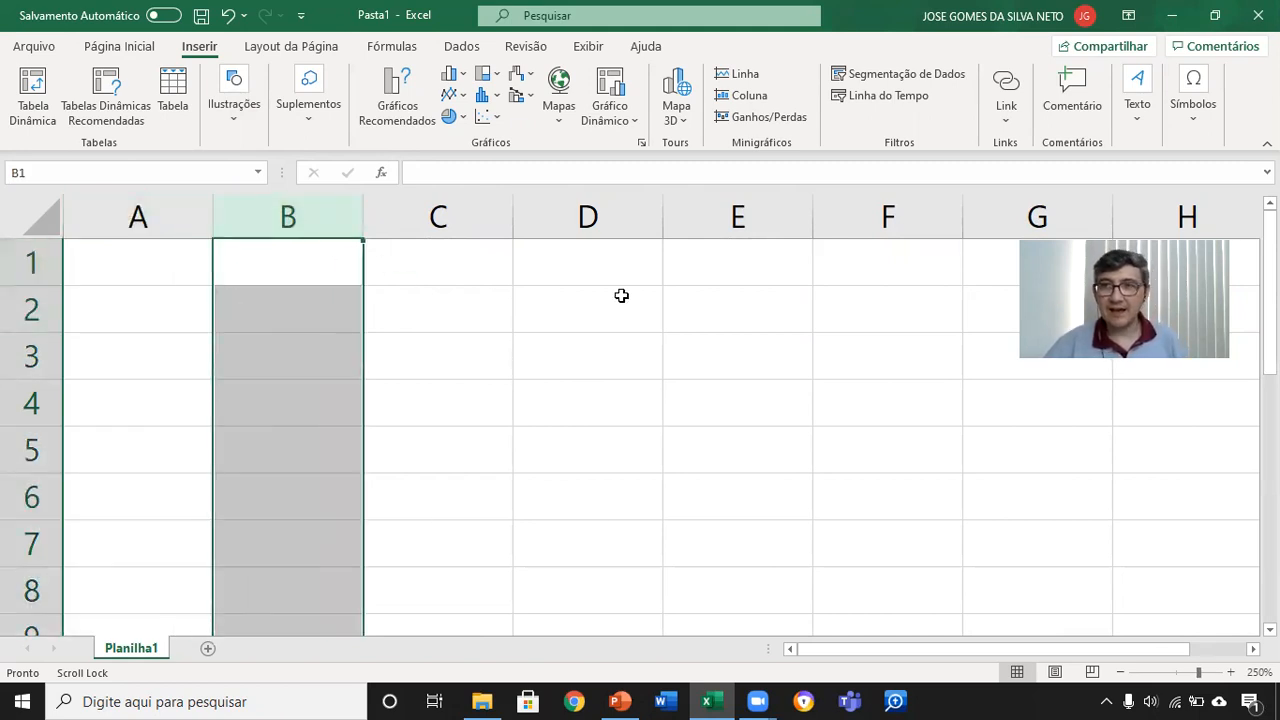
pyautogui.press('Right')
pyautogui.press('Right')
pyautogui.press('Right')
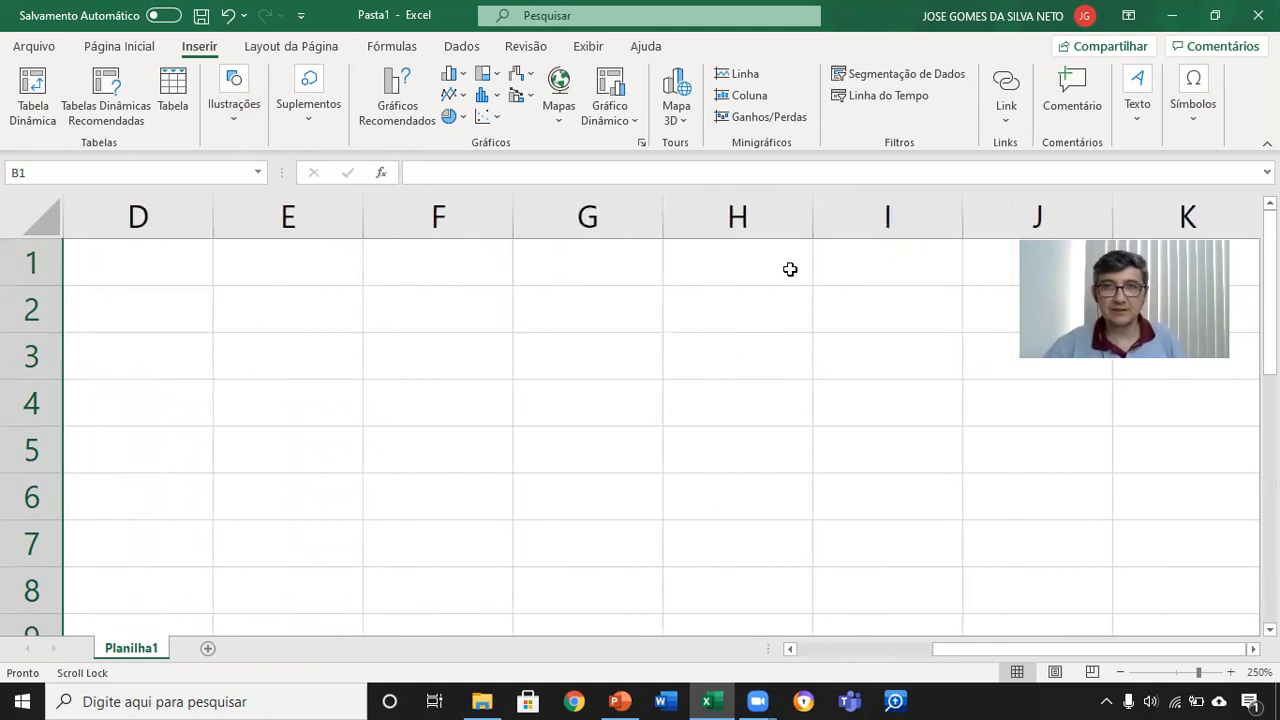
pyautogui.click(765, 265)
# Step: Follow the column letters to the end of the alphabet and select cell Z1
pyautogui.press('Right')
pyautogui.press('Right')
pyautogui.press('Right')
pyautogui.press('Right')
pyautogui.press('Right')
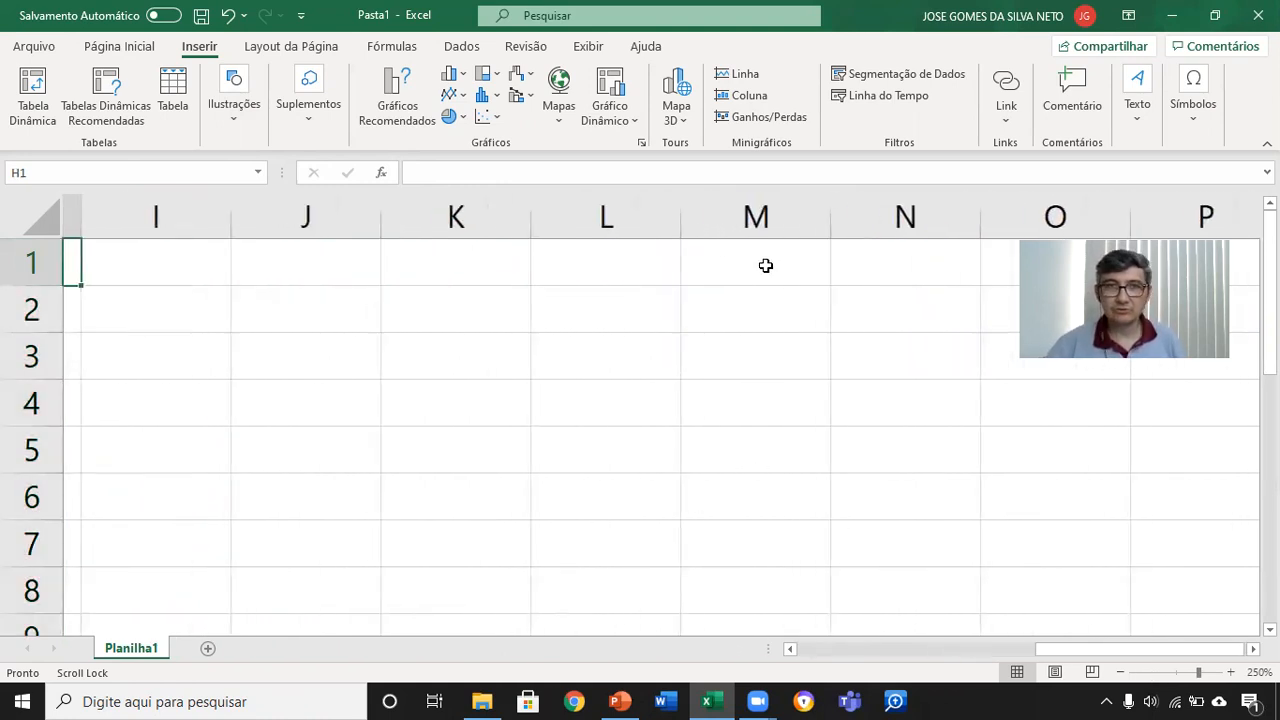
pyautogui.press('Right')
pyautogui.press('Right')
pyautogui.press('Right')
pyautogui.press('Right')
pyautogui.press('Right')
pyautogui.press('Right')
pyautogui.press('Right')
pyautogui.press('Right')
pyautogui.press('Right')
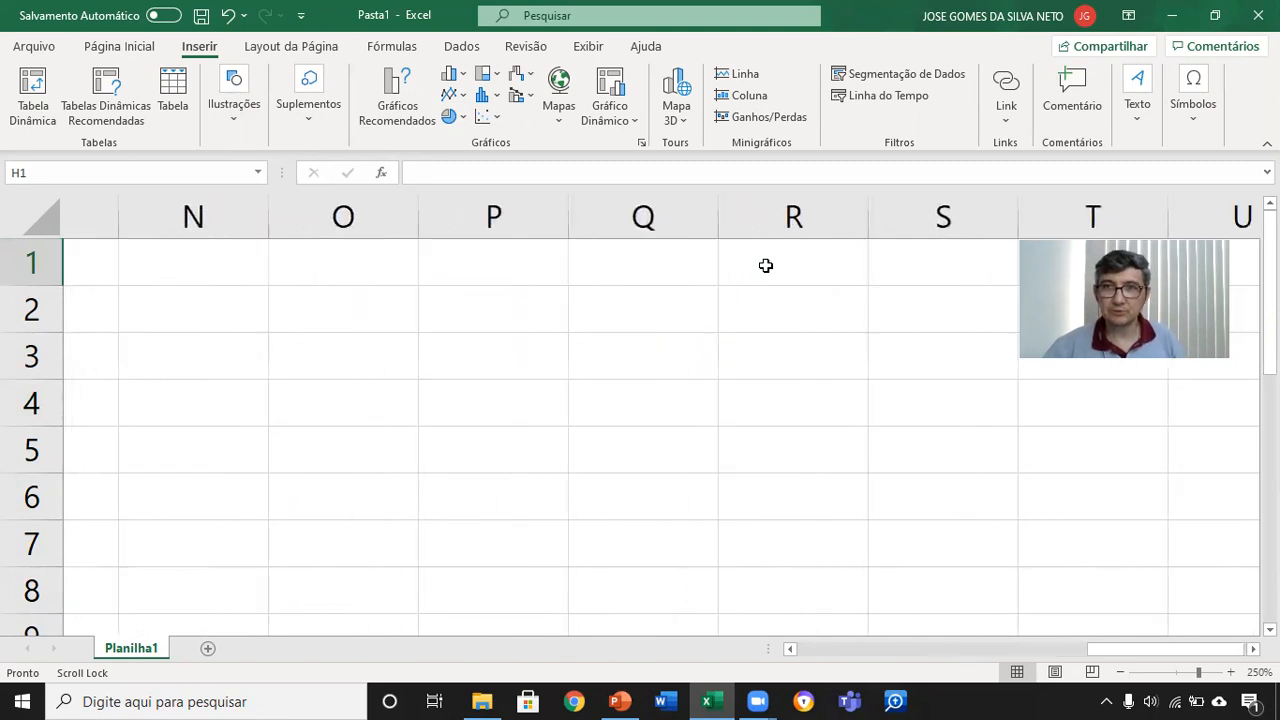
pyautogui.press('Right')
pyautogui.press('Right')
pyautogui.press('Right')
pyautogui.press('Right')
pyautogui.press('Right')
pyautogui.press('Right')
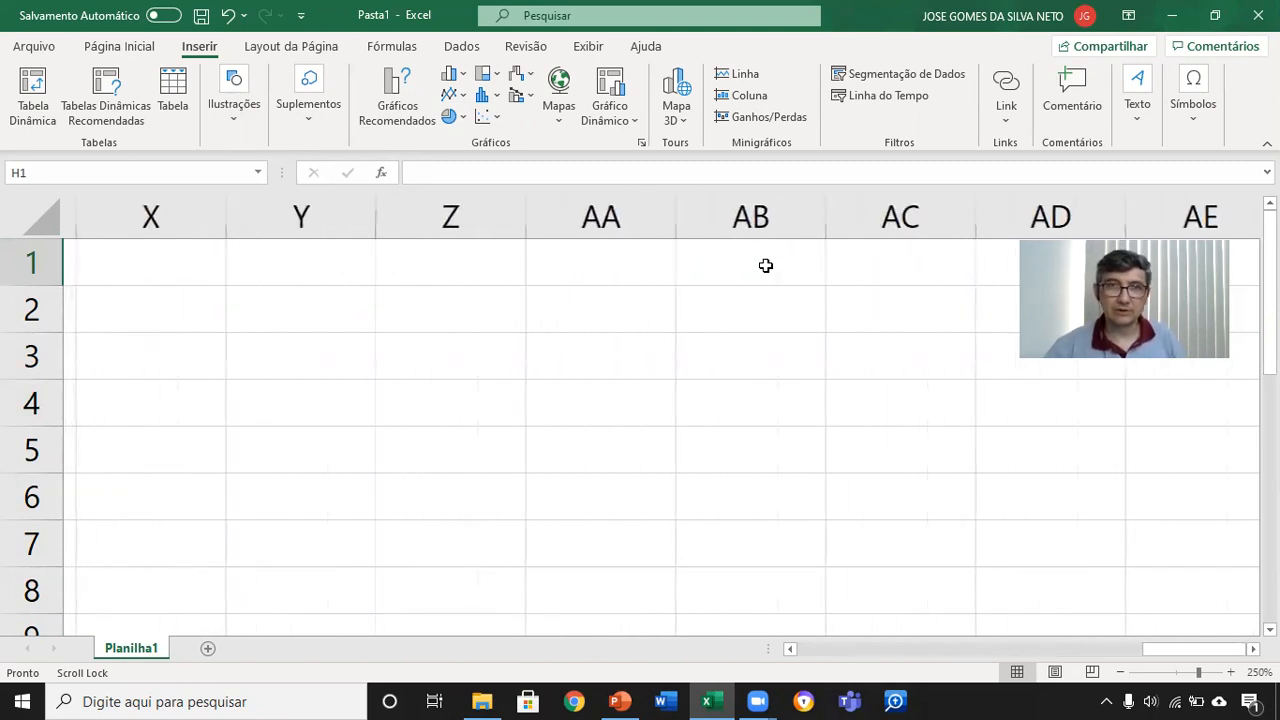
pyautogui.click(488, 256)
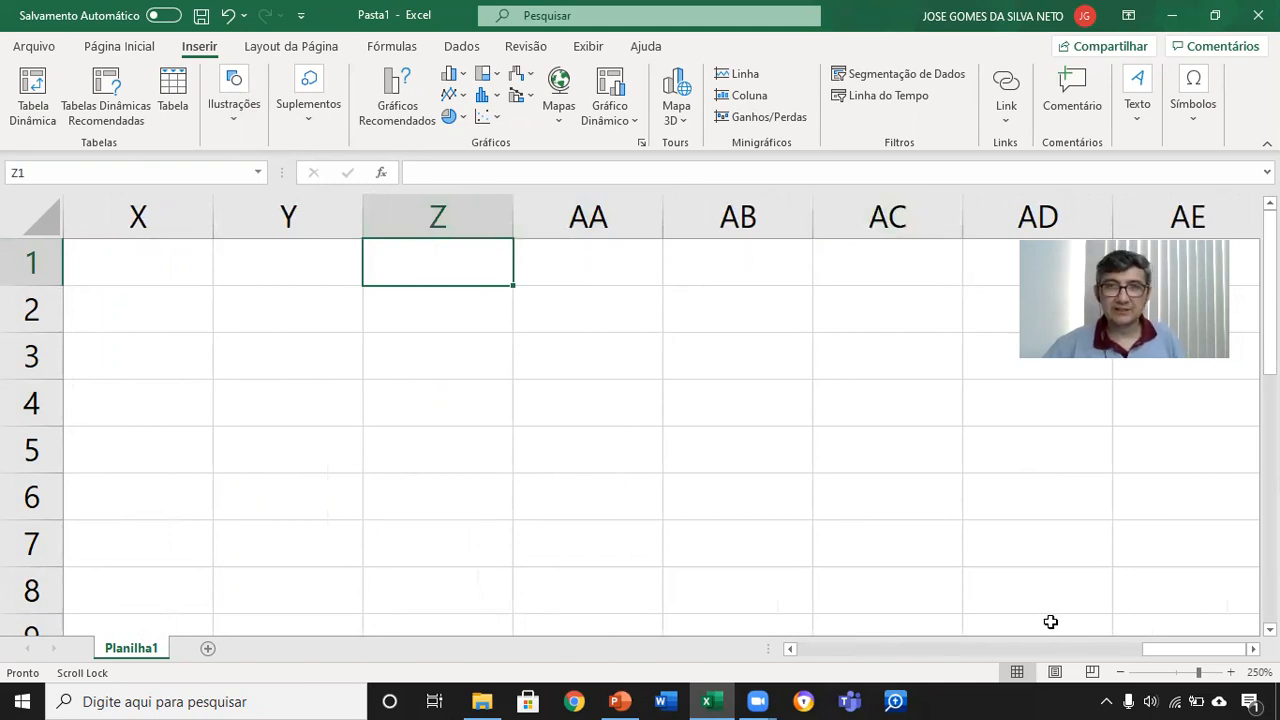
# Step: Examine the two-letter column labels from AA as far as GR, and return to cell Z1
pyautogui.press('Right')
pyautogui.press('Right')
pyautogui.press('Right')
pyautogui.press('Right')
pyautogui.press('Right')
pyautogui.press('Right')
pyautogui.press('Right')
pyautogui.press('Right')
pyautogui.press('Right')
pyautogui.press('Right')
pyautogui.press('Right')
pyautogui.press('Right')
pyautogui.press('Right')
pyautogui.press('Right')
pyautogui.press('Right')
pyautogui.press('Right')
pyautogui.press('Right')
pyautogui.press('Right')
pyautogui.press('Right')
pyautogui.press('Right')
pyautogui.press('Right')
pyautogui.press('Right')
pyautogui.press('Right')
pyautogui.press('Right')
pyautogui.press('Right')
pyautogui.press('Right')
pyautogui.press('Right')
pyautogui.press('Right')
pyautogui.press('Right')
pyautogui.press('Right')
pyautogui.press('Right')
pyautogui.press('Right')
pyautogui.press('Right')
pyautogui.press('Right')
pyautogui.press('Right')
pyautogui.press('Right')
pyautogui.press('Right')
pyautogui.press('Right')
pyautogui.press('Right')
pyautogui.press('Right')
pyautogui.press('Right')
pyautogui.press('Right')
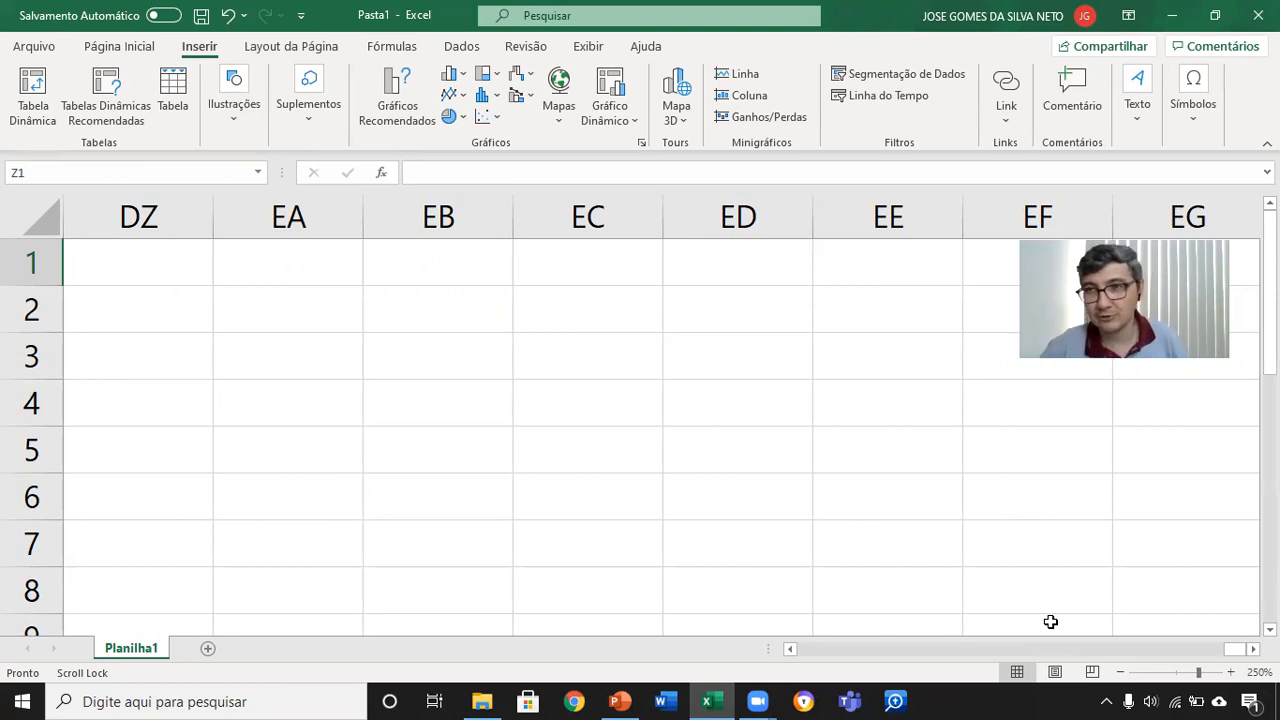
pyautogui.press('Right')
pyautogui.press('Right')
pyautogui.press('Right')
pyautogui.press('Right')
pyautogui.press('Right')
pyautogui.press('Right')
pyautogui.press('Right')
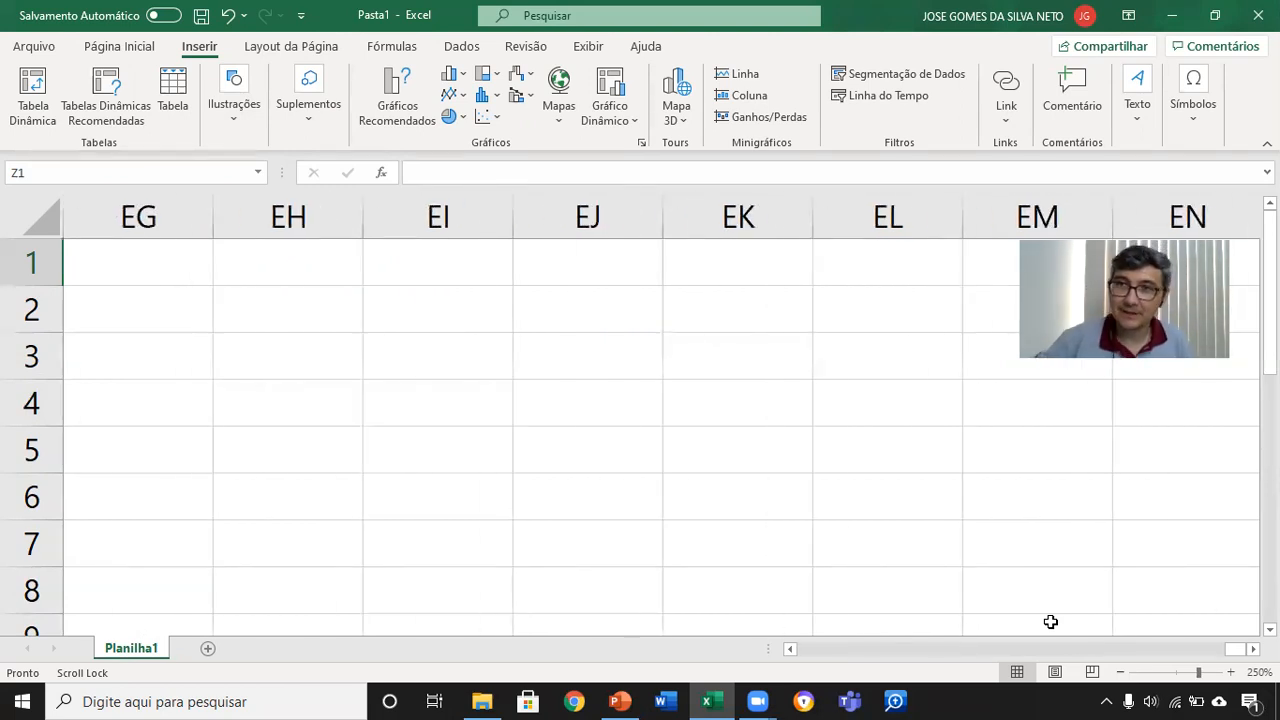
pyautogui.press('Right')
pyautogui.press('Right')
pyautogui.press('Right')
pyautogui.press('Right')
pyautogui.press('Right')
pyautogui.press('Right')
pyautogui.press('Right')
pyautogui.press('Right')
pyautogui.press('Right')
pyautogui.press('Right')
pyautogui.press('Right')
pyautogui.press('Right')
pyautogui.press('Right')
pyautogui.press('Right')
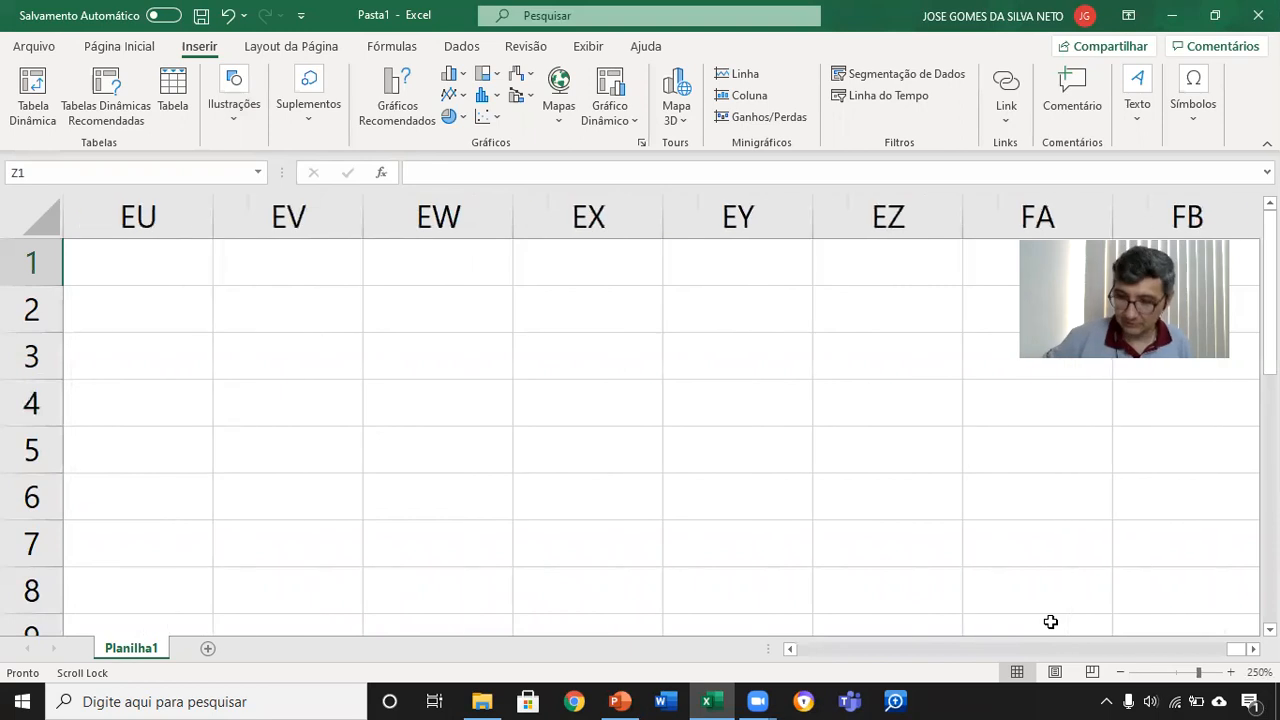
pyautogui.press('Right')
pyautogui.press('Right')
pyautogui.press('Right')
pyautogui.press('Right')
pyautogui.press('Right')
pyautogui.press('Right')
pyautogui.press('Right')
pyautogui.press('Right')
pyautogui.press('Right')
pyautogui.press('Right')
pyautogui.press('Right')
pyautogui.press('Right')
pyautogui.press('Right')
pyautogui.press('Right')
pyautogui.press('Right')
pyautogui.press('Right')
pyautogui.press('Right')
pyautogui.press('Right')
pyautogui.press('Right')
pyautogui.press('Right')
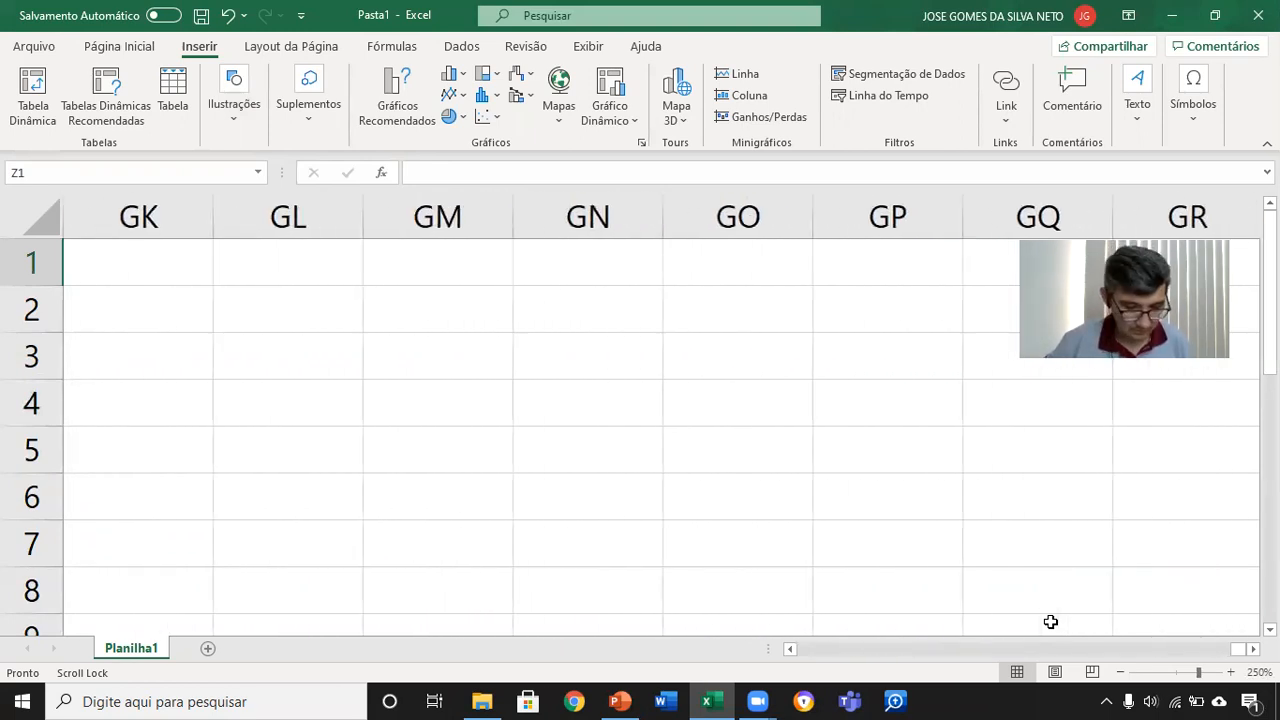
pyautogui.hotkey('ctrl', 'BackSpace')
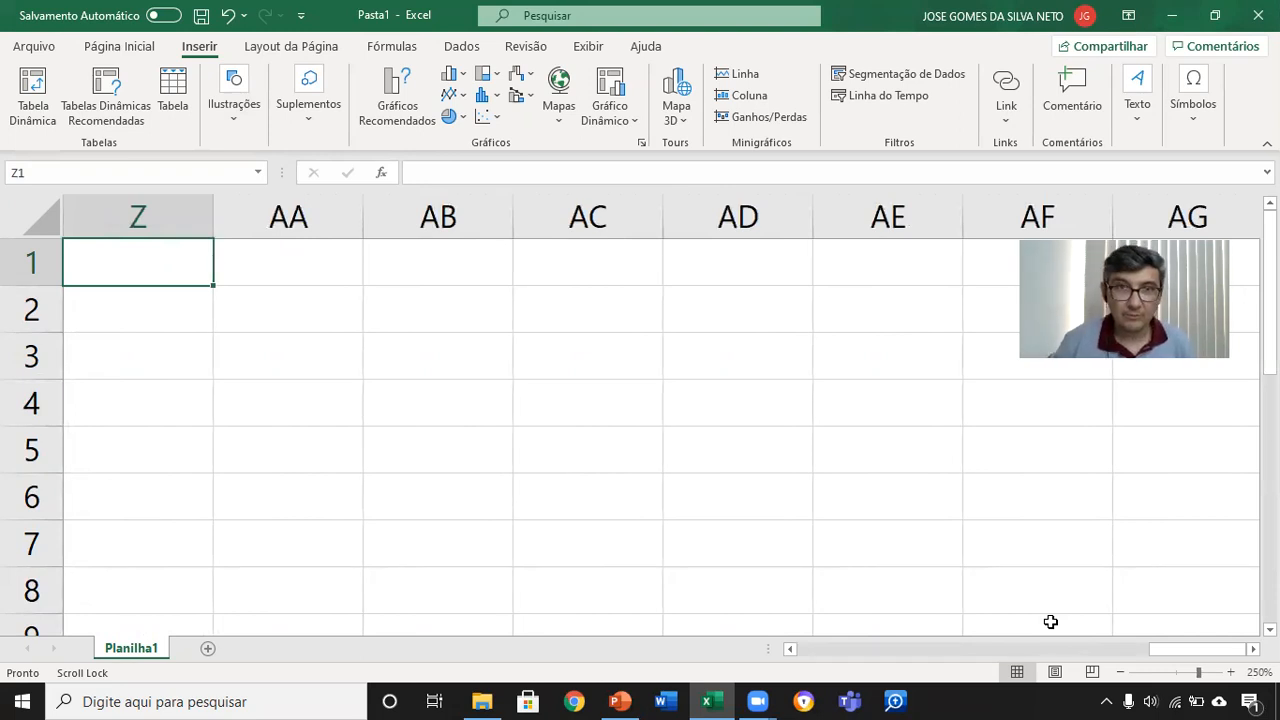
# Step: Follow the column labels into the three-letter ones as far as CBQ, and extend the selection from Z1 to the last column, XFD
pyautogui.press('Right')
pyautogui.press('Right')
pyautogui.press('Right')
pyautogui.press('Right')
pyautogui.press('Right')
pyautogui.press('Right')
pyautogui.press('Right')
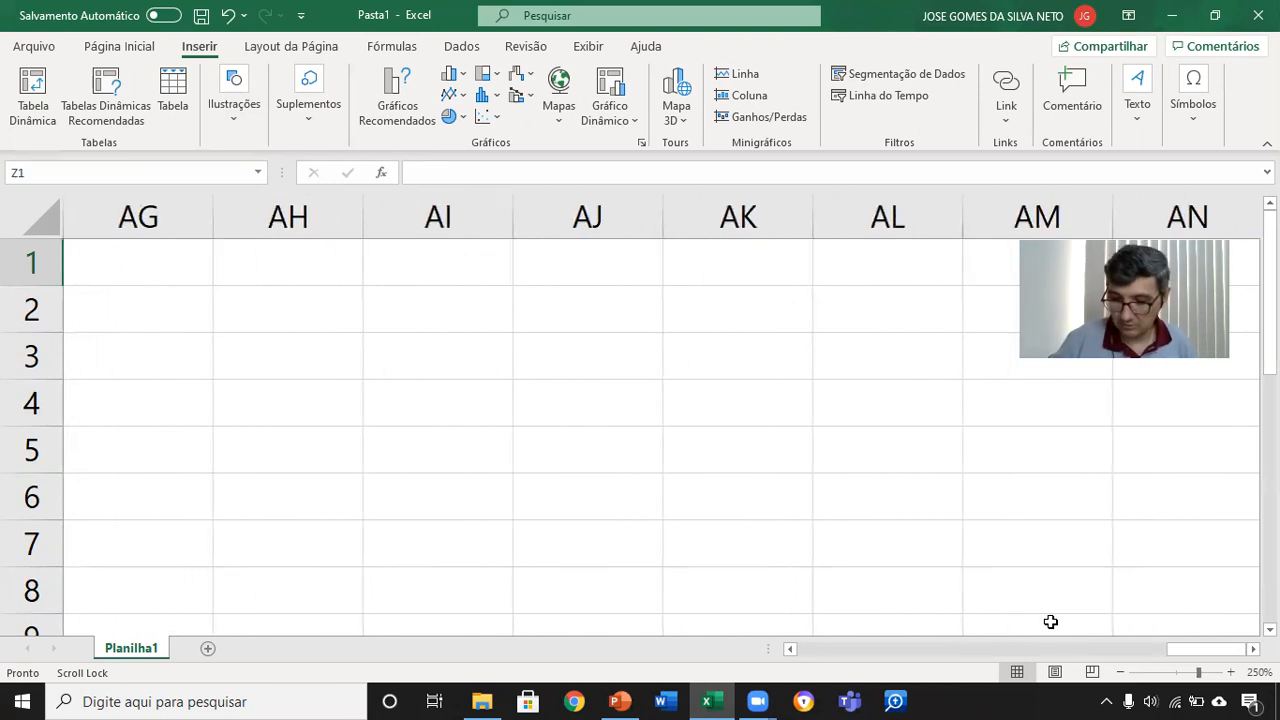
pyautogui.press('Right')
pyautogui.press('Right')
pyautogui.press('Right')
pyautogui.press('Right')
pyautogui.press('Right')
pyautogui.press('Right')
pyautogui.press('Right')
pyautogui.press('Right')
pyautogui.press('Right')
pyautogui.press('Right')
pyautogui.press('Right')
pyautogui.press('Right')
pyautogui.press('Right')
pyautogui.press('Right')
pyautogui.press('Right')
pyautogui.press('Right')
pyautogui.press('Right')
pyautogui.press('Right')
pyautogui.press('Right')
pyautogui.press('Right')
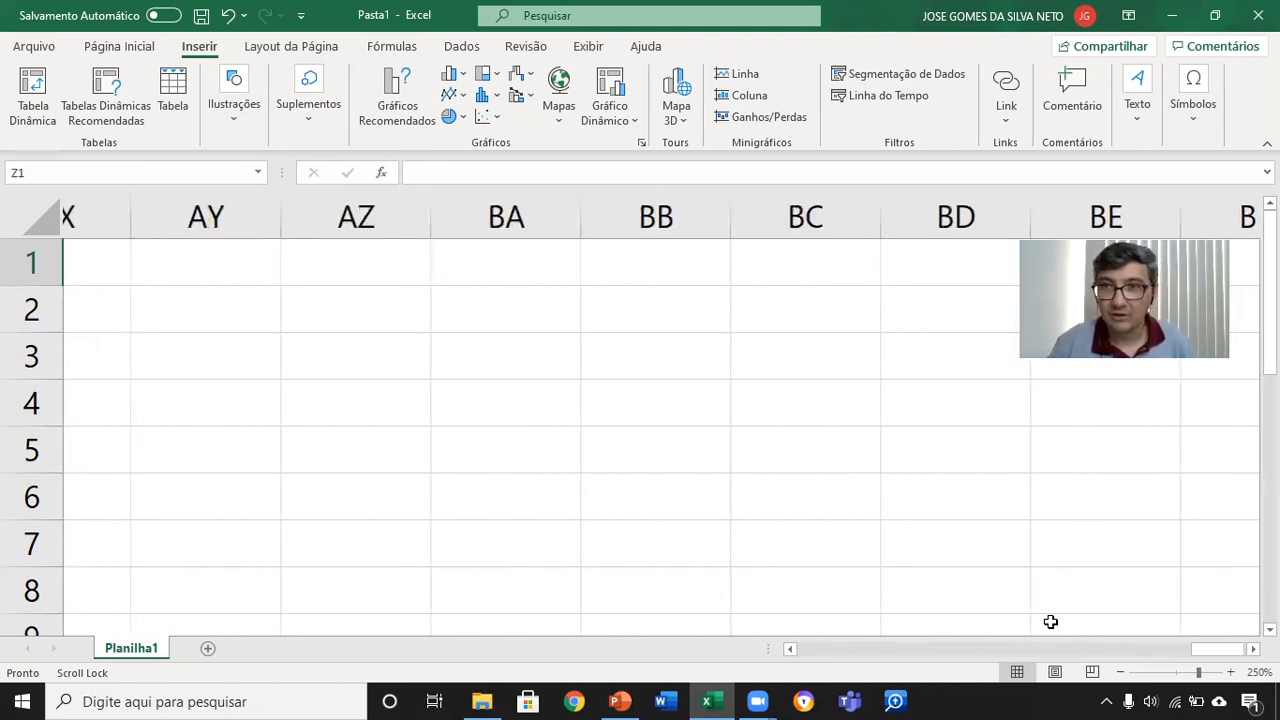
pyautogui.press('Right')
pyautogui.press('Right')
pyautogui.press('Right')
pyautogui.press('Right')
pyautogui.press('Right')
pyautogui.press('Right')
pyautogui.press('Right')
pyautogui.press('Right')
pyautogui.press('Right')
pyautogui.press('Right')
pyautogui.press('Right')
pyautogui.press('Right')
pyautogui.press('Right')
pyautogui.press('Right')
pyautogui.press('Right')
pyautogui.press('Right')
pyautogui.press('Right')
pyautogui.press('Right')
pyautogui.press('Right')
pyautogui.press('Right')
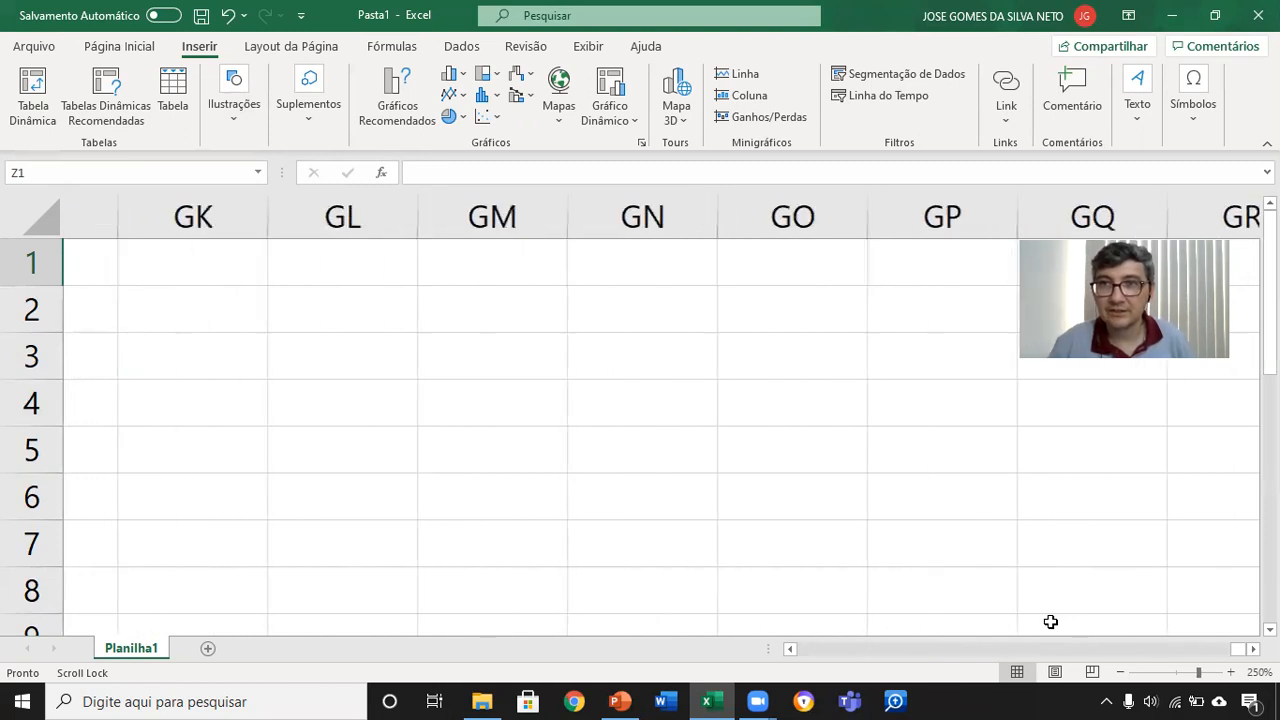
pyautogui.press('Right')
pyautogui.press('Right')
pyautogui.press('Right')
pyautogui.press('Right')
pyautogui.press('Right')
pyautogui.press('Right')
pyautogui.press('Right')
pyautogui.press('Right')
pyautogui.press('Right')
pyautogui.press('Right')
pyautogui.press('Right')
pyautogui.press('Right')
pyautogui.press('Right')
pyautogui.press('Right')
pyautogui.press('Right')
pyautogui.press('Right')
pyautogui.press('Right')
pyautogui.press('Right')
pyautogui.press('Right')
pyautogui.press('Right')
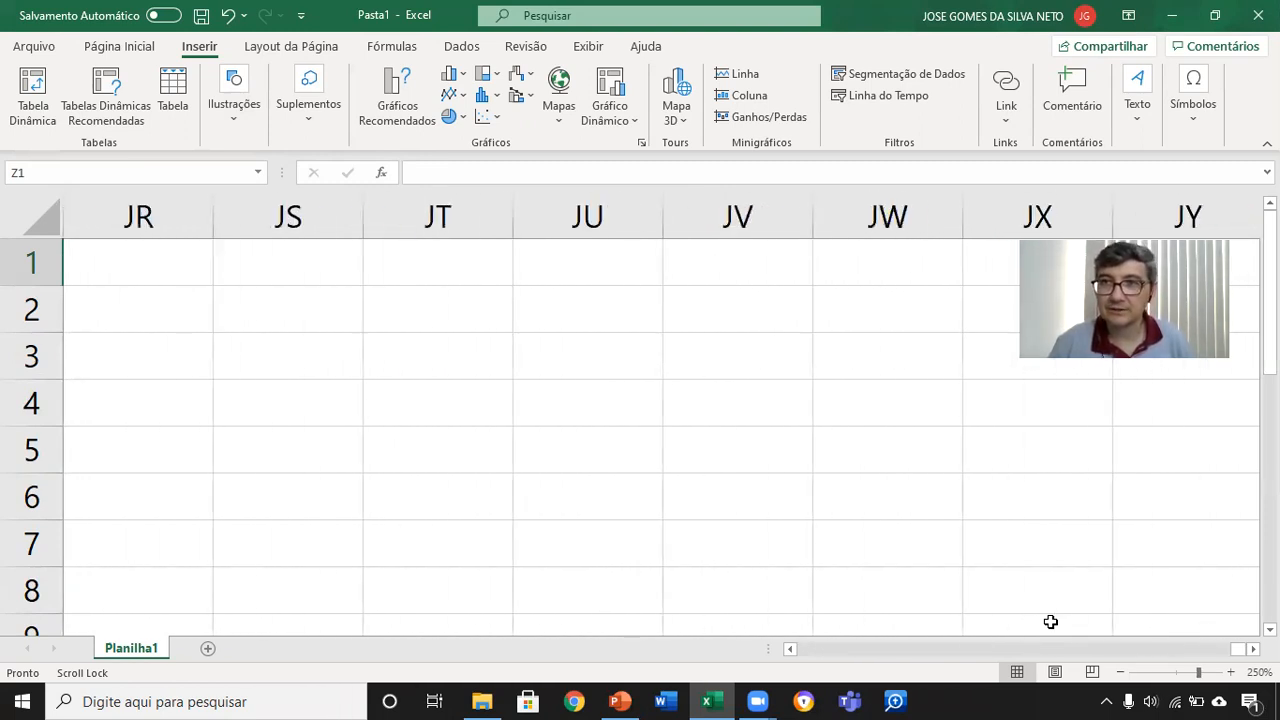
pyautogui.press('Right')
pyautogui.press('Right')
pyautogui.press('Right')
pyautogui.press('Right')
pyautogui.press('Right')
pyautogui.press('Right')
pyautogui.press('Right')
pyautogui.press('Right')
pyautogui.press('Right')
pyautogui.press('Right')
pyautogui.press('Right')
pyautogui.press('Right')
pyautogui.press('Right')
pyautogui.press('Right')
pyautogui.press('Right')
pyautogui.press('Right')
pyautogui.press('Right')
pyautogui.press('Right')
pyautogui.press('Right')
pyautogui.press('Right')
pyautogui.press('Right')
pyautogui.press('Right')
pyautogui.press('Right')
pyautogui.press('Right')
pyautogui.press('Right')
pyautogui.press('Right')
pyautogui.press('Right')
pyautogui.press('Right')
pyautogui.press('Right')
pyautogui.press('Right')
pyautogui.press('Right')
pyautogui.press('Right')
pyautogui.press('Right')
pyautogui.press('Right')
pyautogui.press('Right')
pyautogui.press('Right')
pyautogui.press('Right')
pyautogui.press('Right')
pyautogui.press('Right')
pyautogui.press('Right')
pyautogui.press('Right')
pyautogui.press('Right')
pyautogui.press('Right')
pyautogui.press('Right')
pyautogui.press('Right')
pyautogui.press('Right')
pyautogui.press('Right')
pyautogui.press('Right')
pyautogui.press('Right')
pyautogui.press('Right')
pyautogui.press('Right')
pyautogui.press('Right')
pyautogui.press('Right')
pyautogui.press('Right')
pyautogui.press('Right')
pyautogui.press('Right')
pyautogui.press('Right')
pyautogui.press('Right')
pyautogui.press('Right')
pyautogui.press('Right')
pyautogui.press('Right')
pyautogui.press('Right')
pyautogui.press('Right')
pyautogui.press('Right')
pyautogui.press('Right')
pyautogui.press('Right')
pyautogui.press('Right')
pyautogui.press('Right')
pyautogui.press('Right')
pyautogui.press('Right')
pyautogui.press('Right')
pyautogui.press('Right')
pyautogui.press('Right')
pyautogui.press('Right')
pyautogui.press('Right')
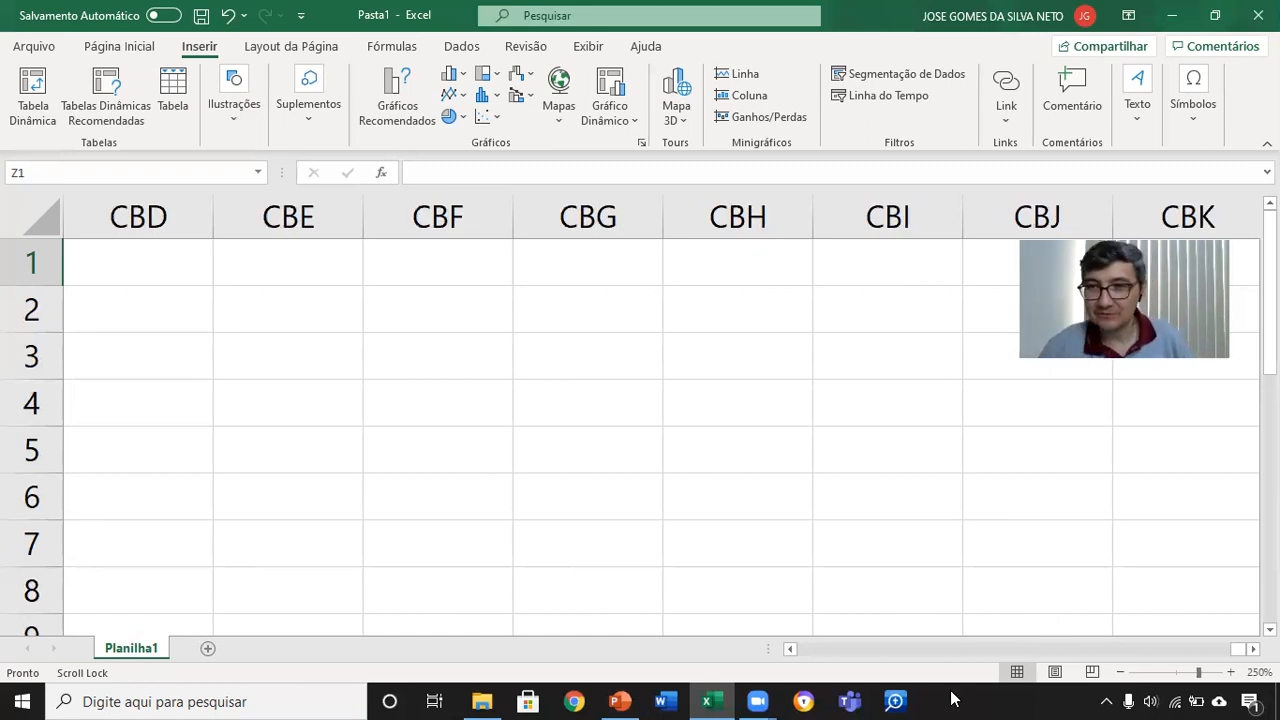
pyautogui.press('Right')
pyautogui.press('Right')
pyautogui.press('Right')
pyautogui.press('Right')
pyautogui.press('Right')
pyautogui.press('Right')
pyautogui.press('Right')
pyautogui.press('Right')
pyautogui.press('Right')
pyautogui.press('Right')
pyautogui.press('Right')
pyautogui.press('Right')
pyautogui.press('Right')
pyautogui.press('Right')
pyautogui.press('Right')
pyautogui.press('Right')
pyautogui.press('Right')
pyautogui.press('Right')
pyautogui.press('Right')
pyautogui.press('Right')
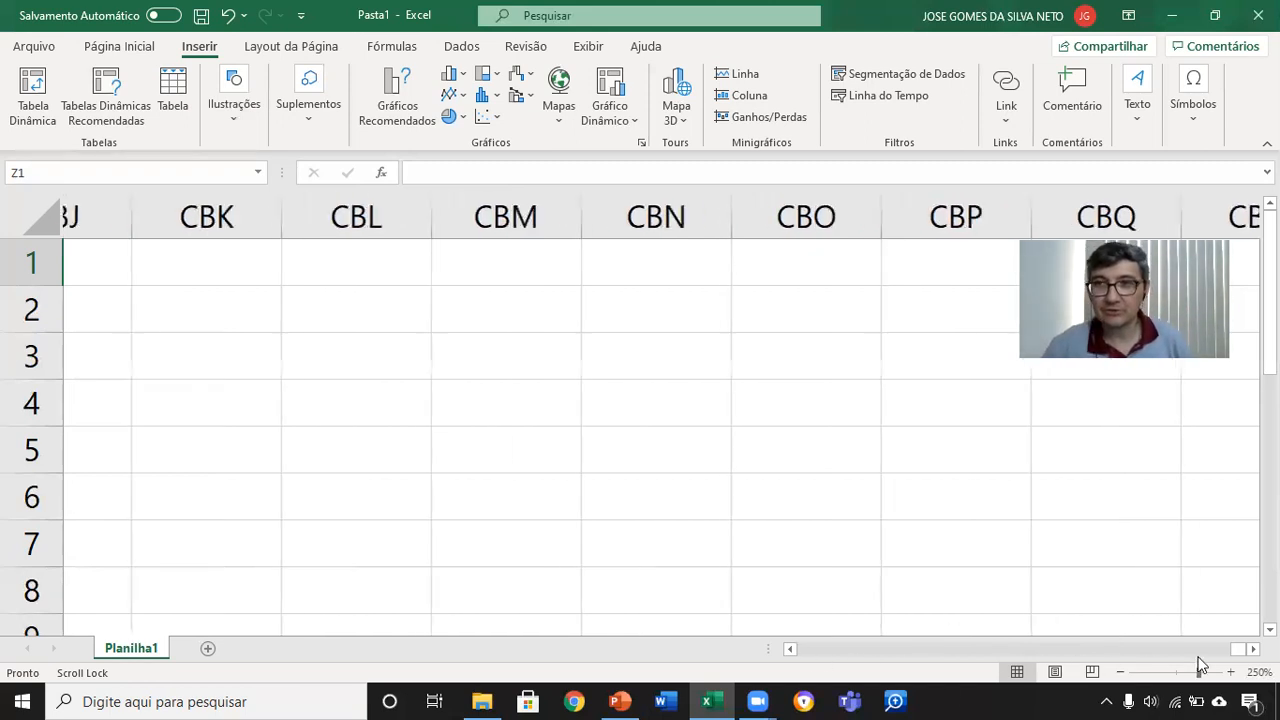
pyautogui.hotkey('ctrl', 'shift', 'Right')
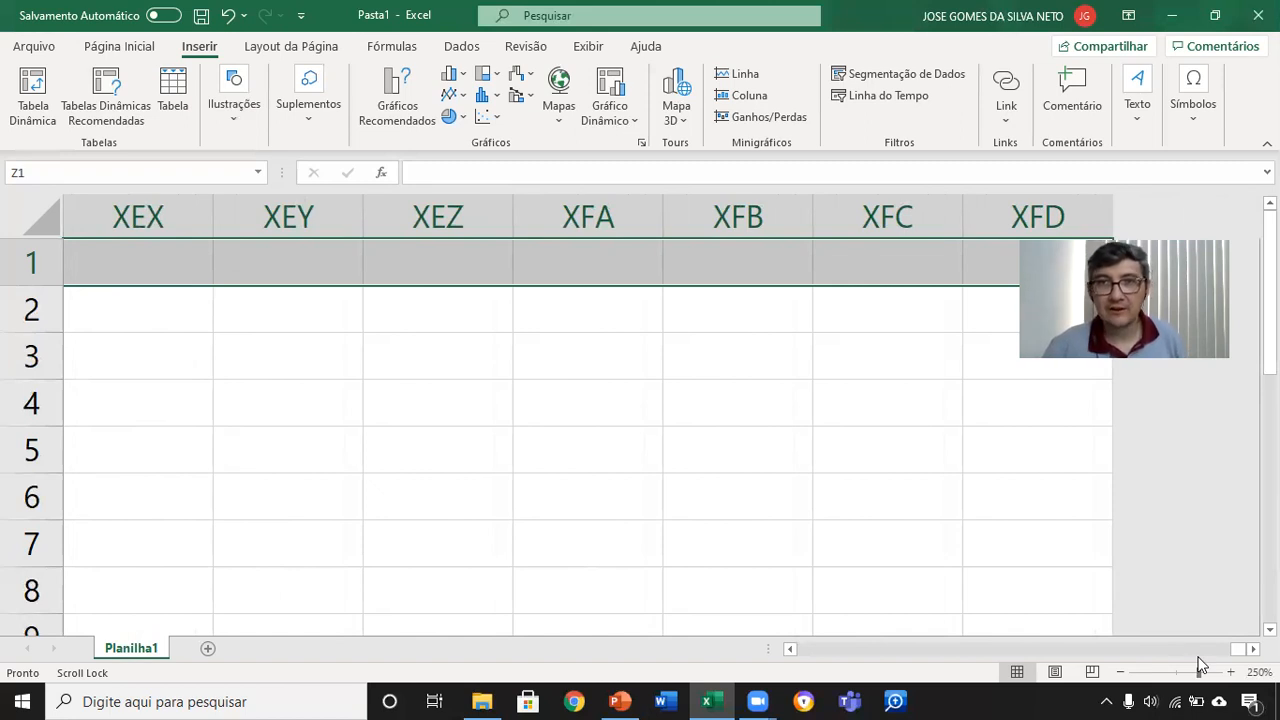
pyautogui.hotkey('alt', 'shift', 'Left')
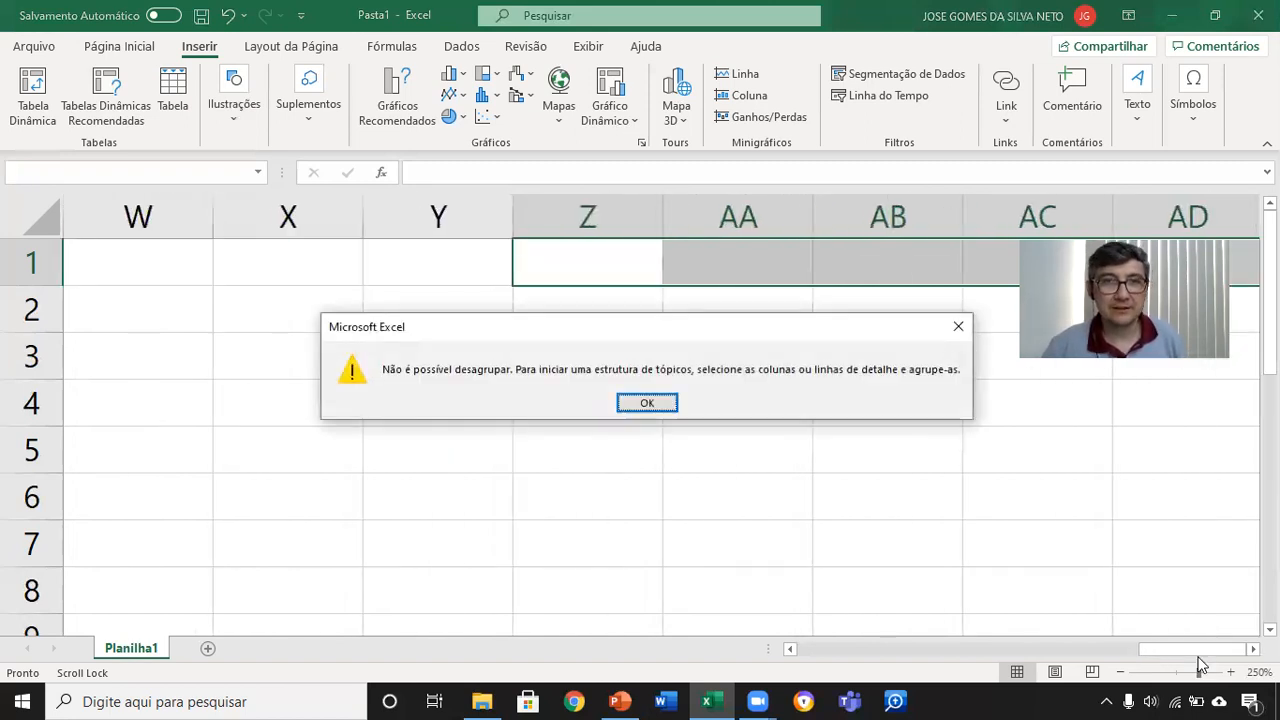
pyautogui.press('Return')
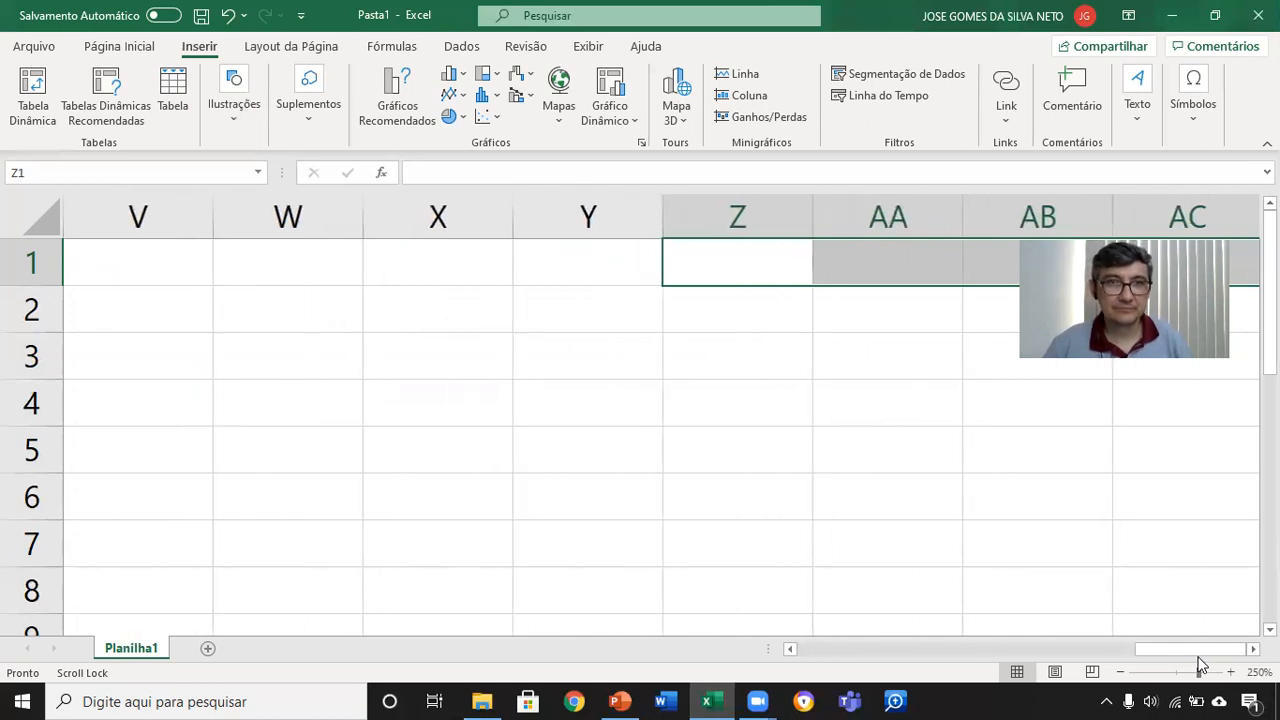
pyautogui.click(171, 346)
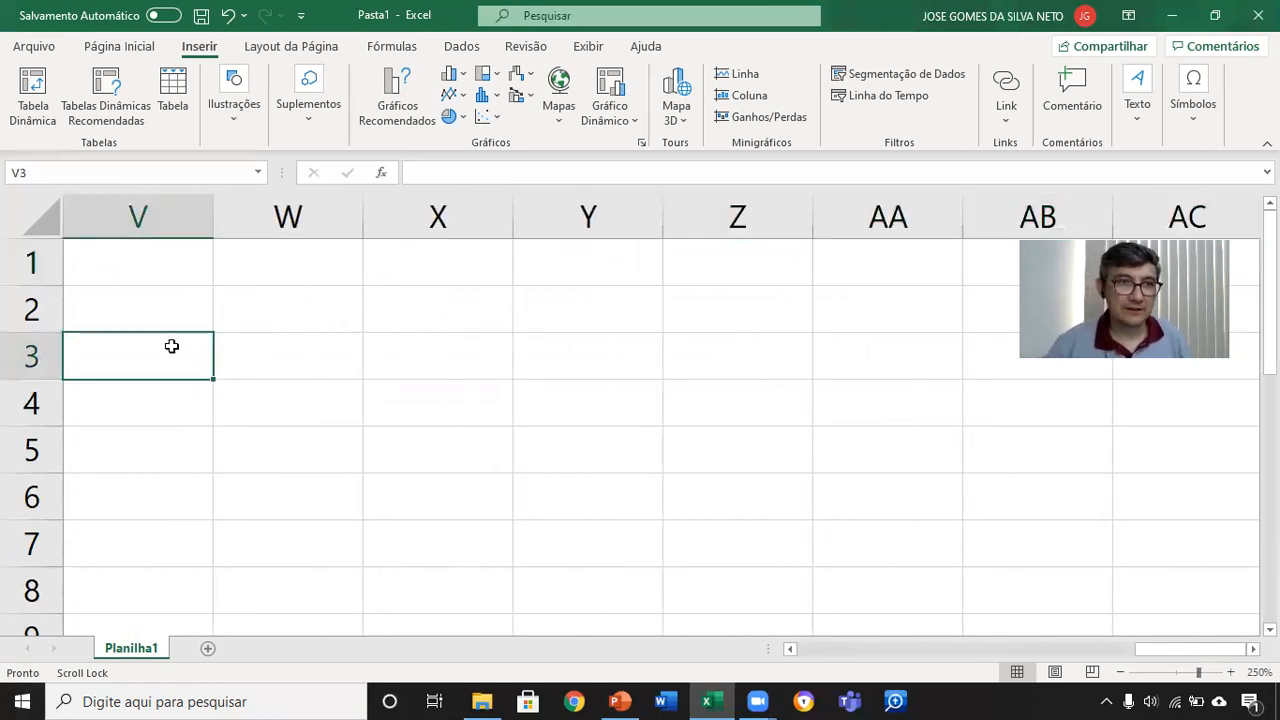
pyautogui.hotkey('alt', 'shift', 'Left')
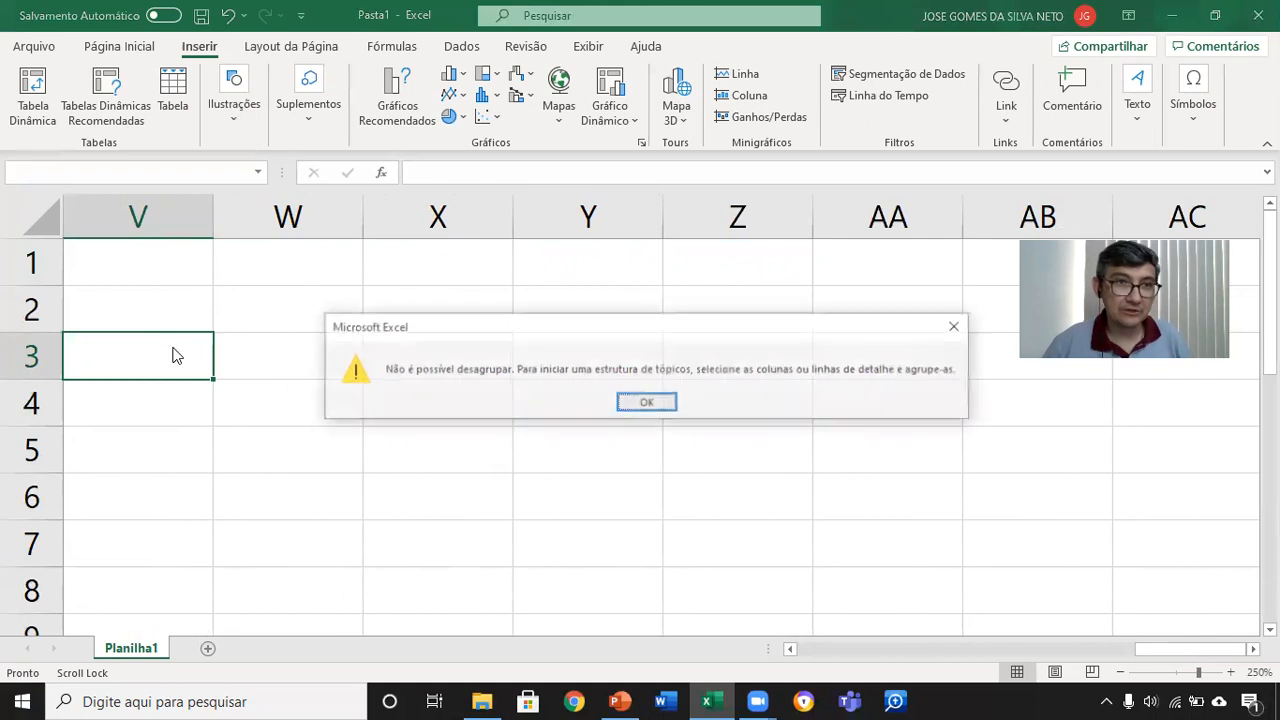
pyautogui.press('Return')
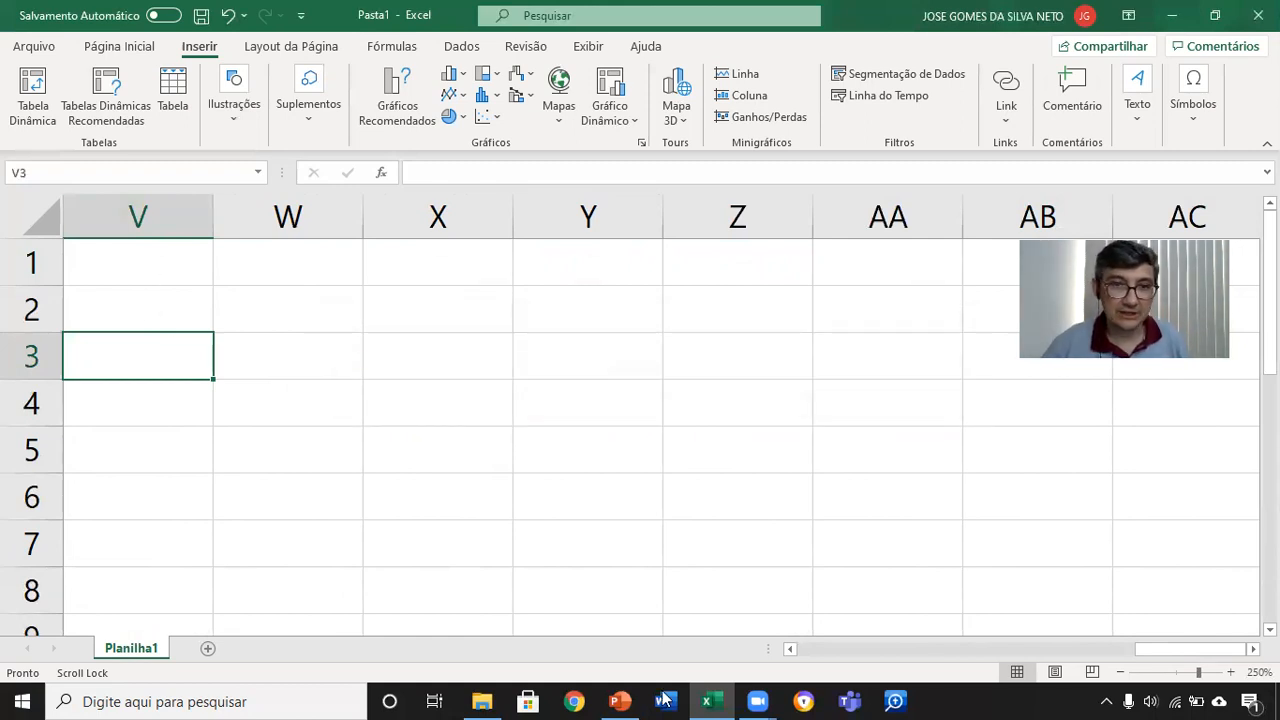
# Step: Go back to the start of the sheet and select cell A1
pyautogui.click(823, 649)
pyautogui.moveTo(1143, 650); pyautogui.dragTo(880, 655)
pyautogui.click(127, 275)
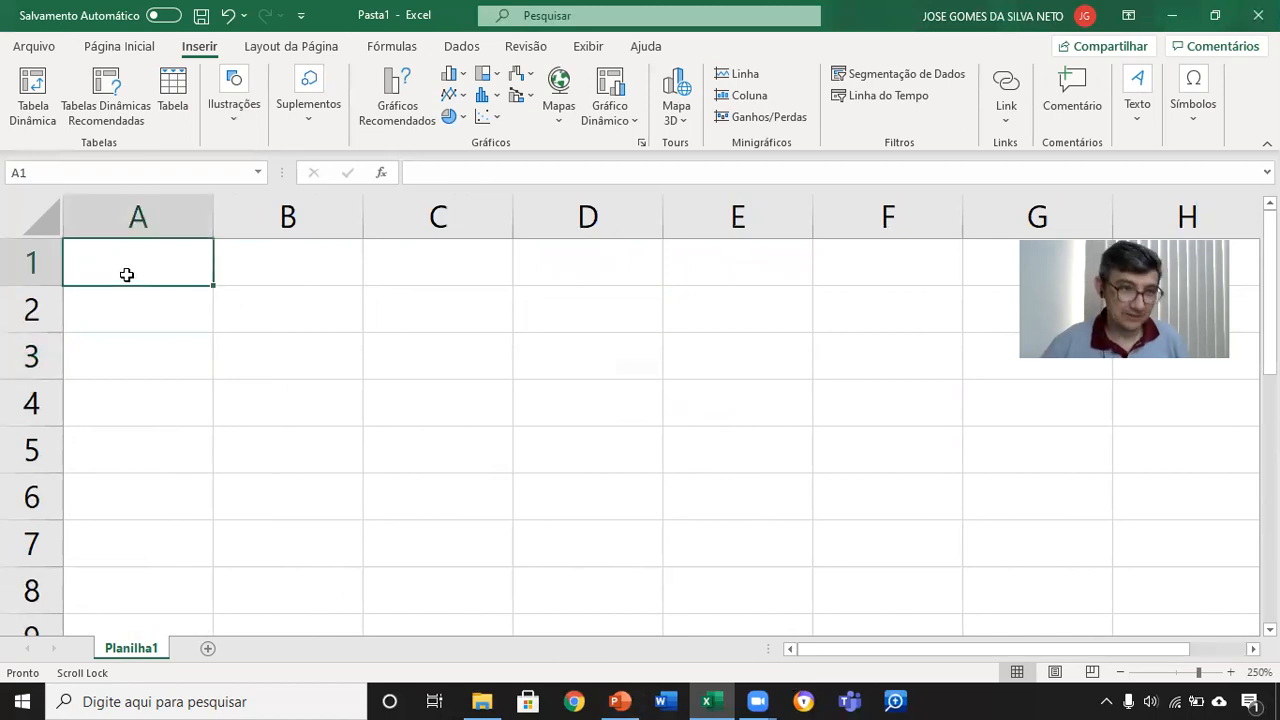
# Step: Select row 1 from cell A1 through the last column, and reselect only cell A1
pyautogui.hotkey('shift', 'alt', 'Right')
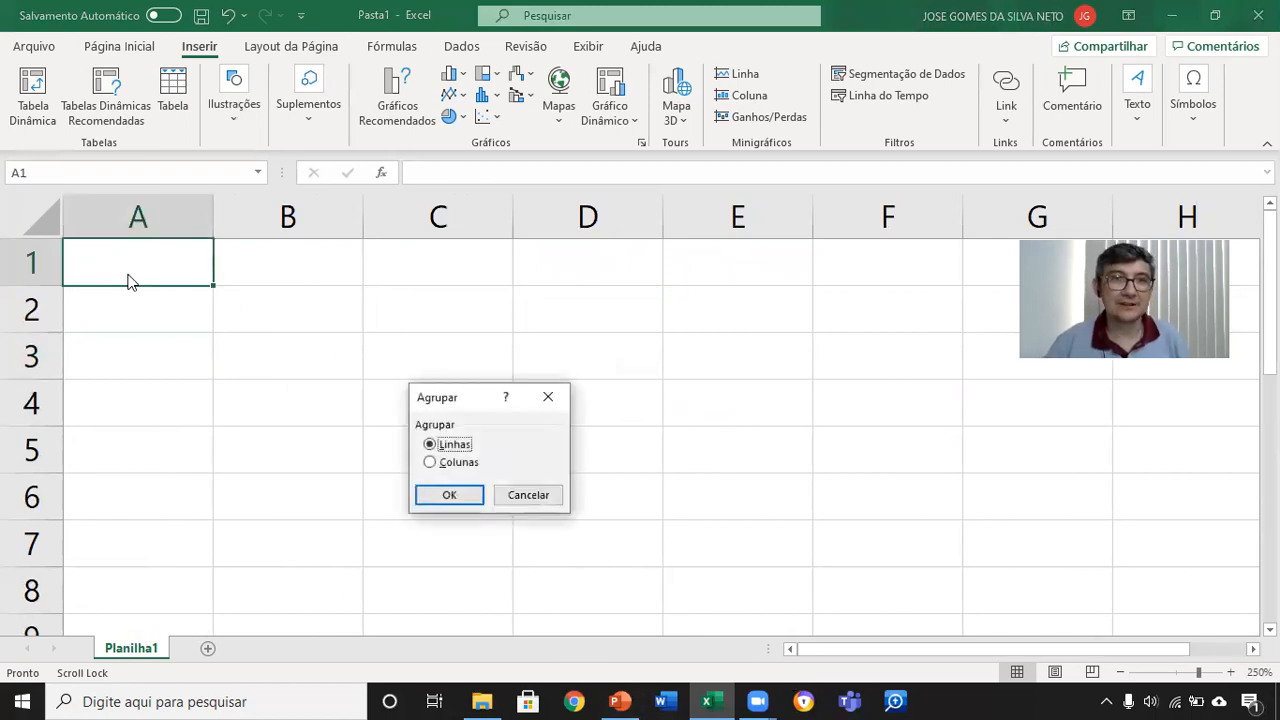
pyautogui.press('Escape')
pyautogui.hotkey('shift', 'alt', 'Right')
pyautogui.press('Return')
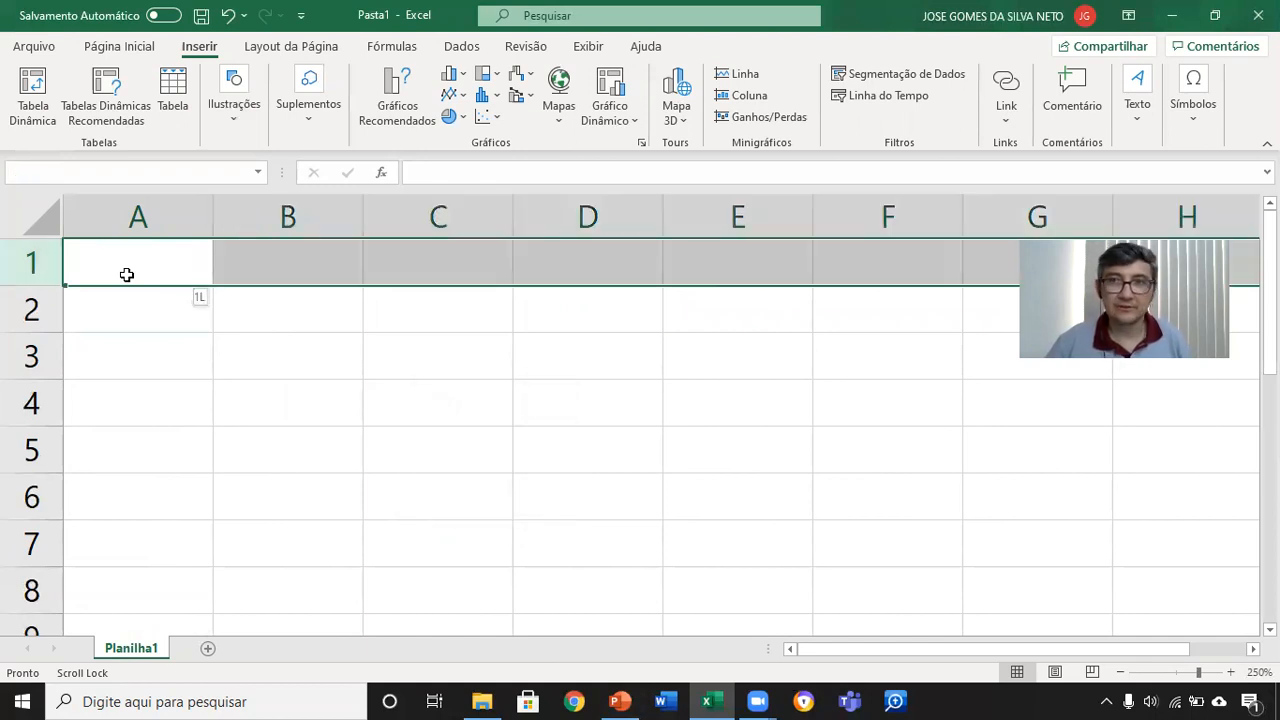
pyautogui.click(127, 274)
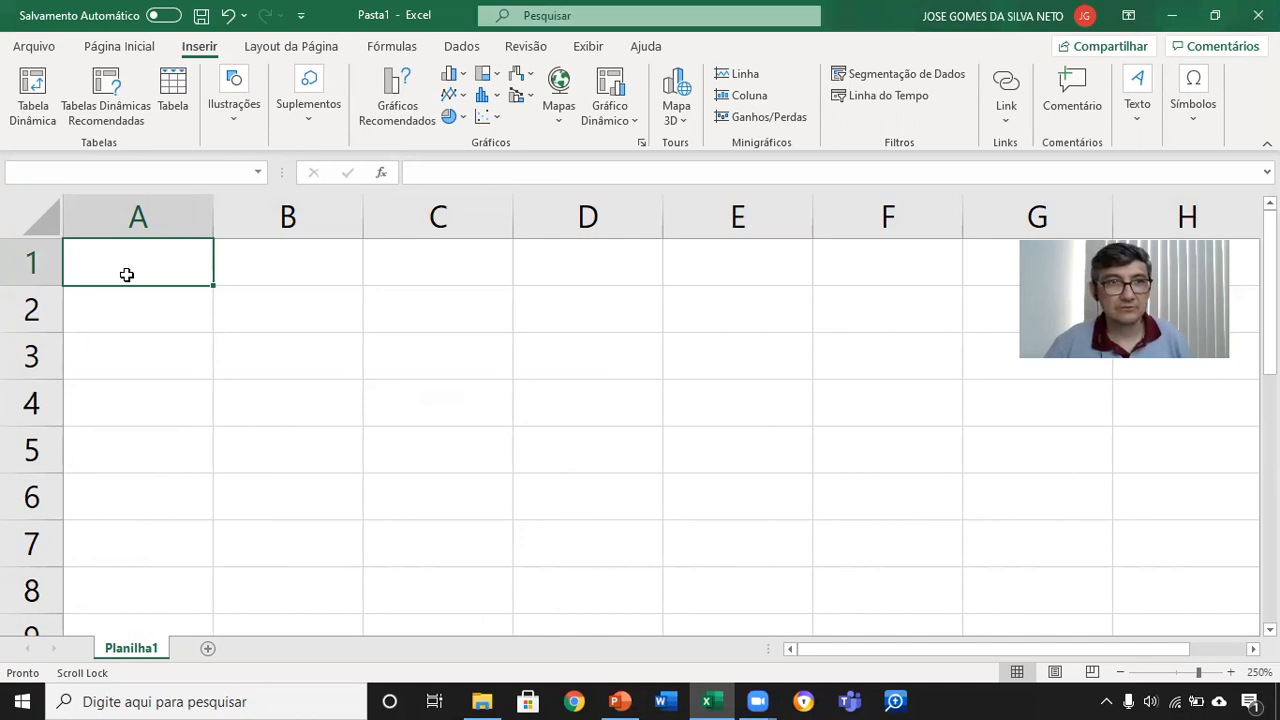
# Step: Extend the selection from A1 along all of row 1 and view columns BE to BL
pyautogui.hotkey('ctrl', 'Right')
pyautogui.hotkey('ctrl', 'Right')
pyautogui.hotkey('ctrl', 'Right')
pyautogui.hotkey('ctrl', 'Right')
pyautogui.hotkey('ctrl', 'Right')
pyautogui.hotkey('ctrl', 'Right')
pyautogui.hotkey('ctrl', 'Right')
pyautogui.hotkey('ctrl', 'Right')
pyautogui.hotkey('ctrl', 'shift', 'Right')
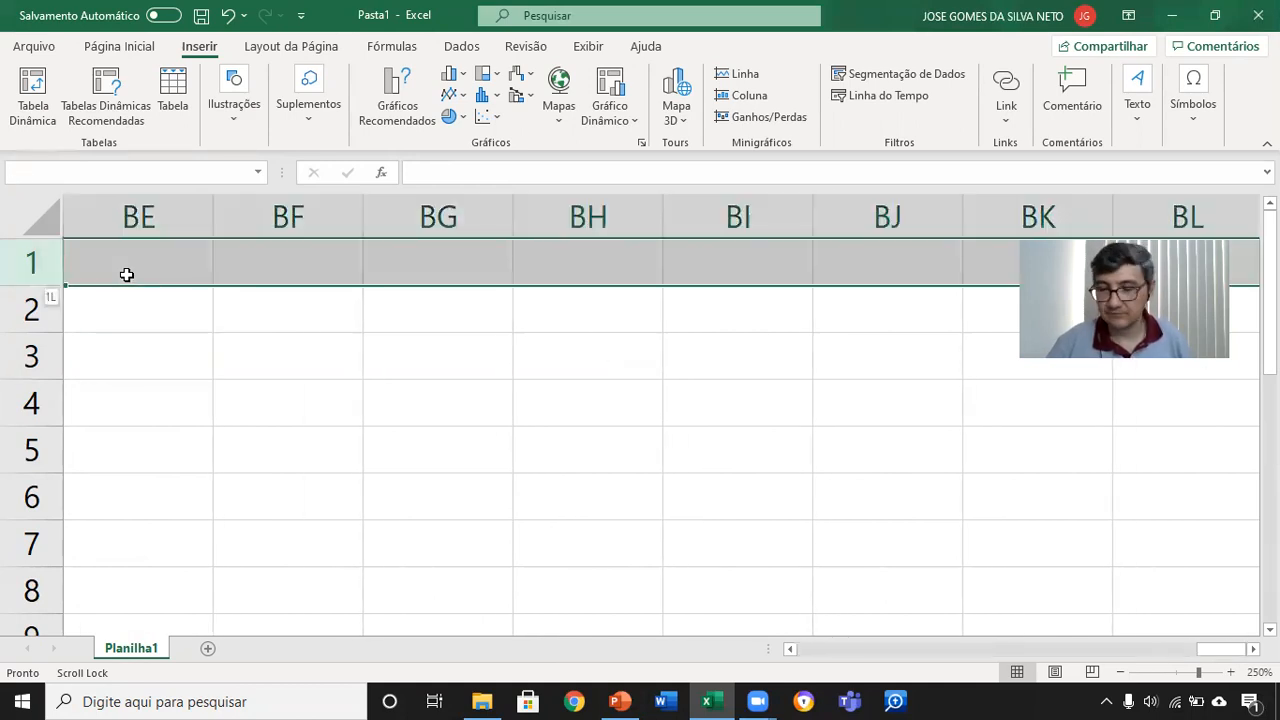
pyautogui.moveTo(1234, 650); pyautogui.dragTo(1236, 651)
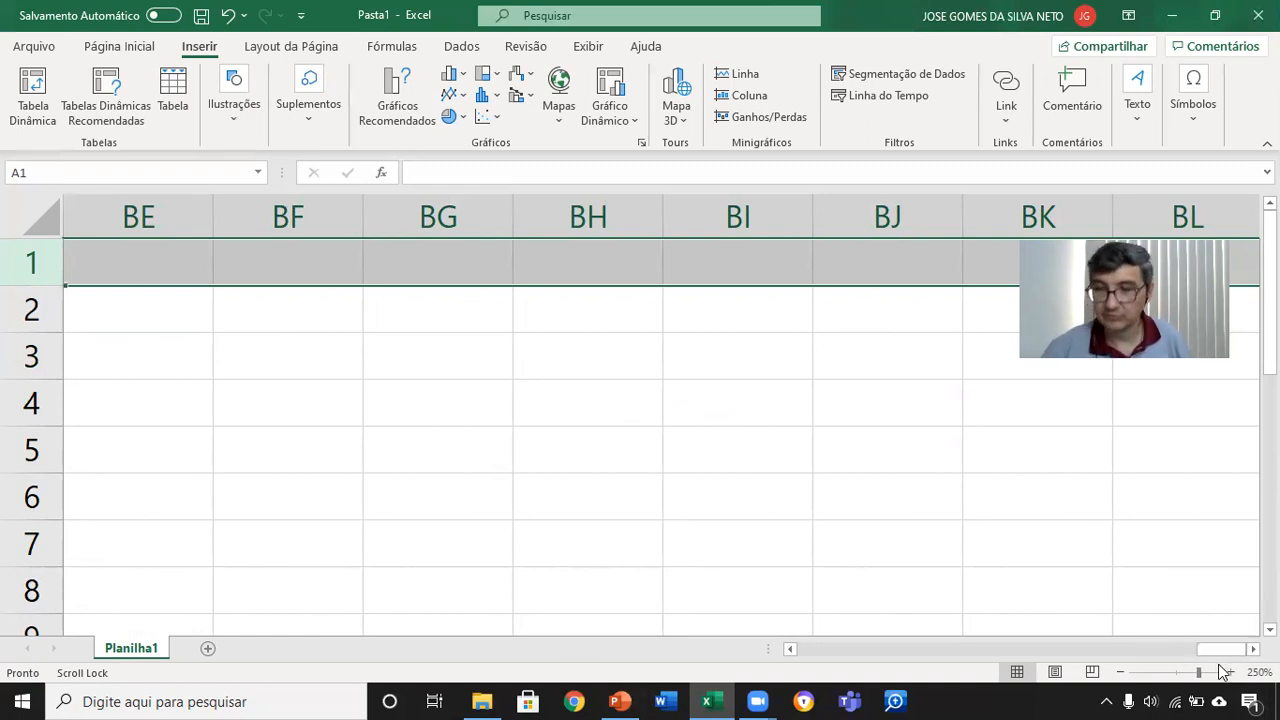
# Step: Return to cell A1 and examine the column labels from A through the three-letter ones as far as CPP
pyautogui.hotkey('ctrl', 'Home')
pyautogui.press('Right')
pyautogui.press('Right')
pyautogui.press('Right')
pyautogui.press('Right')
pyautogui.press('Right')
pyautogui.press('Right')
pyautogui.press('Right')
pyautogui.press('Right')
pyautogui.press('Right')
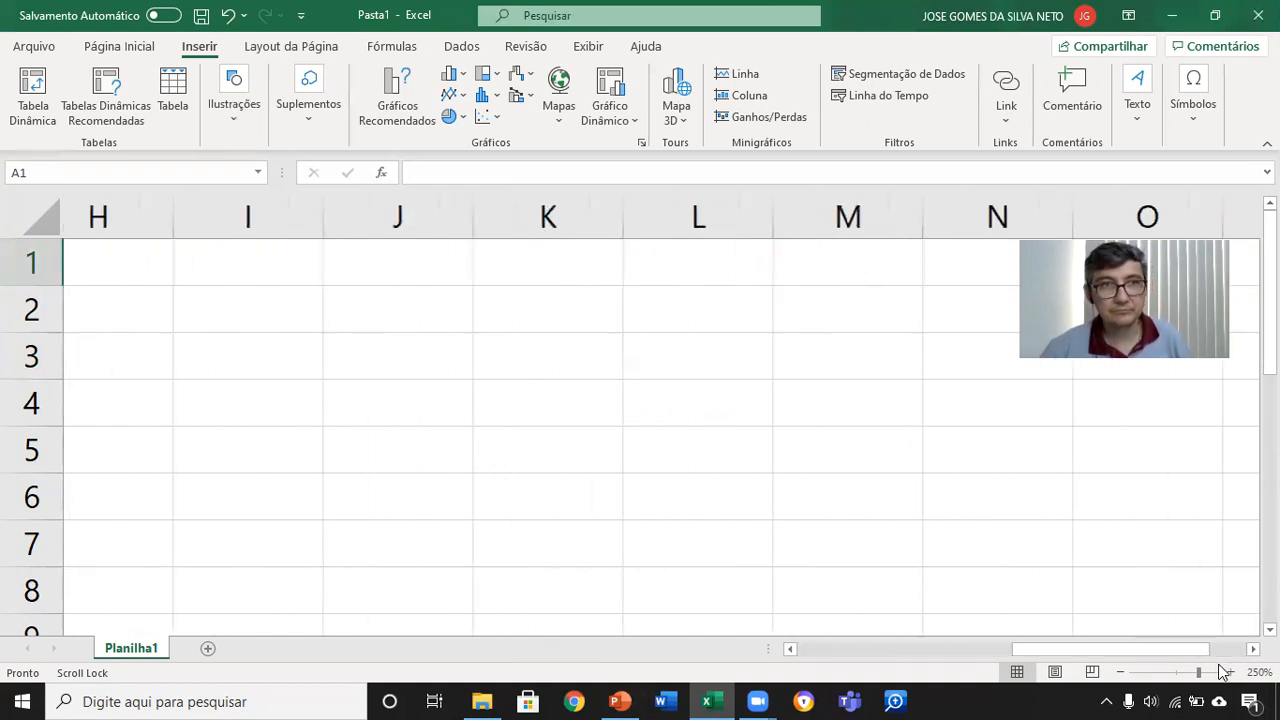
pyautogui.press('Right')
pyautogui.press('Right')
pyautogui.press('Right')
pyautogui.press('Right')
pyautogui.press('Right')
pyautogui.press('Right')
pyautogui.press('Right')
pyautogui.press('Right')
pyautogui.press('Right')
pyautogui.press('Right')
pyautogui.press('Right')
pyautogui.press('Right')
pyautogui.press('Right')
pyautogui.press('Right')
pyautogui.press('Right')
pyautogui.press('Right')
pyautogui.press('Right')
pyautogui.press('Right')
pyautogui.press('Right')
pyautogui.press('Right')
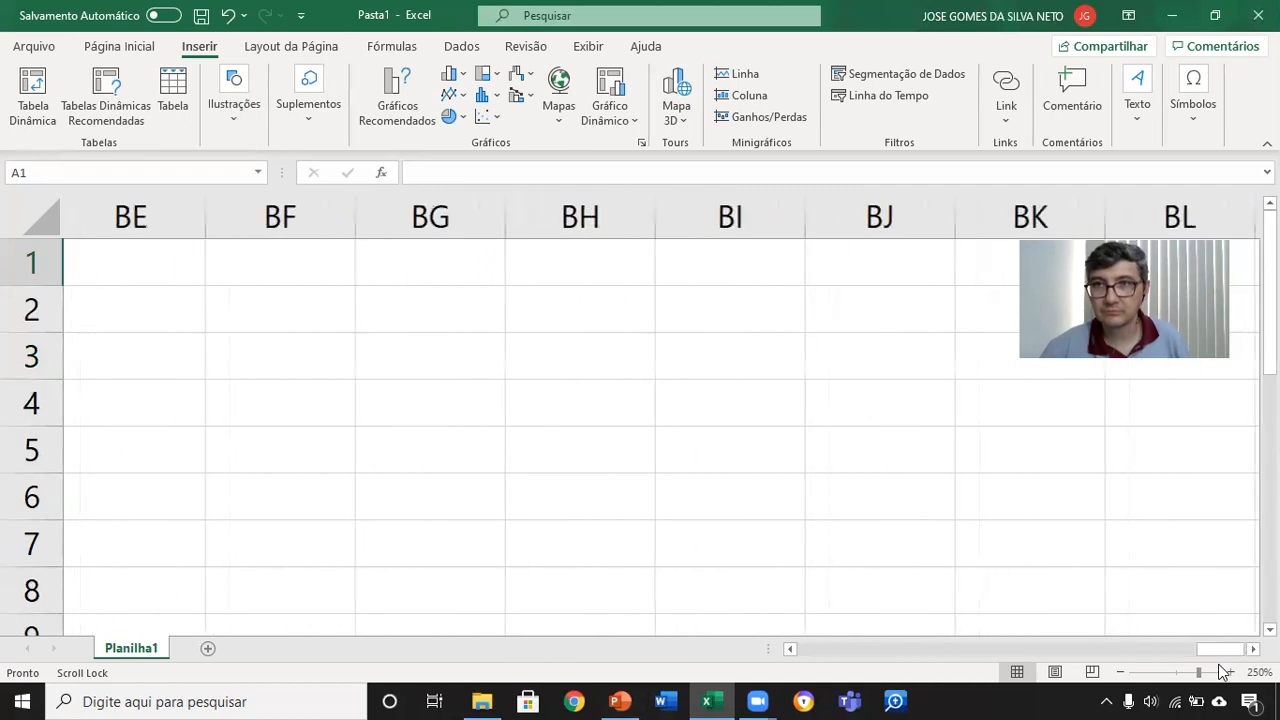
pyautogui.press('Right')
pyautogui.press('Right')
pyautogui.press('Right')
pyautogui.press('Right')
pyautogui.press('Right')
pyautogui.press('Right')
pyautogui.press('Right')
pyautogui.press('Right')
pyautogui.press('Right')
pyautogui.press('Right')
pyautogui.press('Right')
pyautogui.press('Right')
pyautogui.press('Right')
pyautogui.press('Right')
pyautogui.press('Right')
pyautogui.press('Right')
pyautogui.press('Right')
pyautogui.press('Right')
pyautogui.press('Right')
pyautogui.press('Right')
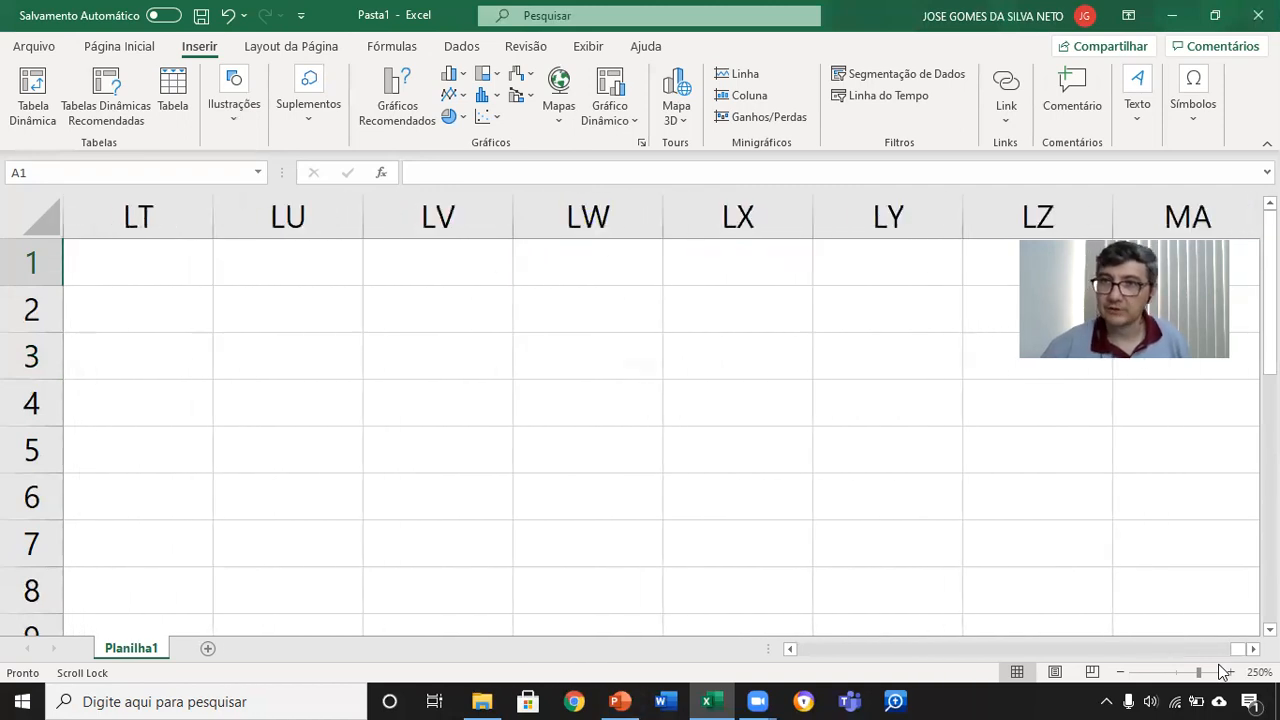
pyautogui.press('Right')
pyautogui.press('Right')
pyautogui.press('Right')
pyautogui.press('Right')
pyautogui.press('Right')
pyautogui.press('Right')
pyautogui.press('Right')
pyautogui.press('Right')
pyautogui.press('Right')
pyautogui.press('Right')
pyautogui.press('Right')
pyautogui.press('Right')
pyautogui.press('Right')
pyautogui.press('Right')
pyautogui.press('Right')
pyautogui.press('Right')
pyautogui.press('Right')
pyautogui.press('Right')
pyautogui.press('Right')
pyautogui.press('Right')
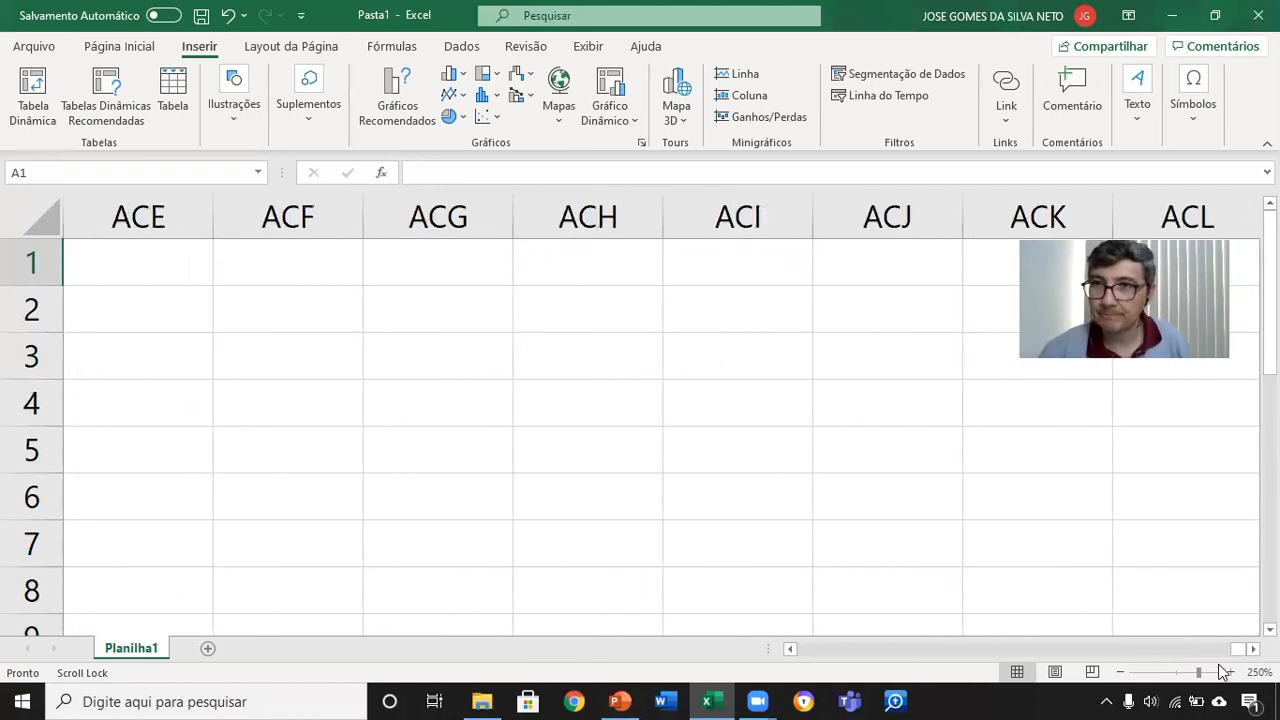
pyautogui.press('Right')
pyautogui.press('Right')
pyautogui.press('Right')
pyautogui.press('Right')
pyautogui.press('Right')
pyautogui.press('Right')
pyautogui.press('Right')
pyautogui.press('Right')
pyautogui.press('Right')
pyautogui.press('Right')
pyautogui.press('Right')
pyautogui.press('Right')
pyautogui.press('Right')
pyautogui.press('Right')
pyautogui.press('Right')
pyautogui.press('Right')
pyautogui.press('Right')
pyautogui.press('Right')
pyautogui.press('Right')
pyautogui.press('Right')
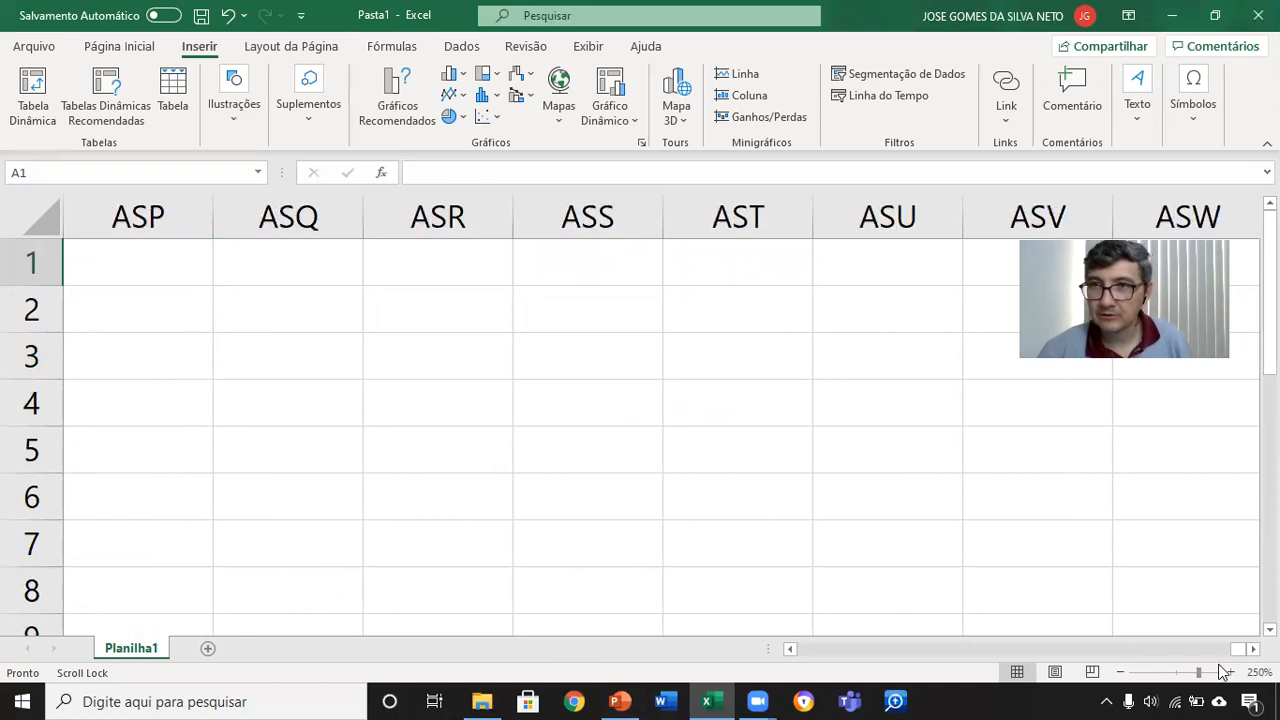
pyautogui.press('Right')
pyautogui.press('Right')
pyautogui.press('Right')
pyautogui.press('Right')
pyautogui.press('Right')
pyautogui.press('Right')
pyautogui.press('Right')
pyautogui.press('Right')
pyautogui.press('Right')
pyautogui.press('Right')
pyautogui.press('Right')
pyautogui.press('Right')
pyautogui.press('Right')
pyautogui.press('Right')
pyautogui.press('Right')
pyautogui.press('Right')
pyautogui.press('Right')
pyautogui.press('Right')
pyautogui.press('Right')
pyautogui.press('Right')
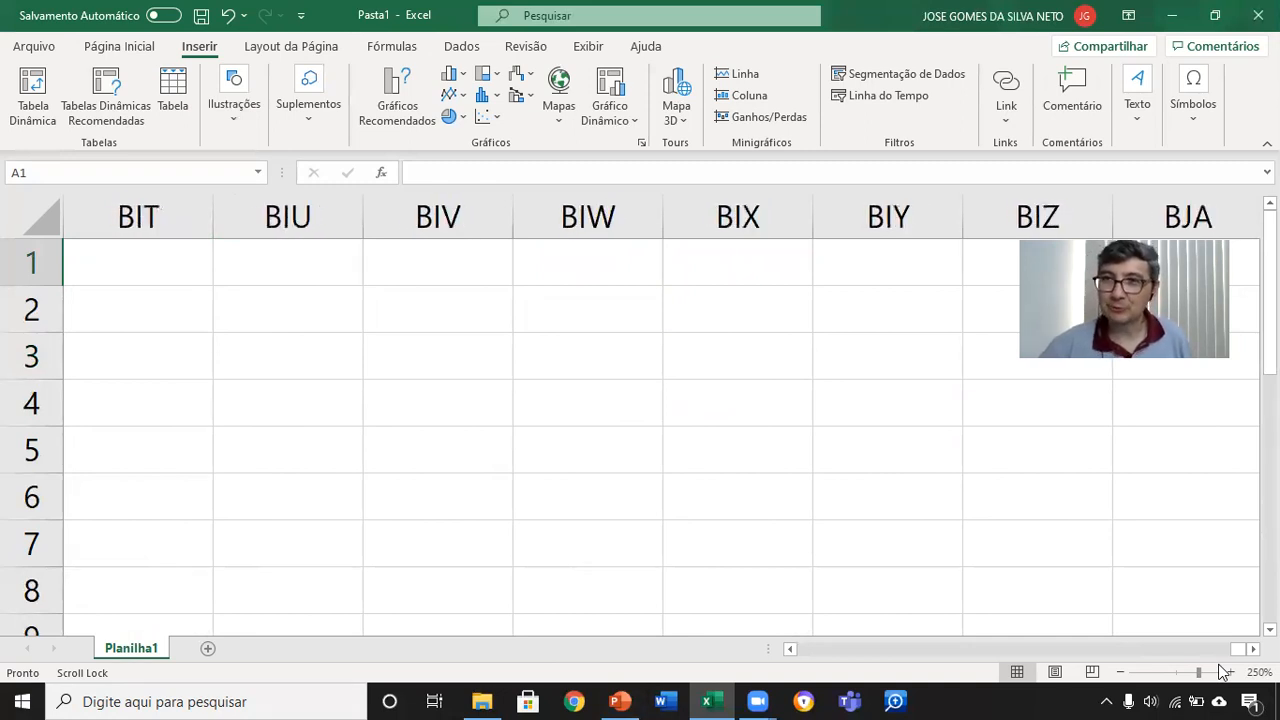
pyautogui.press('Right')
pyautogui.press('Right')
pyautogui.press('Right')
pyautogui.press('Right')
pyautogui.press('Right')
pyautogui.press('Right')
pyautogui.press('Right')
pyautogui.press('Right')
pyautogui.press('Right')
pyautogui.press('Right')
pyautogui.press('Right')
pyautogui.press('Right')
pyautogui.press('Right')
pyautogui.press('Right')
pyautogui.press('Right')
pyautogui.press('Right')
pyautogui.press('Right')
pyautogui.press('Right')
pyautogui.press('Right')
pyautogui.press('Right')
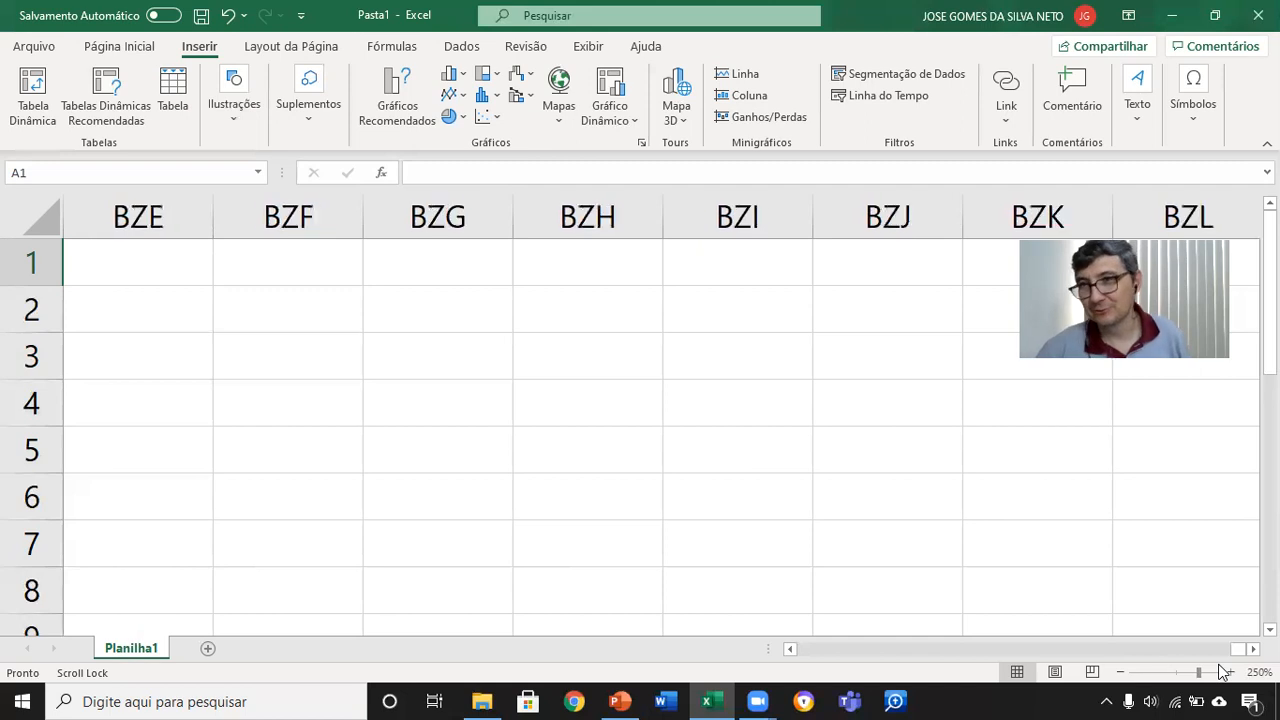
pyautogui.press('Right')
pyautogui.press('Right')
pyautogui.press('Right')
pyautogui.press('Right')
pyautogui.press('Right')
pyautogui.press('Right')
pyautogui.press('Right')
pyautogui.press('Right')
pyautogui.press('Right')
pyautogui.press('Right')
pyautogui.press('Right')
pyautogui.press('Right')
pyautogui.press('Right')
pyautogui.press('Right')
pyautogui.press('Right')
pyautogui.press('Right')
pyautogui.press('Right')
pyautogui.press('Right')
pyautogui.press('Right')
pyautogui.press('Right')
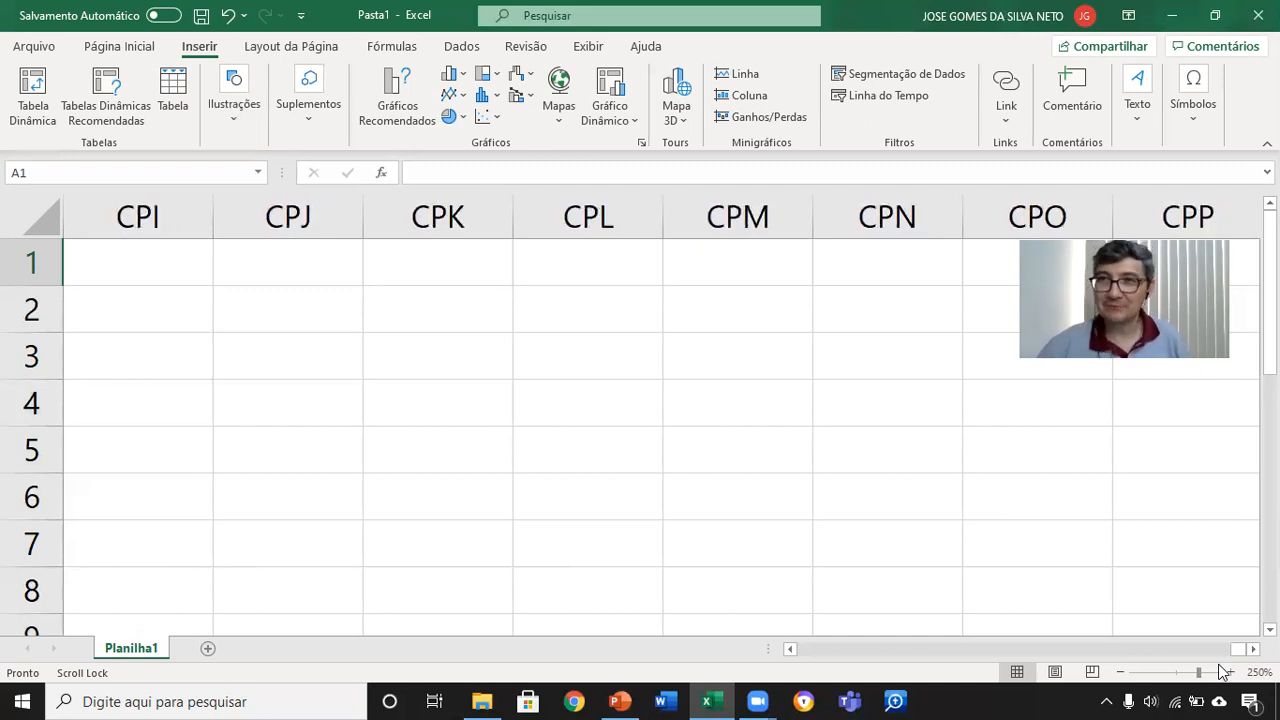
pyautogui.press('Right')
pyautogui.press('Right')
pyautogui.press('Right')
pyautogui.press('Right')
pyautogui.press('Right')
pyautogui.press('Right')
pyautogui.press('Right')
pyautogui.press('Right')
pyautogui.press('Right')
pyautogui.press('Right')
pyautogui.press('Right')
pyautogui.press('Right')
pyautogui.press('Right')
pyautogui.press('Right')
pyautogui.press('Right')
pyautogui.press('Right')
pyautogui.press('Right')
pyautogui.press('Right')
pyautogui.press('Right')
pyautogui.press('Right')
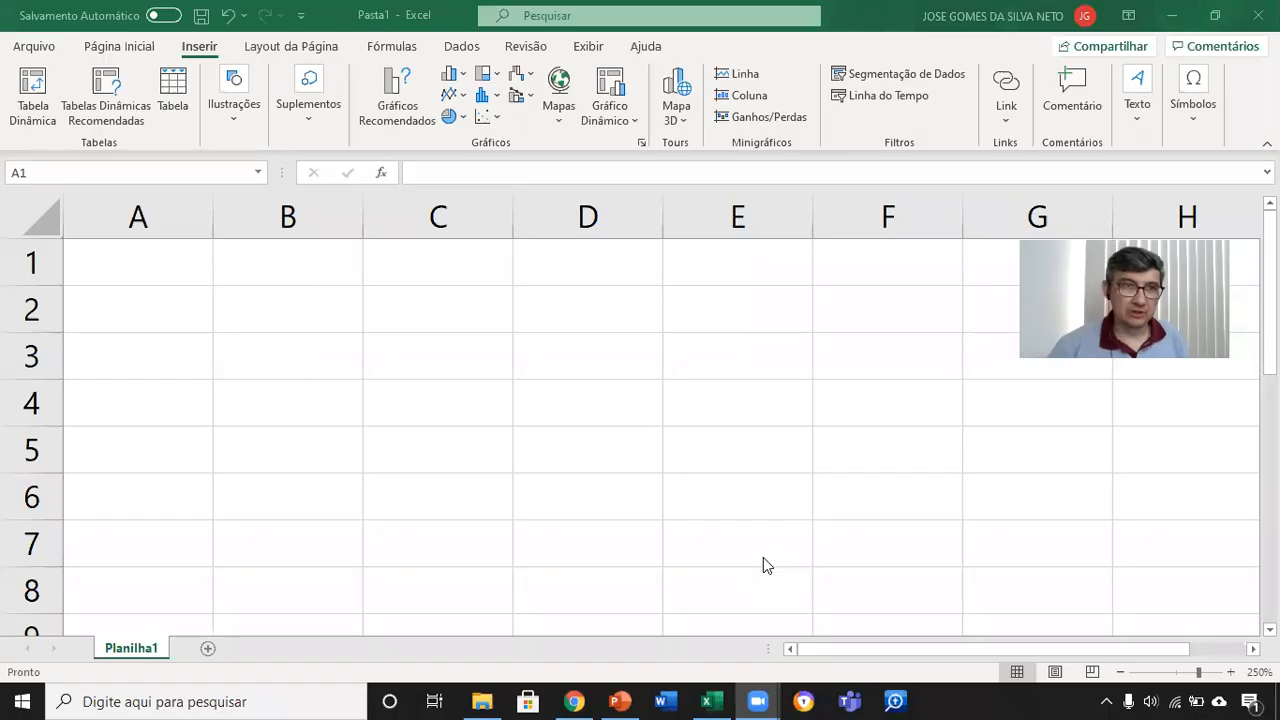
# Step: Jump from cell A1 to the last cell of row 1, XFD1, and back to A1
pyautogui.click(156, 262)
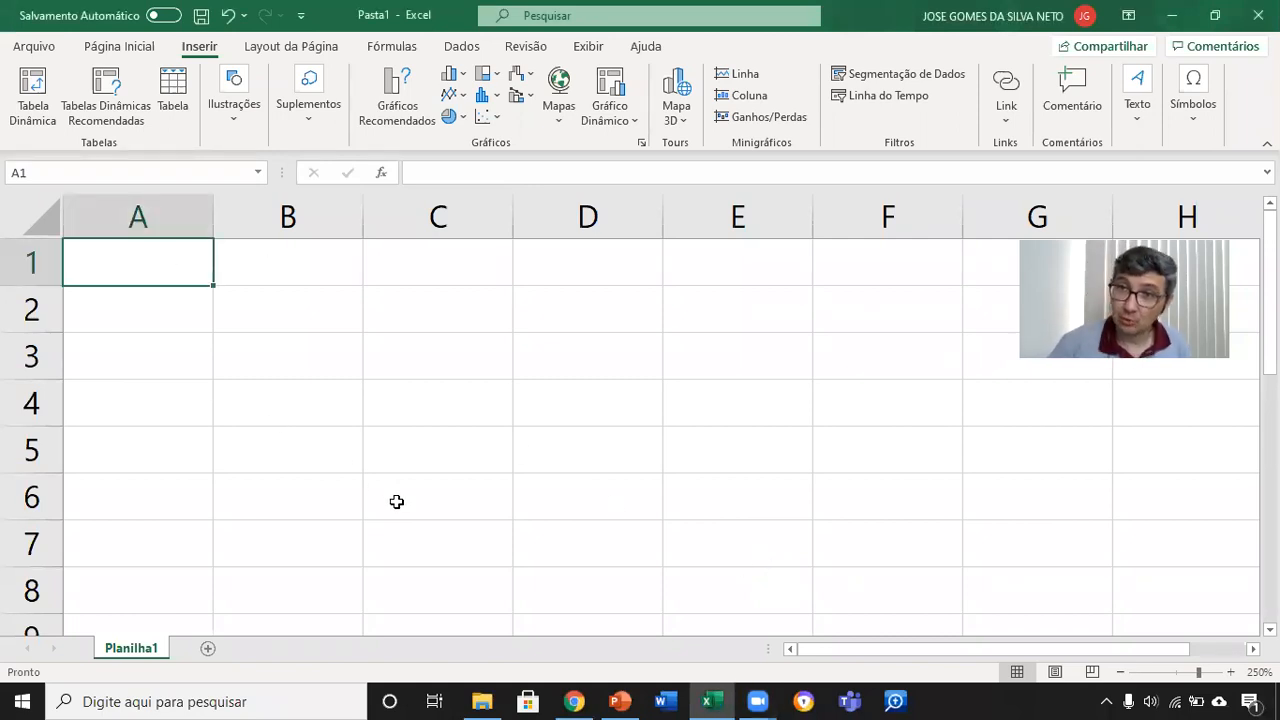
pyautogui.hotkey('ctrl', 'Right')
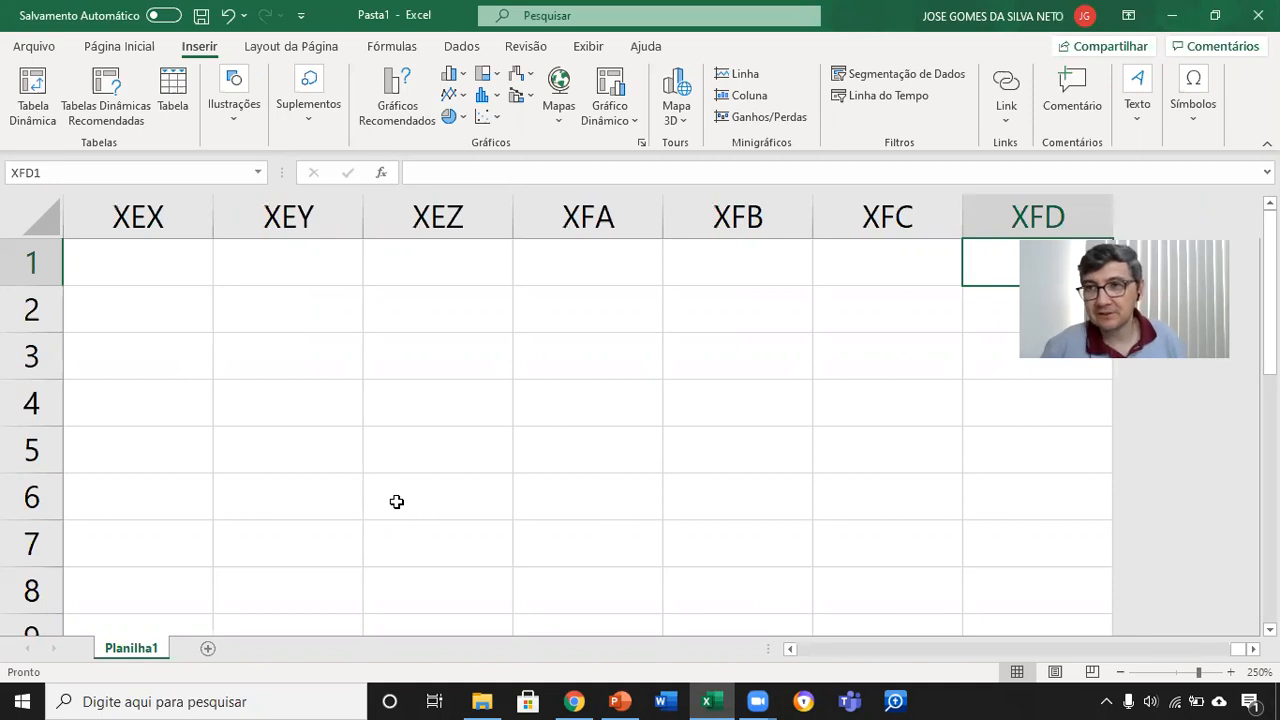
pyautogui.hotkey('ctrl', 'Left')
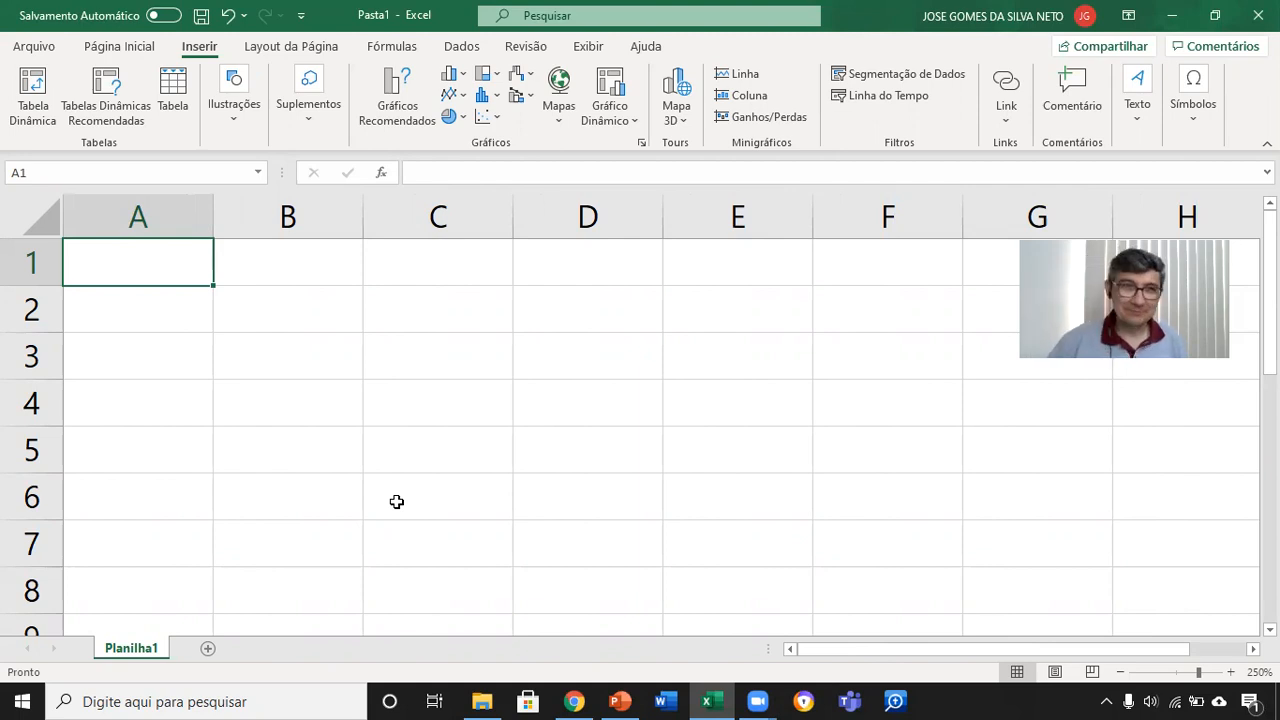
# Step: Move between cell A1 and the last cell of row 1, finishing on XFD1
pyautogui.hotkey('ctrl', 'Right')
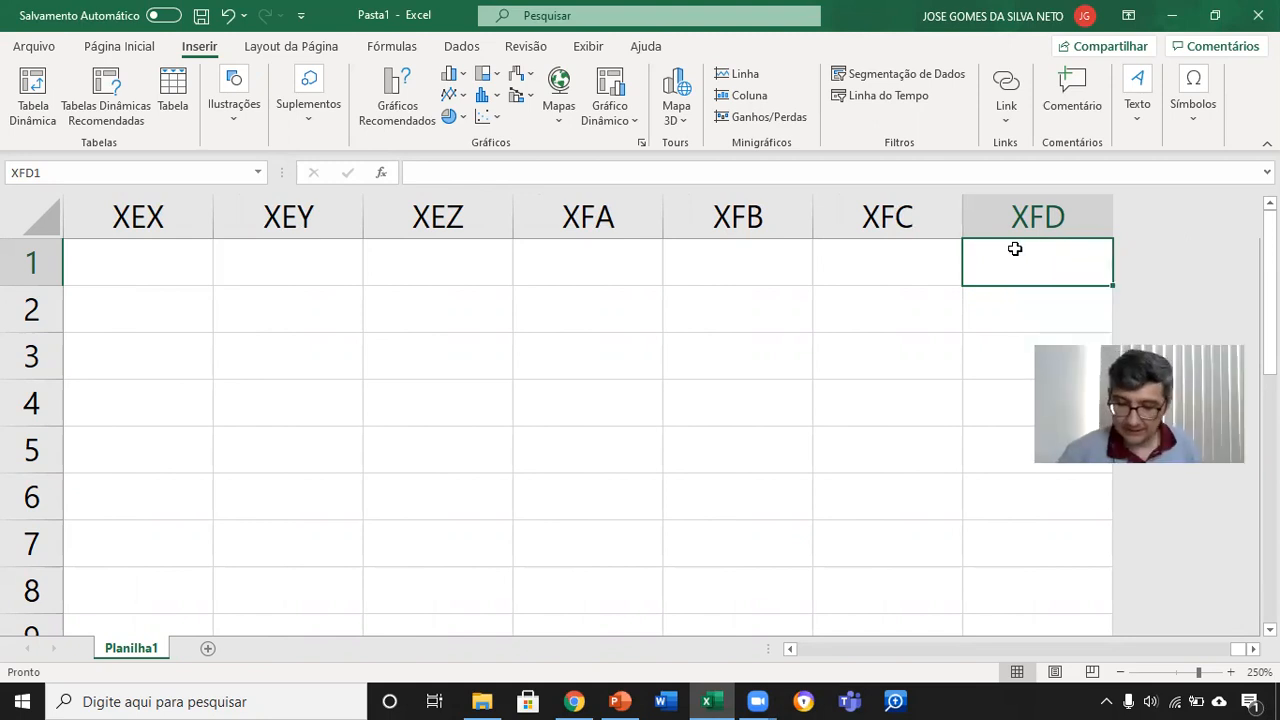
pyautogui.hotkey('ctrl', 'Left')
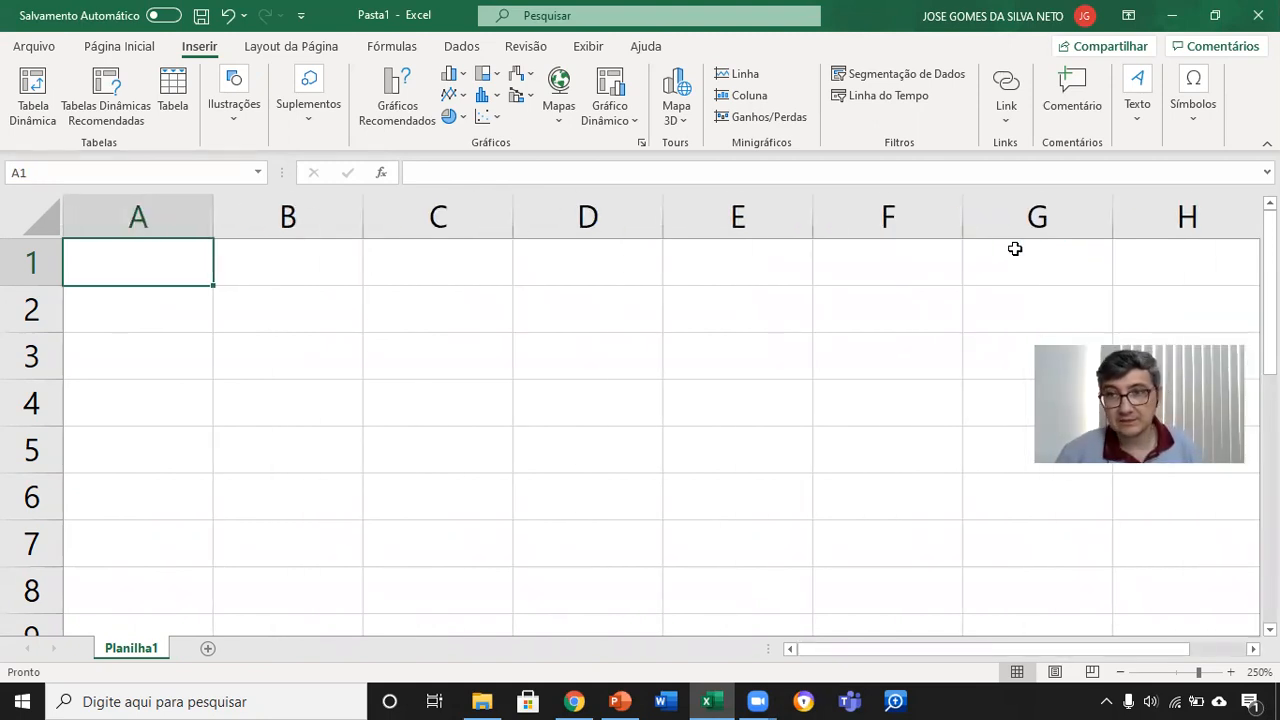
pyautogui.hotkey('ctrl', 'Right')
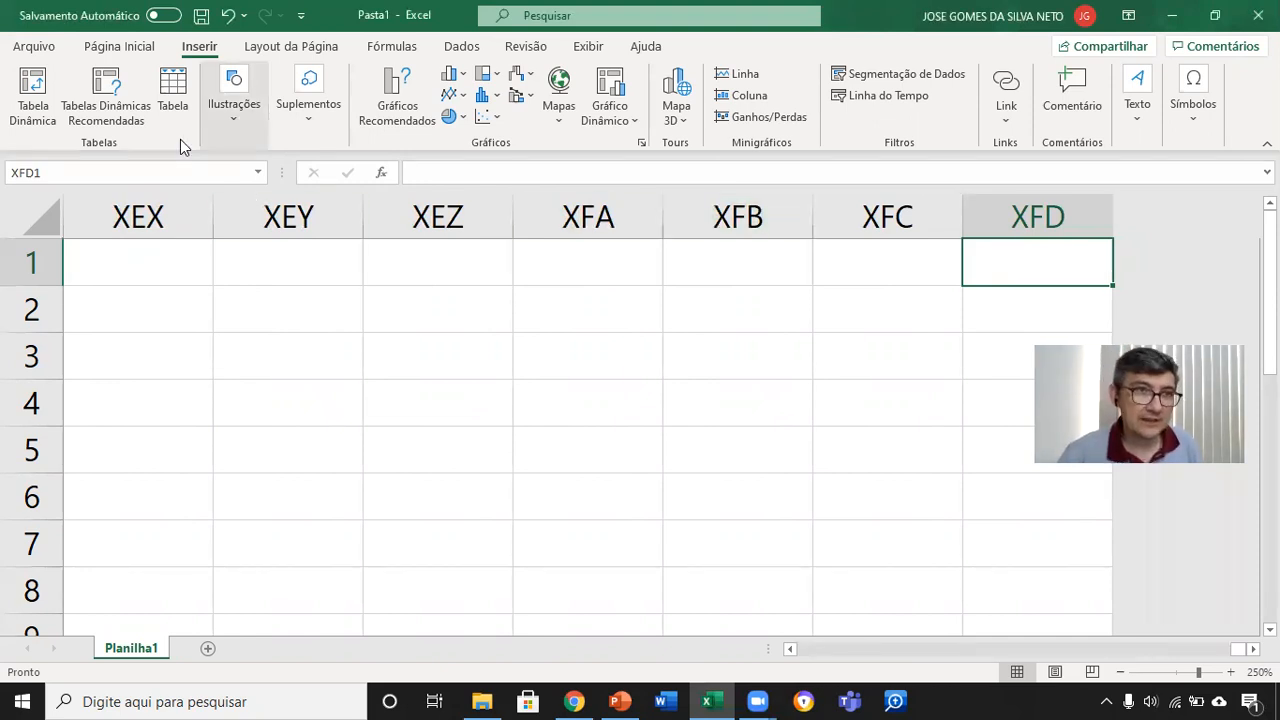
# Step: Select the entire sheet from its last columns, clear the selection with cell XFC1, and return to A1
pyautogui.click(7, 200)
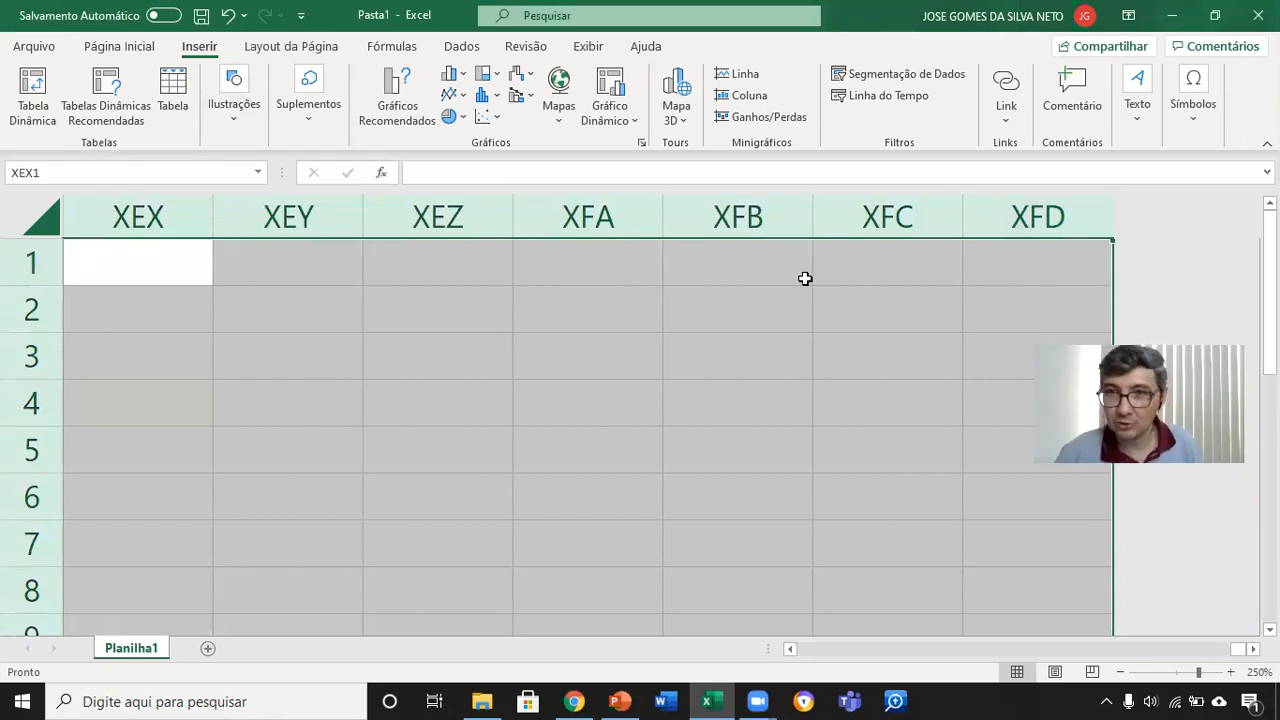
pyautogui.click(932, 267)
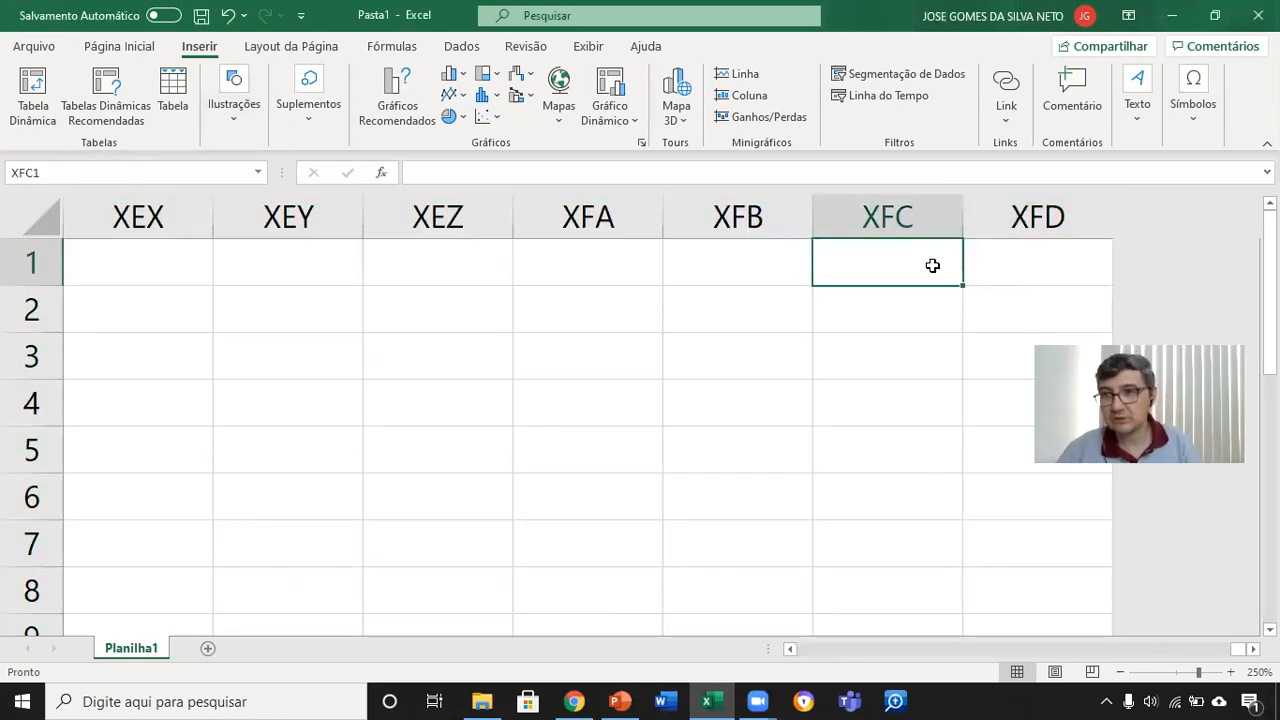
pyautogui.hotkey('ctrl', 'Home')
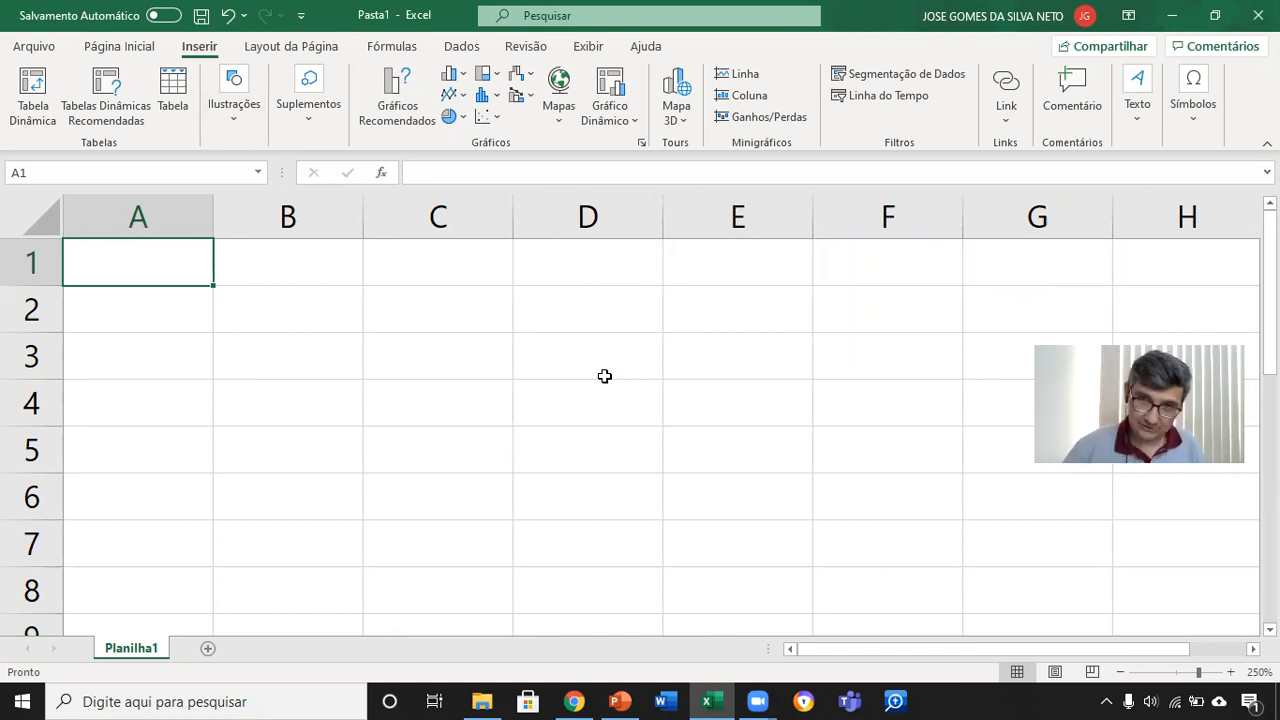
# Step: Jump from A1 to the last row of column A, A1048576, examine the row numbers, and return to A1
pyautogui.hotkey('ctrl', 'Down')
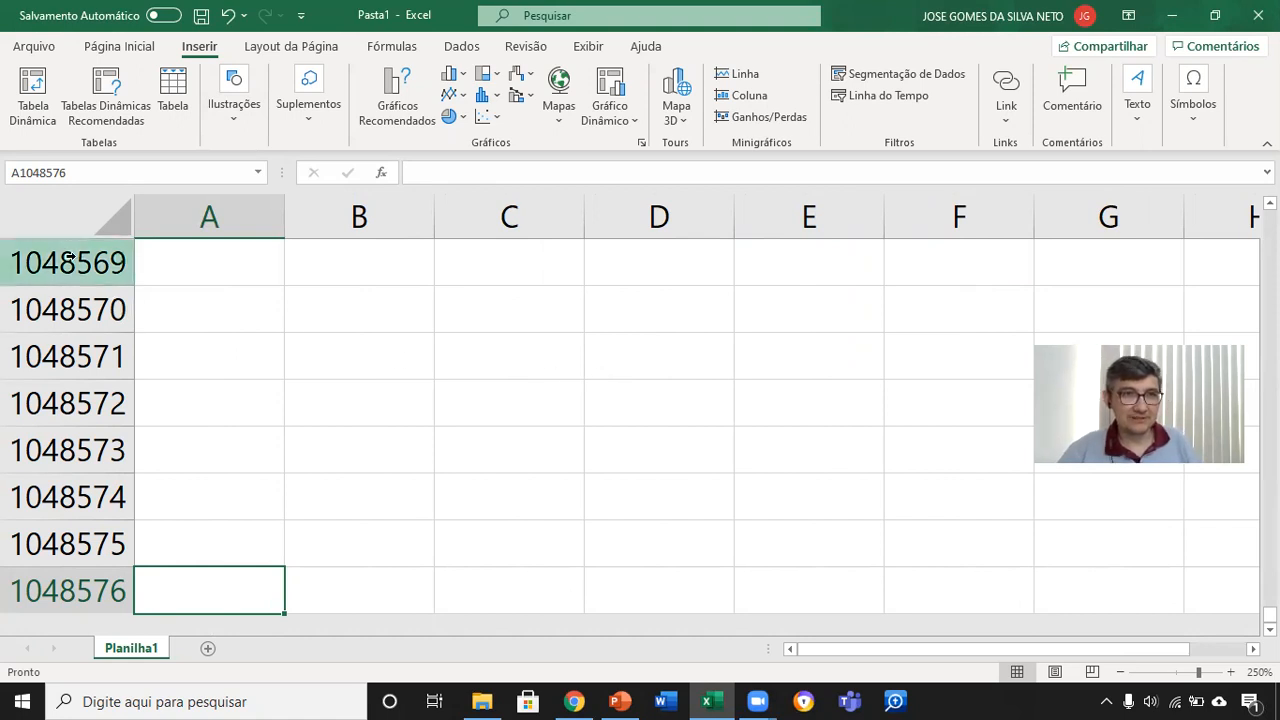
pyautogui.scroll(-2, 167, 329)
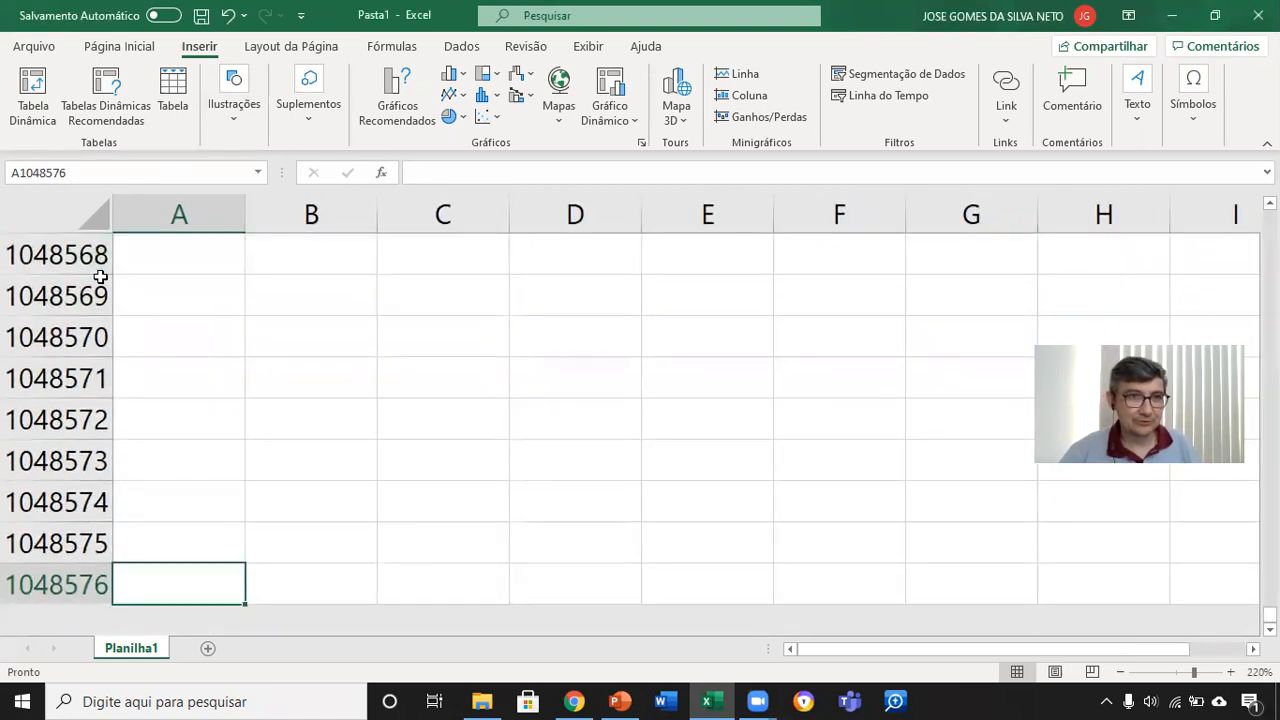
pyautogui.scroll(-2, 100, 275)
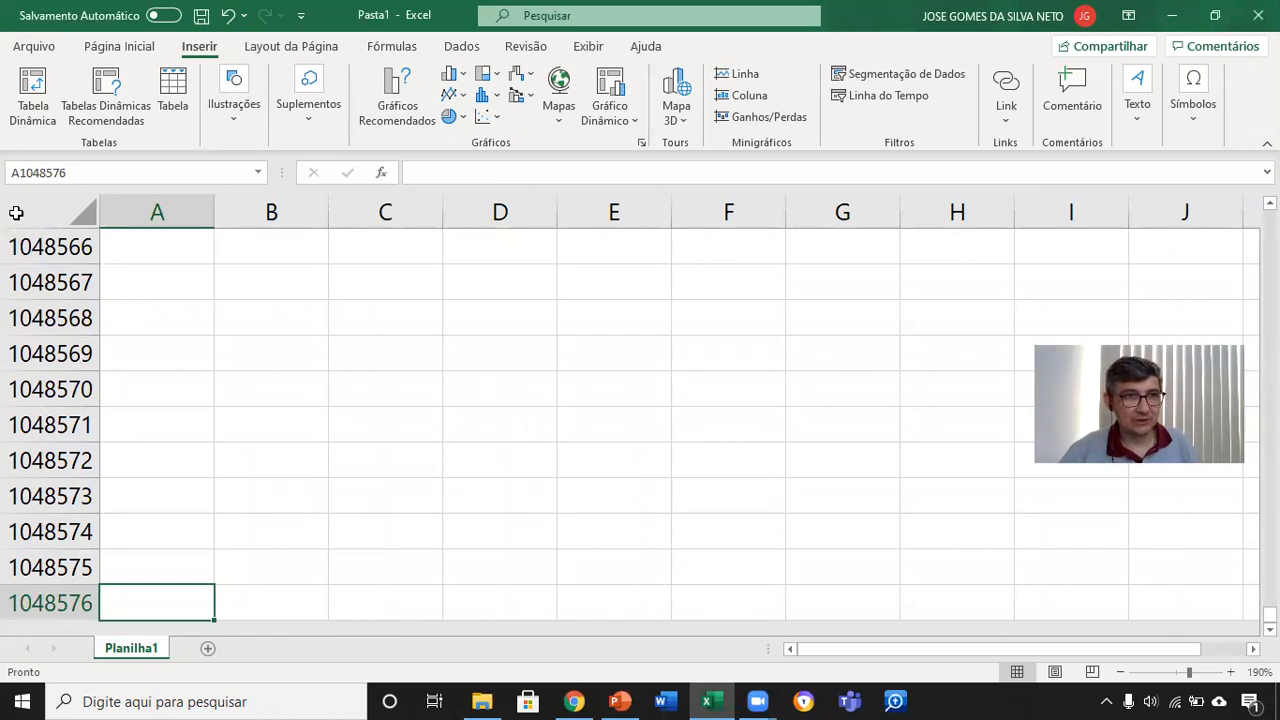
pyautogui.hotkey('ctrl', 'Up')
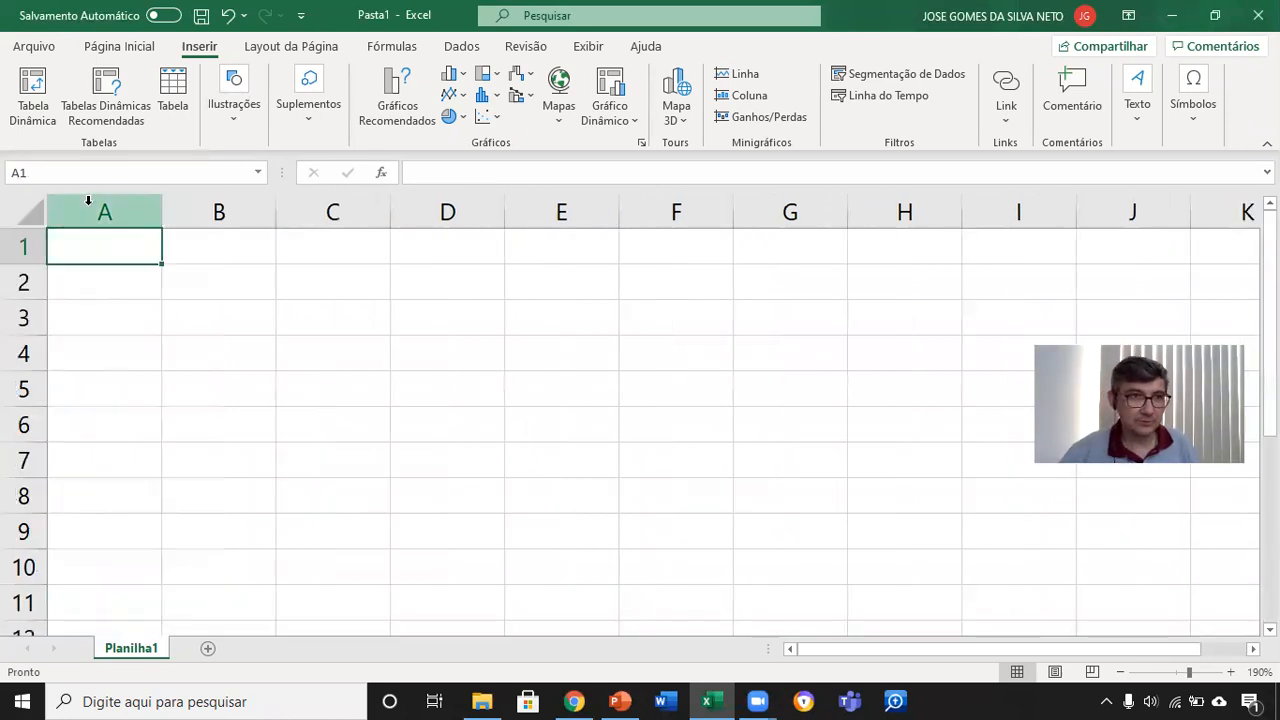
# Step: Select all cells of the sheet, and reselect only cell A1
pyautogui.click(23, 208)
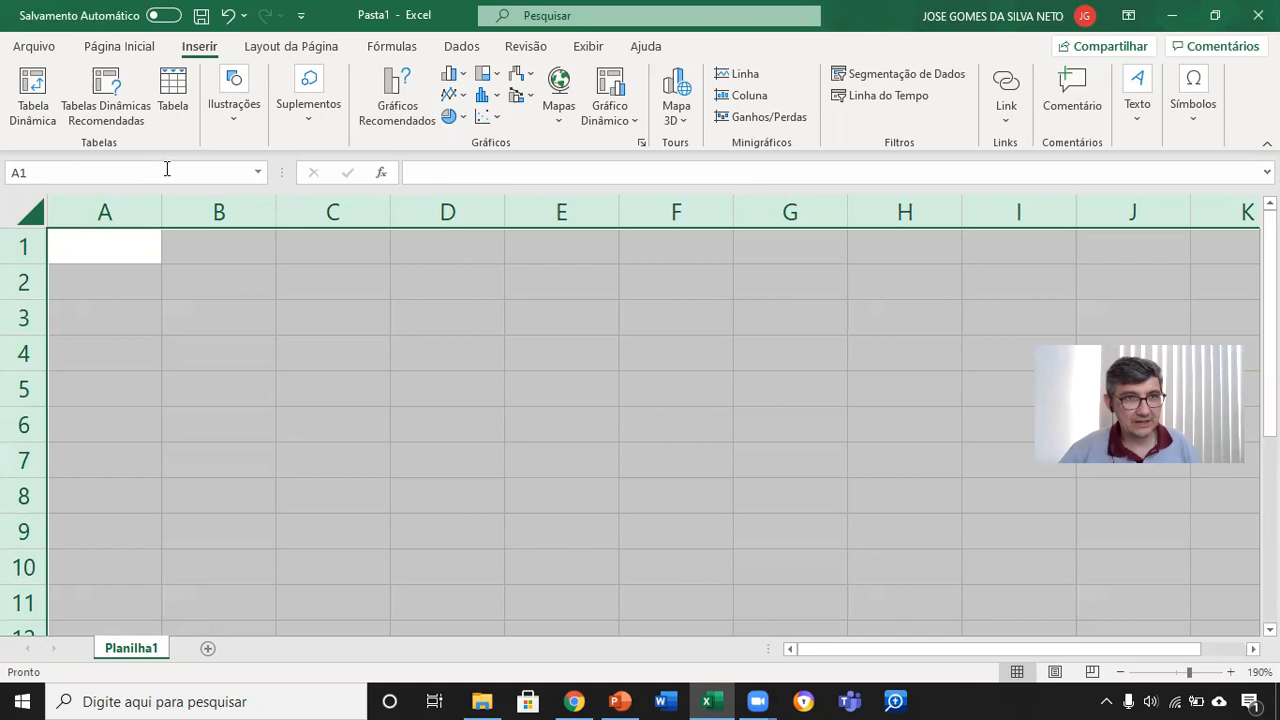
pyautogui.click(18, 204)
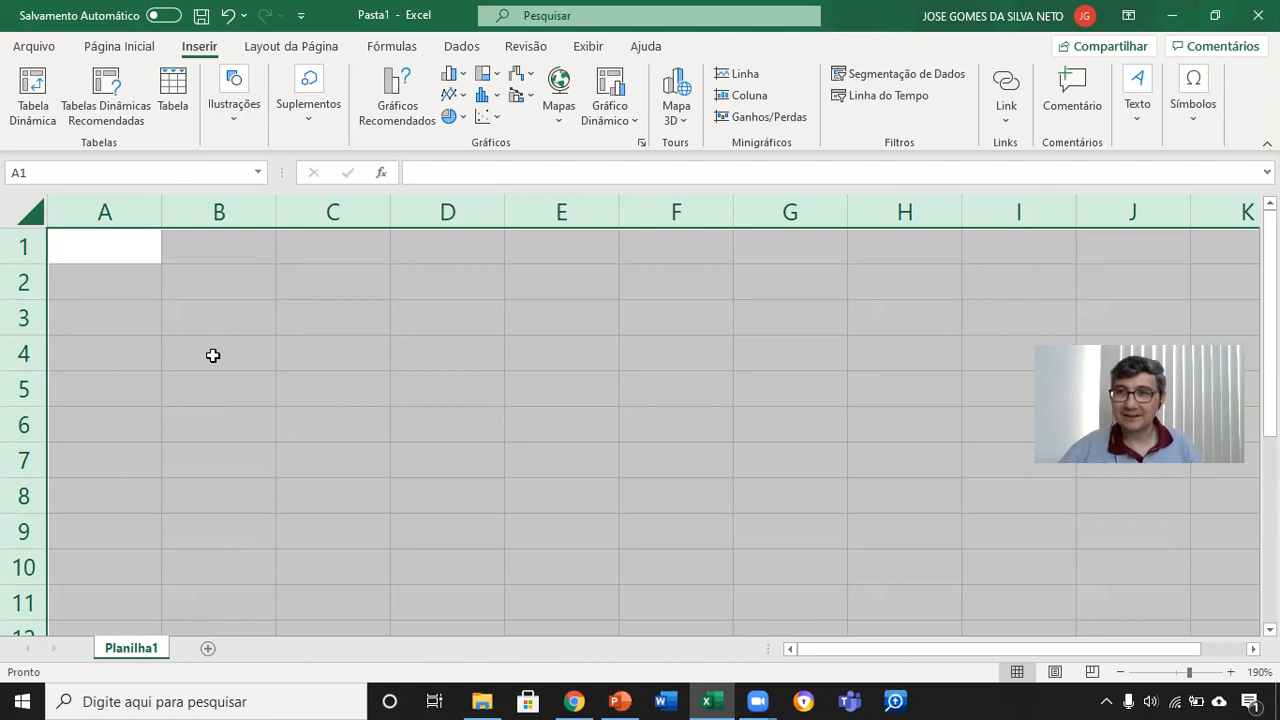
pyautogui.click(124, 250)
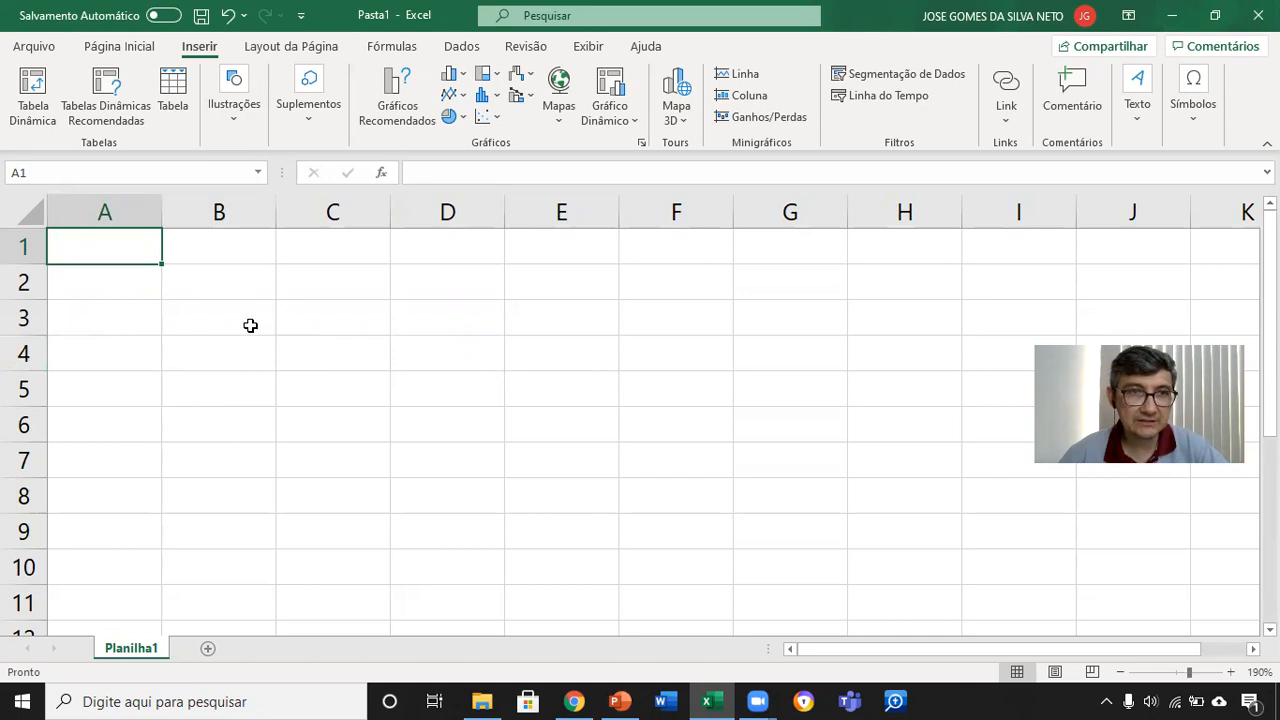
# Step: Select cells C3, B3, B4 and C4 one after another, and finish on C3 to compare their addresses
pyautogui.click(311, 318)
pyautogui.scroll(8, 320, 374)
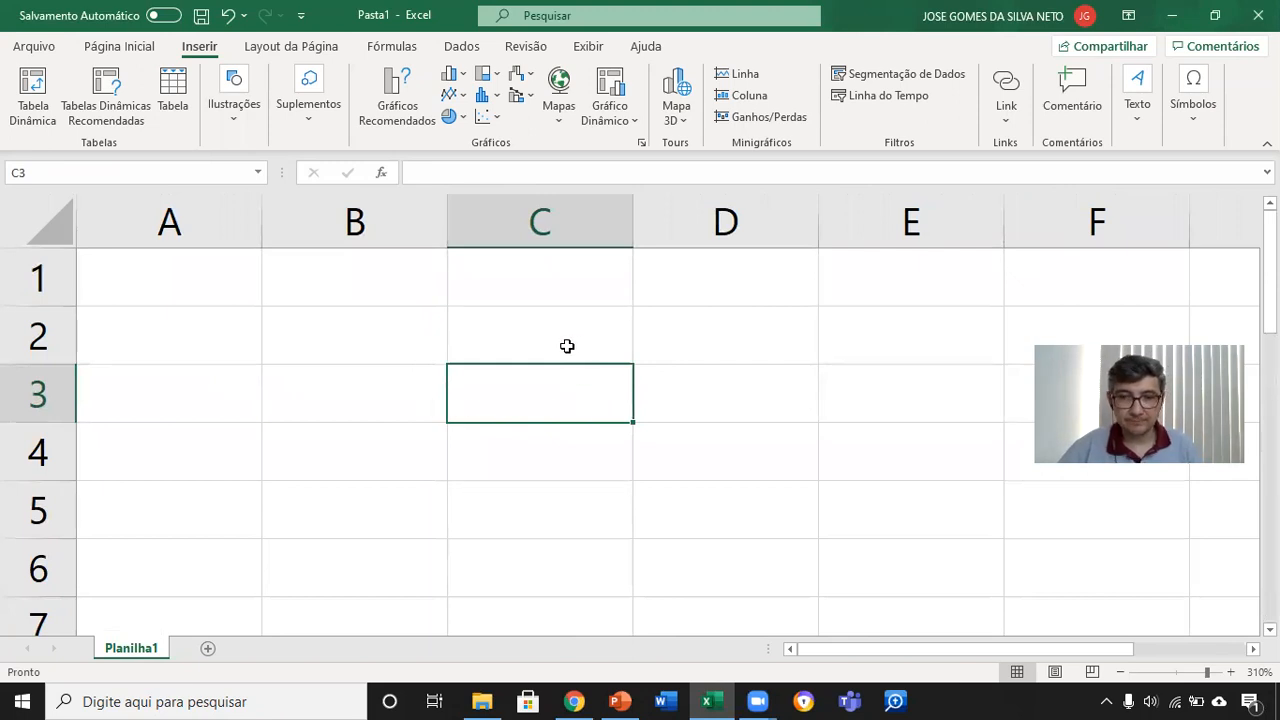
pyautogui.click(380, 414)
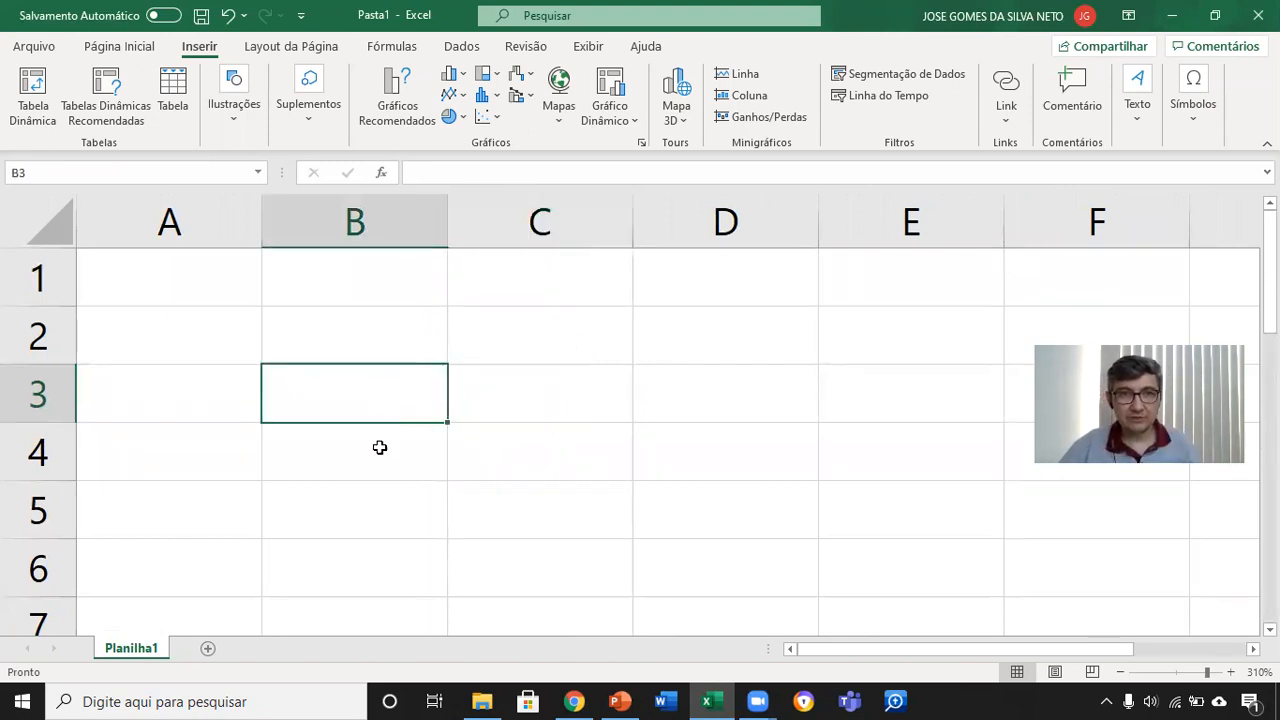
pyautogui.click(380, 449)
pyautogui.click(544, 471)
pyautogui.click(557, 403)
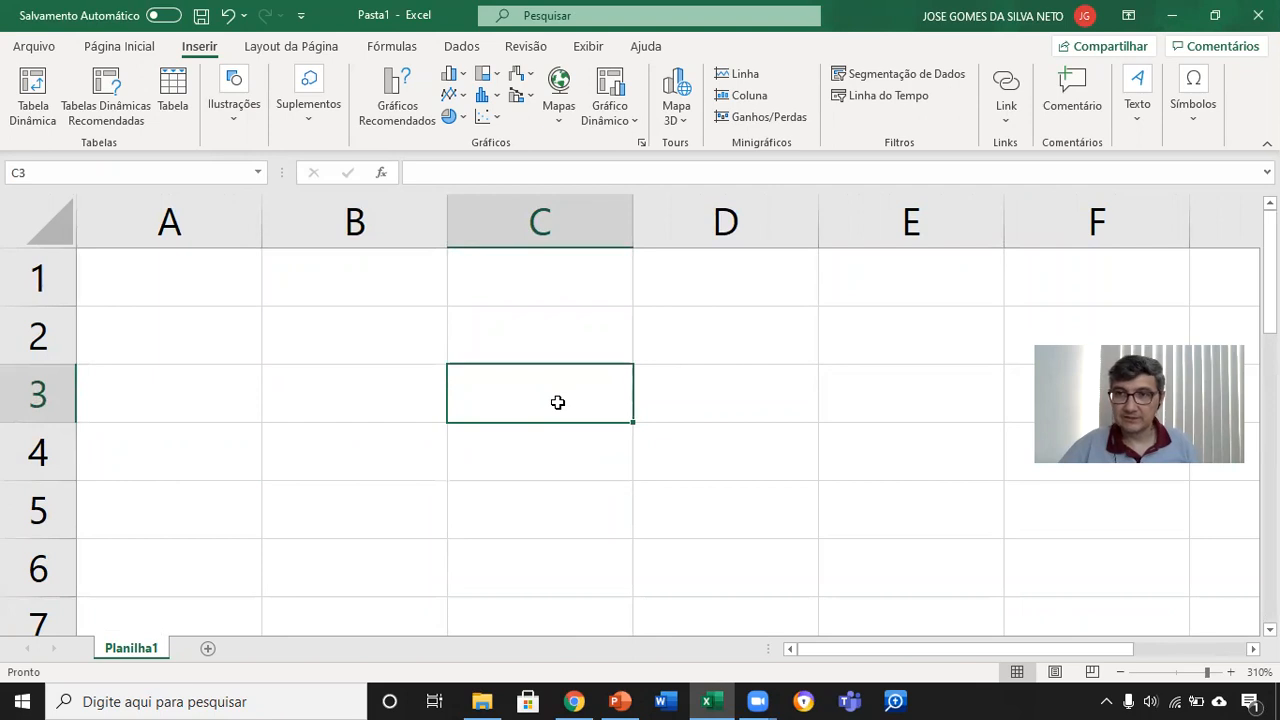
# Step: Switch to the PowerPoint presentation, show the CÉLULA slide full screen, and return to the Excel workbook
pyautogui.click(620, 700)
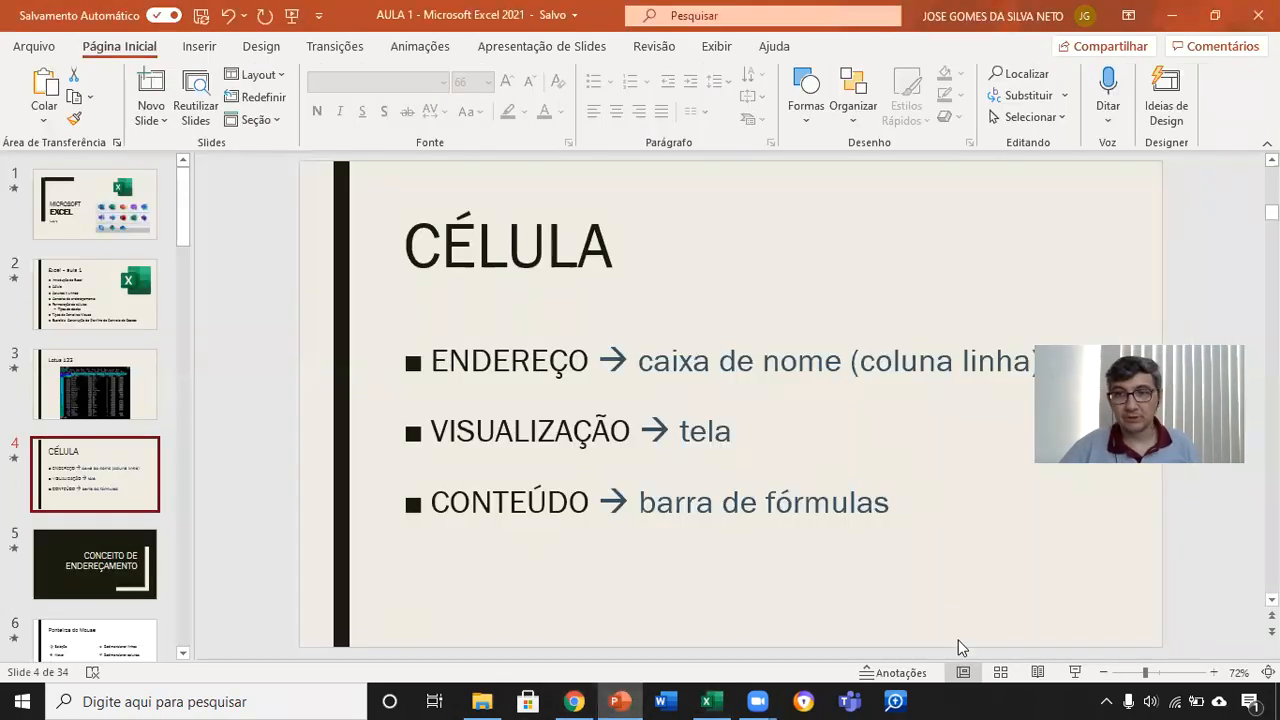
pyautogui.click(1076, 672)
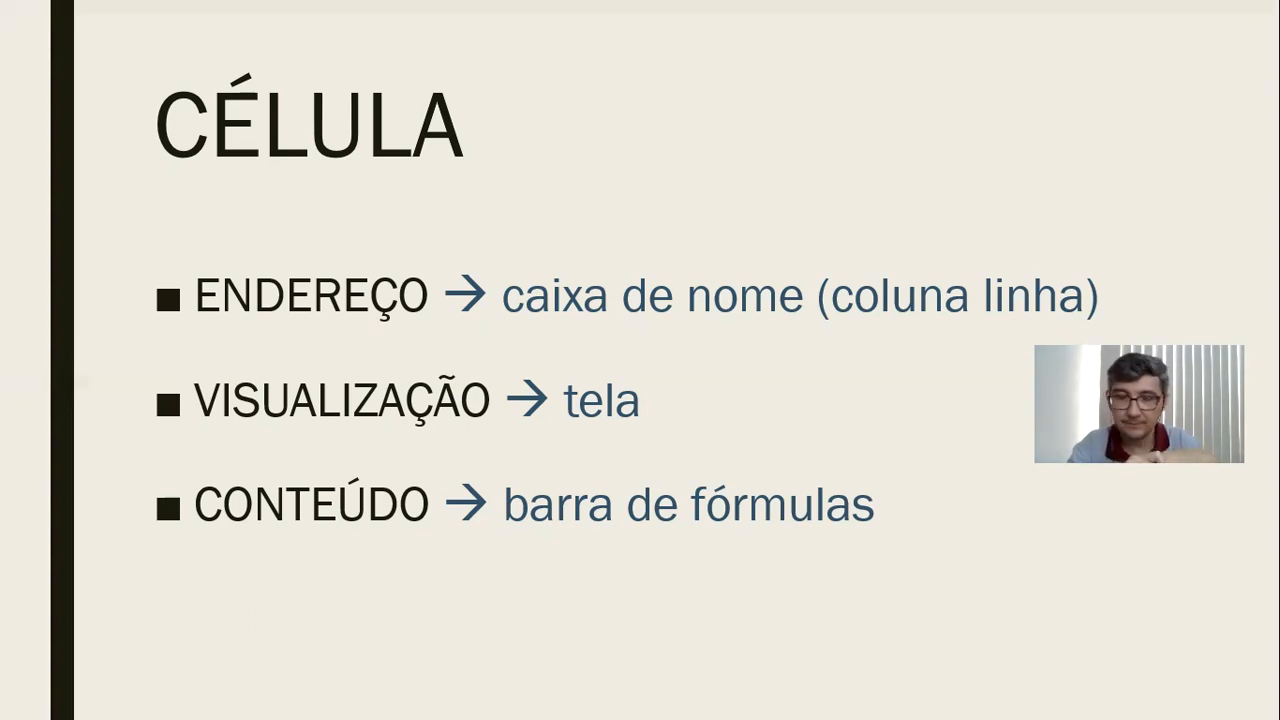
pyautogui.press('Escape')
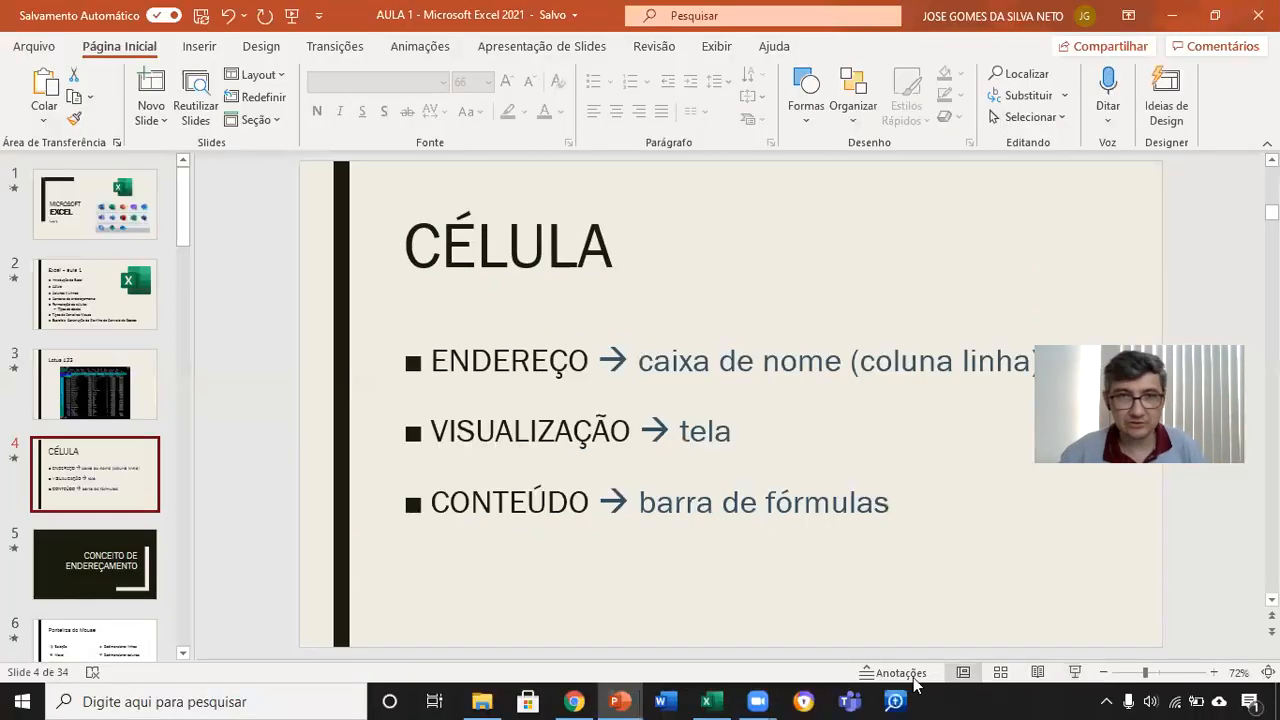
pyautogui.click(711, 701)
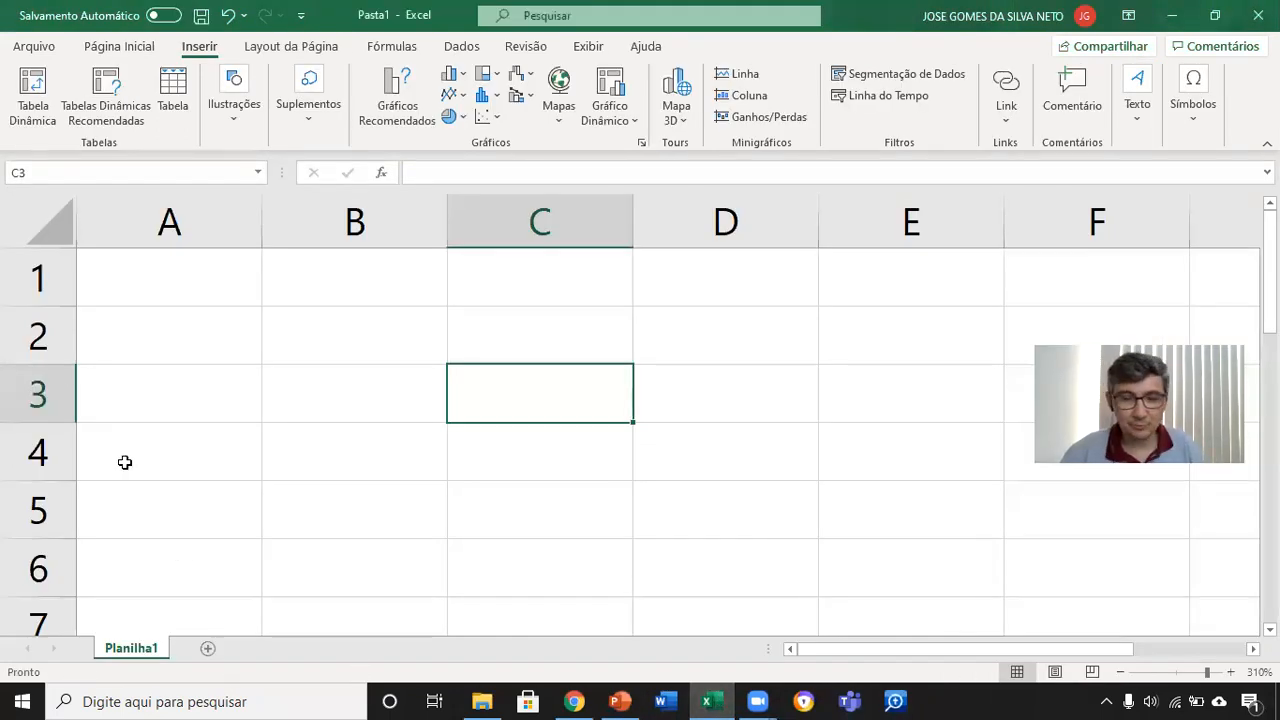
# Step: Enter the labels Valor 1, Valor 2 and Total in cells A1, A2 and A3
pyautogui.click(158, 292)
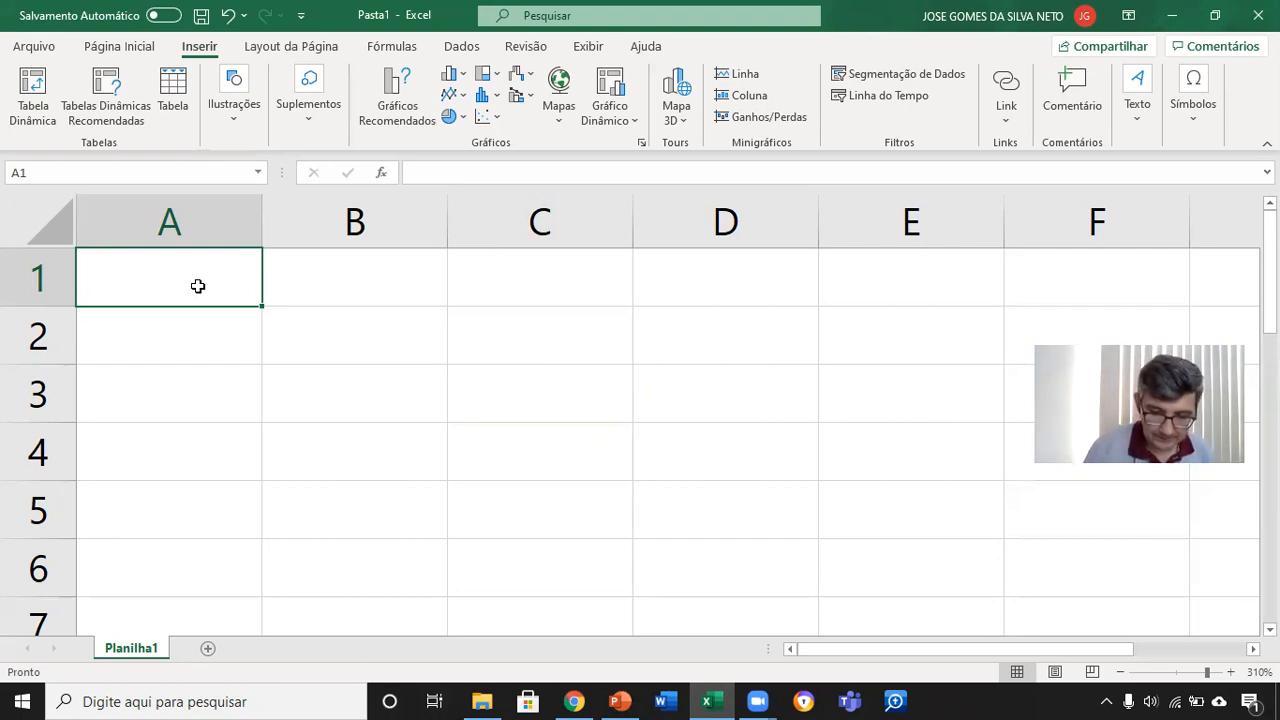
pyautogui.write('1')
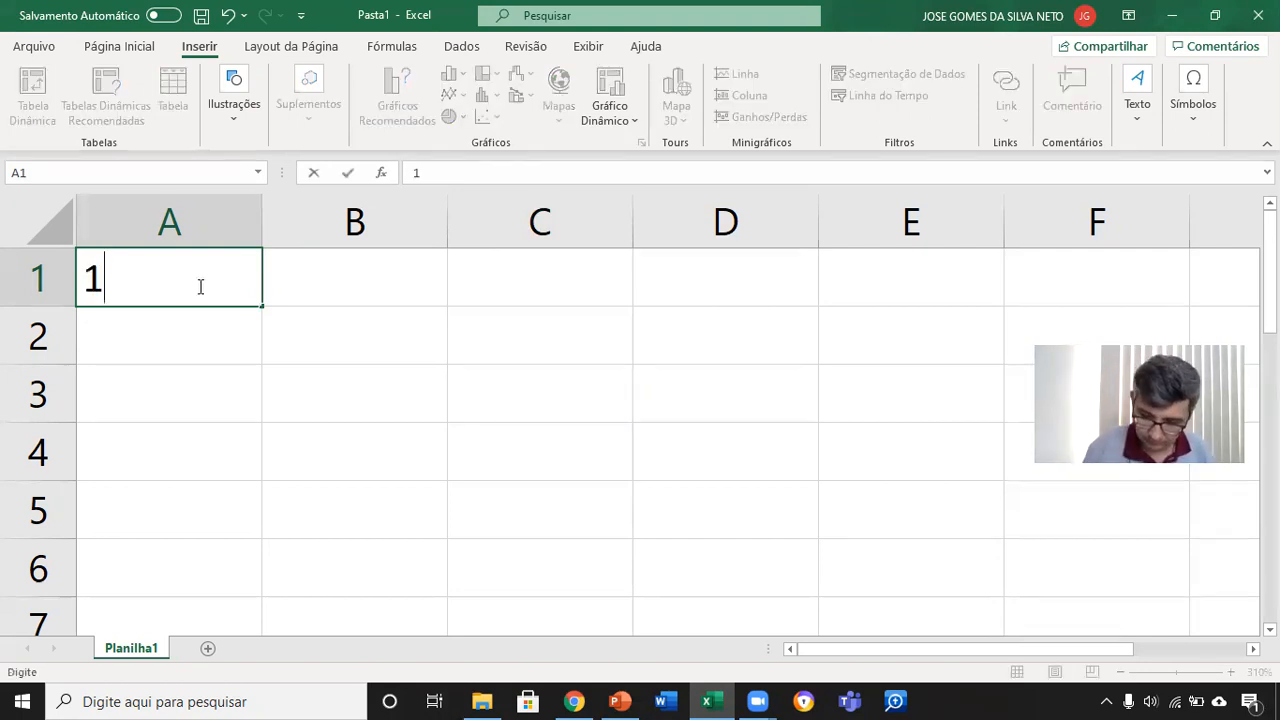
pyautogui.press('BackSpace')
pyautogui.write('vALOR')
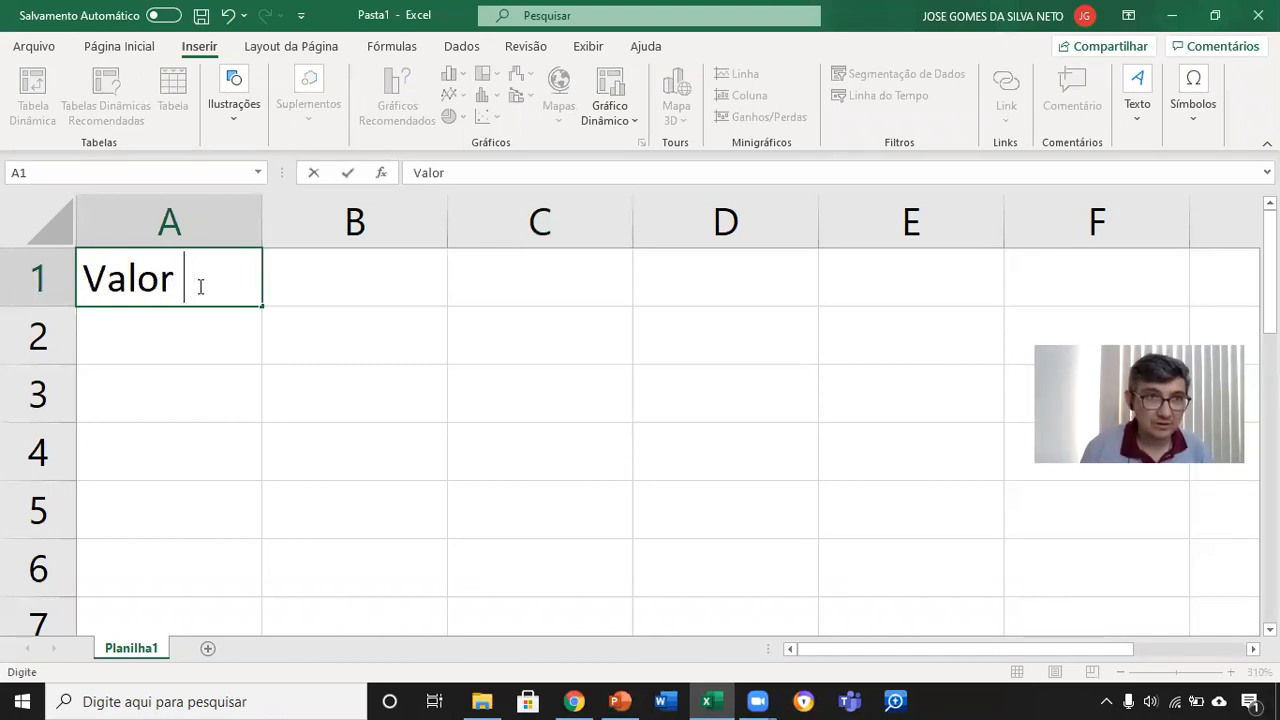
pyautogui.write(' 1')
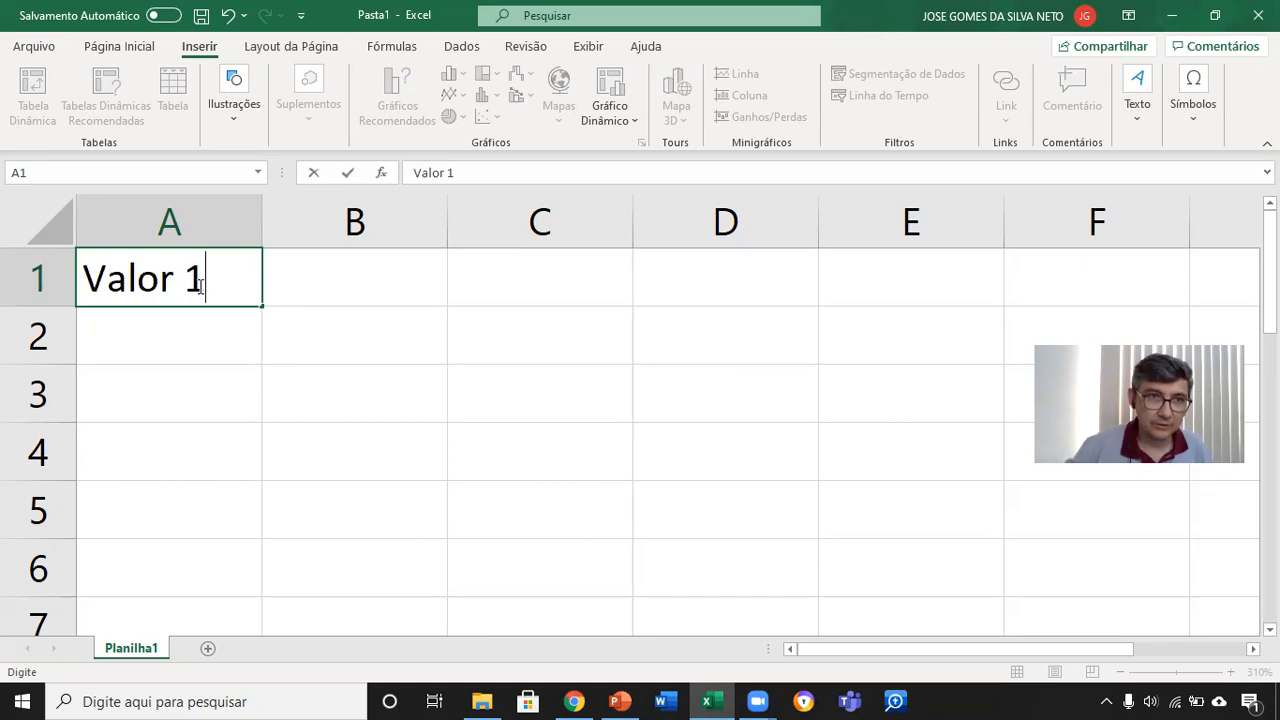
pyautogui.press('Return')
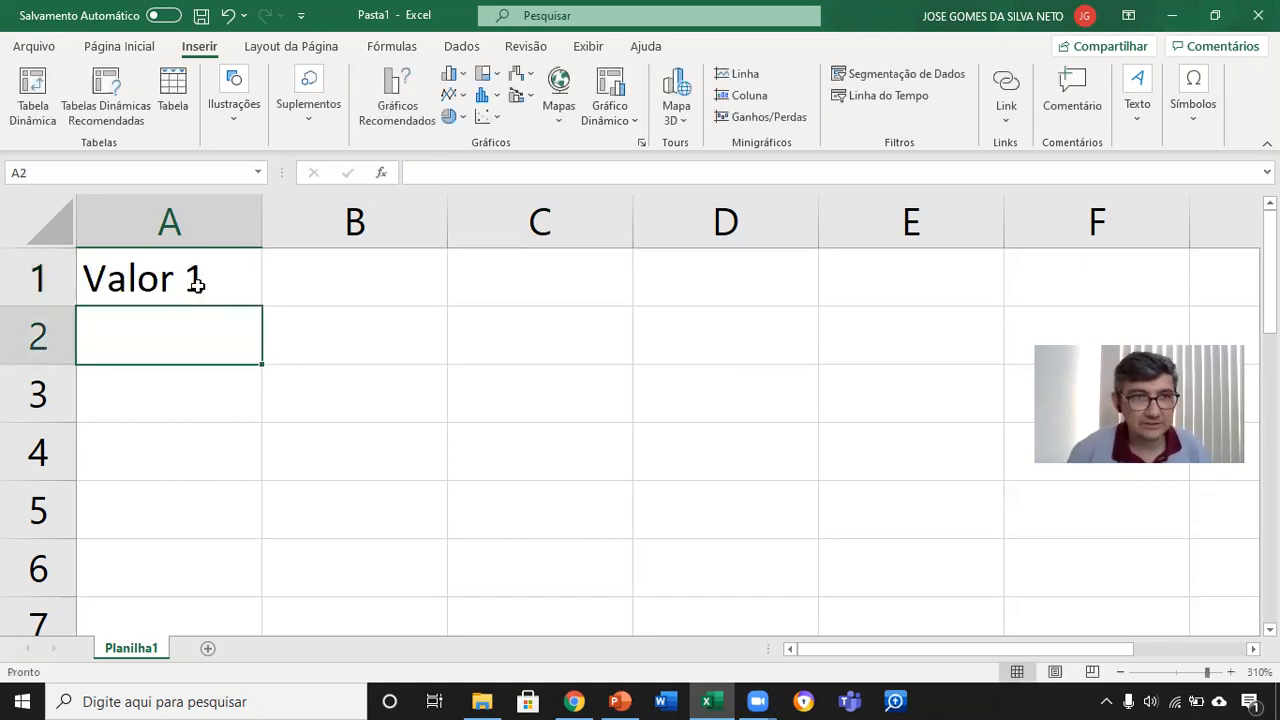
pyautogui.write('Valor 2')
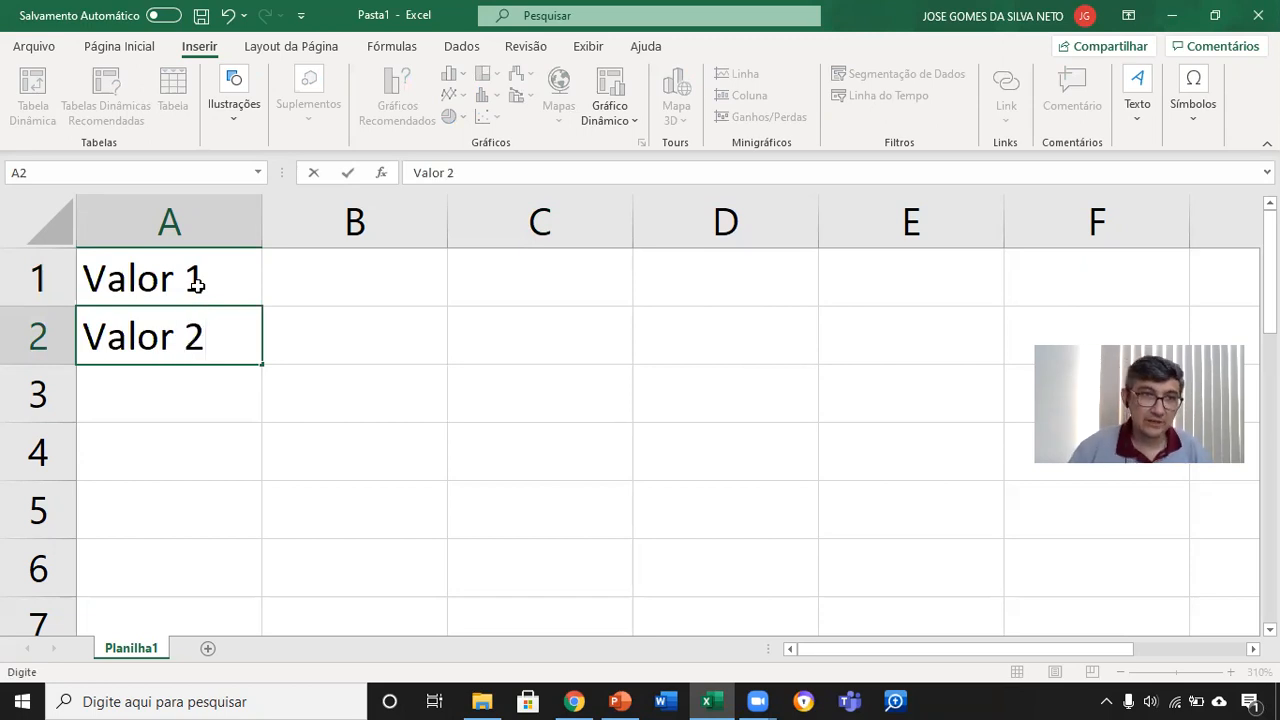
pyautogui.press('Return')
pyautogui.write('Total')
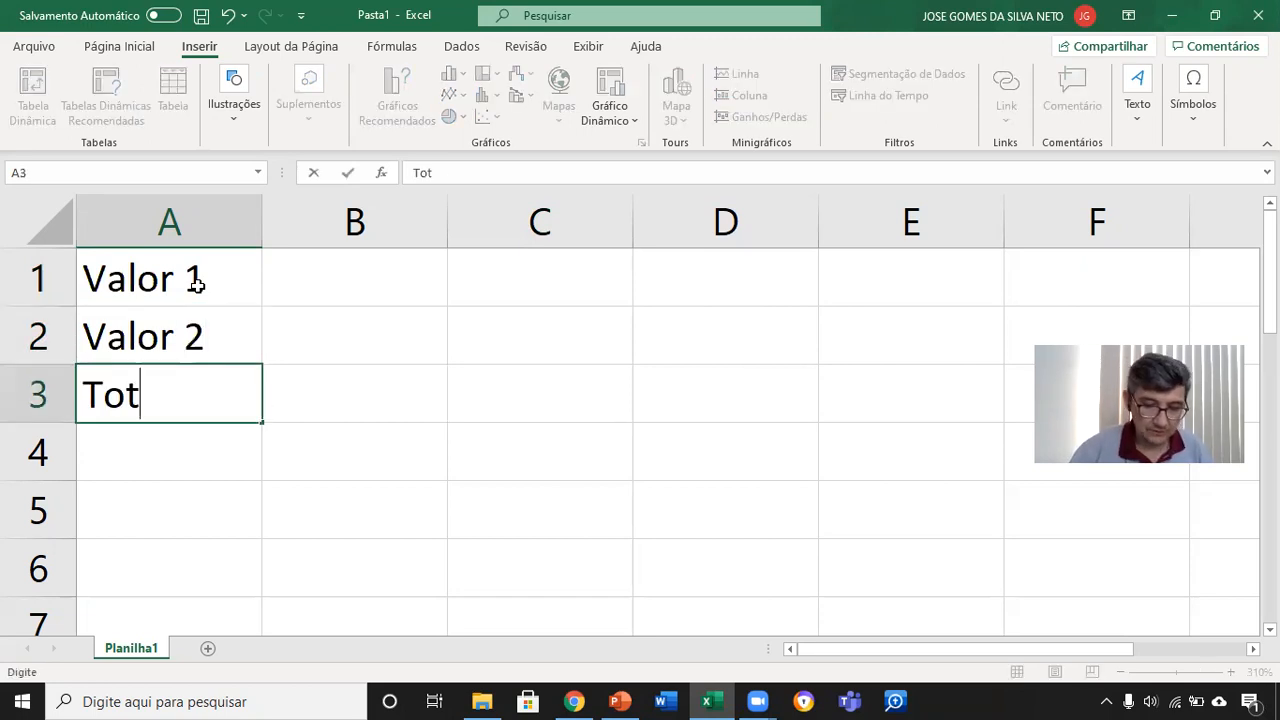
pyautogui.press('Return')
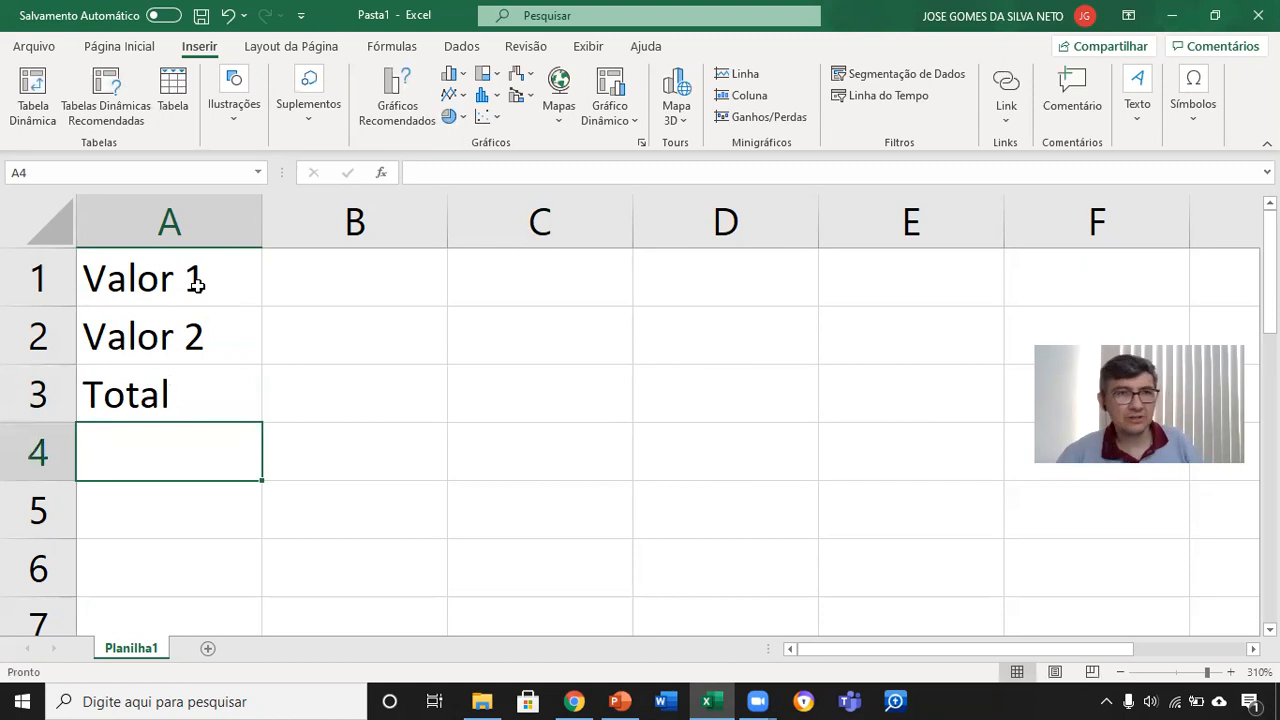
# Step: Select the label cells A1, A2 and A3 in turn to review their contents
pyautogui.click(197, 285)
pyautogui.click(244, 333)
pyautogui.click(220, 385)
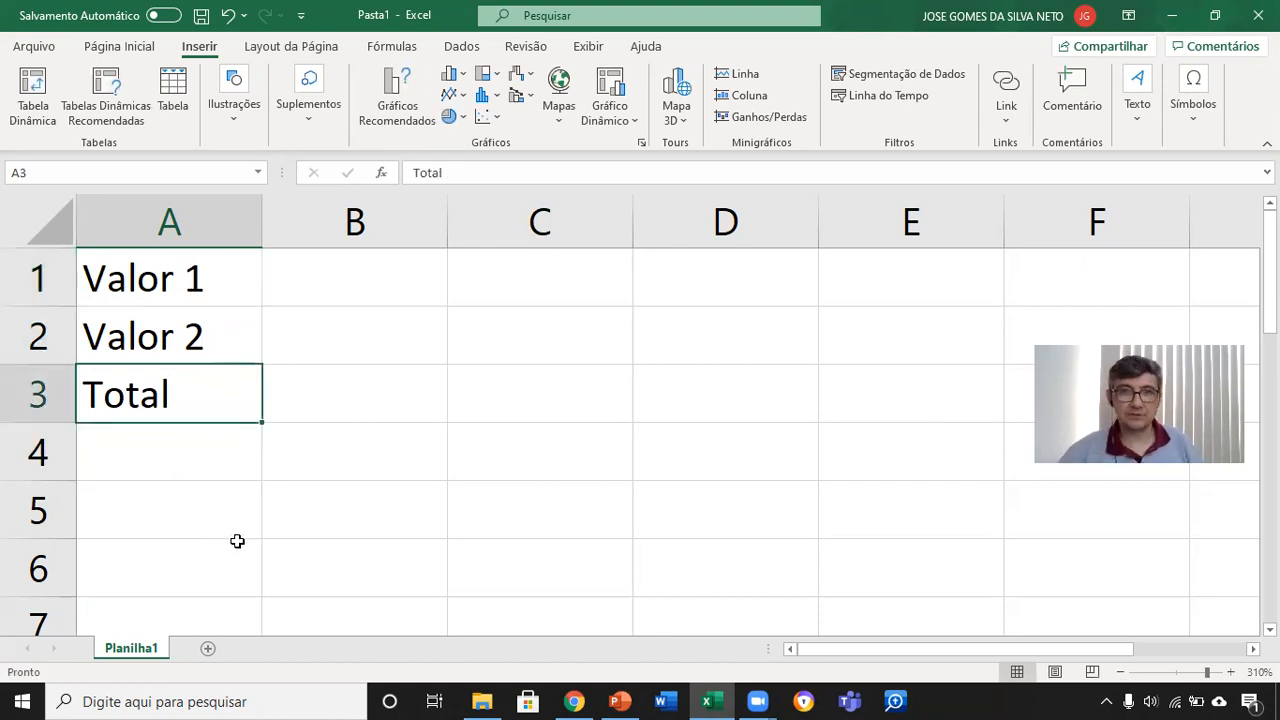
# Step: Enter the numbers 15 in B1, 10 in B2 and 25 in B3 beside the labels
pyautogui.click(373, 289)
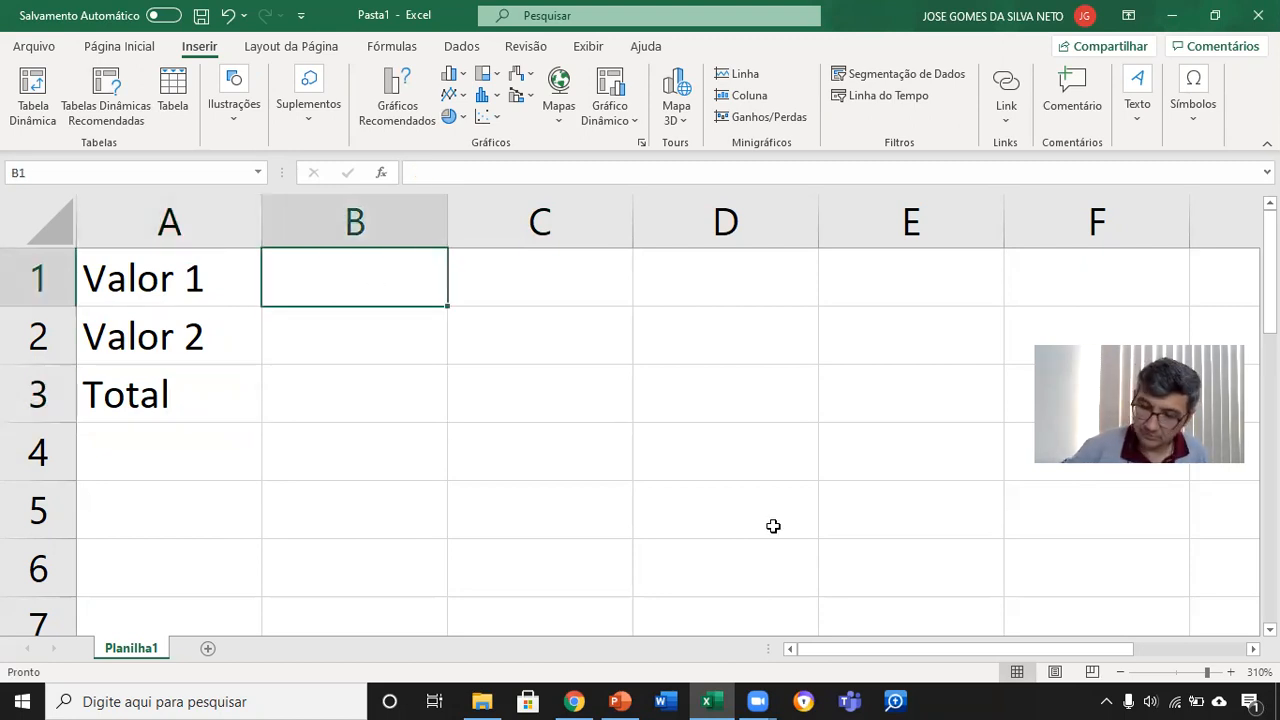
pyautogui.write('15')
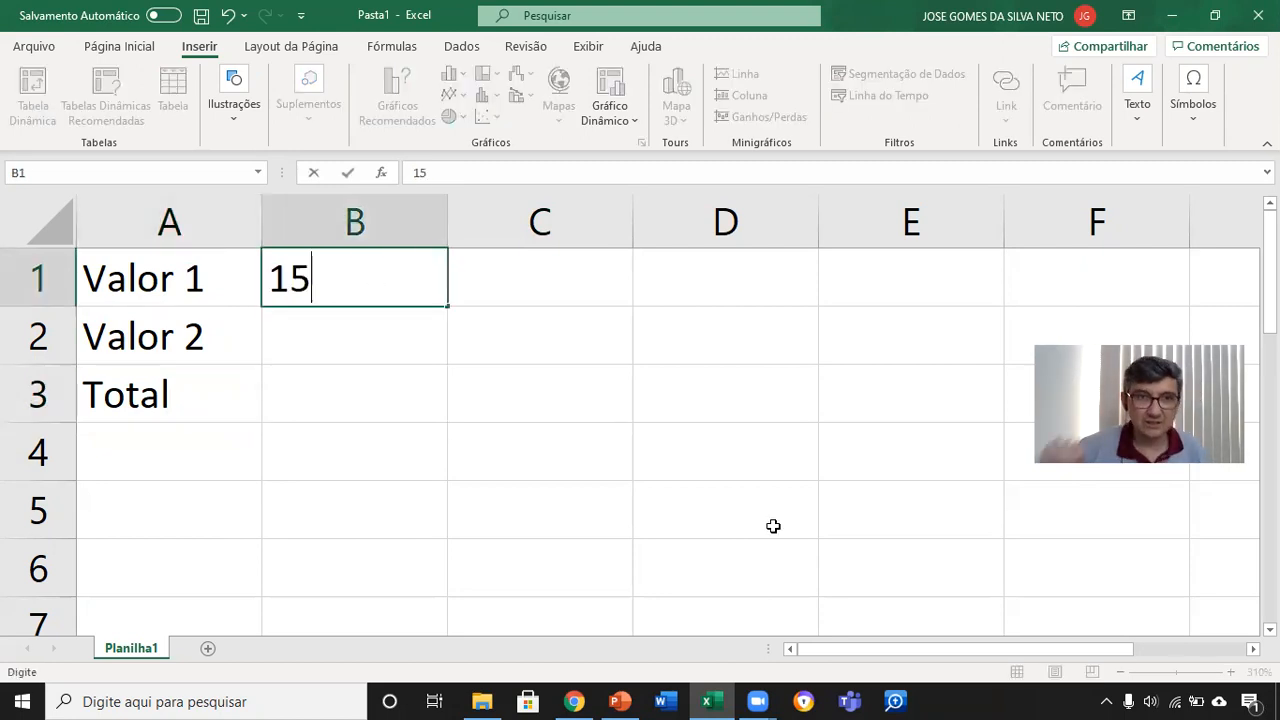
pyautogui.click(401, 335)
pyautogui.write('10')
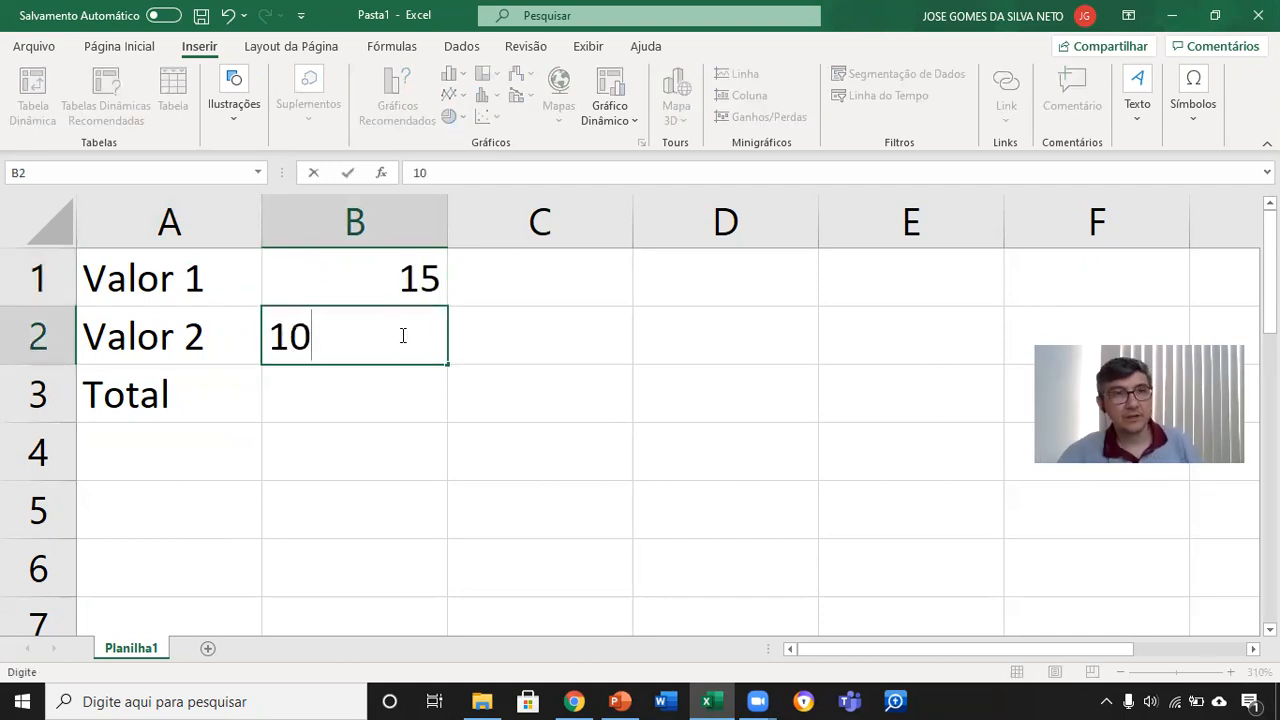
pyautogui.click(397, 394)
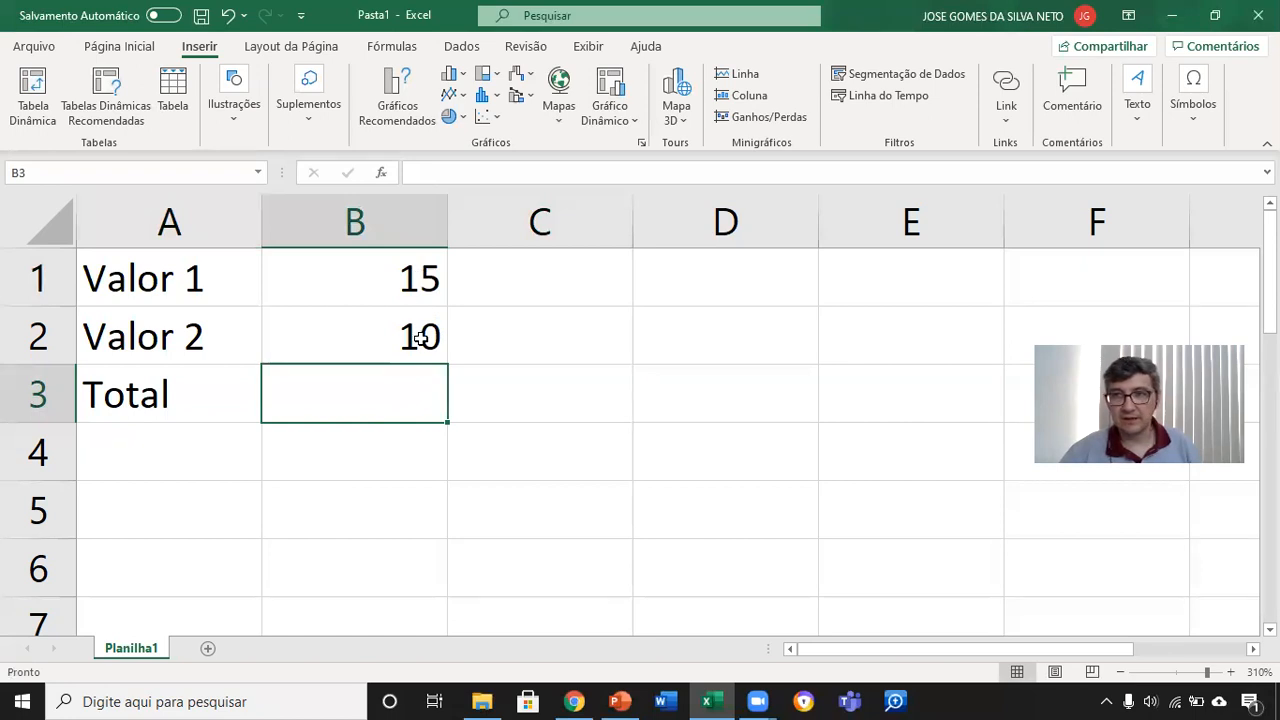
pyautogui.write('25')
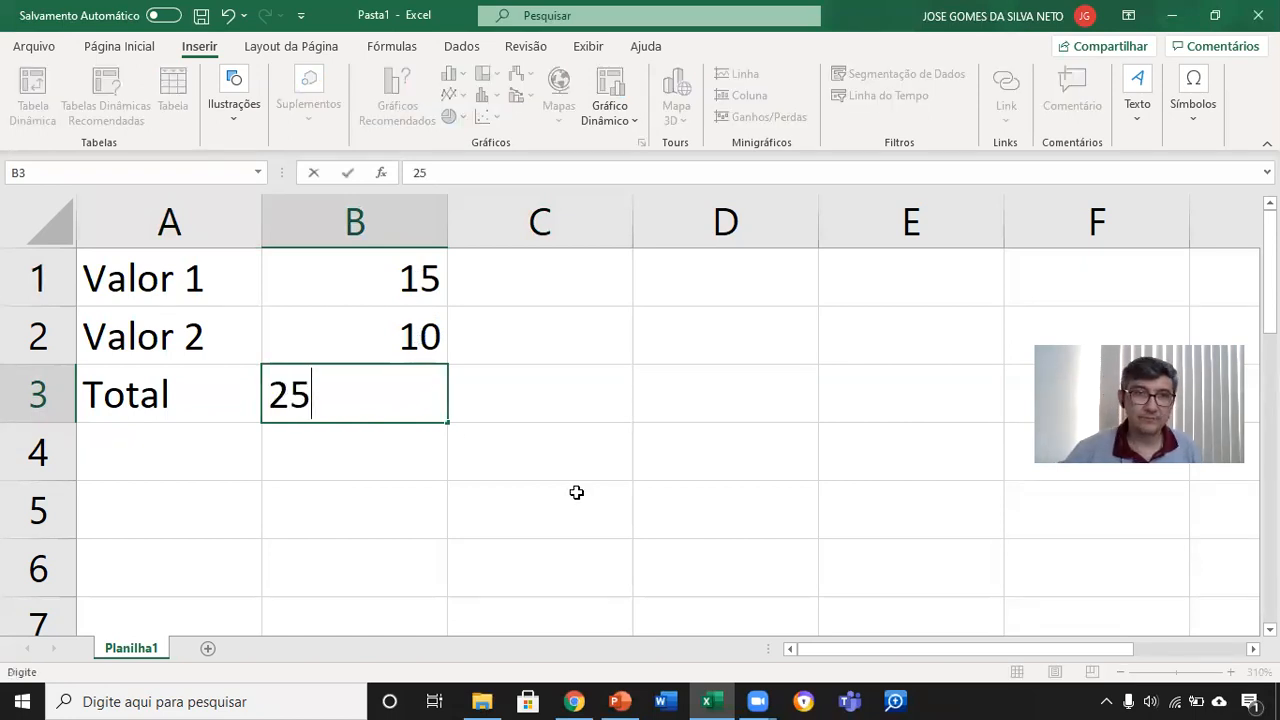
pyautogui.press('Return')
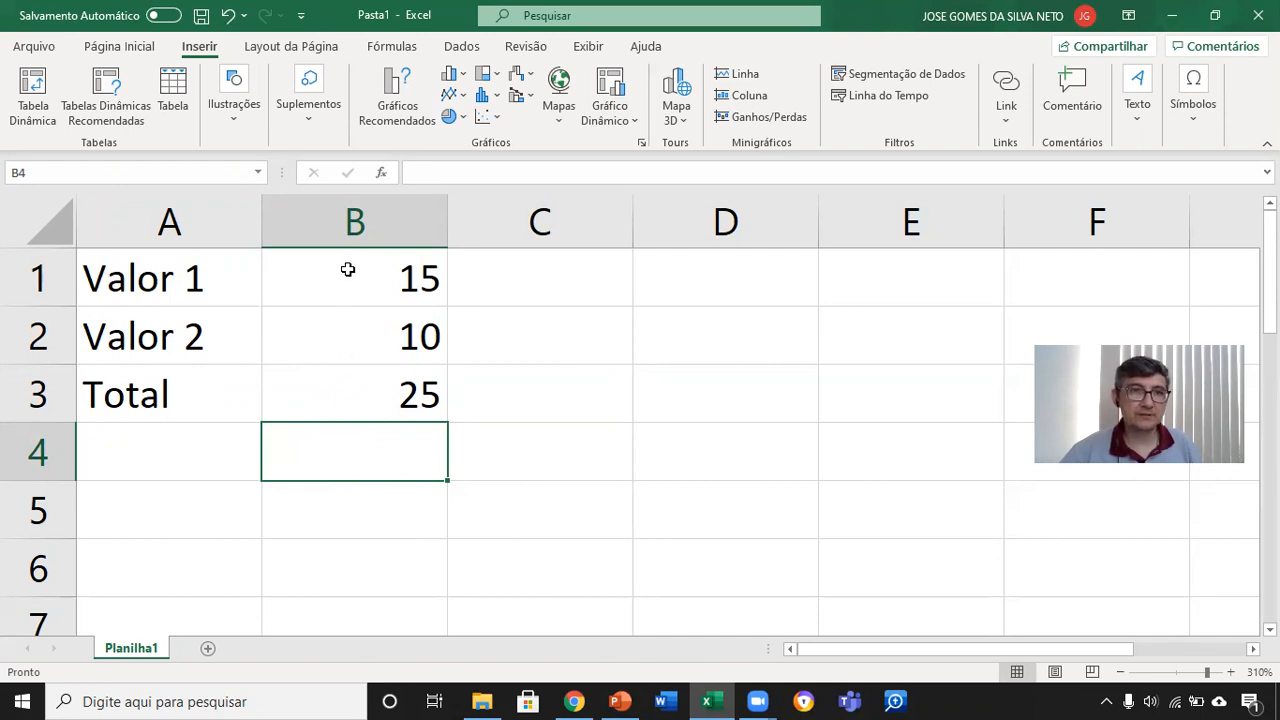
# Step: Select B1, switch to PowerPoint, highlight "caixa de nome" on the CÉLULA slide, and return to the Excel workbook
pyautogui.click(348, 270)
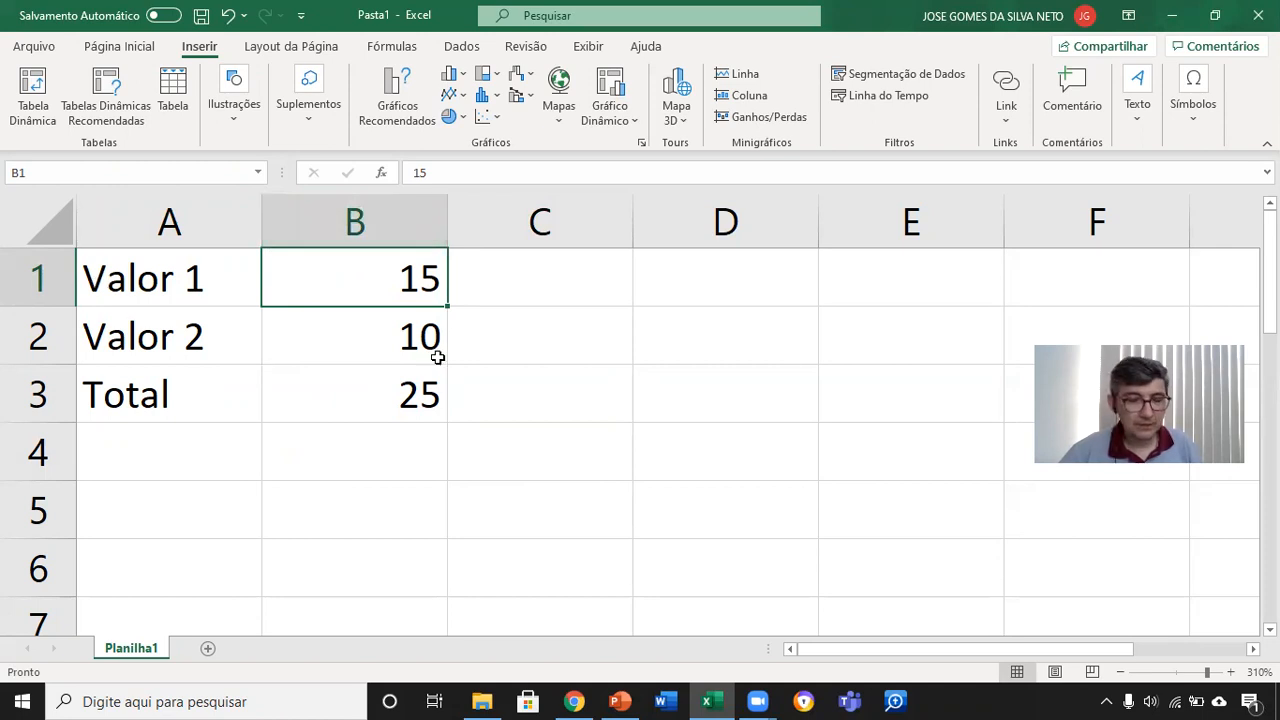
pyautogui.click(620, 701)
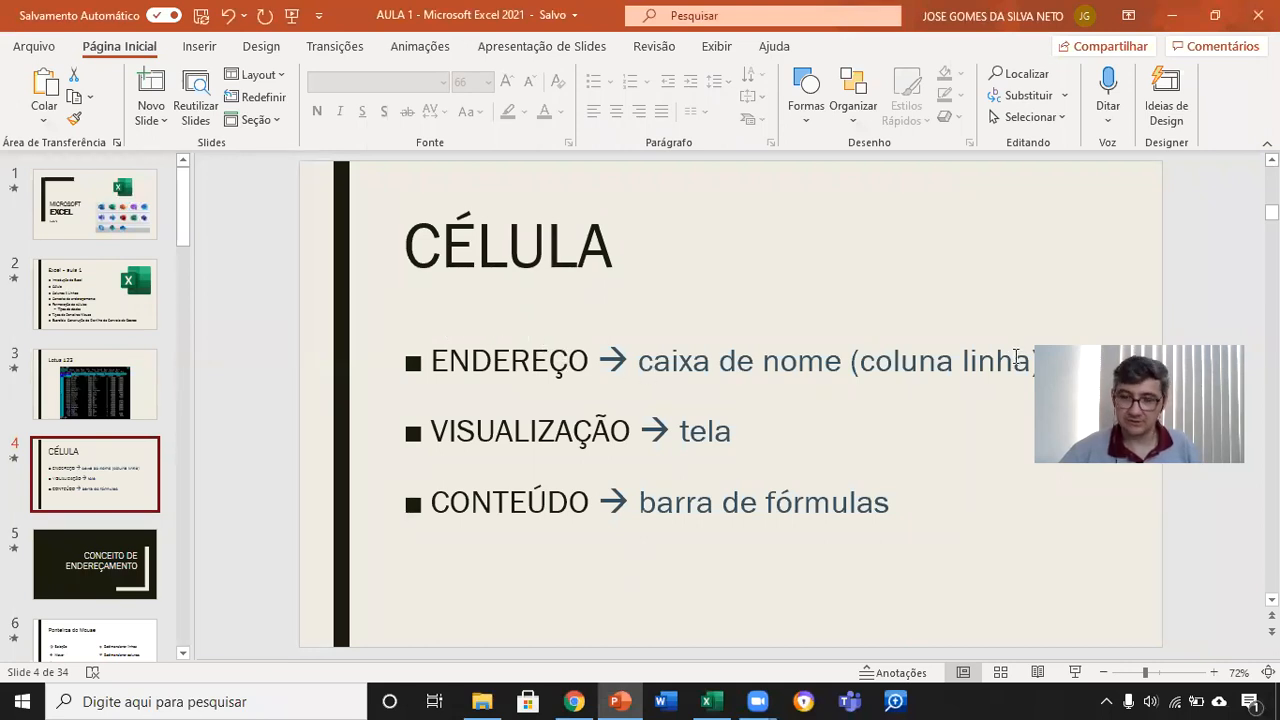
pyautogui.moveTo(648, 360); pyautogui.dragTo(840, 365)
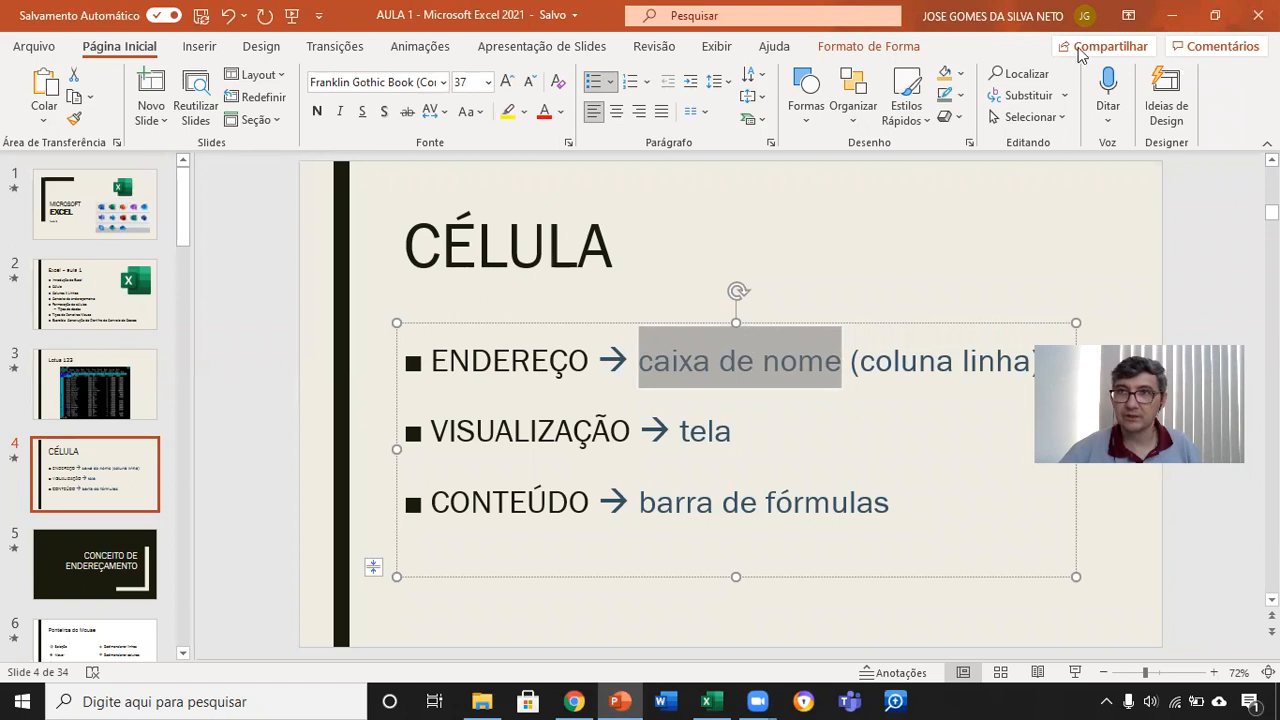
pyautogui.click(1172, 15)
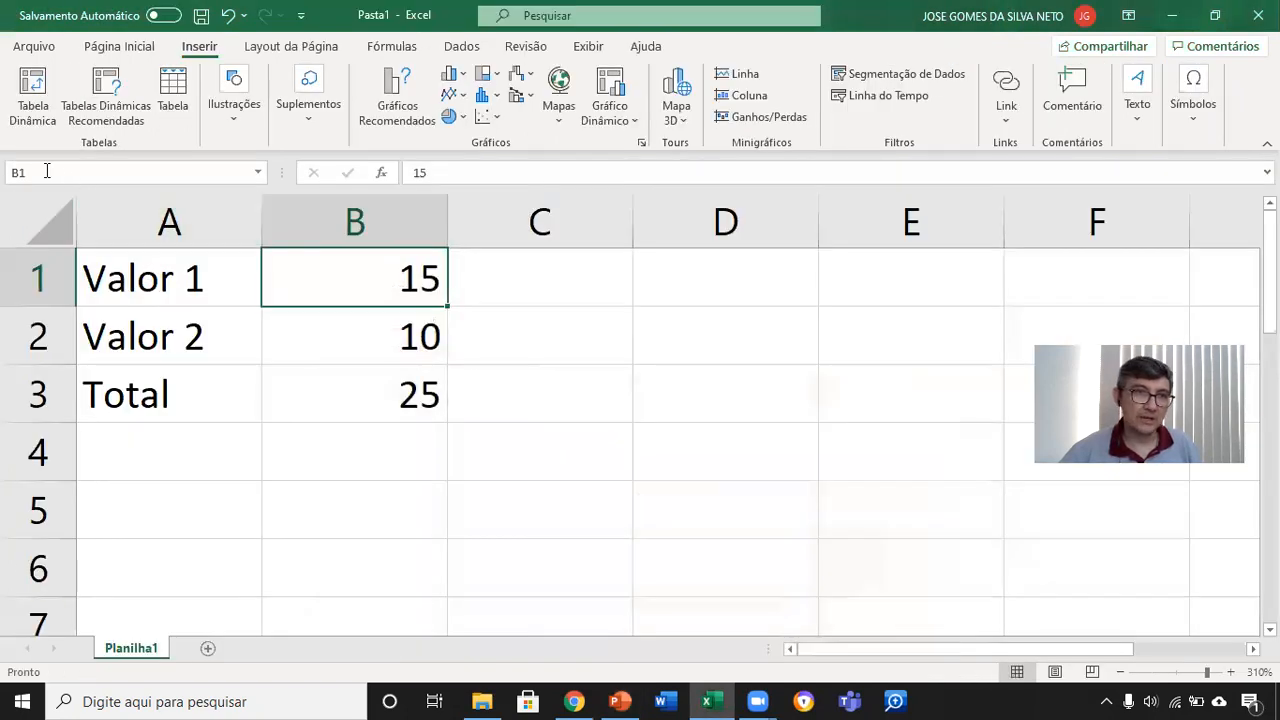
# Step: Select cells B2, B3 and A2 in turn to compare their addresses in the name box
pyautogui.click(390, 343)
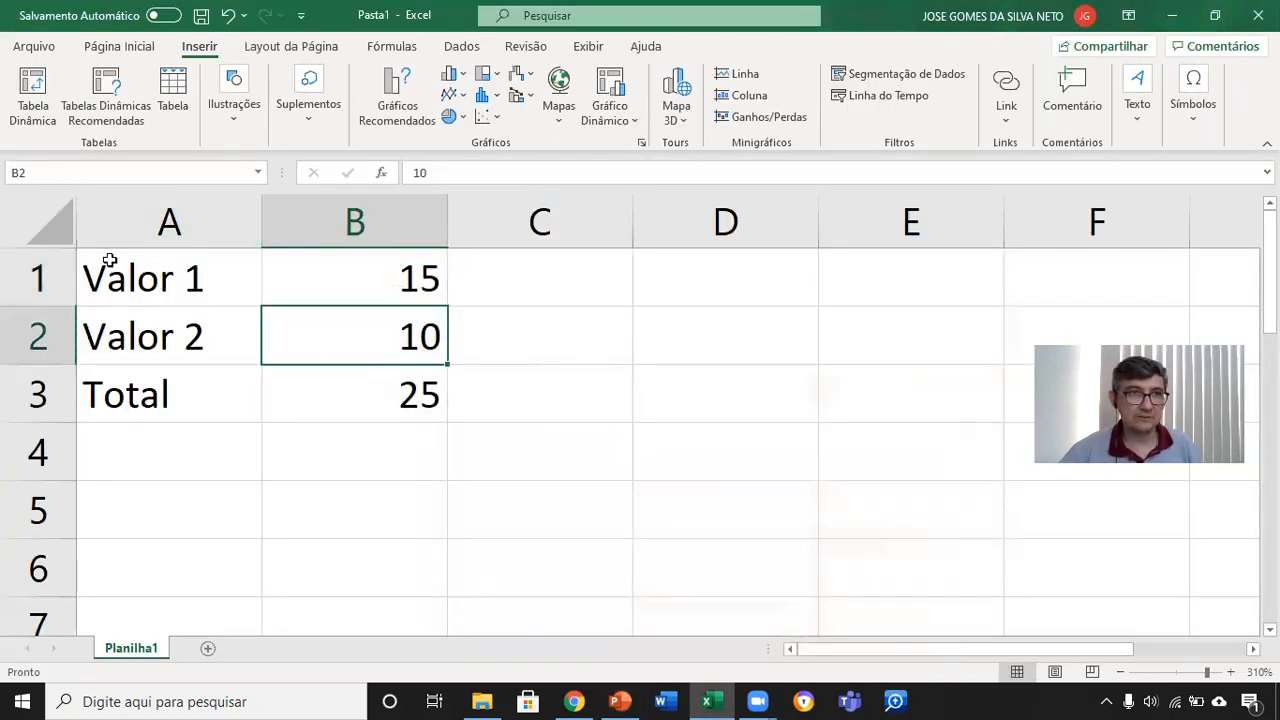
pyautogui.click(336, 382)
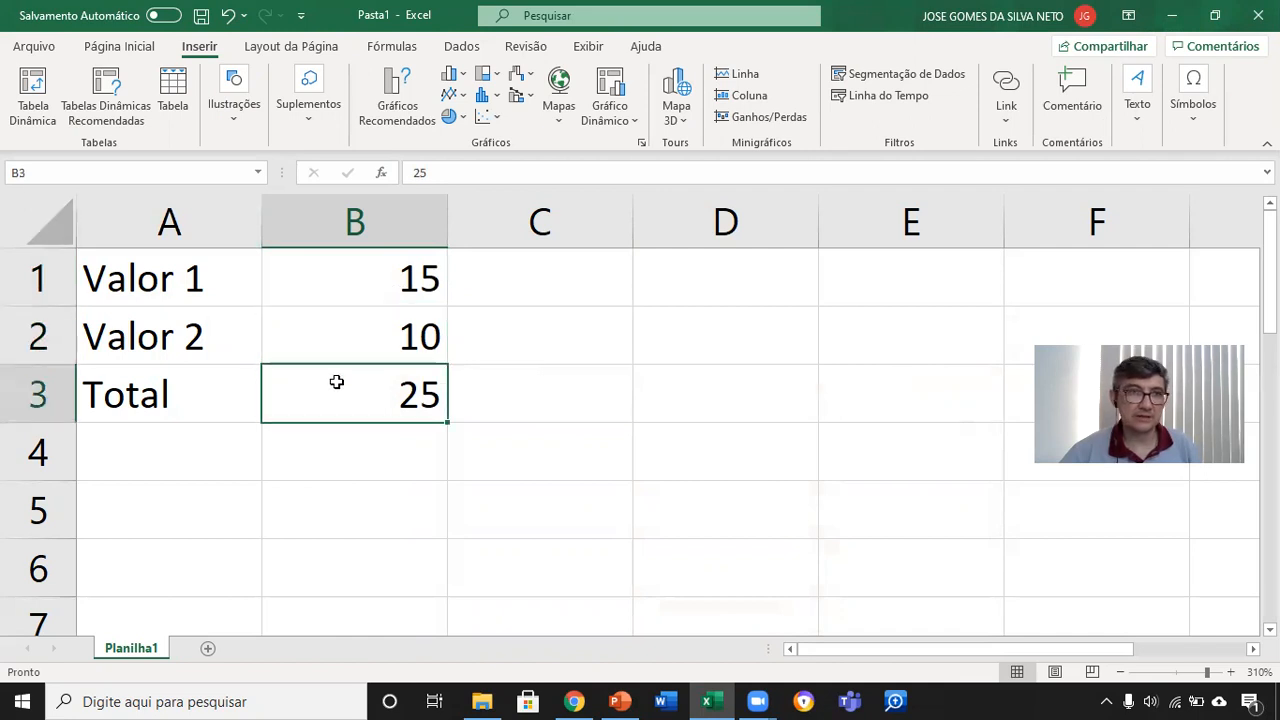
pyautogui.click(126, 314)
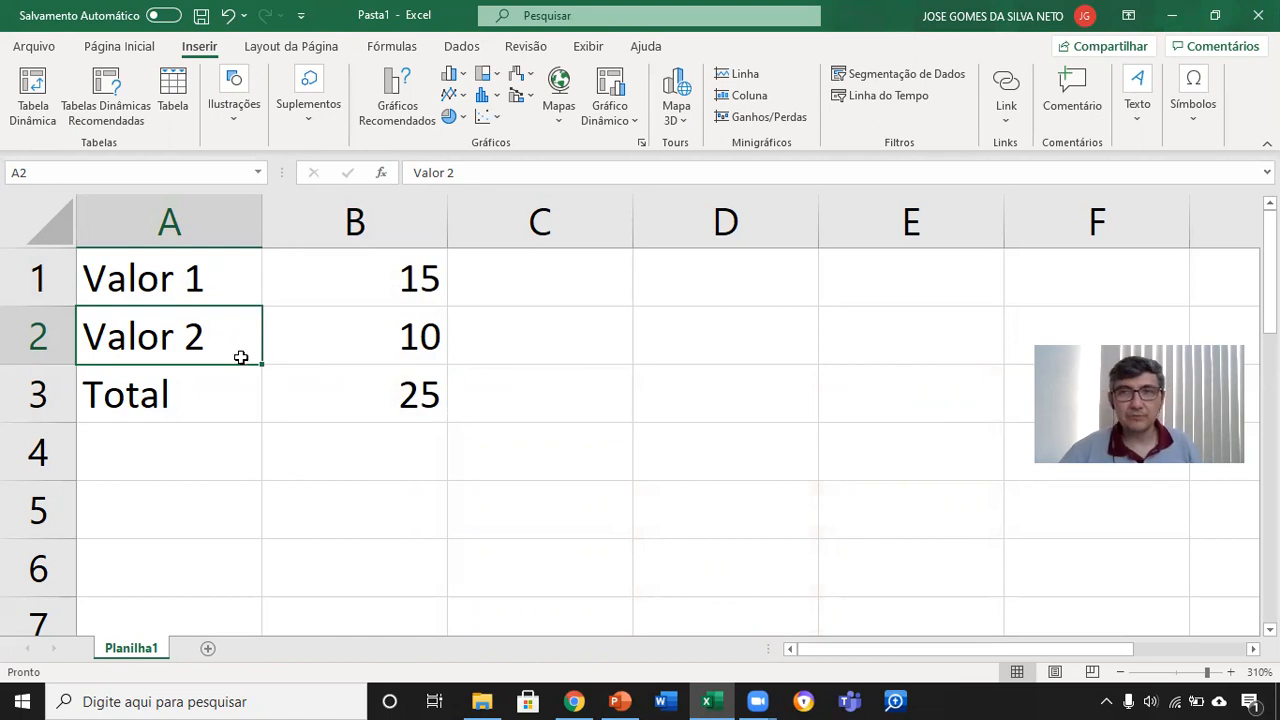
# Step: Select the distant cells W26 and EZ185 to view their addresses, and return to cell A1
pyautogui.scroll(-15, 380, 363)
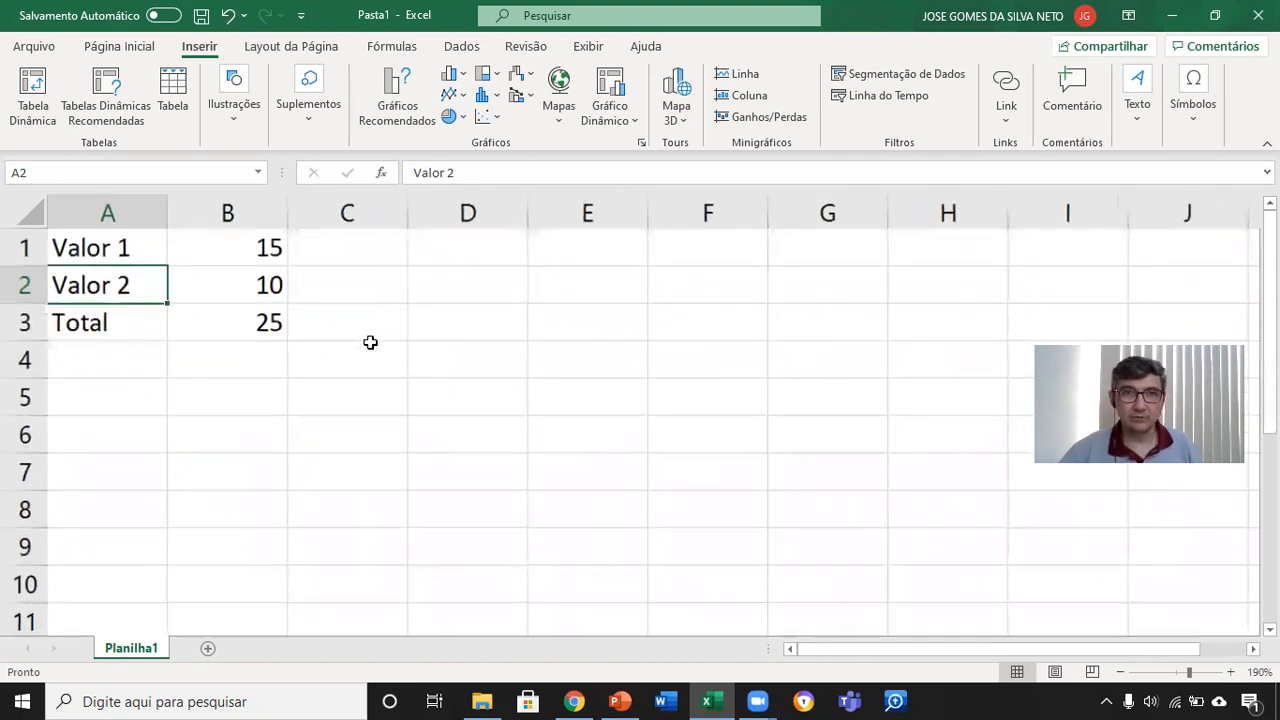
pyautogui.click(1166, 612)
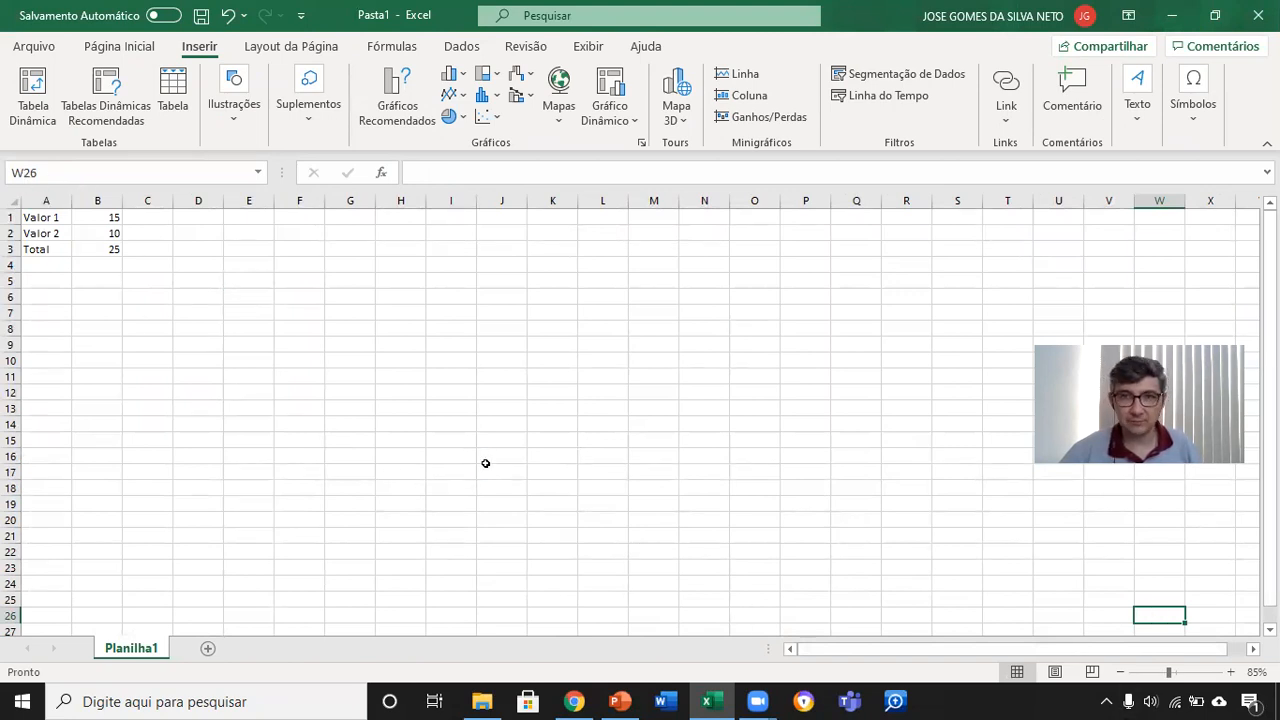
pyautogui.scroll(-5, 596, 530)
pyautogui.click(888, 546)
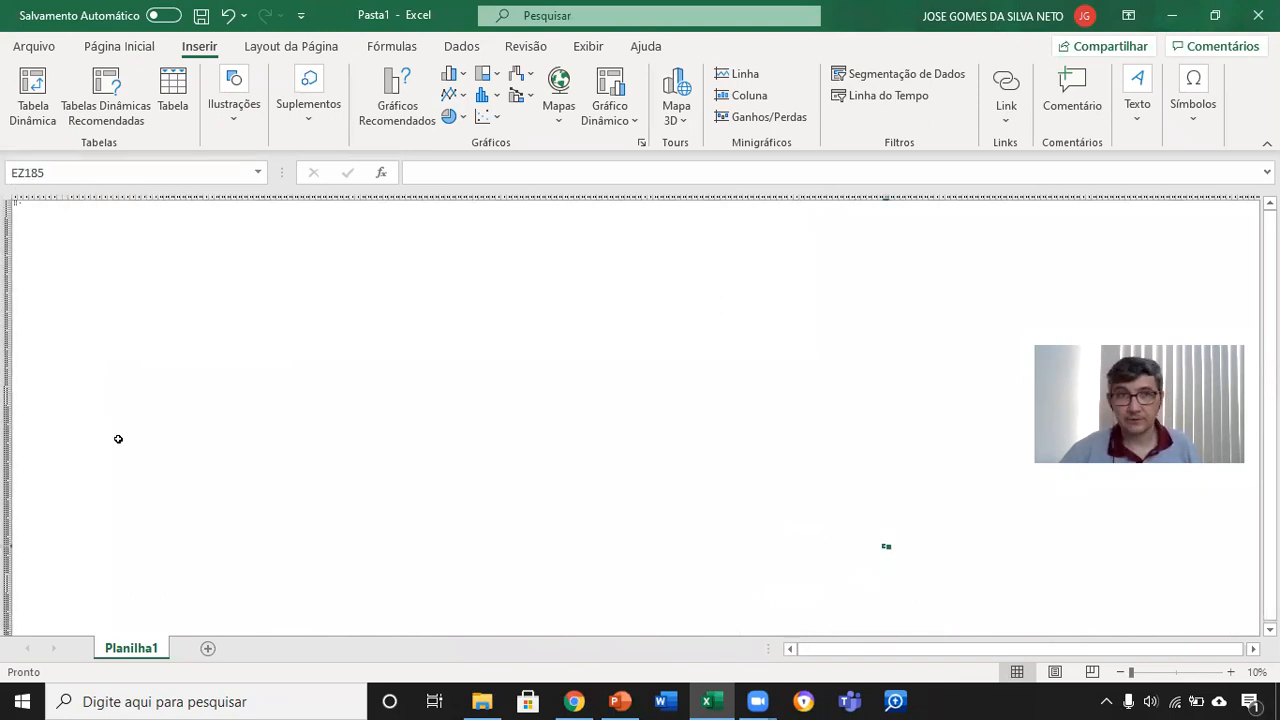
pyautogui.scroll(7, 94, 394)
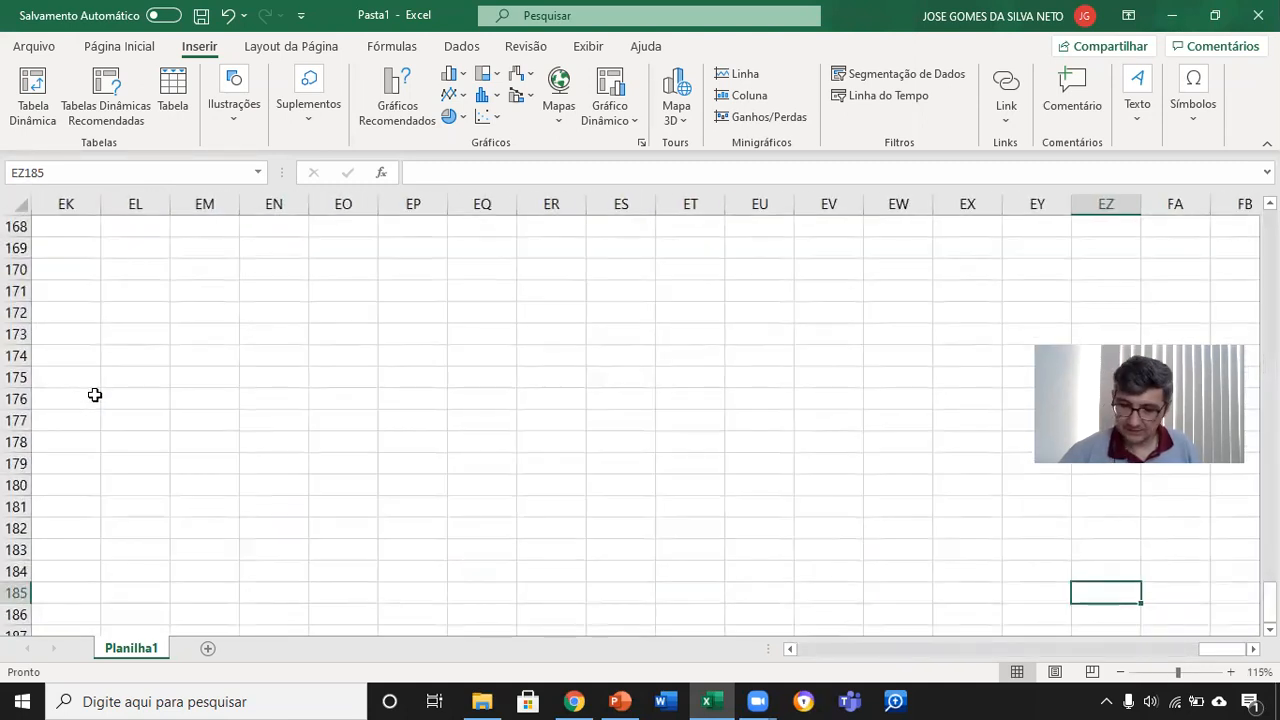
pyautogui.hotkey('ctrl', 'Home')
pyautogui.scroll(5, 103, 375)
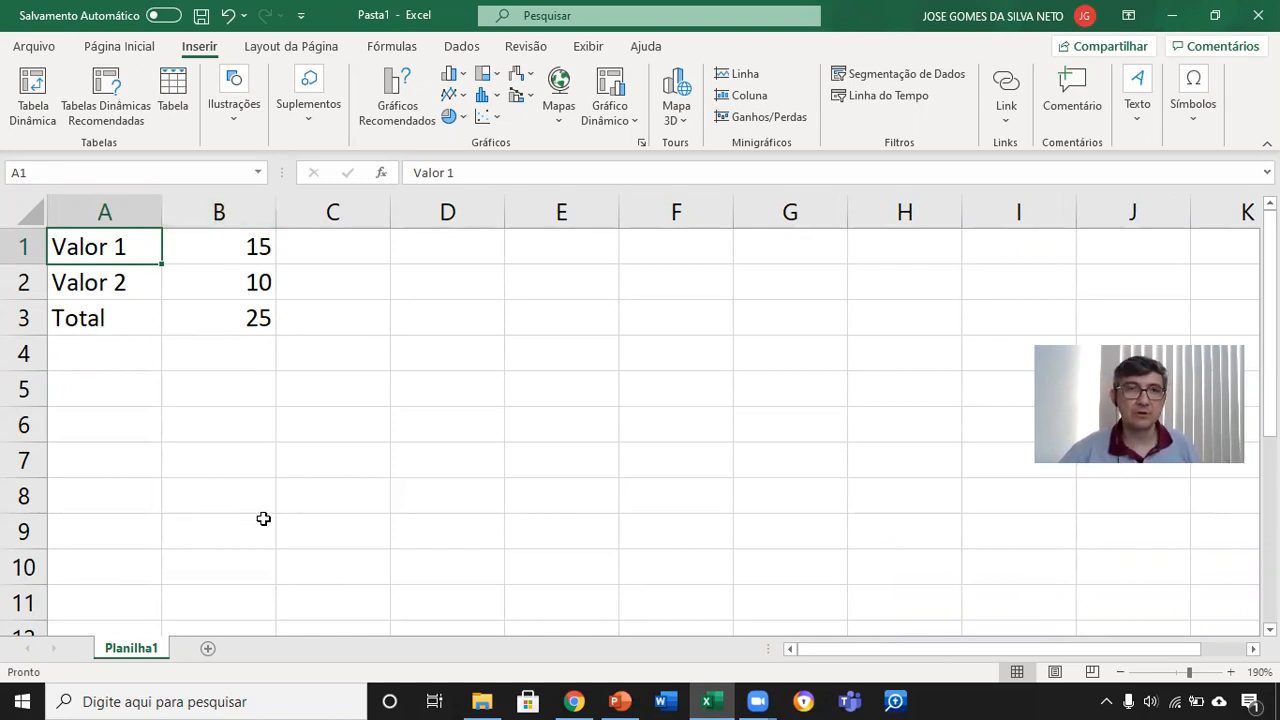
# Step: Select the empty cell D8 and the total in B3 to check their addresses
pyautogui.click(458, 496)
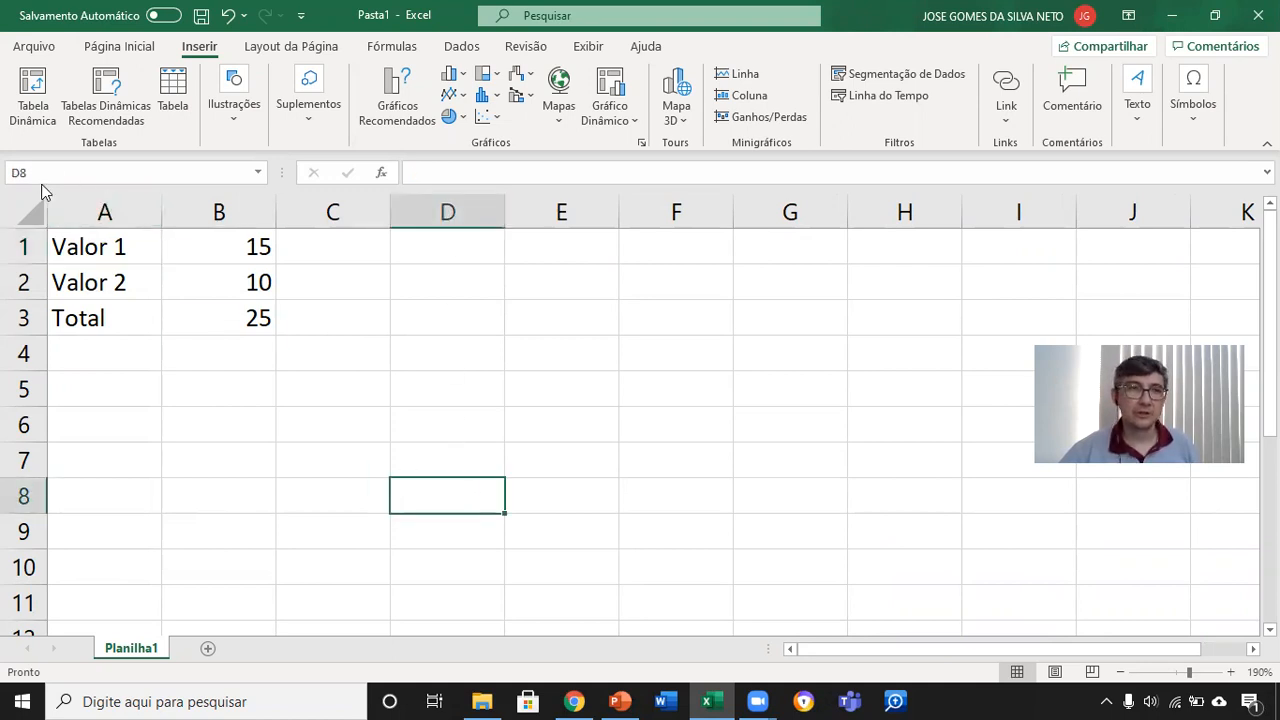
pyautogui.click(237, 325)
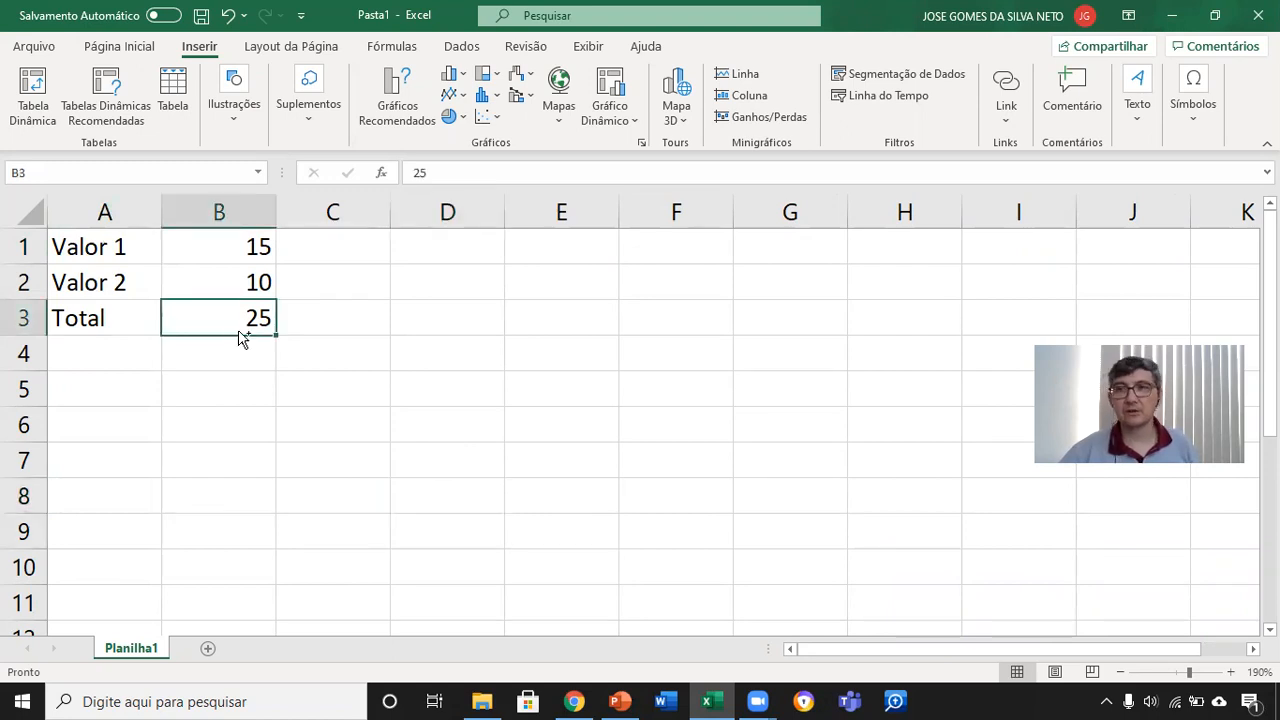
pyautogui.keyDown('ctrl'); pyautogui.scroll(4, 240, 335); pyautogui.keyUp('ctrl')
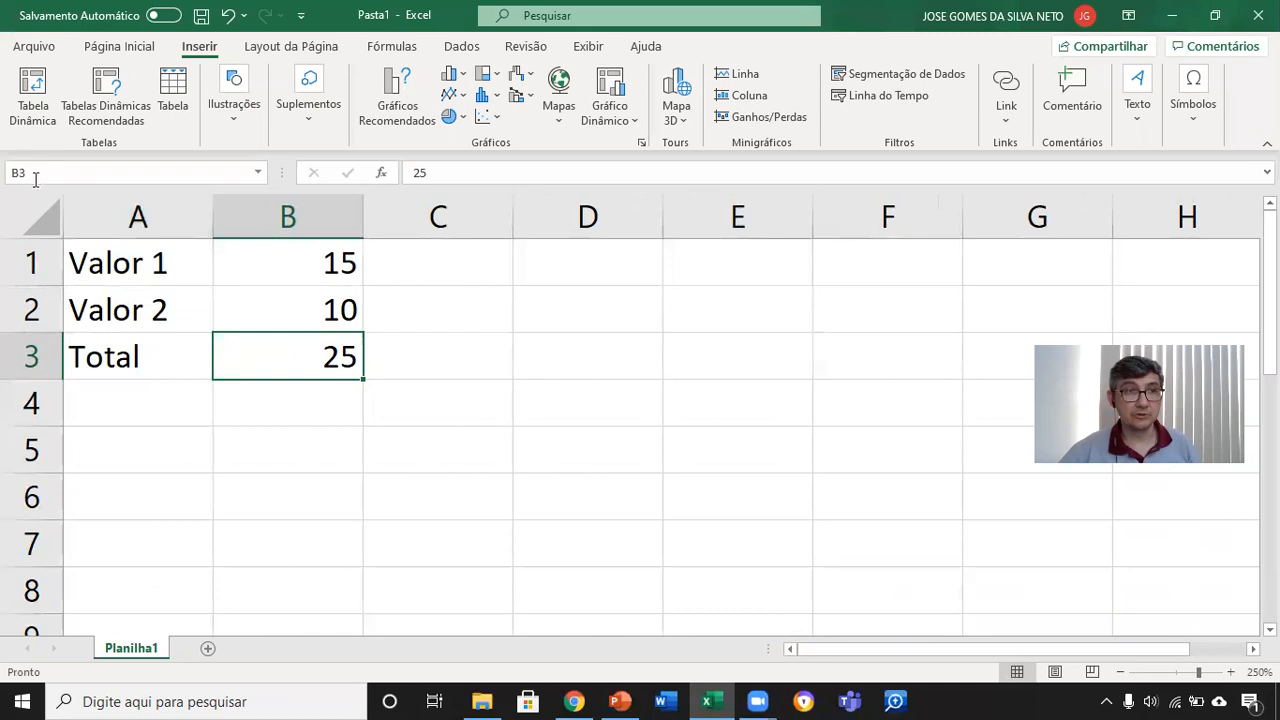
# Step: Go directly to cell N100 and to cell Z2 by entering their addresses in the name box
pyautogui.click(93, 173)
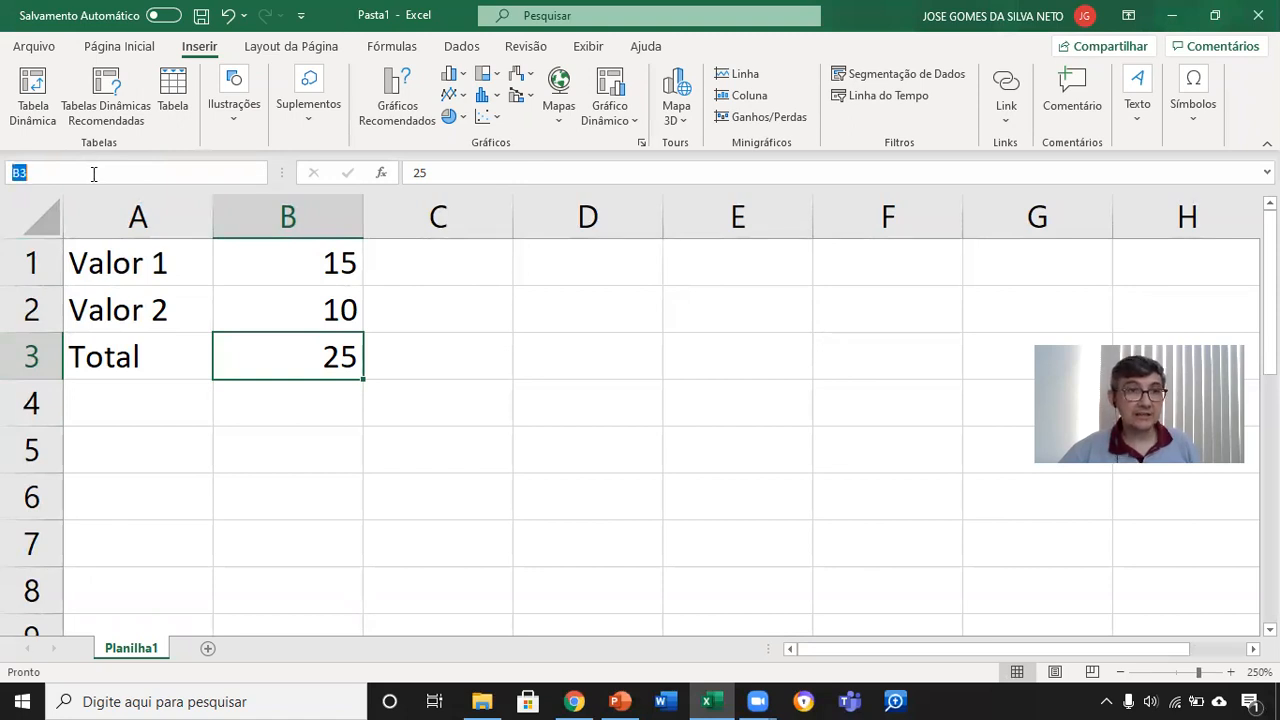
pyautogui.write('n100')
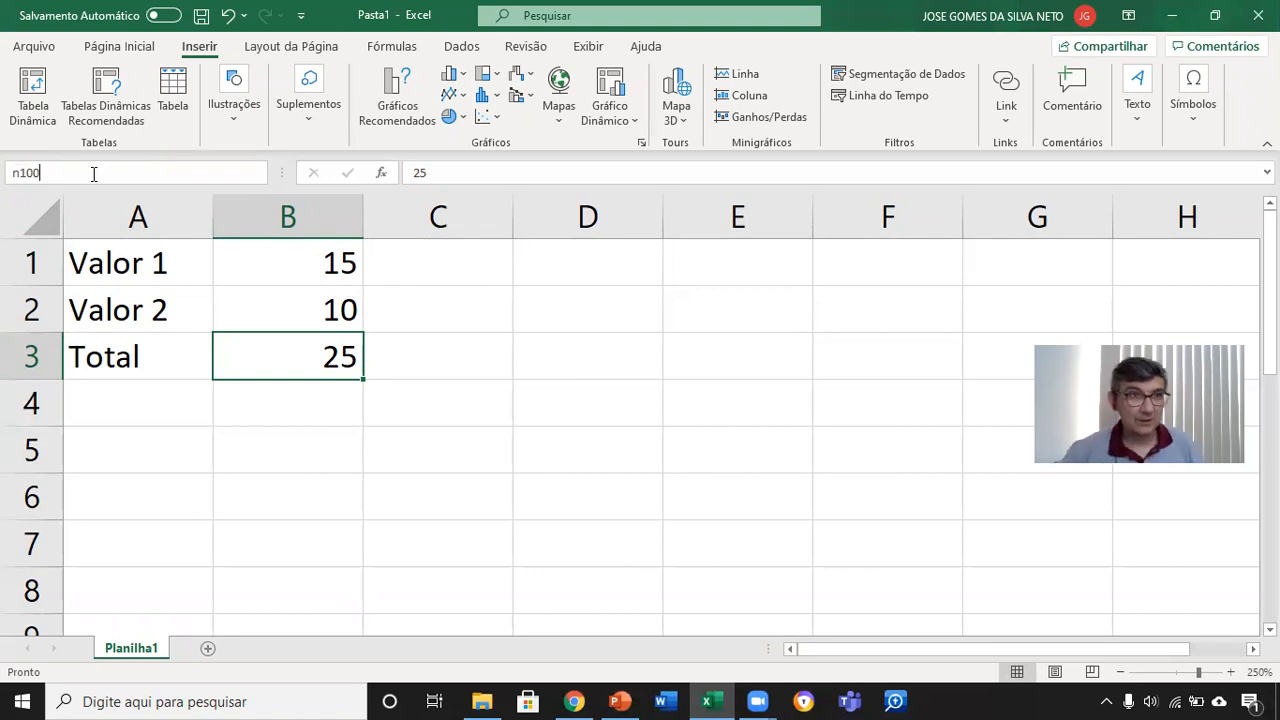
pyautogui.press('Return')
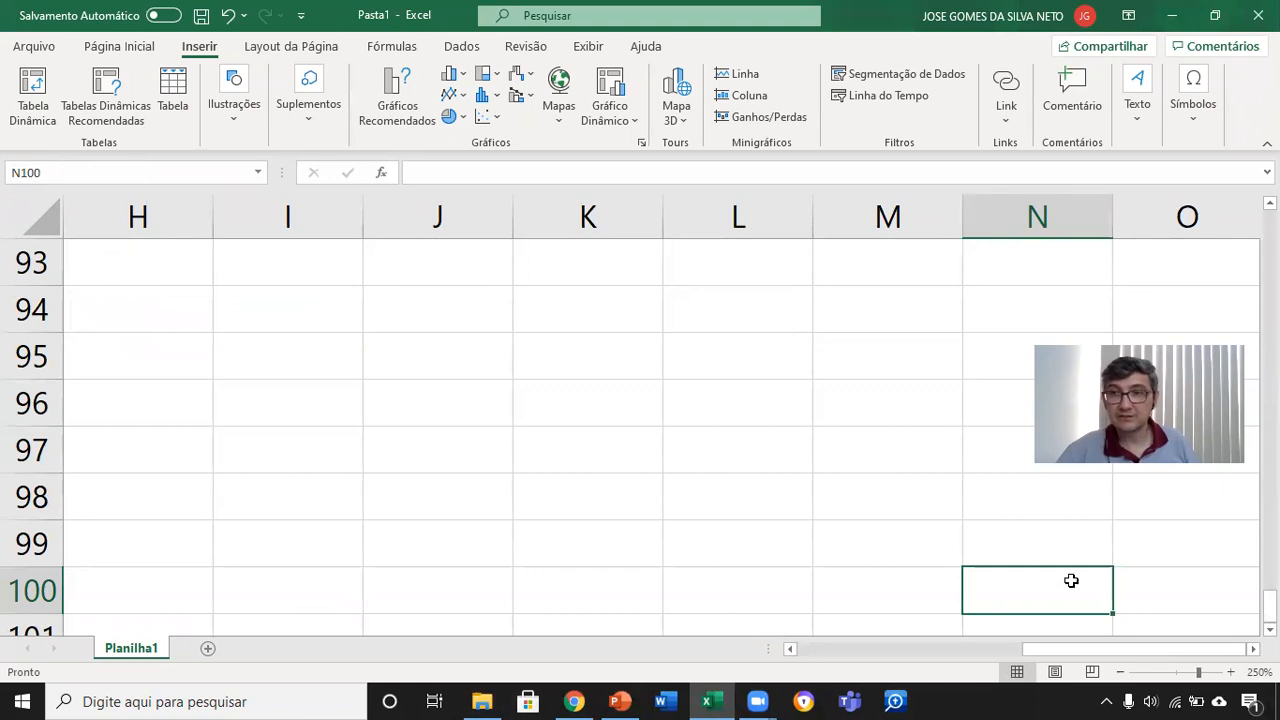
pyautogui.click(88, 171)
pyautogui.write('z2')
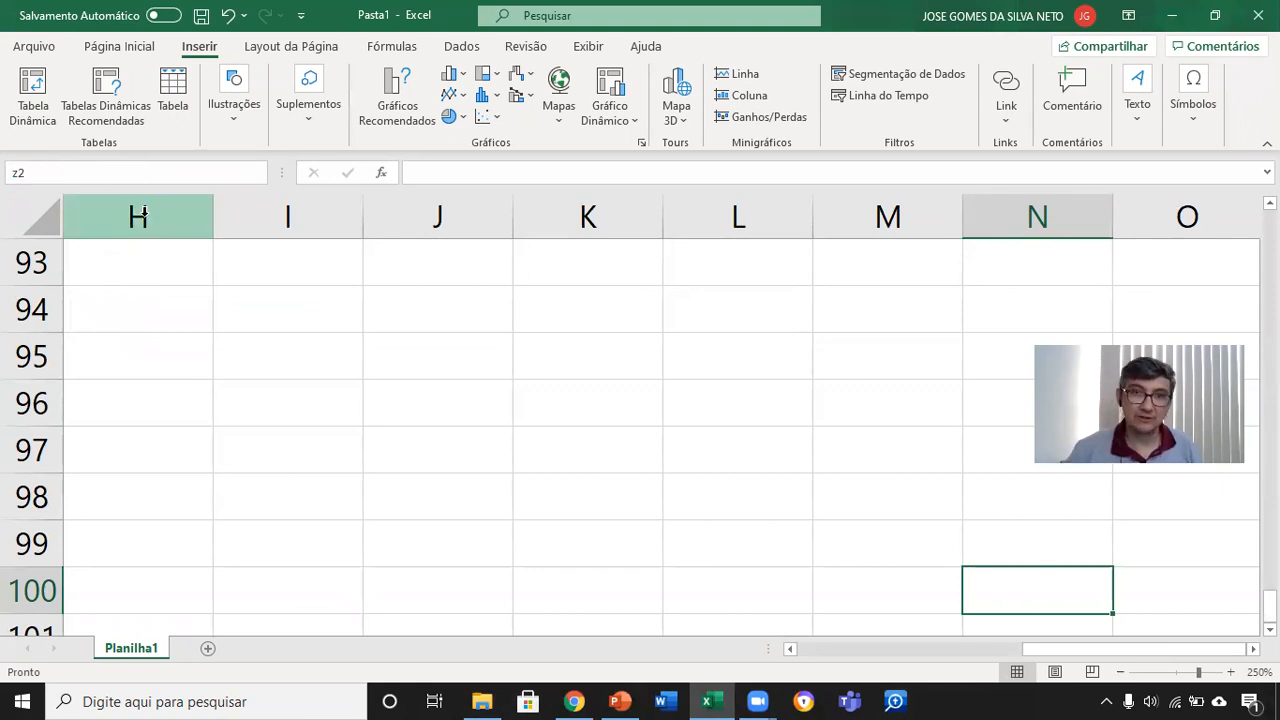
pyautogui.press('Return')
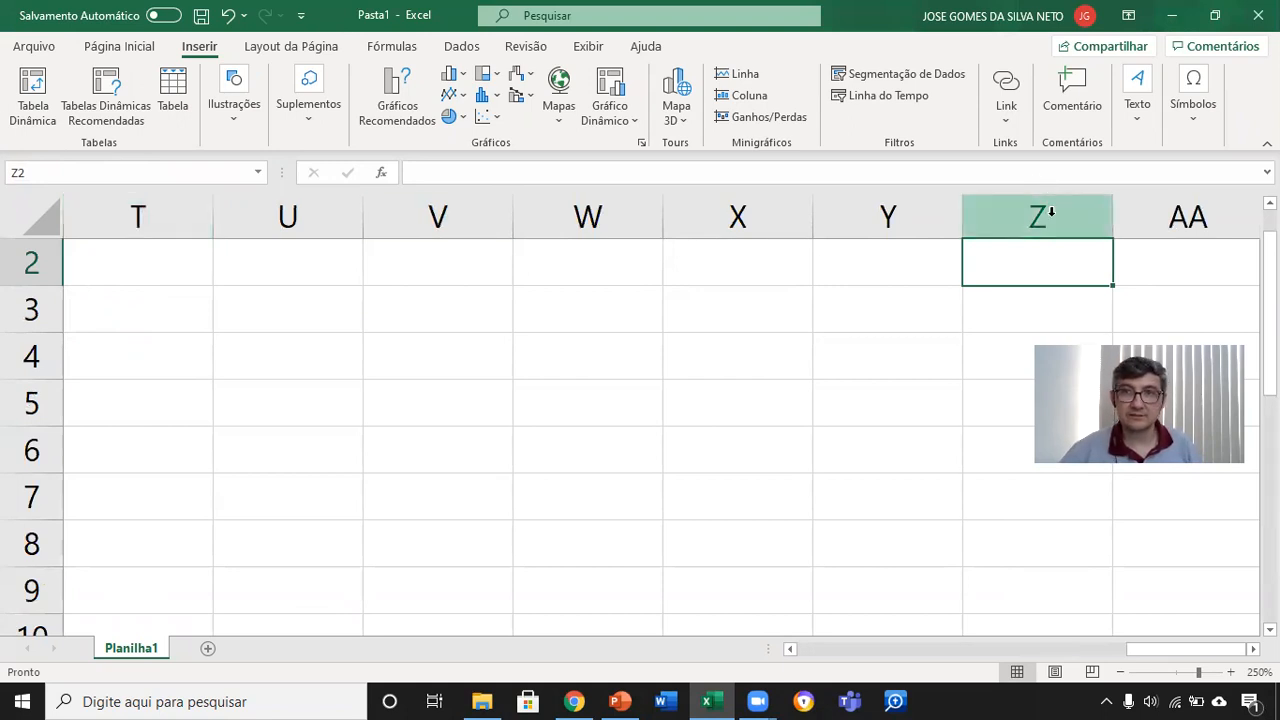
# Step: Return to cell A1 and go to cell B3 by entering their addresses in the name box
pyautogui.click(91, 171)
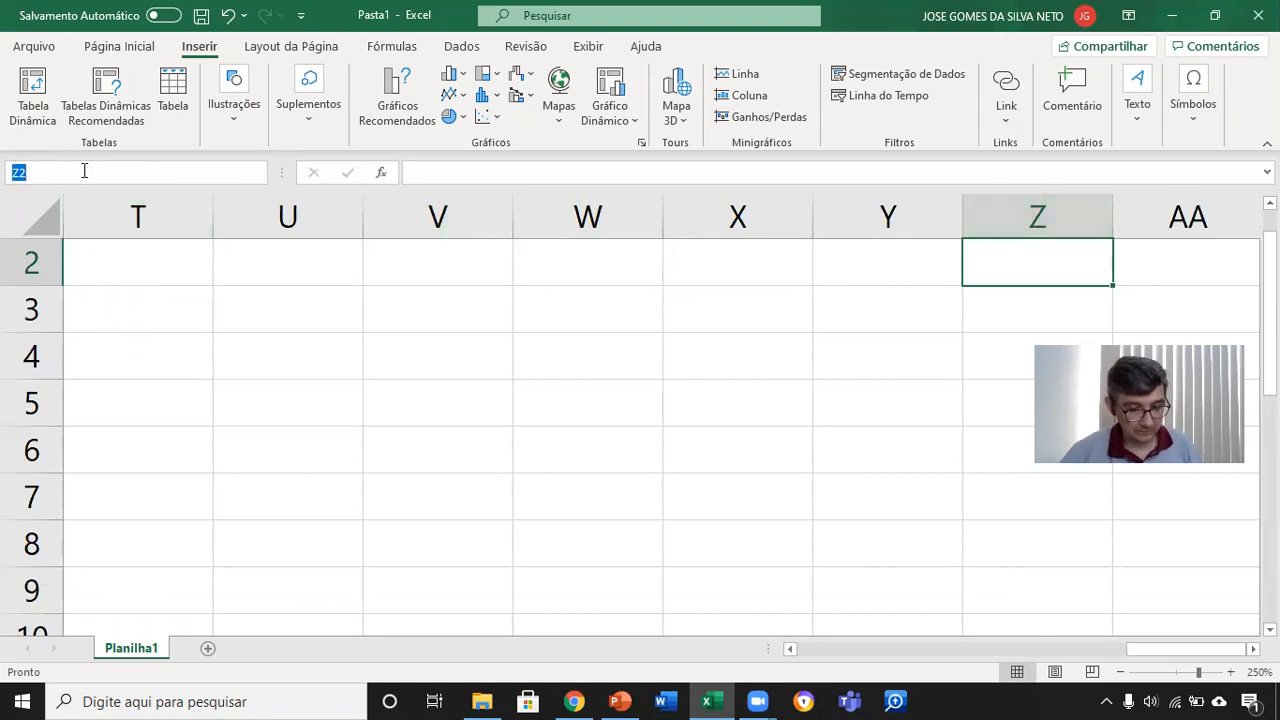
pyautogui.write('a1')
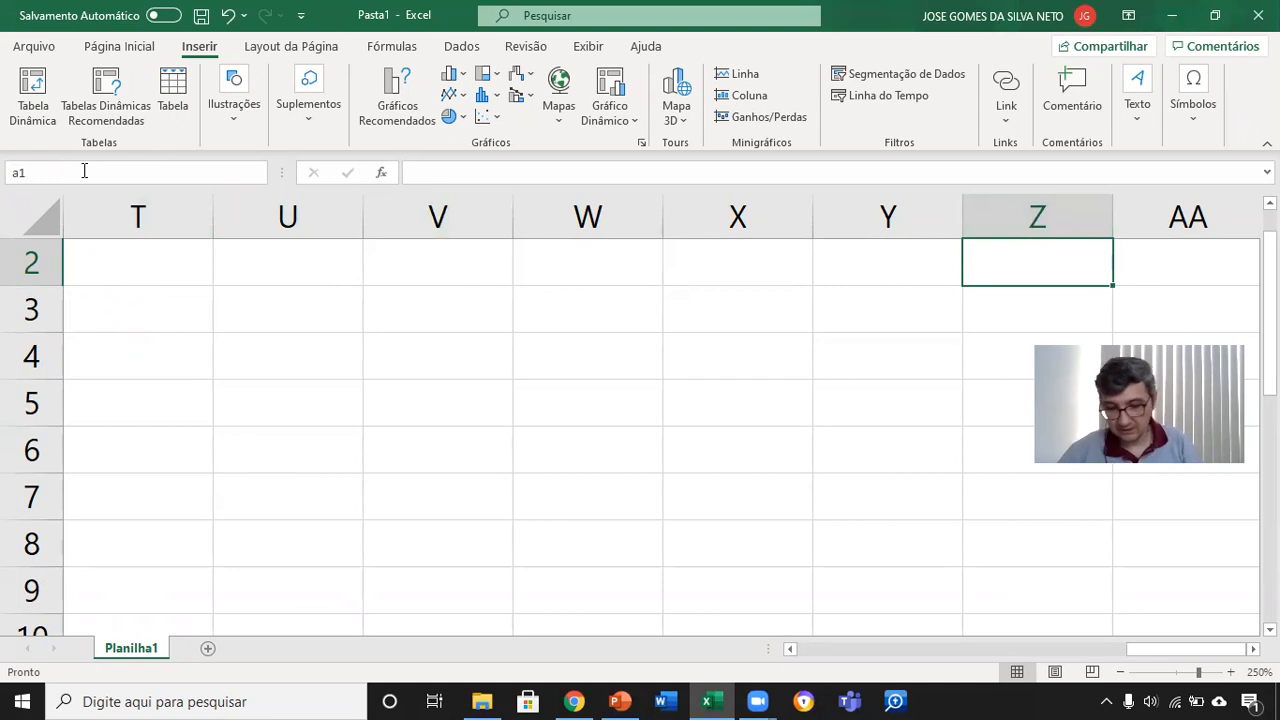
pyautogui.press('Return')
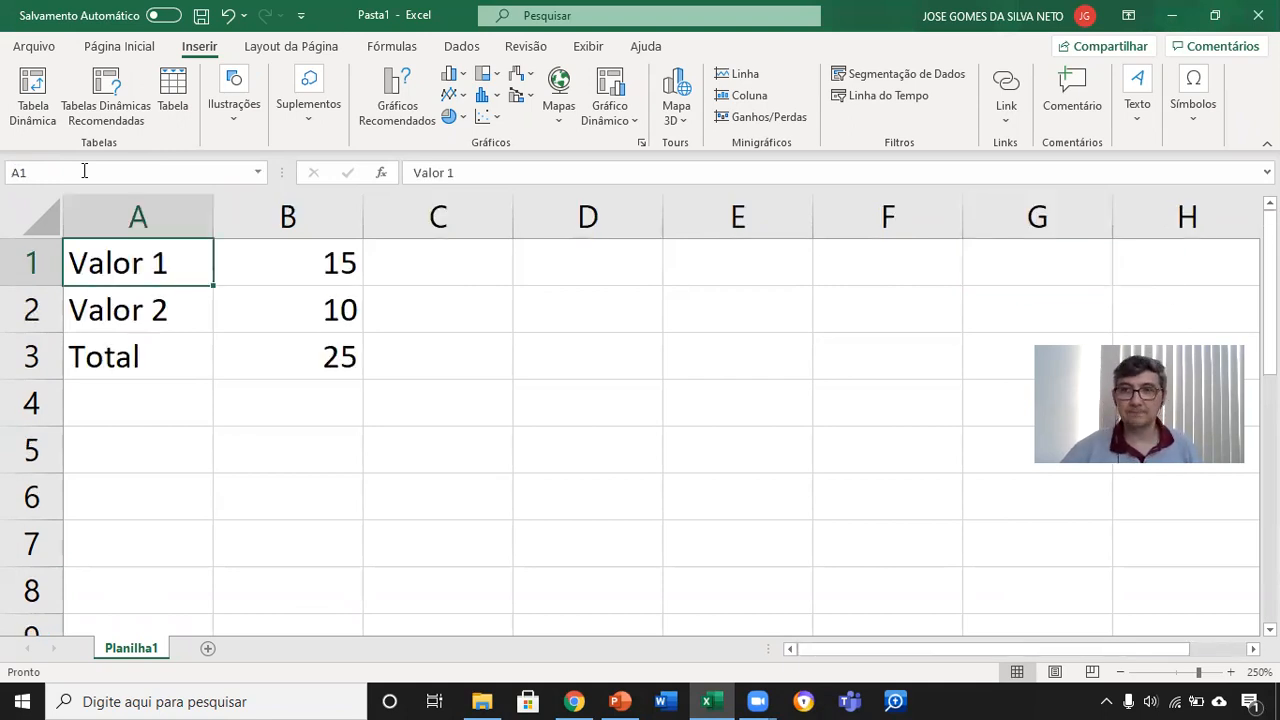
pyautogui.click(61, 172)
pyautogui.write('b3')
pyautogui.press('Return')
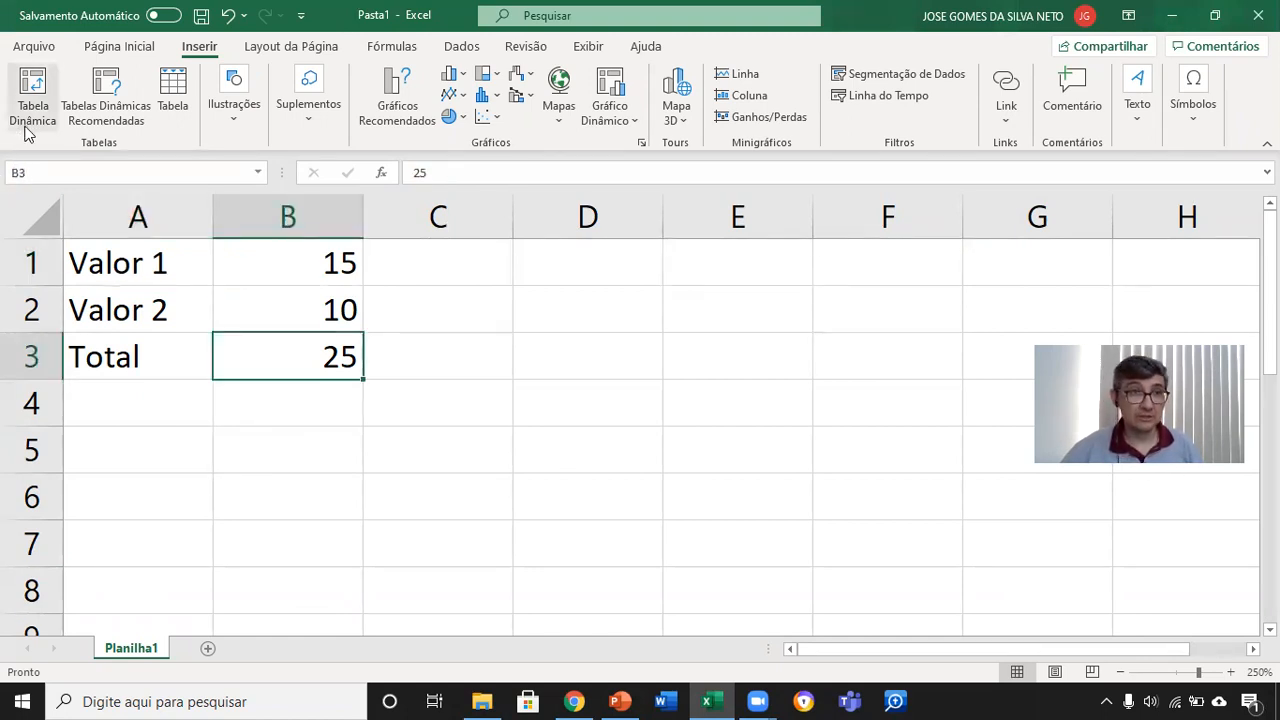
# Step: Switch to PowerPoint, highlight the word VISUALIZAÇÃO on the CÉLULA slide, and return to the Excel workbook
pyautogui.click(618, 700)
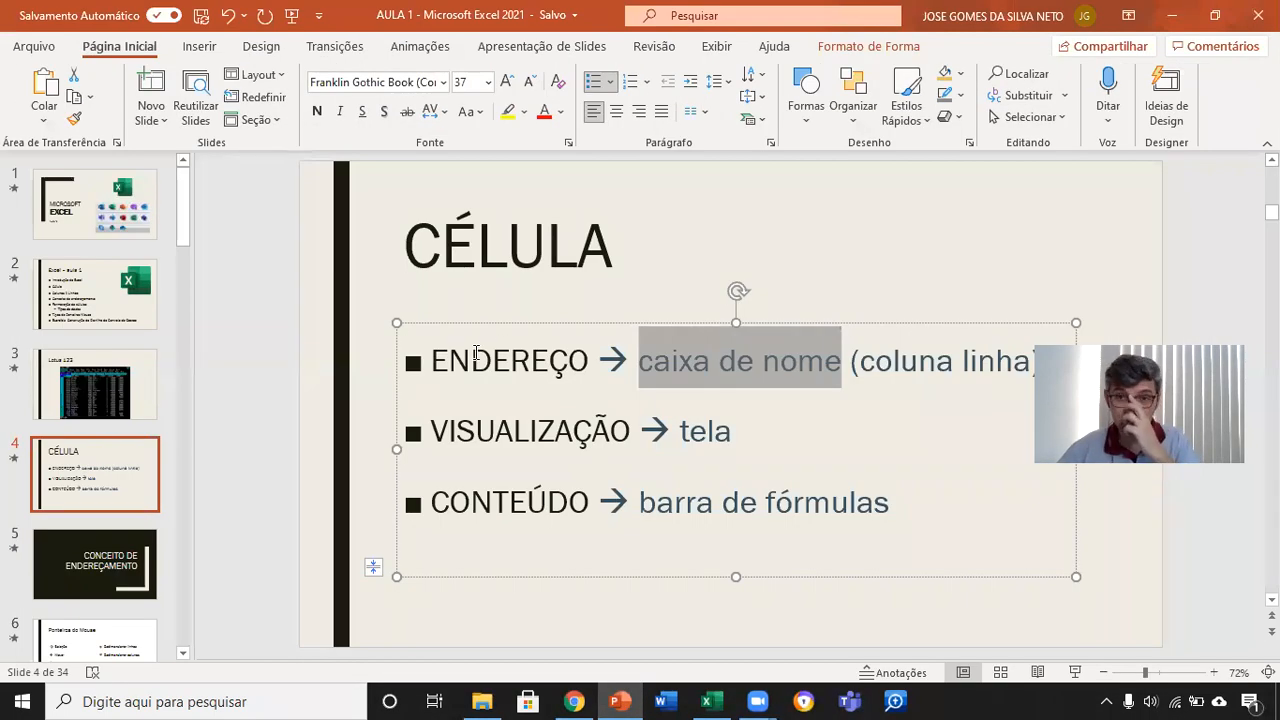
pyautogui.moveTo(429, 428); pyautogui.dragTo(631, 430)
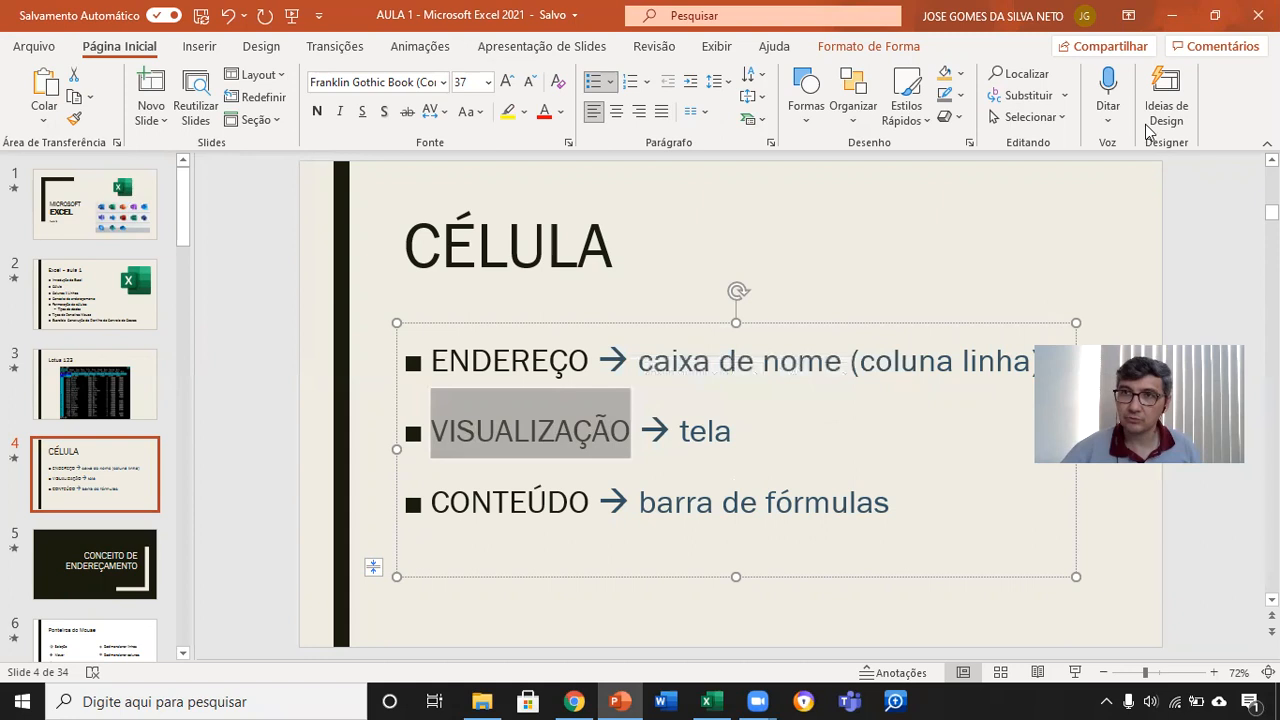
pyautogui.click(706, 701)
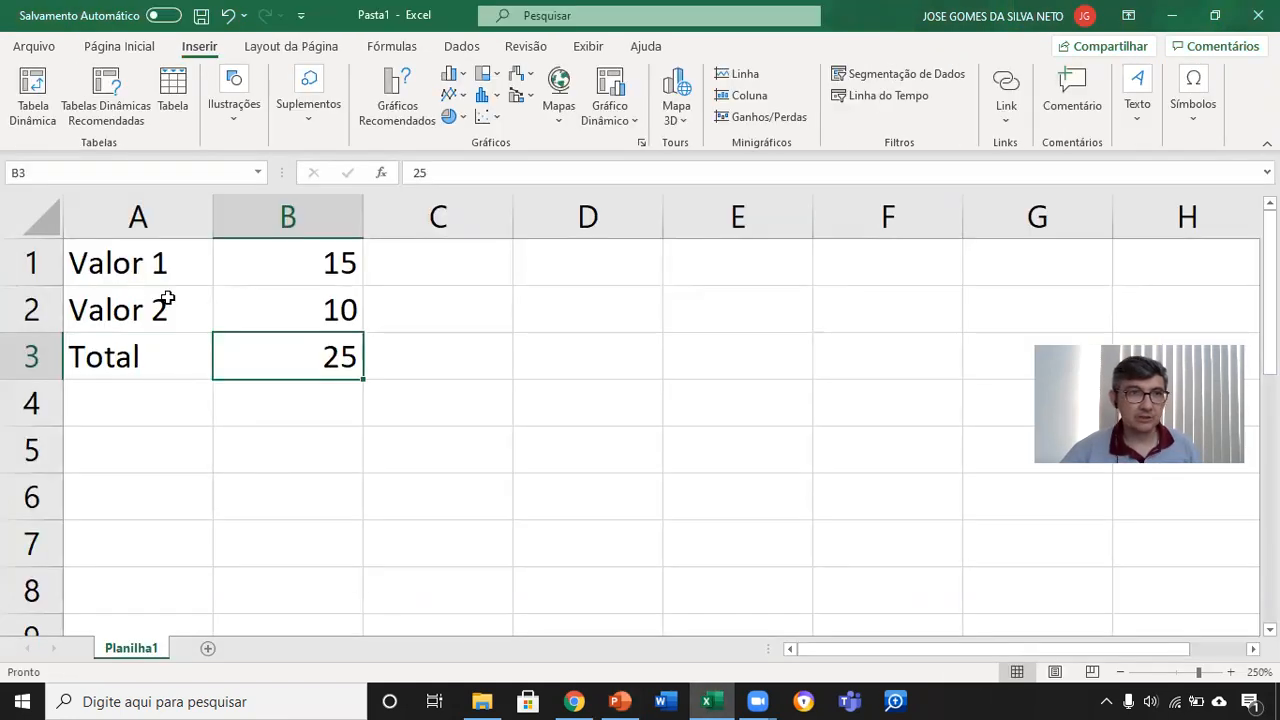
# Step: Select cells A1, A2, B1 and B2 in turn to compare their display with their content
pyautogui.click(158, 263)
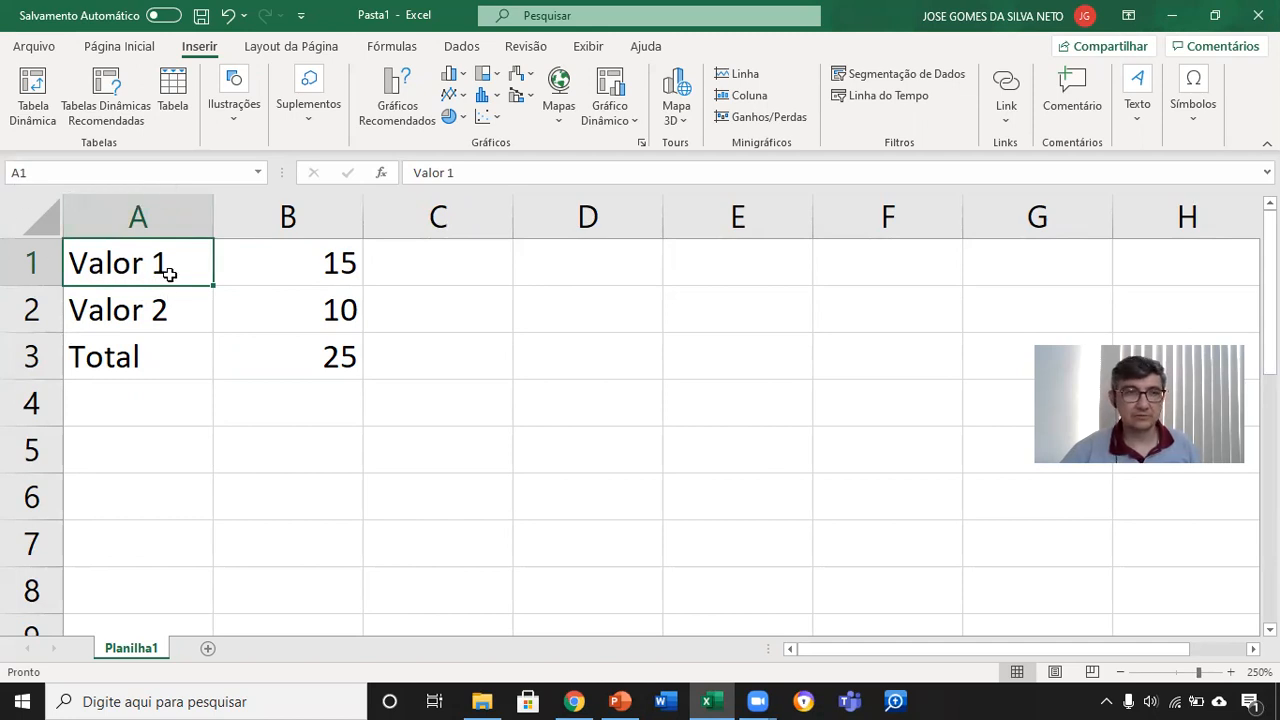
pyautogui.click(163, 307)
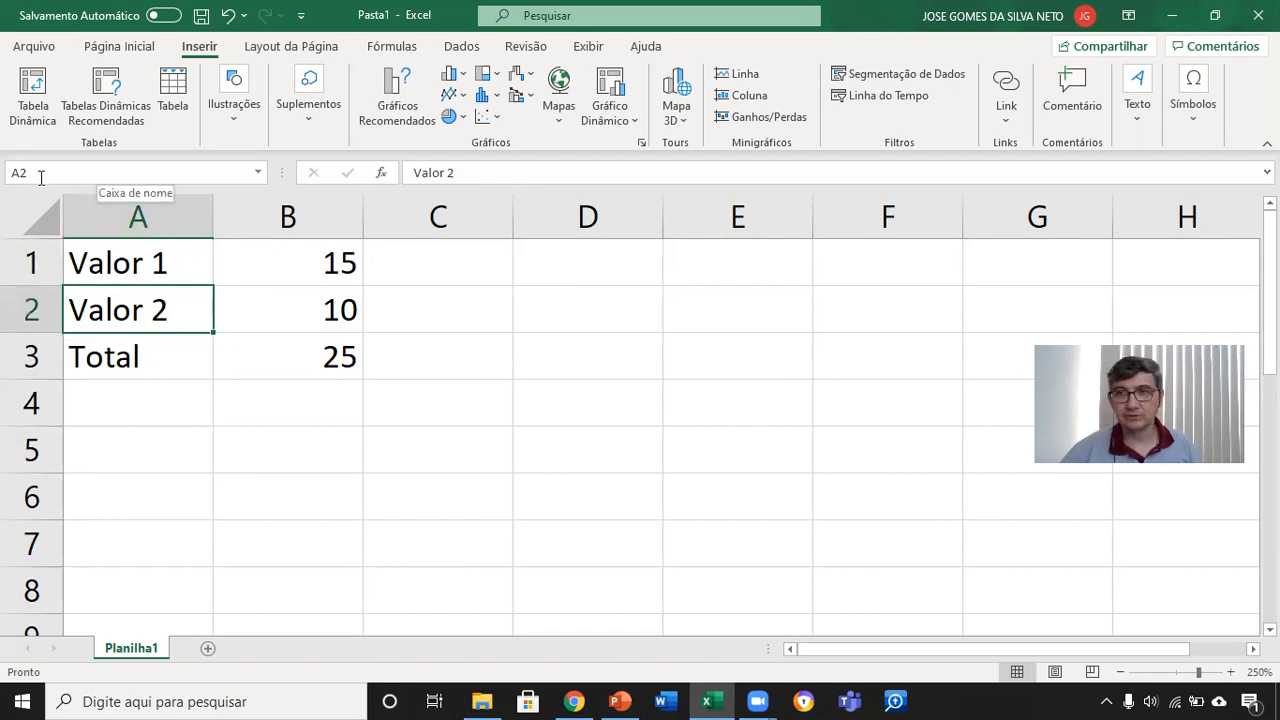
pyautogui.click(325, 263)
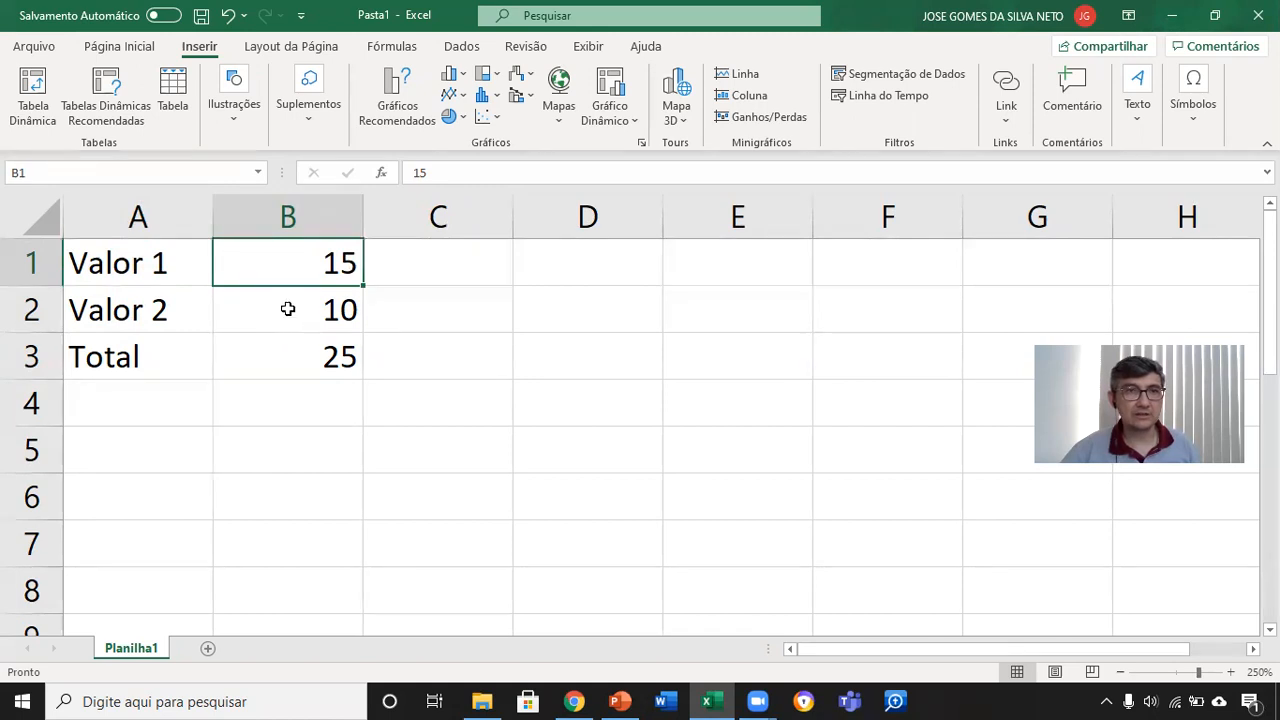
pyautogui.click(306, 310)
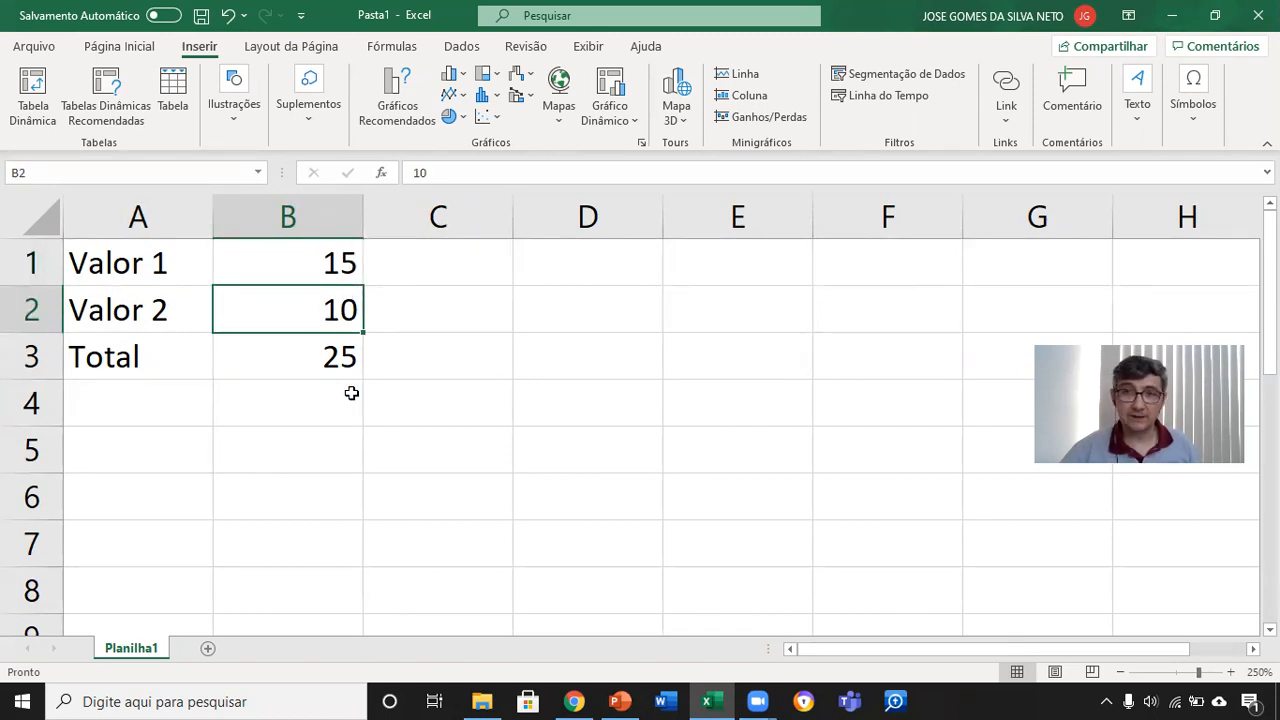
# Step: Clear the Total value in cell B3 and try to calculate it there by entering 15+10=
pyautogui.click(342, 362)
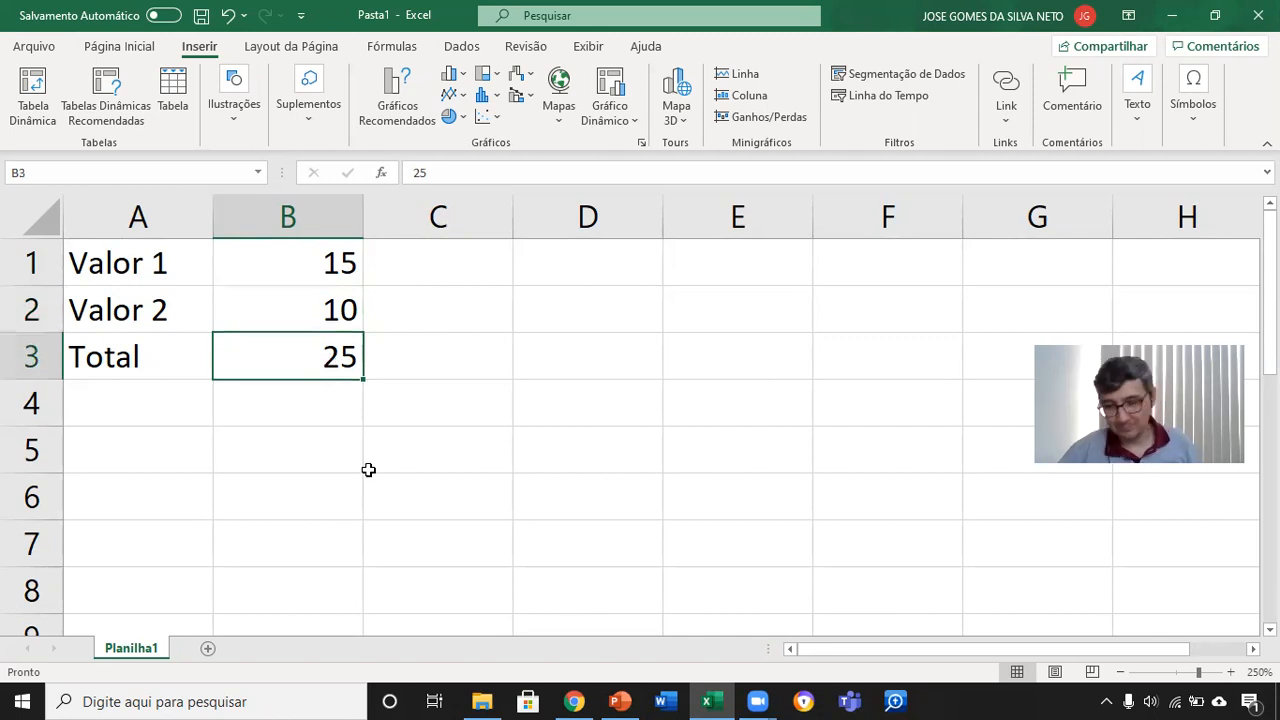
pyautogui.press('Delete')
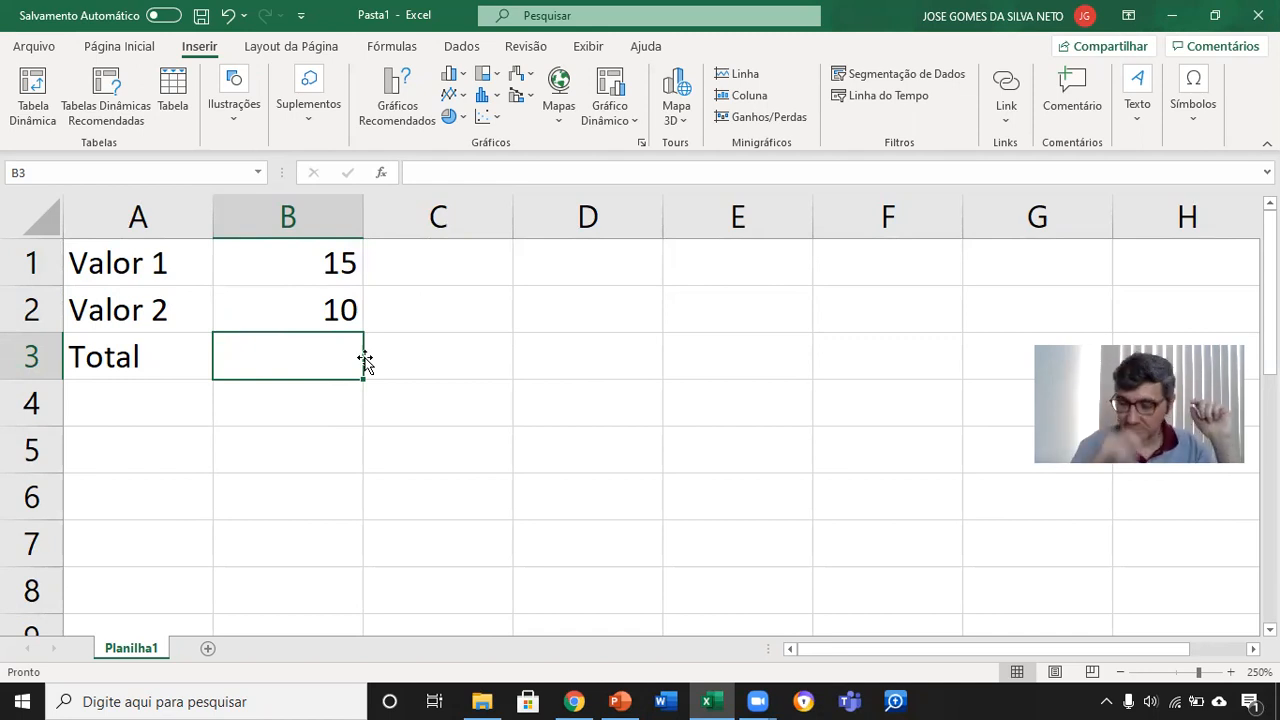
pyautogui.write('15+1')
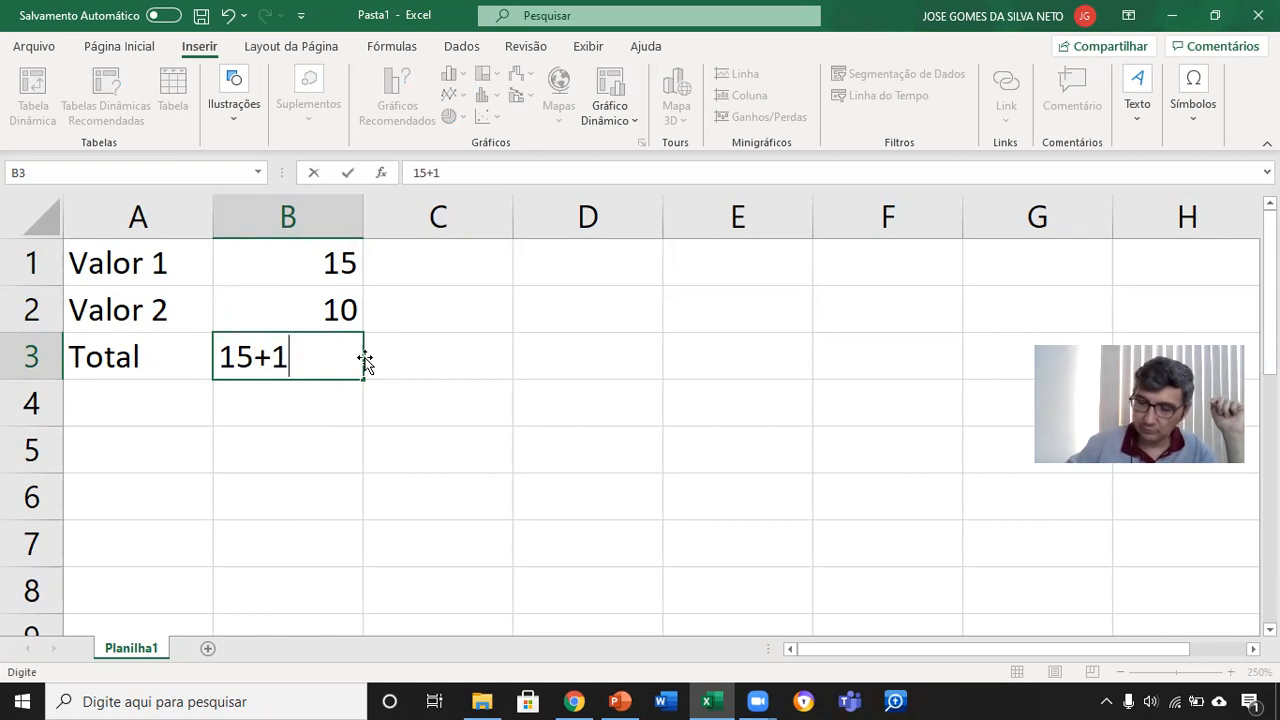
pyautogui.write('0=')
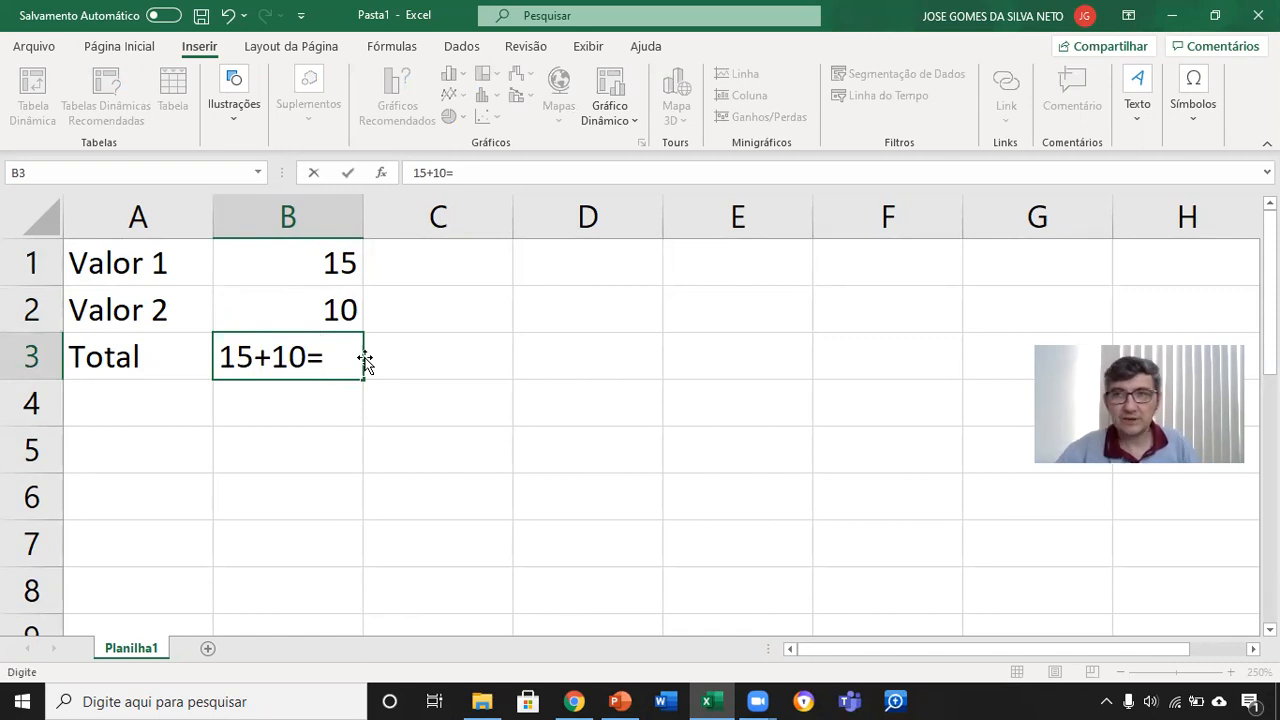
pyautogui.press('Return')
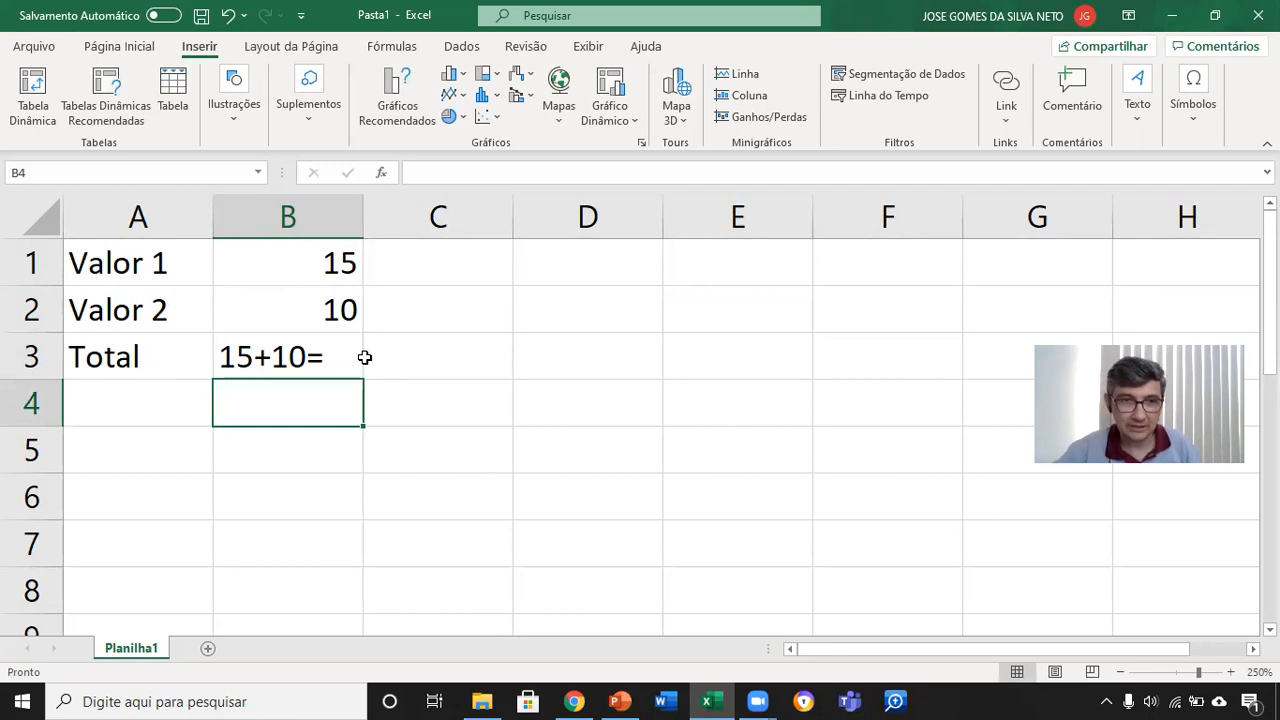
# Step: Replace the content of cell B3 with the formula =15+10 and reselect the cell to view its content
pyautogui.click(350, 357)
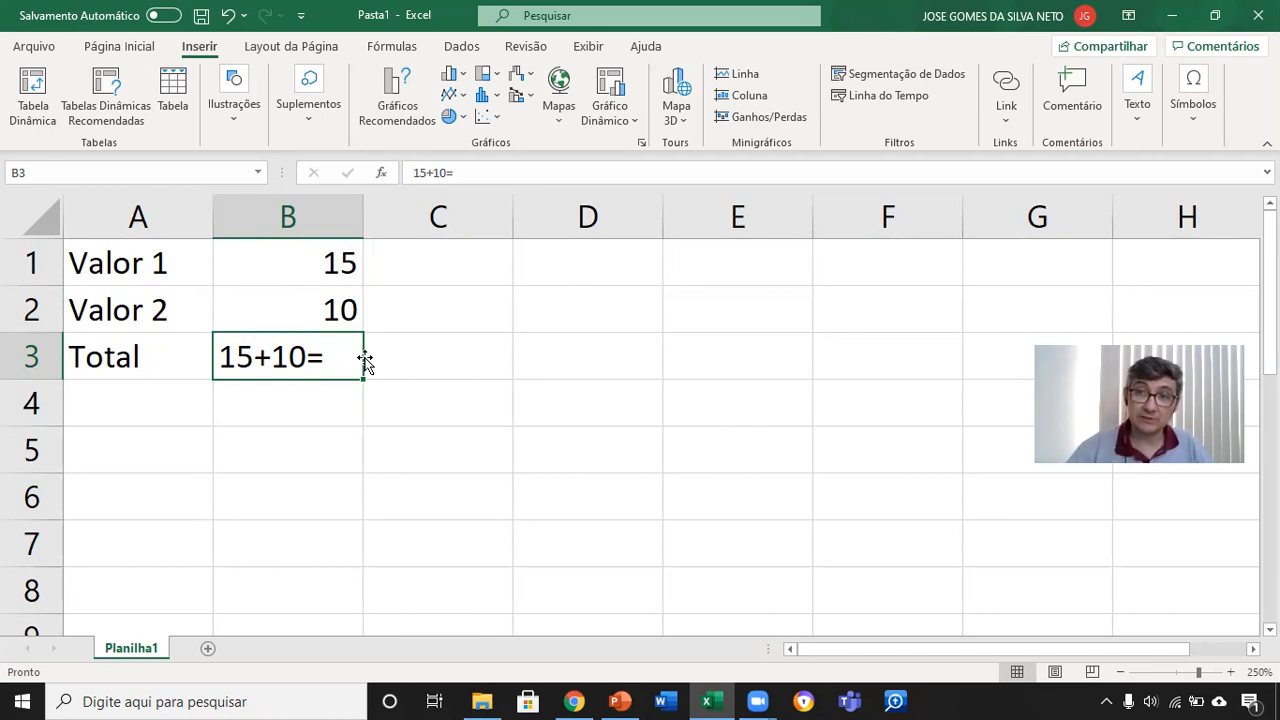
pyautogui.write('=')
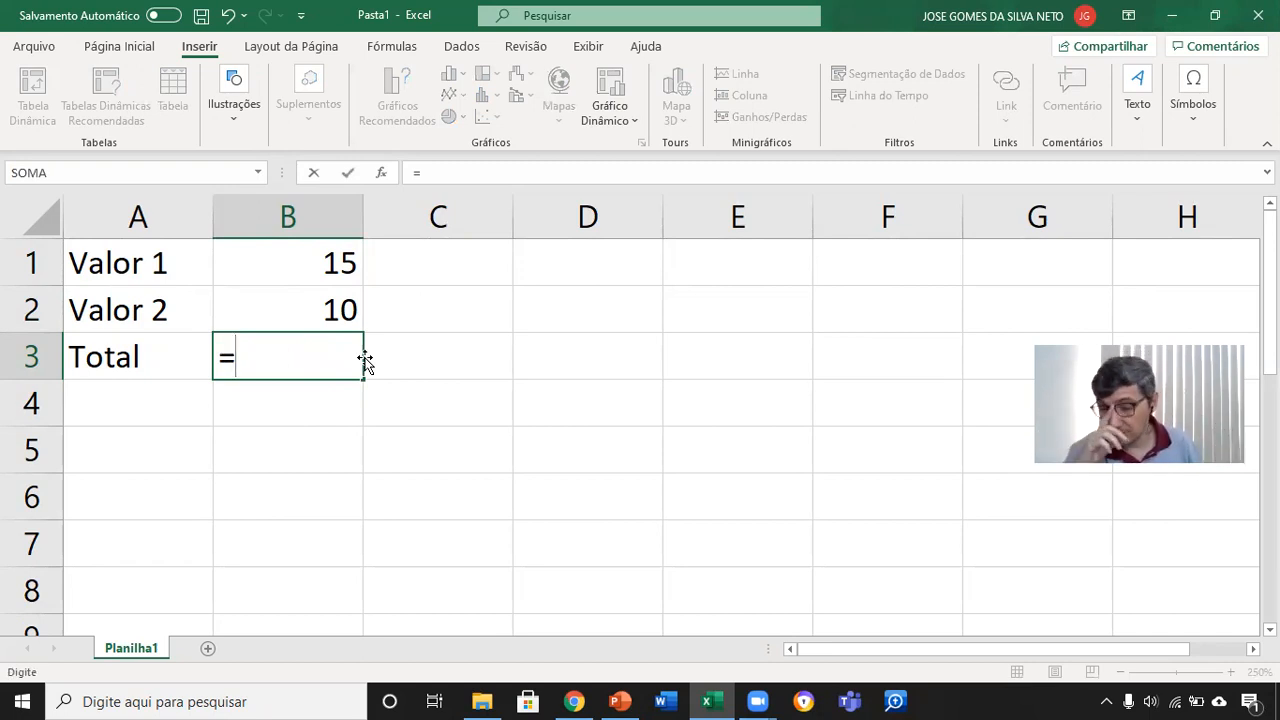
pyautogui.write('1')
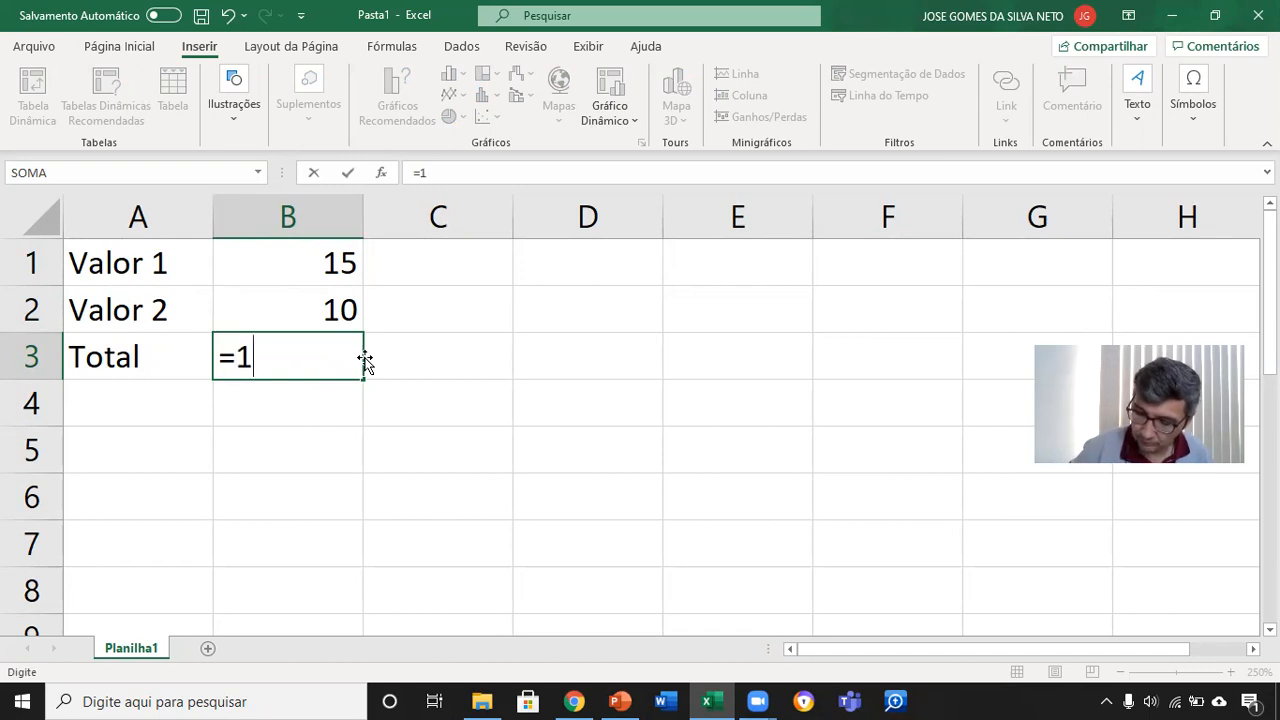
pyautogui.write('5+')
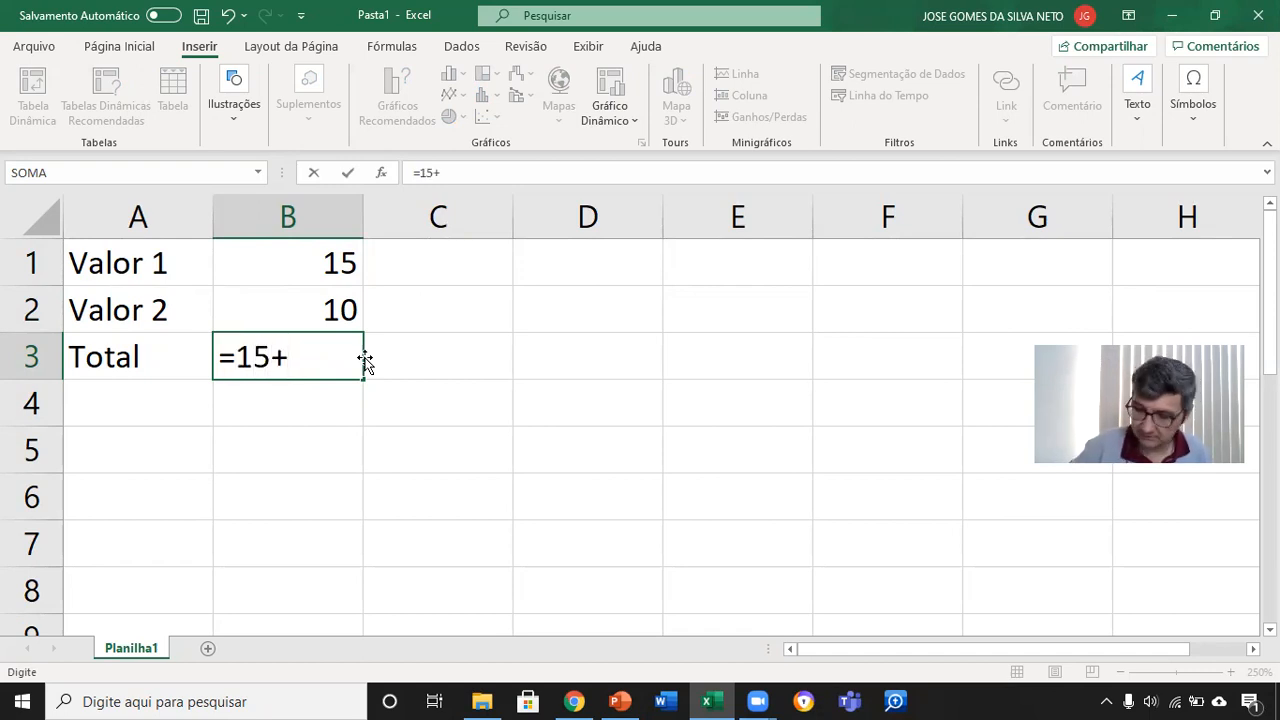
pyautogui.write('10')
pyautogui.press('Return')
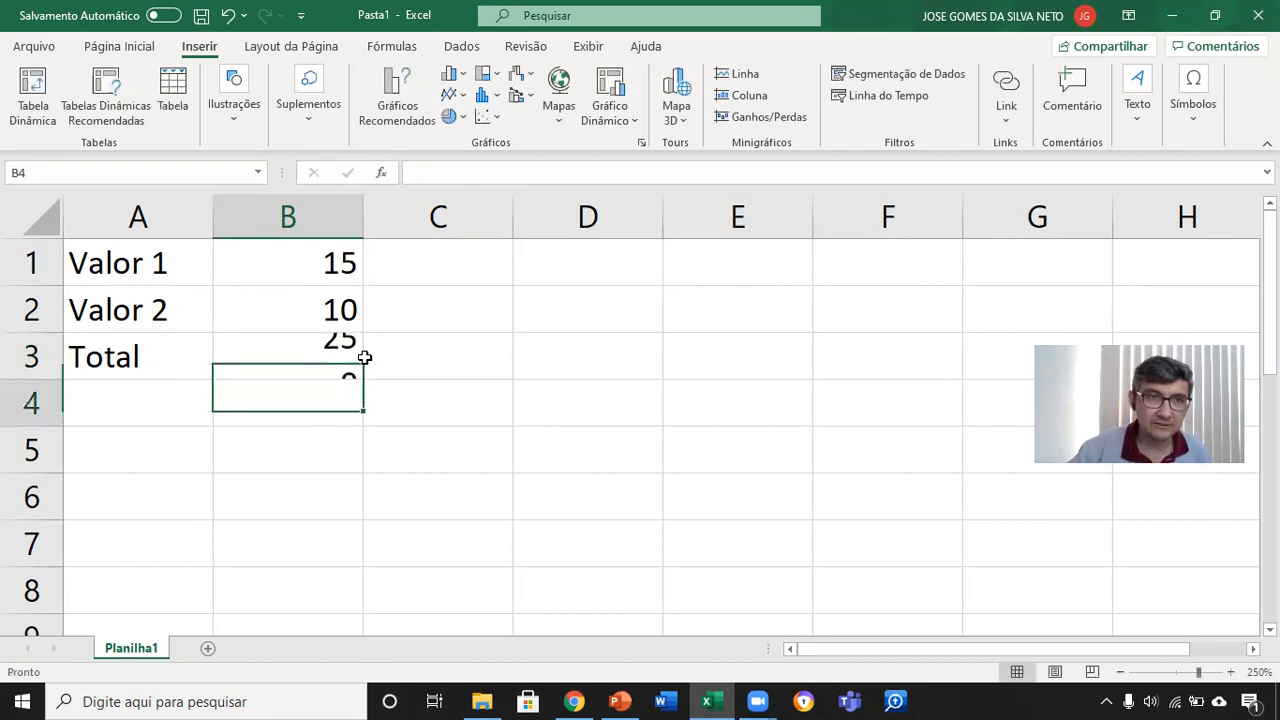
pyautogui.click(316, 342)
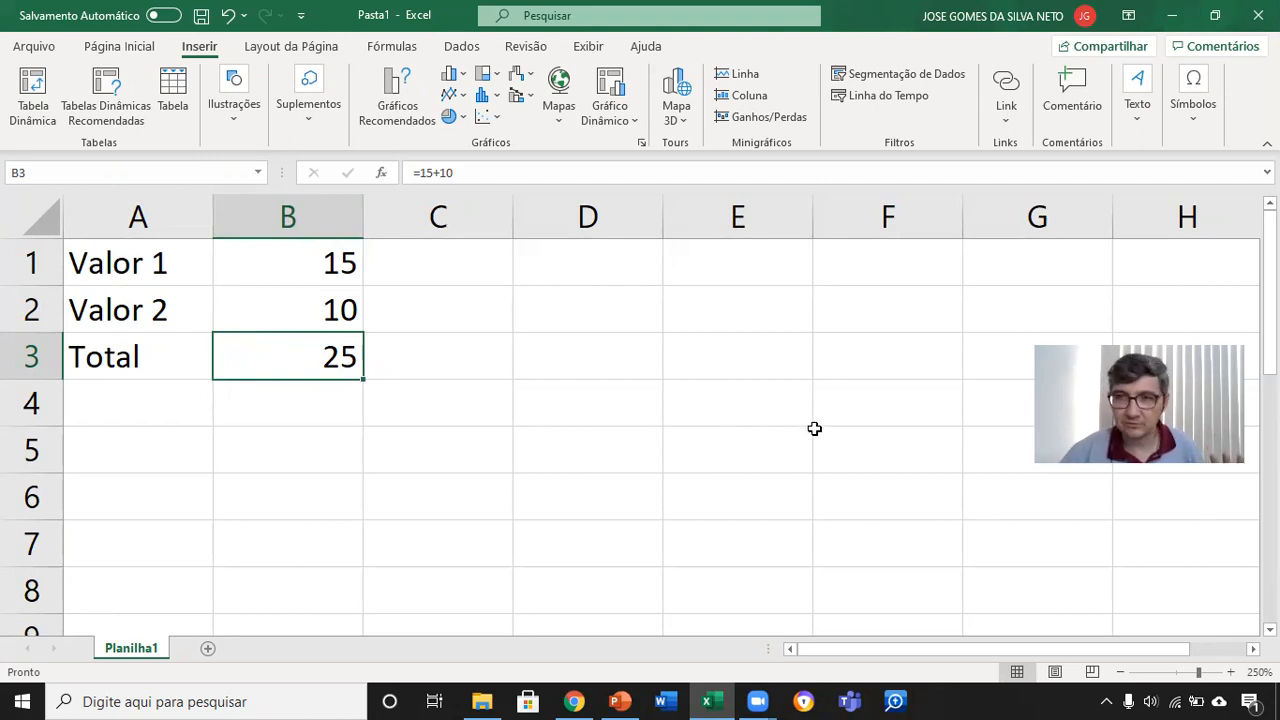
# Step: Switch to PowerPoint and highlight the CONTEÚDO → barra de fórmulas line on the CÉLULA slide
pyautogui.click(620, 701)
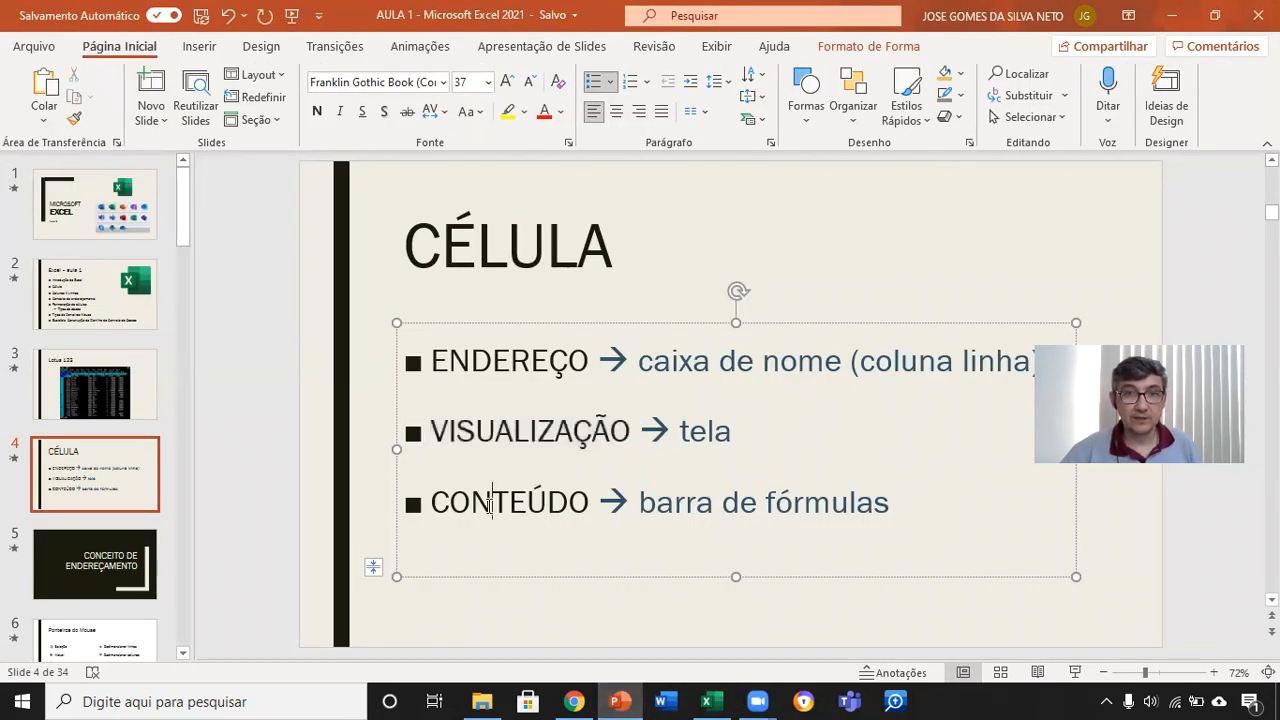
pyautogui.tripleClick(490, 510)
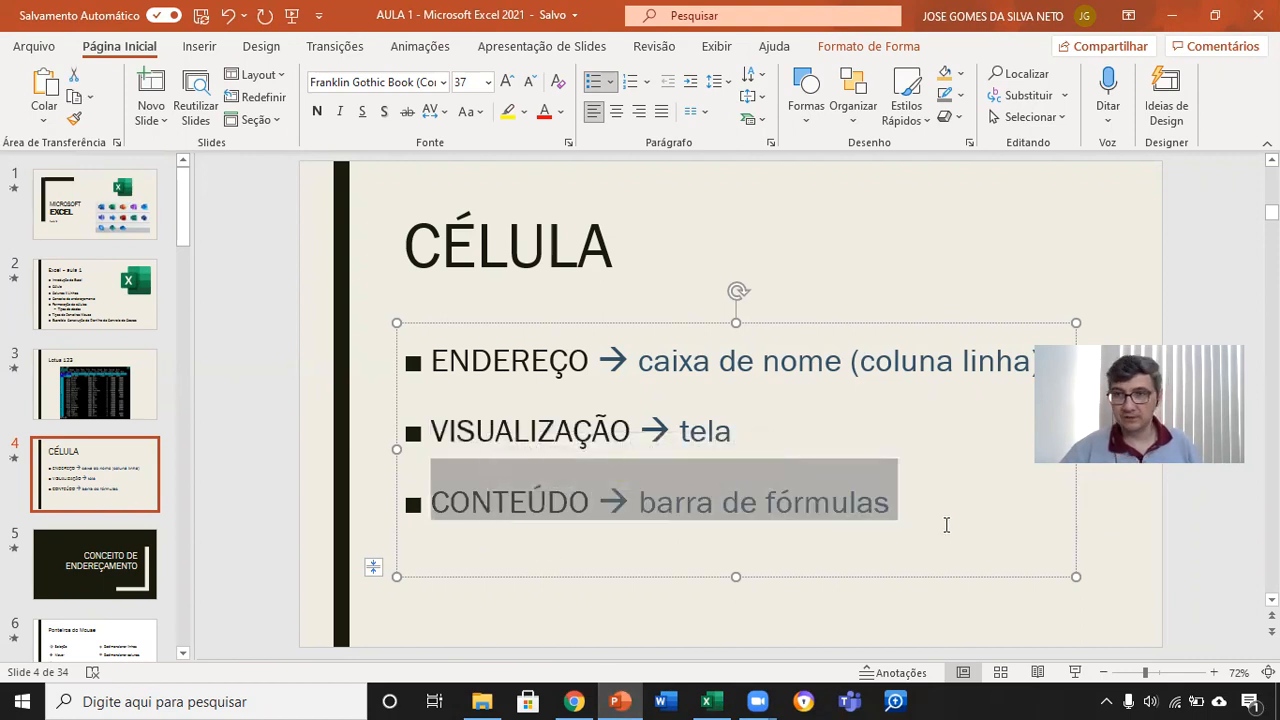
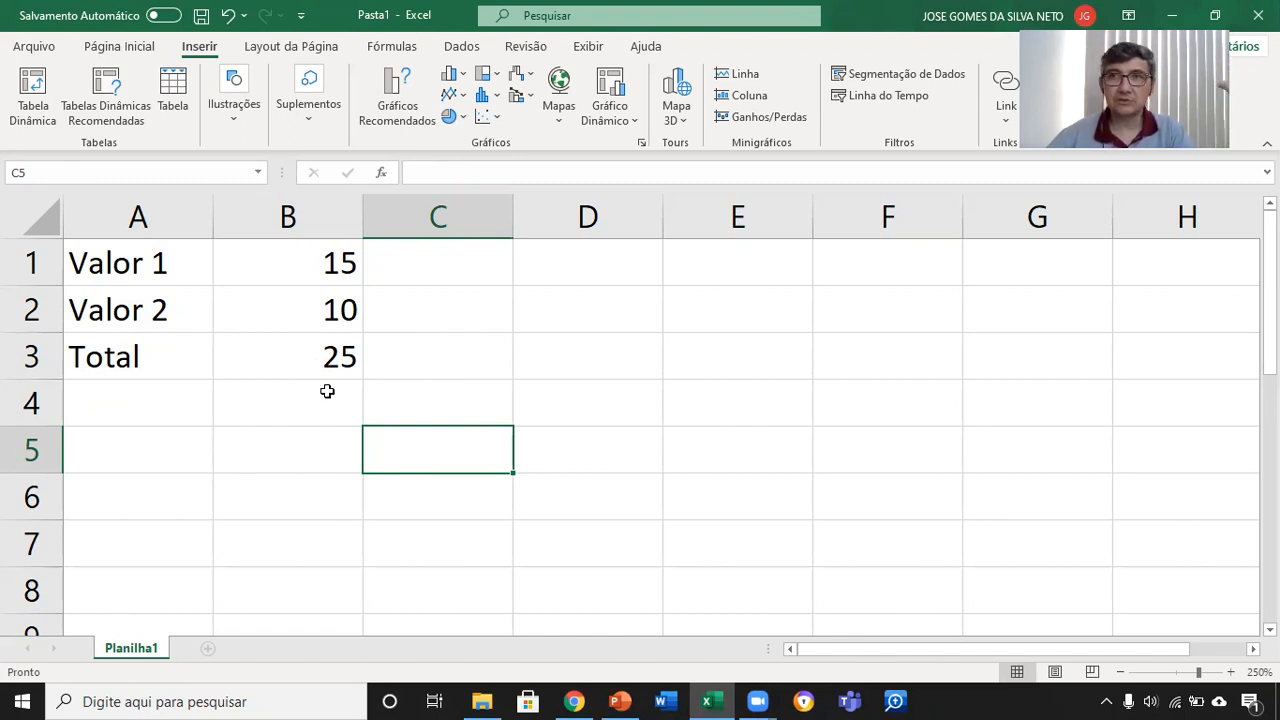
# Step: Set Valor 1 in cell B1 to 150 and review the Total formula in cell B3
pyautogui.click(317, 275)
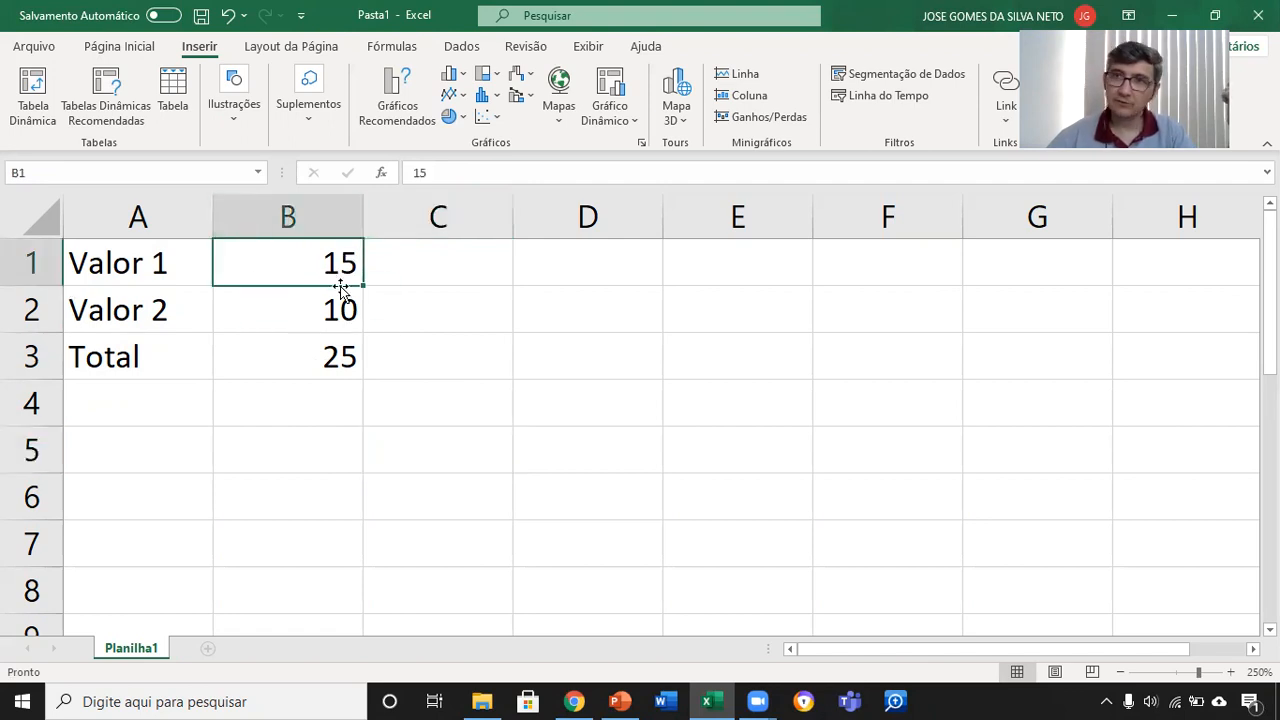
pyautogui.write('150')
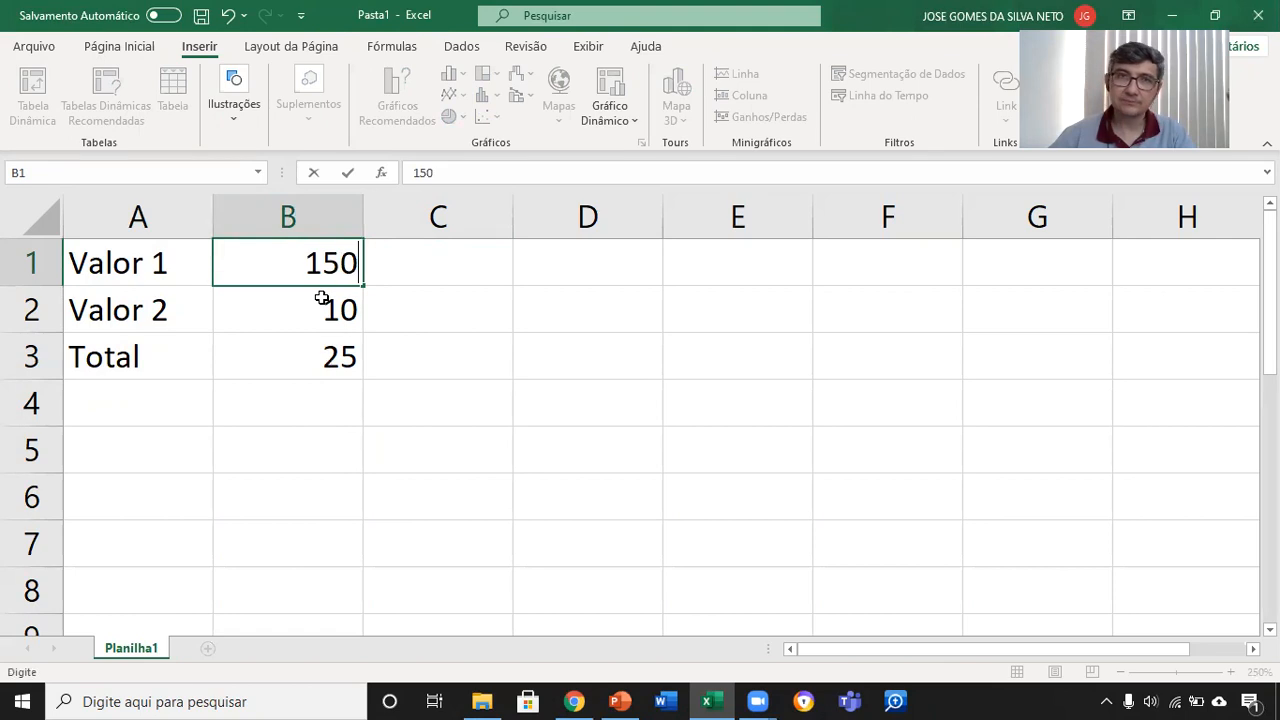
pyautogui.press('Return')
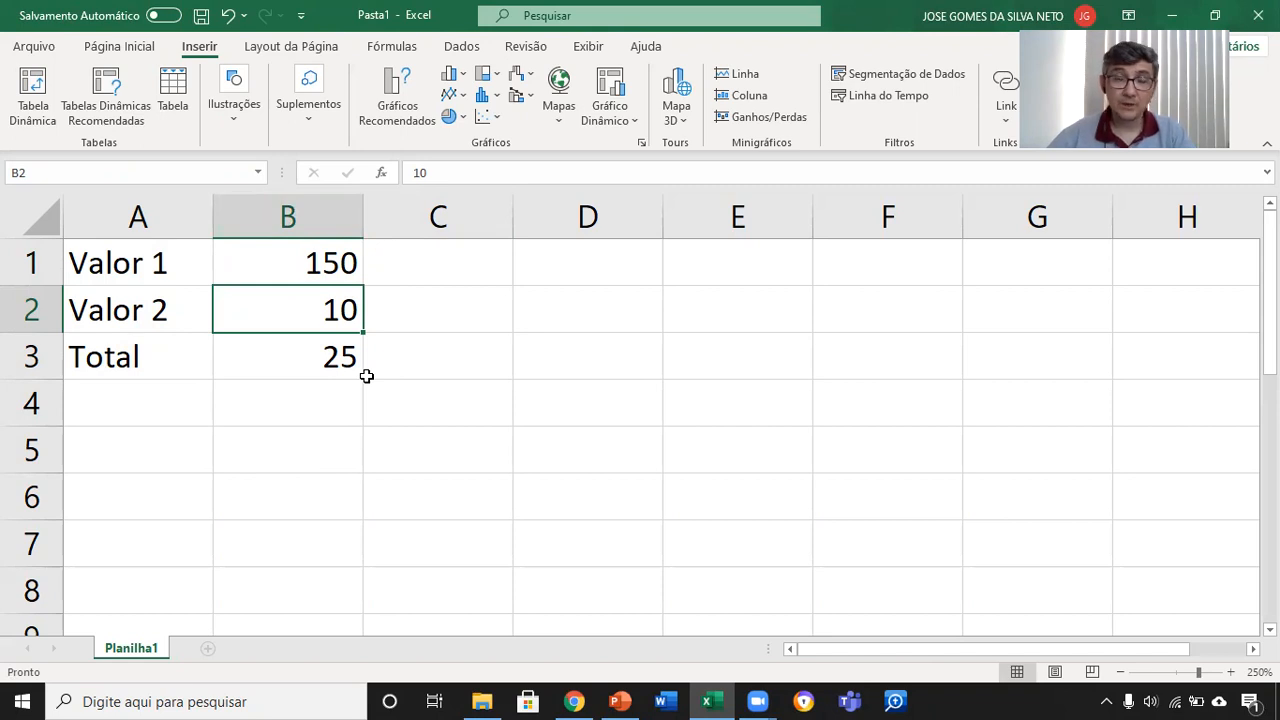
pyautogui.doubleClick(318, 360)
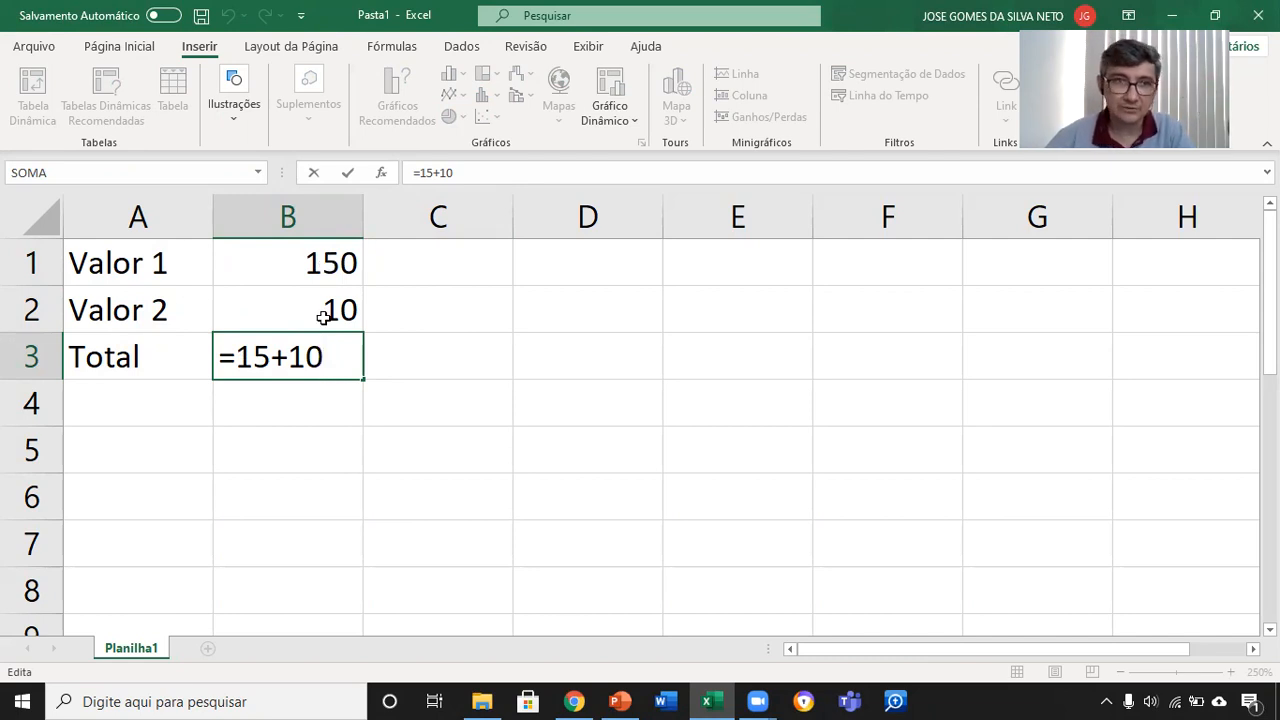
pyautogui.press('Return')
# Step: Fill cells B1 through B3 with yellow
pyautogui.moveTo(308, 260); pyautogui.dragTo(309, 357)
pyautogui.click(140, 46)
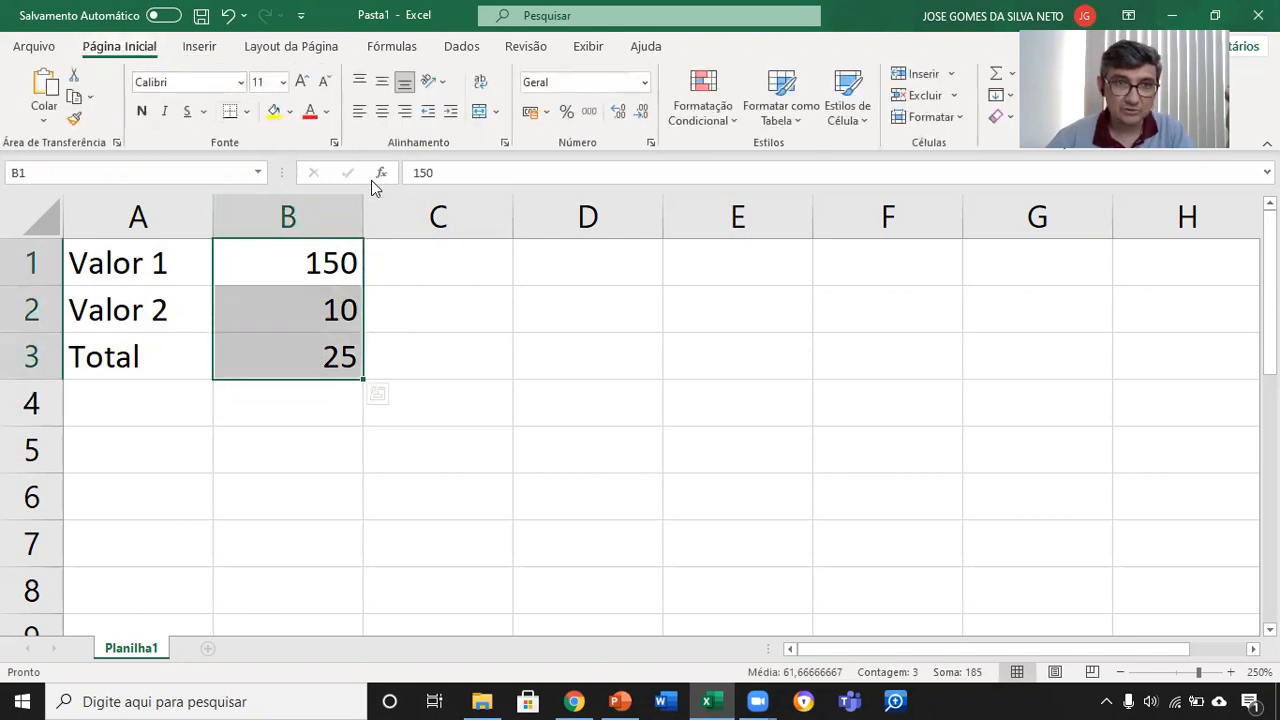
pyautogui.click(272, 110)
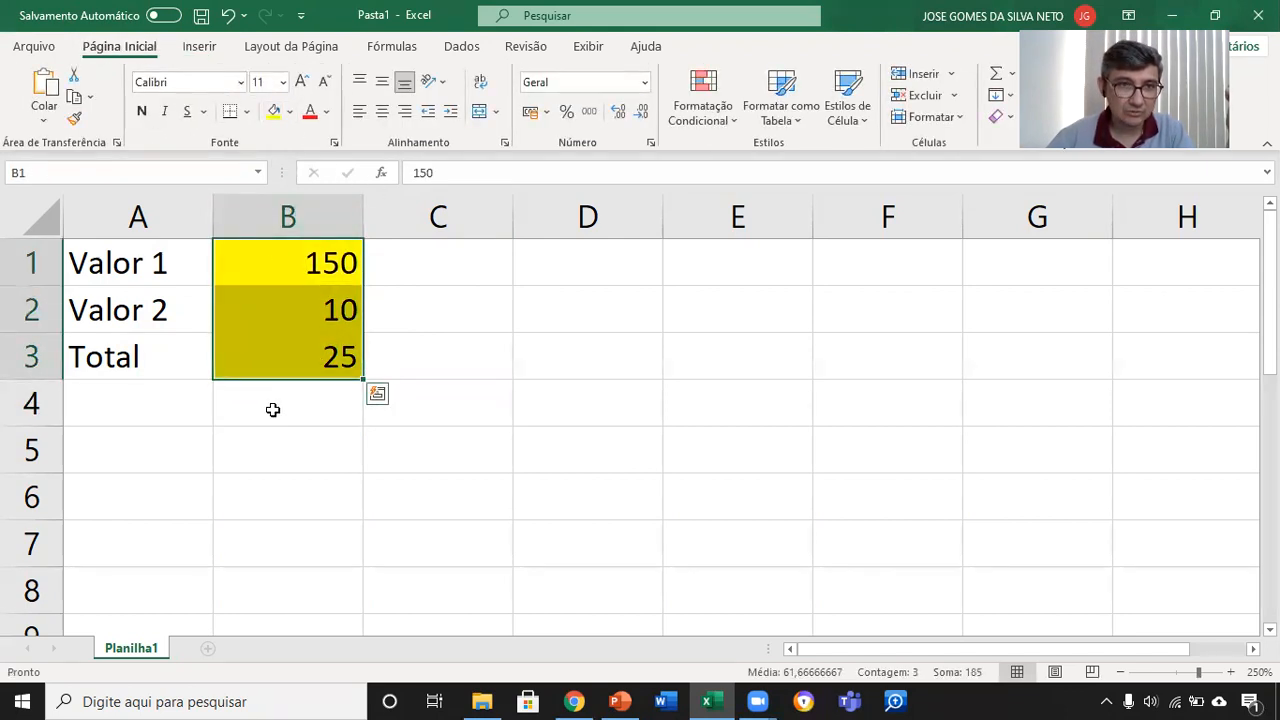
# Step: Label cell B4 as calculadora and autofit the width of column B
pyautogui.click(272, 409)
pyautogui.write('calcu')
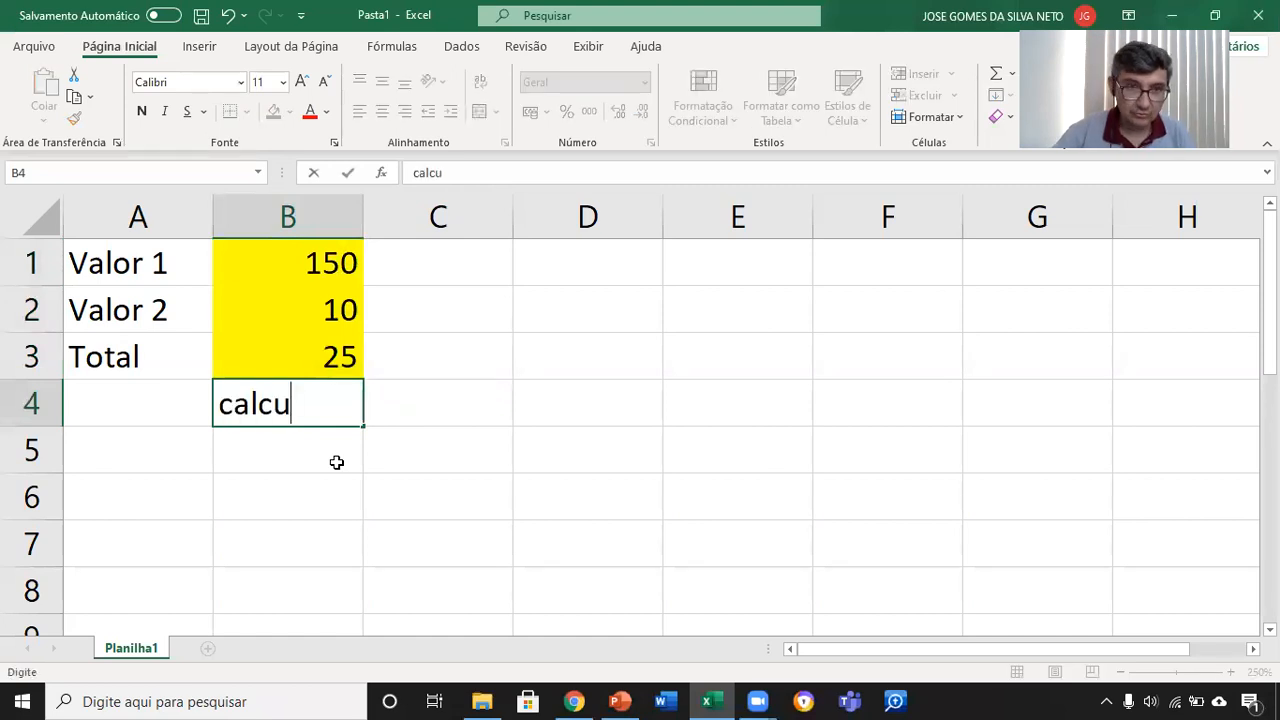
pyautogui.write('ladora')
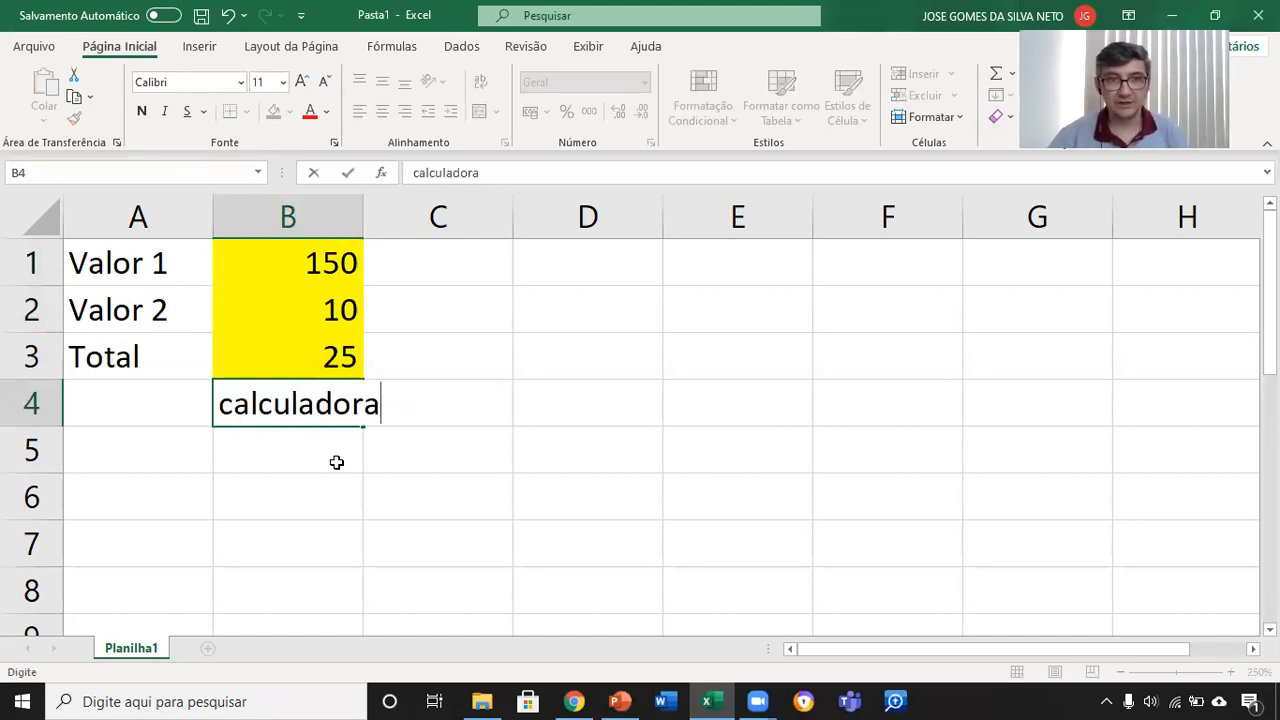
pyautogui.press('Return')
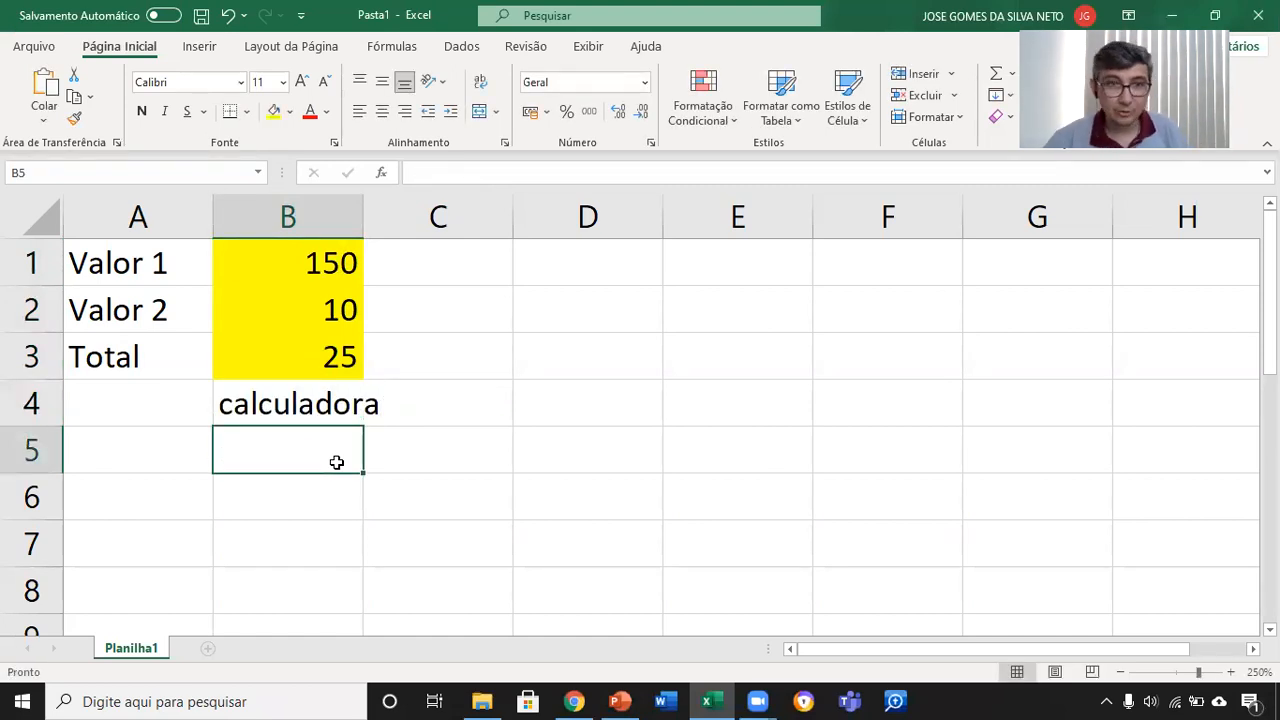
pyautogui.doubleClick(363, 215)
# Step: Label cell C4 as excel and fill cells C1 through C3 with the green theme color
pyautogui.click(492, 411)
pyautogui.write('exce')
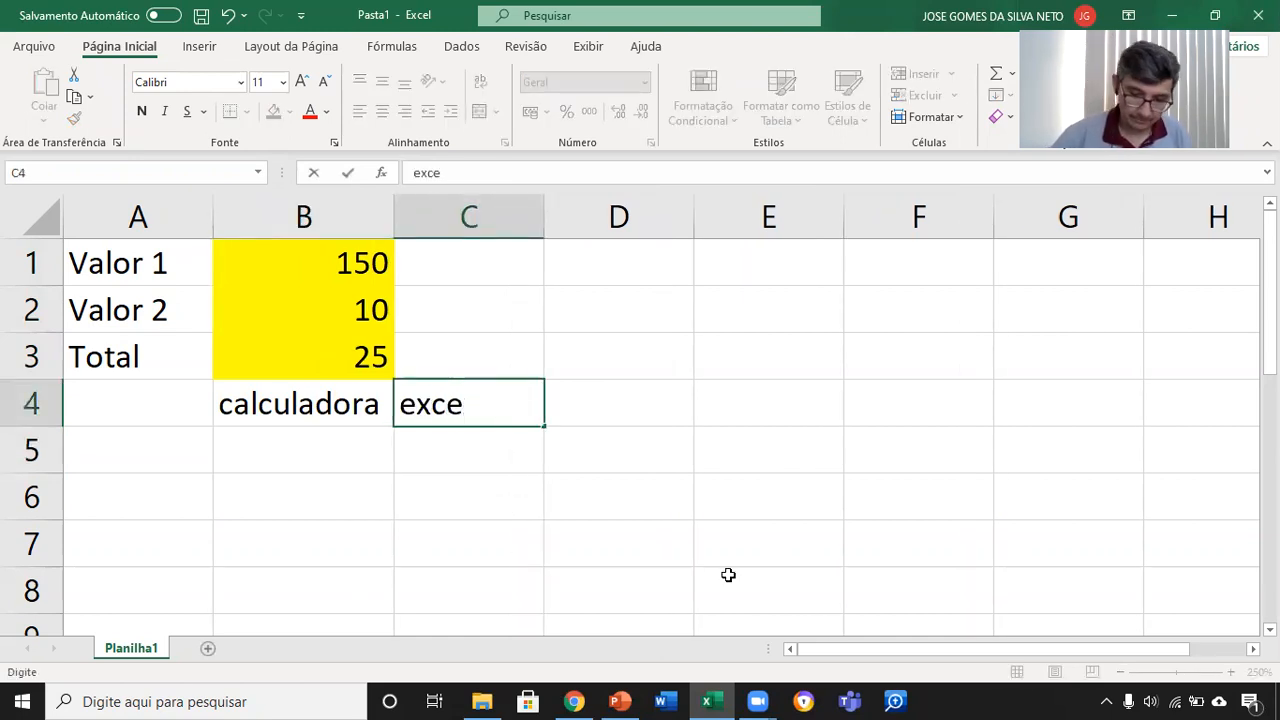
pyautogui.write('l')
pyautogui.press('Return')
pyautogui.moveTo(458, 268); pyautogui.dragTo(471, 352)
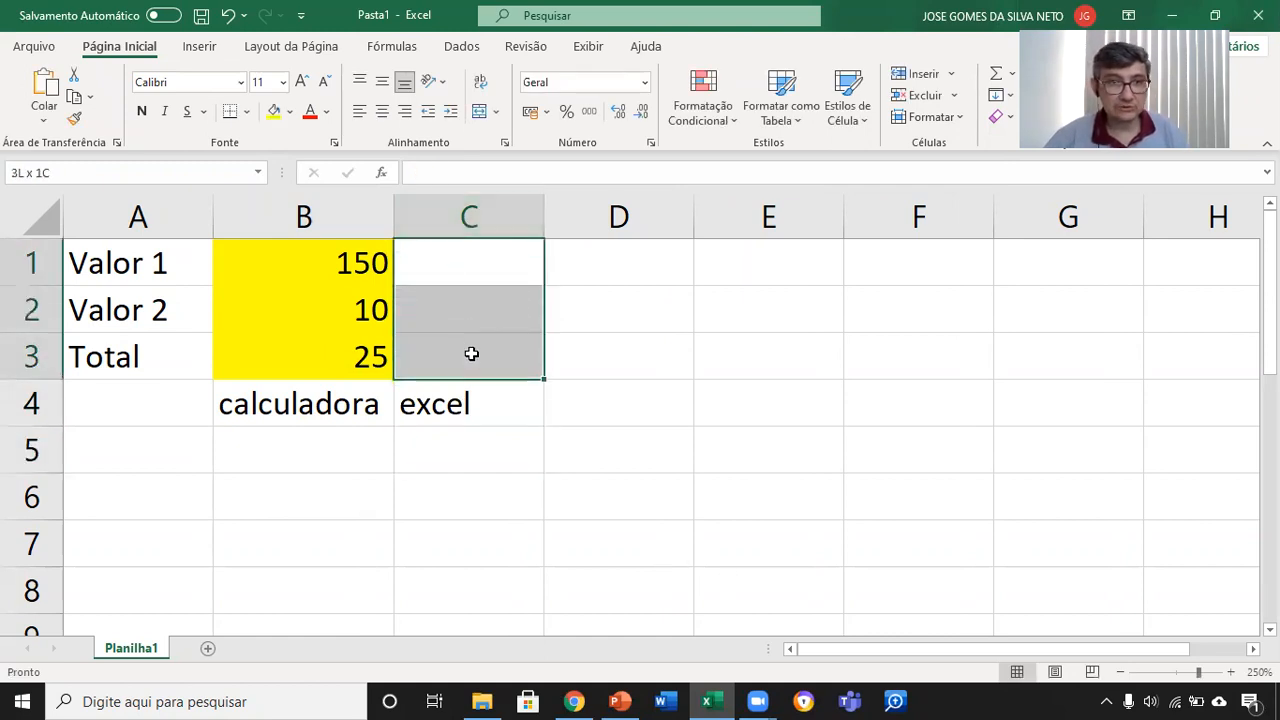
pyautogui.click(291, 111)
pyautogui.click(416, 160)
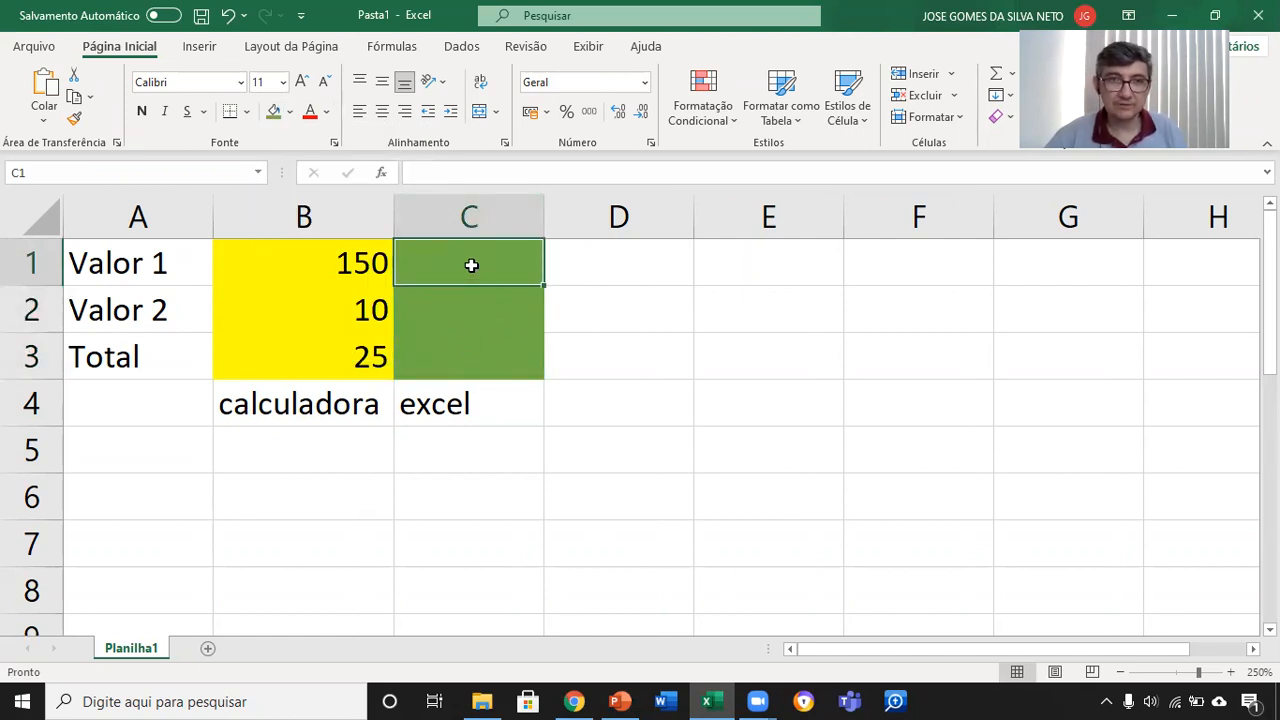
# Step: Enter 150 in cell C1 and 10 in cell C2
pyautogui.write('150')
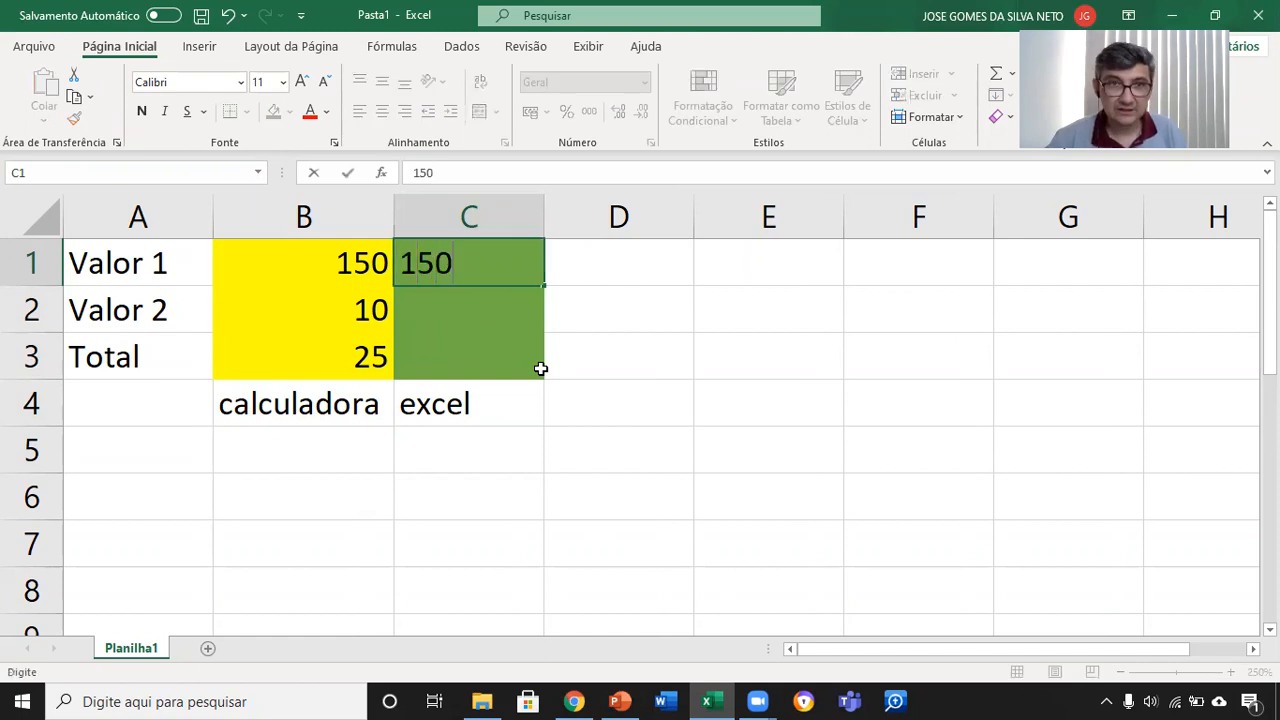
pyautogui.press('Tab')
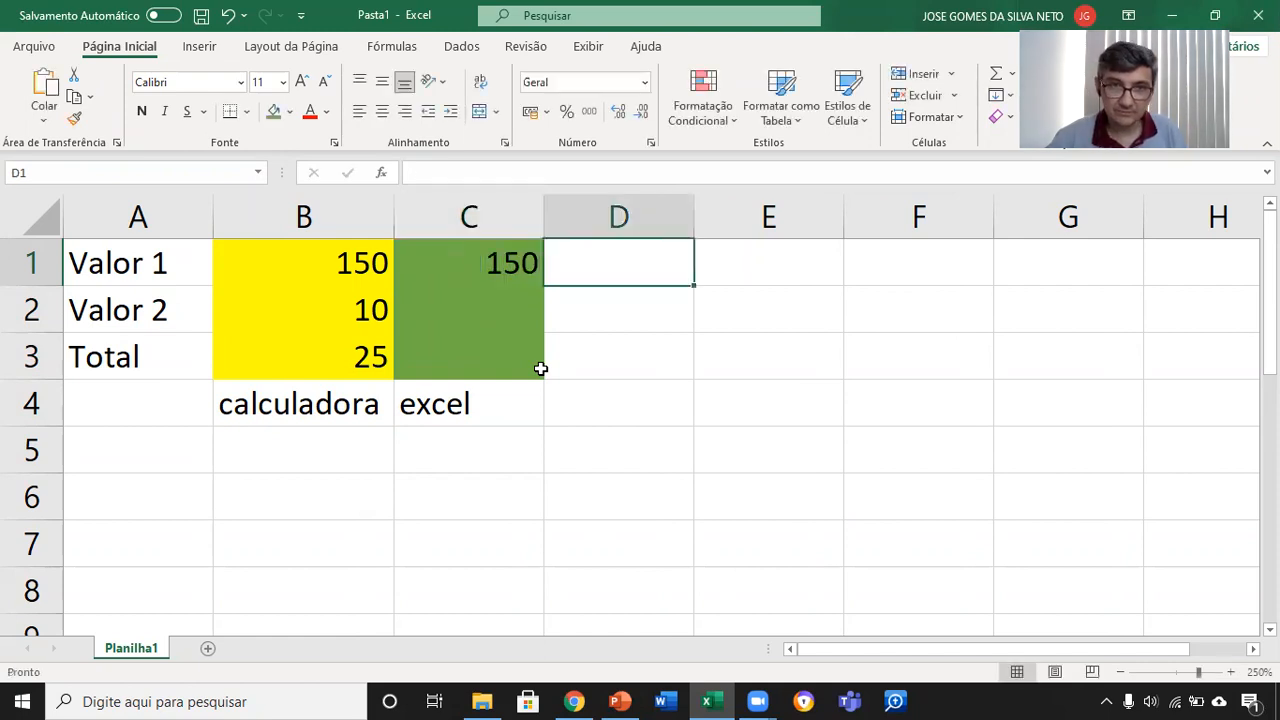
pyautogui.press('Return')
pyautogui.write('10')
pyautogui.press('Tab')
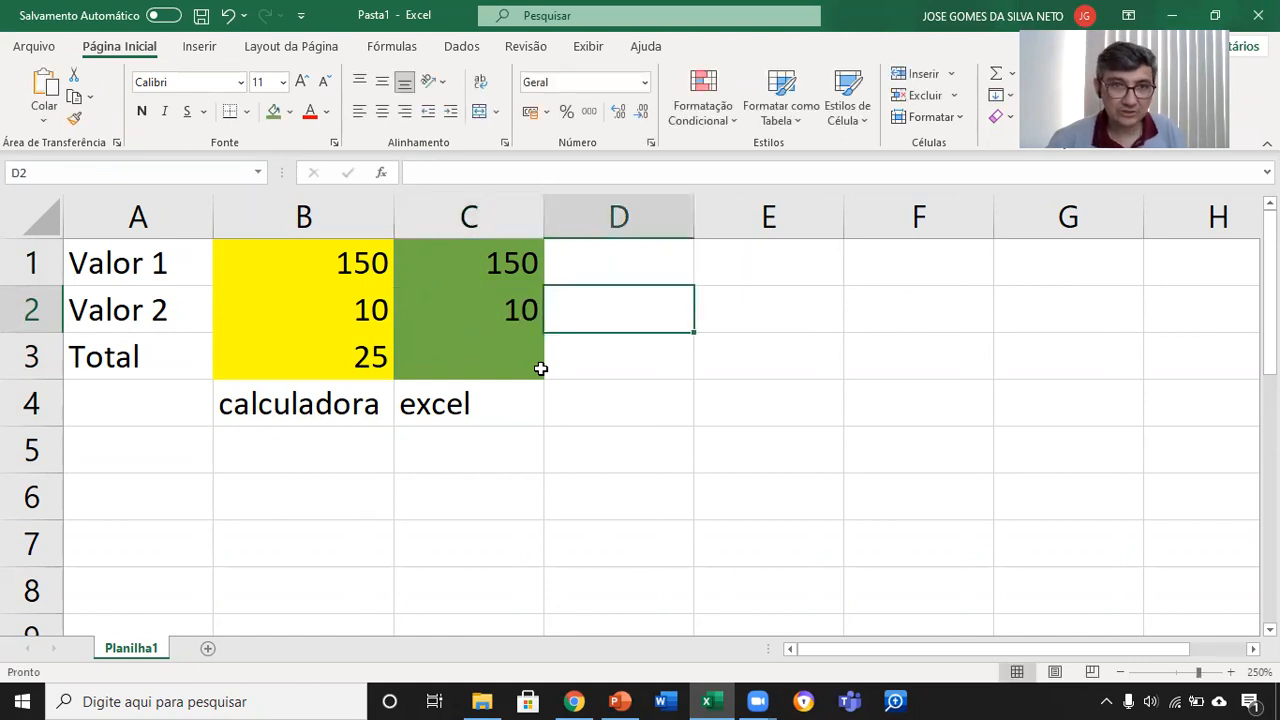
pyautogui.press('Return')
pyautogui.click(540, 368)
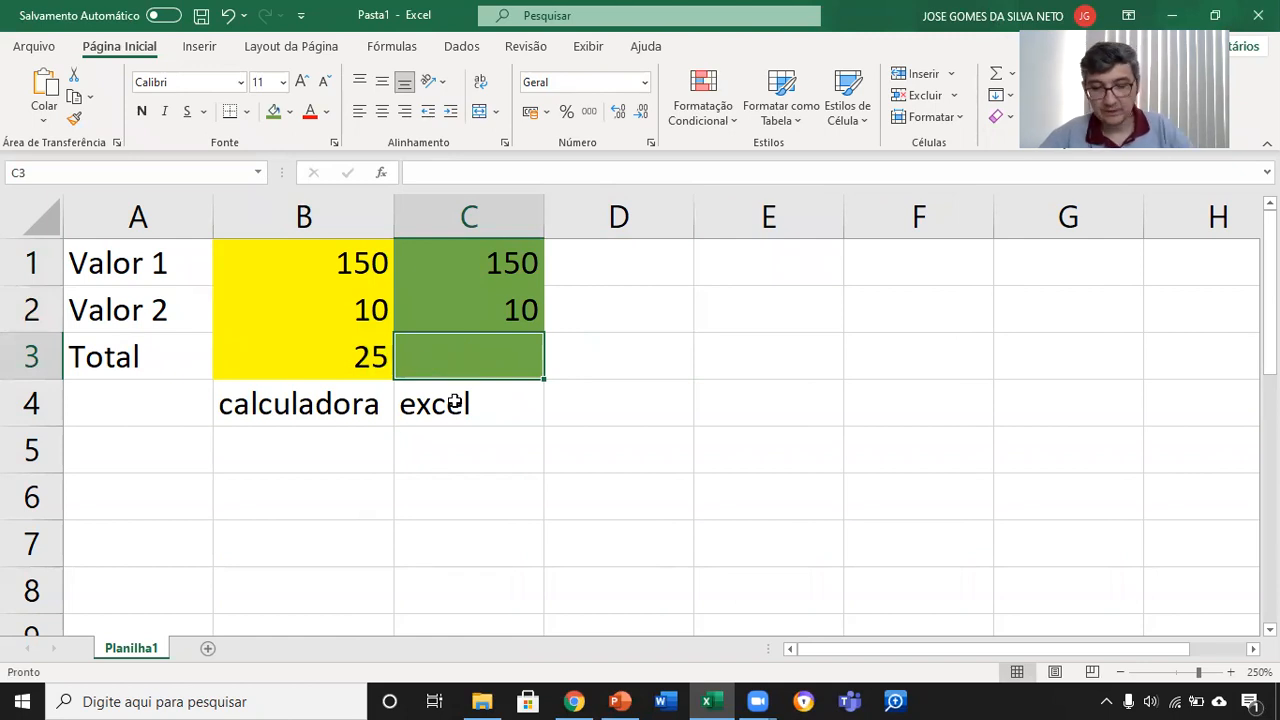
pyautogui.write('=')
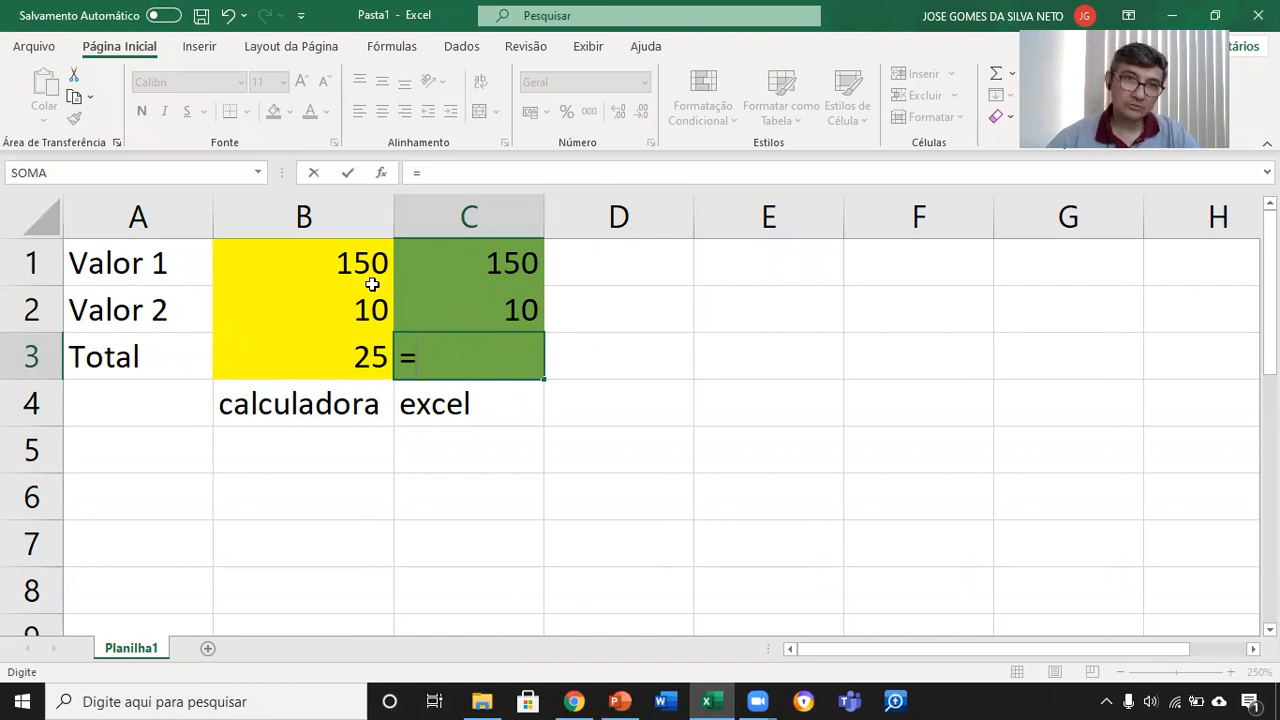
pyautogui.click(482, 261)
pyautogui.press('Escape')
# Step: Clear the values from cells C1 and C2 and set both cells to no fill
pyautogui.moveTo(523, 274); pyautogui.dragTo(523, 314)
pyautogui.press('Delete')
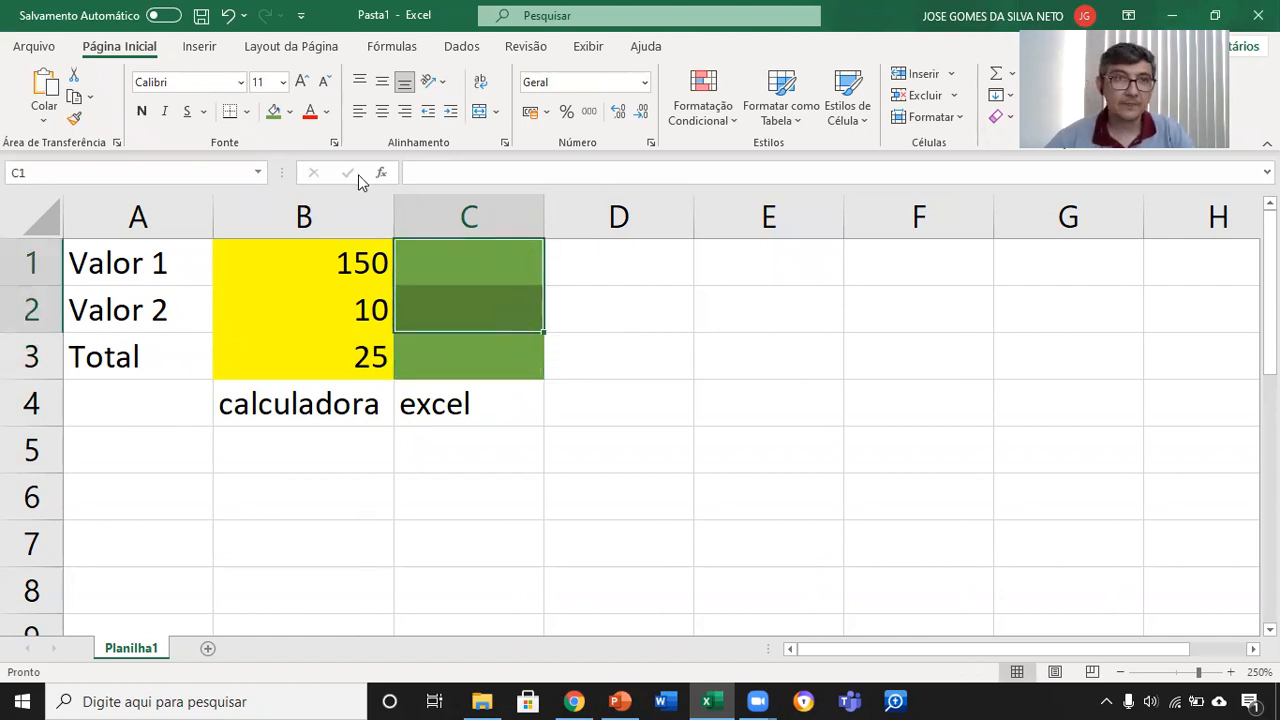
pyautogui.click(289, 111)
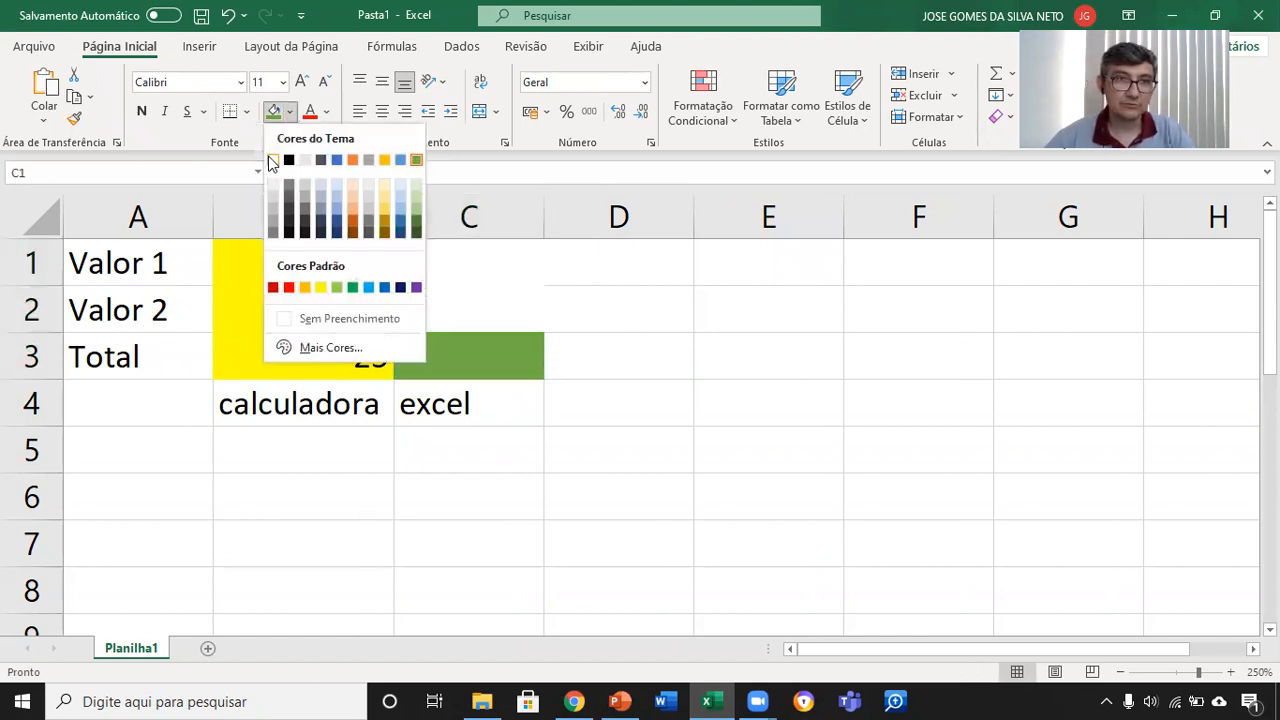
pyautogui.click(272, 161)
pyautogui.click(289, 113)
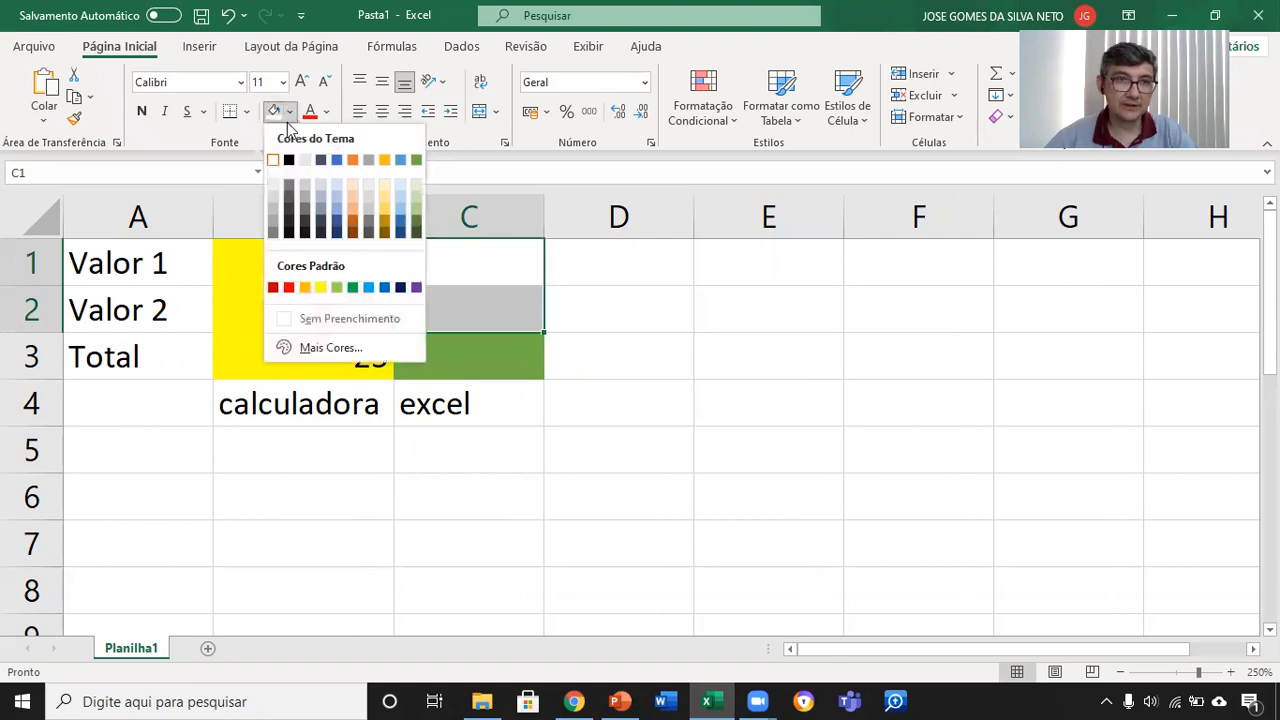
pyautogui.click(326, 320)
pyautogui.click(634, 396)
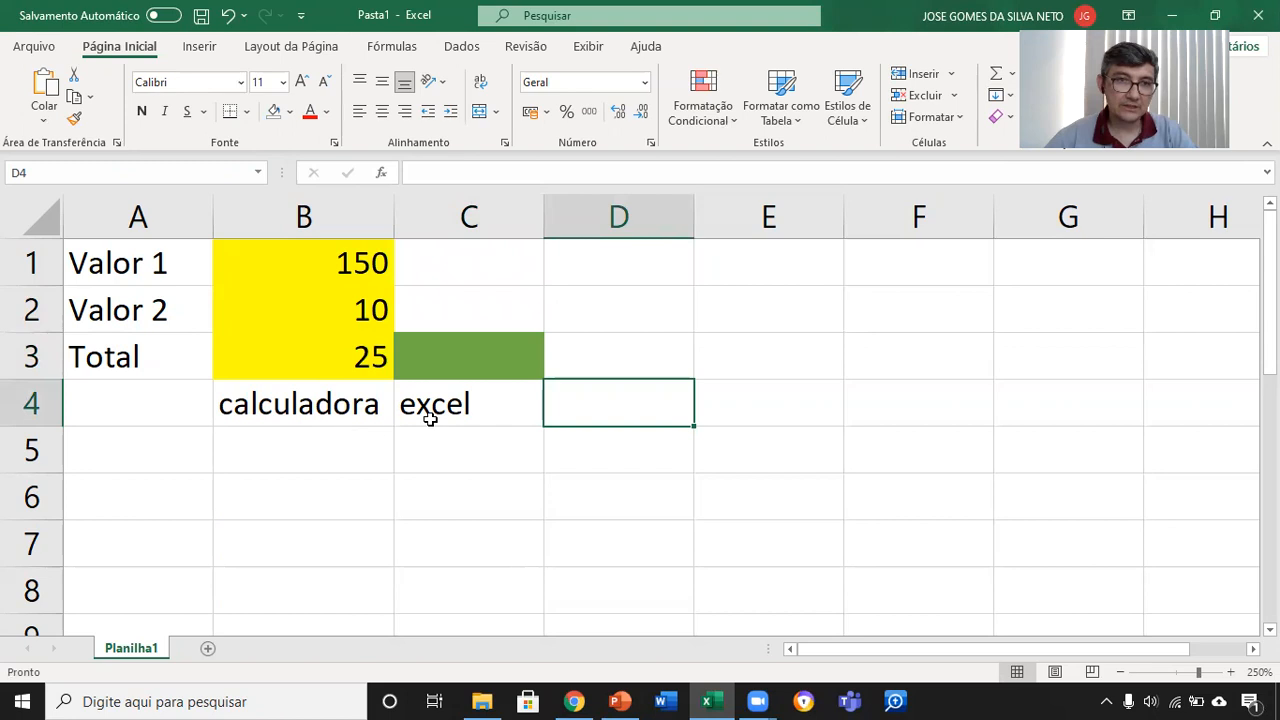
# Step: Enter the formula =b1+b2 in the green cell C3 to total Valor 1 and Valor 2 by cell address
pyautogui.click(460, 358)
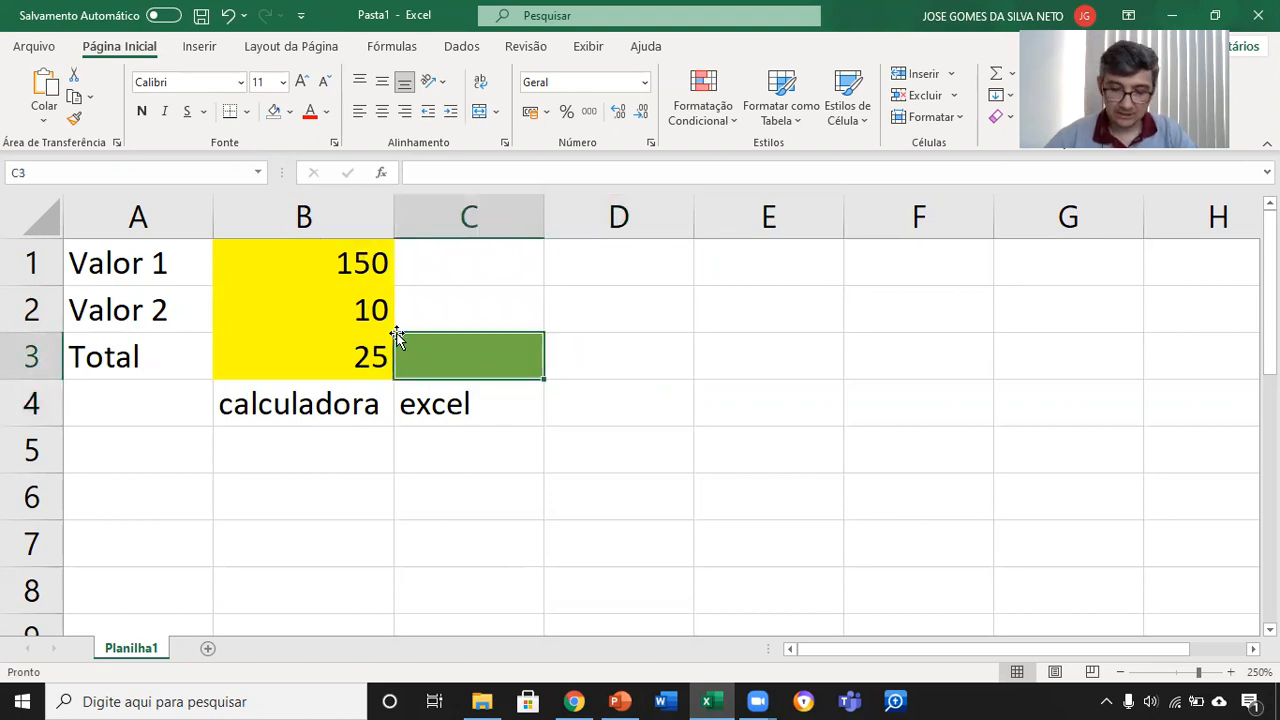
pyautogui.write('=')
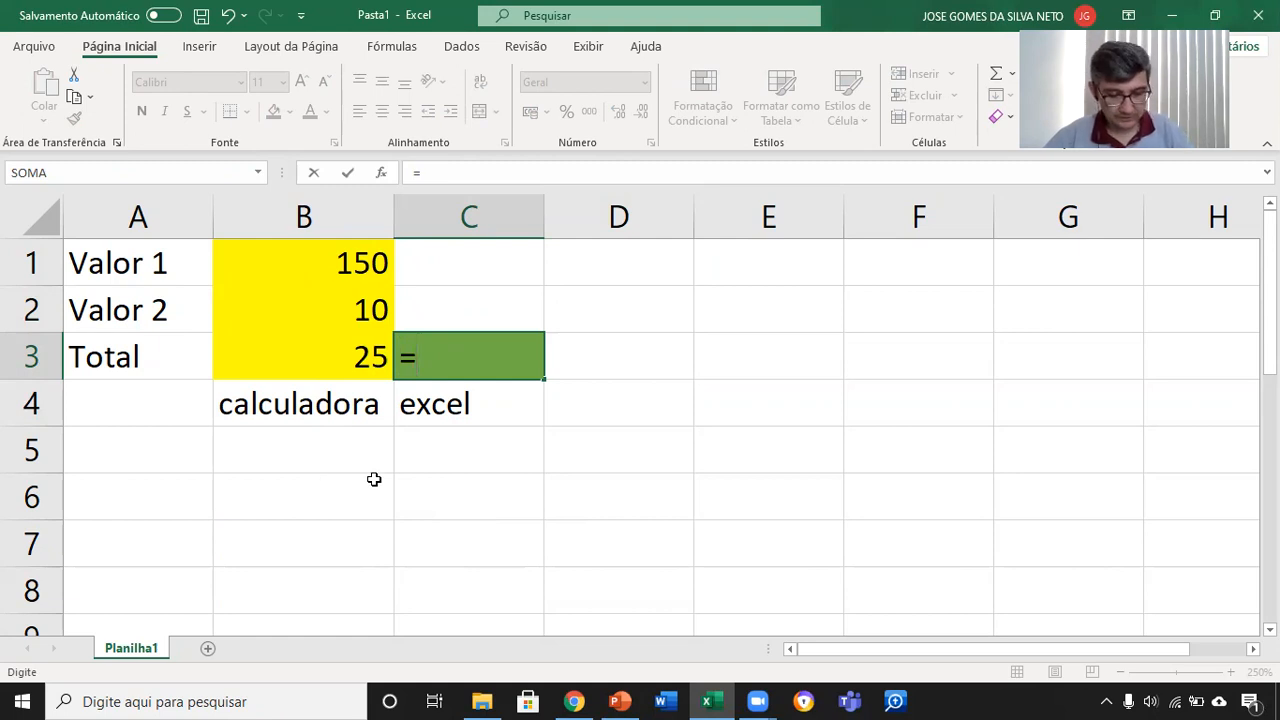
pyautogui.write('b1+')
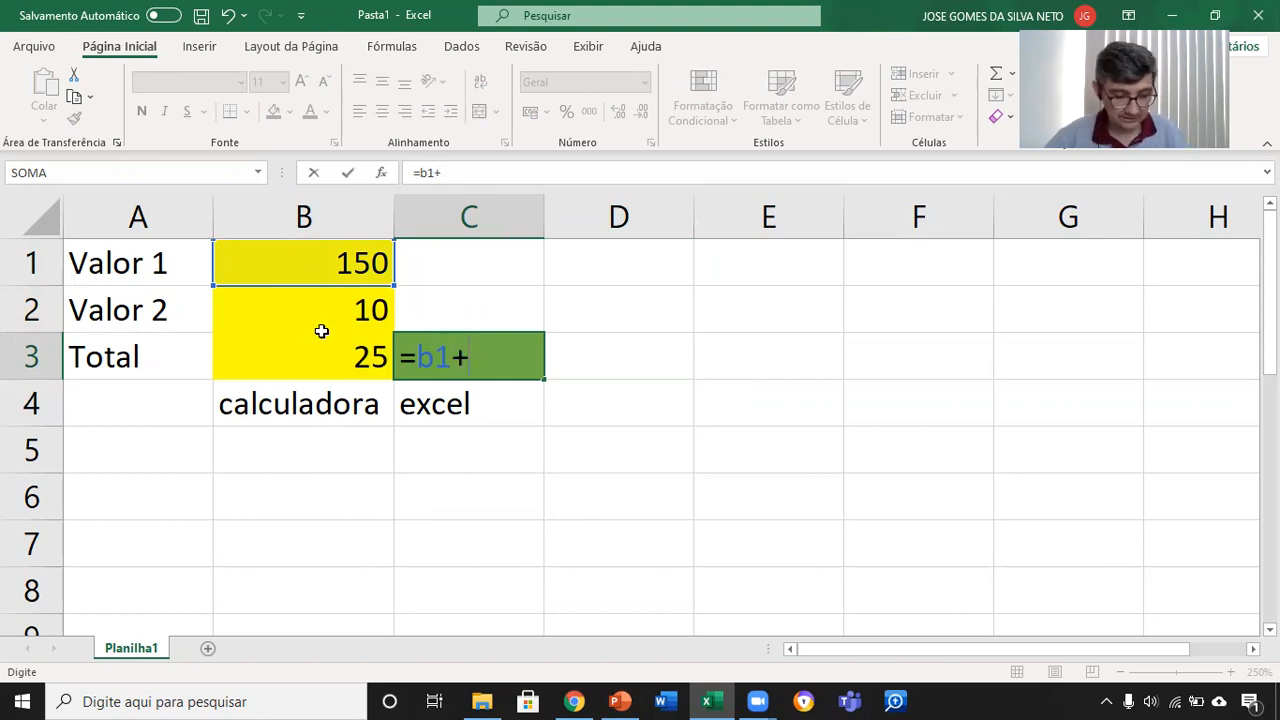
pyautogui.write('b2')
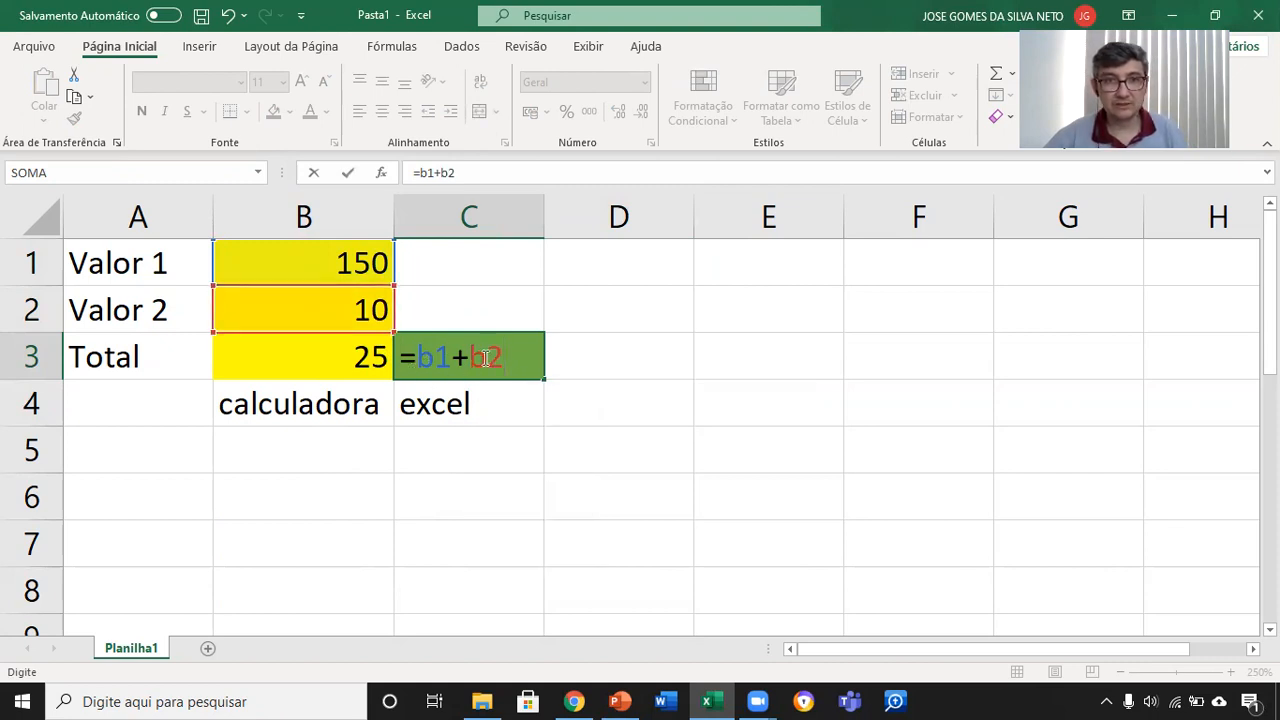
pyautogui.press('Return')
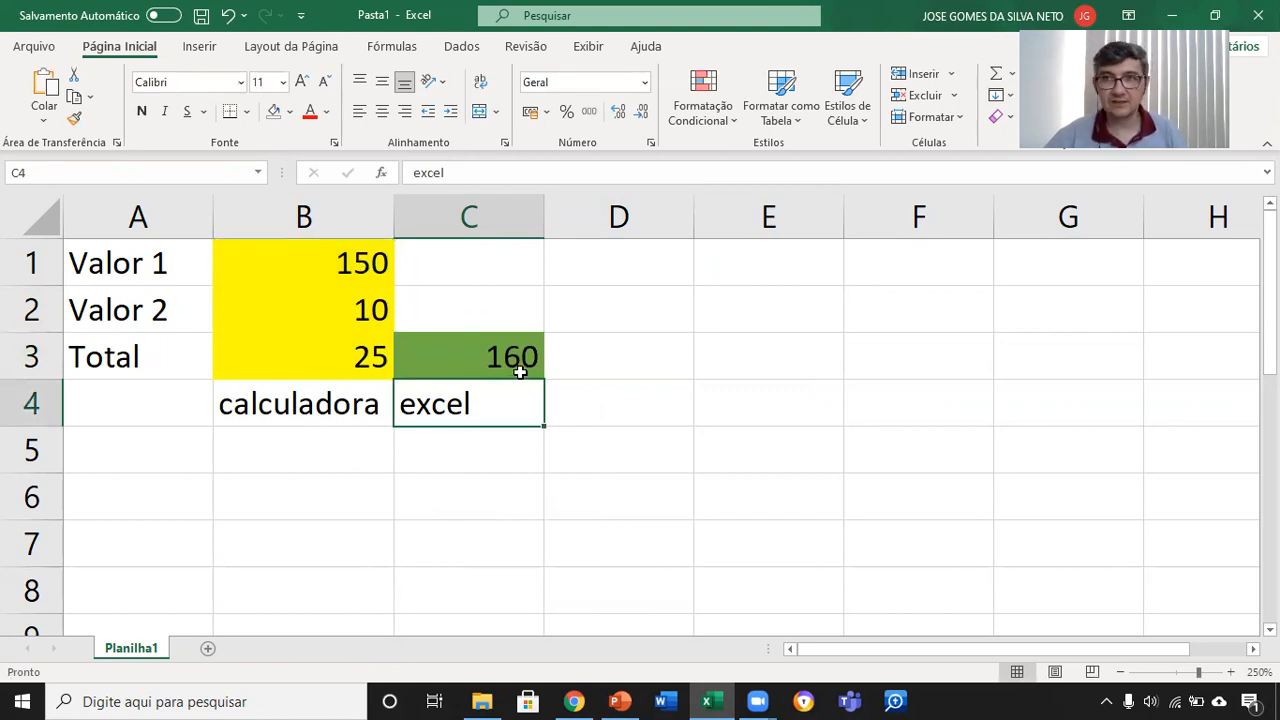
# Step: Test the linked total by setting Valor 1 in cell B1 first to 15 and finally to 25
pyautogui.click(376, 277)
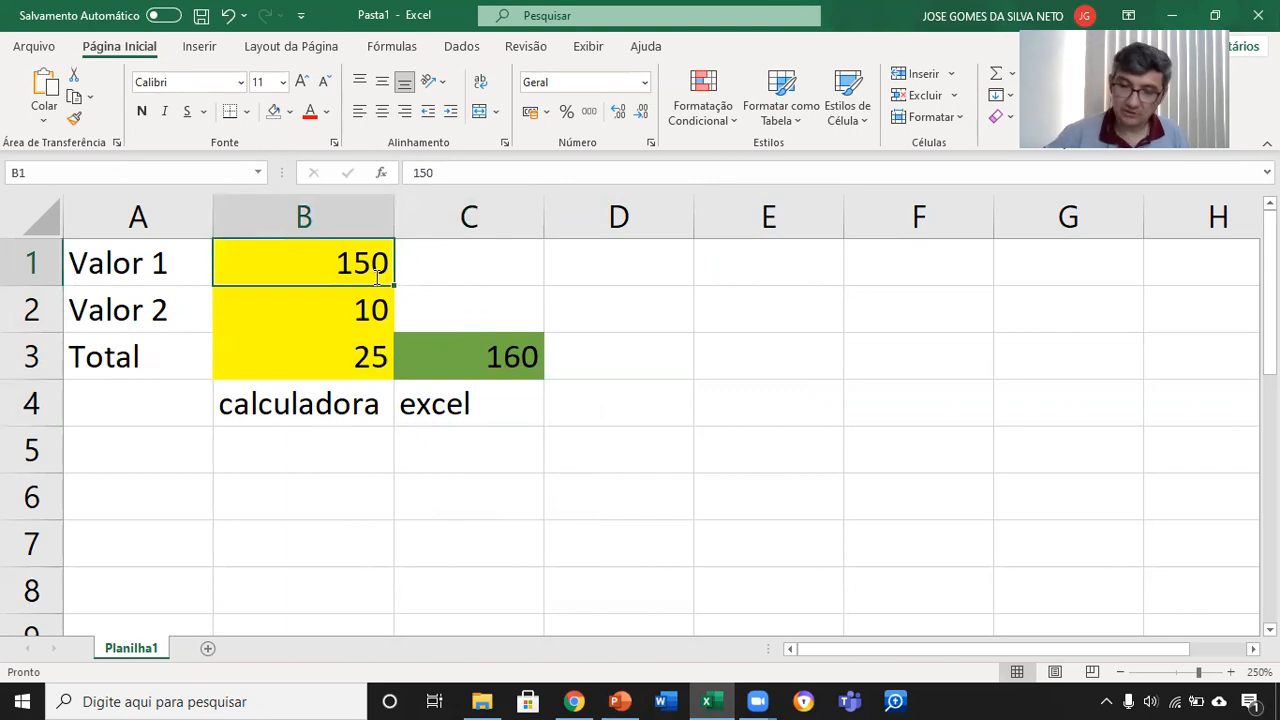
pyautogui.write('15')
pyautogui.press('Return')
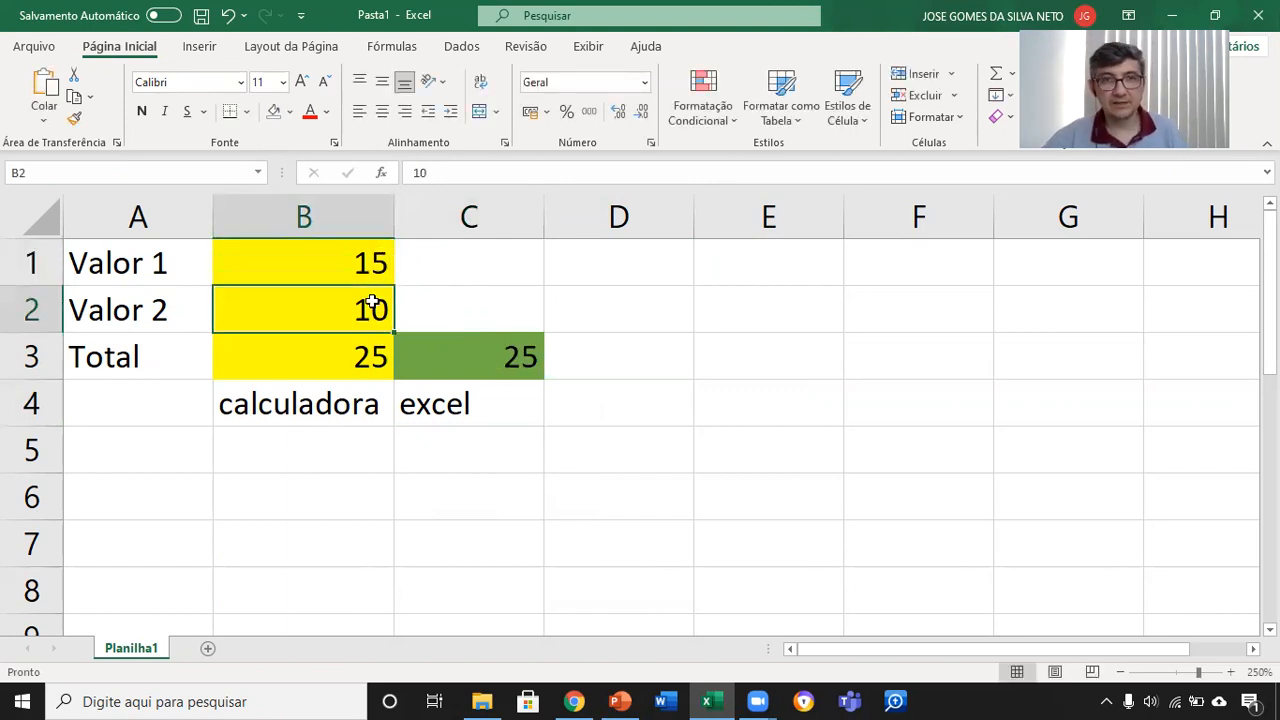
pyautogui.click(376, 263)
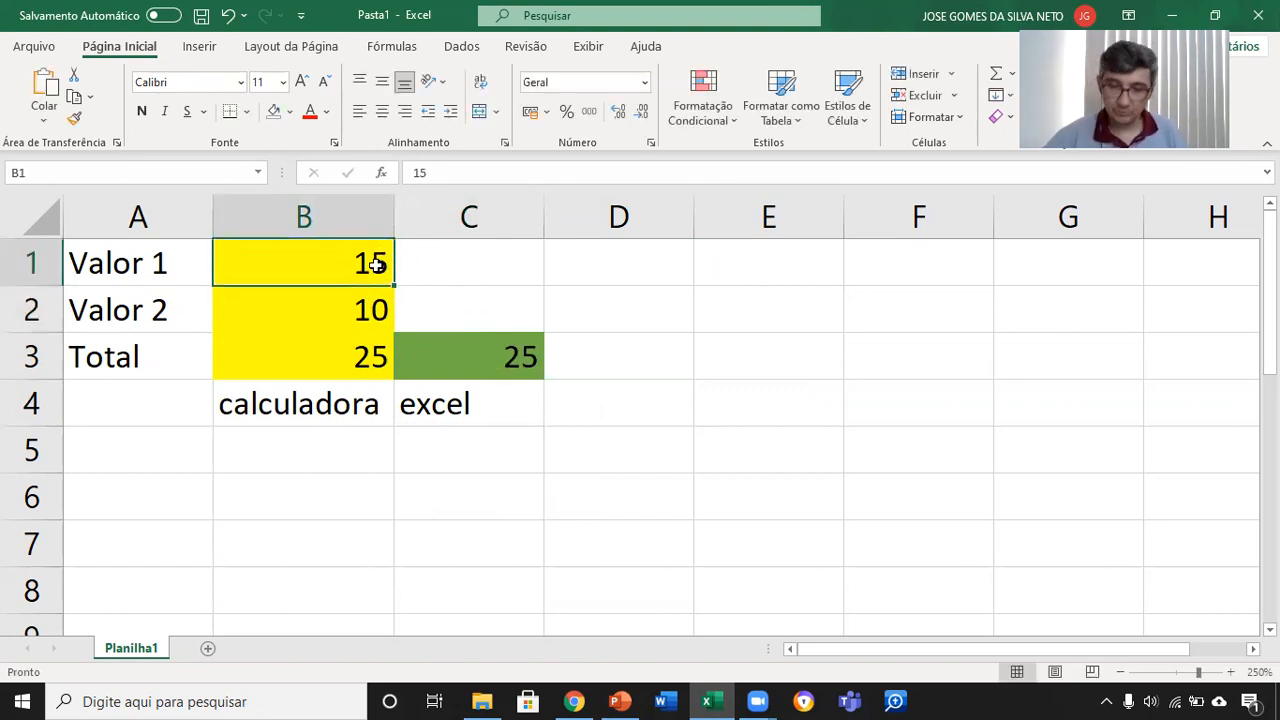
pyautogui.write('25')
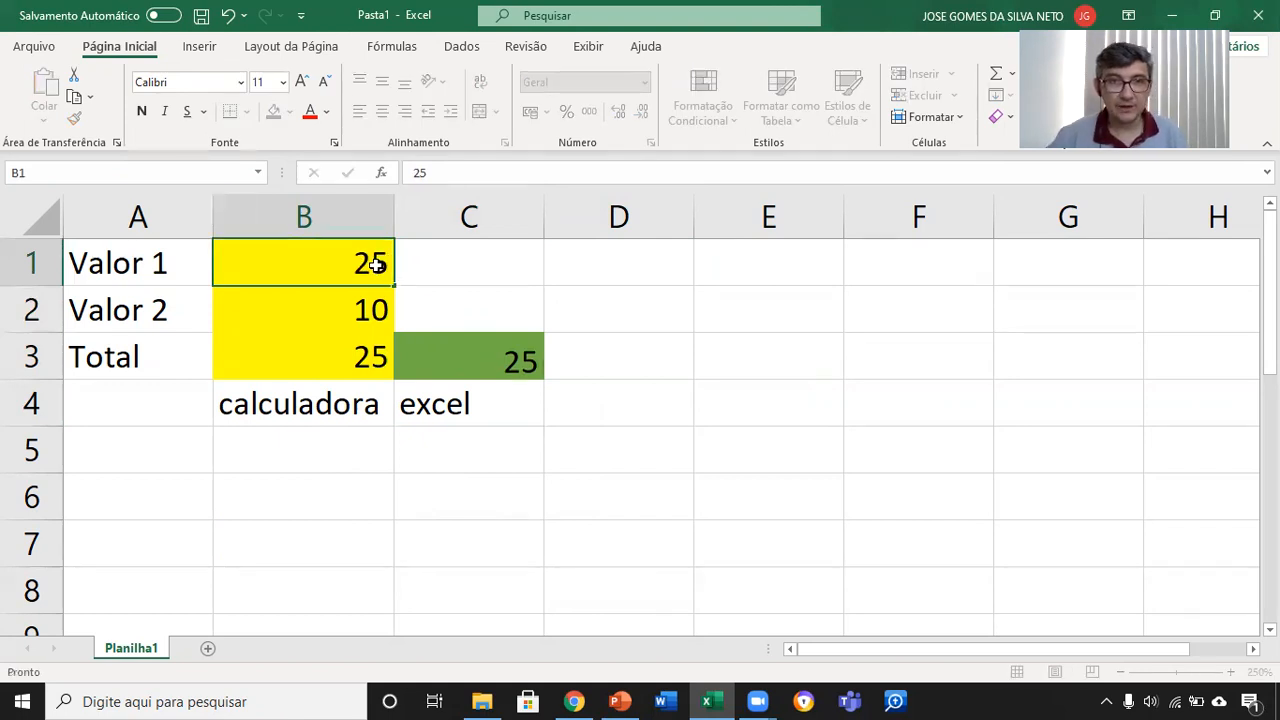
pyautogui.press('Return')
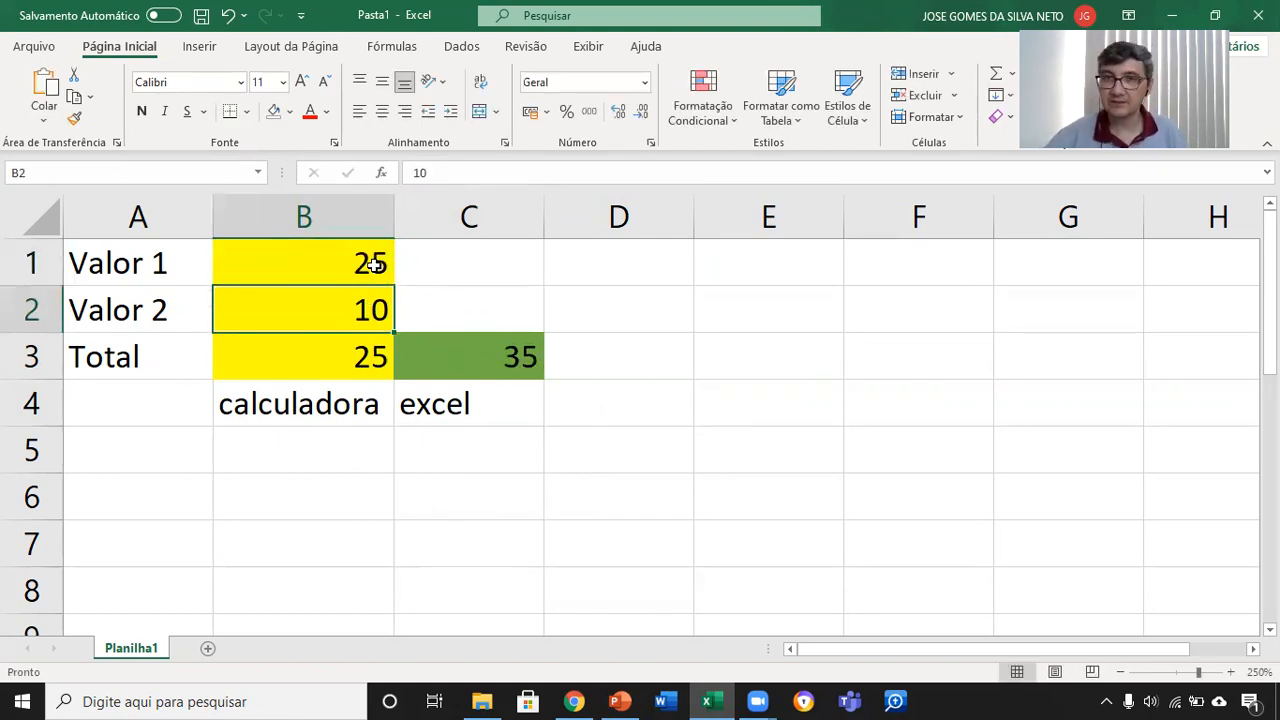
# Step: Compare the fixed-number formula in cell B3 with the cell-reference formula in cell C3
pyautogui.click(360, 353)
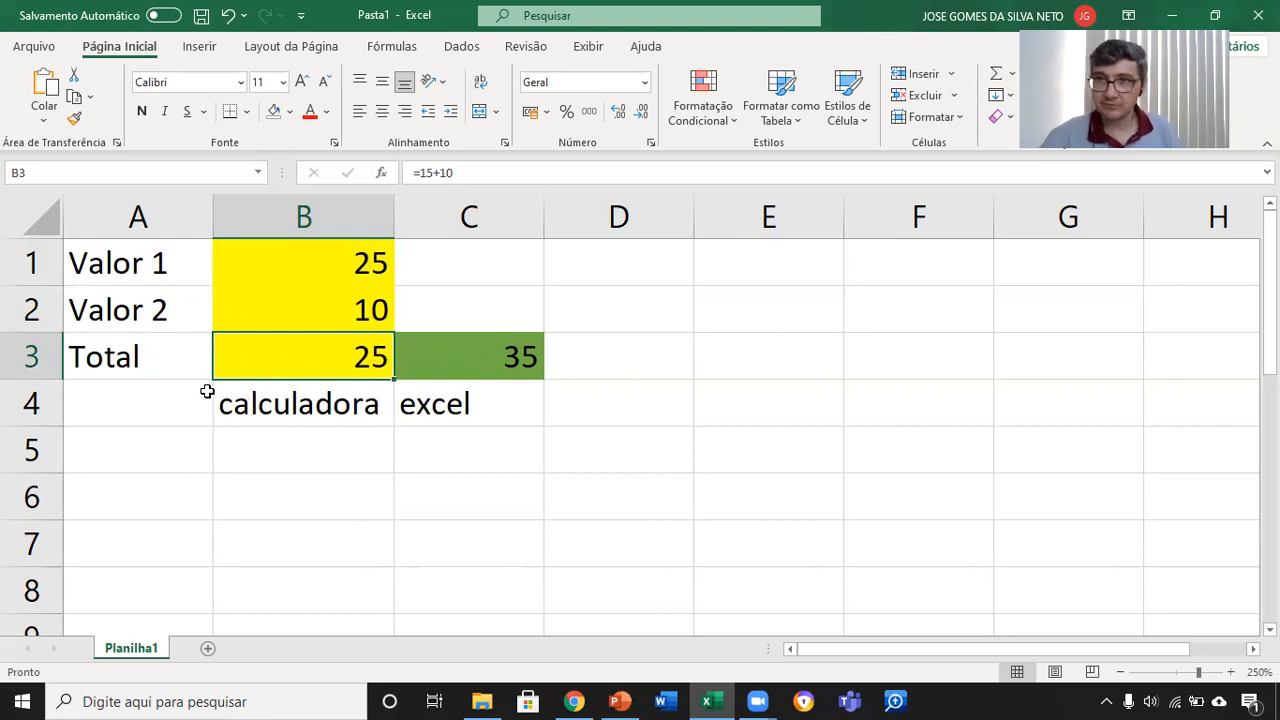
pyautogui.doubleClick(334, 354)
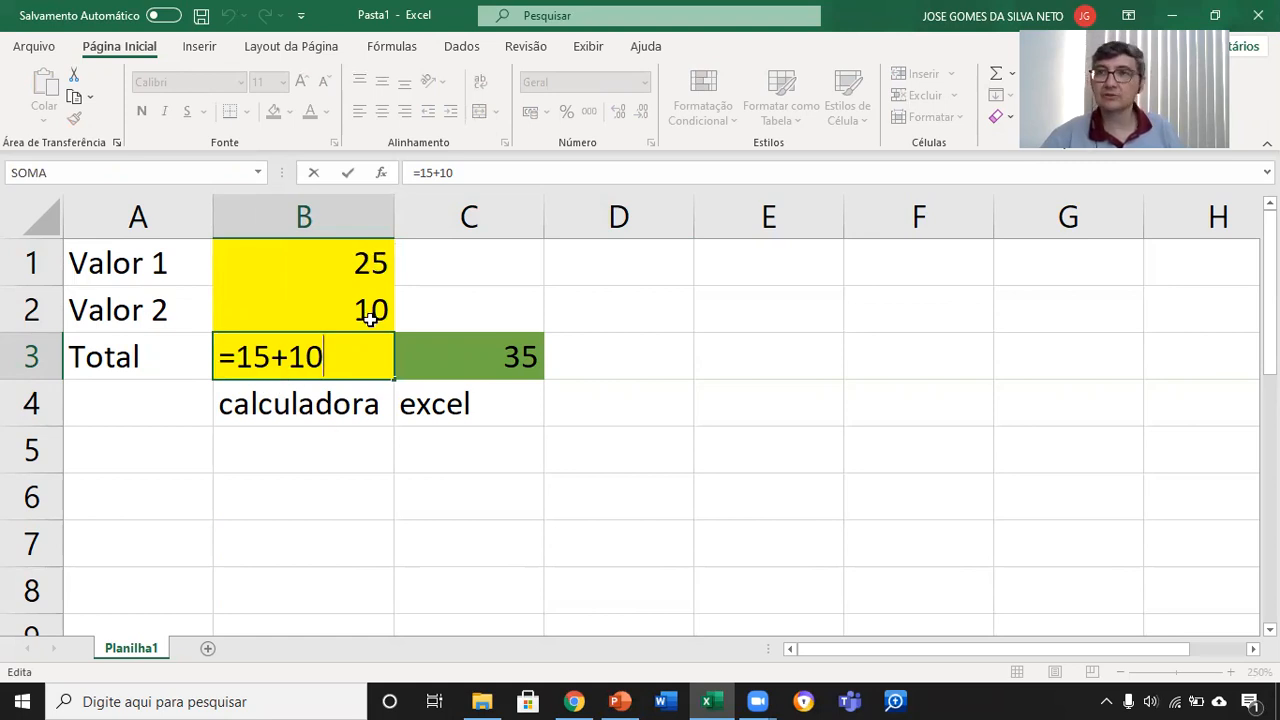
pyautogui.doubleClick(503, 357)
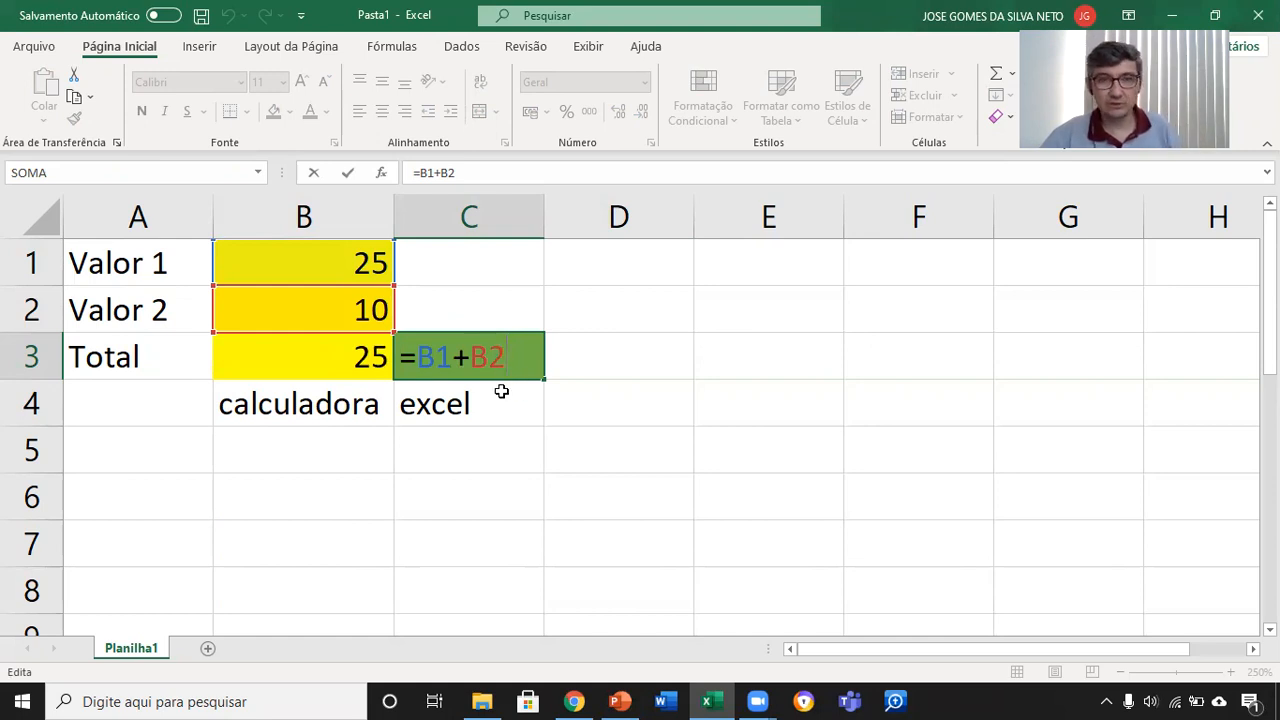
pyautogui.hotkey('ctrl', 'Return')
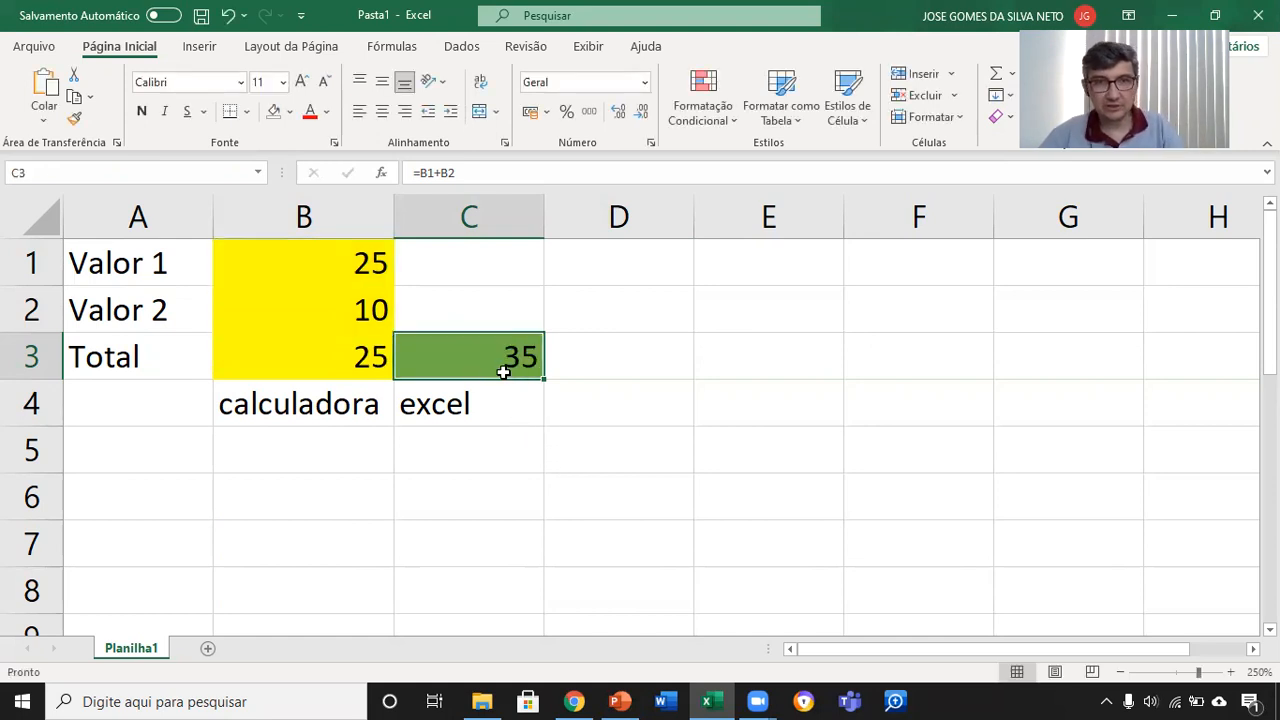
# Step: Re-enter the total formula =b1+b2 in the green cell C3 by writing out both cell addresses
pyautogui.write('=b1+b2')
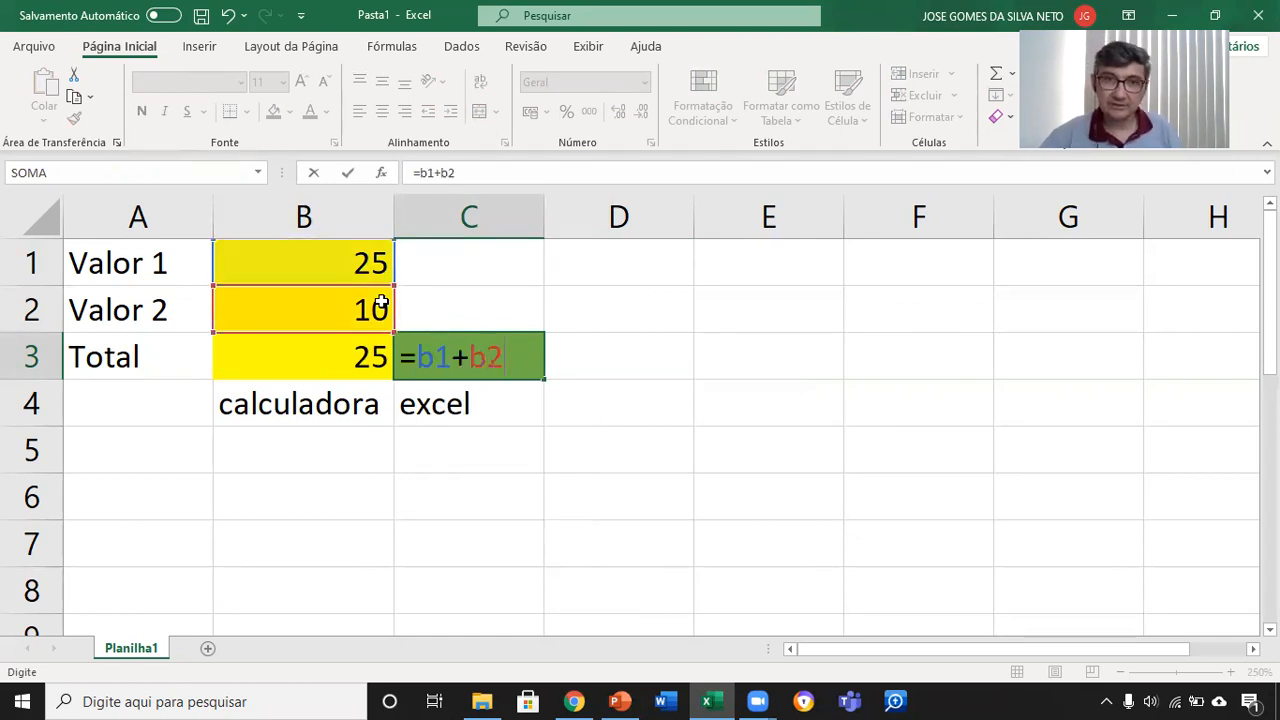
pyautogui.press('Return')
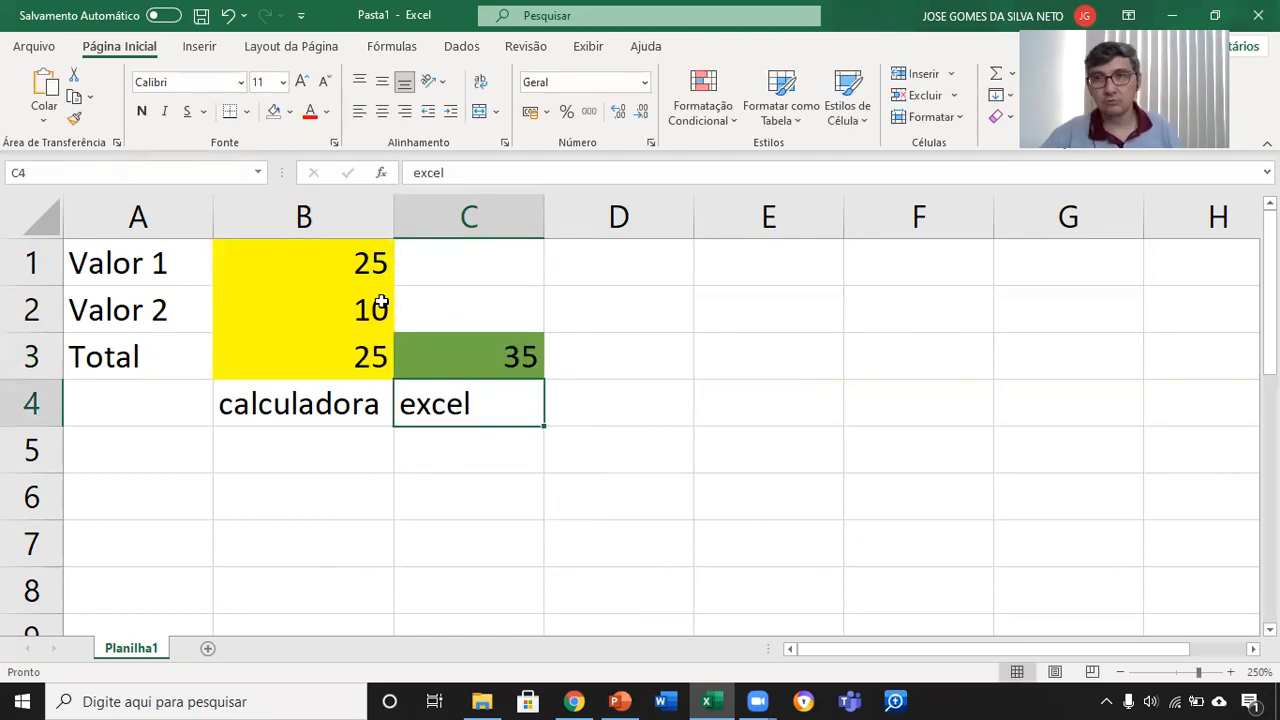
# Step: Clear cell C3 and rebuild its formula =B1+B2 by picking the Valor 1 and Valor 2 cells as references
pyautogui.click(507, 355)
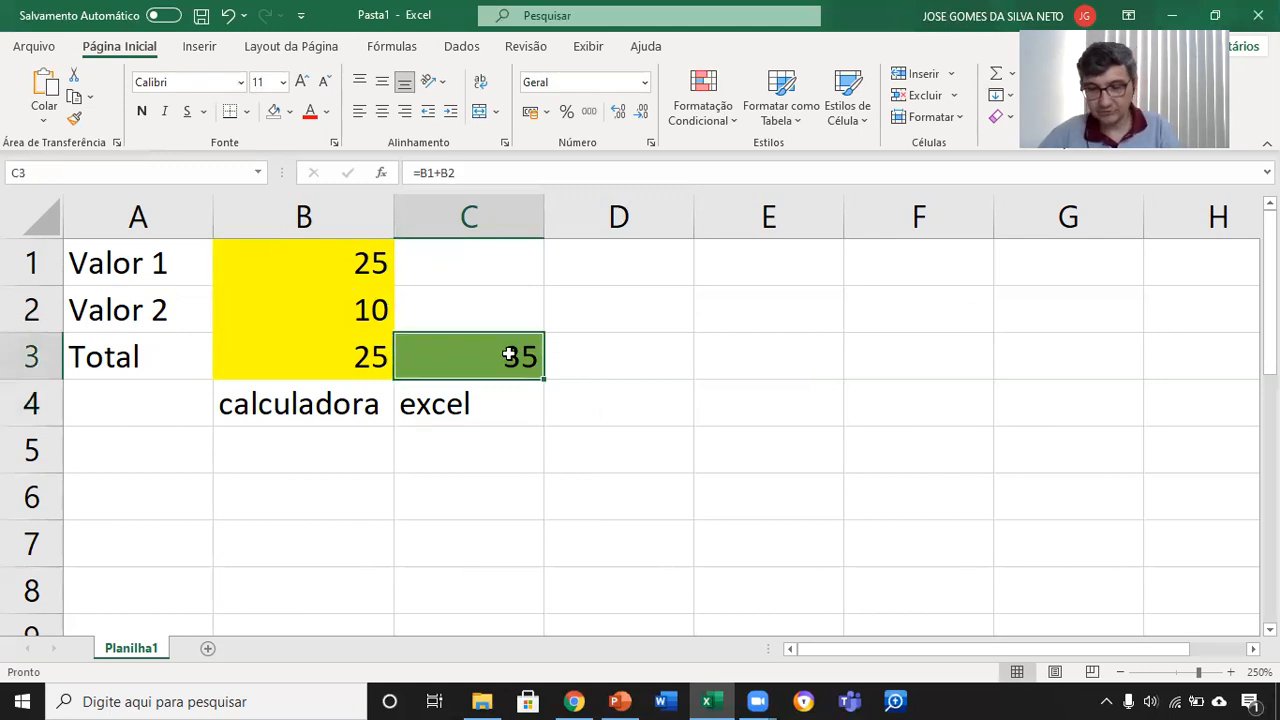
pyautogui.press('Delete')
pyautogui.write('=')
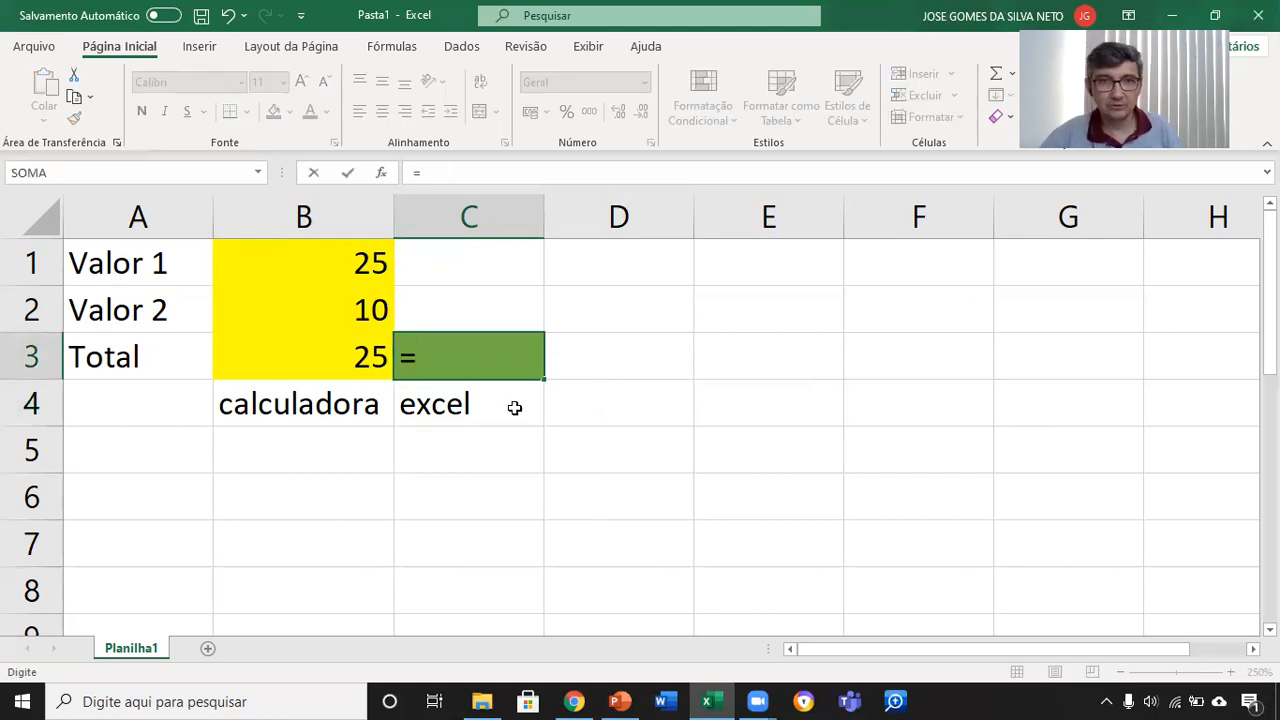
pyautogui.click(370, 263)
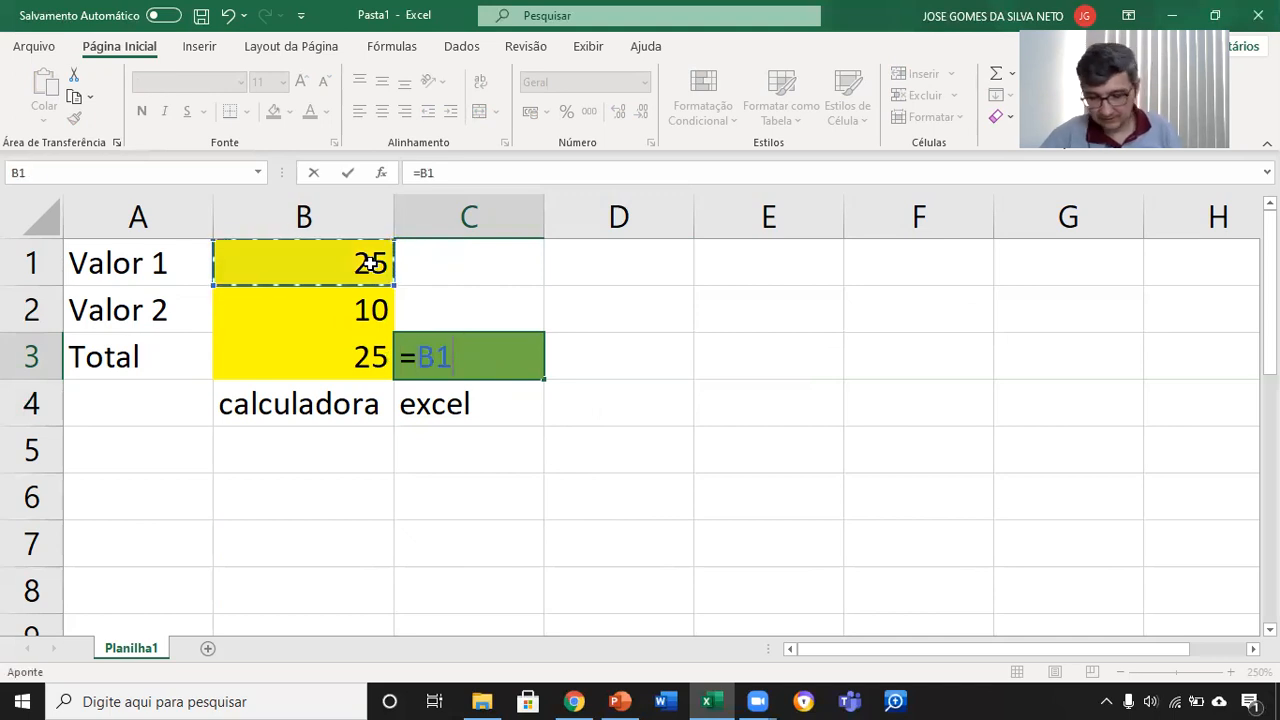
pyautogui.write('+')
pyautogui.click(376, 302)
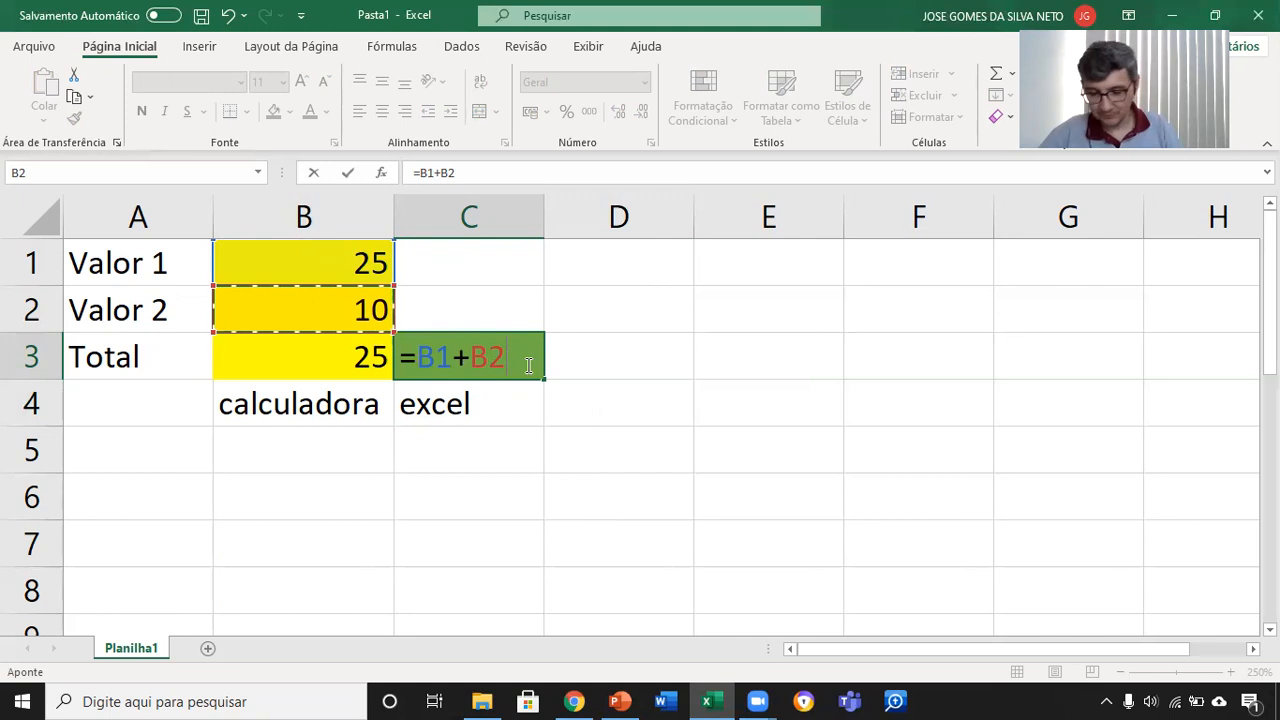
pyautogui.press('Return')
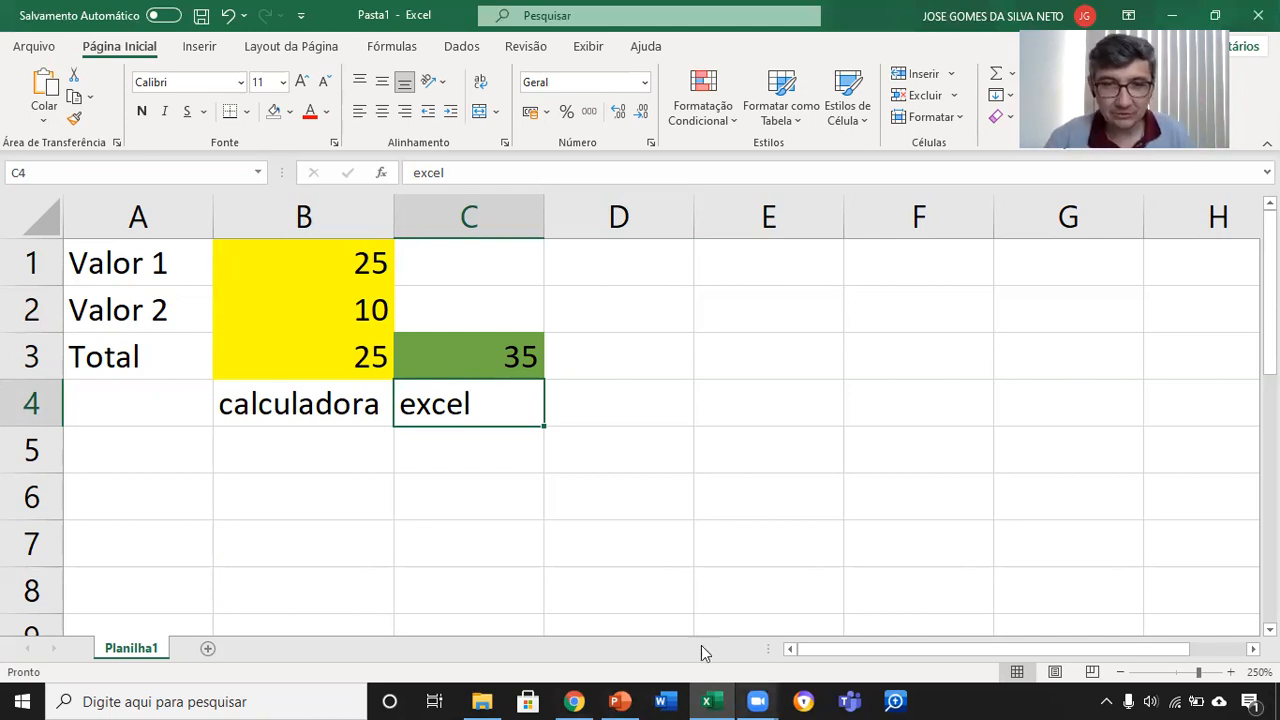
# Step: Switch to PowerPoint and present the "CONCEITO DE ENDEREÇAMENTO" and "CÉLULA" slides, ending the slide show on the latter
pyautogui.click(620, 701)
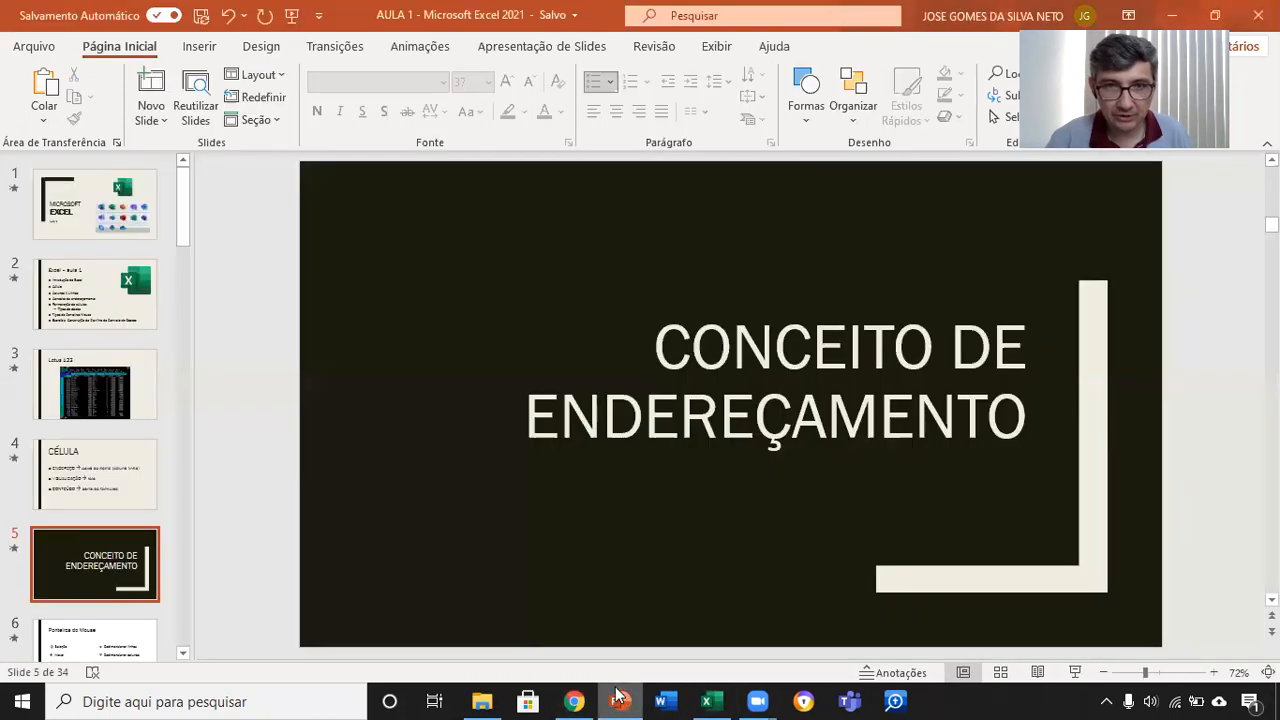
pyautogui.click(1075, 671)
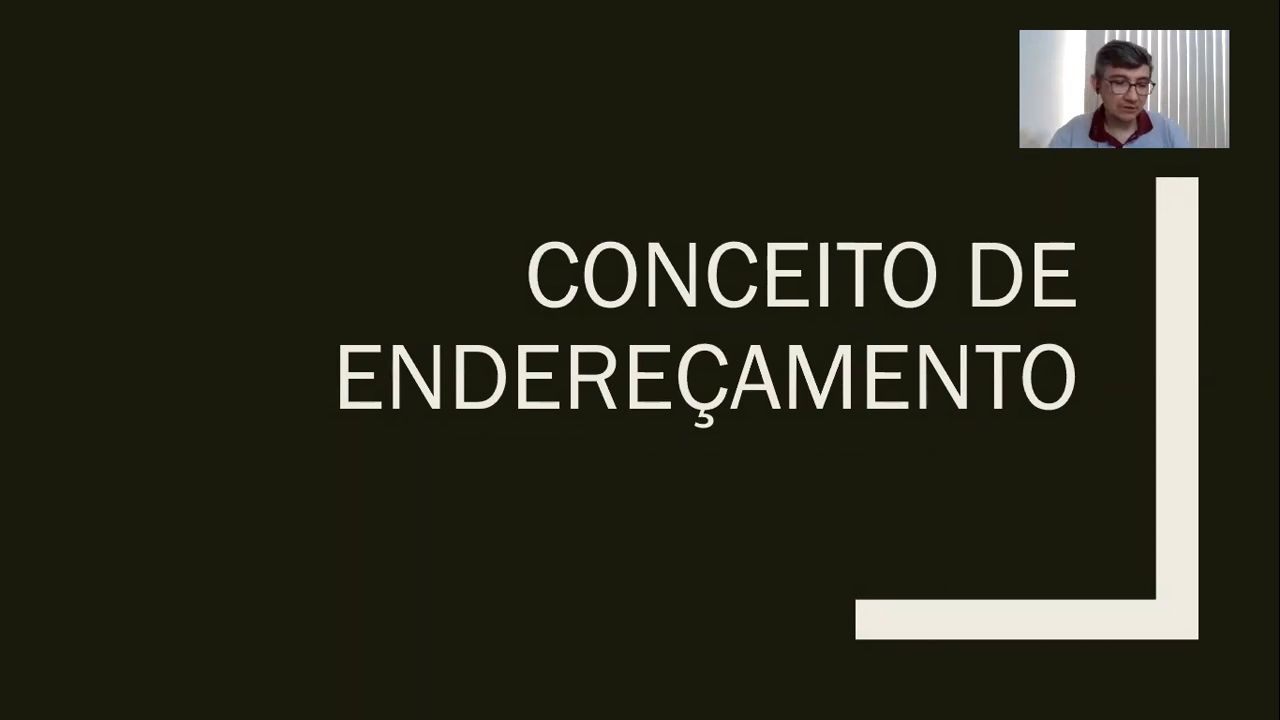
pyautogui.press('Right')
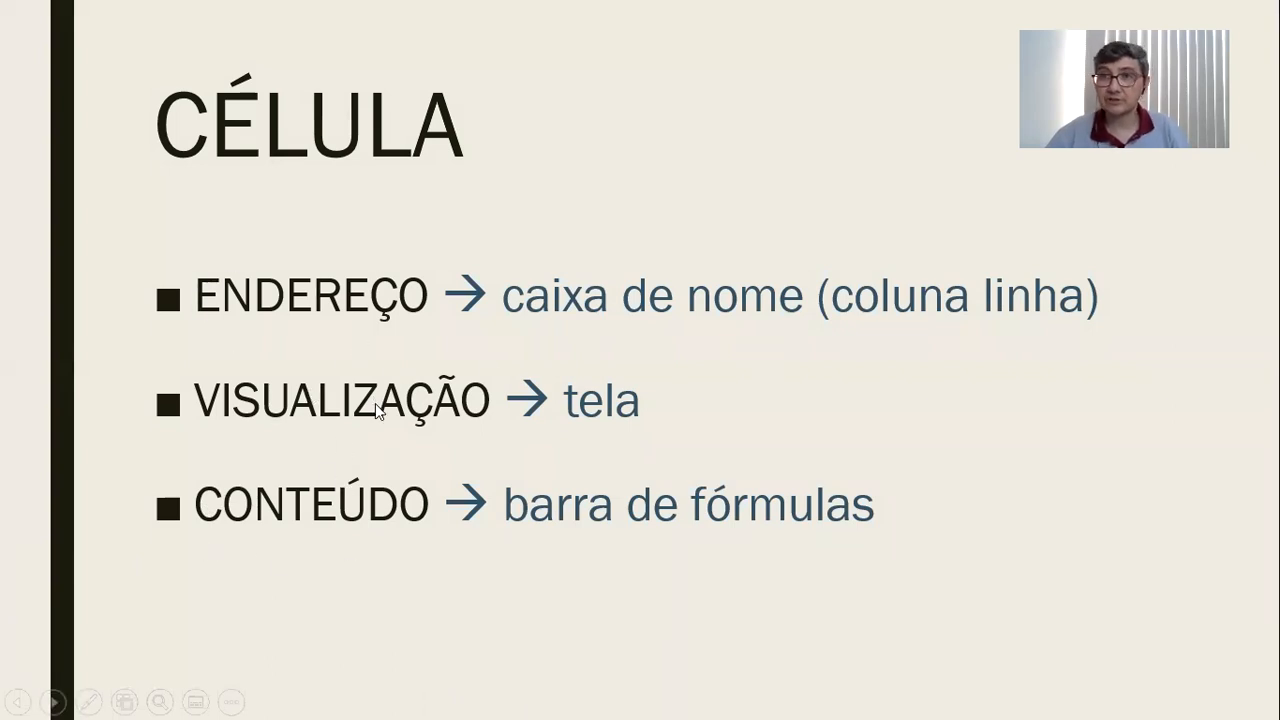
pyautogui.press('Escape')
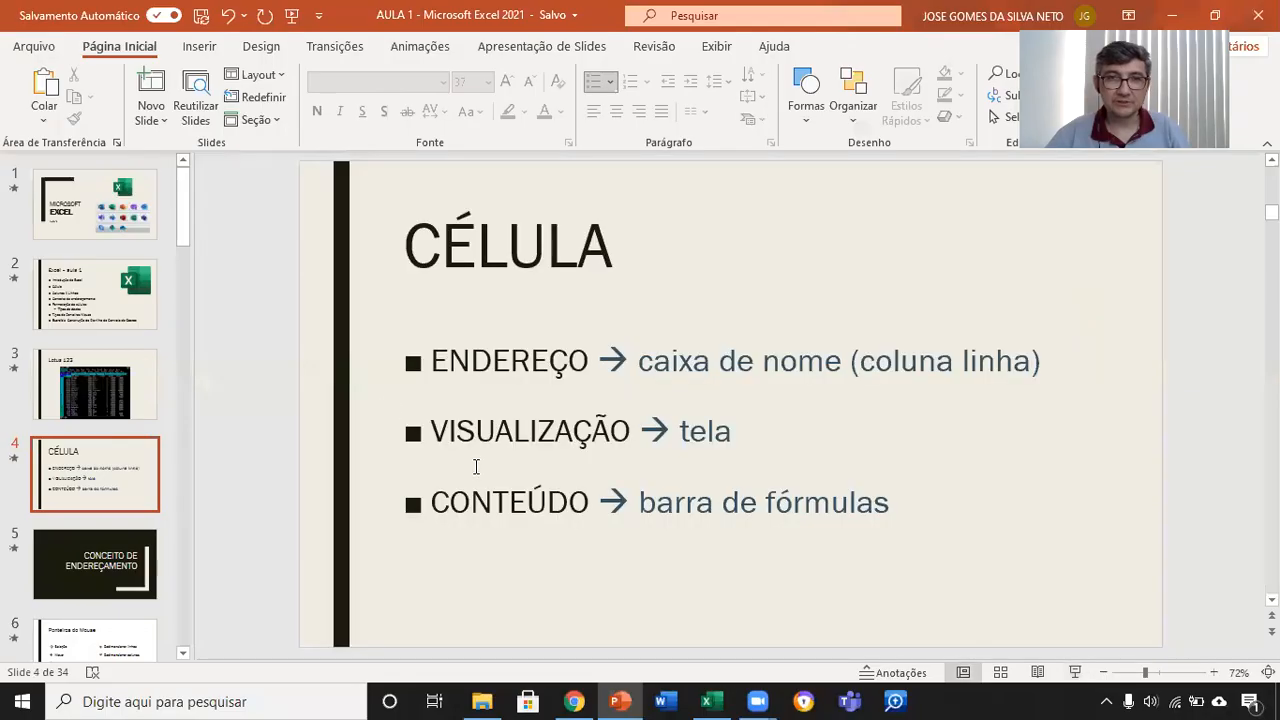
# Step: Switch to Excel and compare the displayed value and the content of cells B1 and C3, including the cells referenced by C3's formula
pyautogui.click(714, 699)
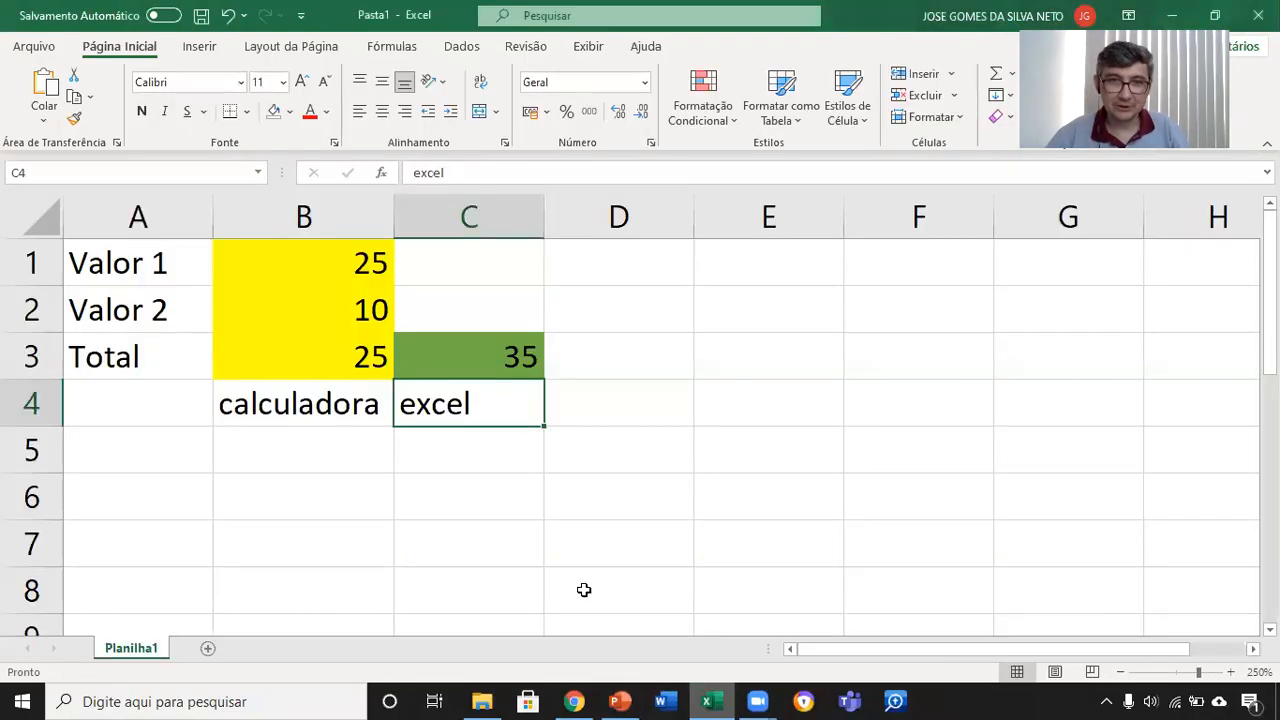
pyautogui.click(491, 350)
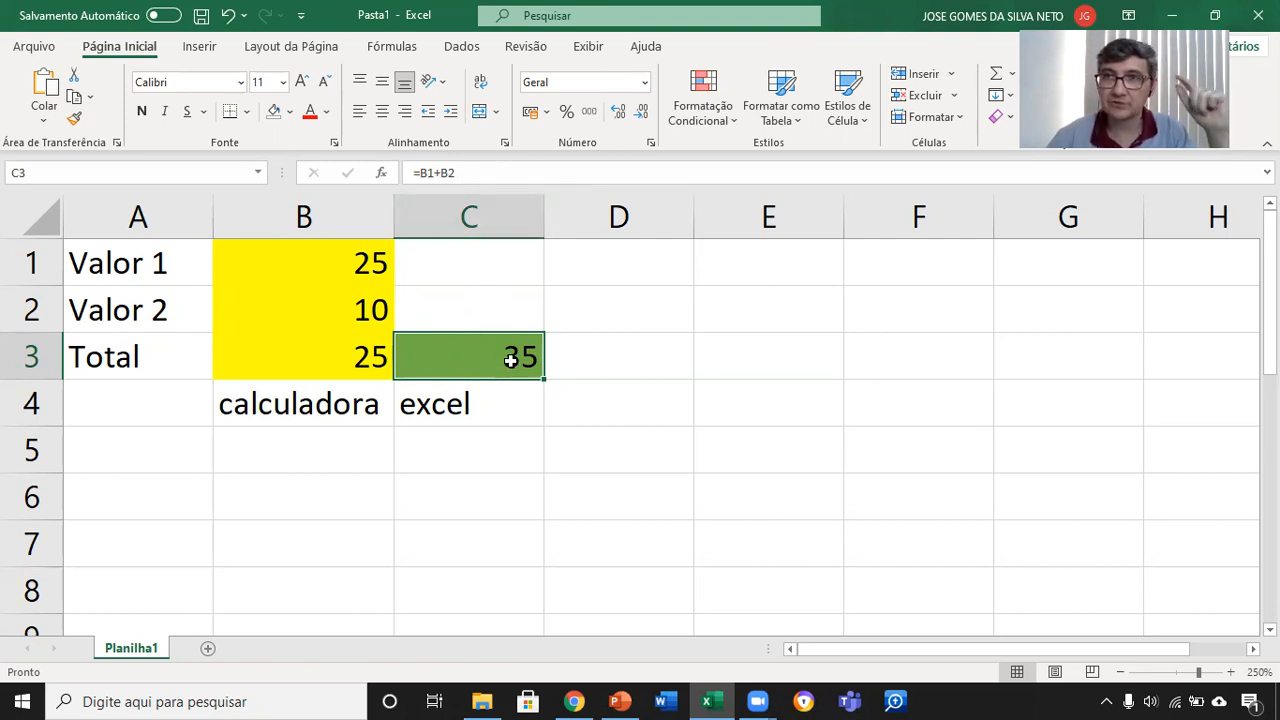
pyautogui.click(362, 264)
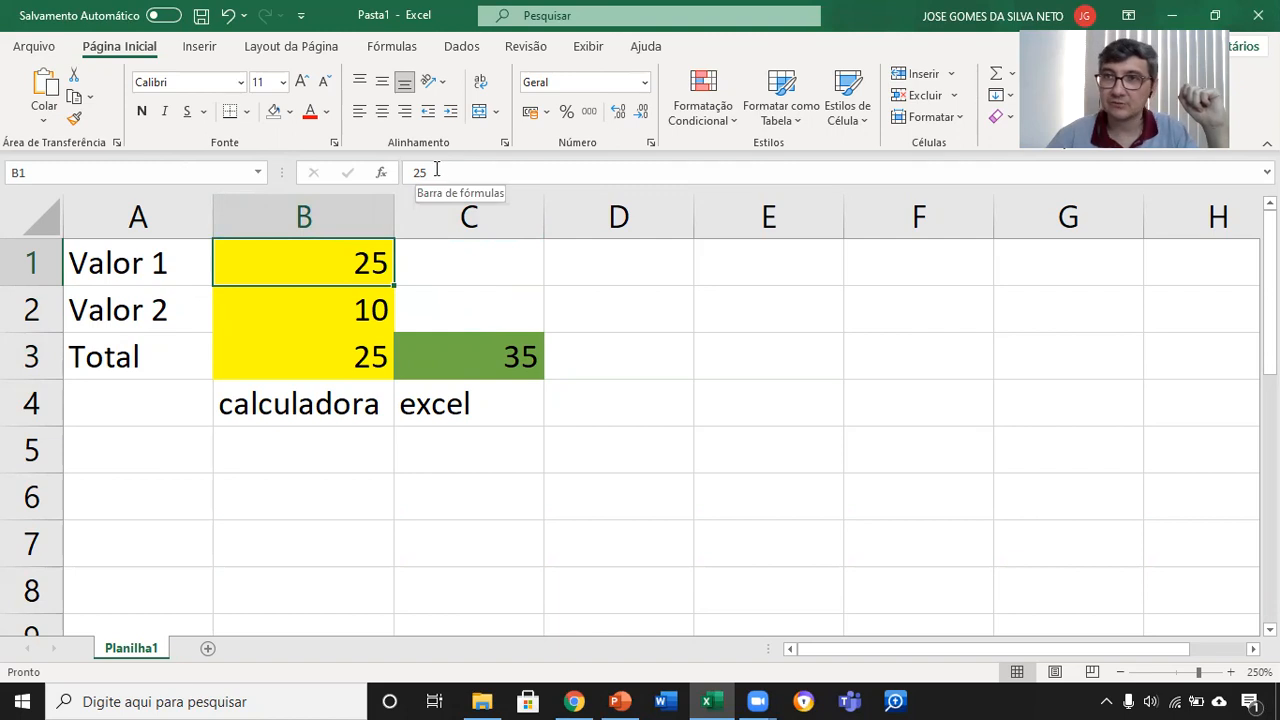
pyautogui.click(485, 356)
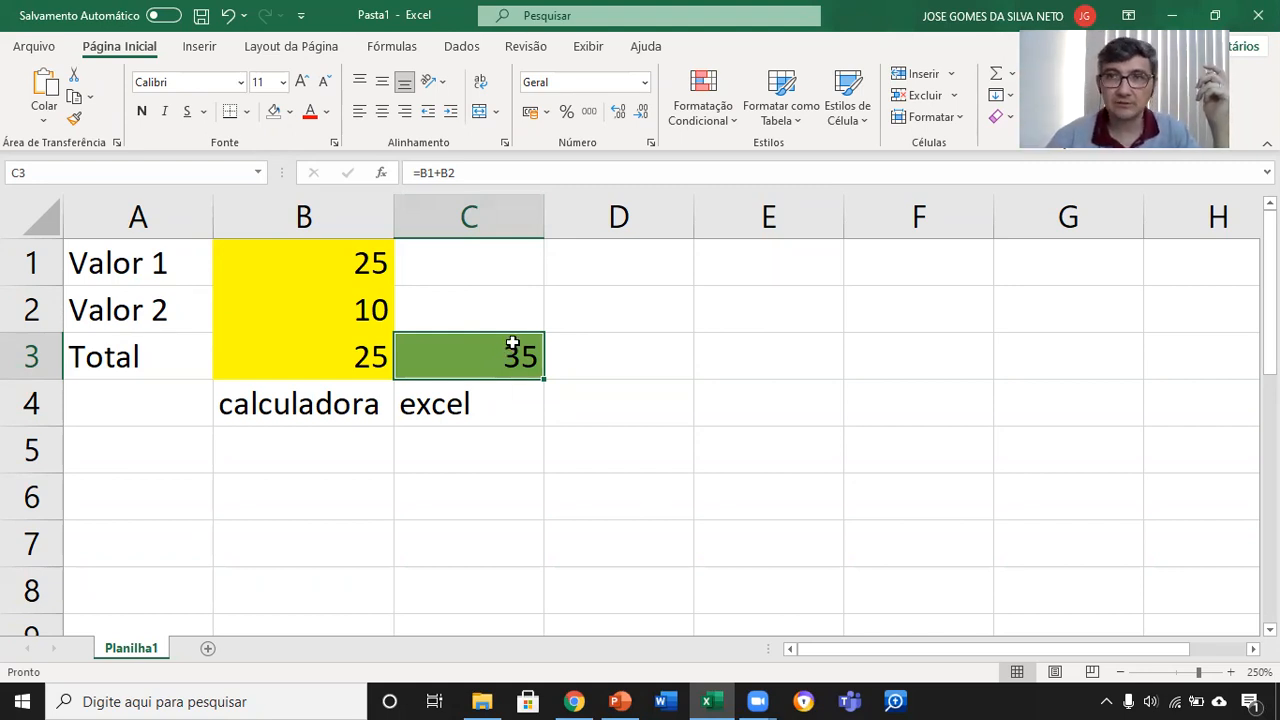
pyautogui.click(1082, 544)
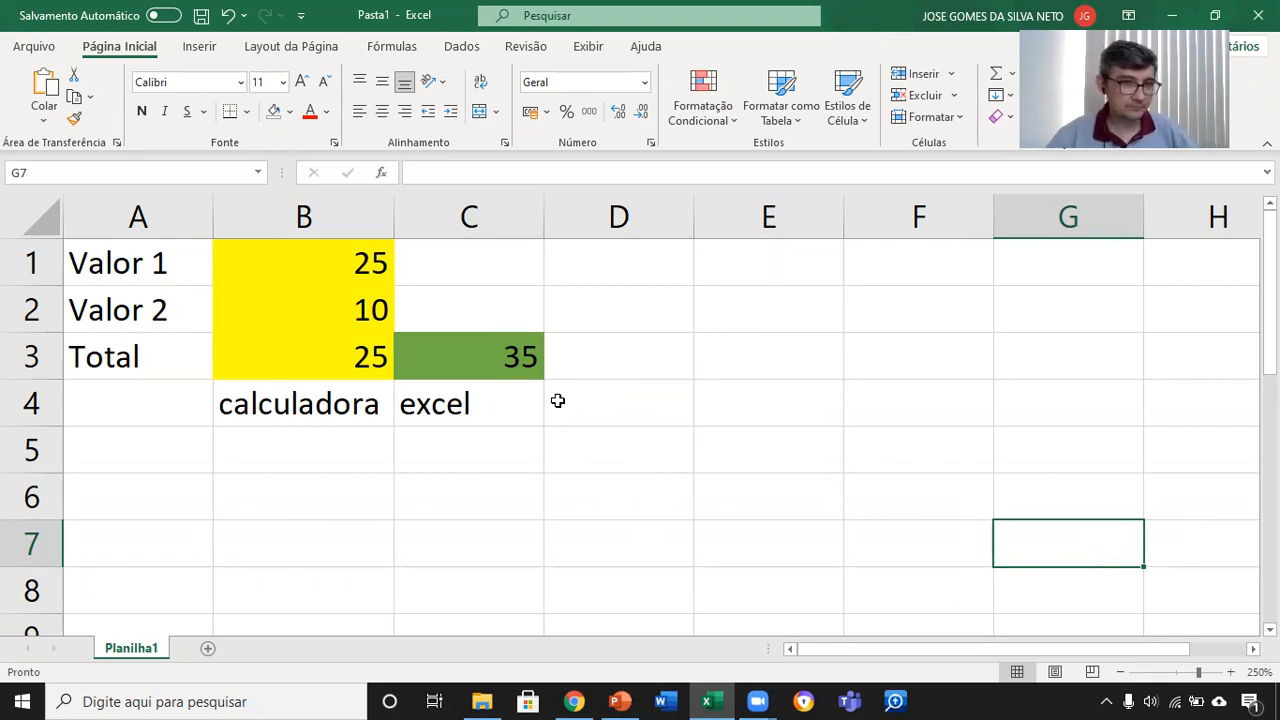
pyautogui.click(503, 362)
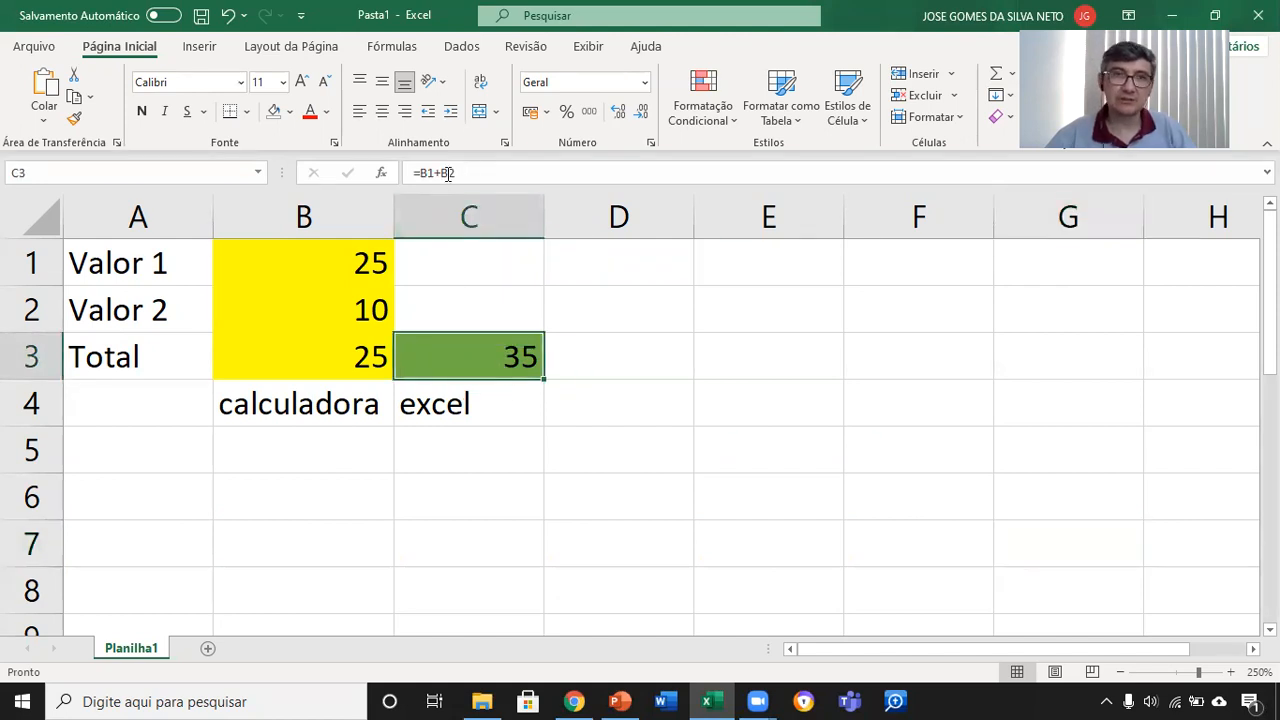
pyautogui.doubleClick(511, 354)
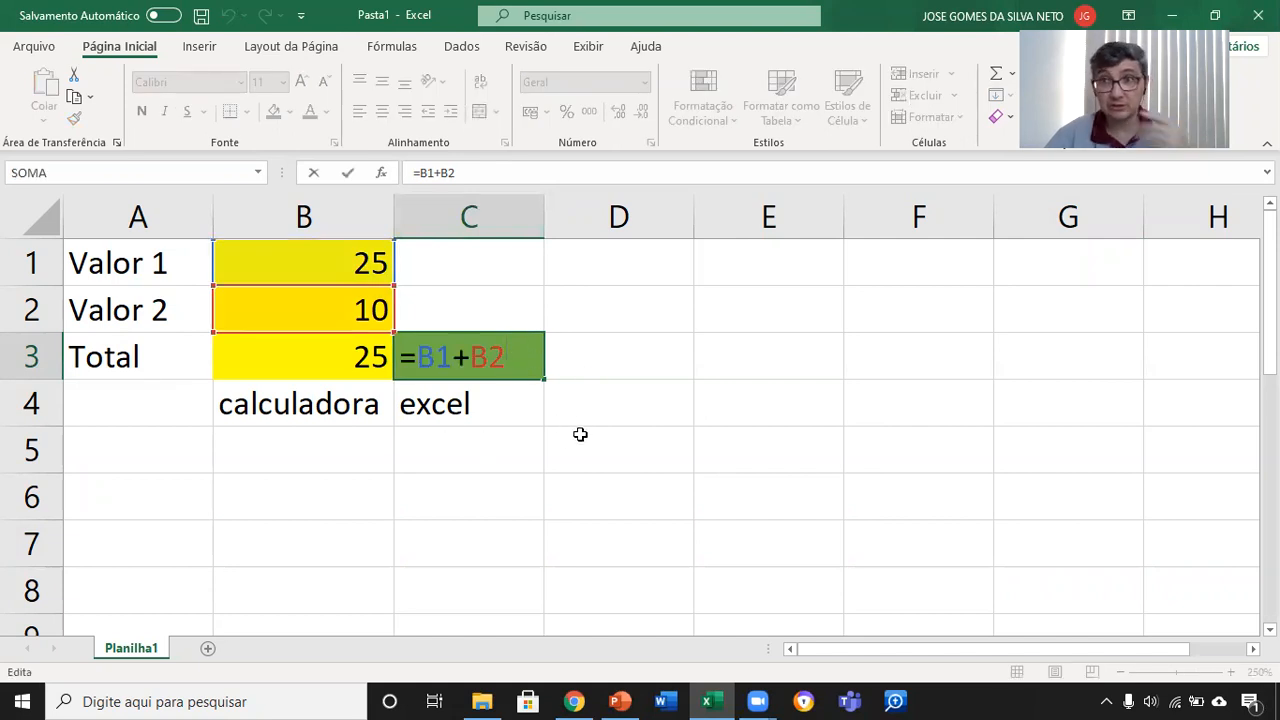
pyautogui.hotkey('ctrl', 'Return')
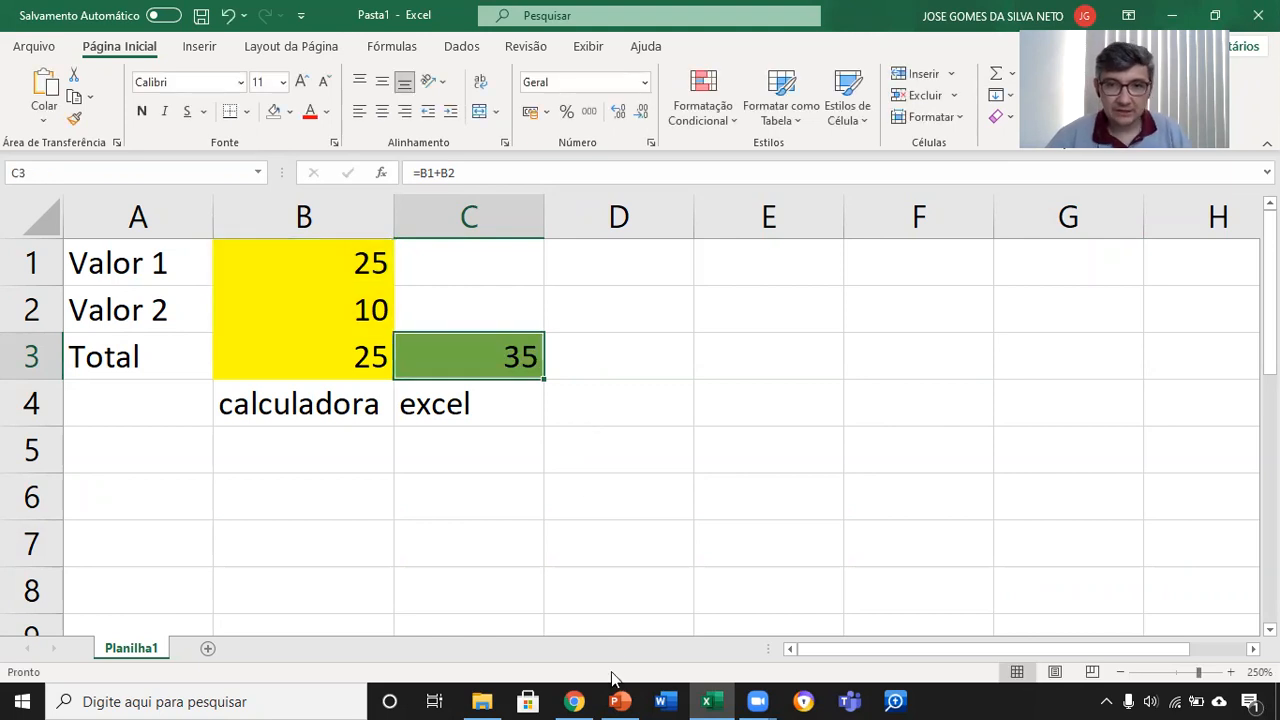
# Step: Switch to PowerPoint and start the slide show from the "CÉLULA" slide
pyautogui.click(620, 701)
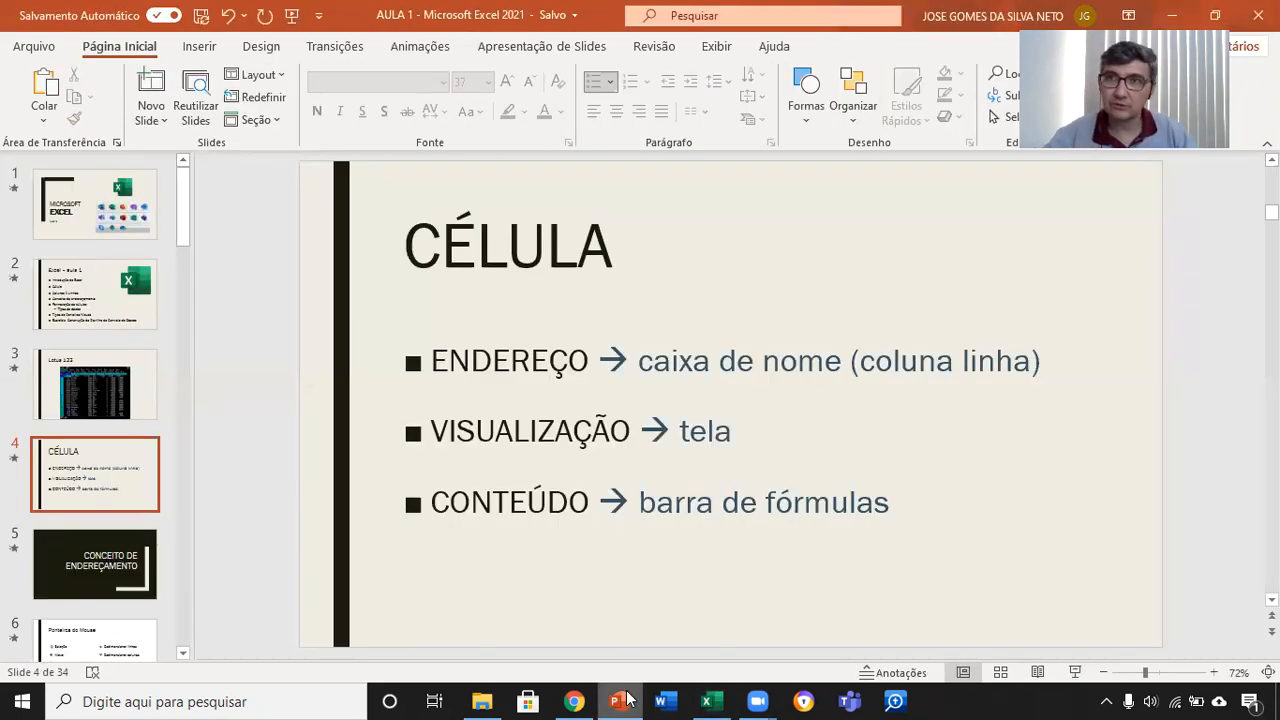
pyautogui.click(1075, 672)
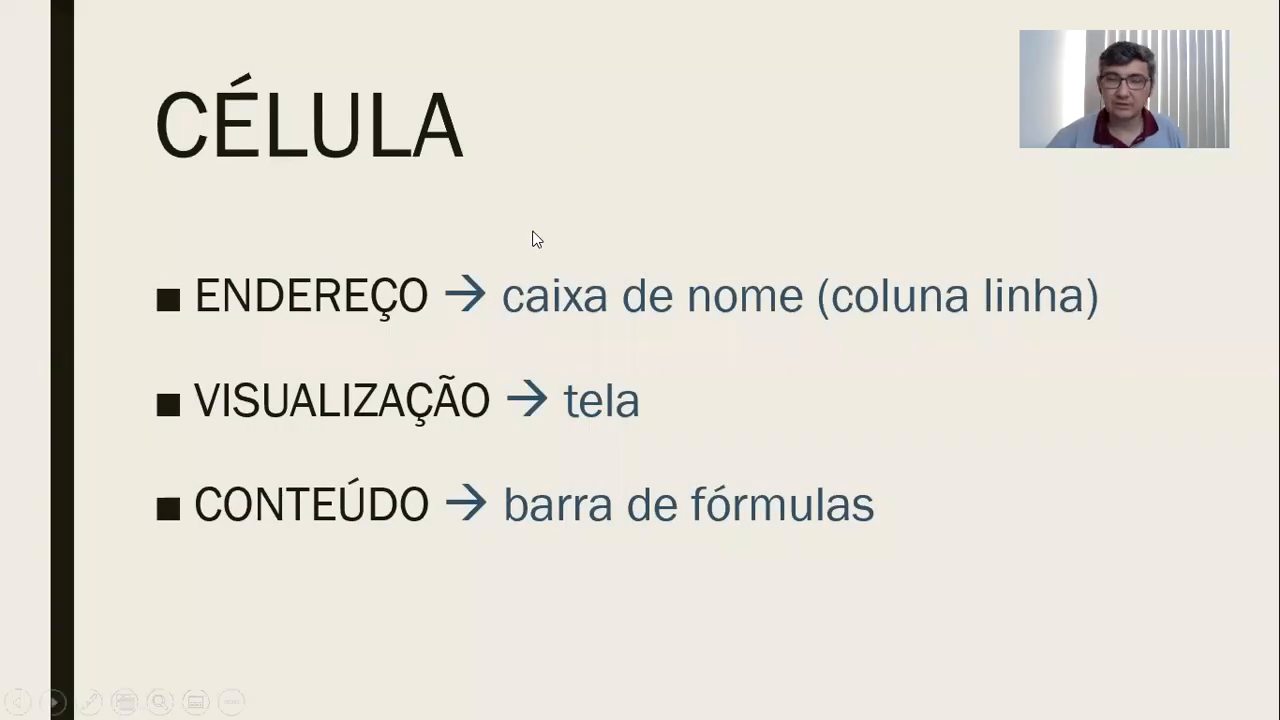
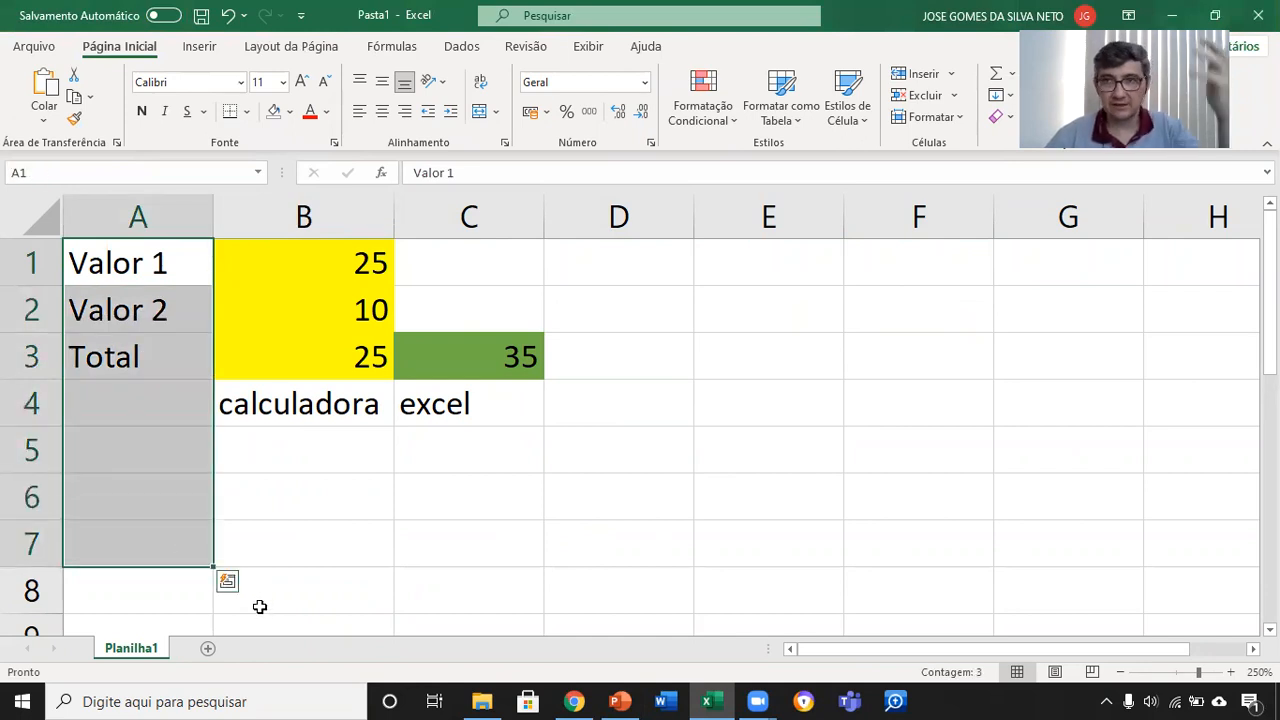
# Step: Select cell A1, the row range A1:F1, the block A1:G8, the column range A1:A7 and the block A1:E8
pyautogui.click(128, 265)
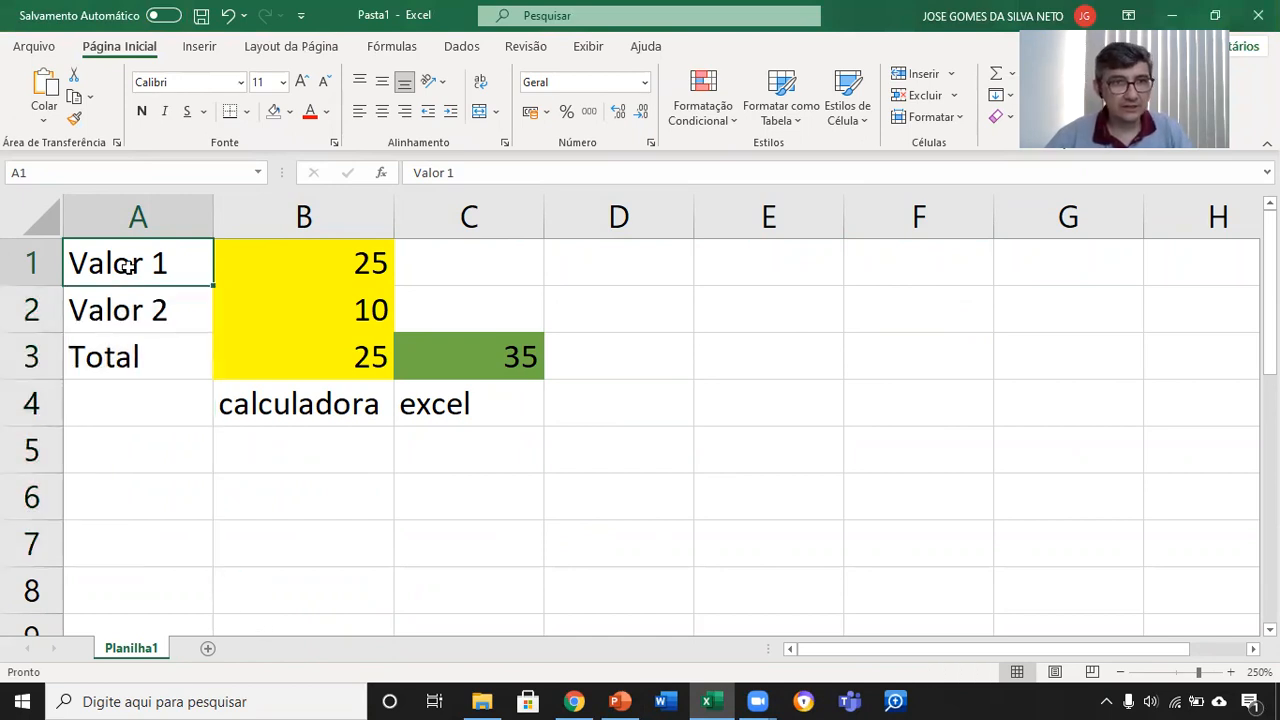
pyautogui.moveTo(128, 265); pyautogui.dragTo(872, 275)
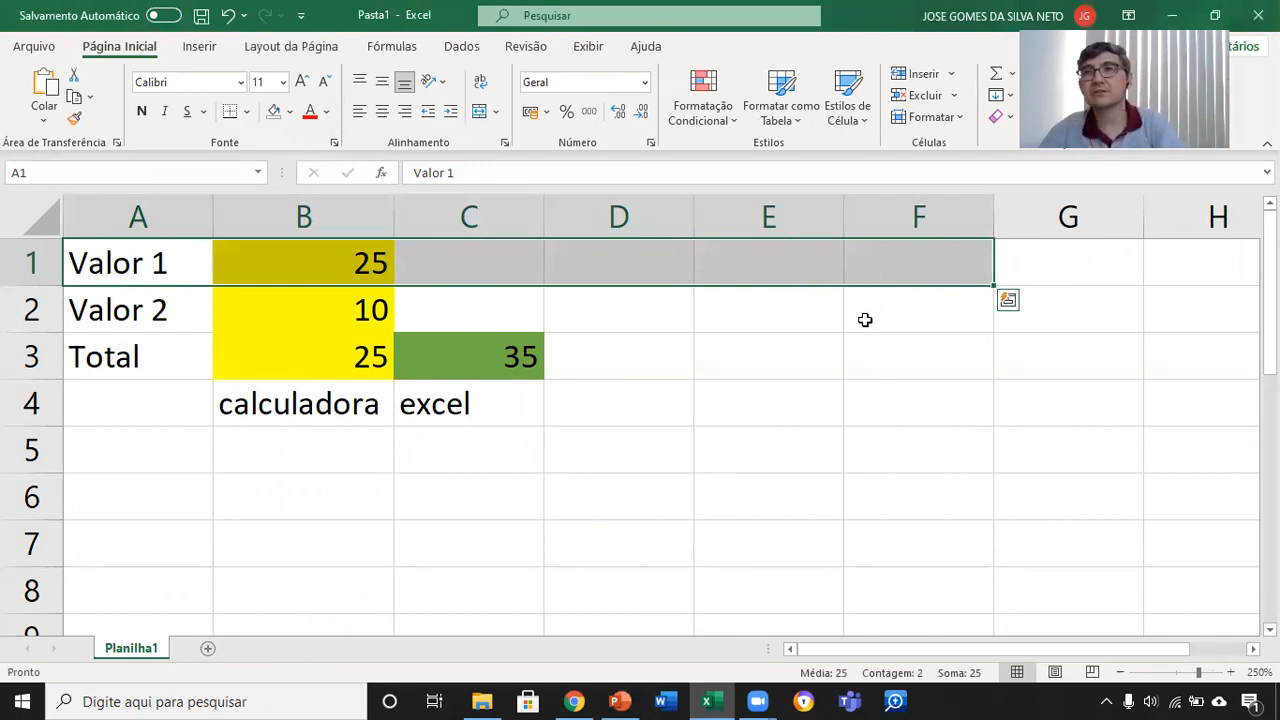
pyautogui.moveTo(150, 252); pyautogui.dragTo(1060, 583)
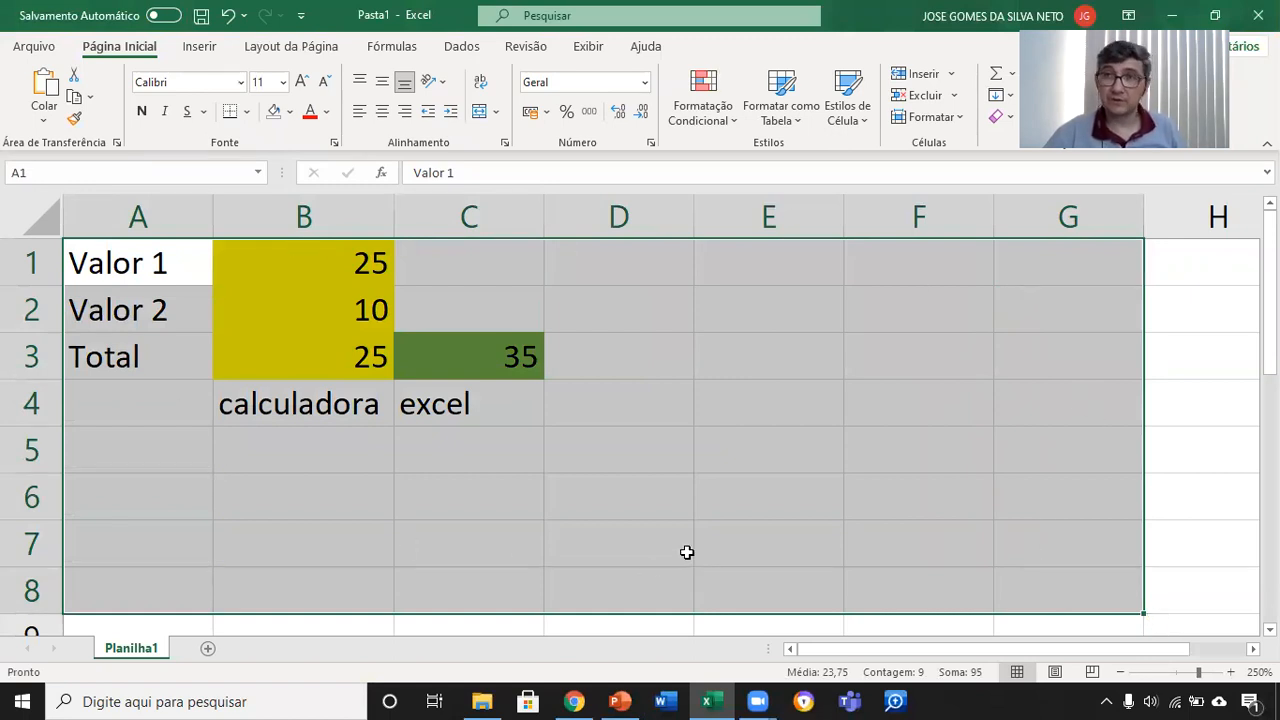
pyautogui.moveTo(160, 262); pyautogui.dragTo(156, 540)
pyautogui.moveTo(153, 595); pyautogui.dragTo(786, 566)
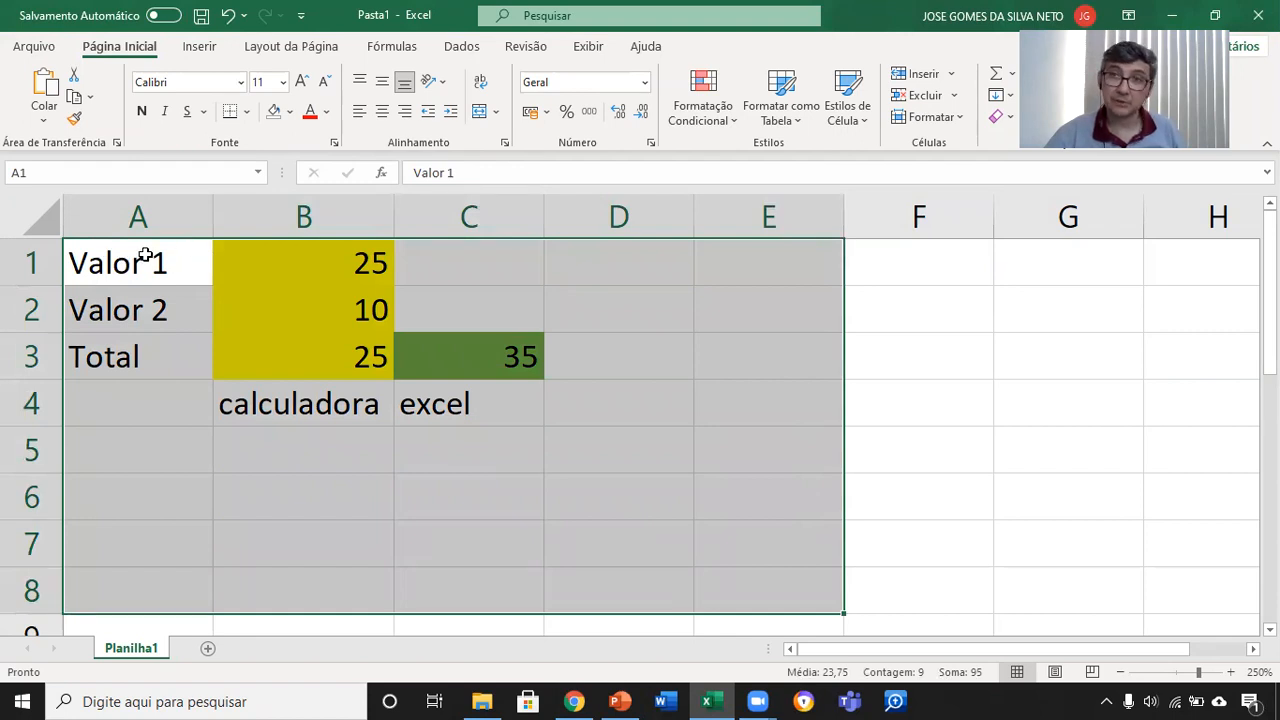
# Step: Select block C4:E7 starting from E7 and blocks A1:D4 and A1:C4 starting from A1, finishing on cell C4 alone
pyautogui.moveTo(812, 547); pyautogui.dragTo(432, 380)
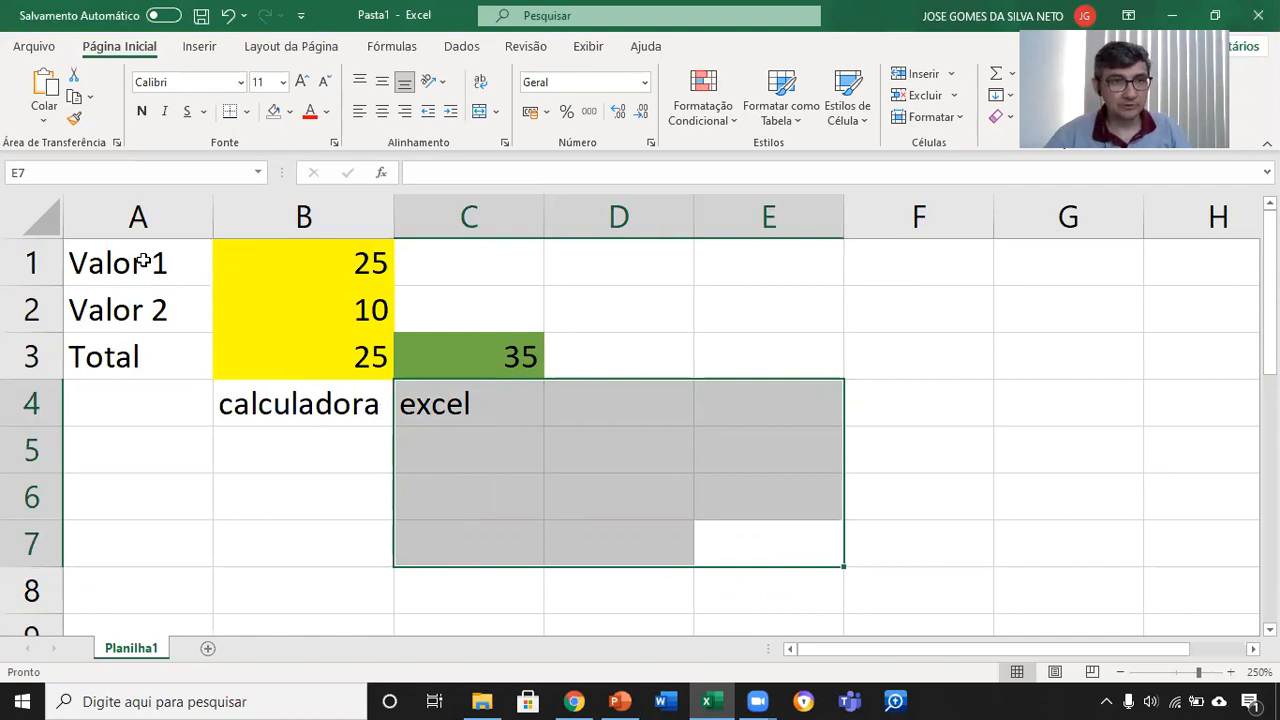
pyautogui.moveTo(143, 262); pyautogui.dragTo(137, 366)
pyautogui.moveTo(157, 260); pyautogui.dragTo(591, 403)
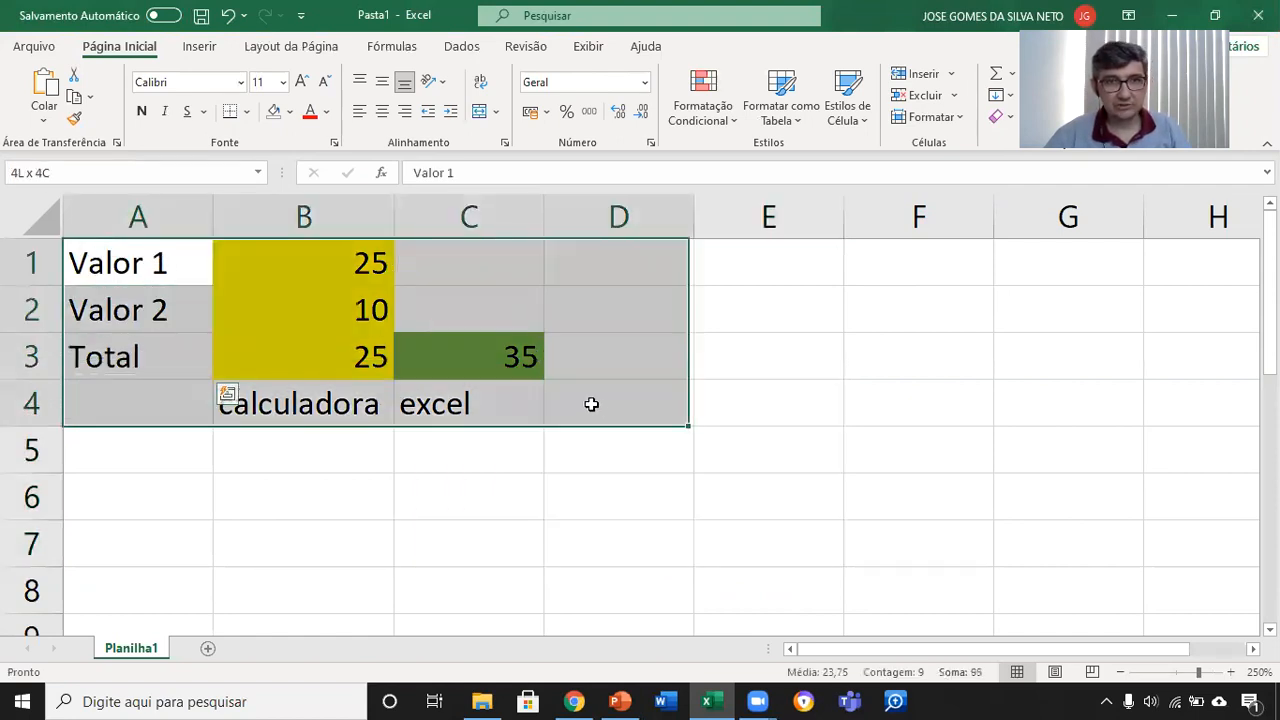
pyautogui.moveTo(126, 249); pyautogui.dragTo(483, 425)
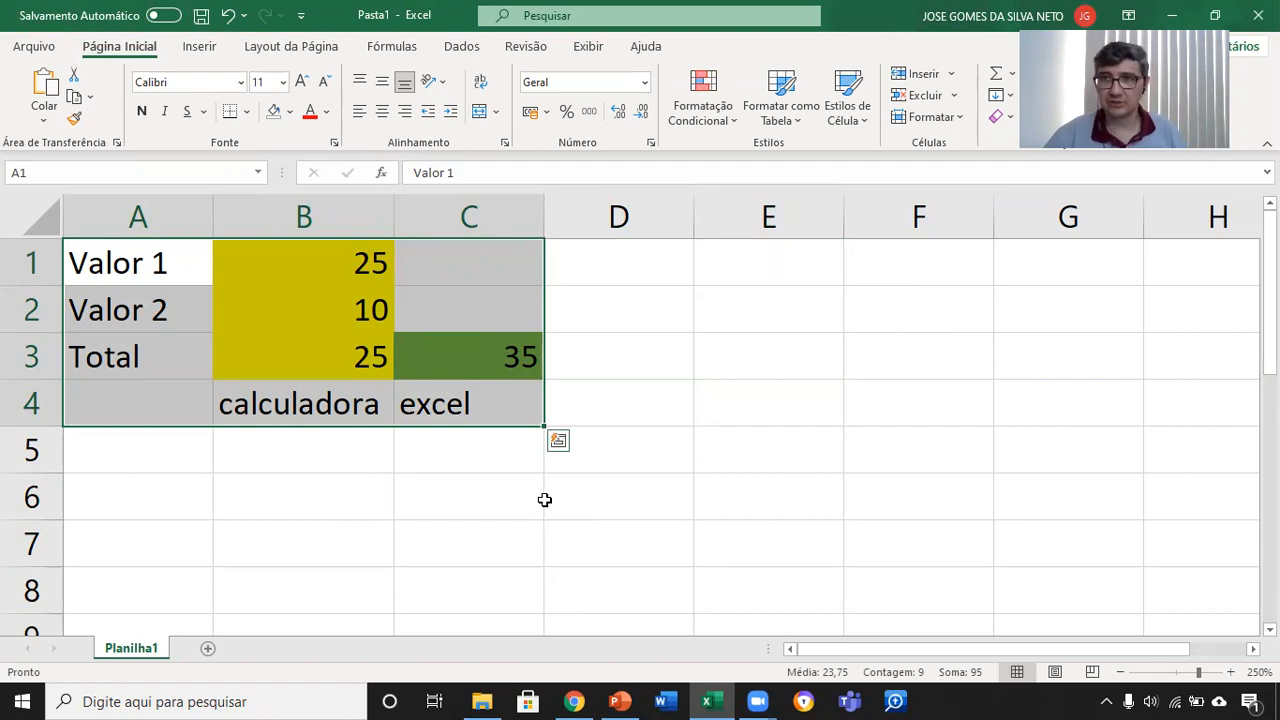
pyautogui.click(465, 451)
pyautogui.click(451, 403)
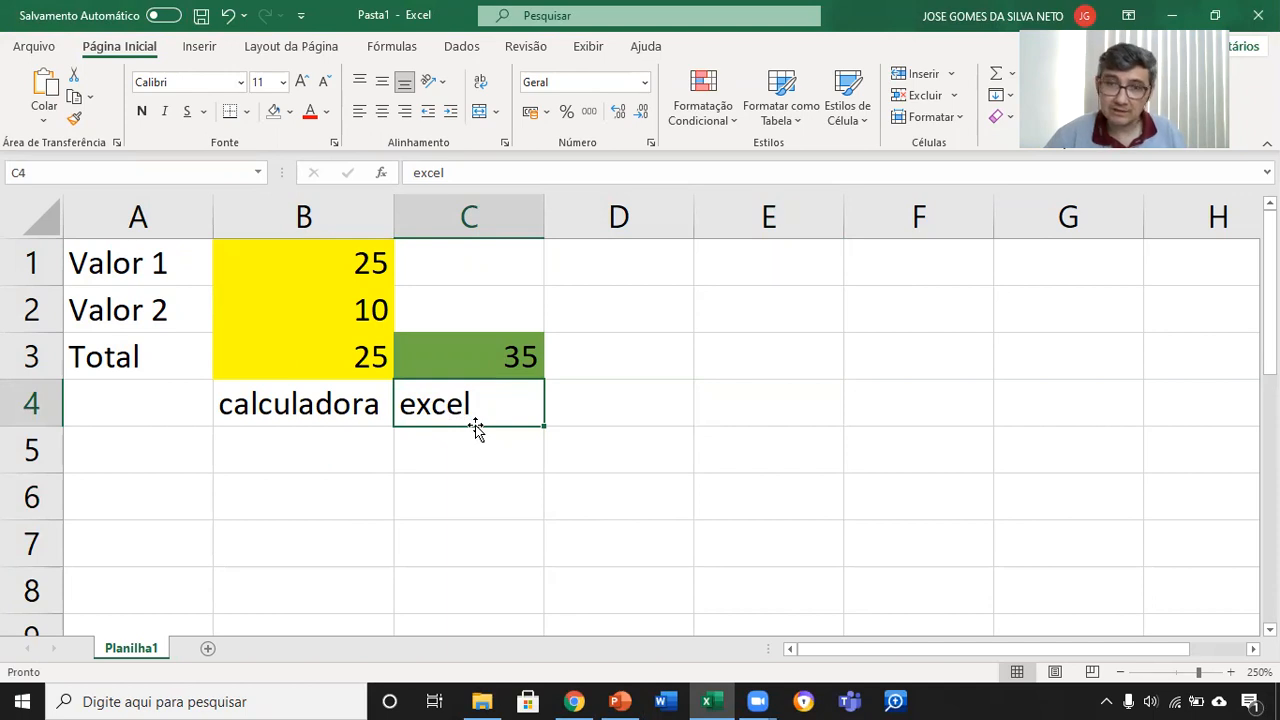
# Step: Switch between the "Ponteiros do Mouse" slide in PowerPoint and cell C4 in Excel to compare the move and copy pointers, ending in Excel
pyautogui.hotkey('alt', 'Tab')
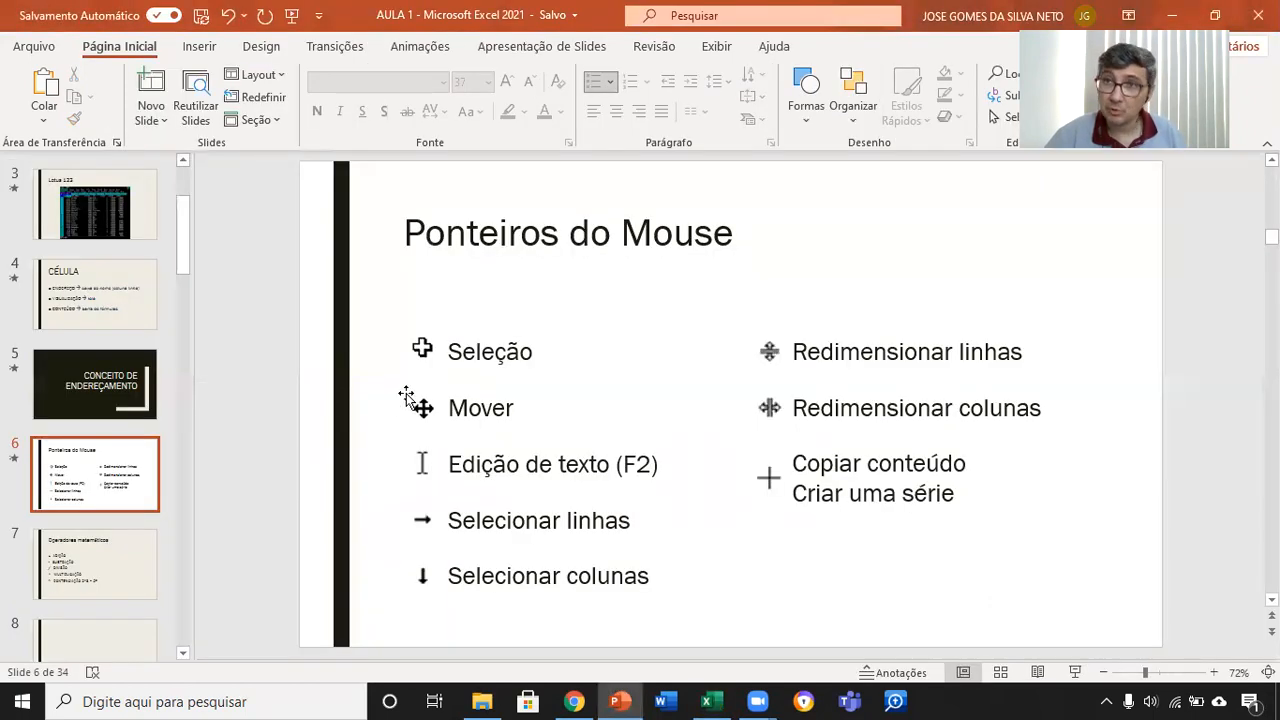
pyautogui.hotkey('alt', 'Tab')
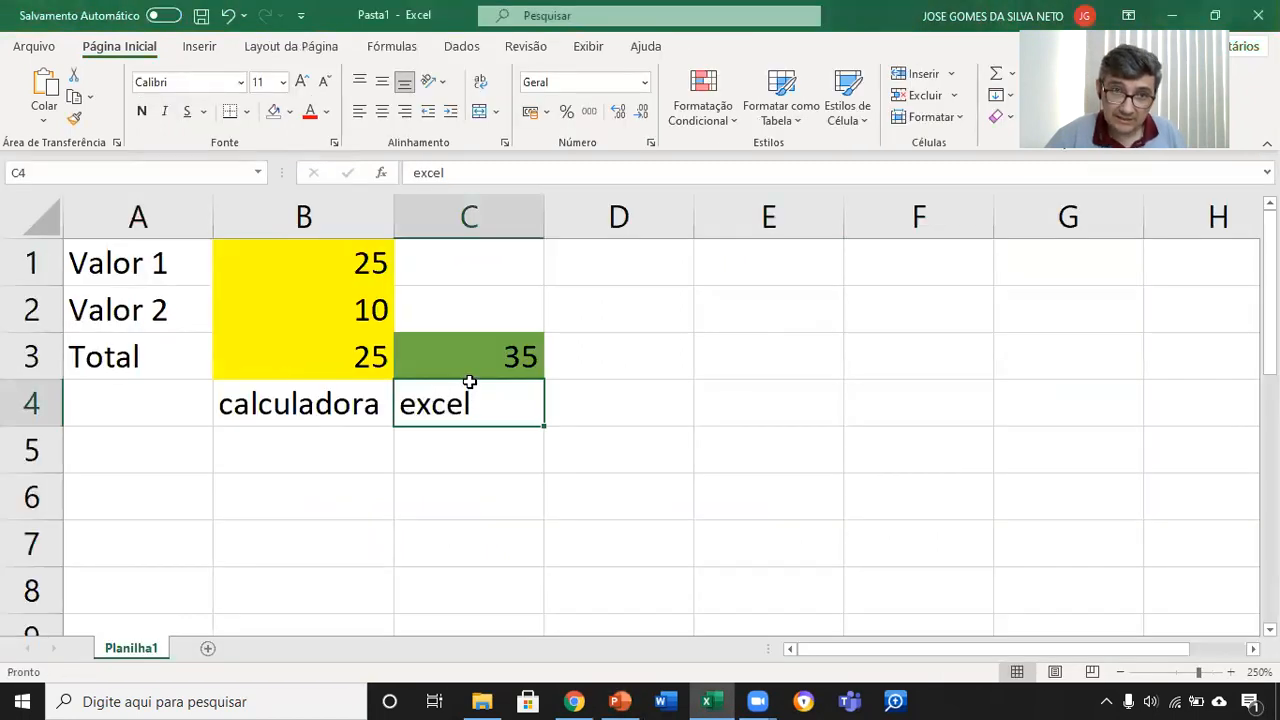
pyautogui.moveTo(470, 383)
pyautogui.mouseDown()
pyautogui.moveTo(917, 603)
pyautogui.moveTo(663, 466)
pyautogui.moveTo(462, 381)
pyautogui.mouseUp()
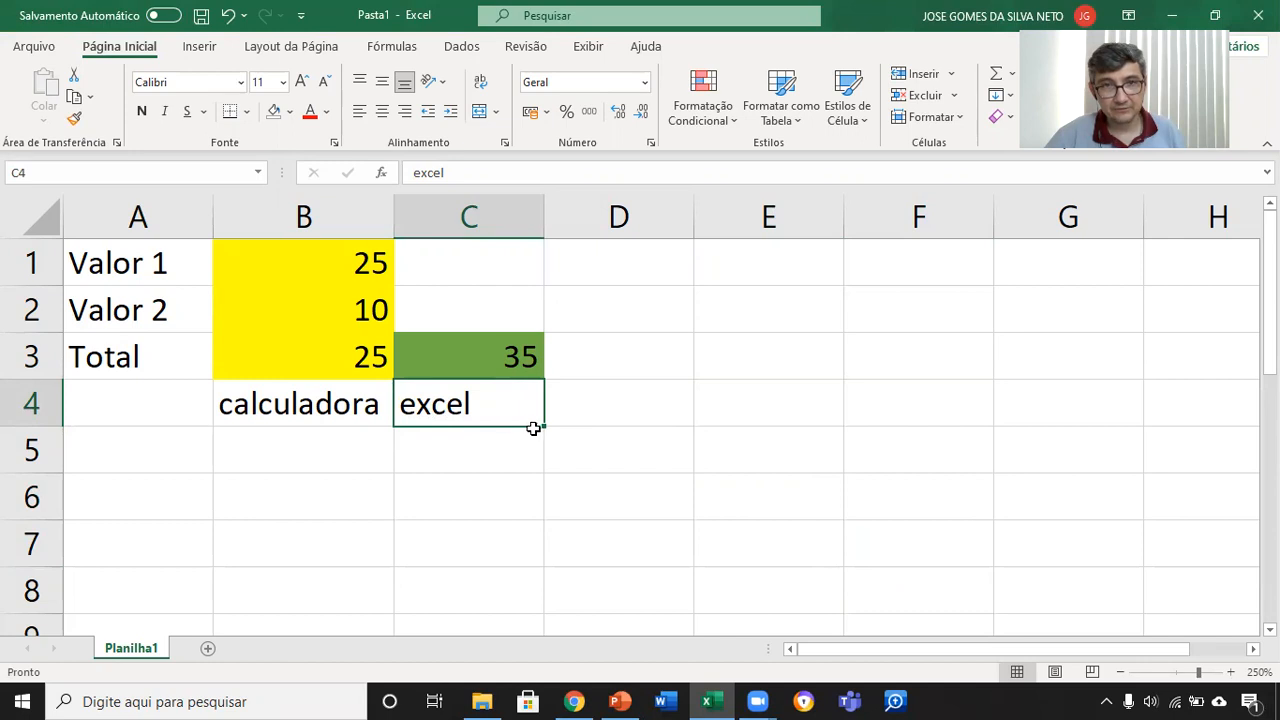
pyautogui.keyDown('ctrl'); pyautogui.scroll(3, 535, 436); pyautogui.keyUp('ctrl')
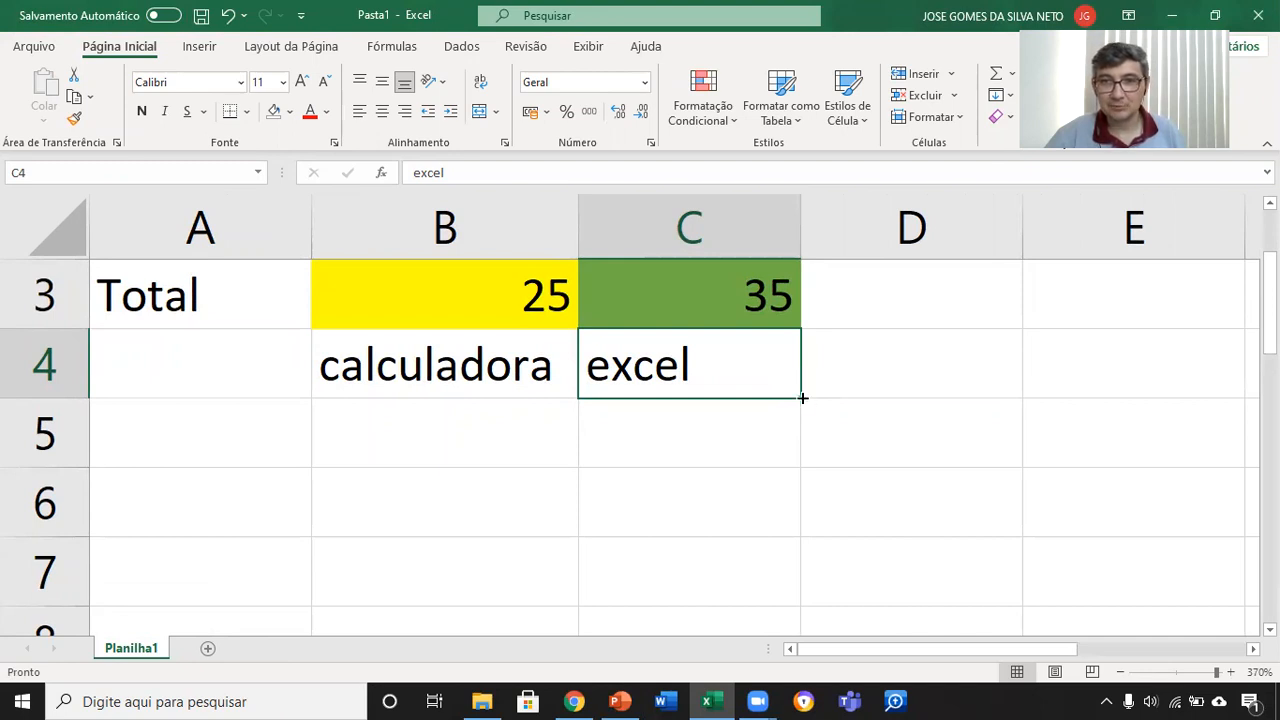
pyautogui.hotkey('alt', 'Tab')
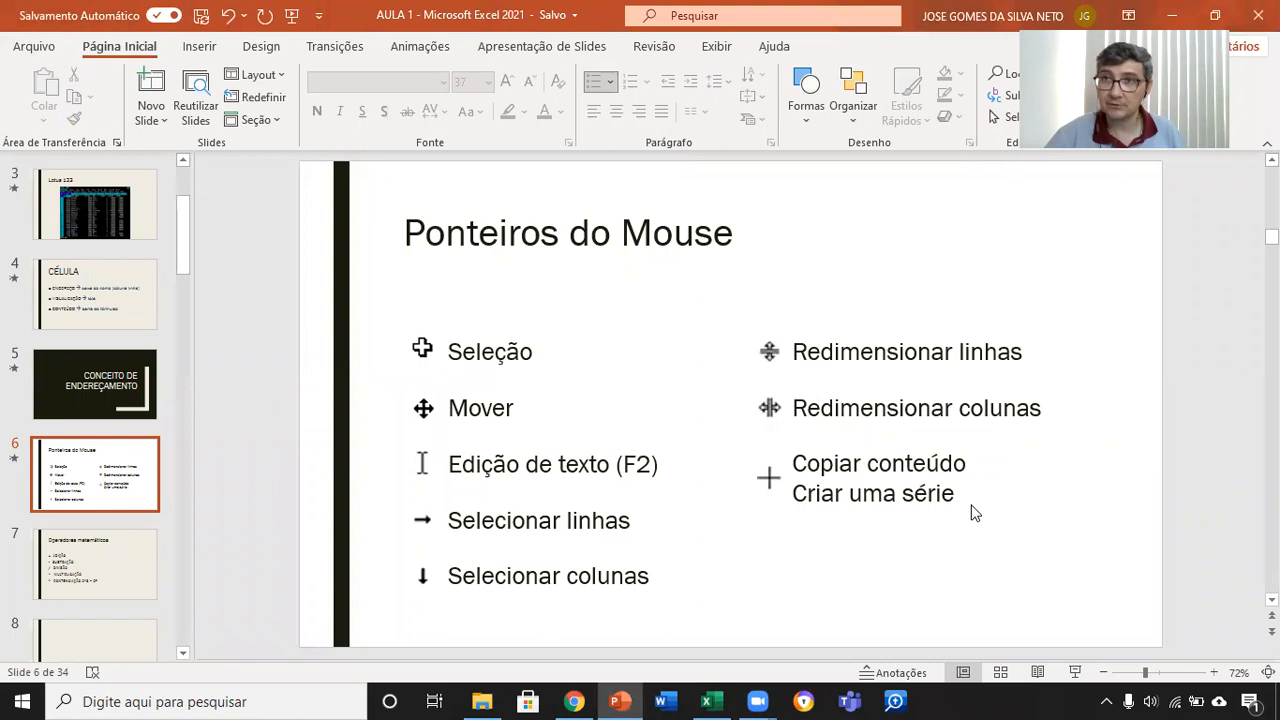
pyautogui.hotkey('alt', 'Tab')
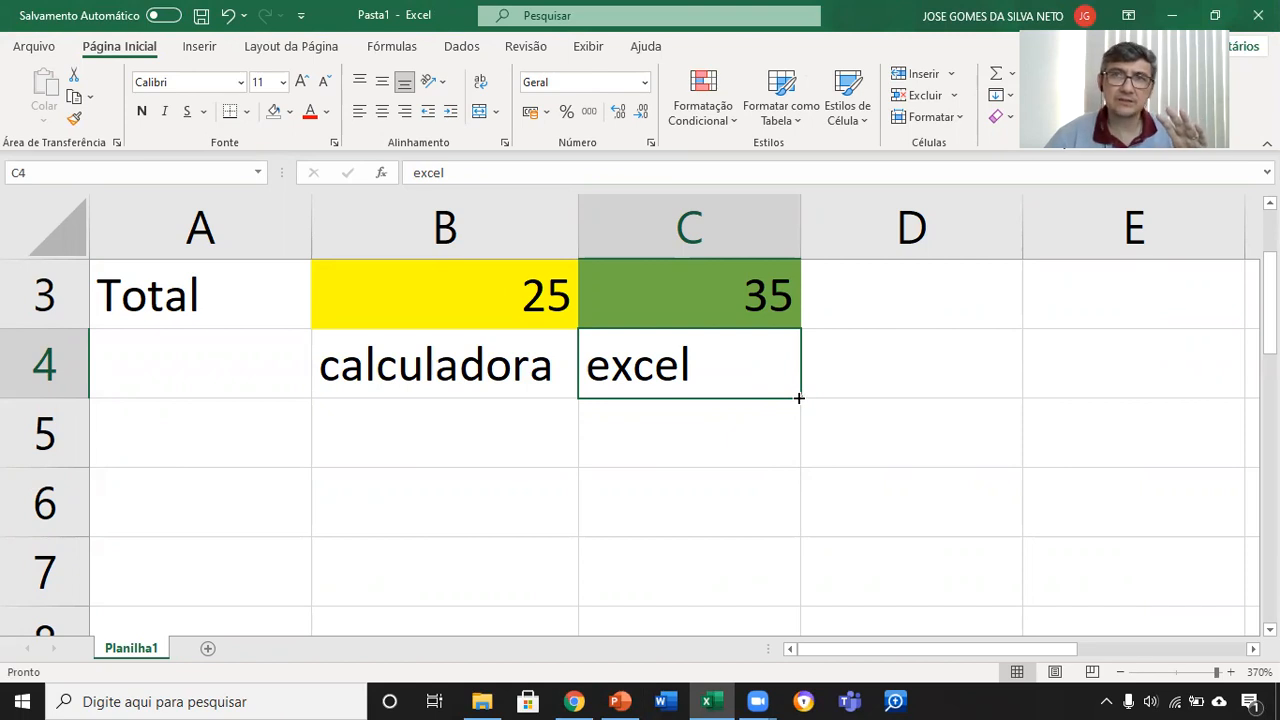
# Step: Fill the text "excel" from cell C4 down through C7 and undo the fill
pyautogui.moveTo(799, 398); pyautogui.dragTo(820, 595)
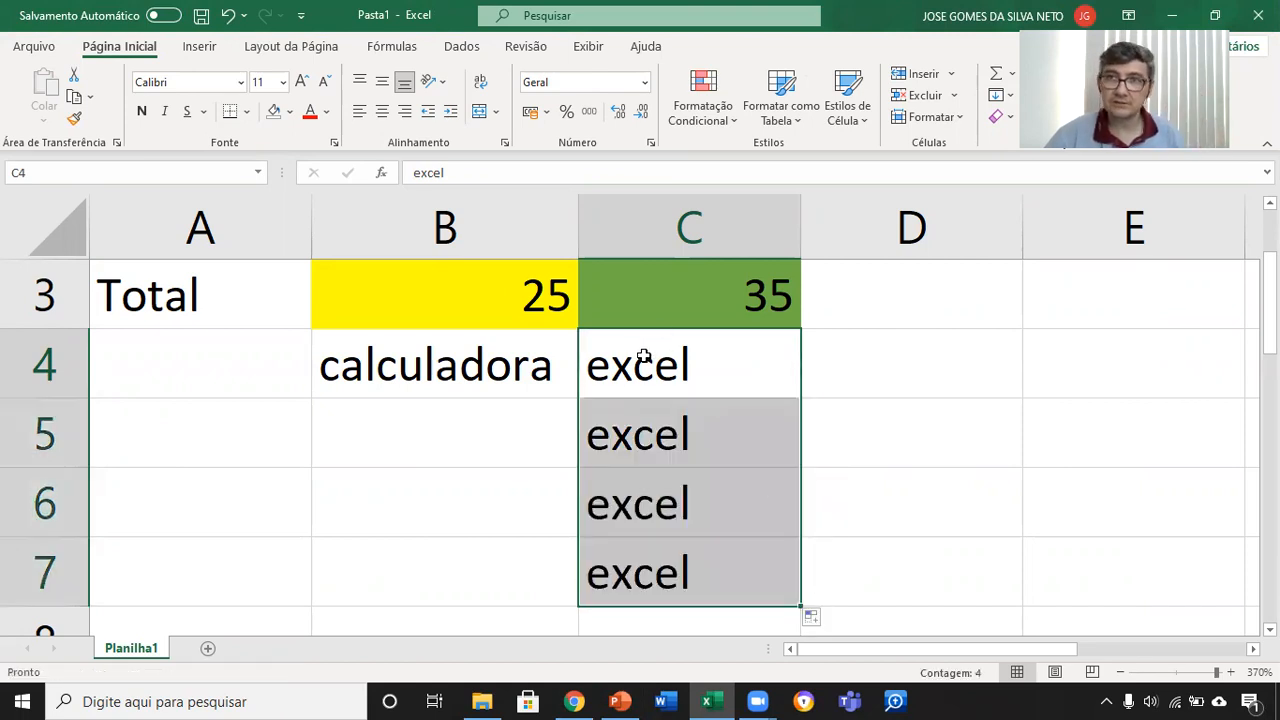
pyautogui.hotkey('ctrl', 'z')
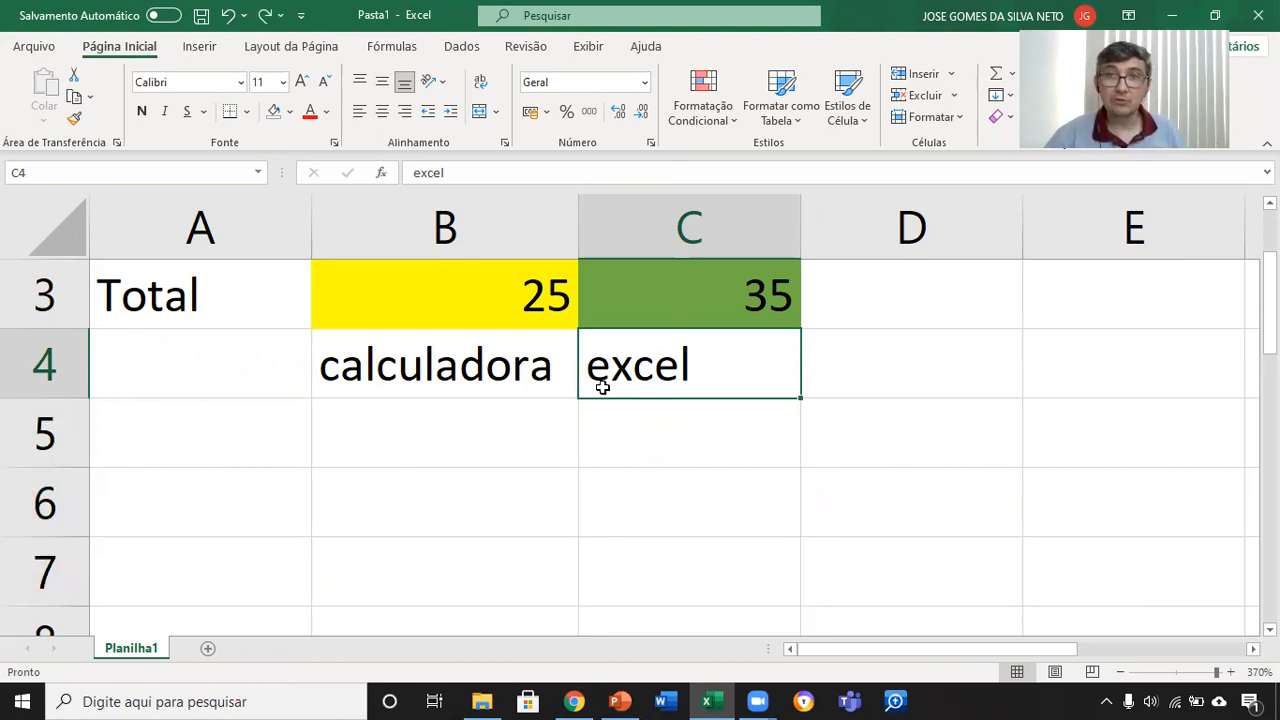
# Step: Select the block A1:D5, move the "Valor 1" cell from A1 to E11, and undo the move
pyautogui.scroll(1, 608, 400)
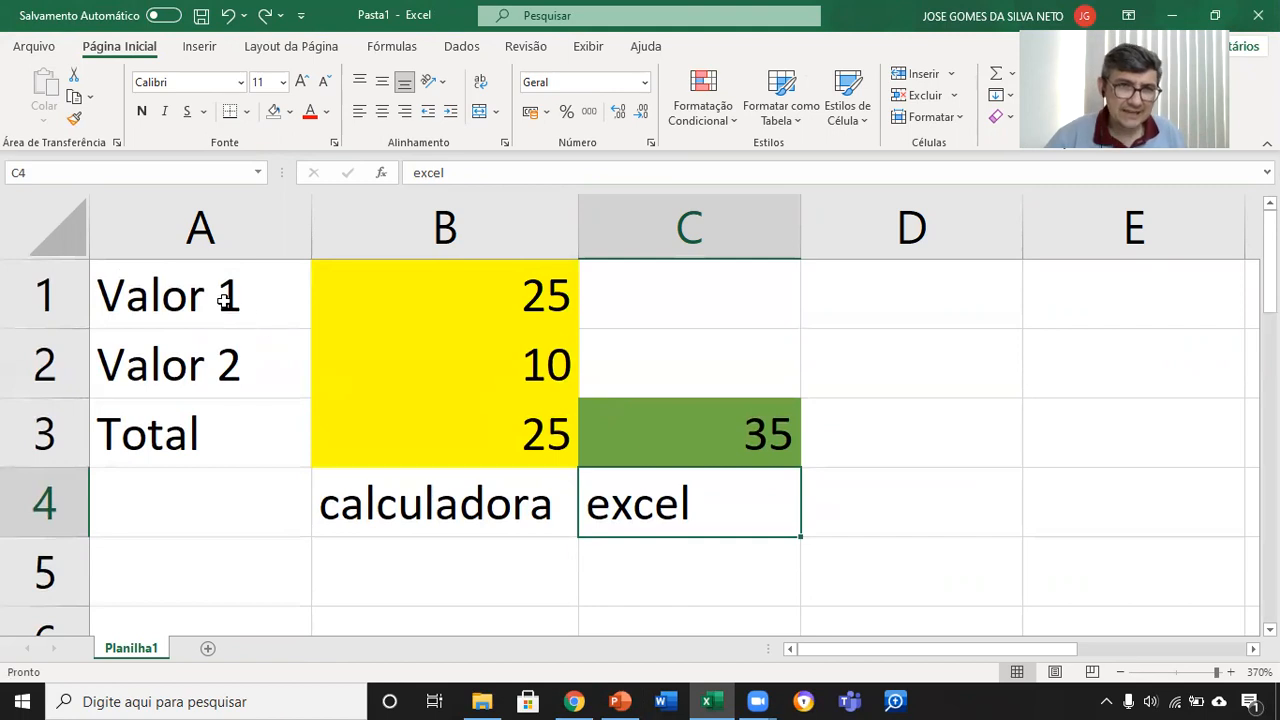
pyautogui.moveTo(185, 290); pyautogui.dragTo(886, 563)
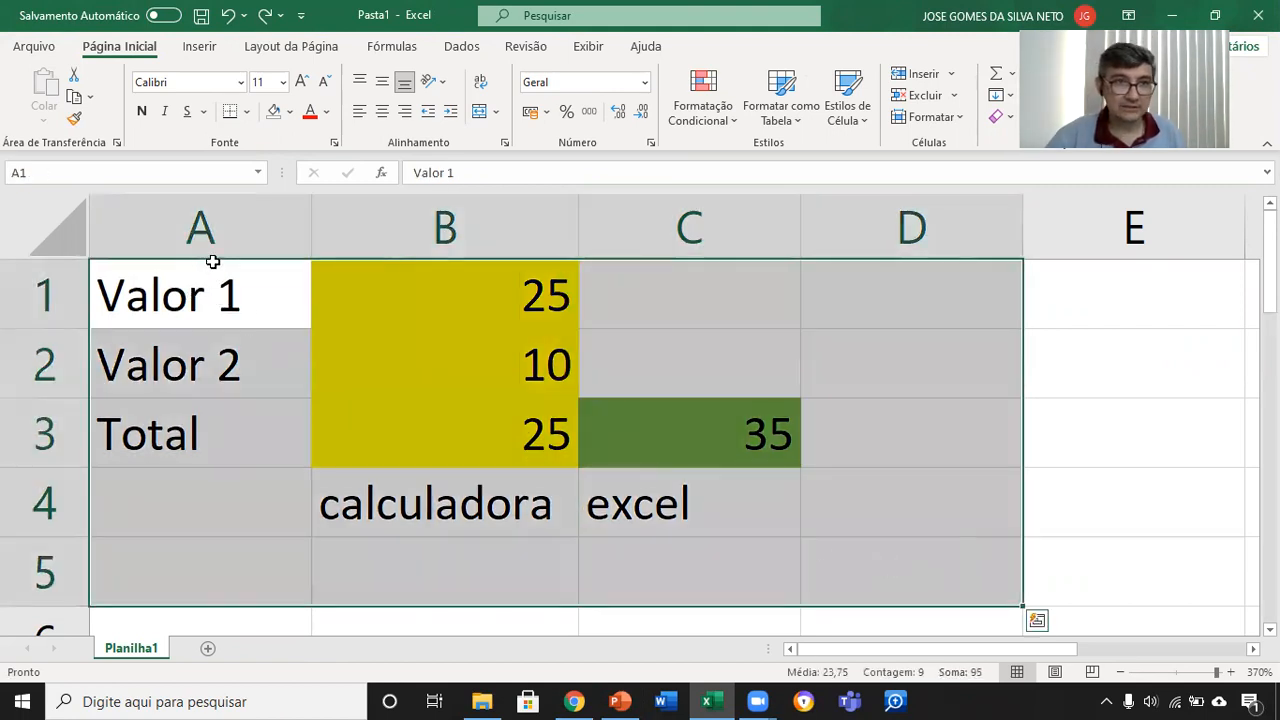
pyautogui.click(214, 262)
pyautogui.moveTo(214, 262); pyautogui.dragTo(1052, 658)
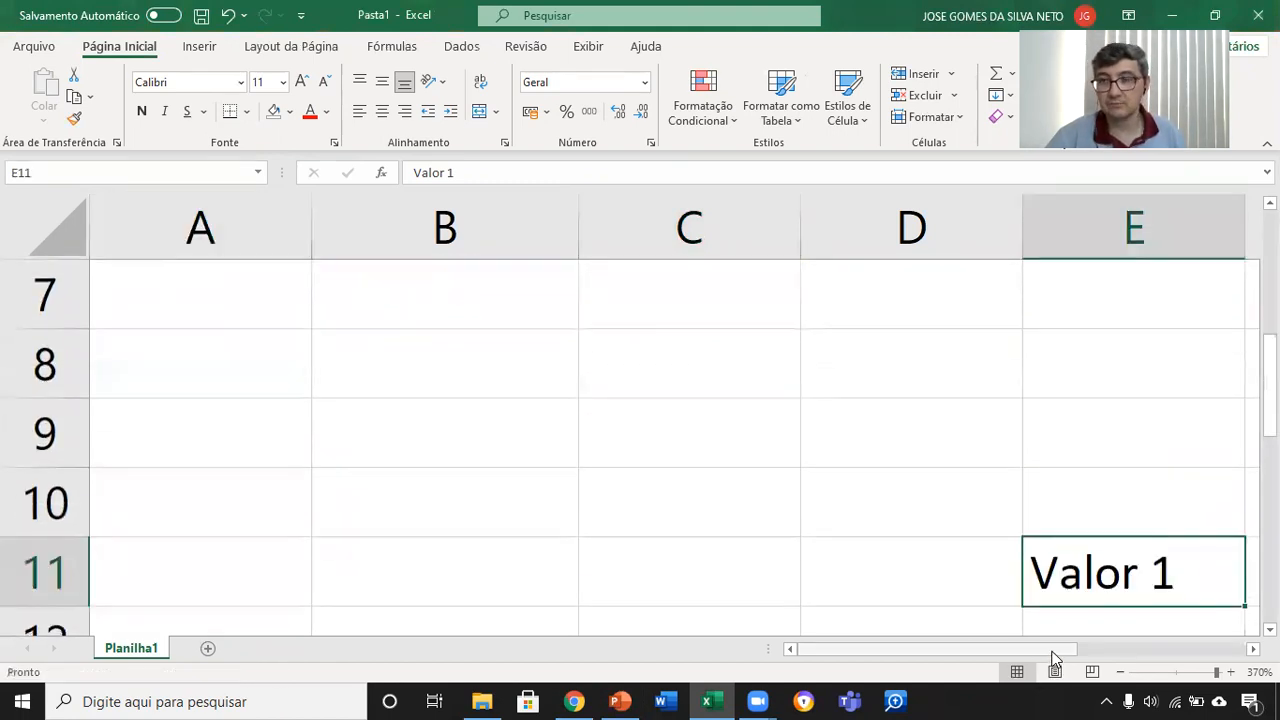
pyautogui.hotkey('ctrl', 'z')
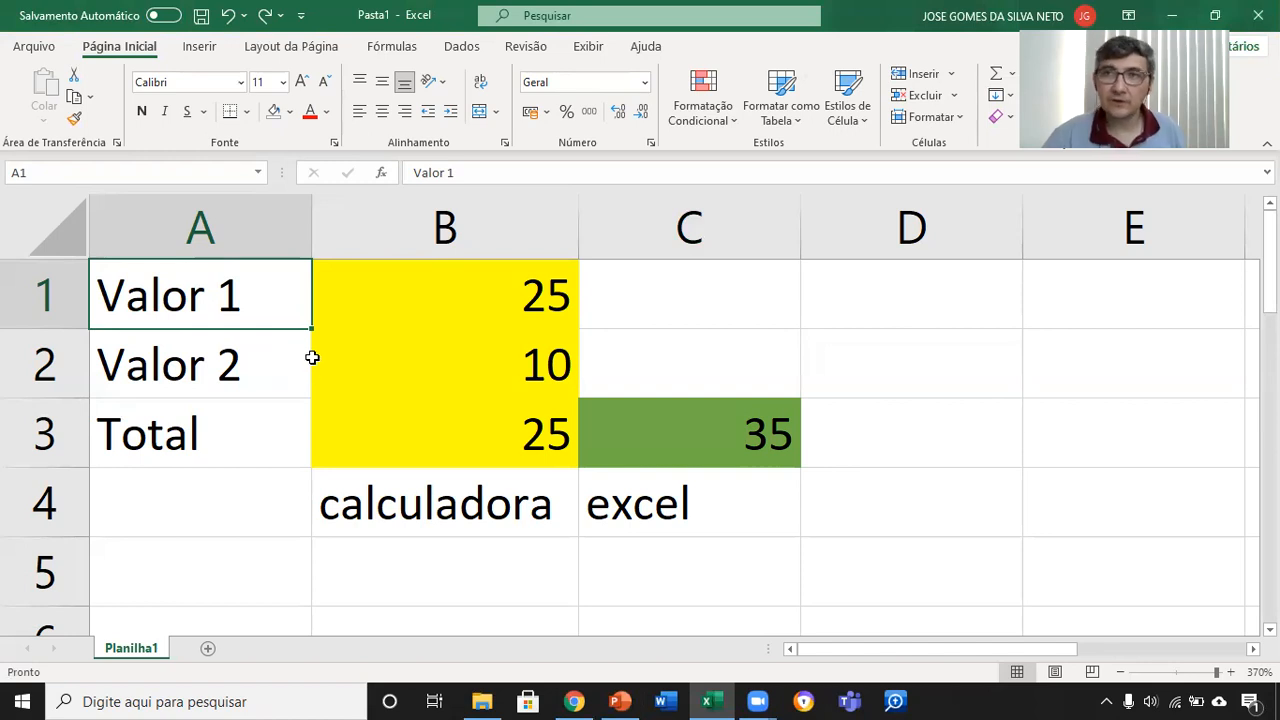
# Step: Open cell B1 for in-cell editing, leave it, and set its Valor 1 amount to 250
pyautogui.click(516, 301)
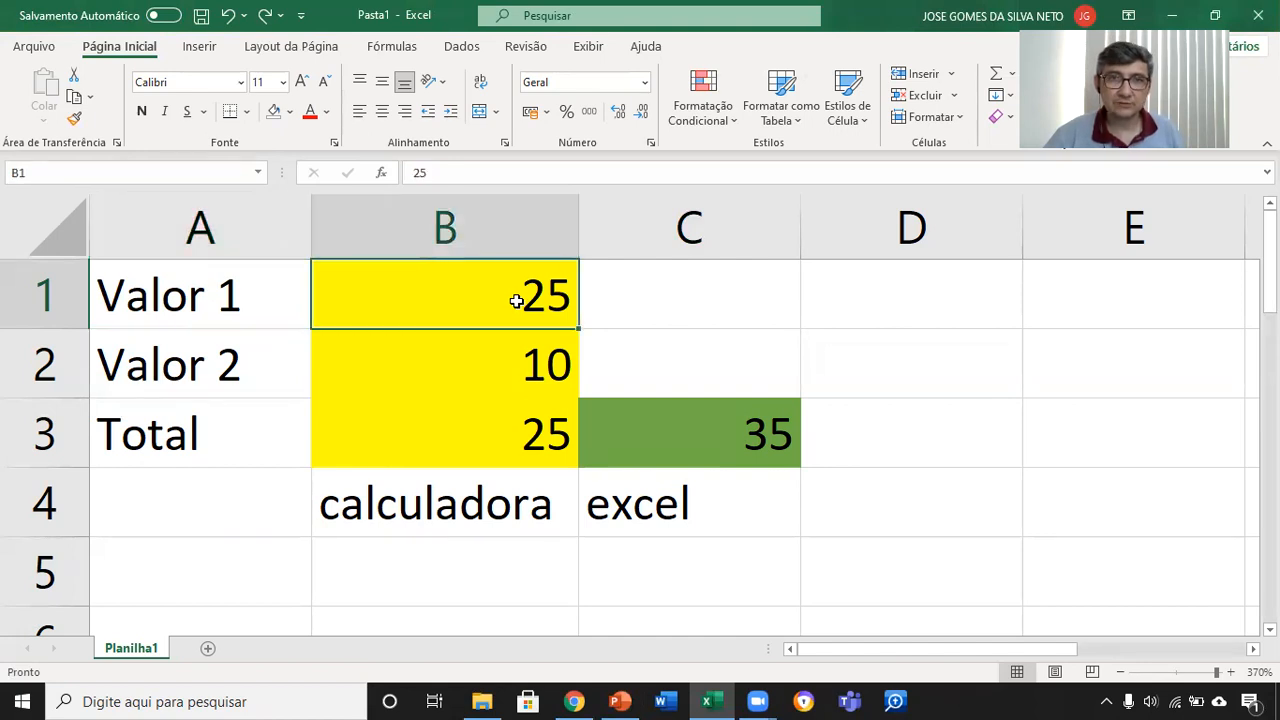
pyautogui.doubleClick(516, 301)
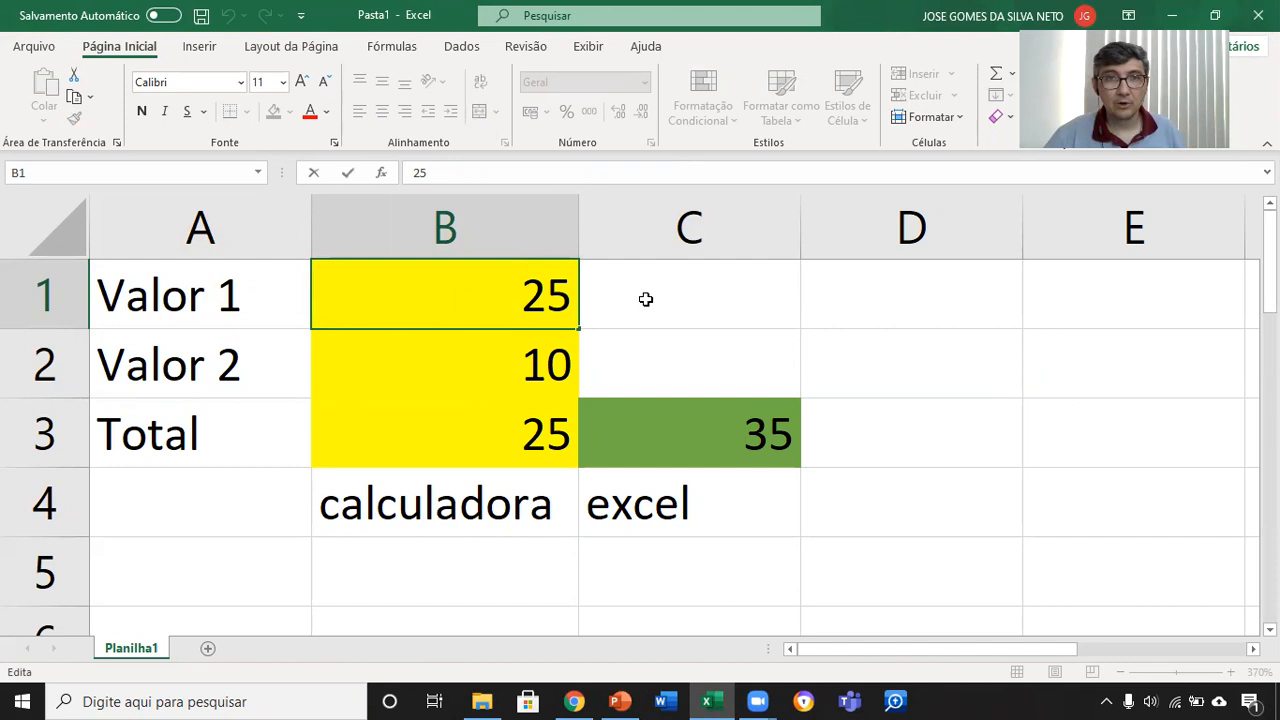
pyautogui.click(649, 294)
pyautogui.click(491, 281)
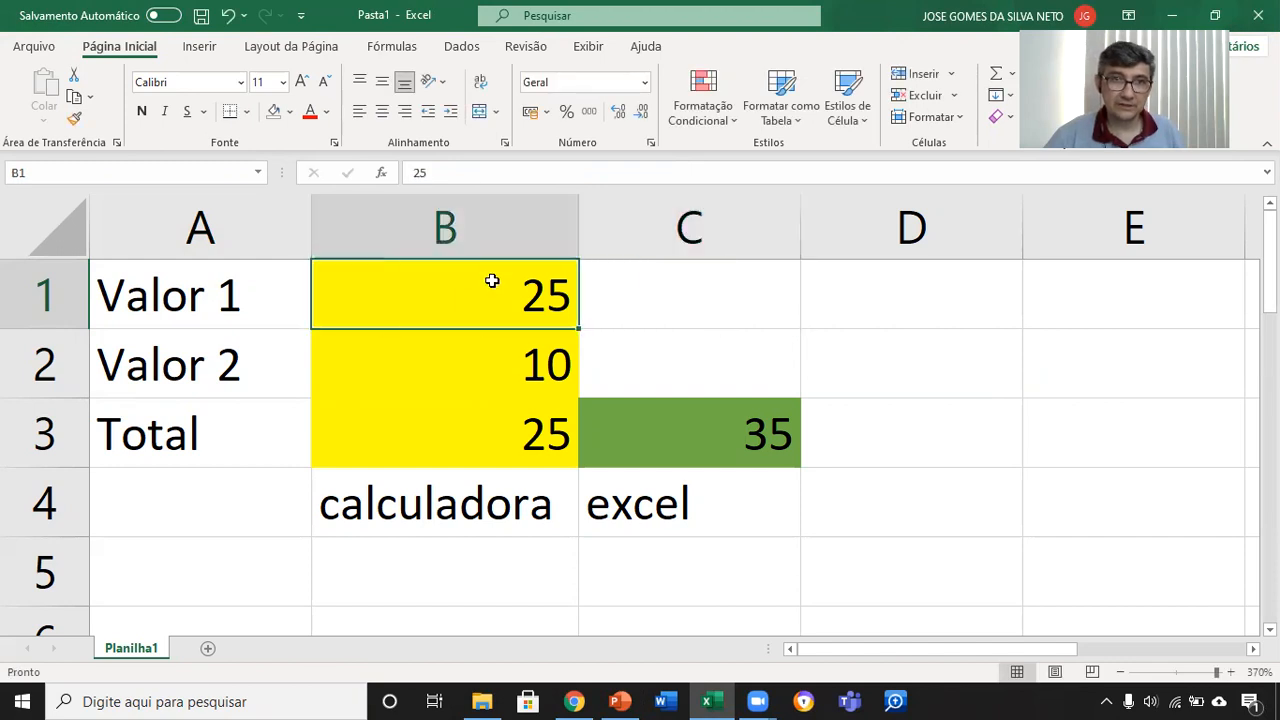
pyautogui.click(467, 172)
pyautogui.write('0')
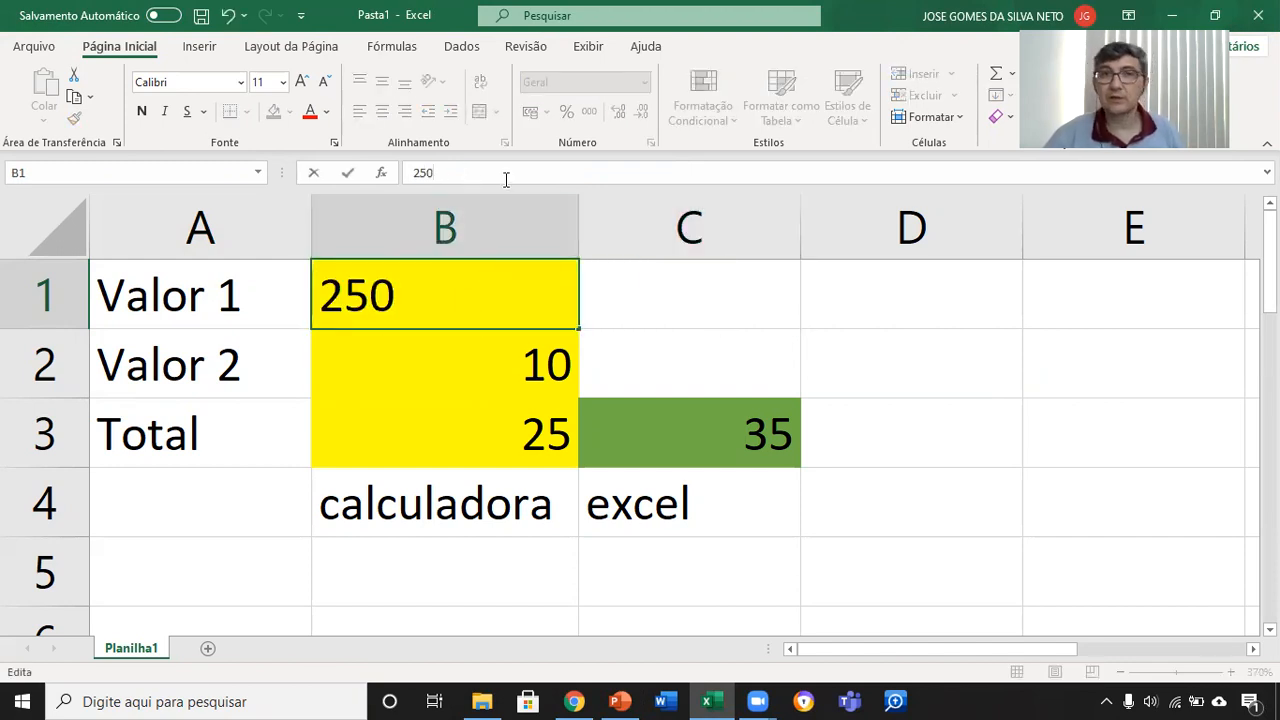
pyautogui.click(482, 359)
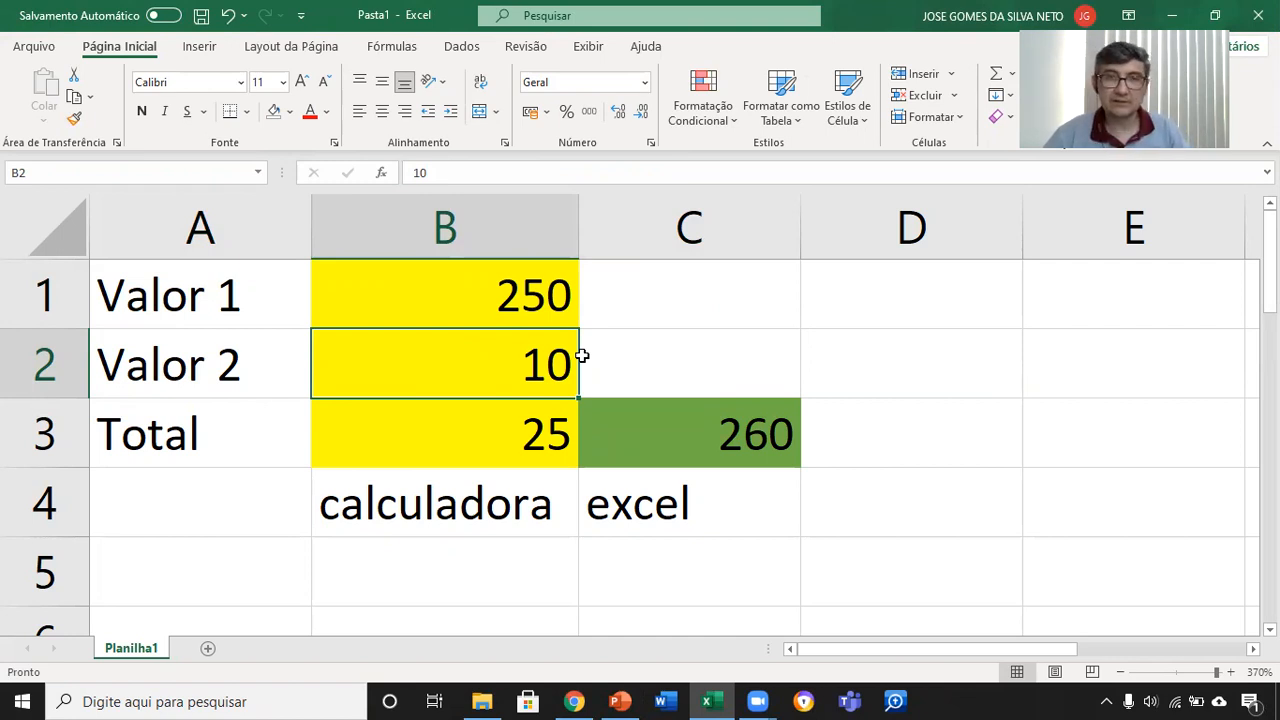
# Step: Set the Valor 2 amount in cell B2 to 100
pyautogui.press('F2')
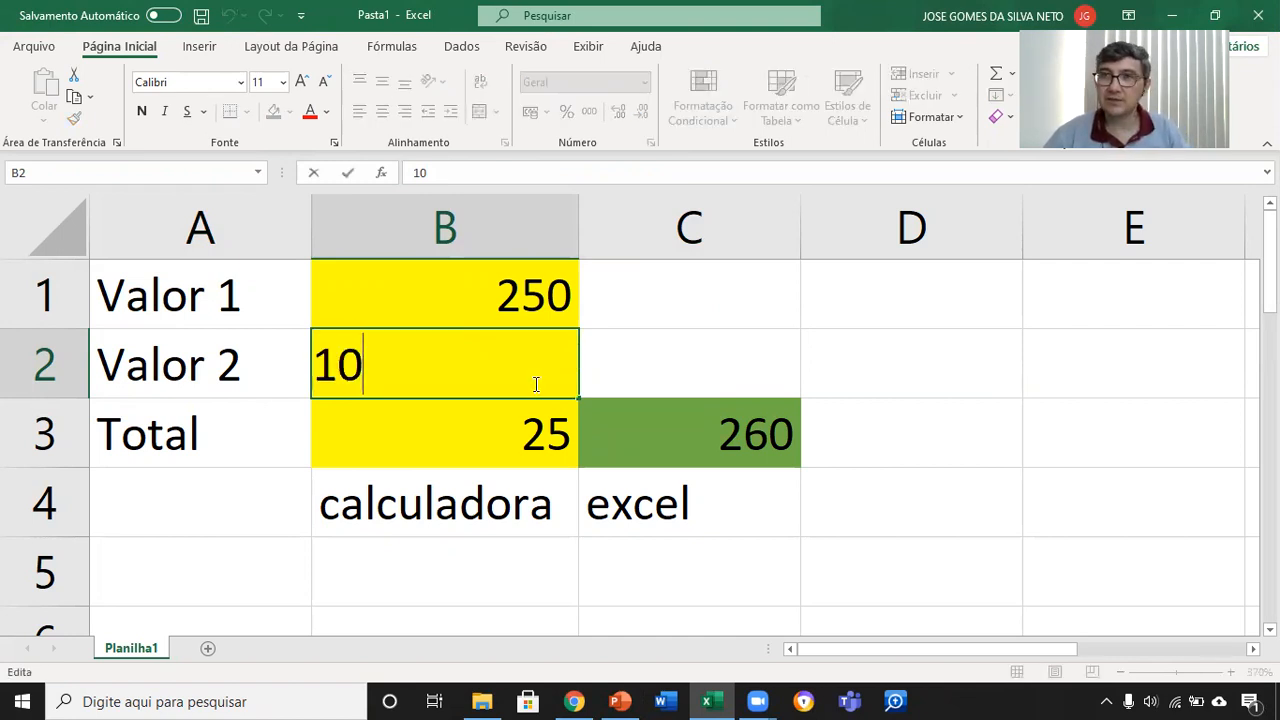
pyautogui.write('0')
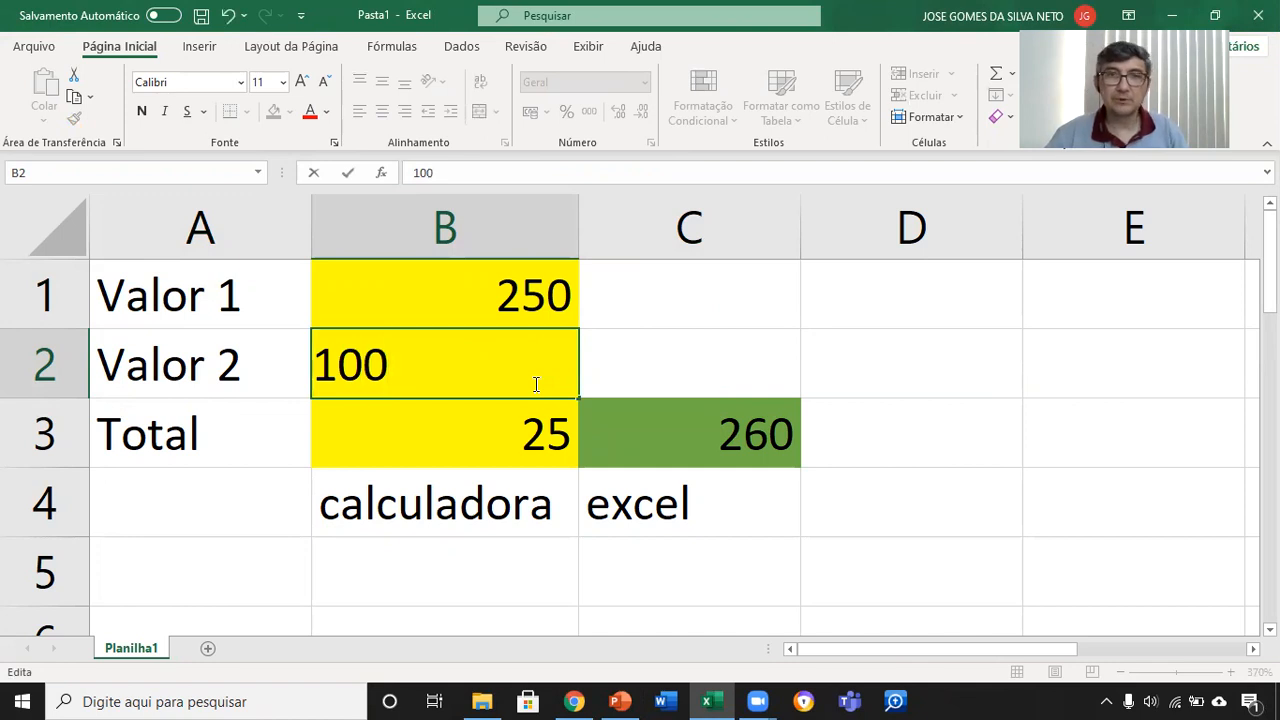
pyautogui.press('Return')
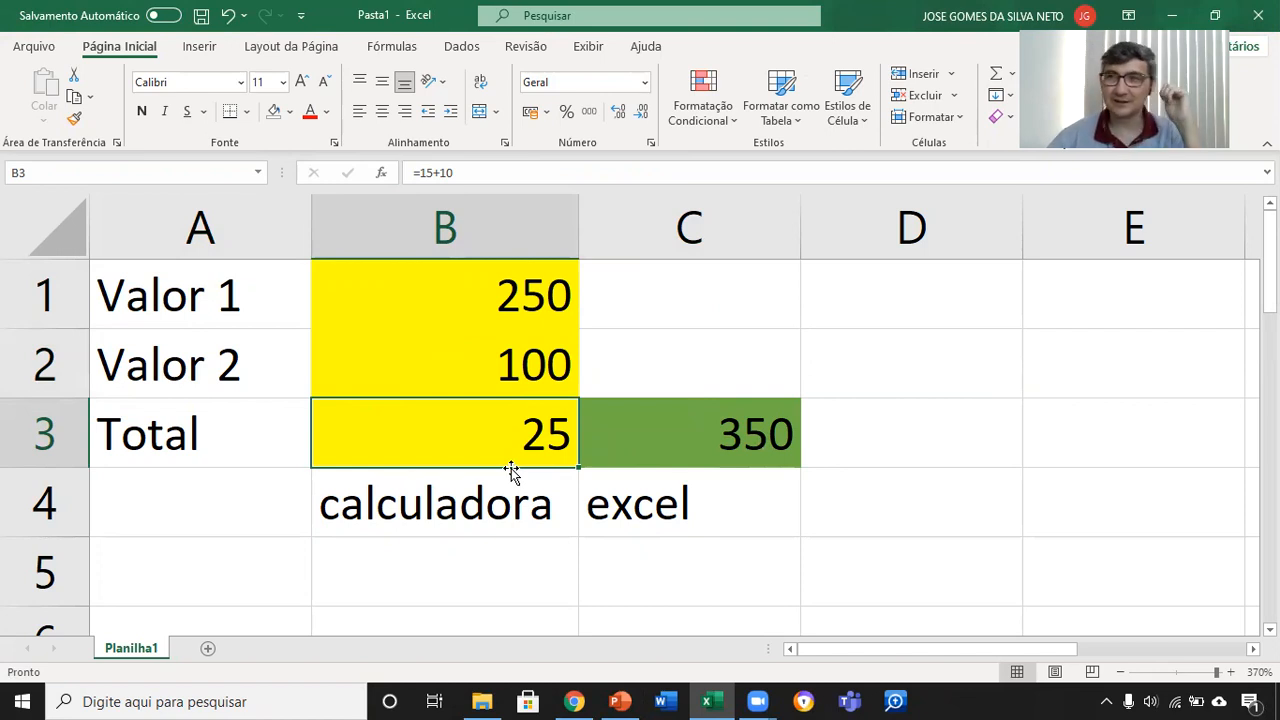
# Step: Review the "Ponteiros do Mouse" slide in PowerPoint and return to Excel to select entire row 1 and entire rows 1 to 5
pyautogui.click(620, 701)
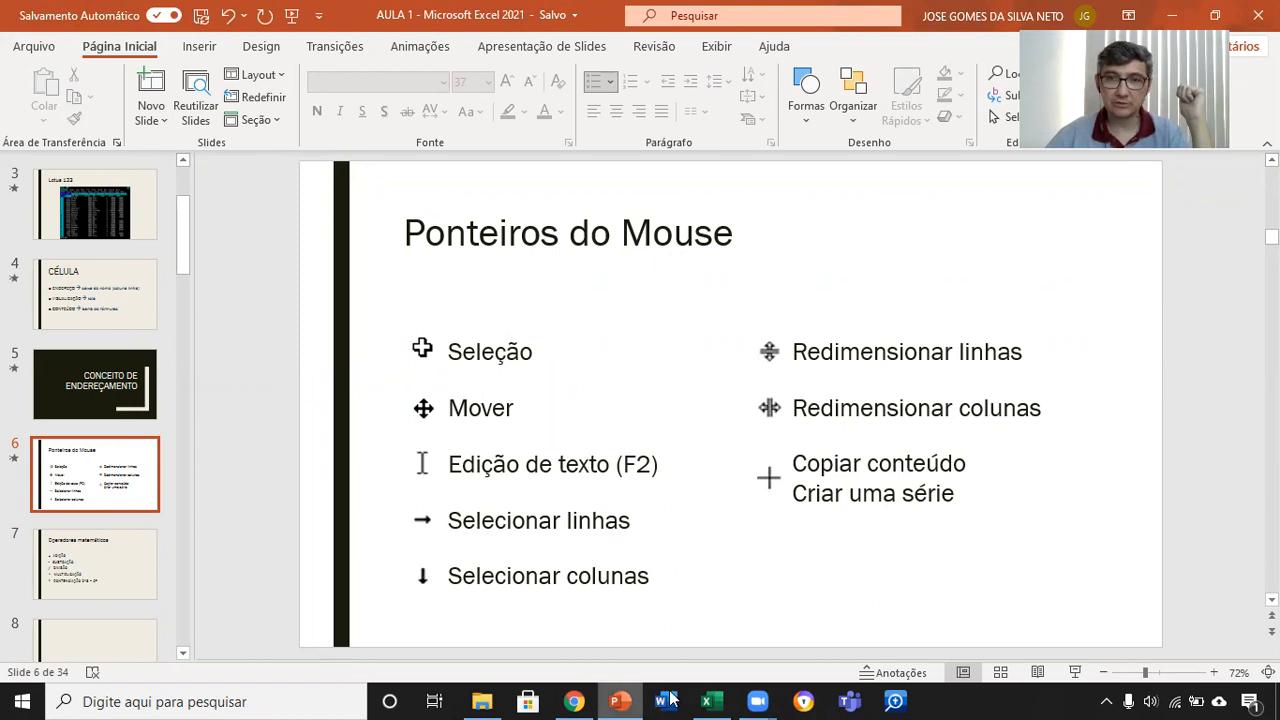
pyautogui.click(706, 701)
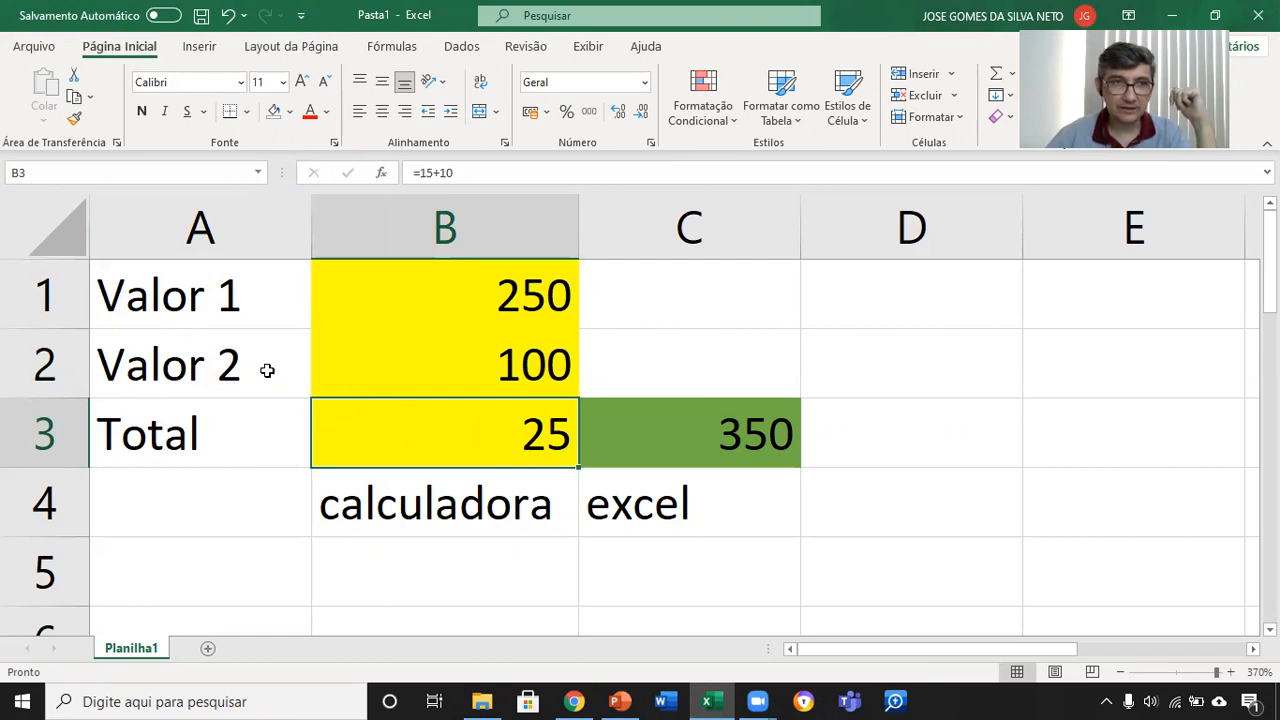
pyautogui.click(47, 300)
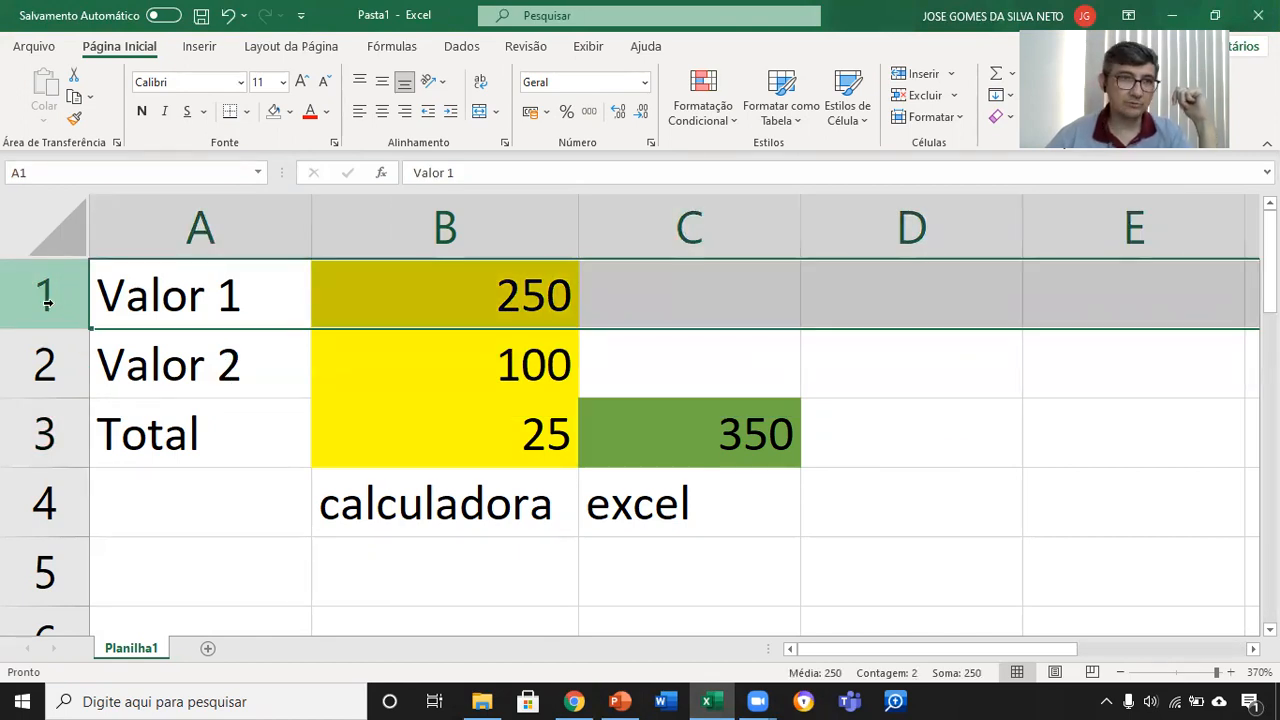
pyautogui.moveTo(40, 289); pyautogui.dragTo(49, 570)
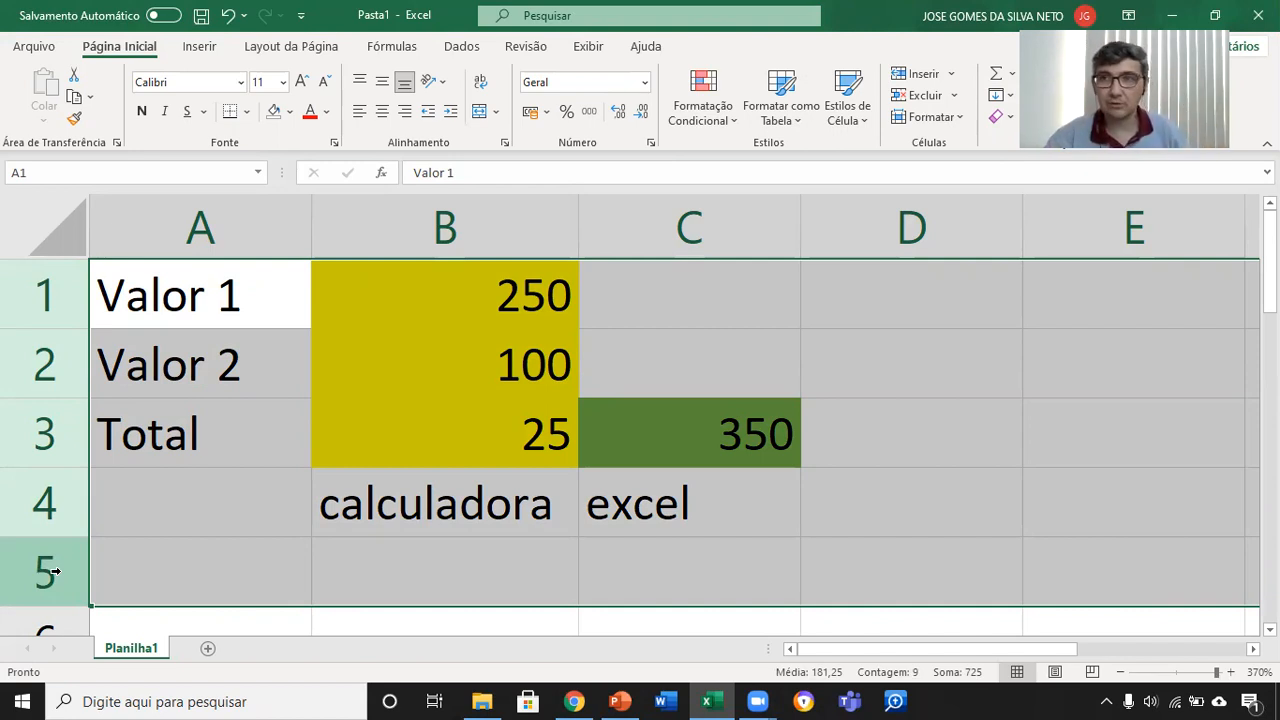
# Step: Clear the multi-row selection and select the non-adjacent entire rows 2 and 4 together
pyautogui.click(222, 292)
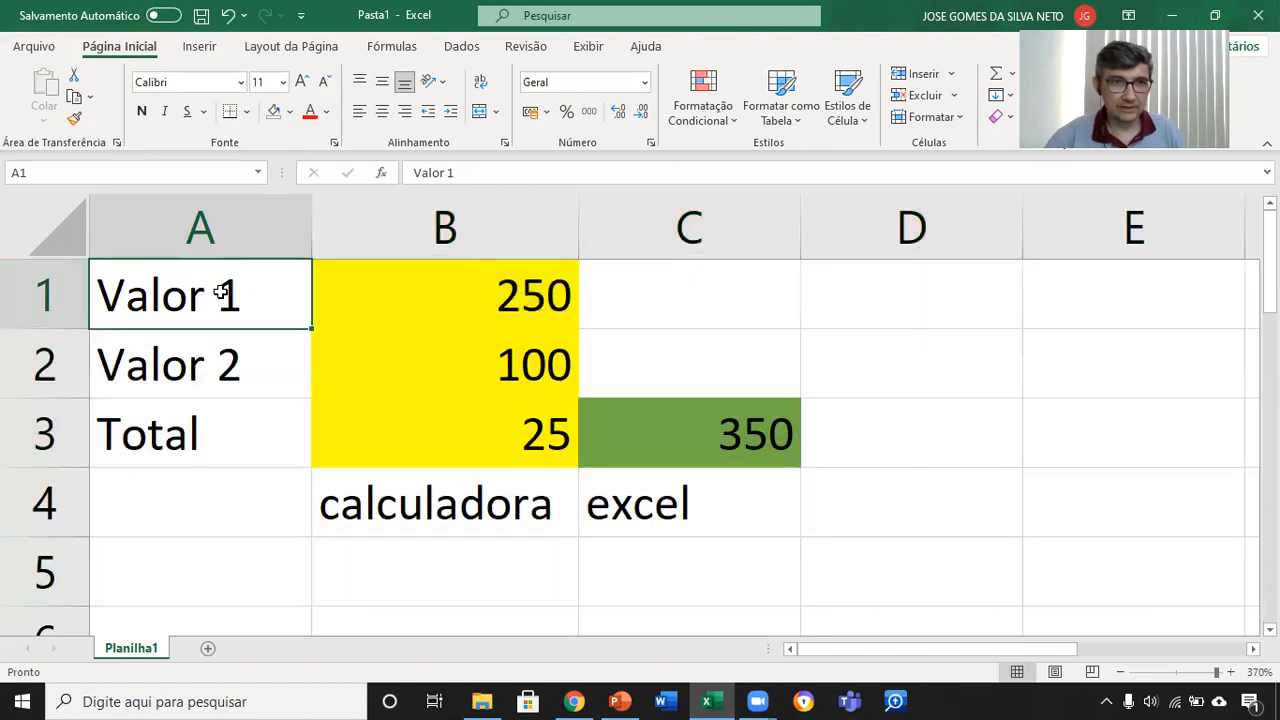
pyautogui.click(57, 360)
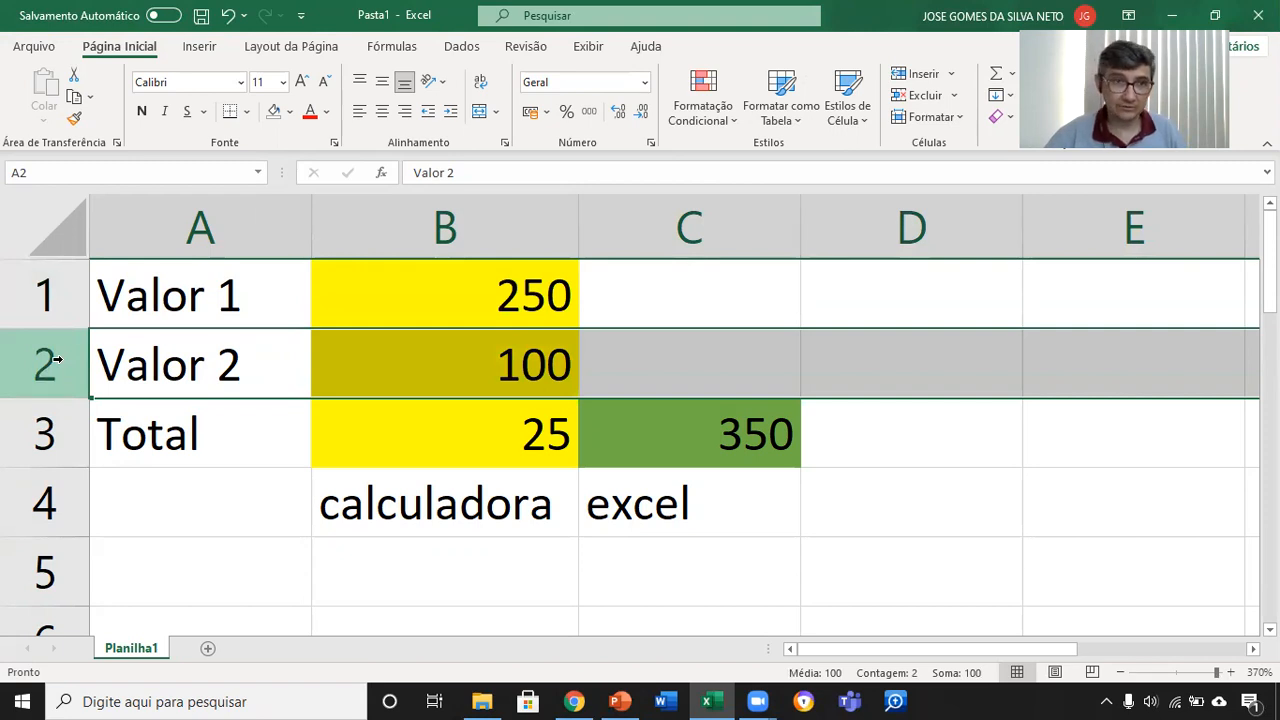
pyautogui.keyDown('ctrl'); pyautogui.click(52, 512); pyautogui.keyUp('ctrl')
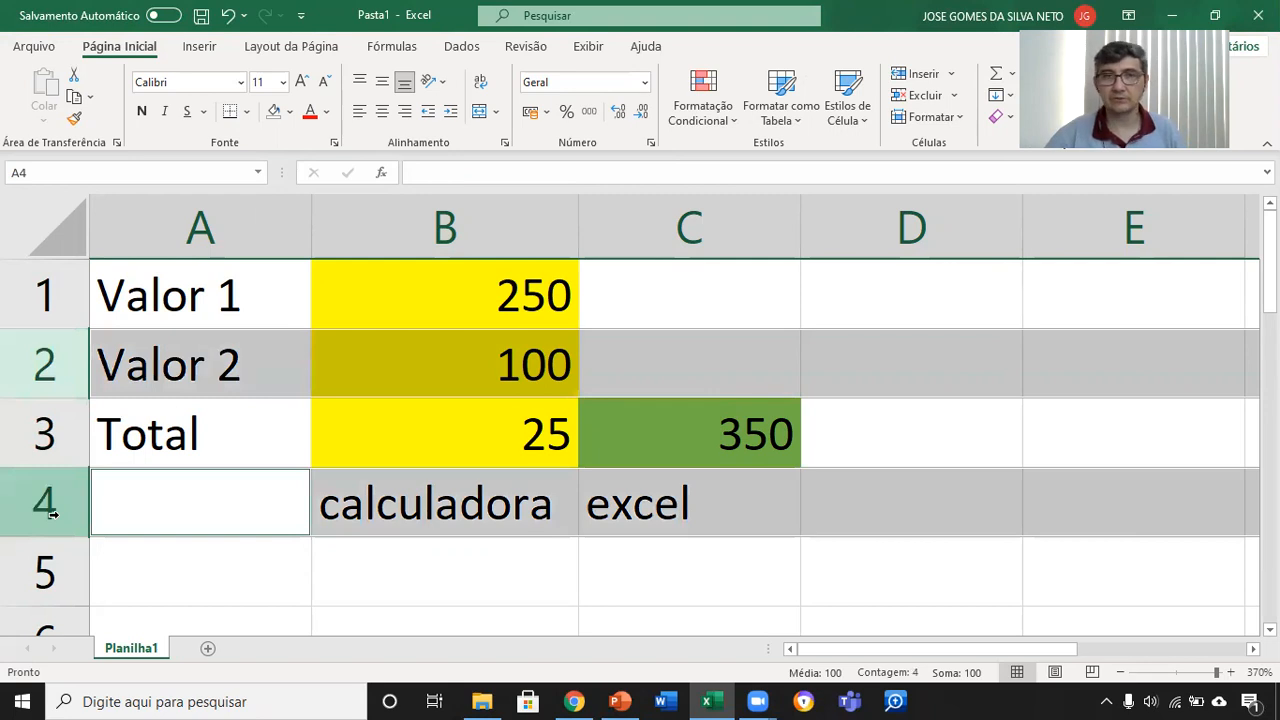
# Step: Add the non-adjacent entire rows 6 and 8 to the current selection of rows 2 and 4
pyautogui.scroll(-2, 48, 505)
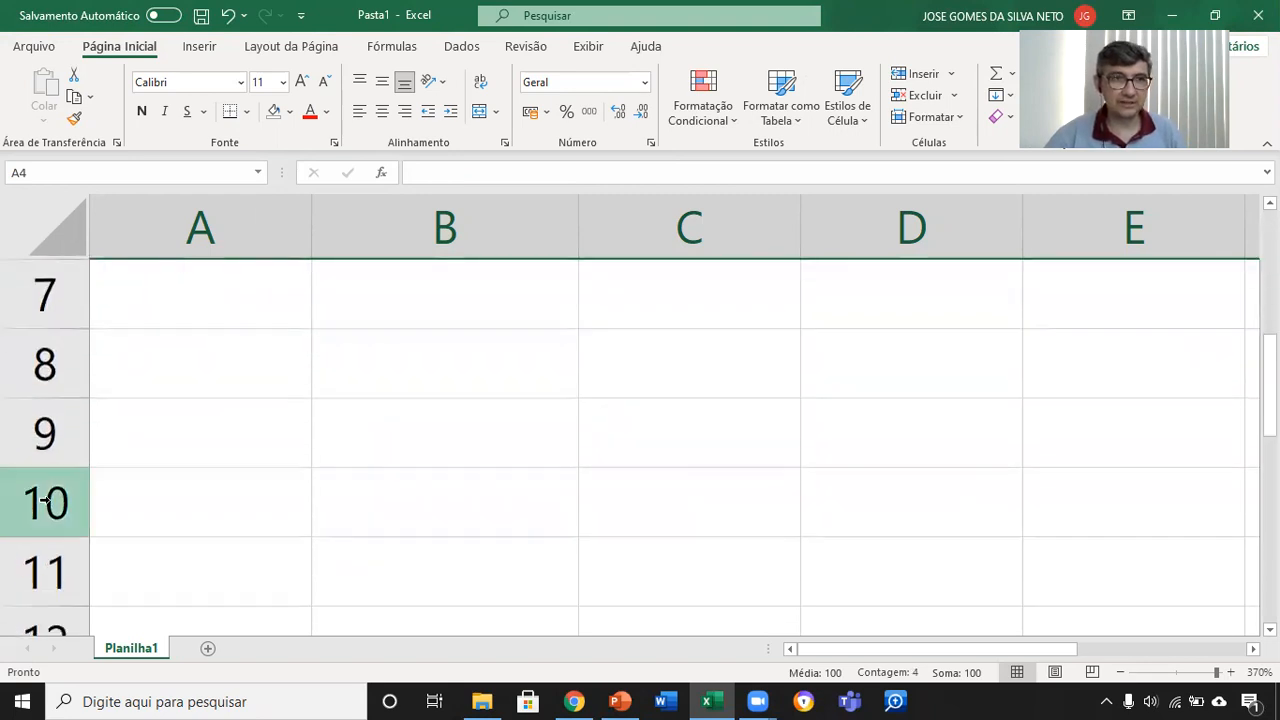
pyautogui.scroll(2, 45, 500)
pyautogui.scroll(-1, 44, 620)
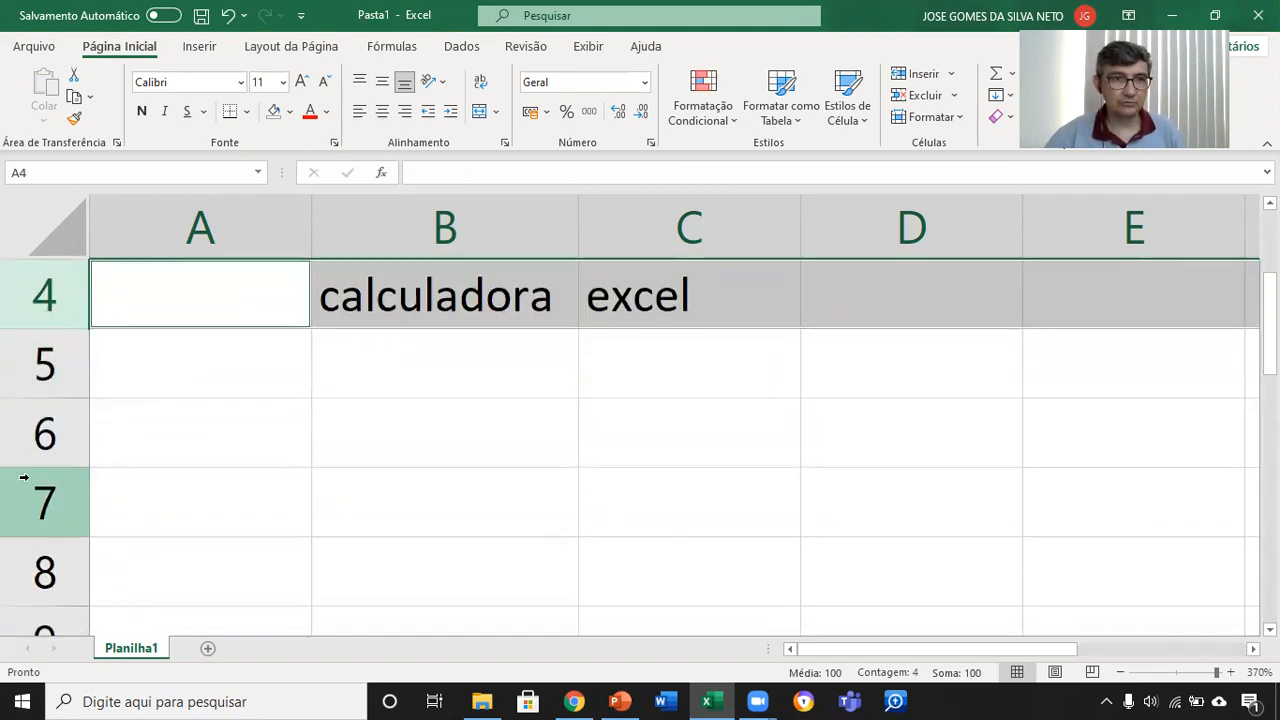
pyautogui.keyDown('ctrl'); pyautogui.click(35, 447); pyautogui.keyUp('ctrl')
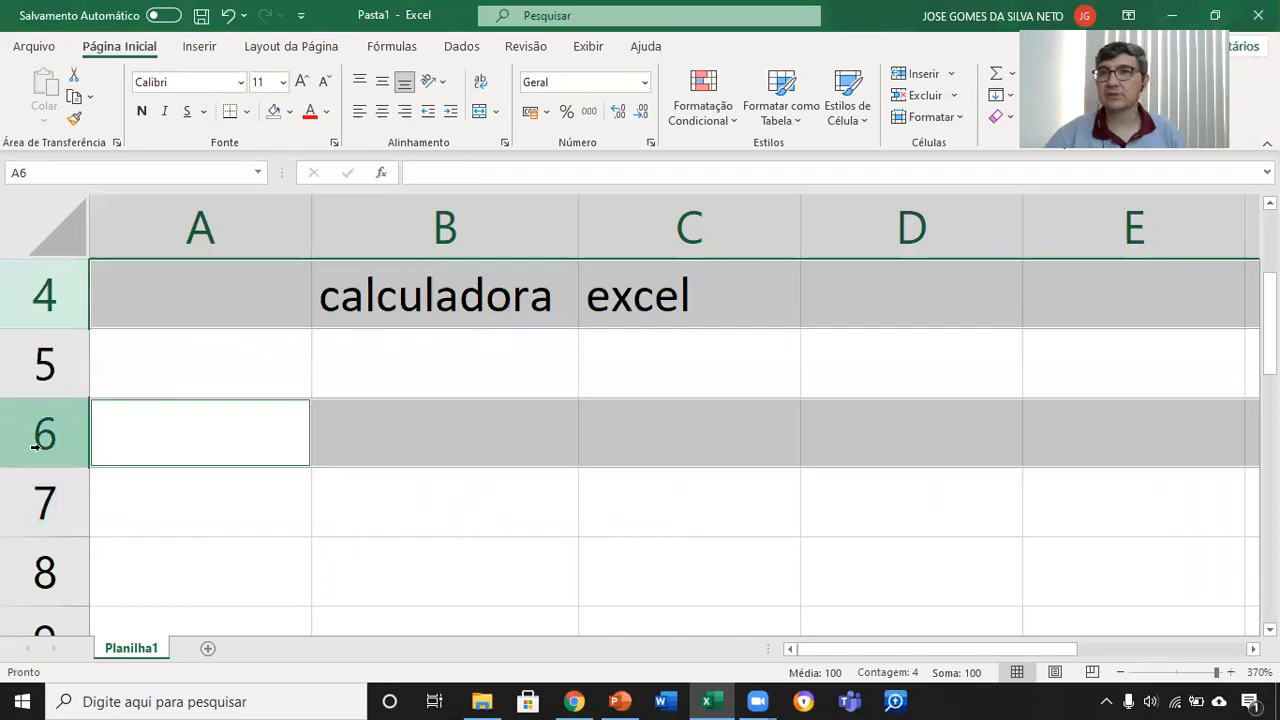
pyautogui.keyDown('ctrl'); pyautogui.click(42, 553); pyautogui.keyUp('ctrl')
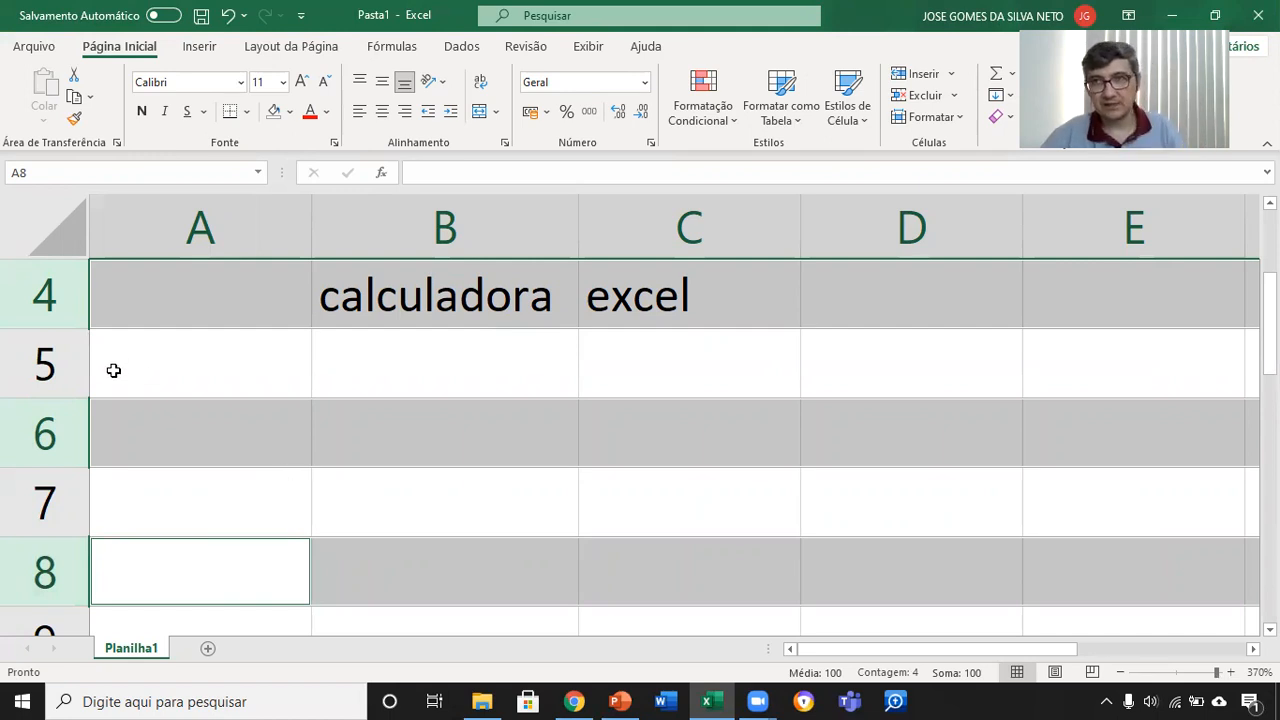
# Step: Select entire columns A and B one at a time, and select the non-adjacent columns A, C and E together
pyautogui.scroll(1, 113, 370)
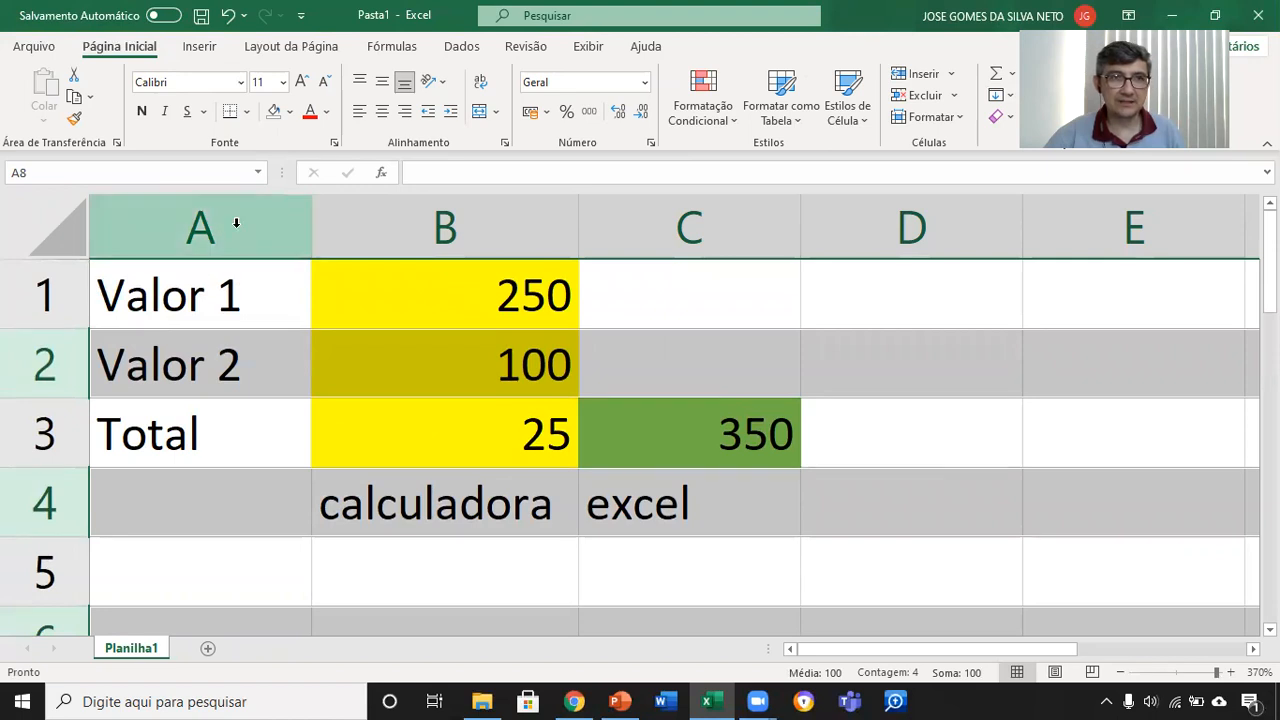
pyautogui.click(237, 226)
pyautogui.click(371, 223)
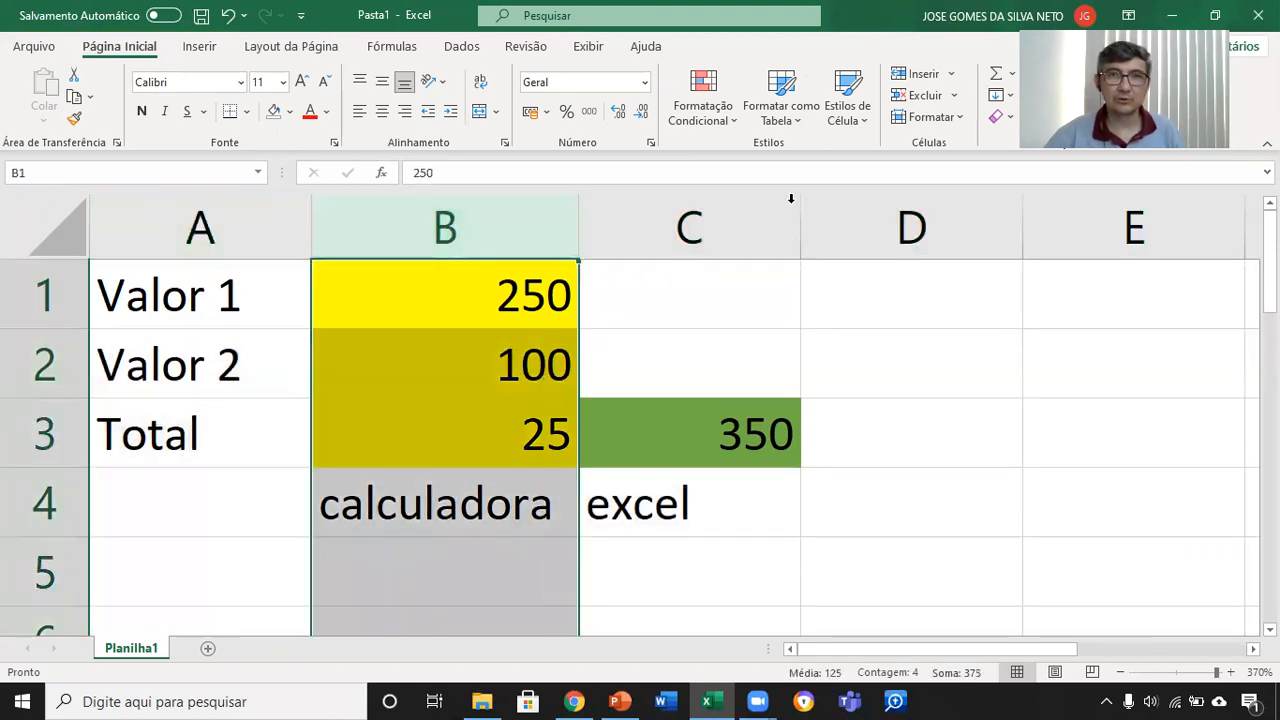
pyautogui.click(617, 247)
pyautogui.moveTo(216, 224); pyautogui.dragTo(263, 209)
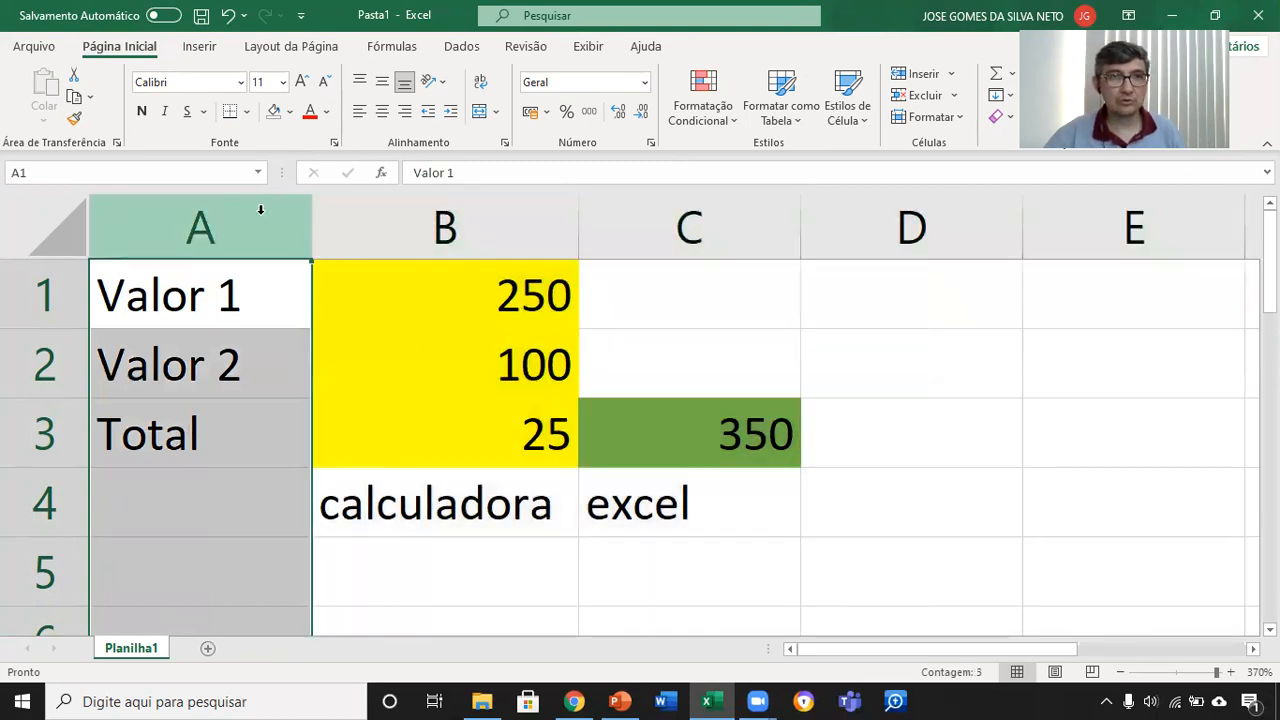
pyautogui.keyDown('ctrl'); pyautogui.click(626, 211); pyautogui.keyUp('ctrl')
pyautogui.keyDown('ctrl'); pyautogui.click(1077, 214); pyautogui.keyUp('ctrl')
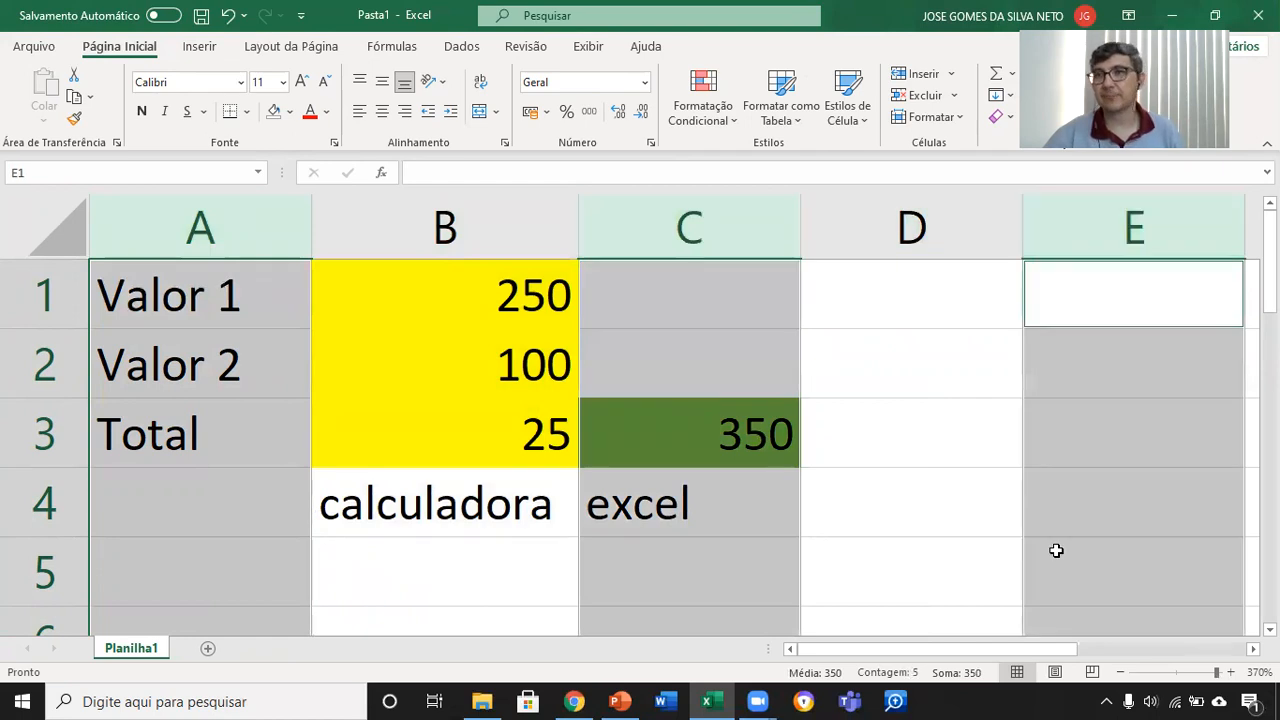
# Step: Review the "Ponteiros do Mouse" slide full screen in PowerPoint, and return to Excel to select cell B4
pyautogui.click(620, 701)
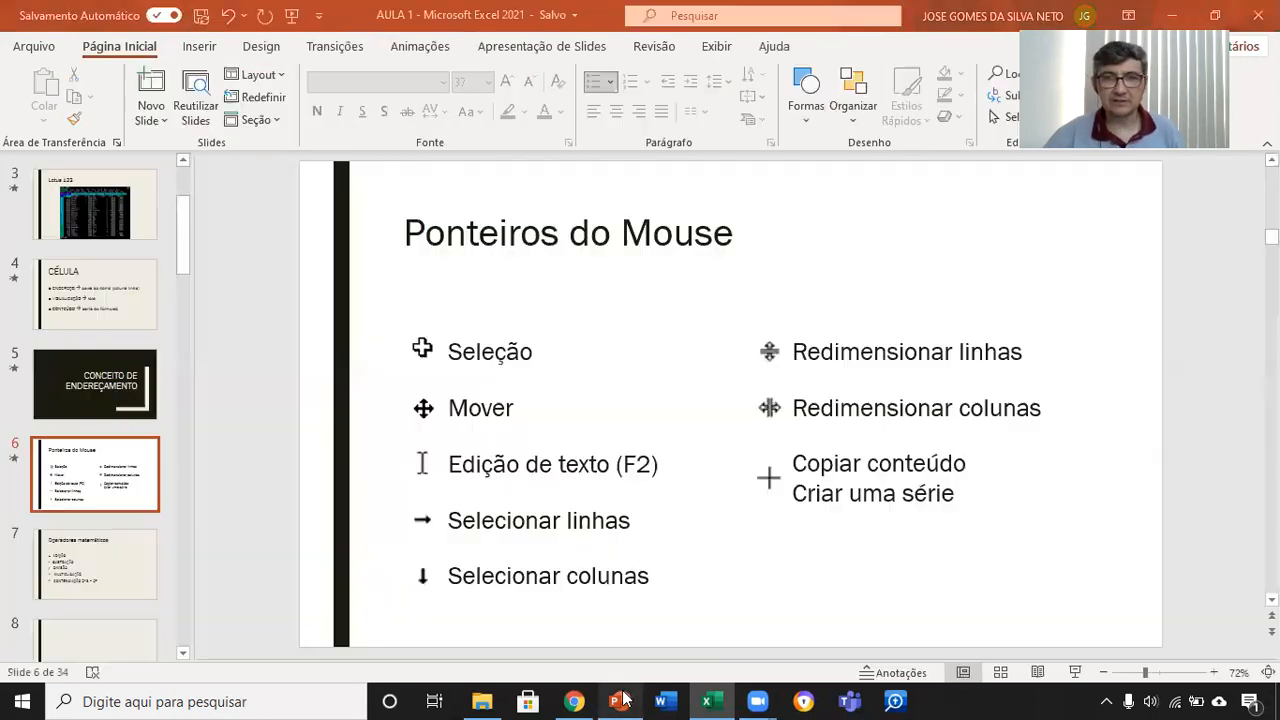
pyautogui.click(1075, 672)
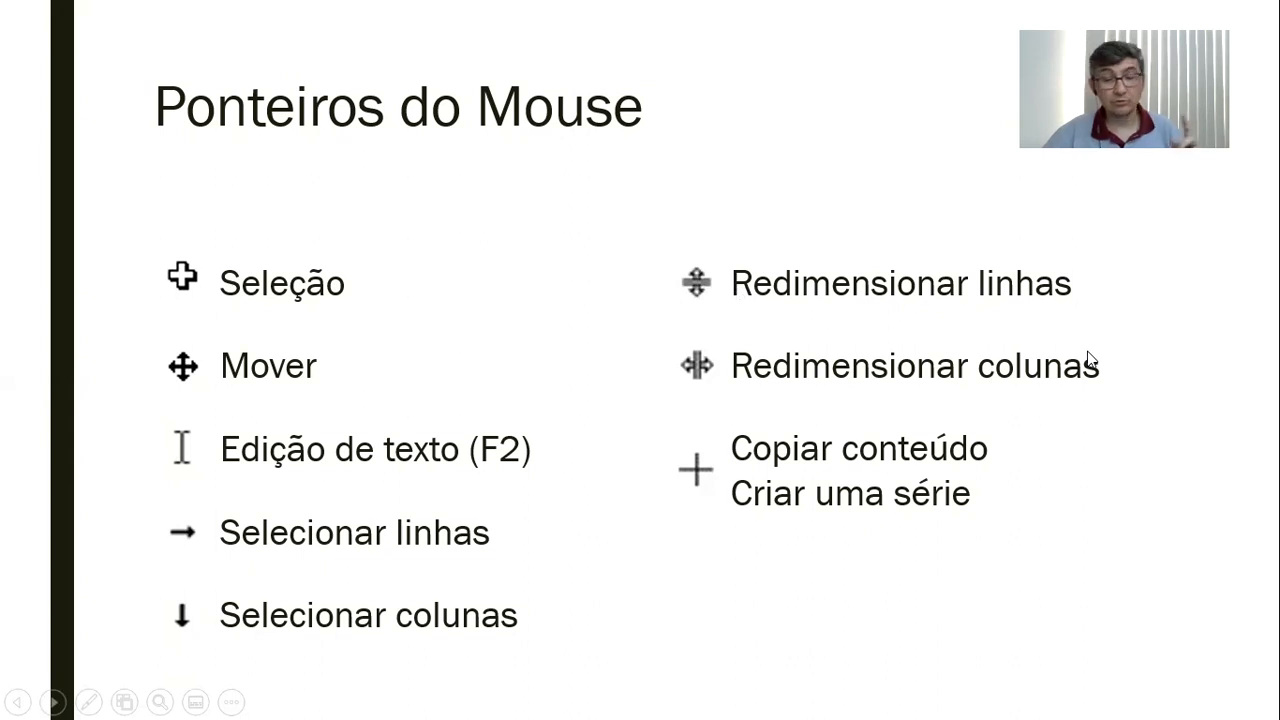
pyautogui.press('Escape')
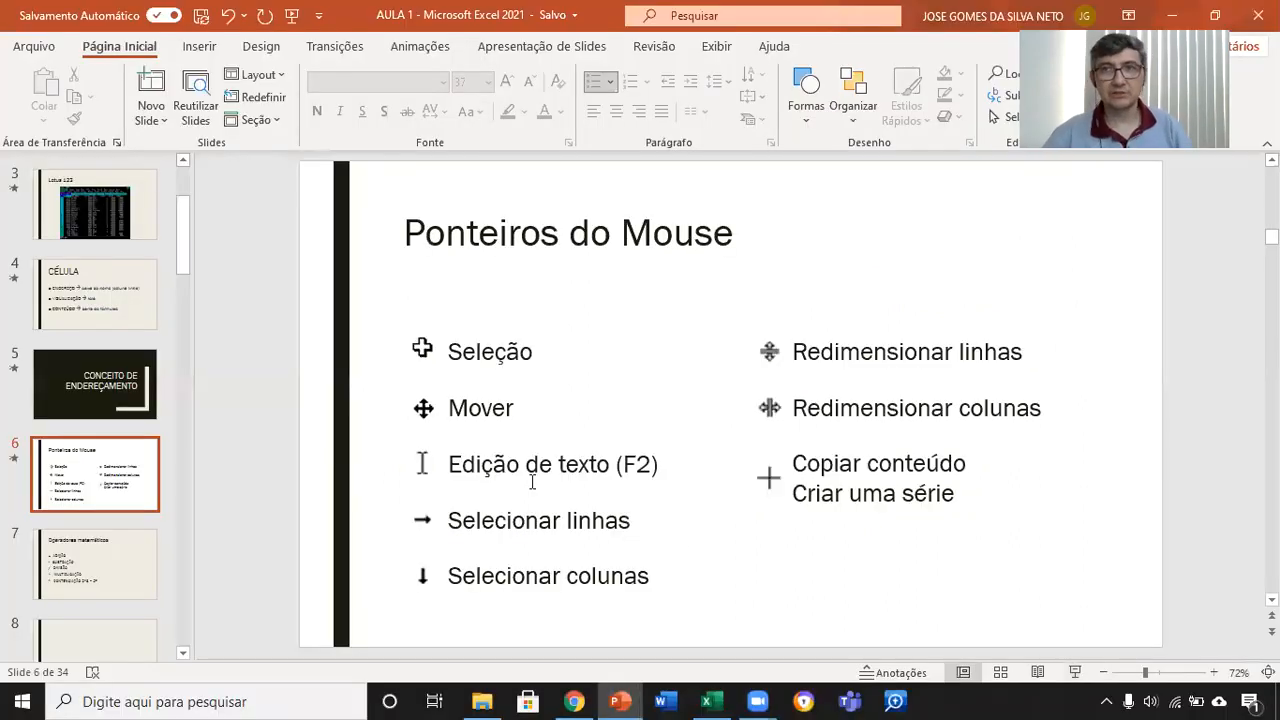
pyautogui.click(707, 701)
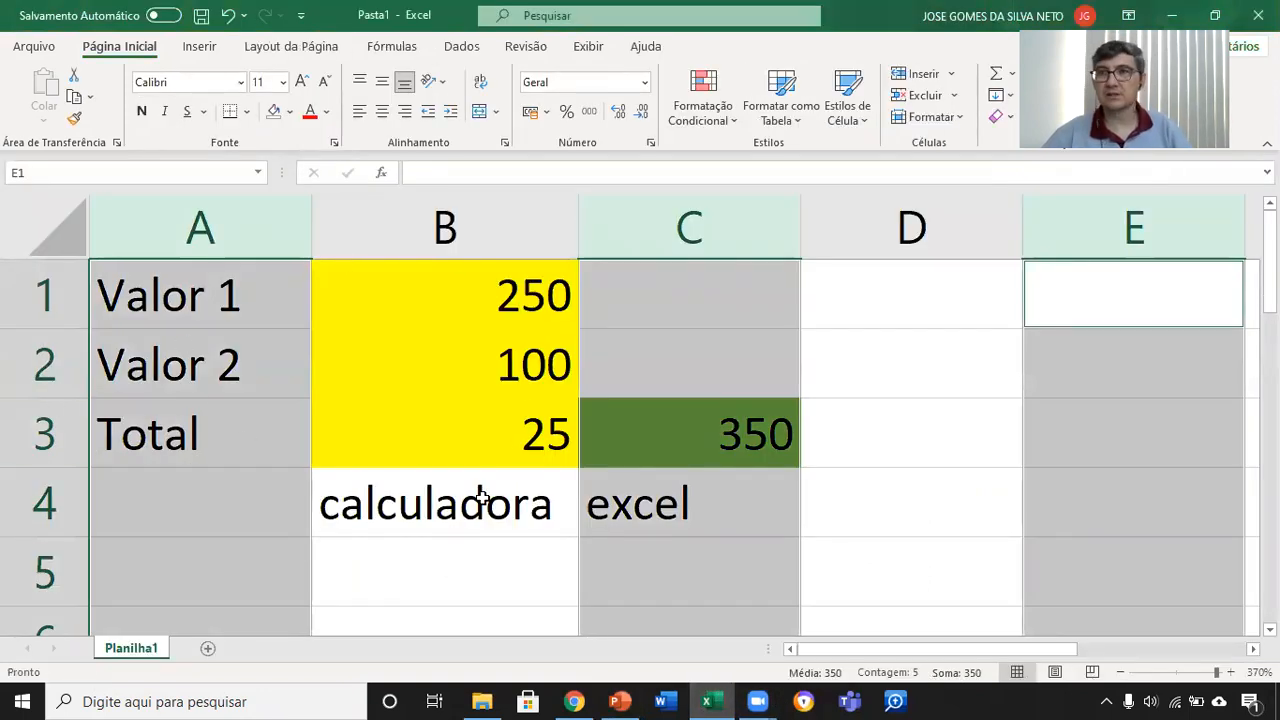
pyautogui.click(560, 474)
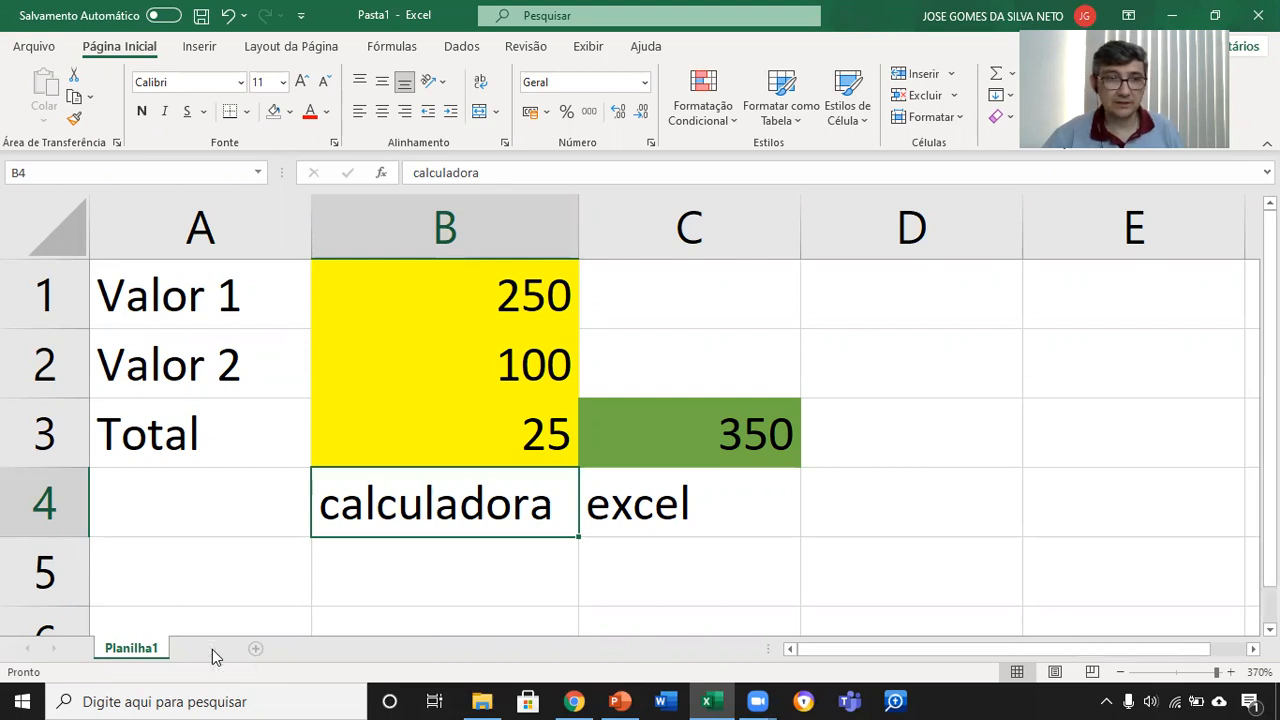
# Step: Add two new worksheets to the workbook and move Planilha3 after Planilha2
pyautogui.click(210, 650)
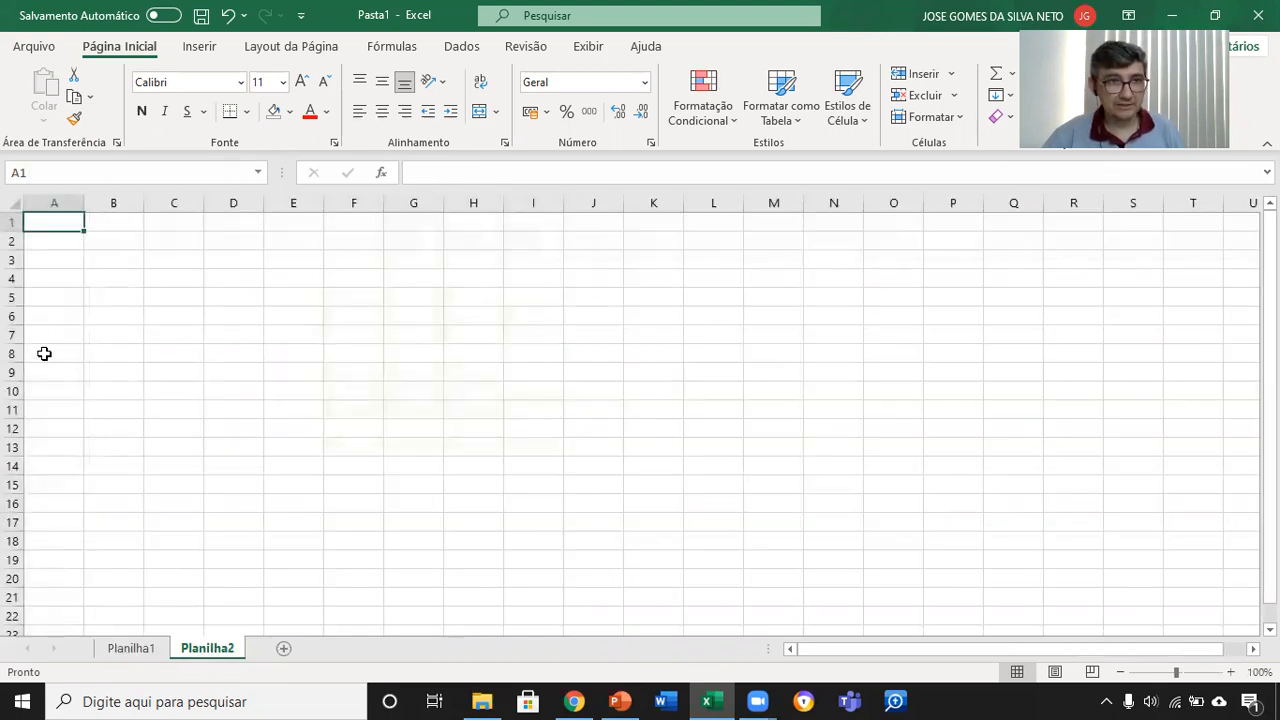
pyautogui.click(131, 649)
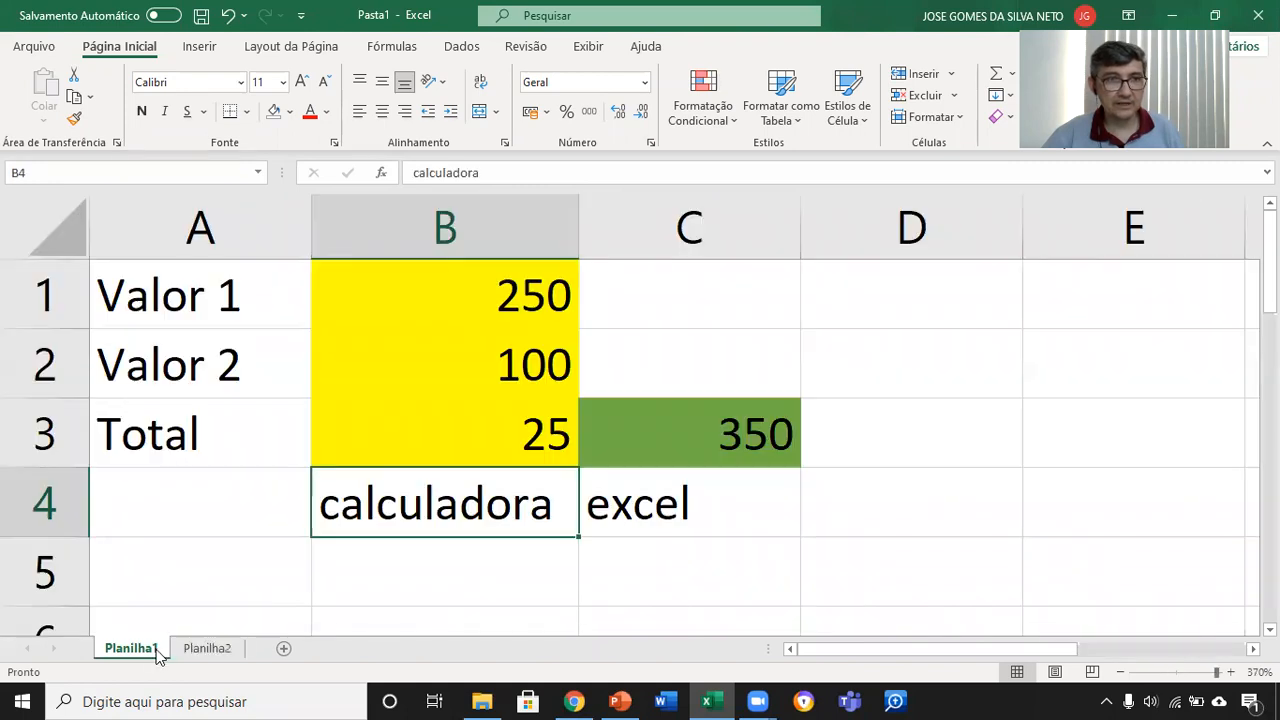
pyautogui.click(284, 651)
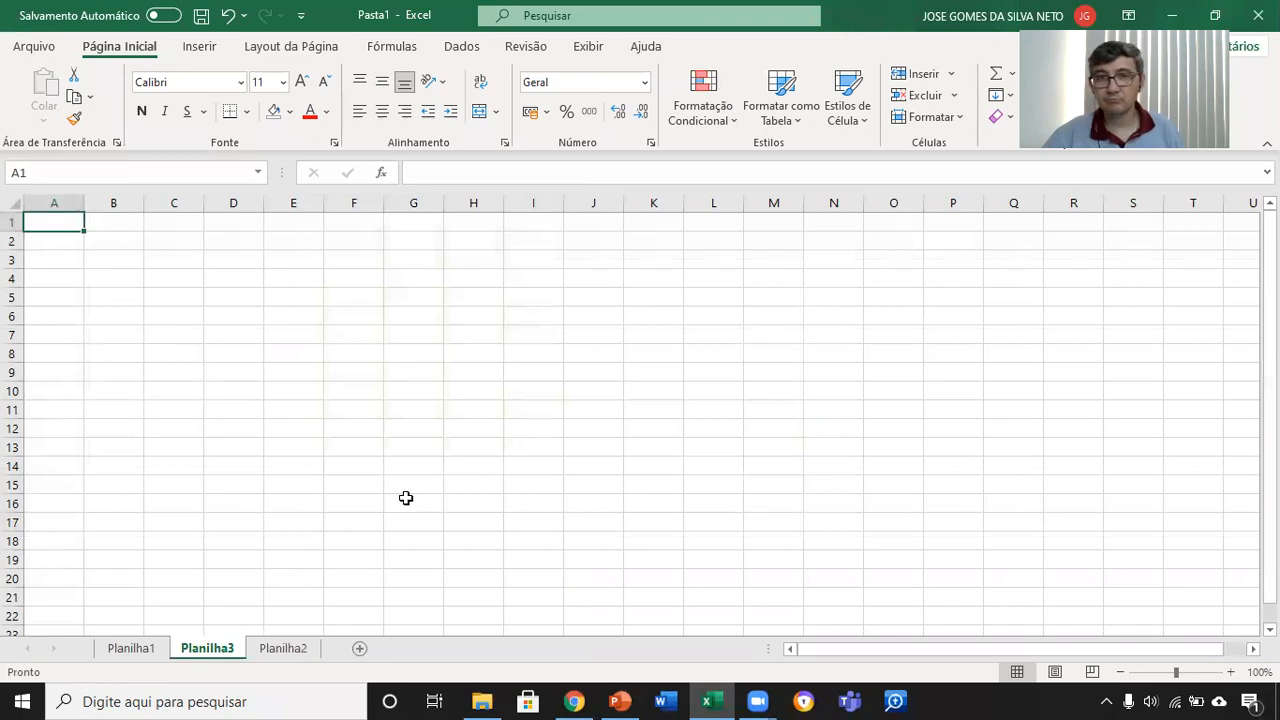
pyautogui.moveTo(209, 652); pyautogui.dragTo(329, 657)
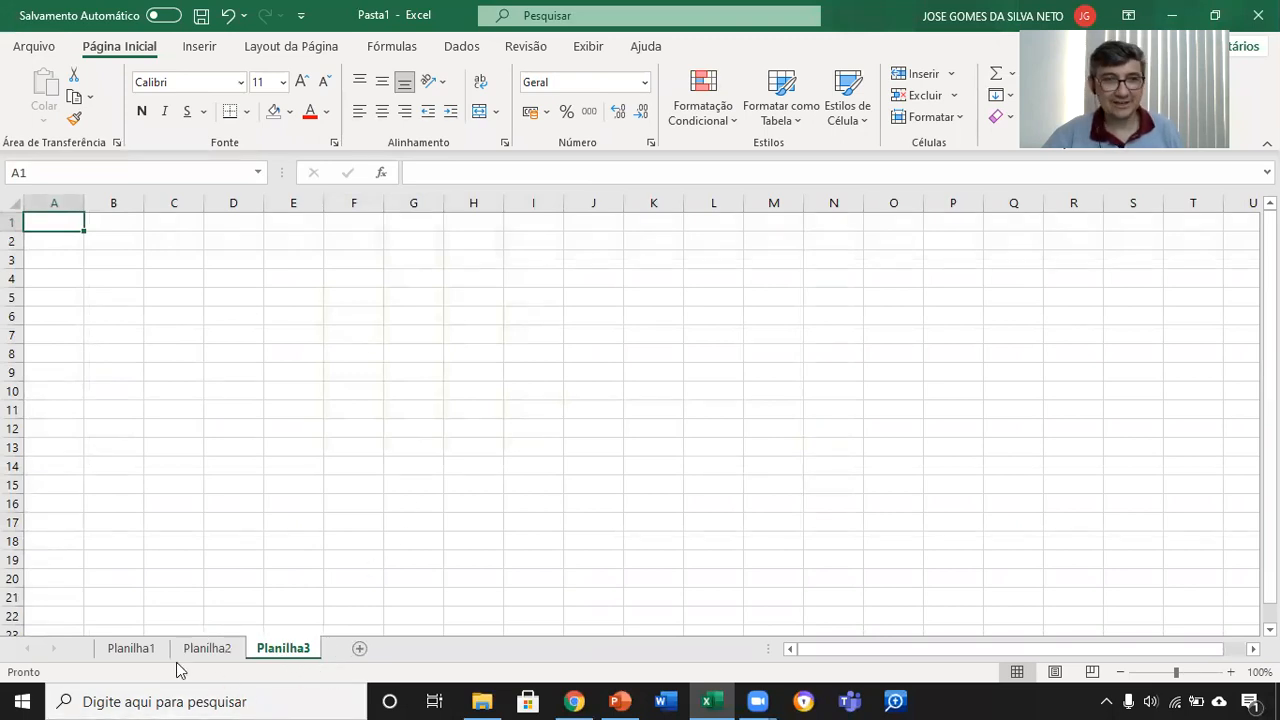
# Step: View the Planilha1, Planilha2 and Planilha3 worksheets in turn and return to Planilha1
pyautogui.click(120, 650)
pyautogui.click(210, 650)
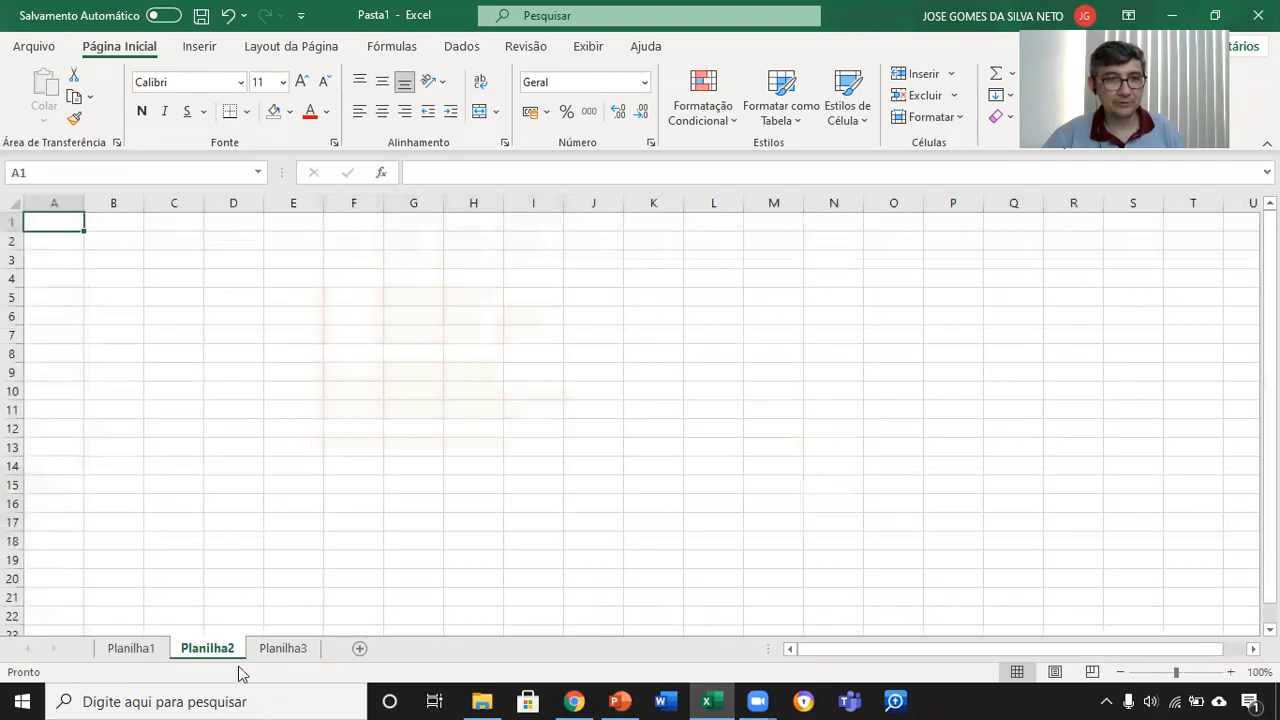
pyautogui.click(285, 650)
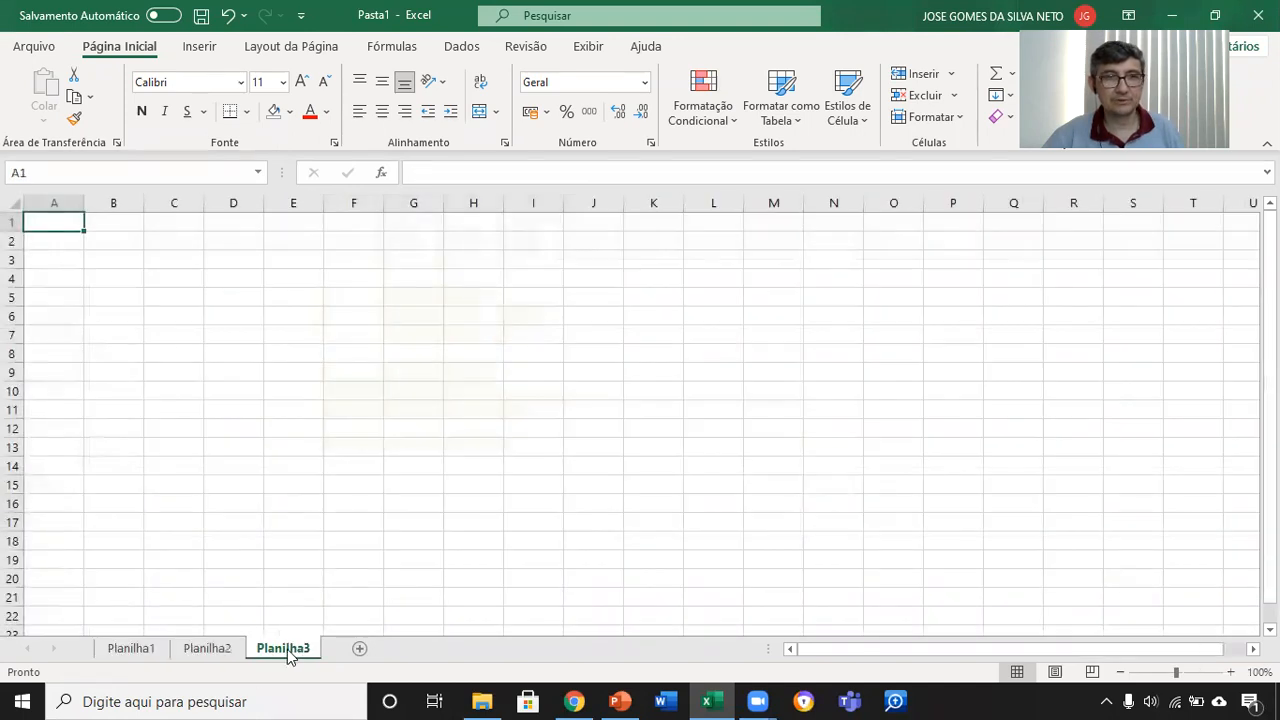
pyautogui.click(148, 655)
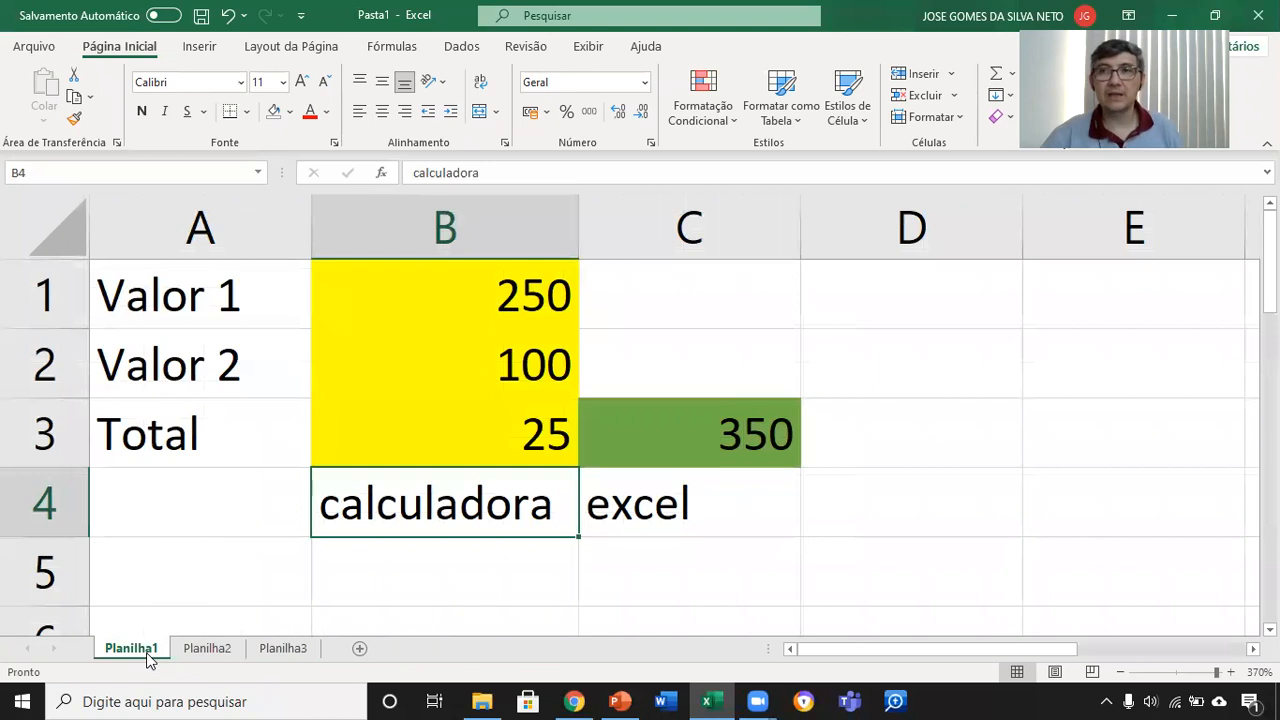
# Step: Rename the Planilha1 worksheet as "Aula 1a"
pyautogui.doubleClick(148, 655)
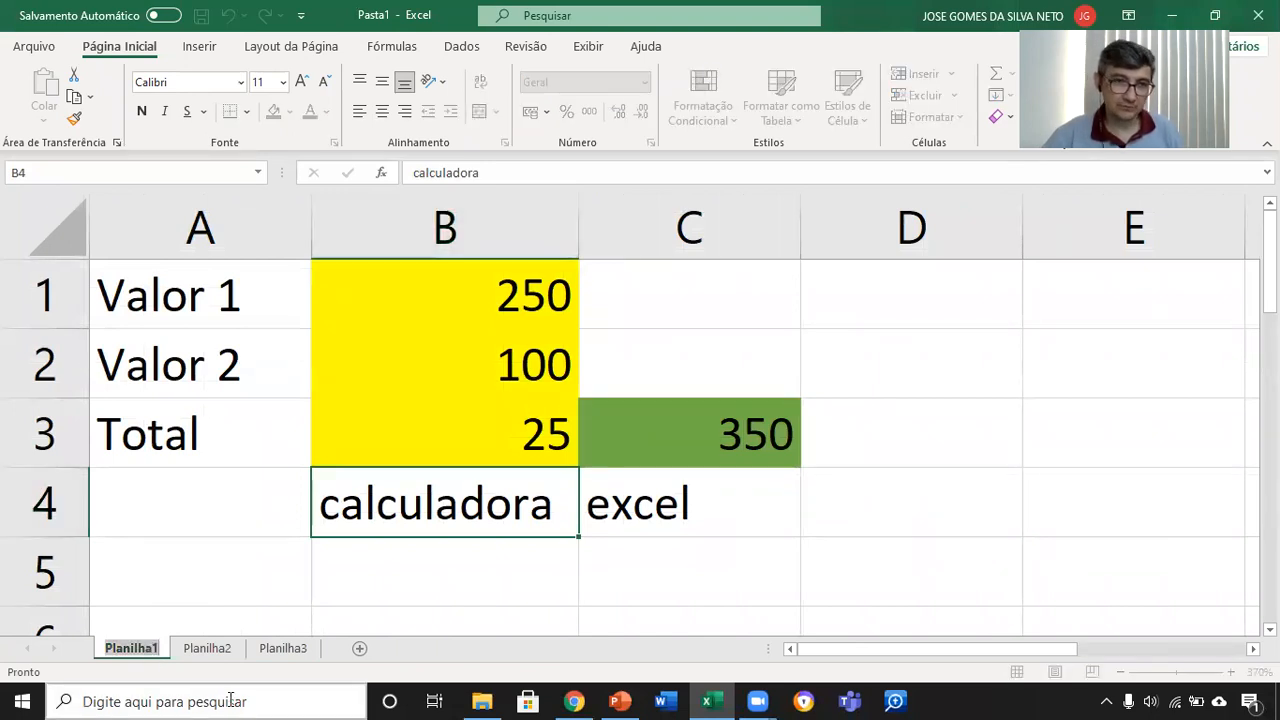
pyautogui.write('A')
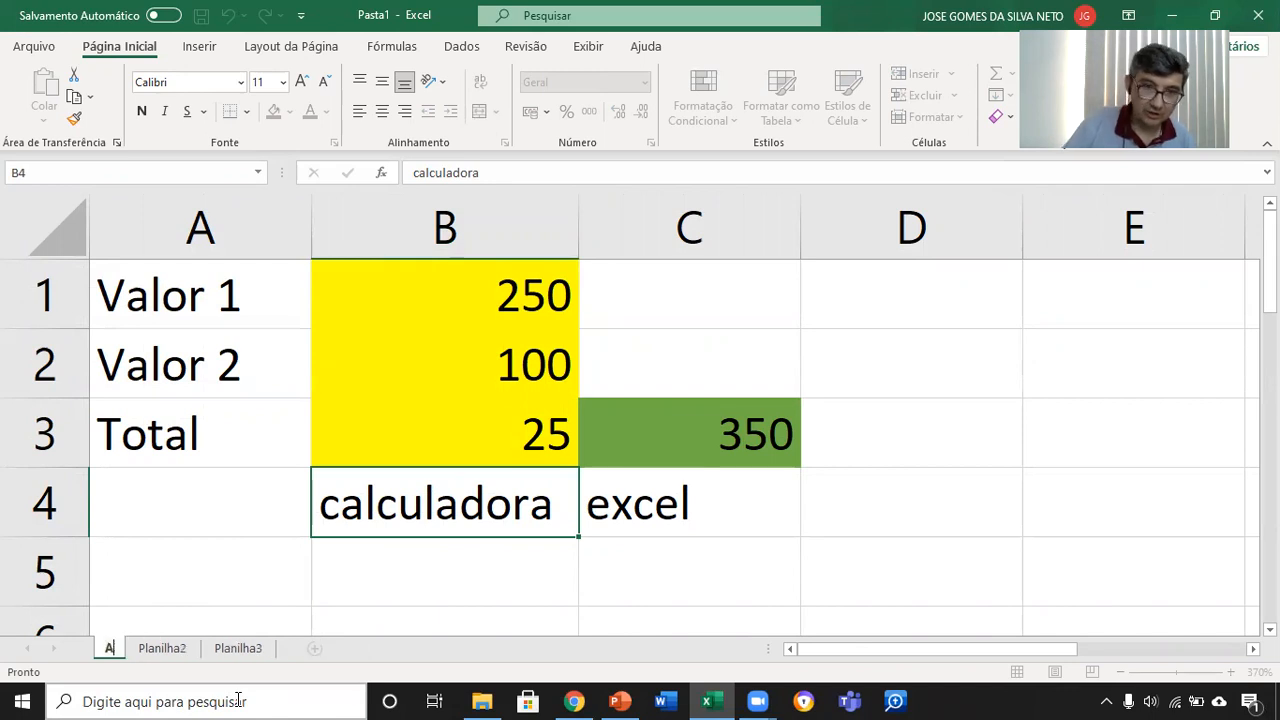
pyautogui.write('ula 1a')
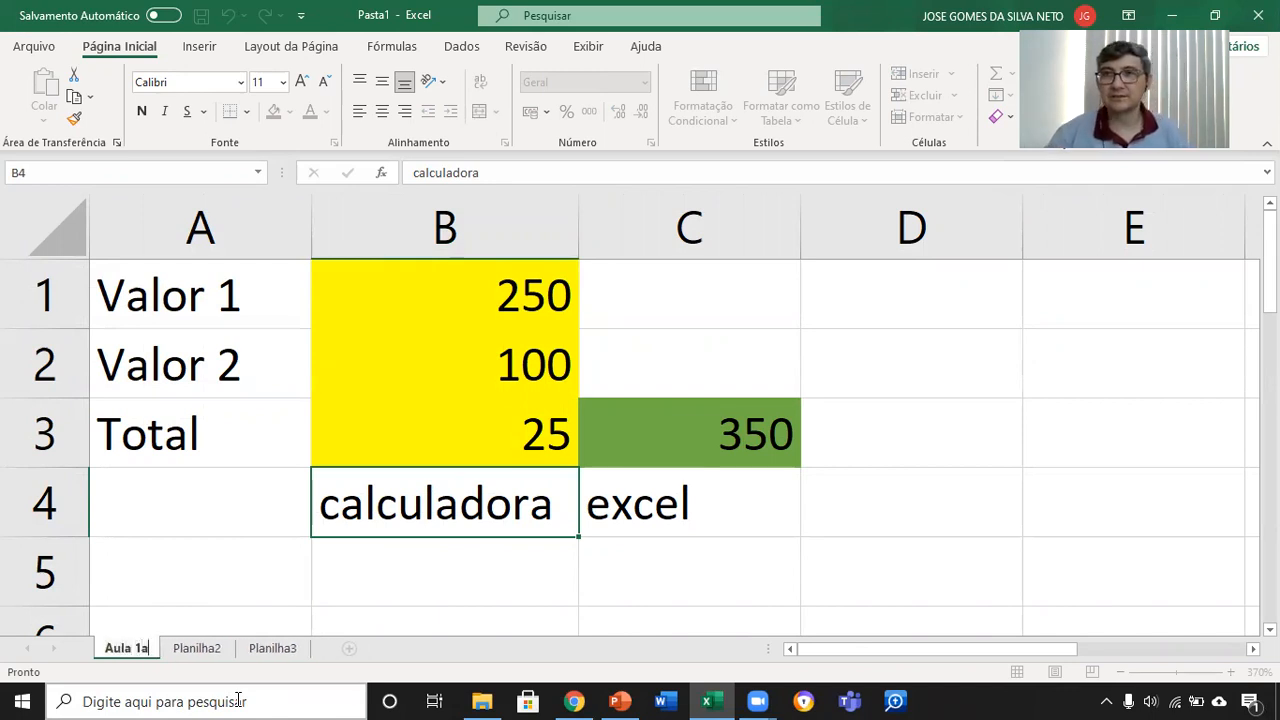
# Step: Rename the Planilha2 worksheet as "Aula 1b"
pyautogui.rightClick(214, 648)
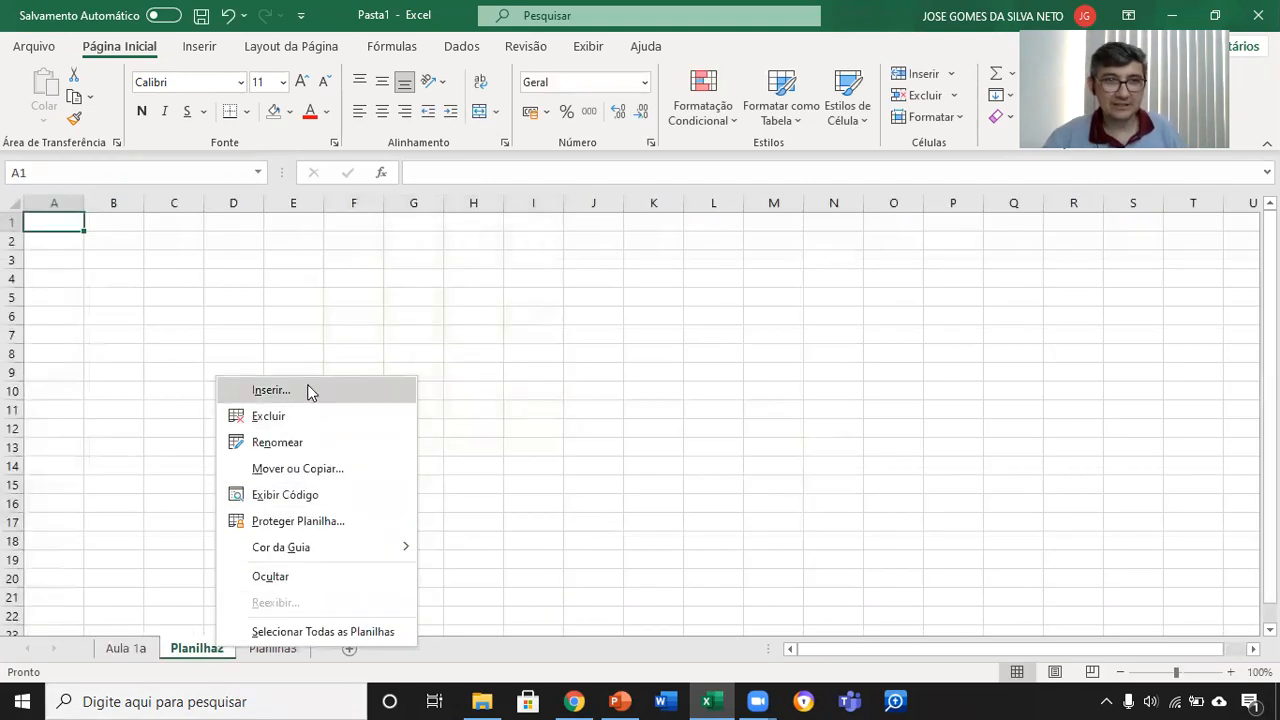
pyautogui.click(318, 444)
pyautogui.write('Aula 1b')
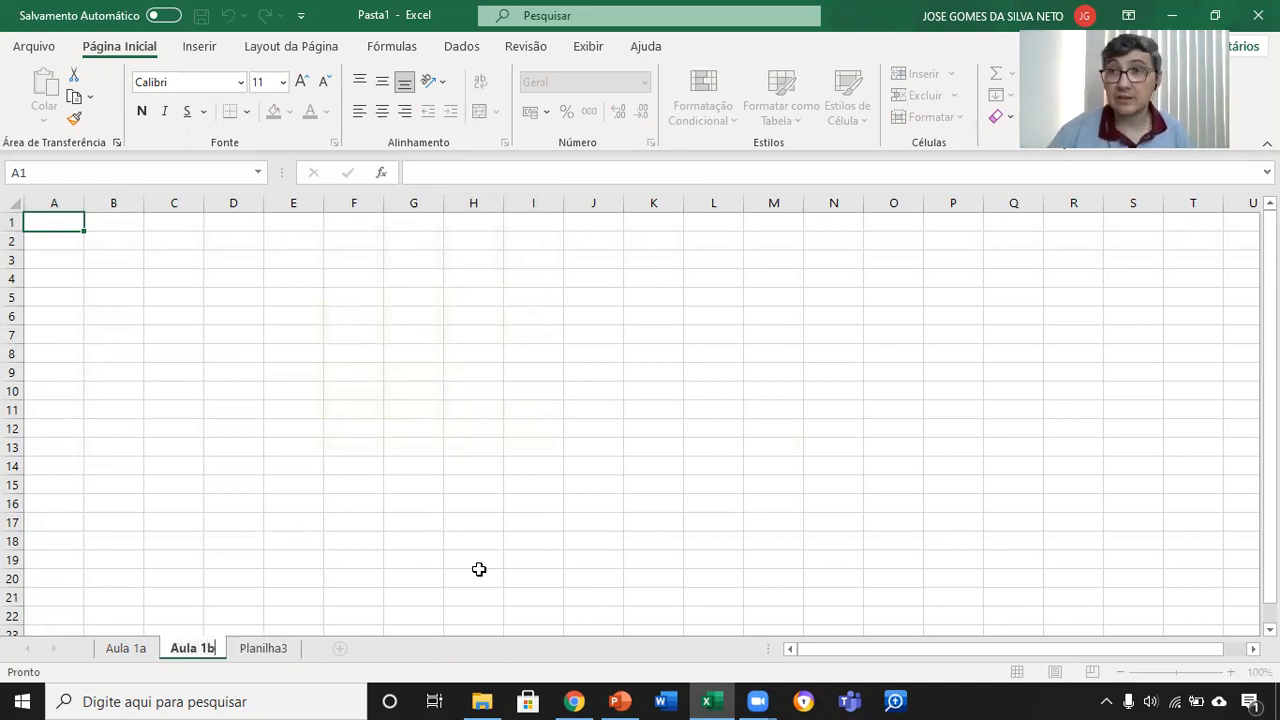
pyautogui.press('Return')
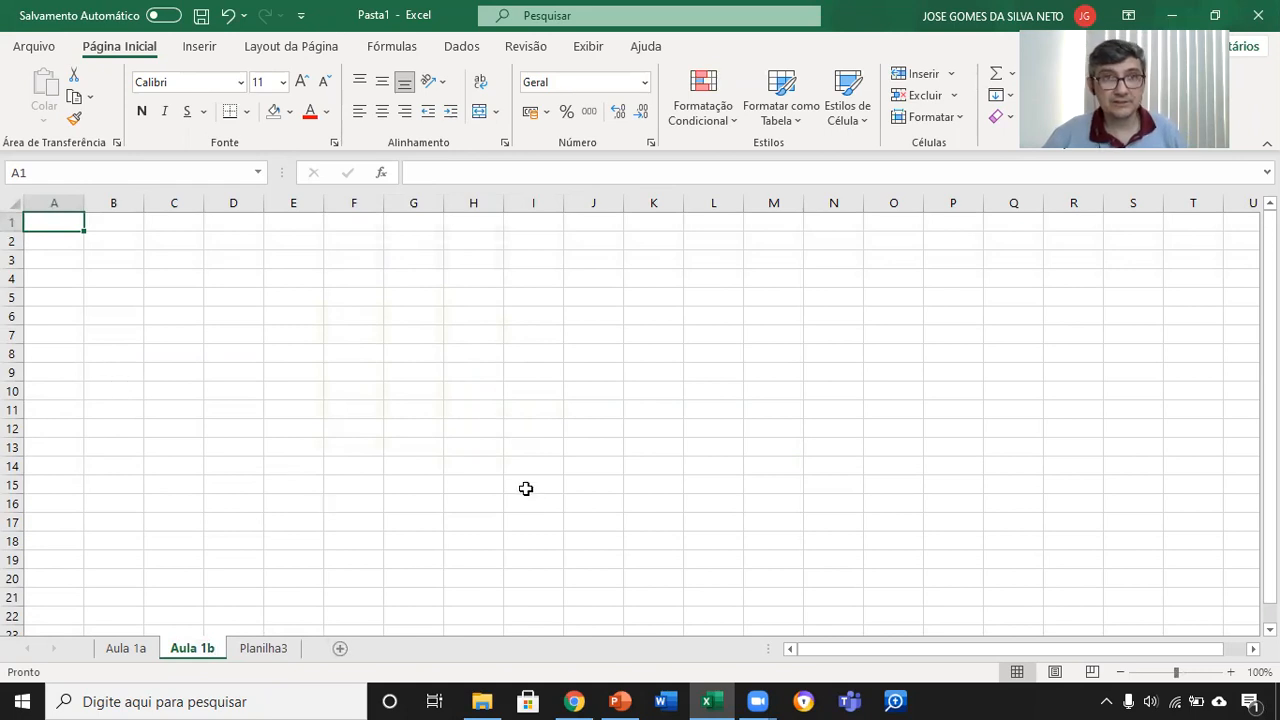
# Step: Color the Aula 1b sheet tab standard red and check it by switching to Aula 1a and back
pyautogui.moveTo(620, 700)
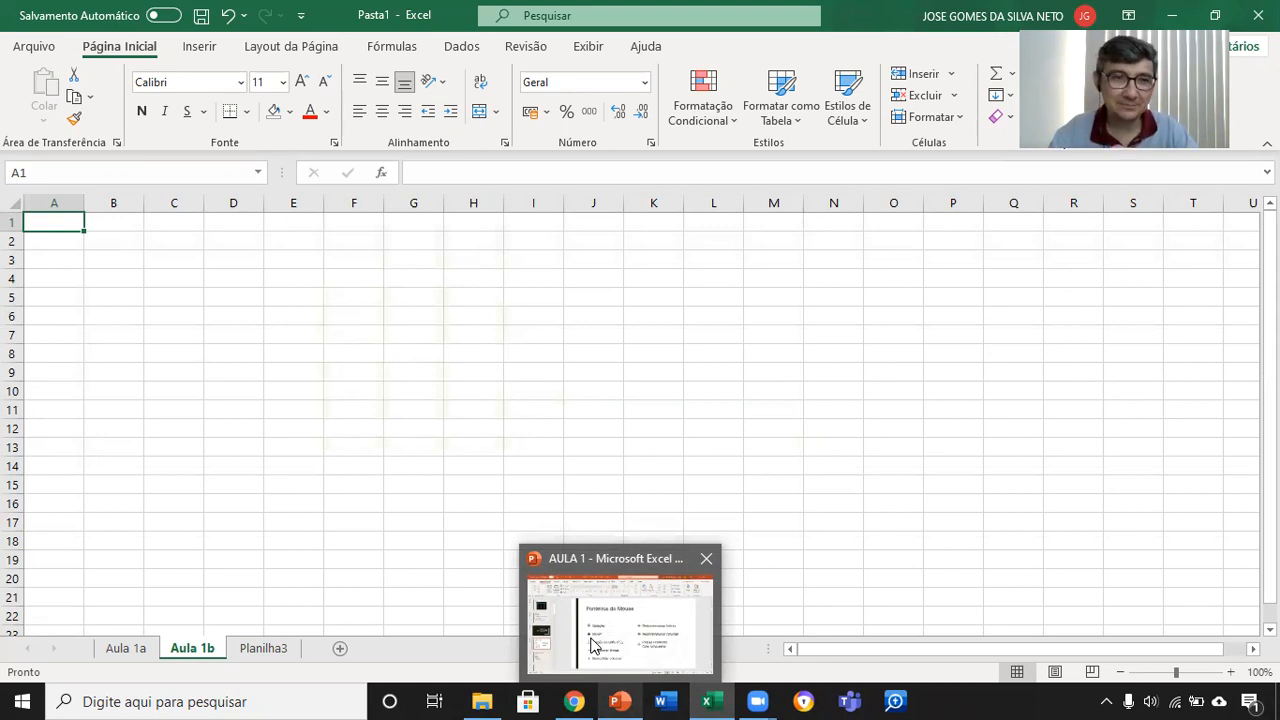
pyautogui.rightClick(203, 652)
pyautogui.moveTo(296, 548)
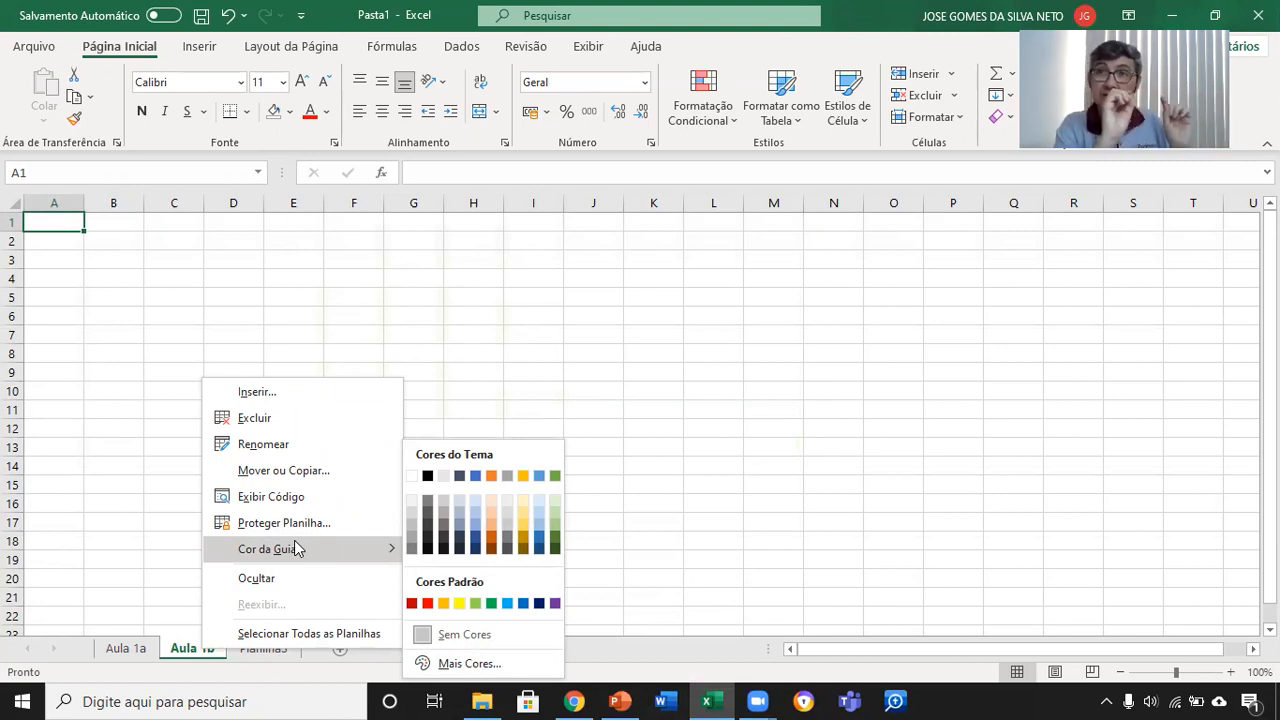
pyautogui.click(428, 604)
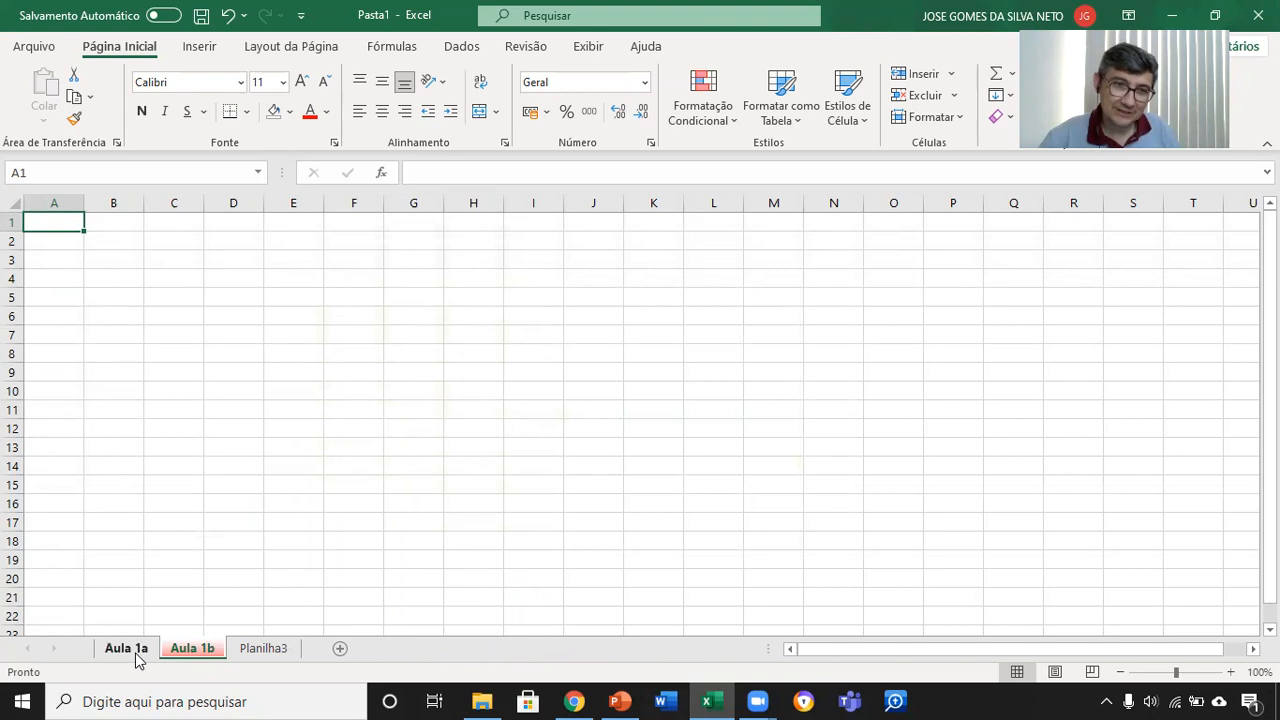
pyautogui.click(138, 656)
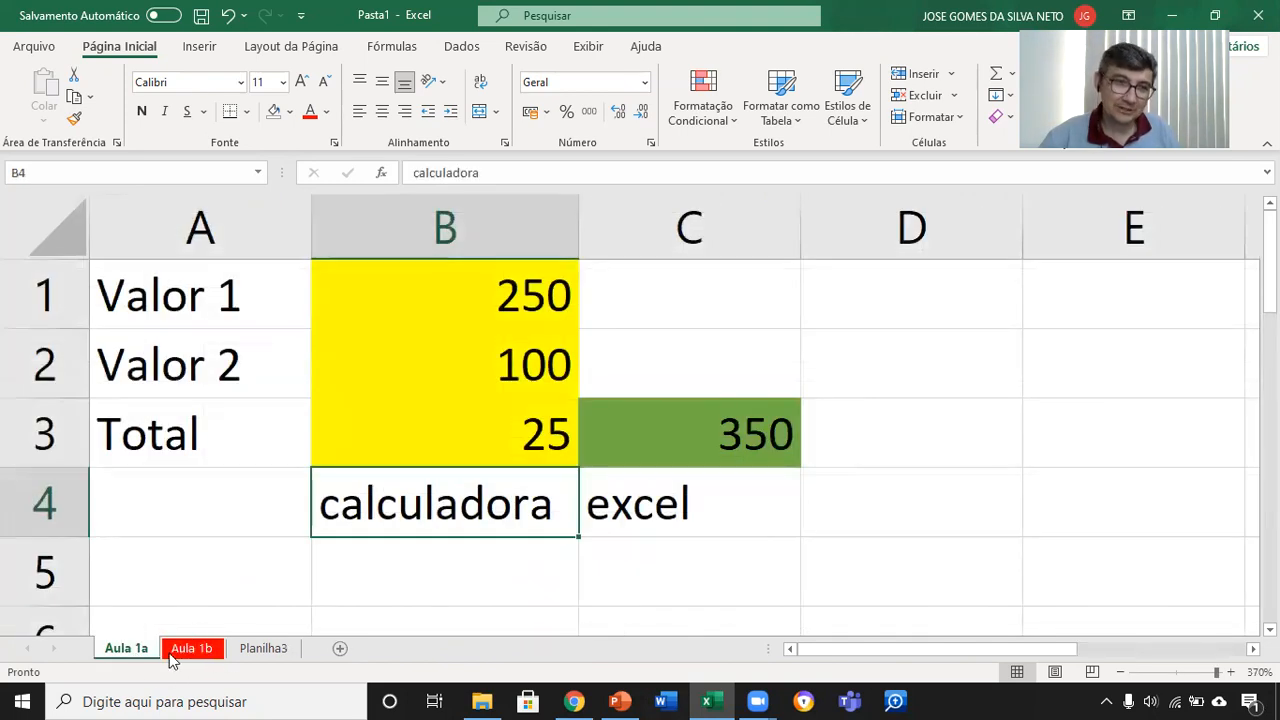
pyautogui.click(172, 658)
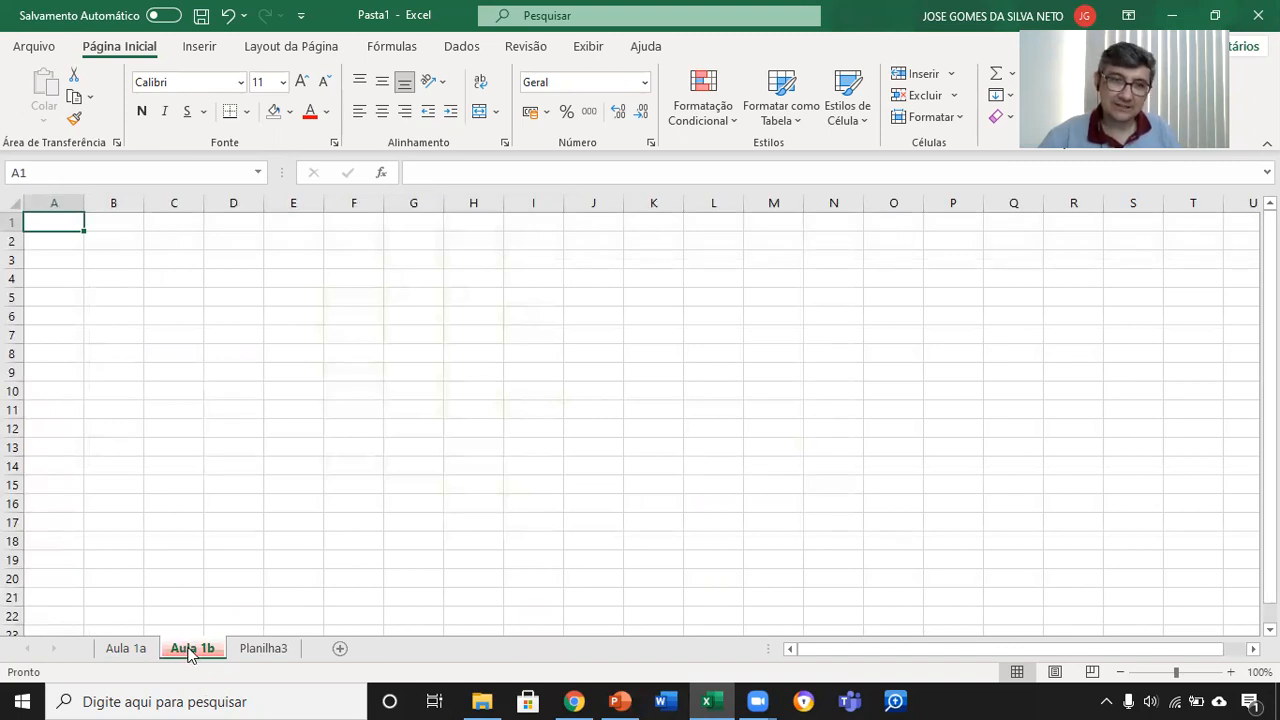
# Step: Color the Aula 1a sheet tab with the theme green
pyautogui.click(128, 650)
pyautogui.rightClick(130, 650)
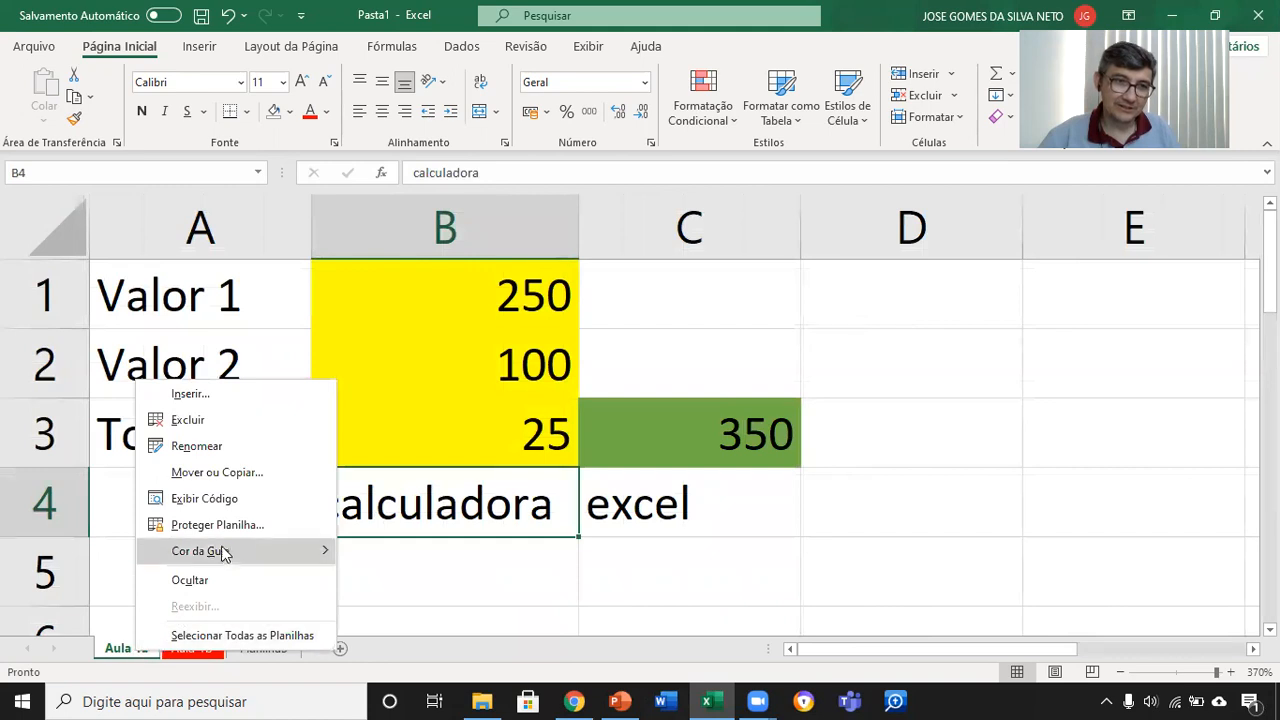
pyautogui.moveTo(226, 555)
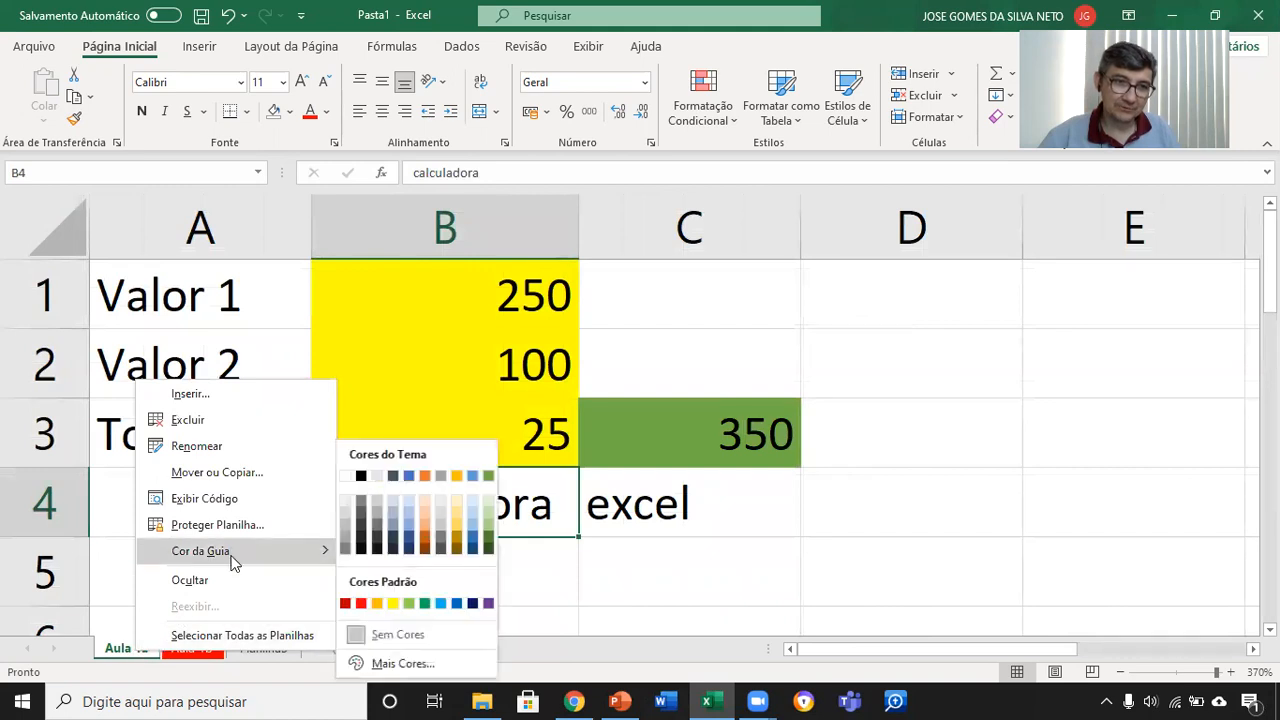
pyautogui.click(487, 479)
# Step: Color the Planilha3 sheet tab with the medium blue from the theme colors
pyautogui.rightClick(287, 650)
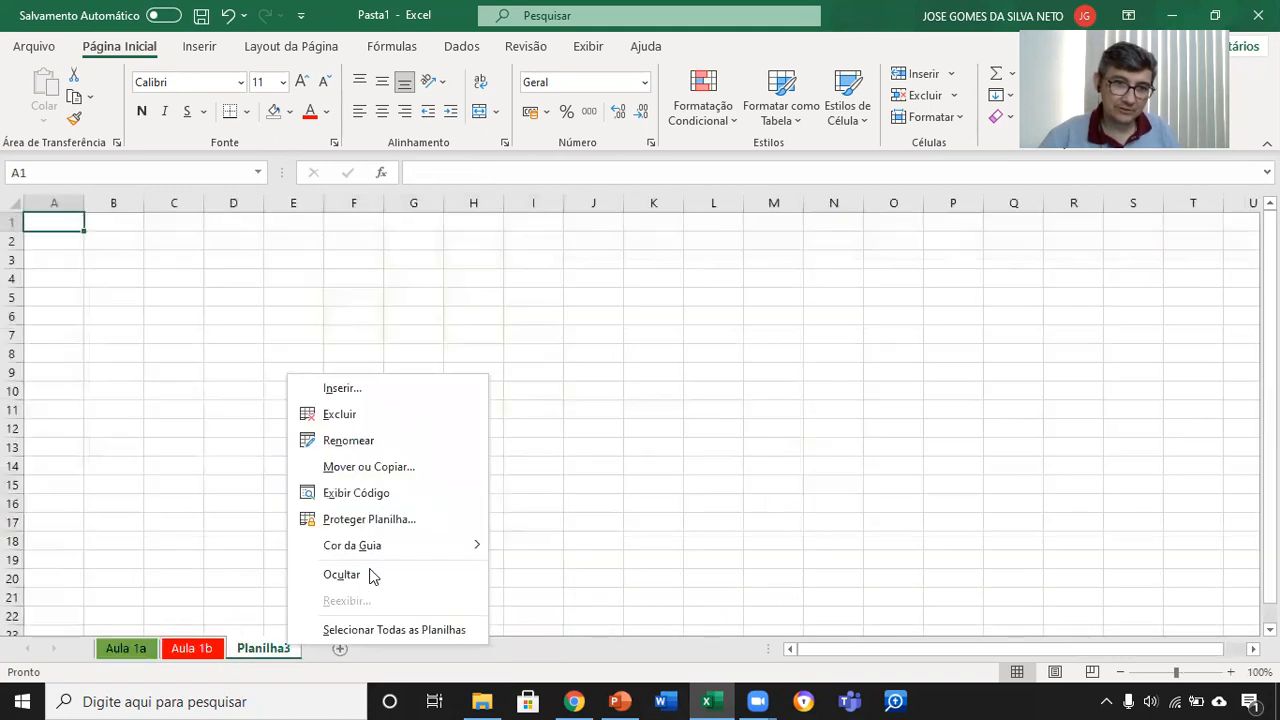
pyautogui.moveTo(386, 550)
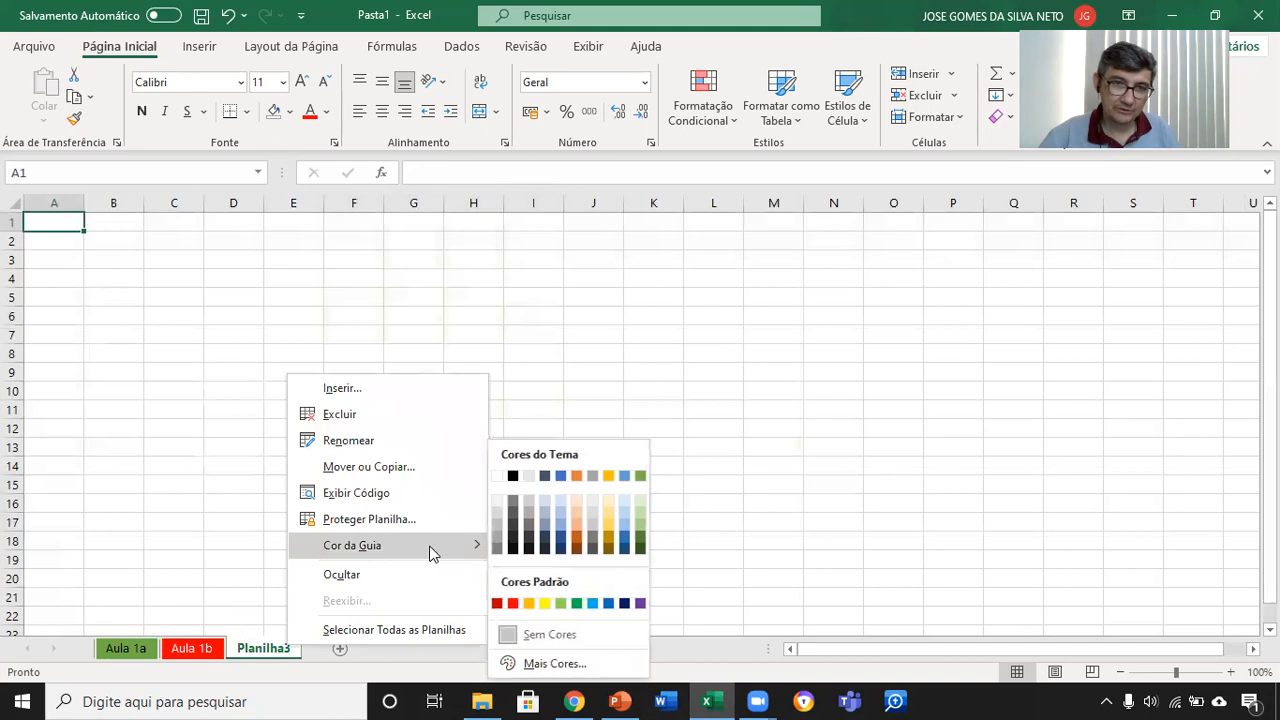
pyautogui.click(562, 478)
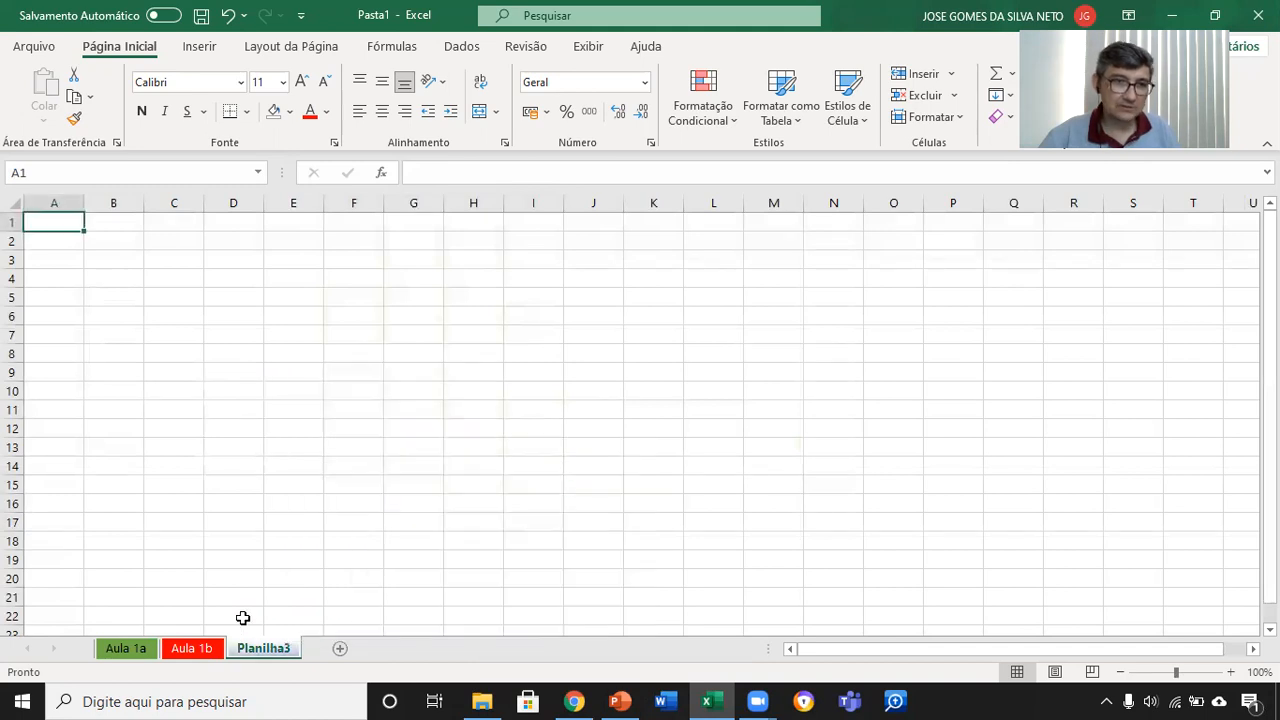
# Step: Switch between the colored worksheets to compare their tabs, and glance at the mouse pointers slide in PowerPoint before returning to Excel
pyautogui.click(130, 649)
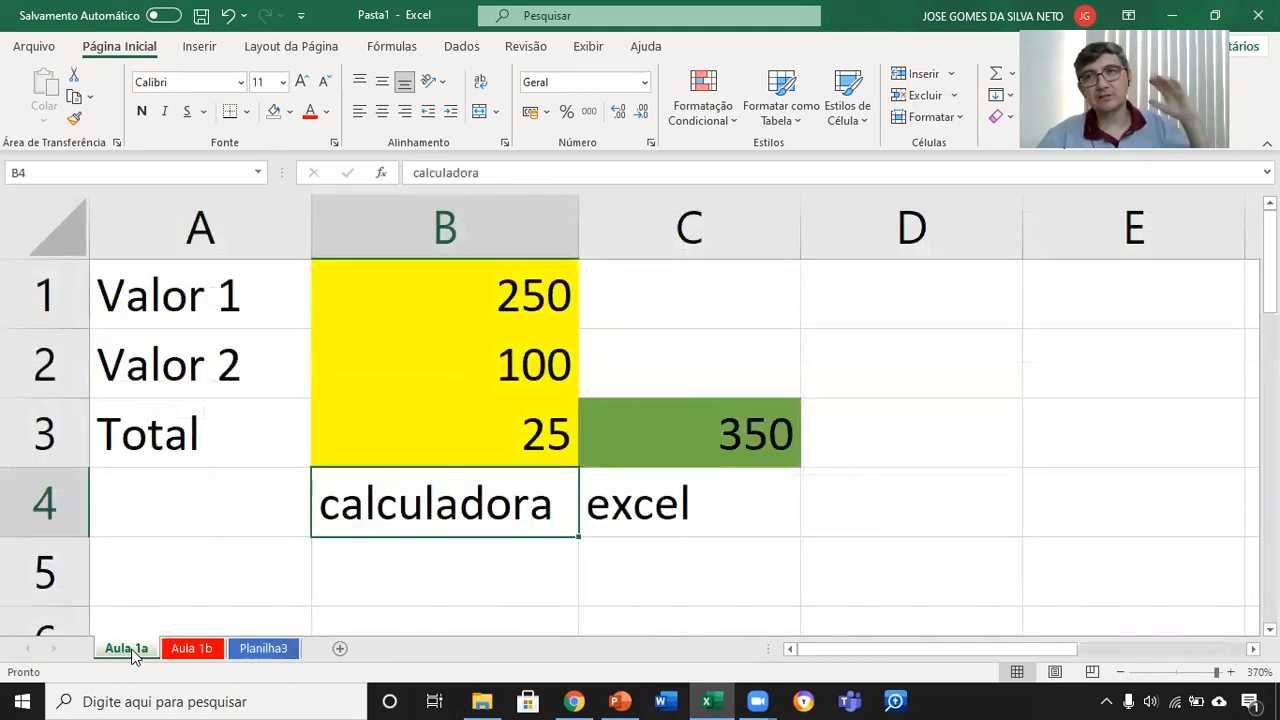
pyautogui.click(193, 649)
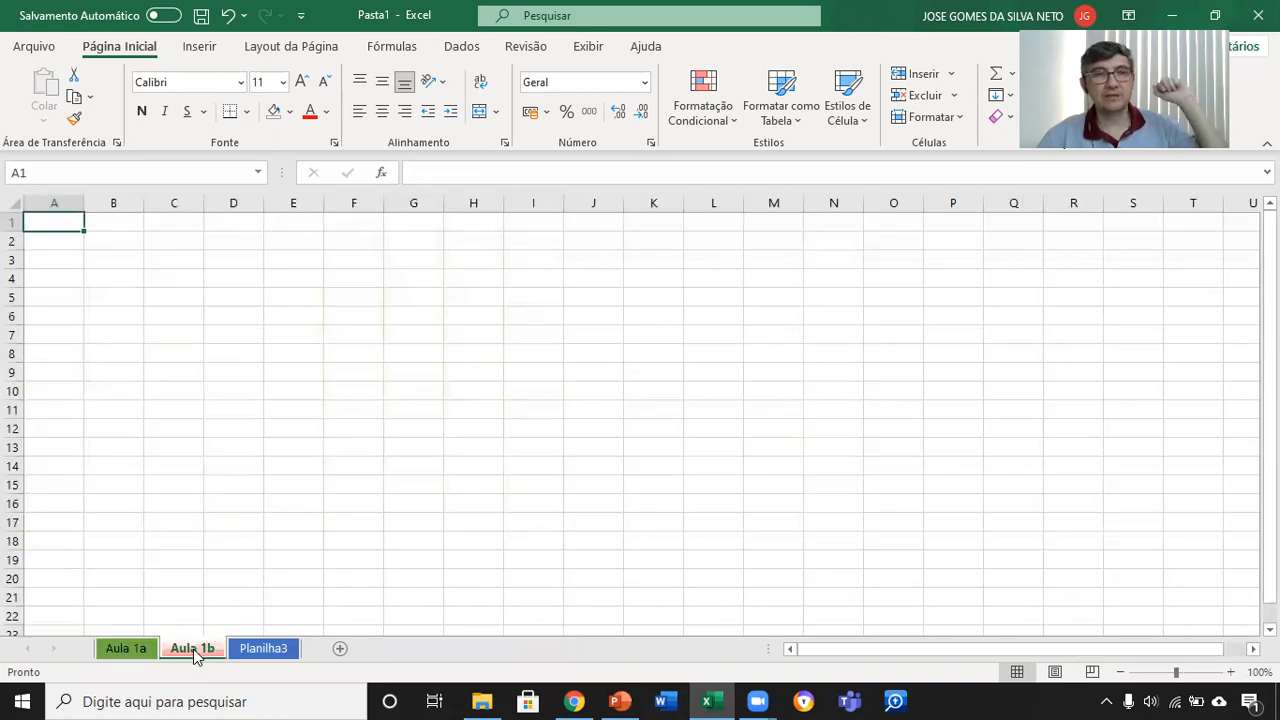
pyautogui.click(264, 655)
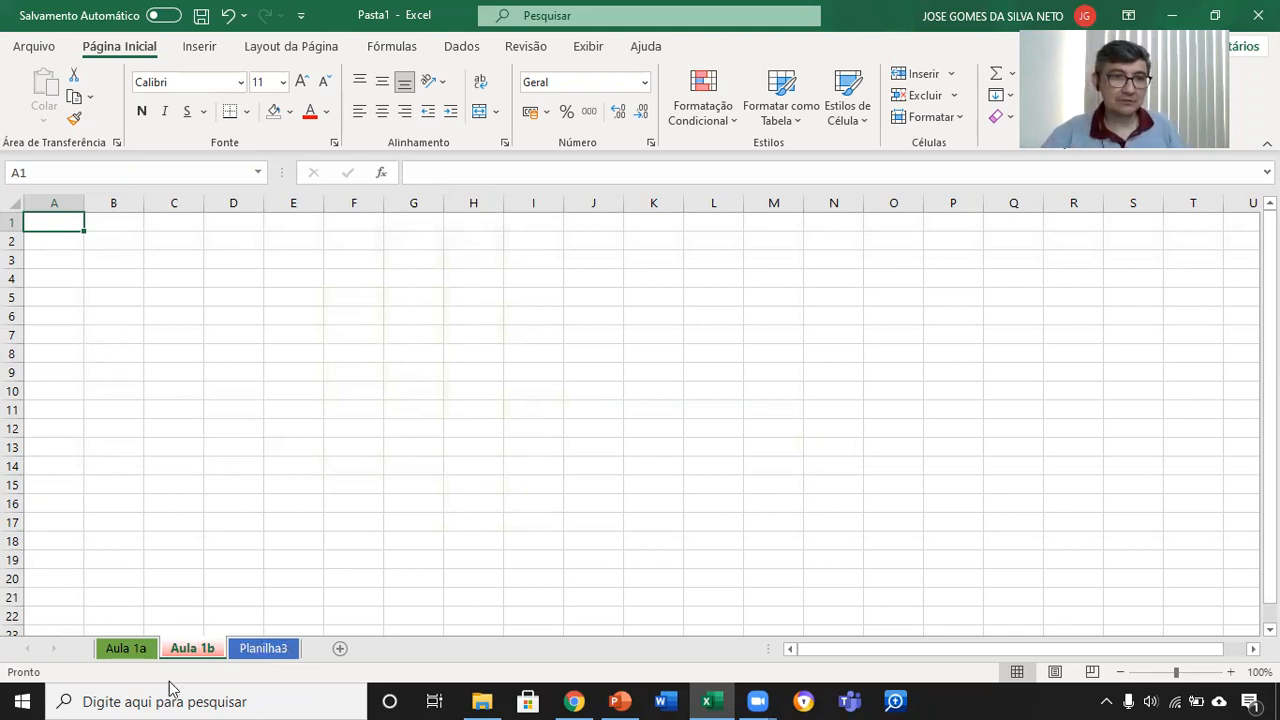
pyautogui.click(128, 650)
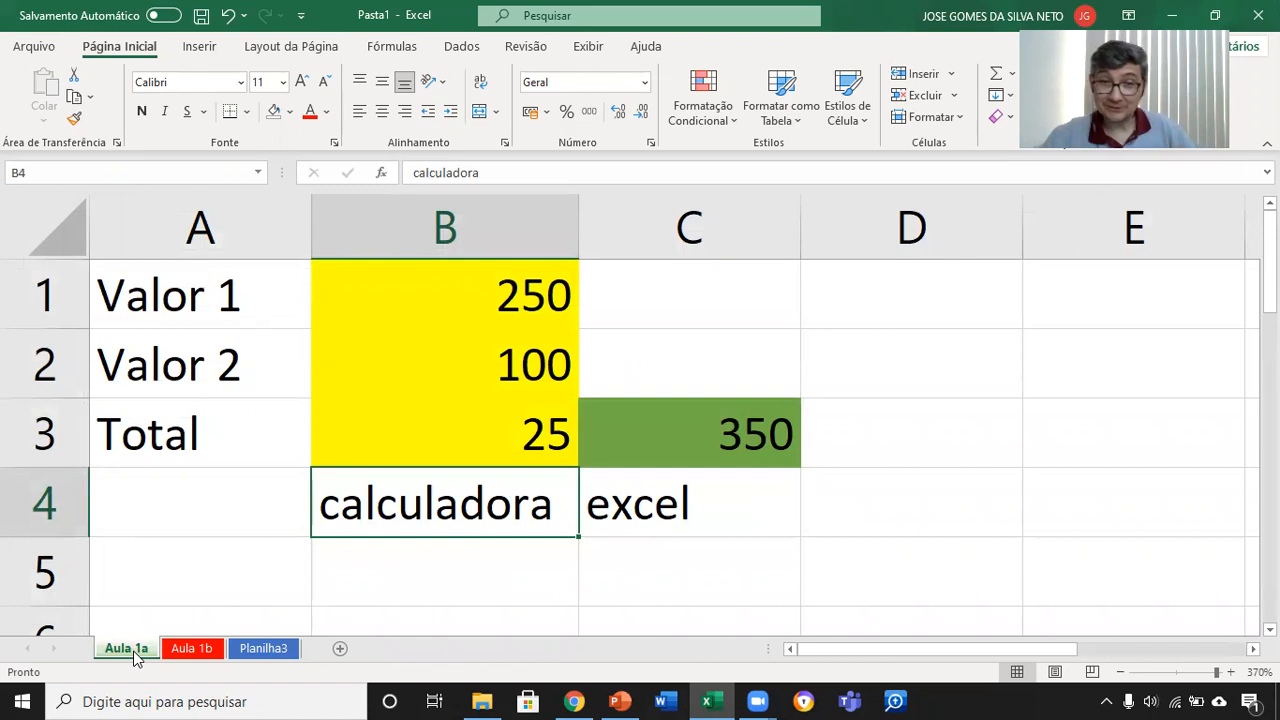
pyautogui.click(620, 701)
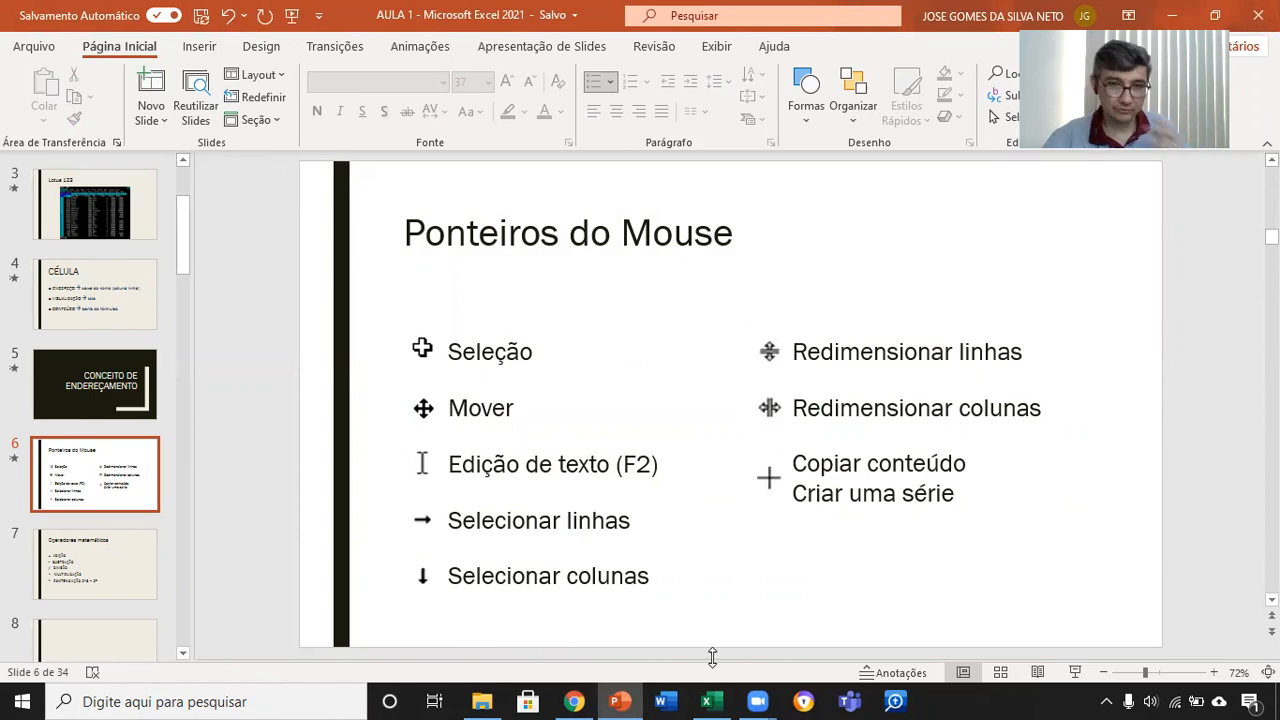
pyautogui.click(722, 700)
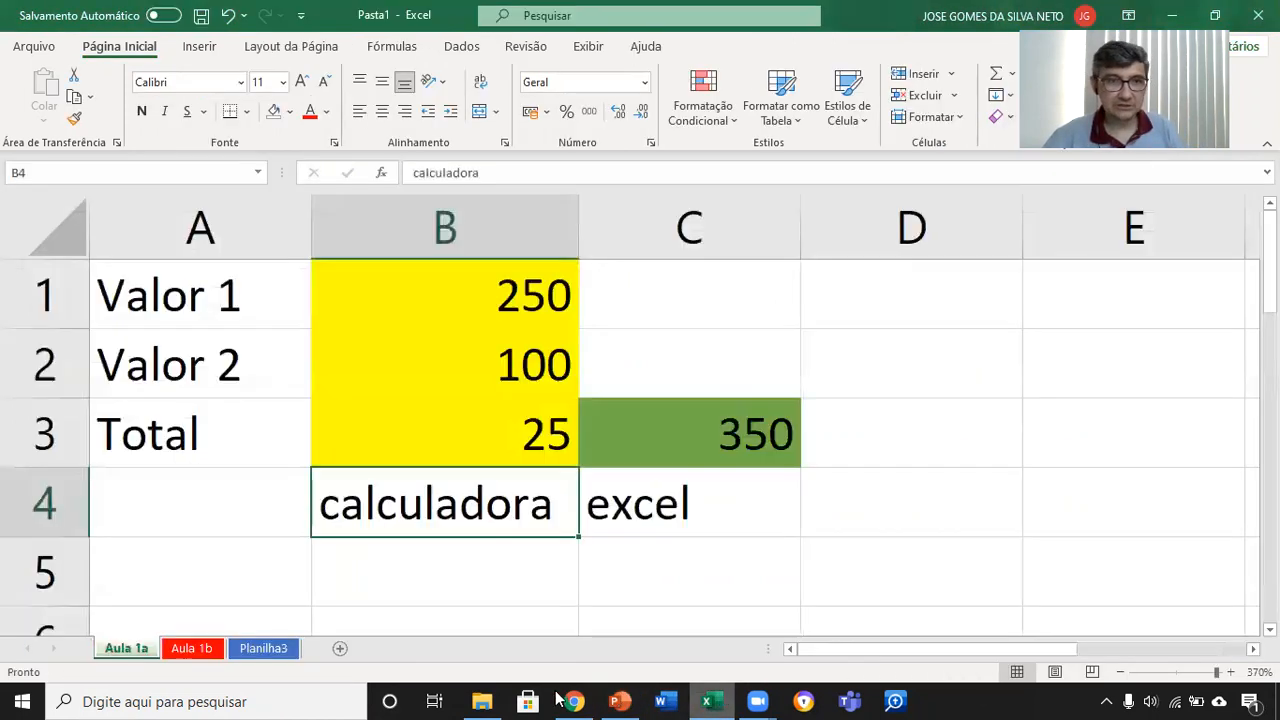
# Step: On the Aula 1b worksheet, enter the headers Nome, CPF, RG and E-mail in cells A1 to D1
pyautogui.click(192, 649)
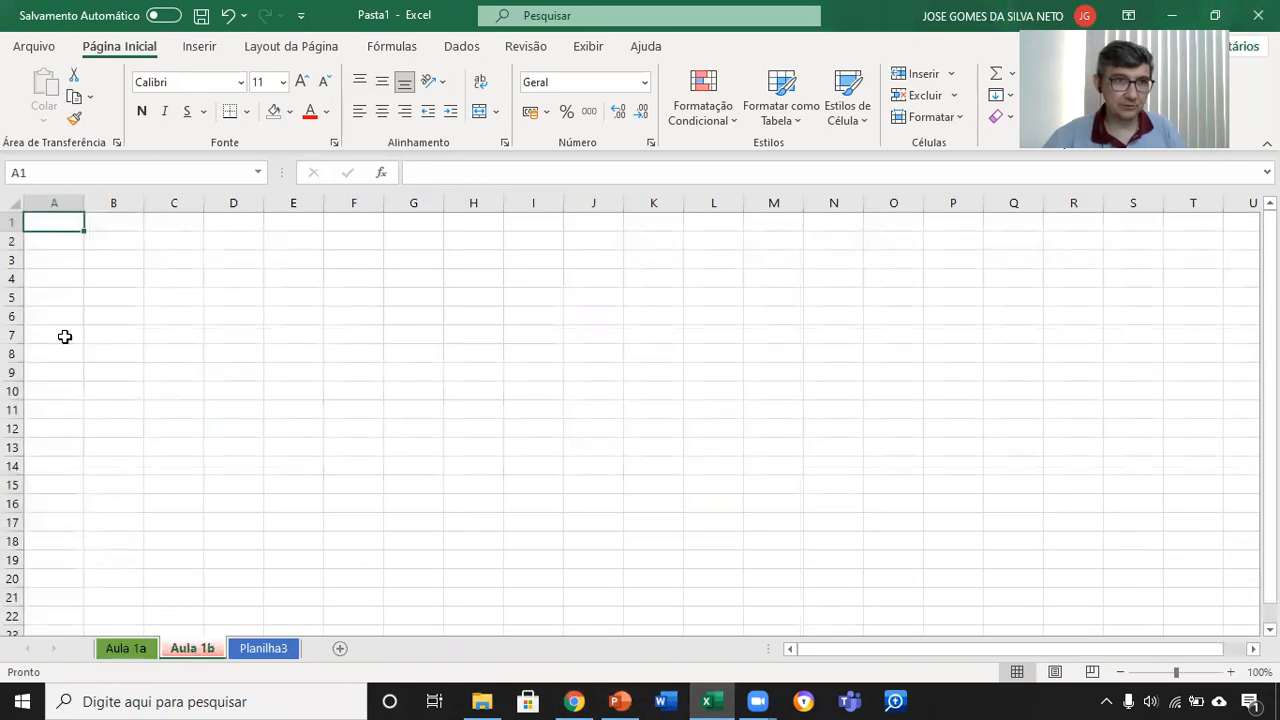
pyautogui.scroll(8, 97, 274)
pyautogui.scroll(12, 149, 312)
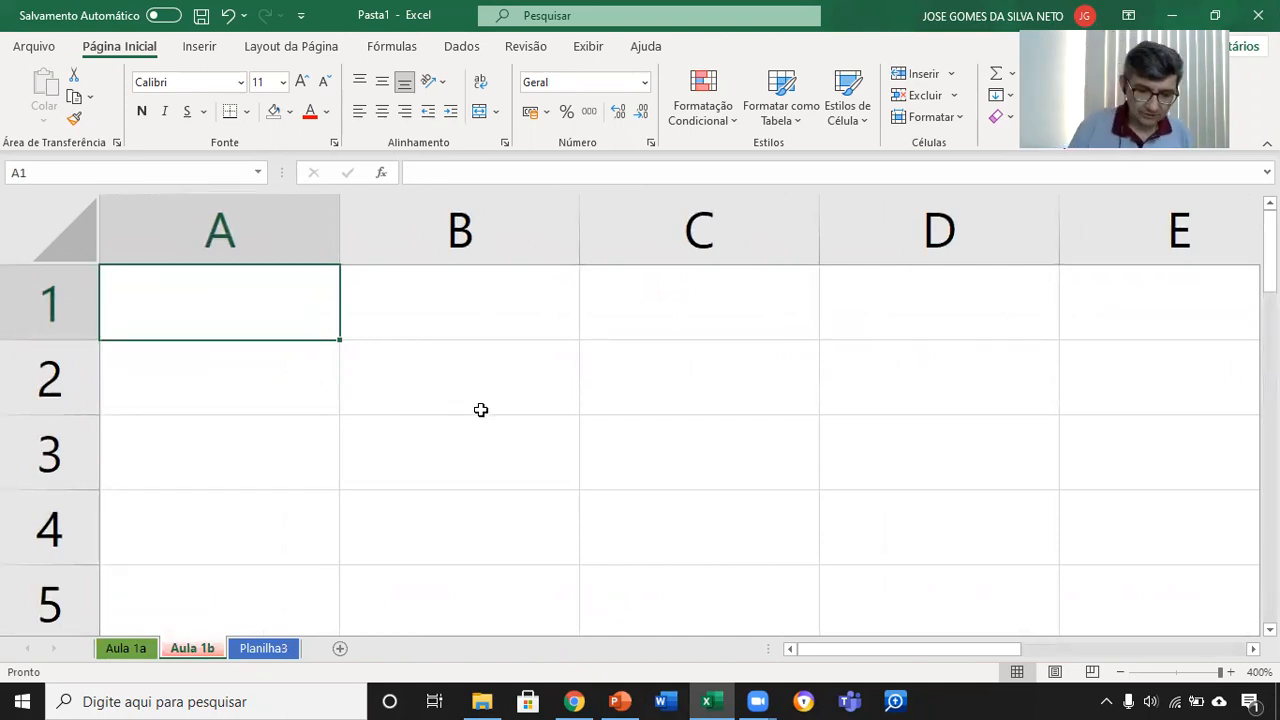
pyautogui.write('Nome')
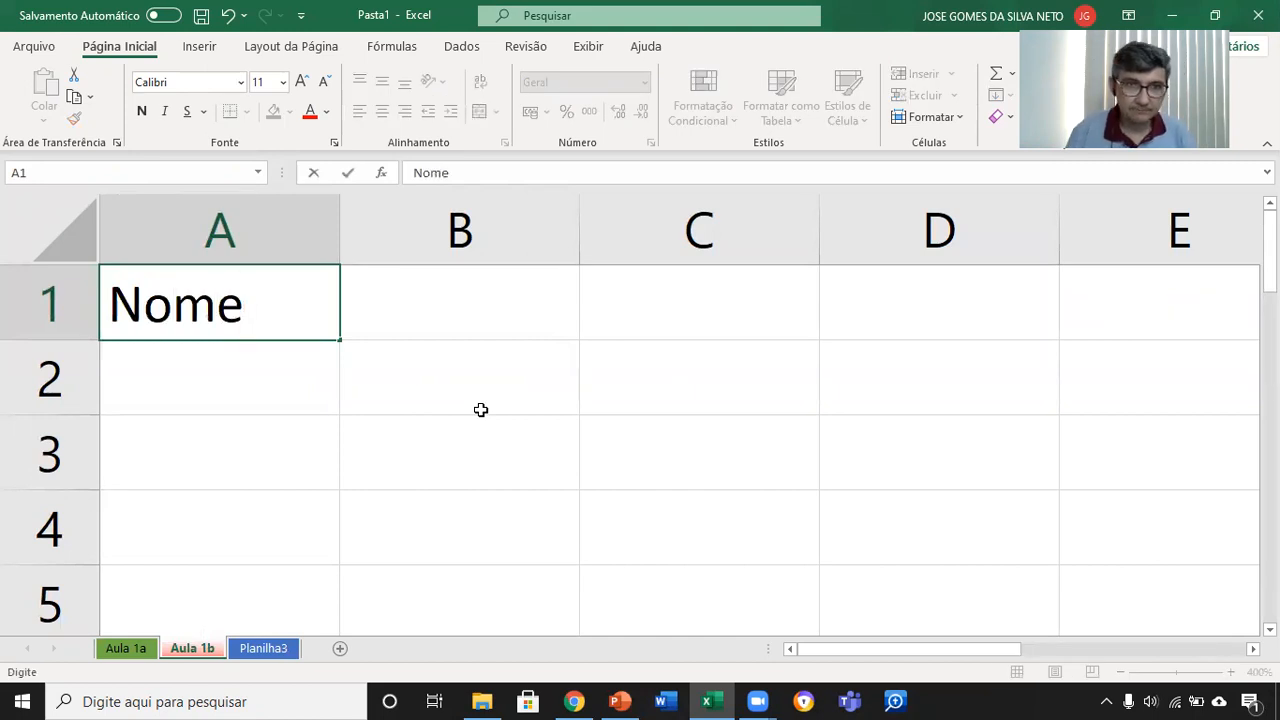
pyautogui.press('Tab')
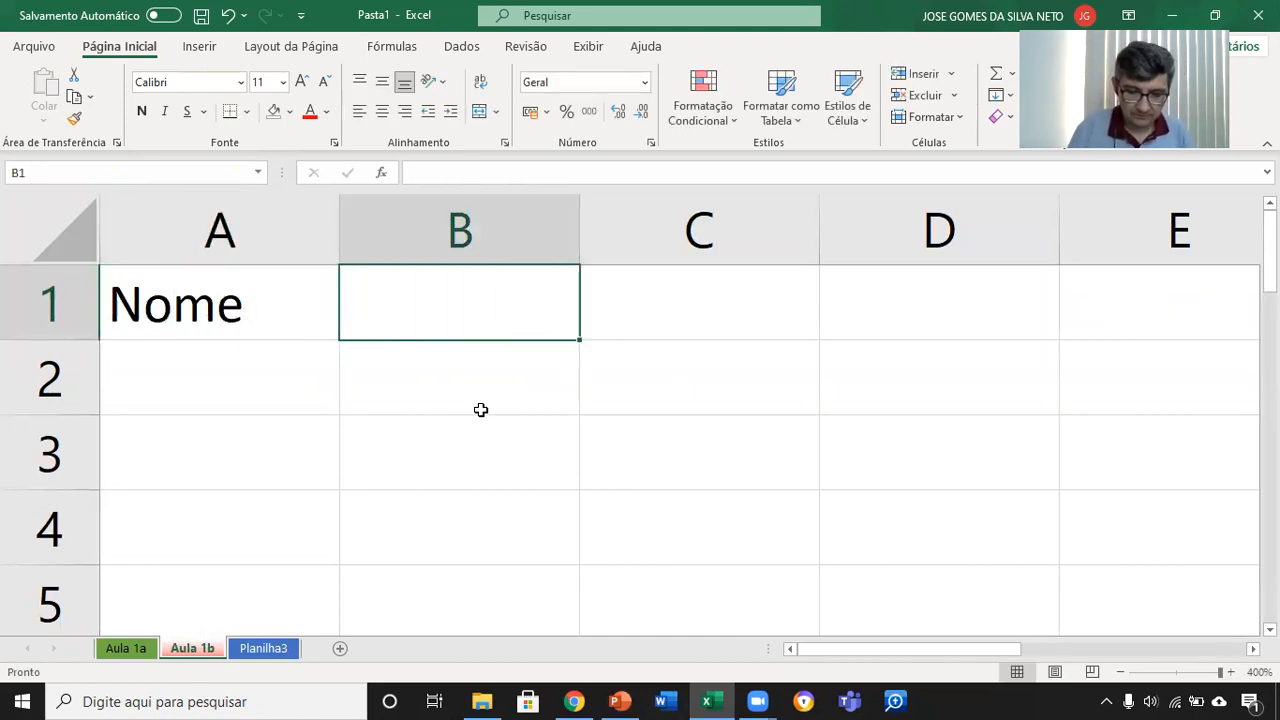
pyautogui.write('CPF')
pyautogui.press('Tab')
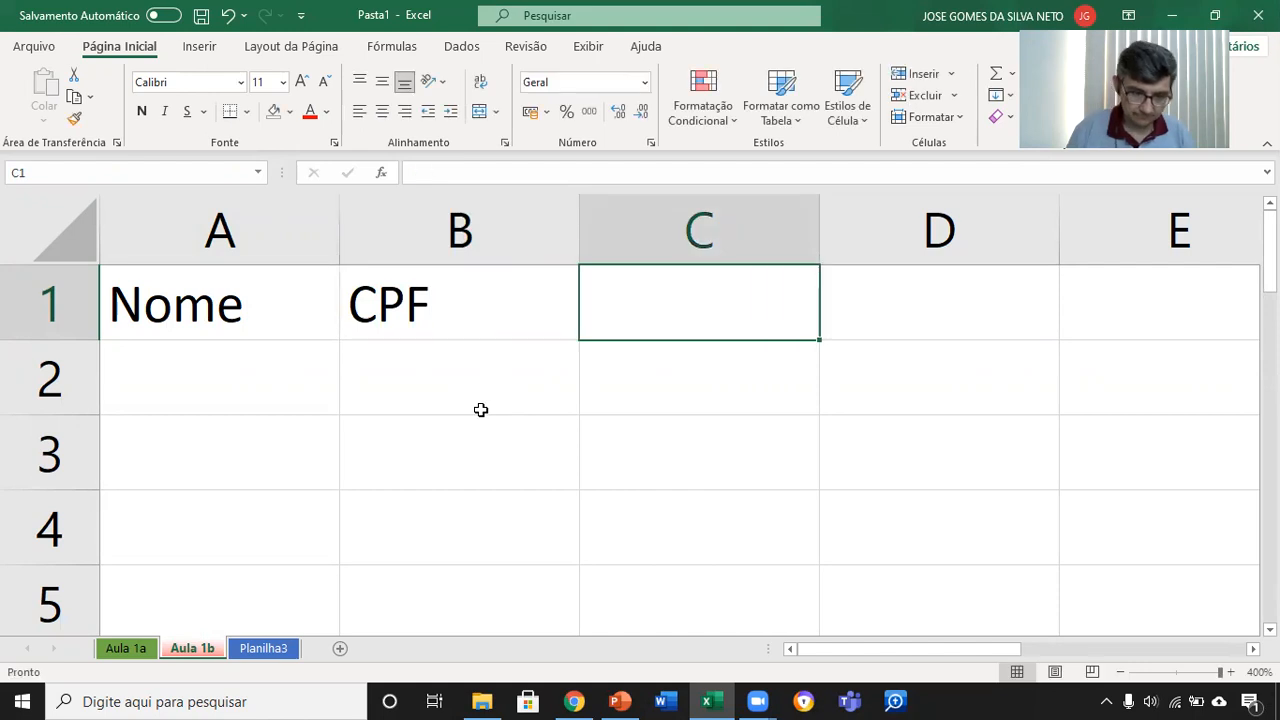
pyautogui.write('RG')
pyautogui.press('Tab')
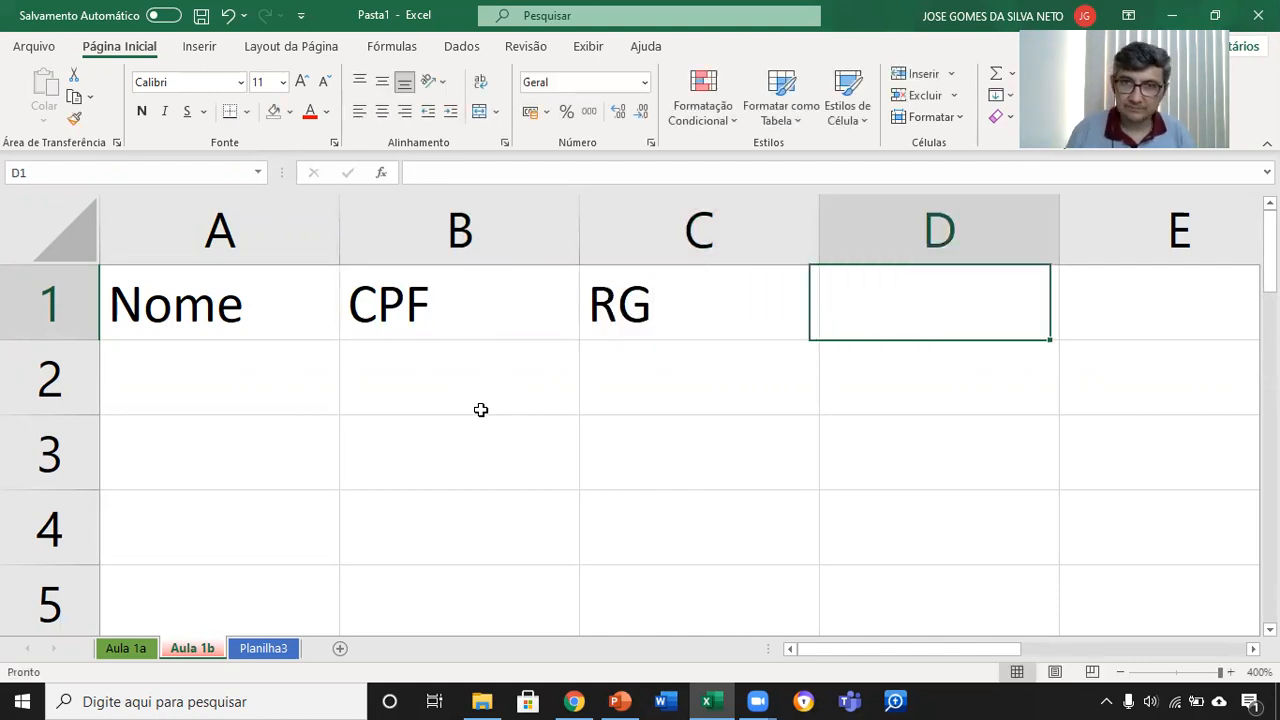
pyautogui.write('E-mail')
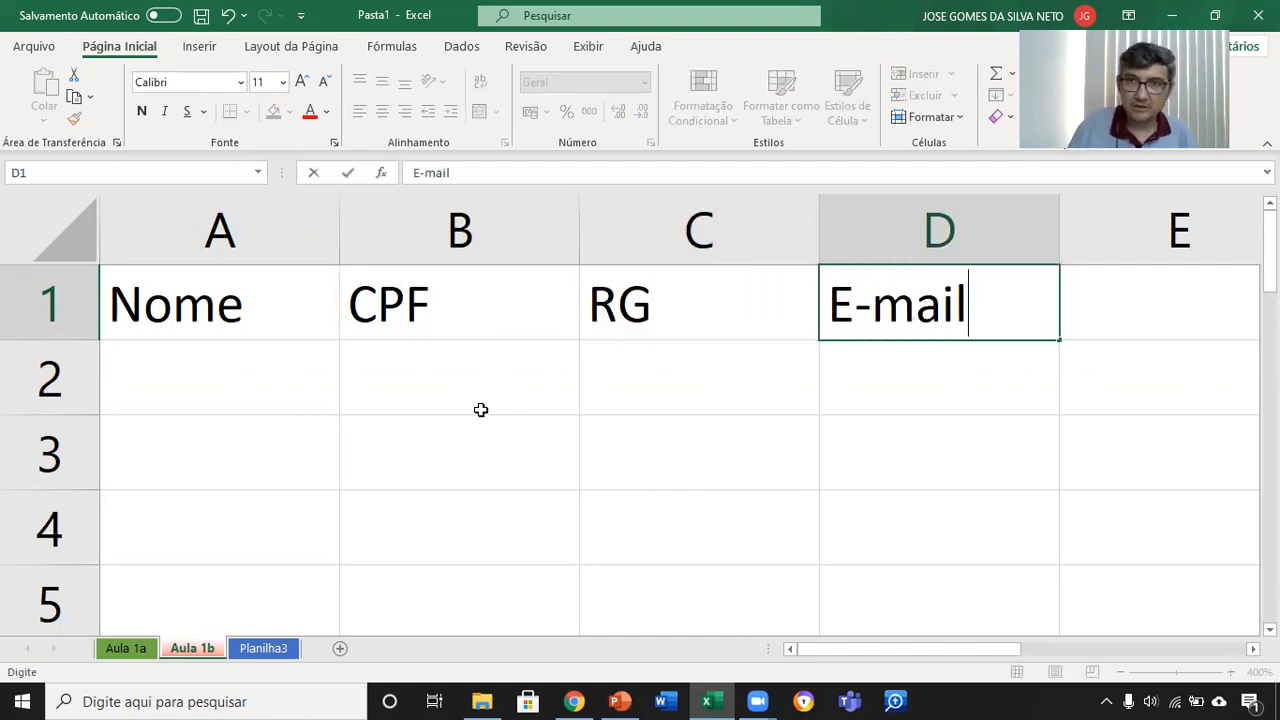
pyautogui.press('Tab')
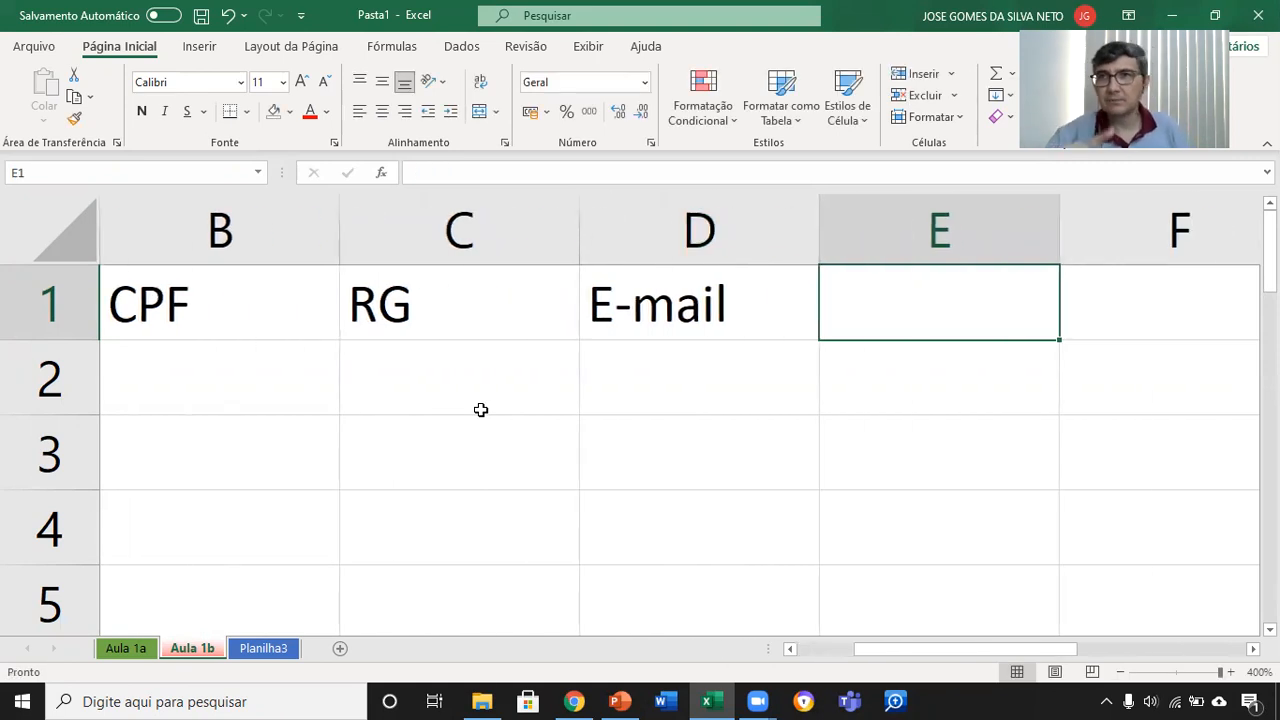
# Step: Move the active cell back and forth along row 1, out to column J and back to the empty cell E1
pyautogui.press('Right')
pyautogui.press('Right')
pyautogui.press('Right')
pyautogui.press('Right')
pyautogui.press('Right')
pyautogui.press('Right')
pyautogui.press('Right')
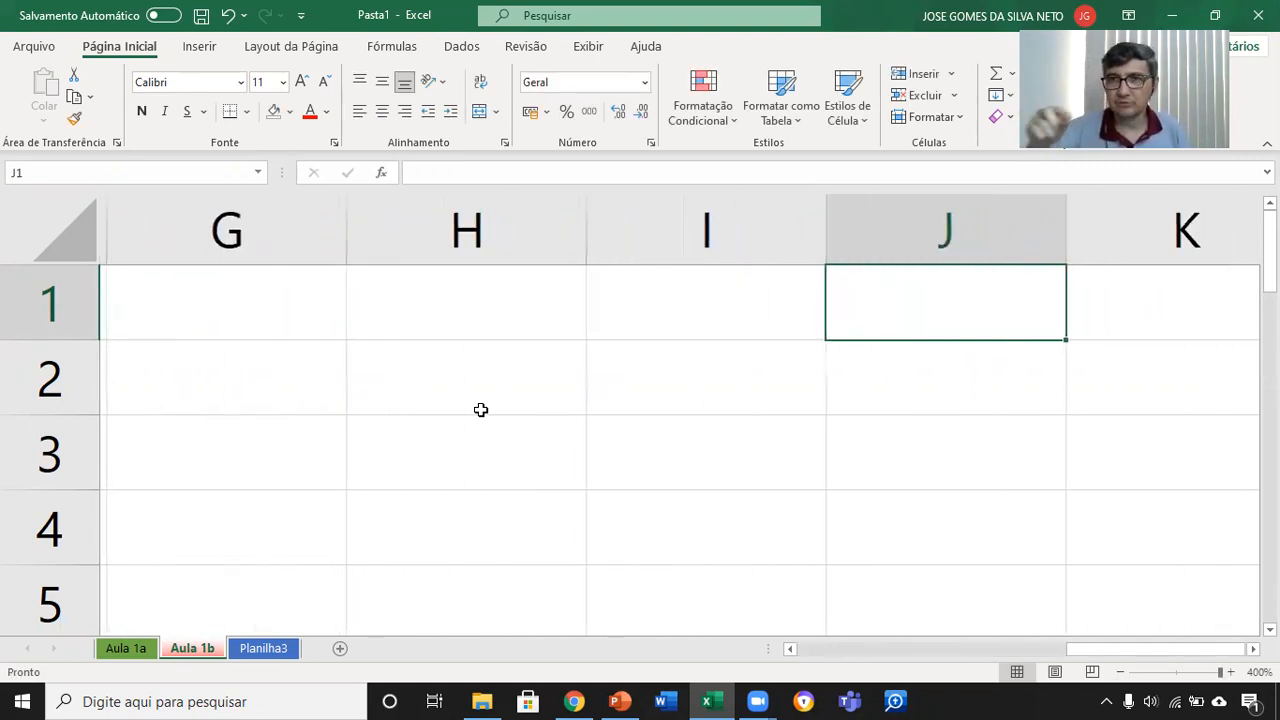
pyautogui.press('Left')
pyautogui.press('Left')
pyautogui.press('Left')
pyautogui.press('Left')
pyautogui.press('Left')
pyautogui.press('Left')
pyautogui.press('Left')
pyautogui.press('Left')
pyautogui.press('Left')
pyautogui.press('Left')
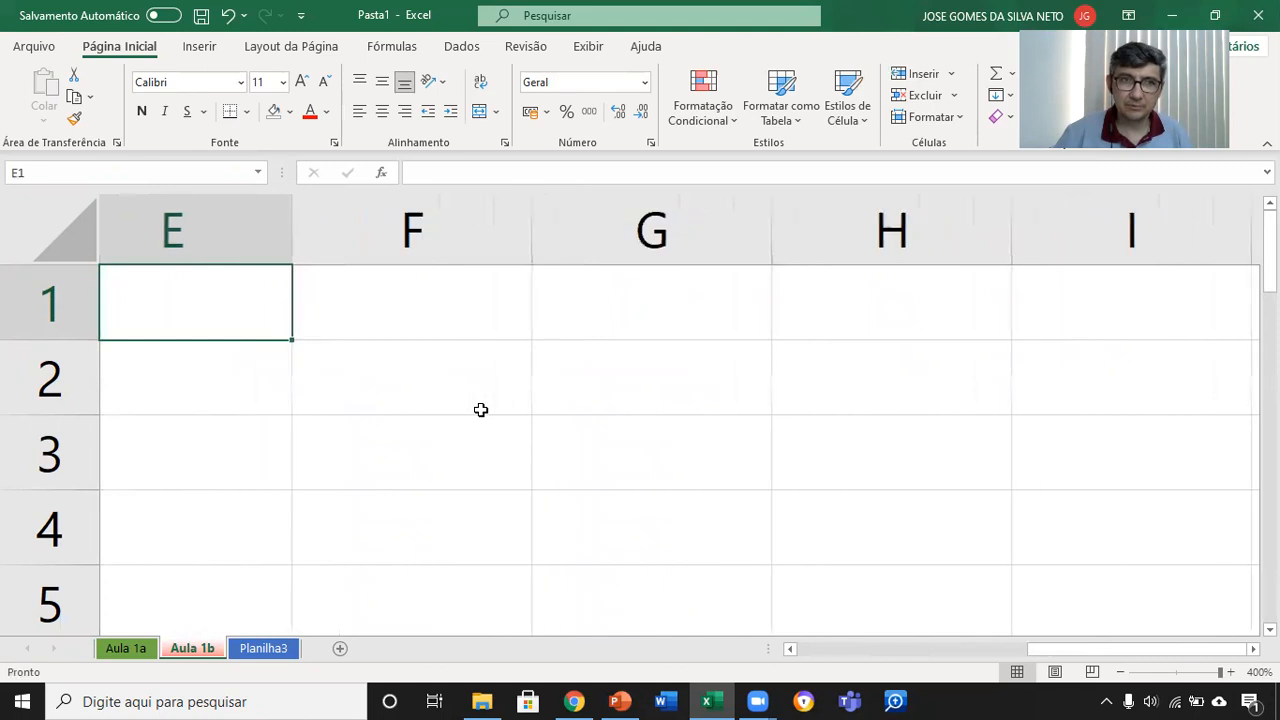
pyautogui.press('Left')
pyautogui.press('Right')
pyautogui.press('Right')
pyautogui.press('Right')
pyautogui.press('Right')
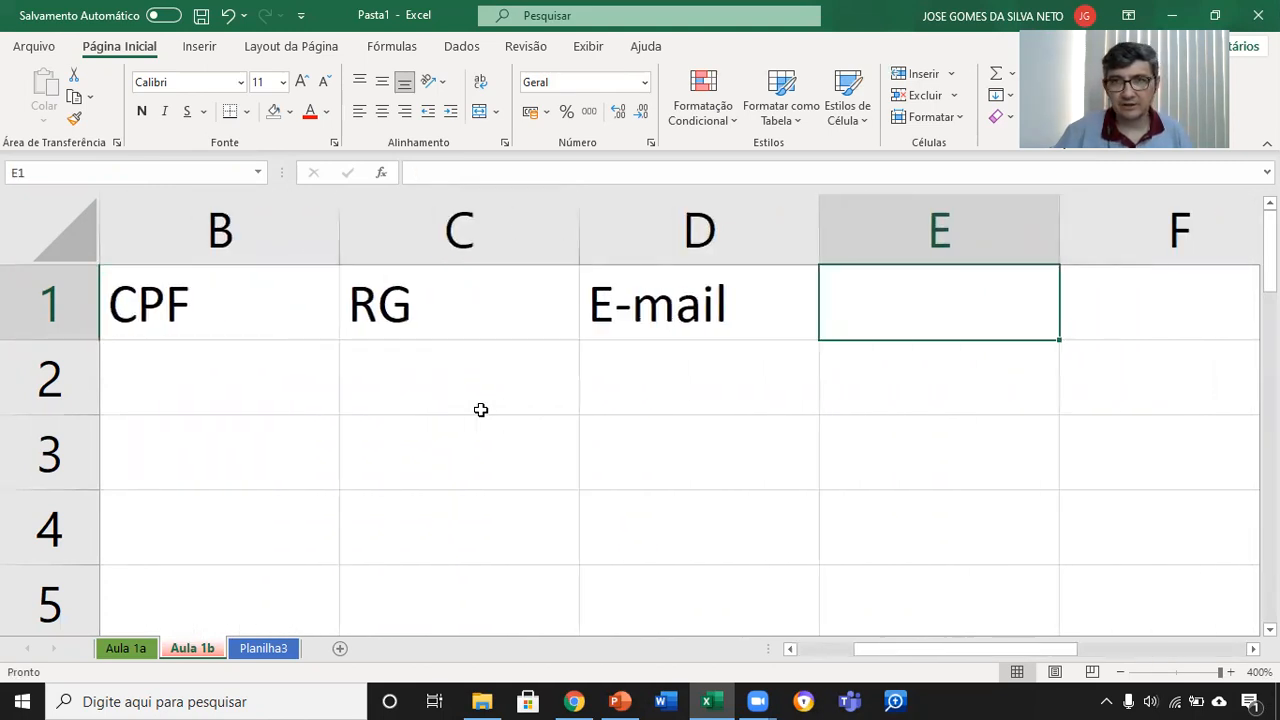
pyautogui.press('Left')
pyautogui.press('Left')
pyautogui.press('Left')
pyautogui.press('Left')
pyautogui.press('Right')
pyautogui.press('Right')
pyautogui.press('Right')
pyautogui.press('Right')
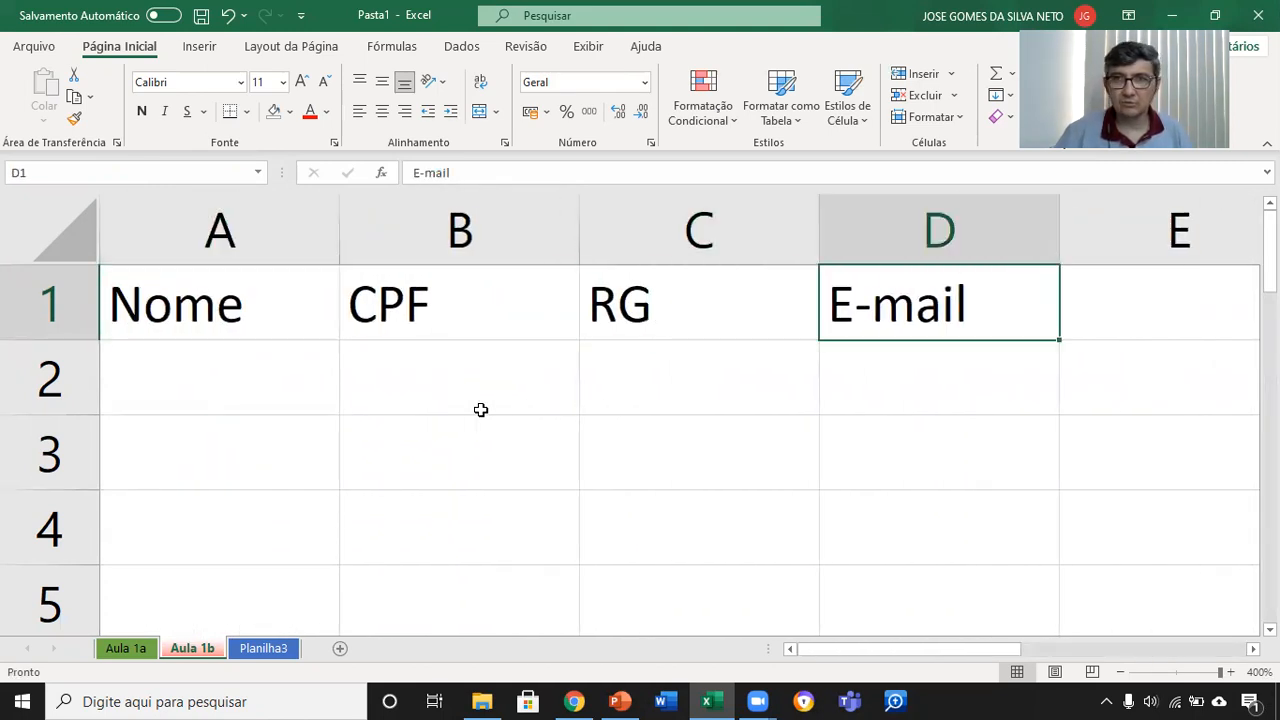
# Step: Enter the headers Endereço, Cidade and Profissão in cells E1 to G1
pyautogui.write('E')
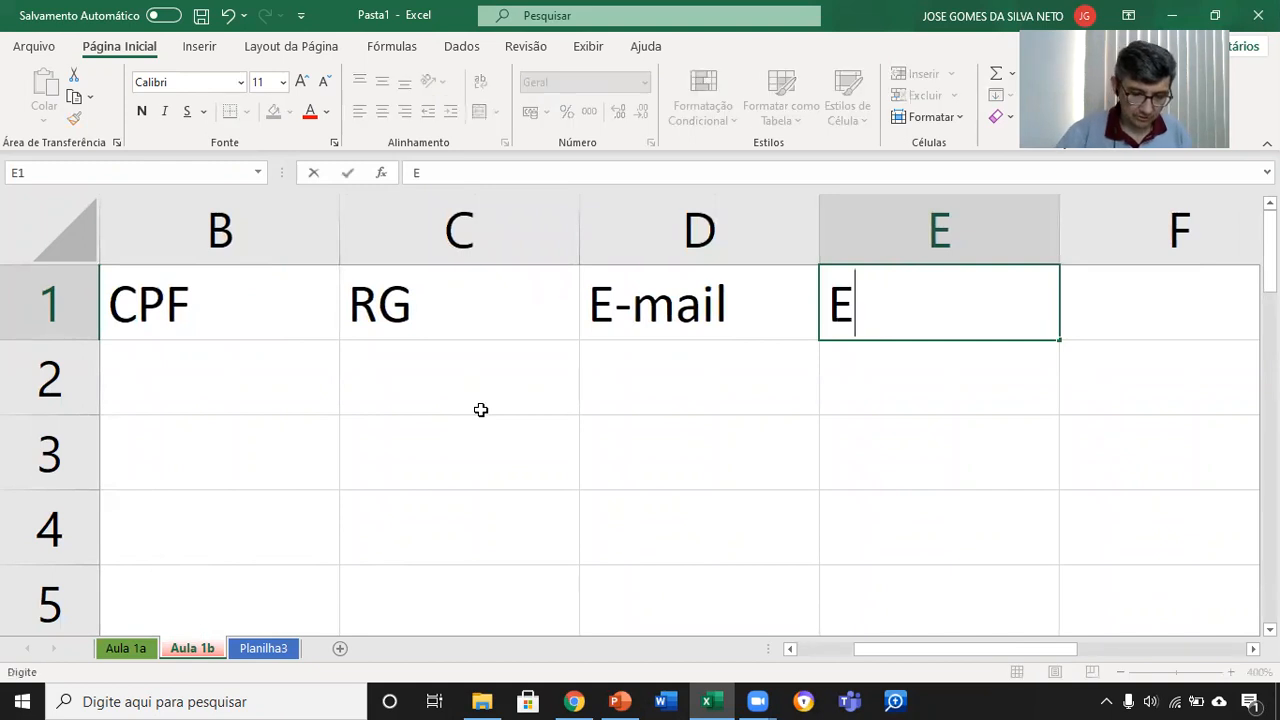
pyautogui.write('ndereço')
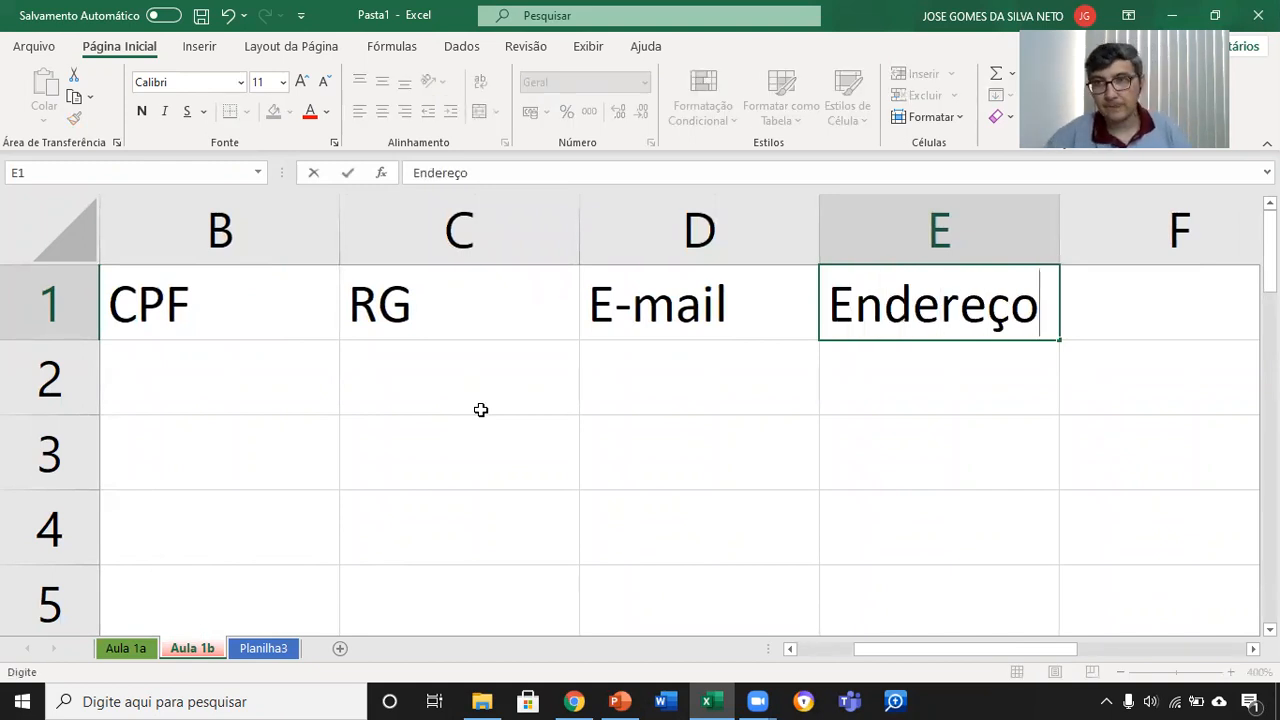
pyautogui.press('Tab')
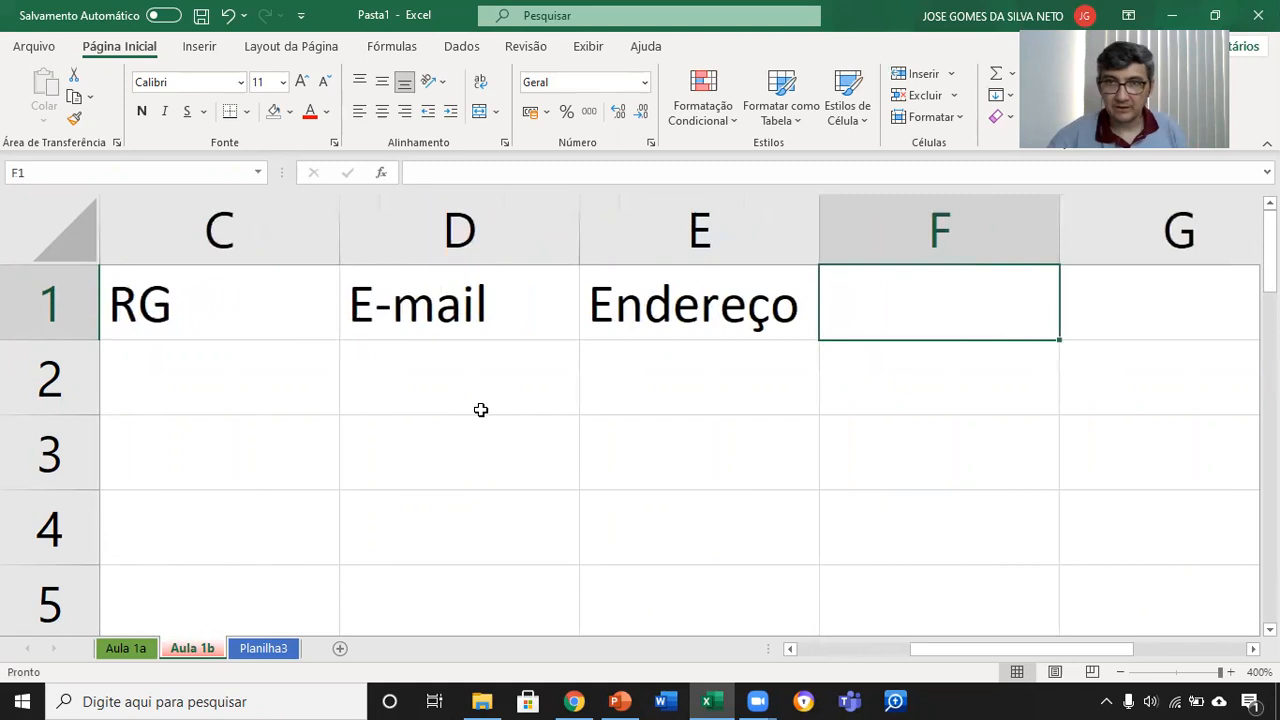
pyautogui.write('Cidade')
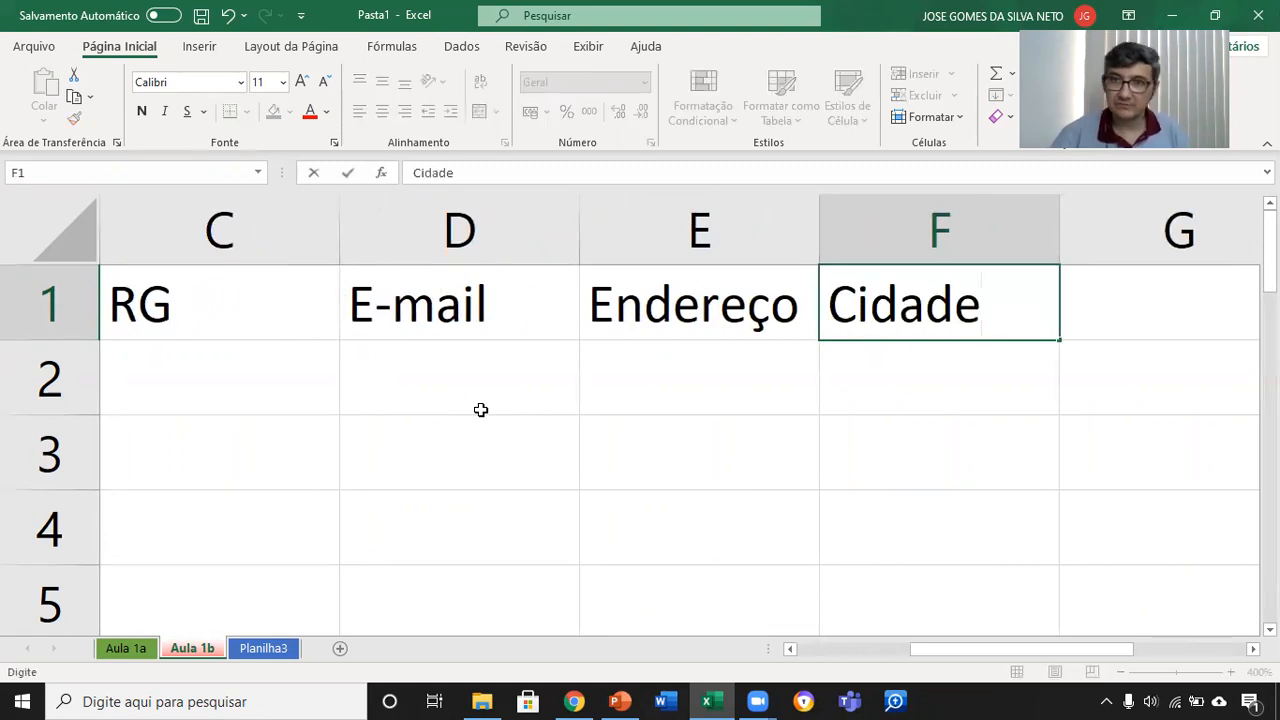
pyautogui.press('Tab')
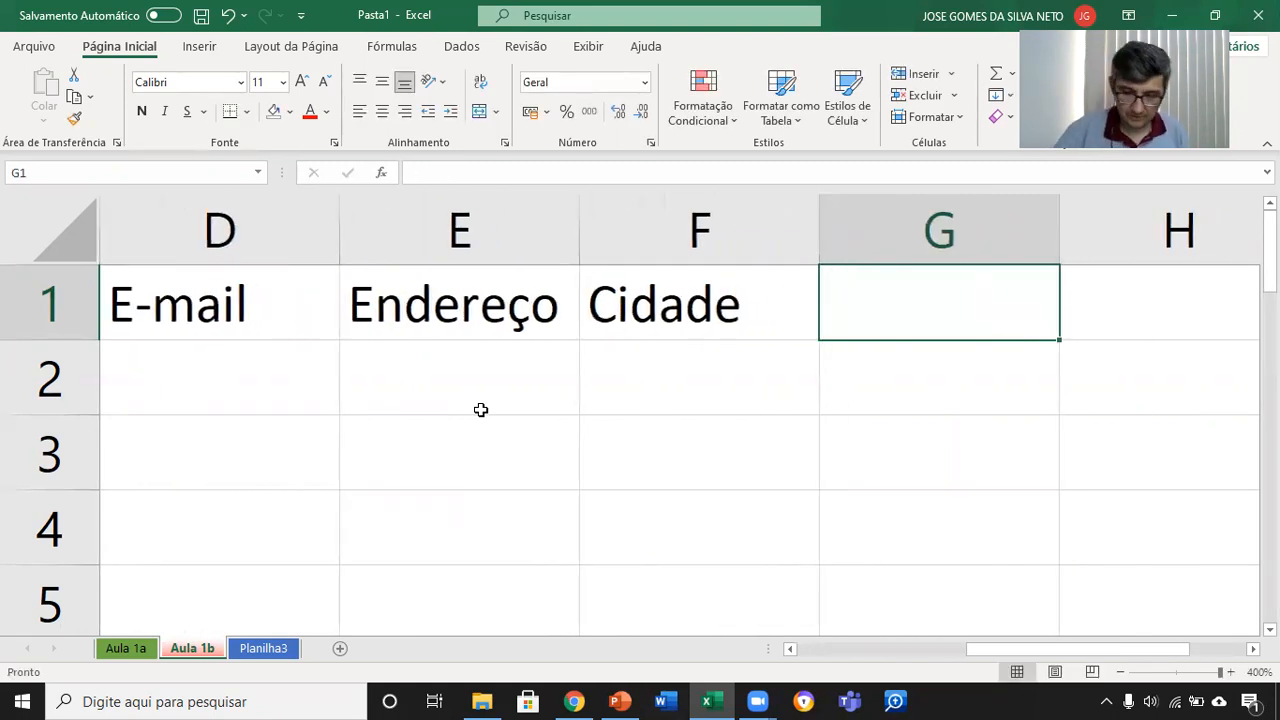
pyautogui.write('Profiss')
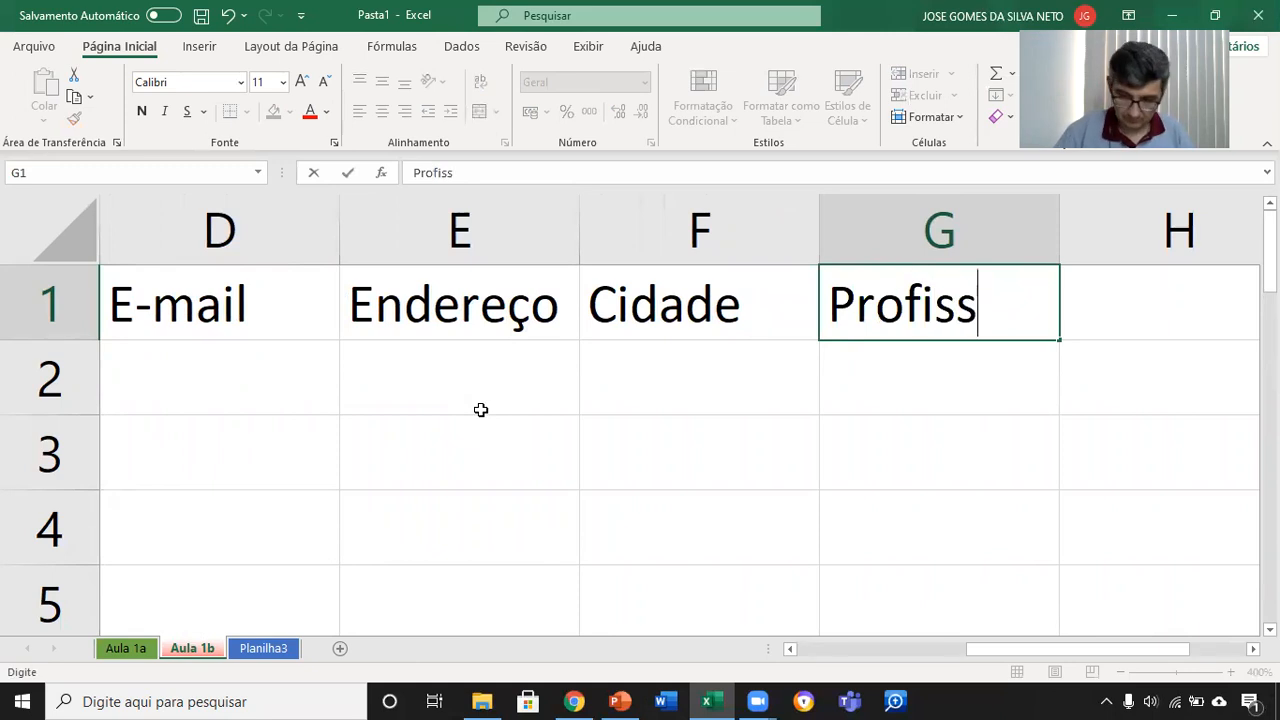
pyautogui.write('ão')
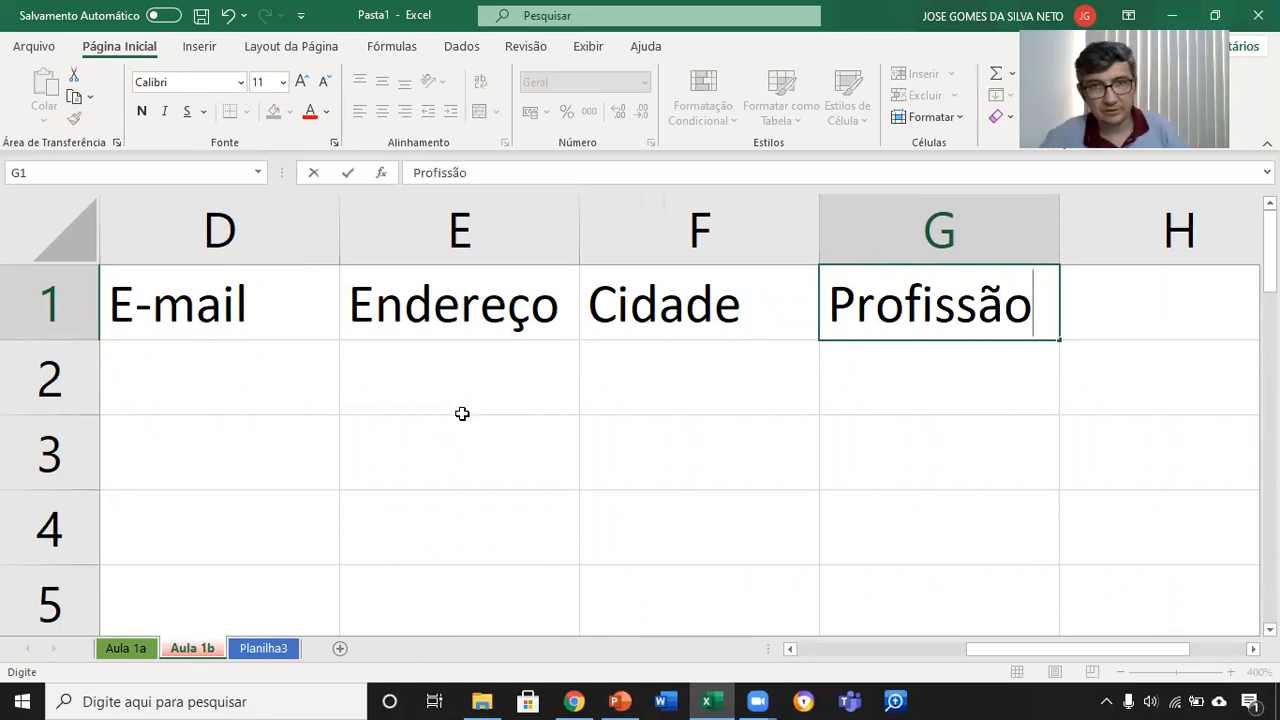
pyautogui.click(792, 650)
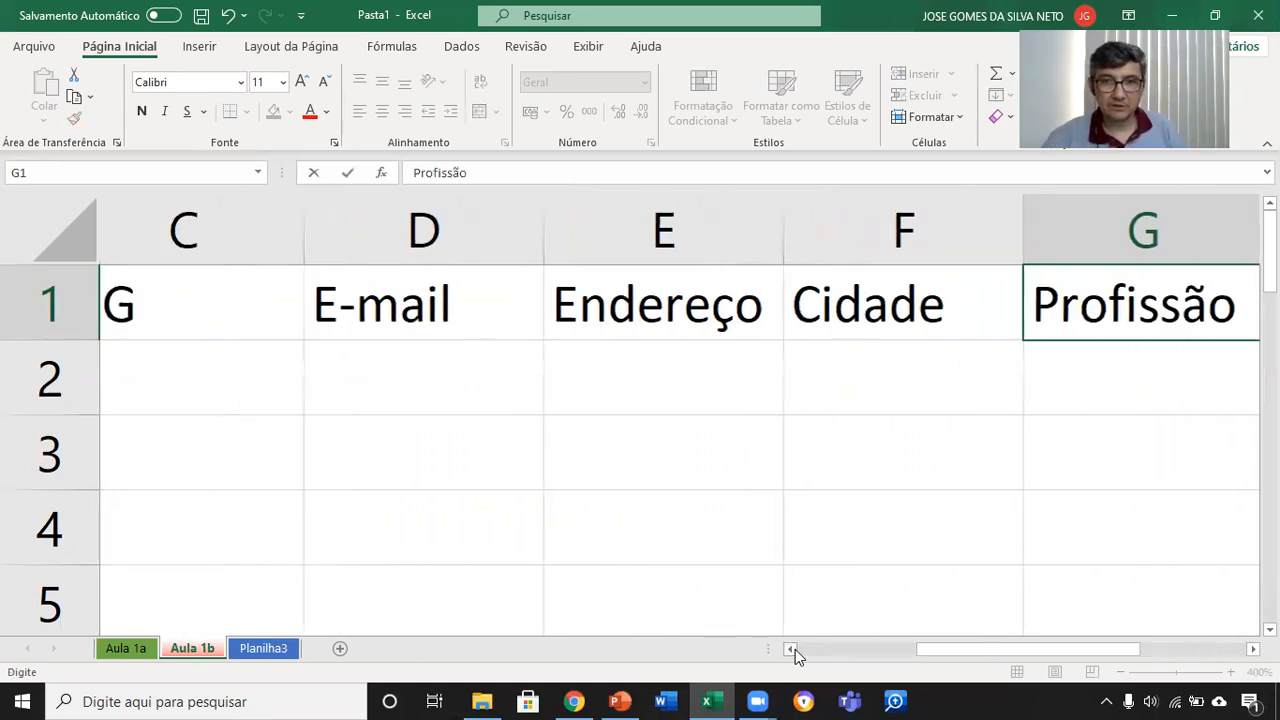
pyautogui.click(792, 650)
pyautogui.click(792, 650)
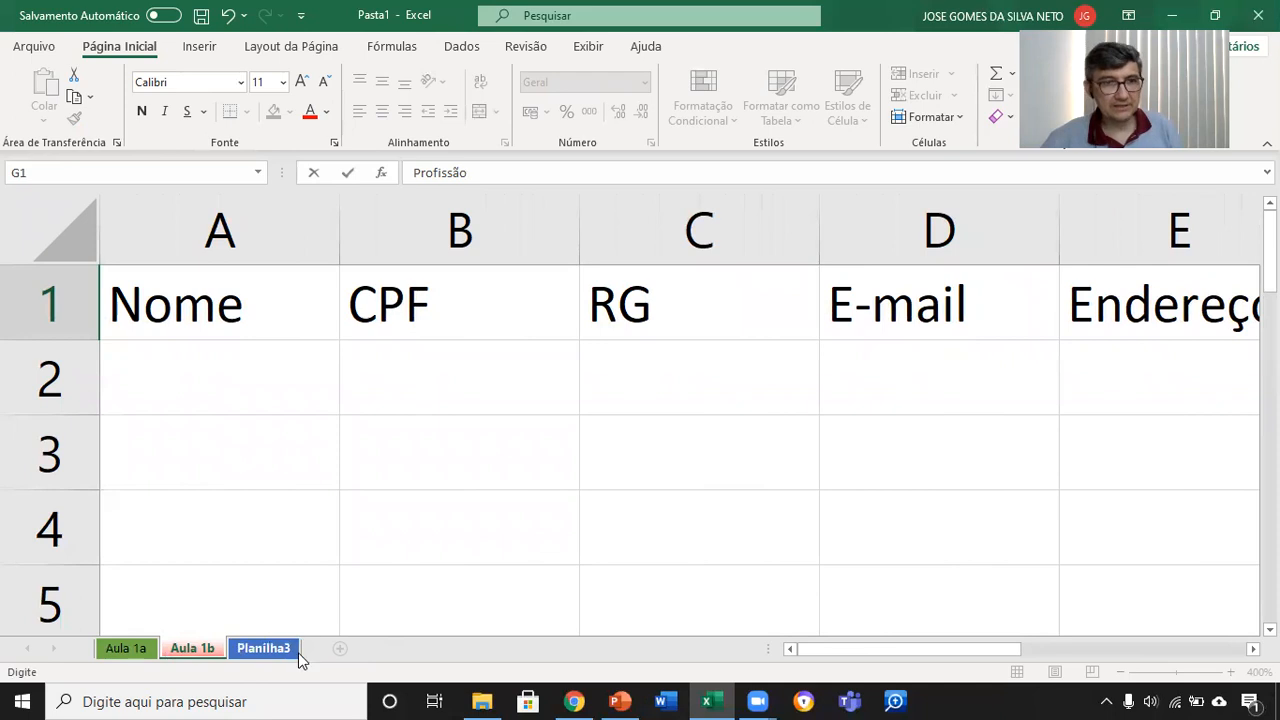
# Step: View the sheet tab options of Planilha3 and the status bar customization options on Aula 1b without changing anything
pyautogui.rightClick(263, 652)
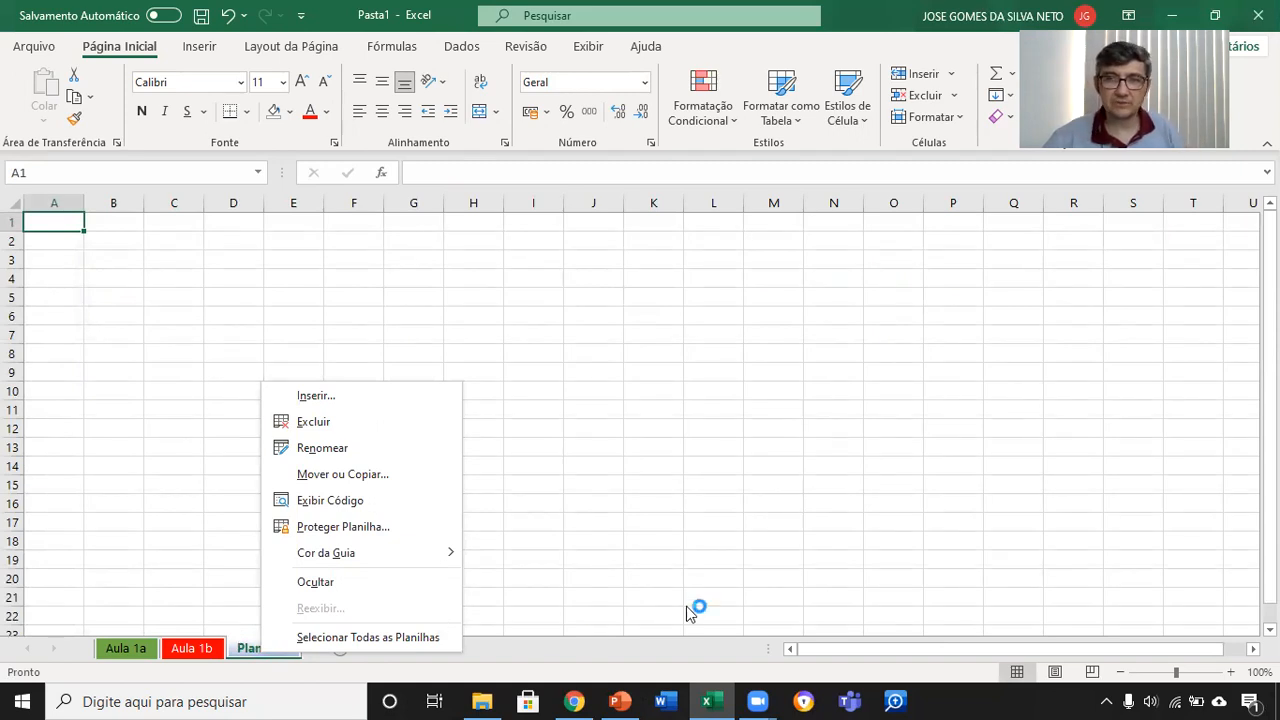
pyautogui.click(683, 575)
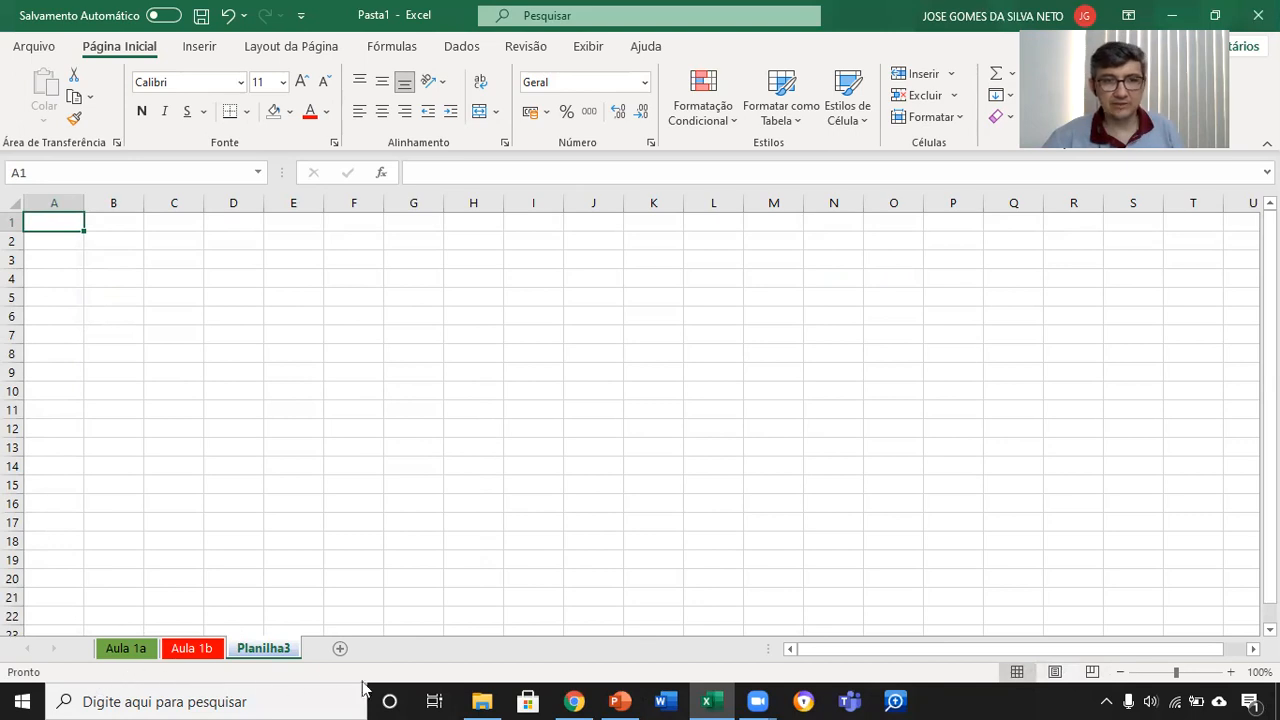
pyautogui.click(190, 652)
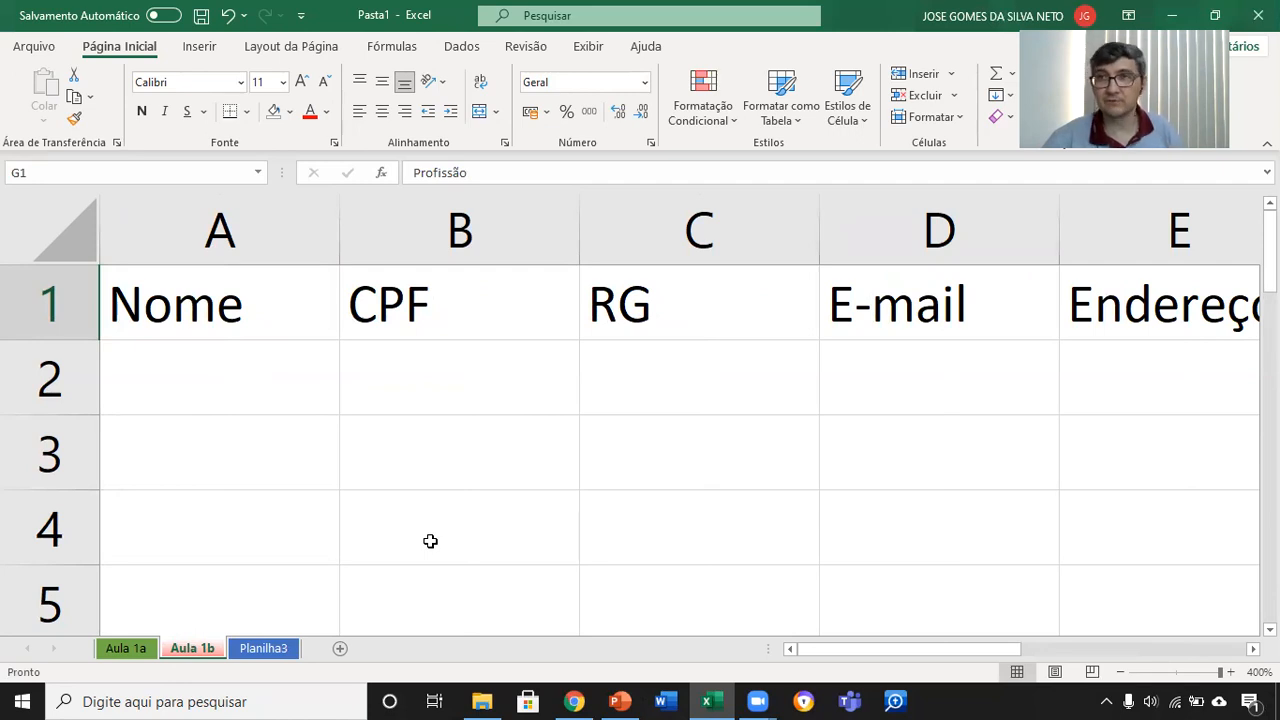
pyautogui.rightClick(463, 675)
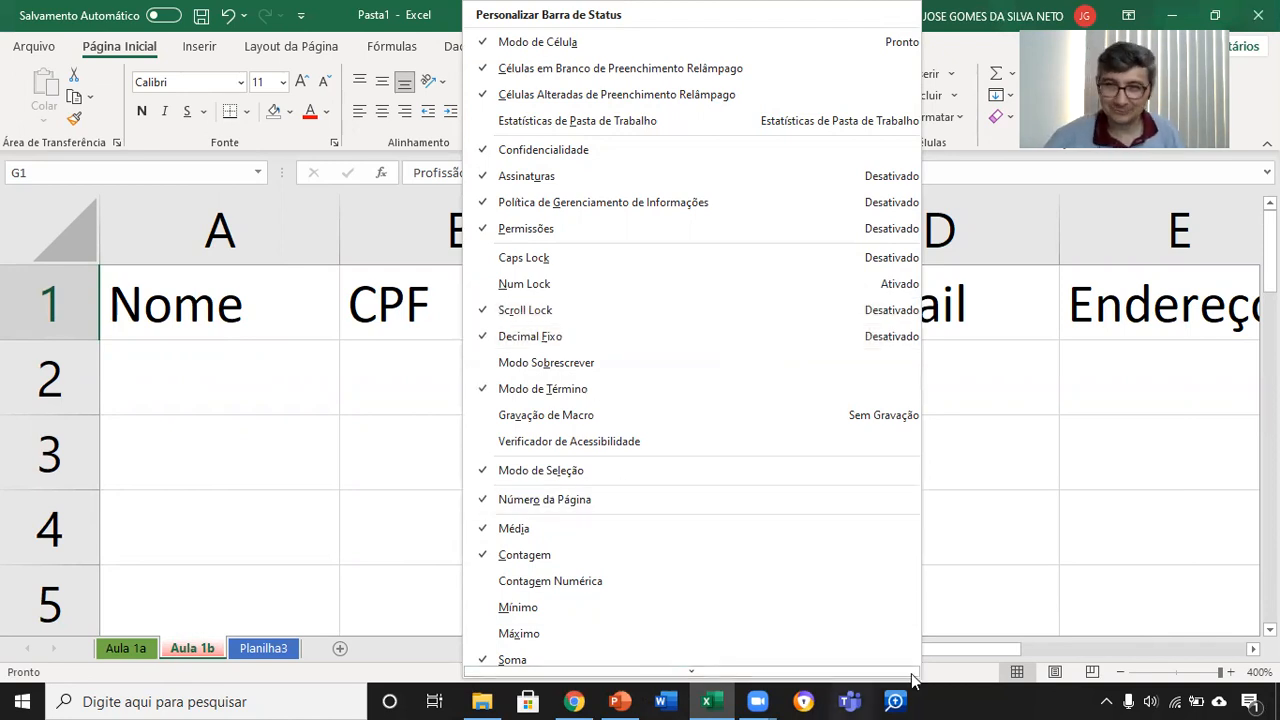
pyautogui.click(963, 677)
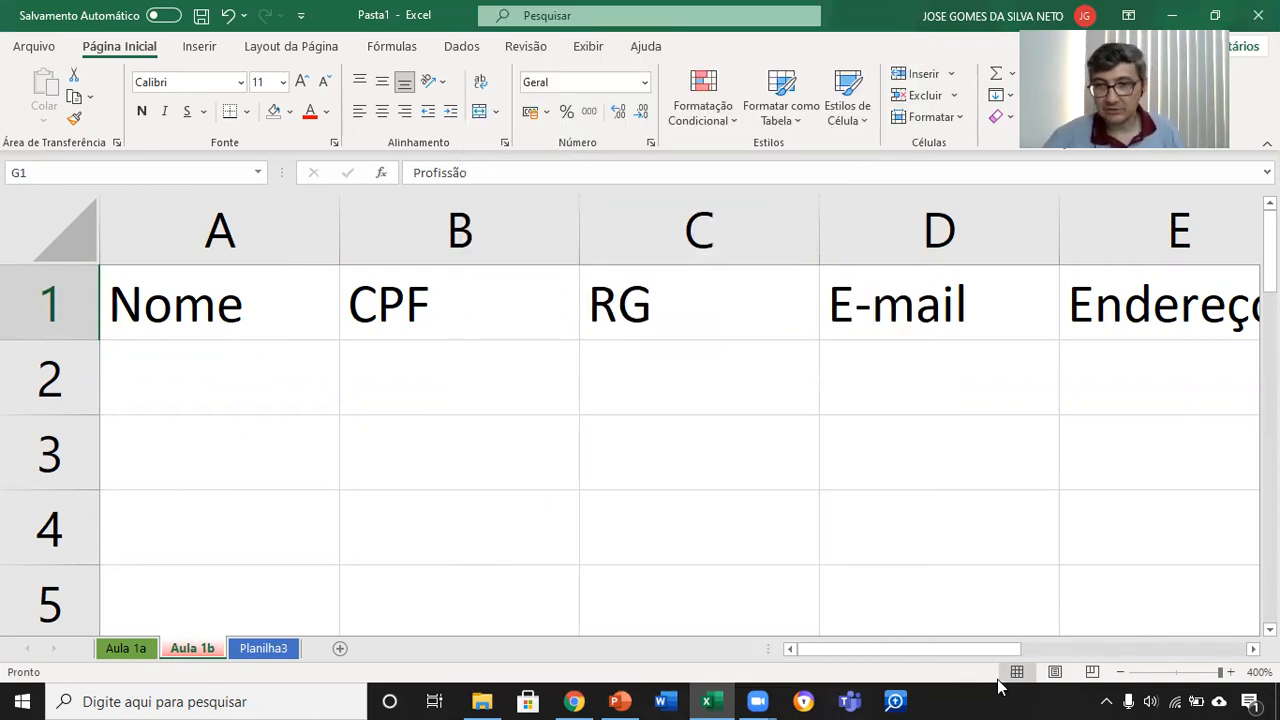
# Step: View the Aula 1b worksheet in Page Layout and Page Break Preview, and return to Normal view
pyautogui.click(1055, 672)
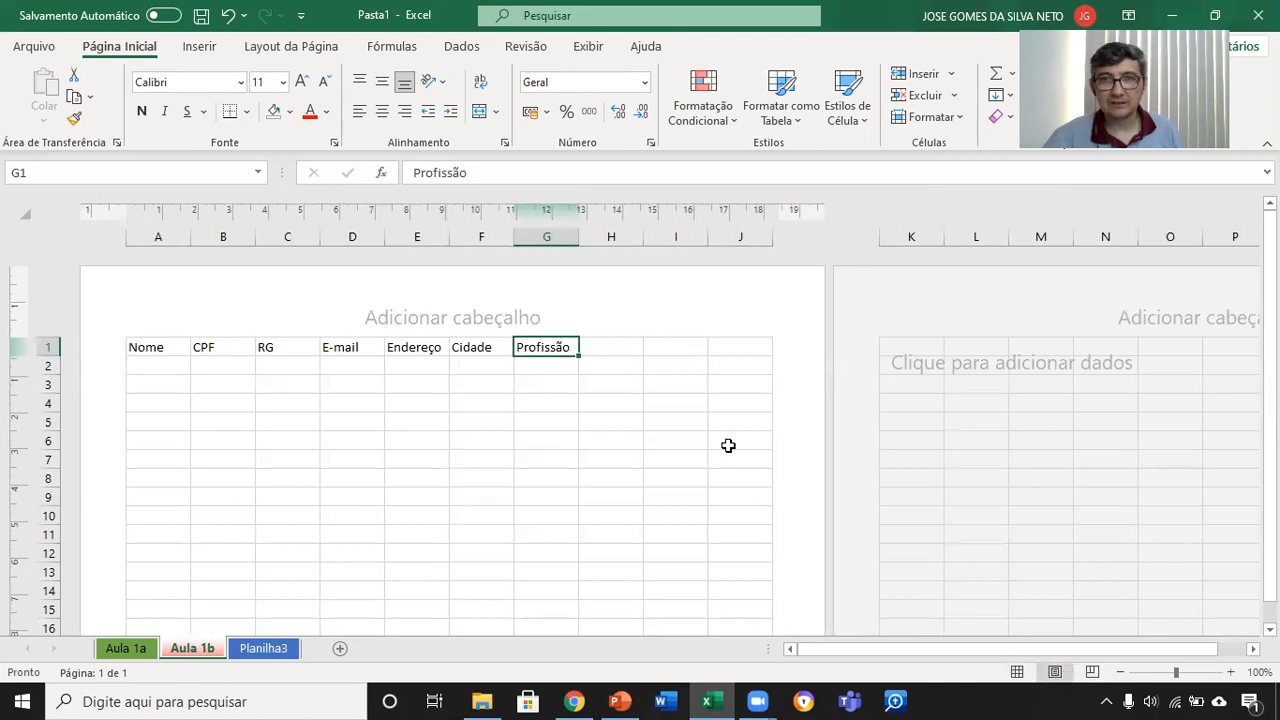
pyautogui.scroll(-5, 660, 531)
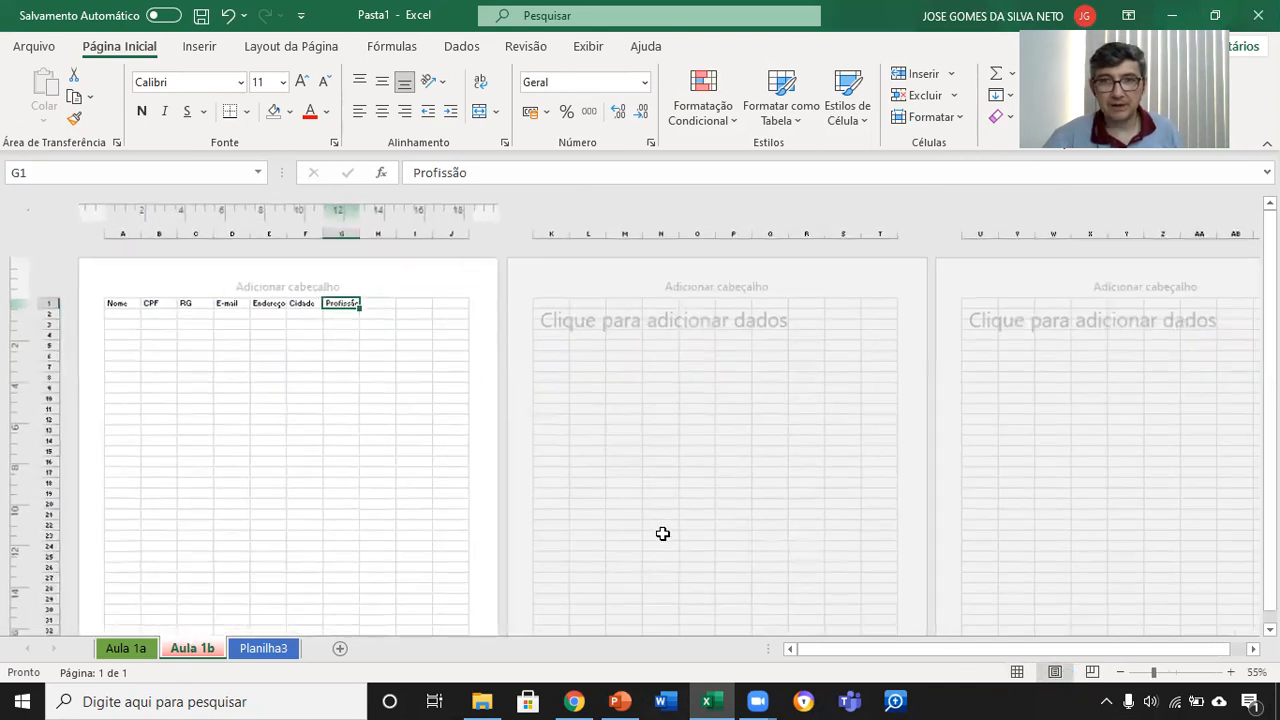
pyautogui.scroll(-1, 660, 531)
pyautogui.scroll(7, 660, 531)
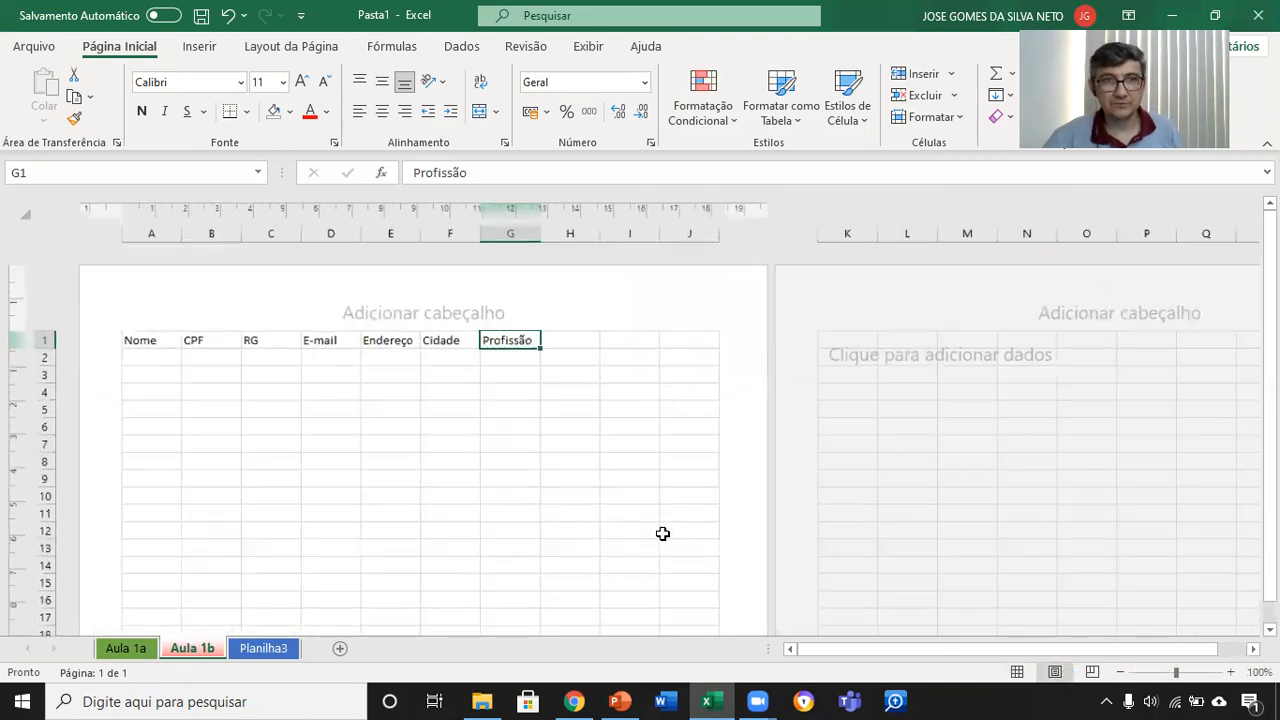
pyautogui.click(1092, 672)
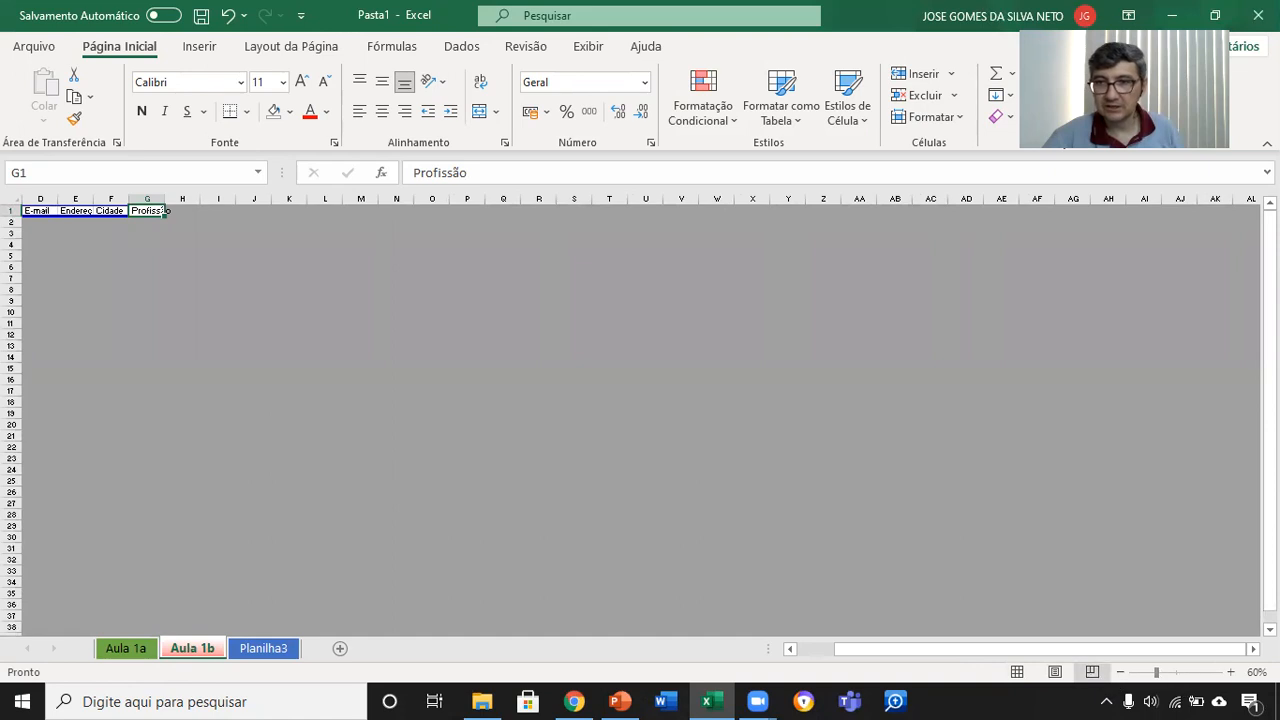
pyautogui.click(1017, 672)
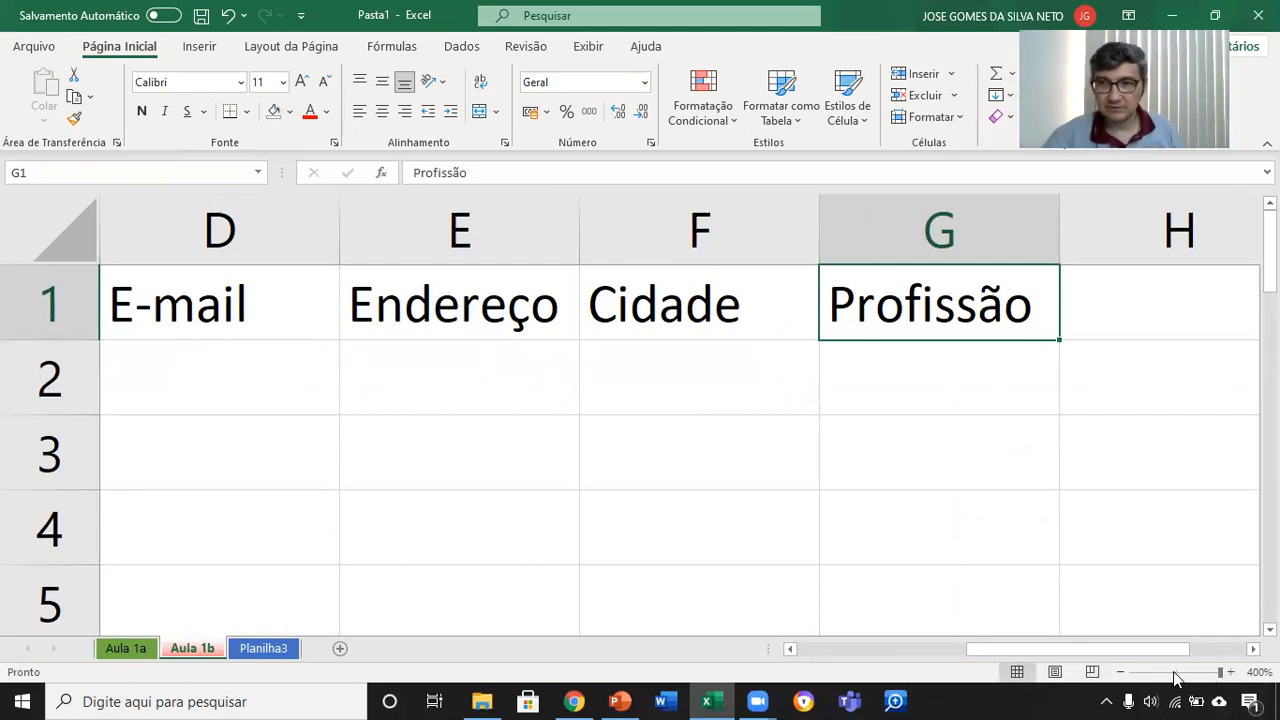
# Step: Set the zoom of the Aula 1b worksheet to 250% so that columns A to G fit on screen
pyautogui.click(1121, 675)
pyautogui.click(1121, 675)
pyautogui.click(1121, 675)
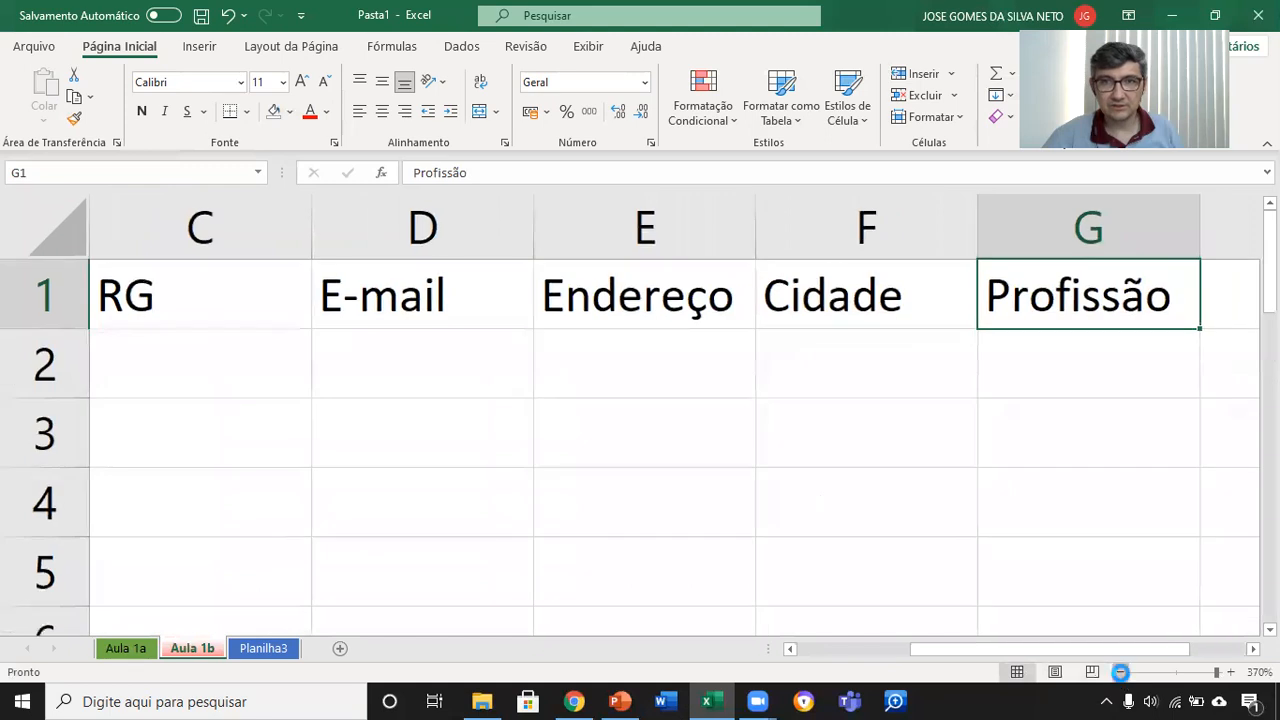
pyautogui.click(1121, 675)
pyautogui.click(1121, 675)
pyautogui.click(1121, 675)
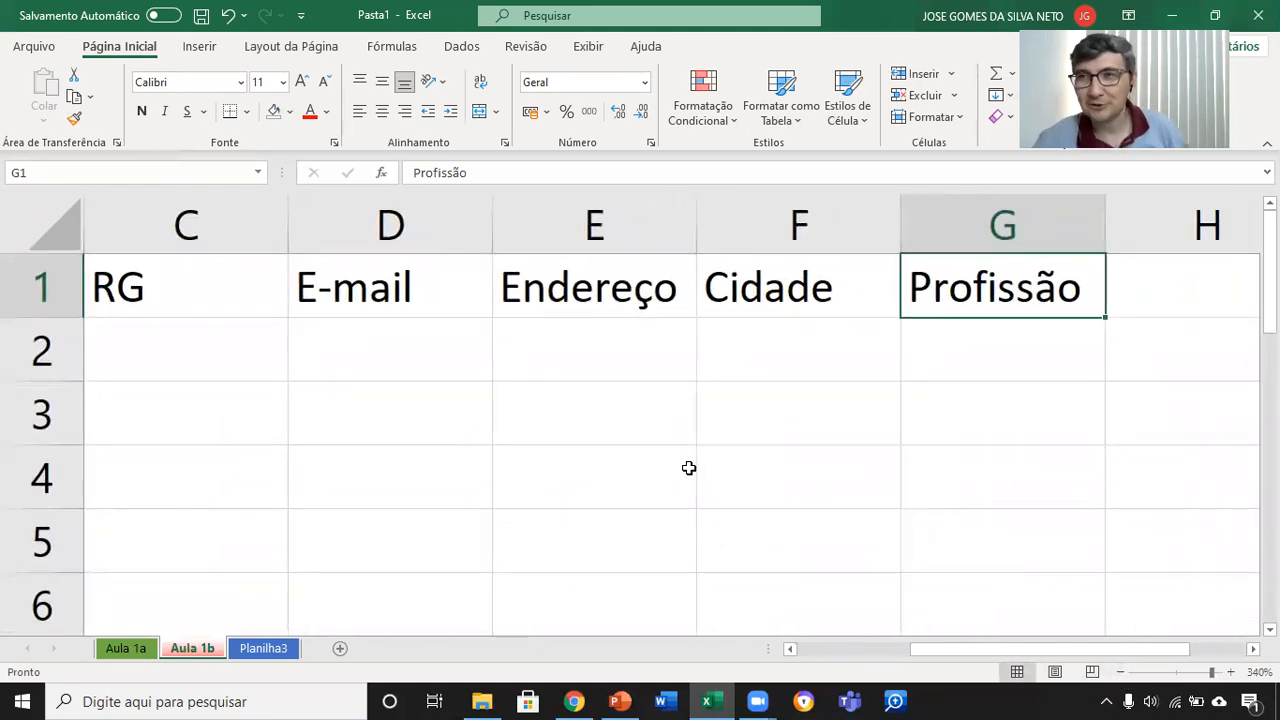
pyautogui.keyDown('ctrl'); pyautogui.scroll(-6, 689, 468); pyautogui.keyUp('ctrl')
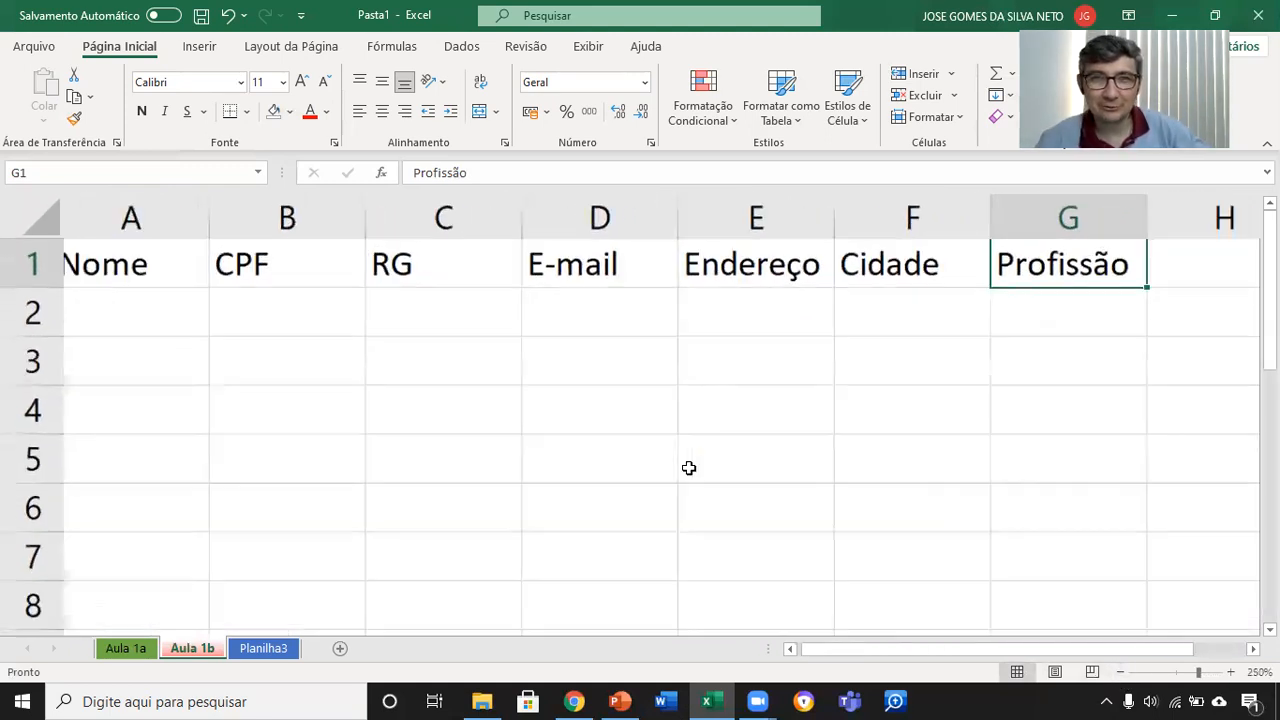
pyautogui.keyDown('ctrl'); pyautogui.scroll(7, 689, 468); pyautogui.keyUp('ctrl')
pyautogui.keyDown('ctrl'); pyautogui.scroll(-9, 689, 468); pyautogui.keyUp('ctrl')
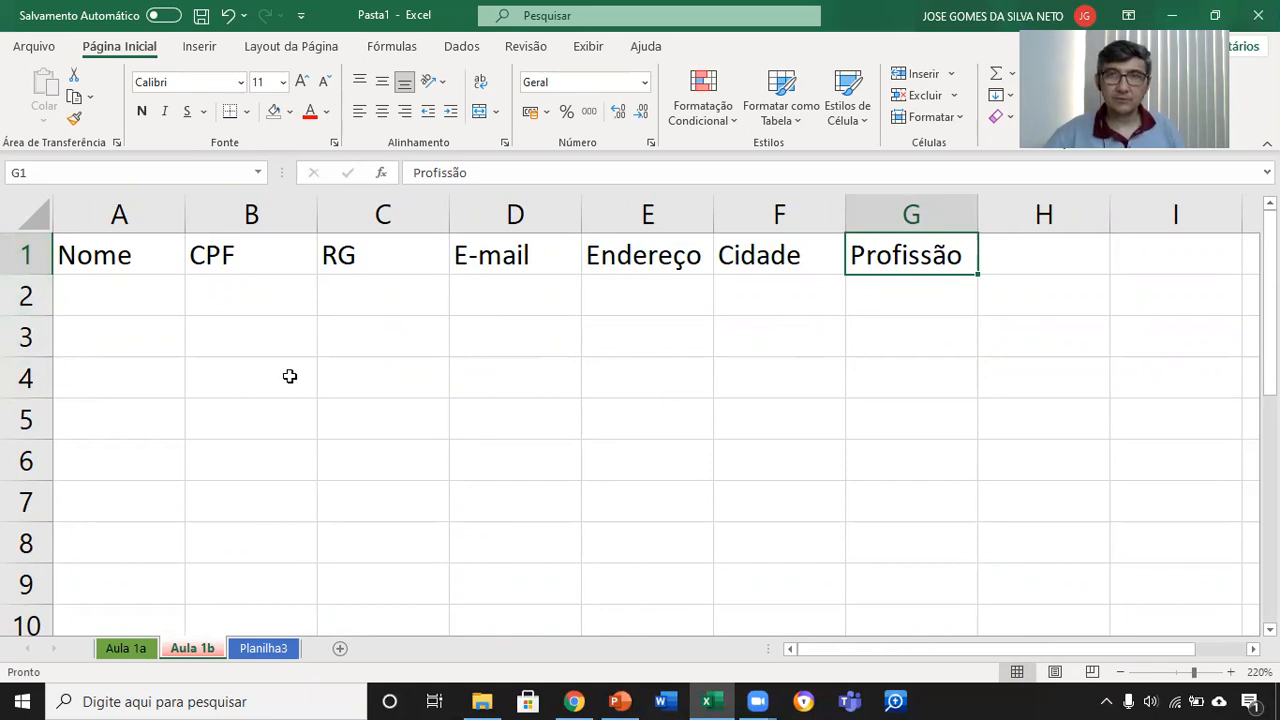
pyautogui.keyDown('ctrl'); pyautogui.scroll(2, 250, 371); pyautogui.keyUp('ctrl')
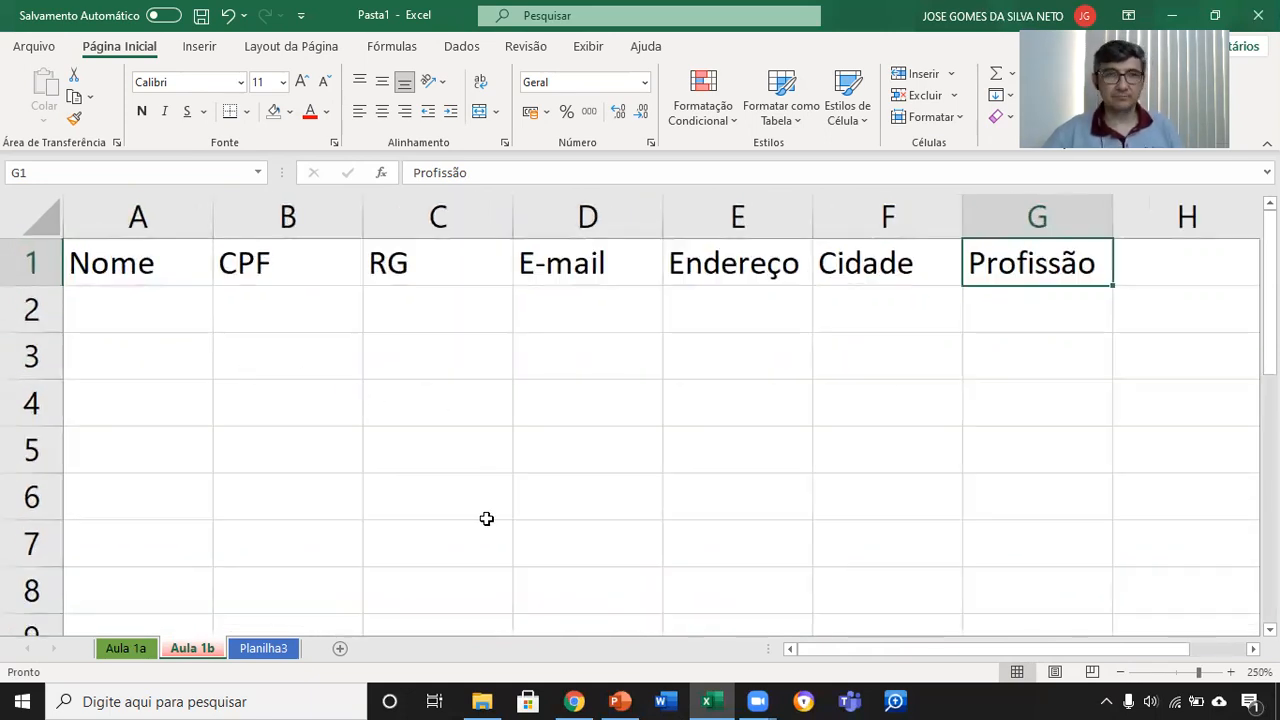
# Step: Enter the person's full name in cell A2 under the Nome header
pyautogui.click(157, 313)
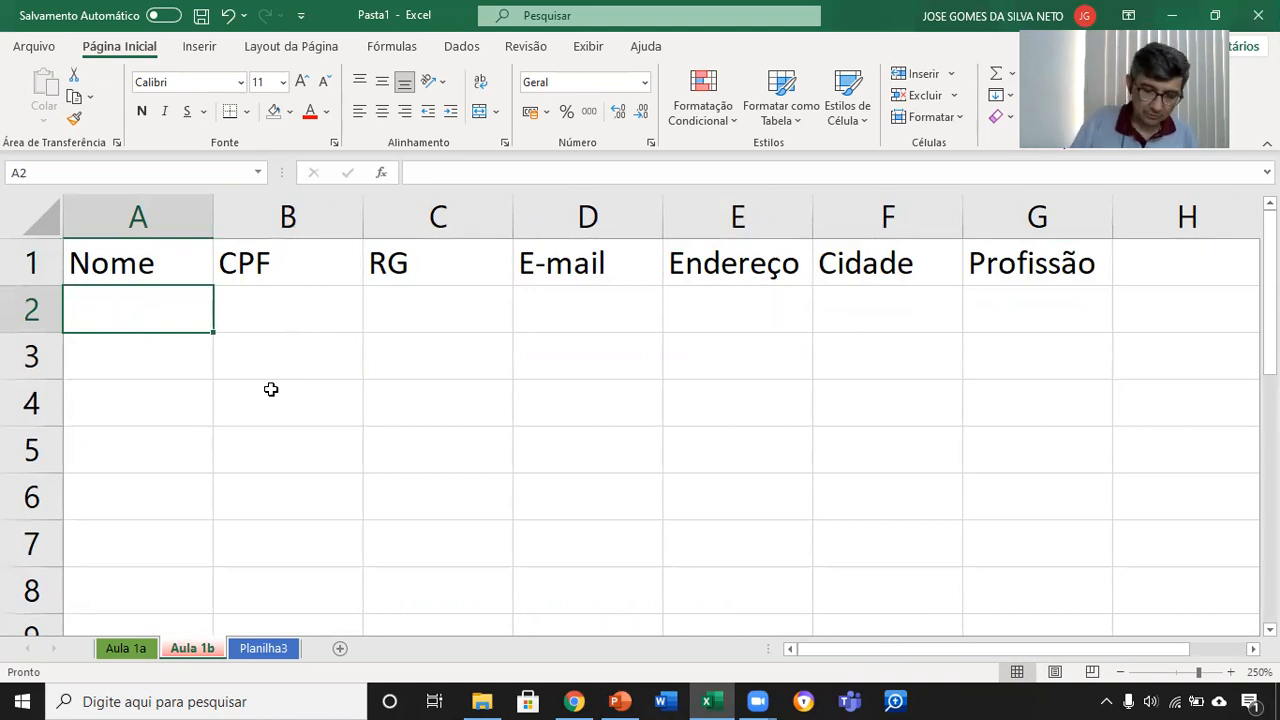
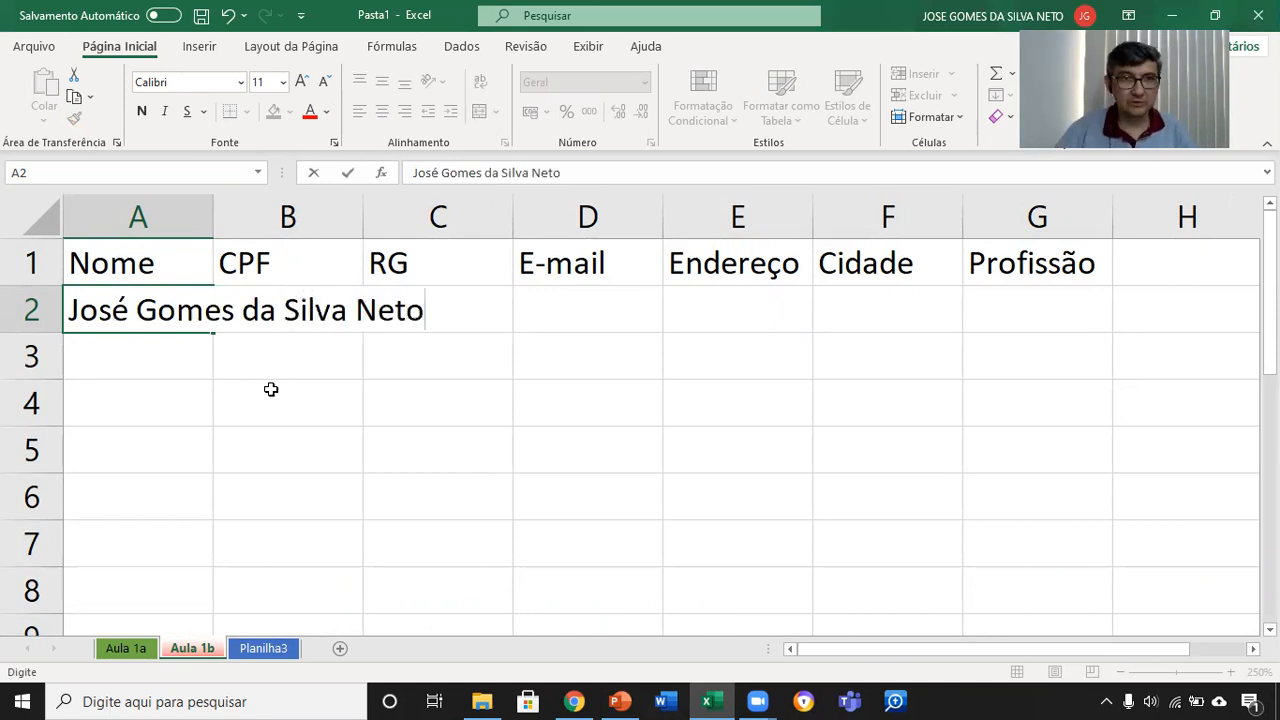
pyautogui.press('Return')
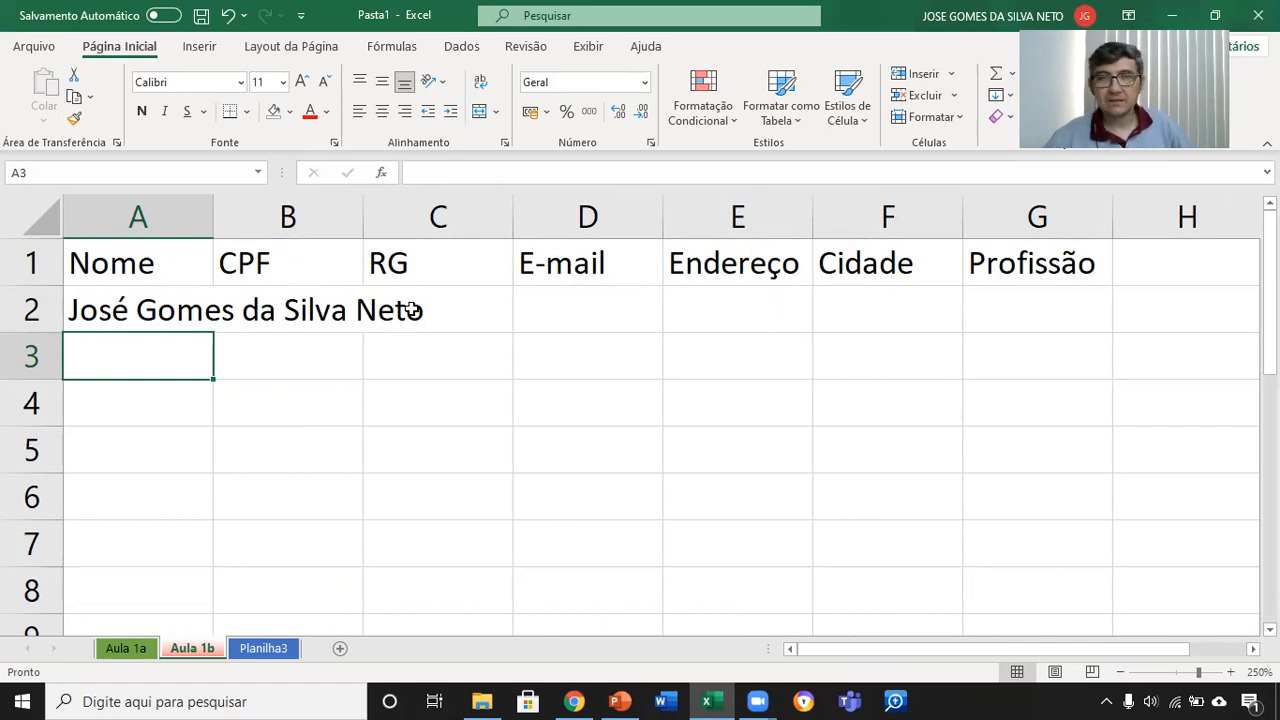
# Step: Enter the person's CPF number, with a hyphen before the two check digits, in cell B2
pyautogui.click(299, 305)
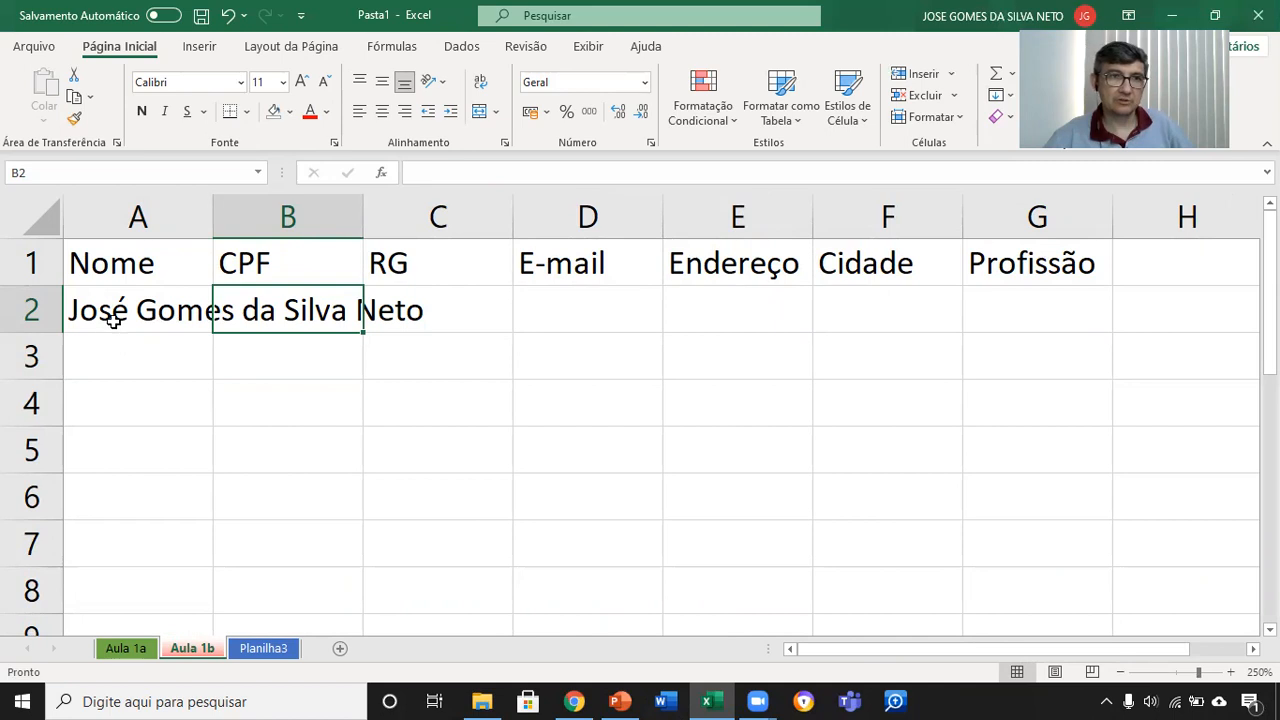
pyautogui.click(110, 318)
pyautogui.click(300, 329)
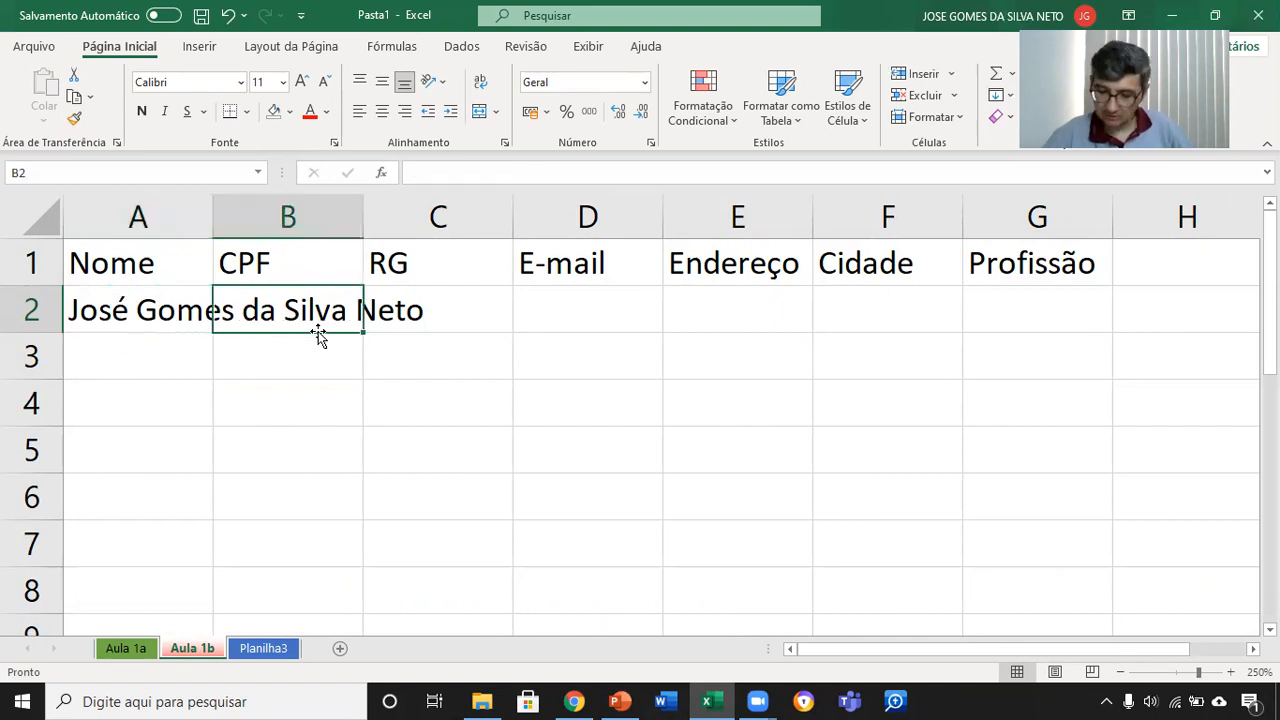
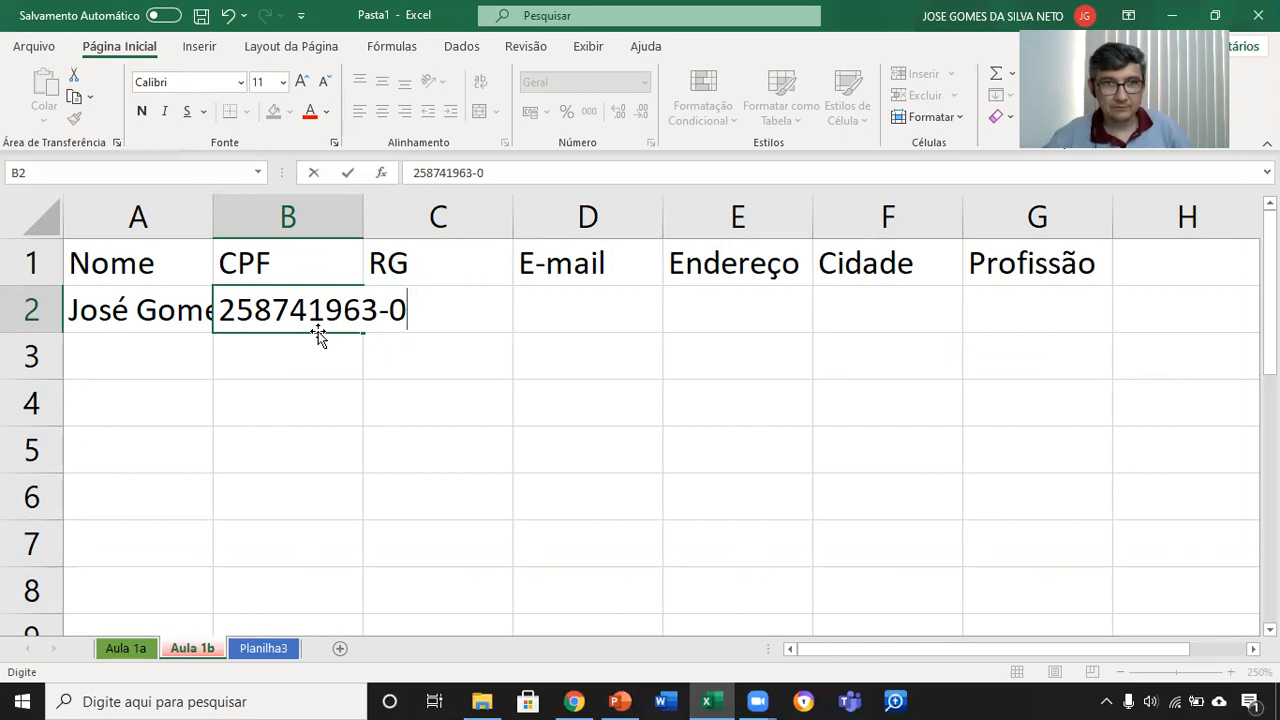
pyautogui.press('Return')
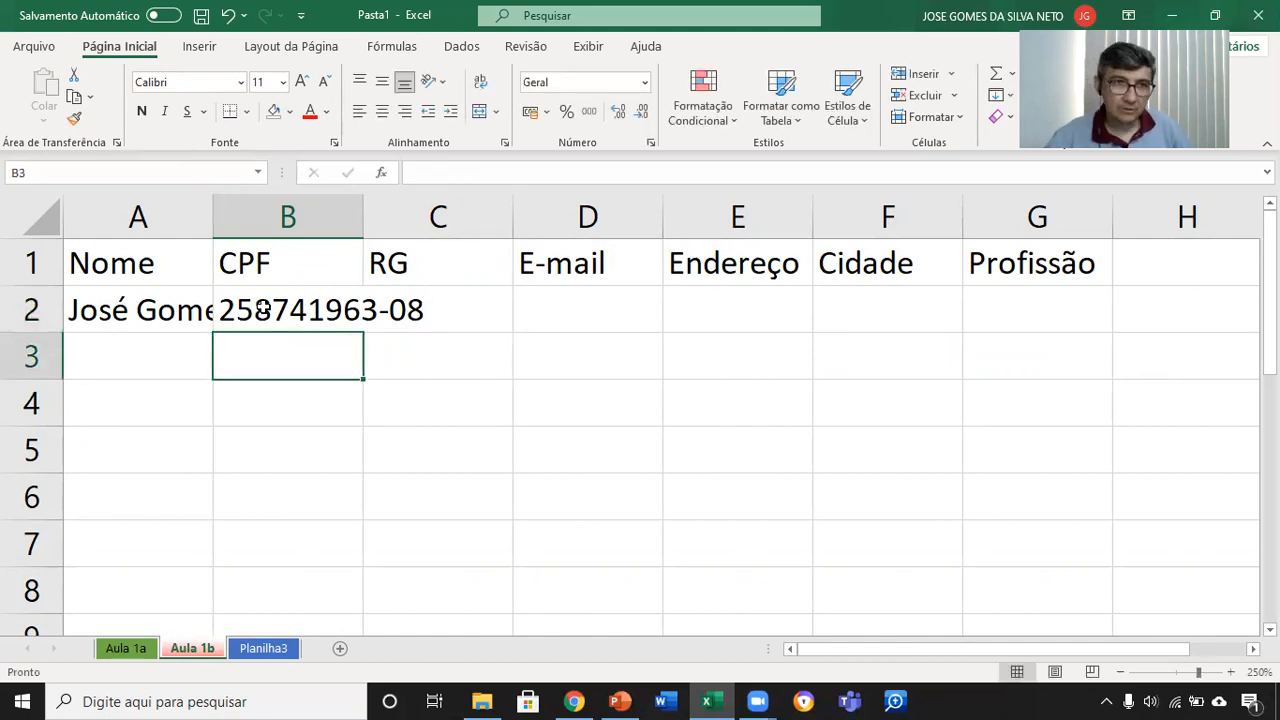
# Step: Clear the CPF number from cell B2 and undo the deletion
pyautogui.click(115, 310)
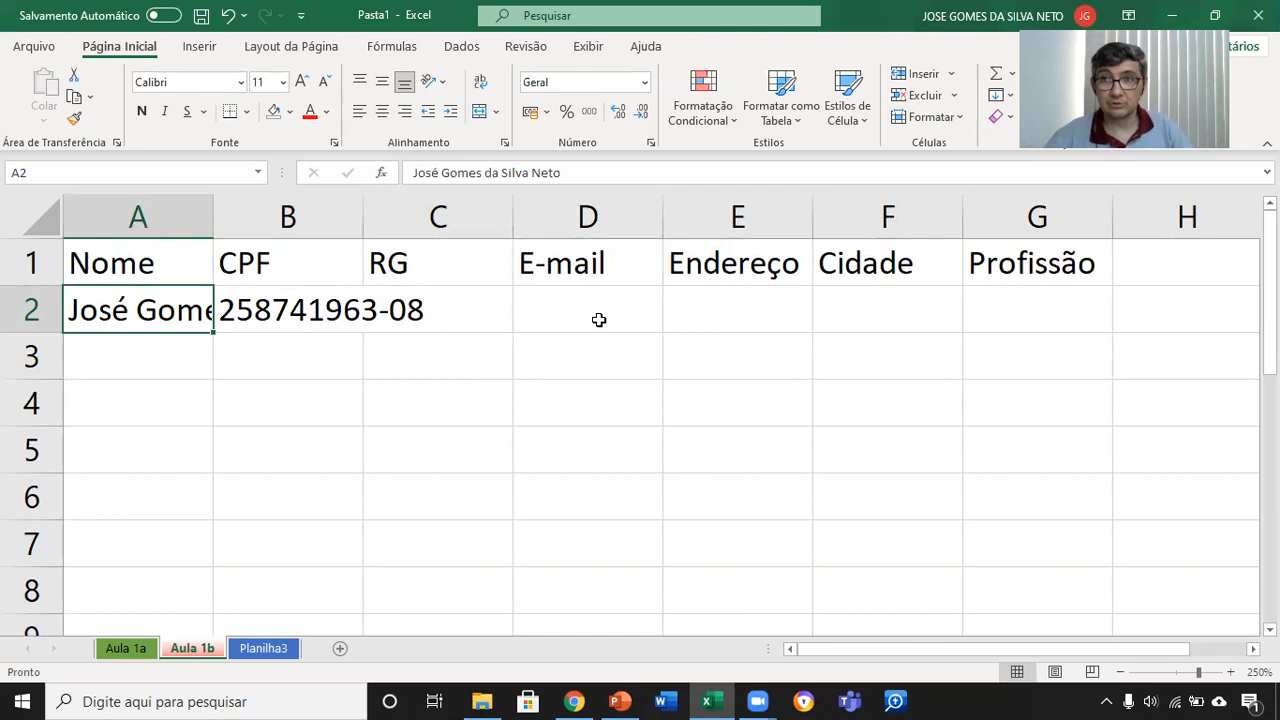
pyautogui.click(277, 304)
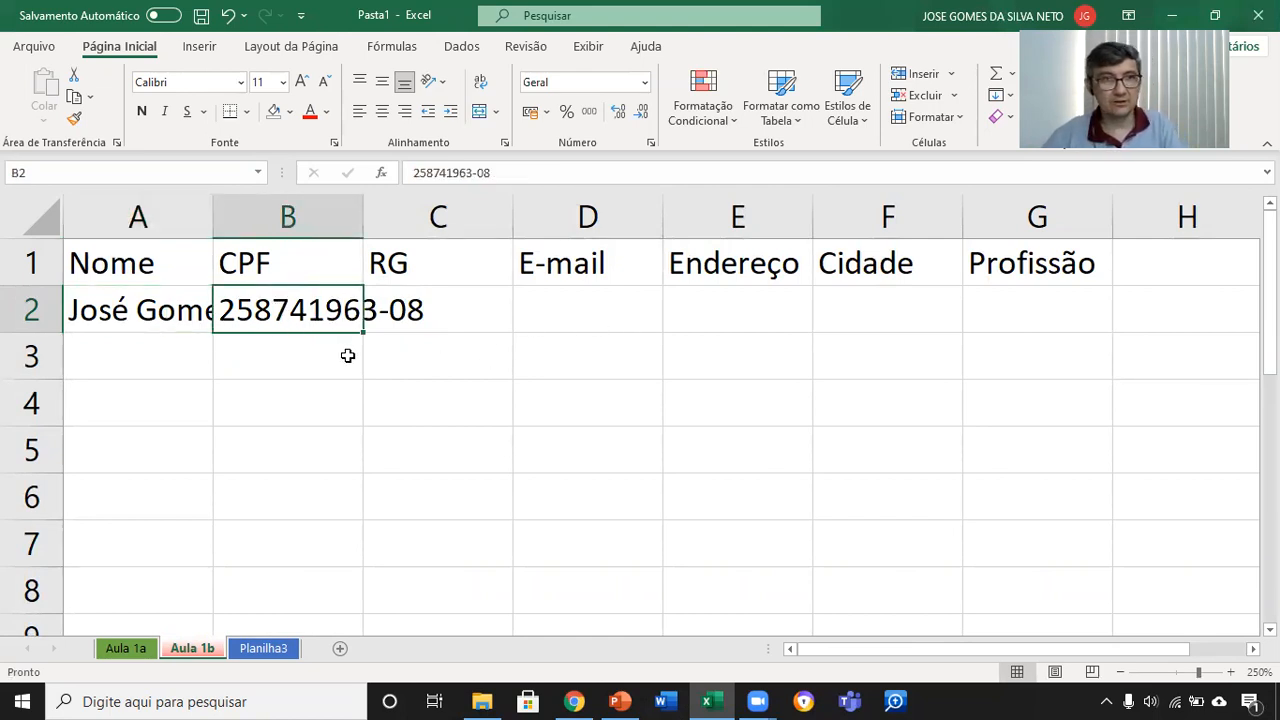
pyautogui.press('Delete')
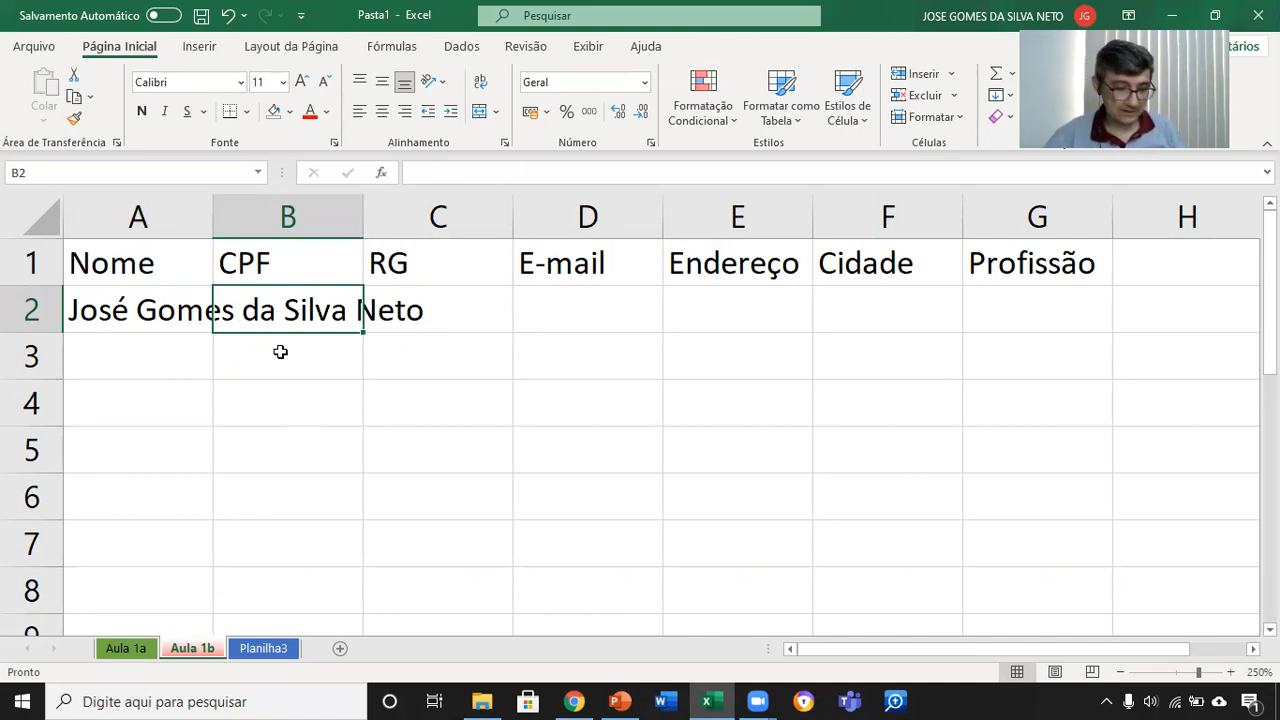
pyautogui.hotkey('ctrl', 'z')
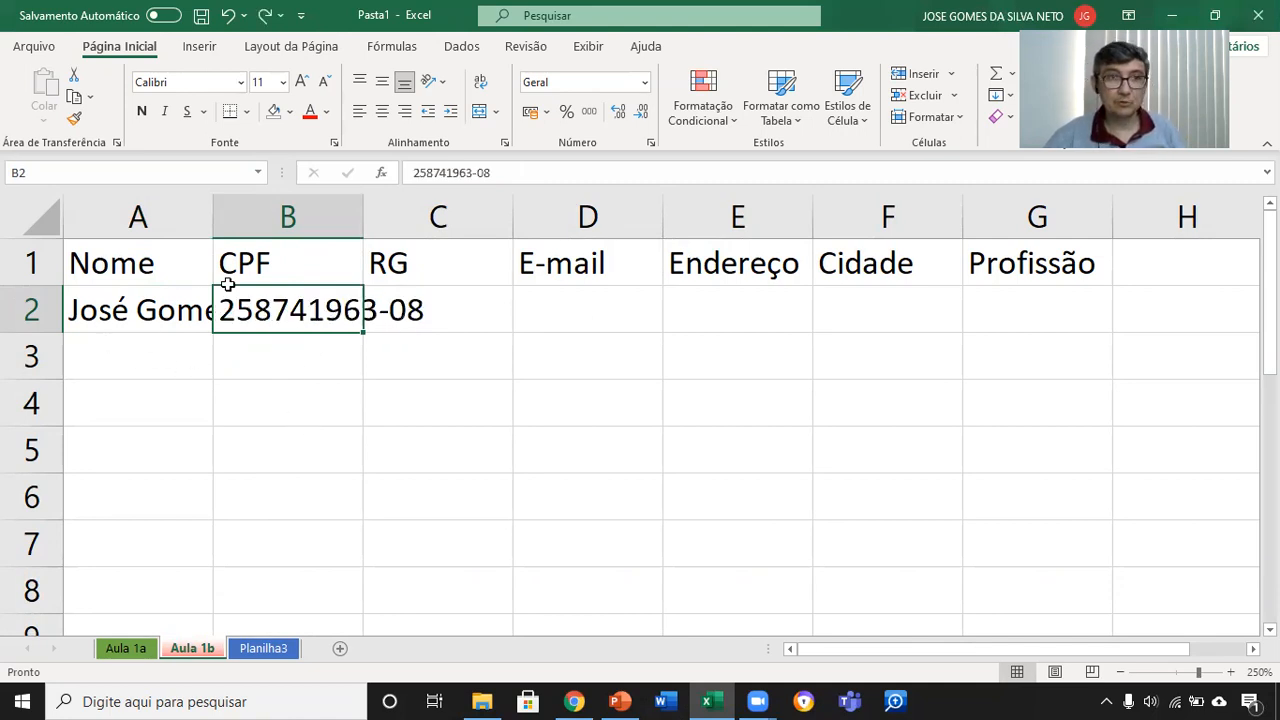
pyautogui.click(350, 393)
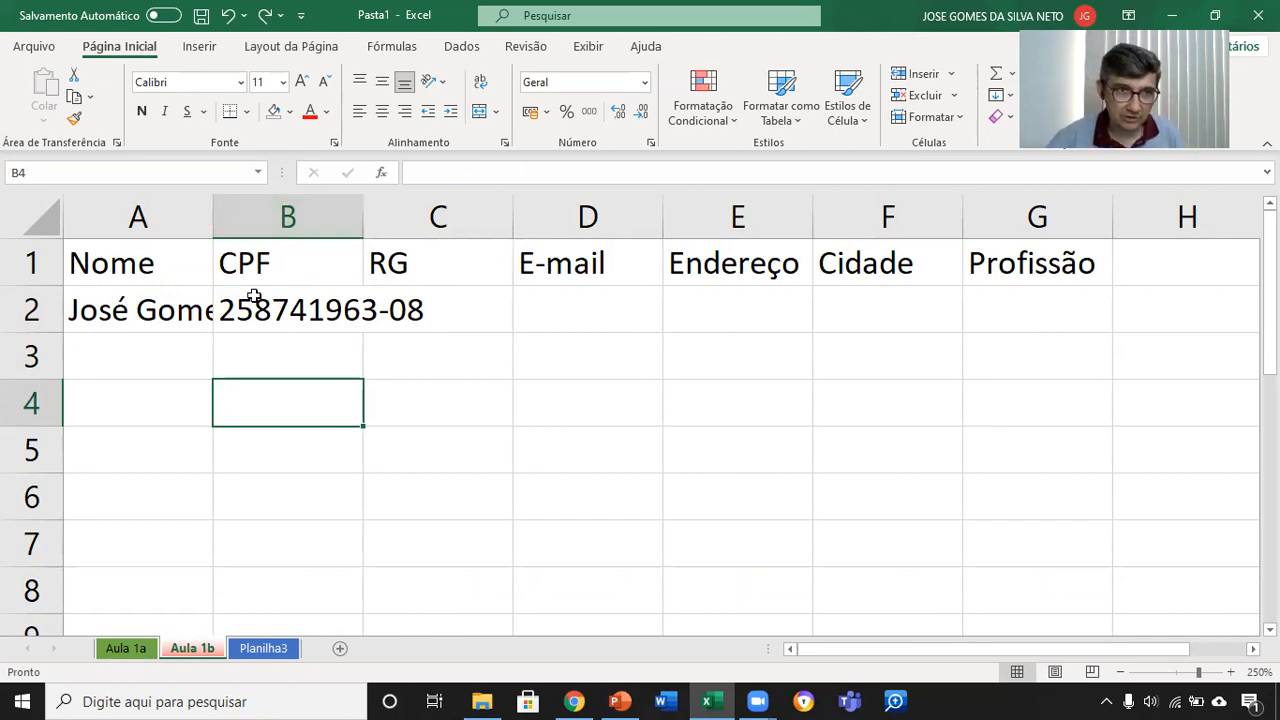
# Step: Widen column A to fit the full name in A2 and column B to fit the CPF number in B2
pyautogui.click(165, 213)
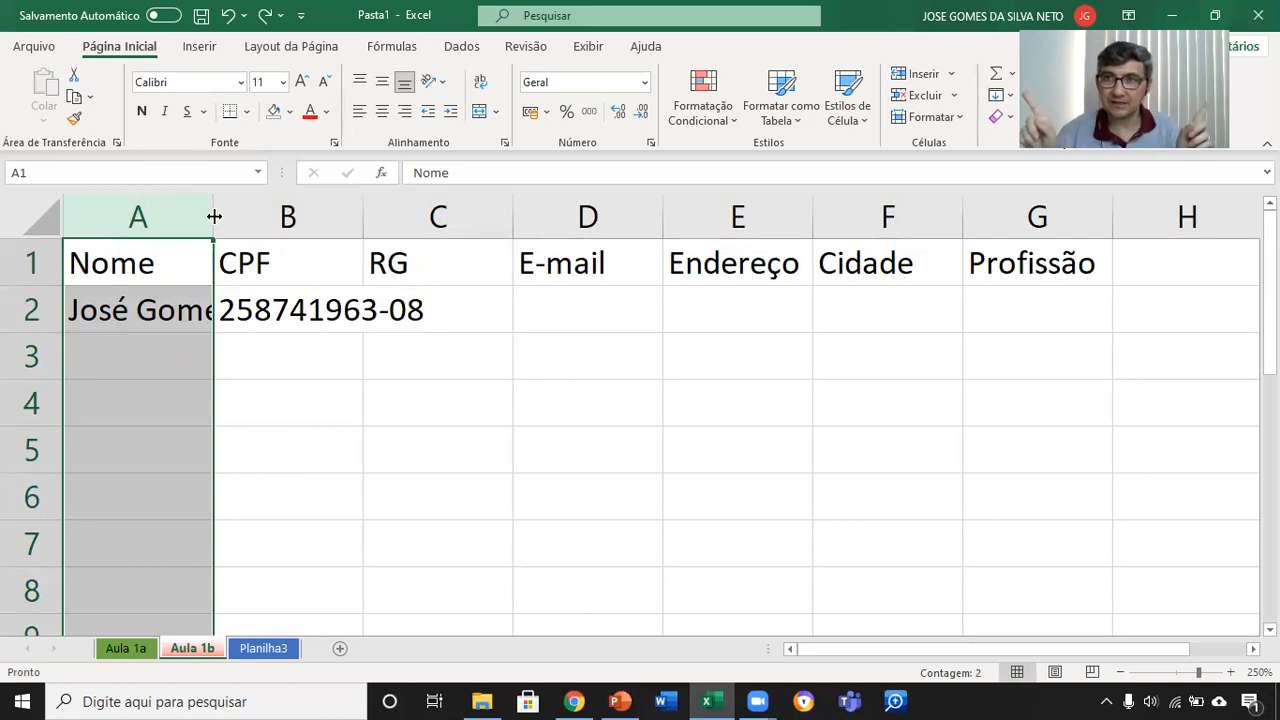
pyautogui.moveTo(214, 216); pyautogui.dragTo(543, 220)
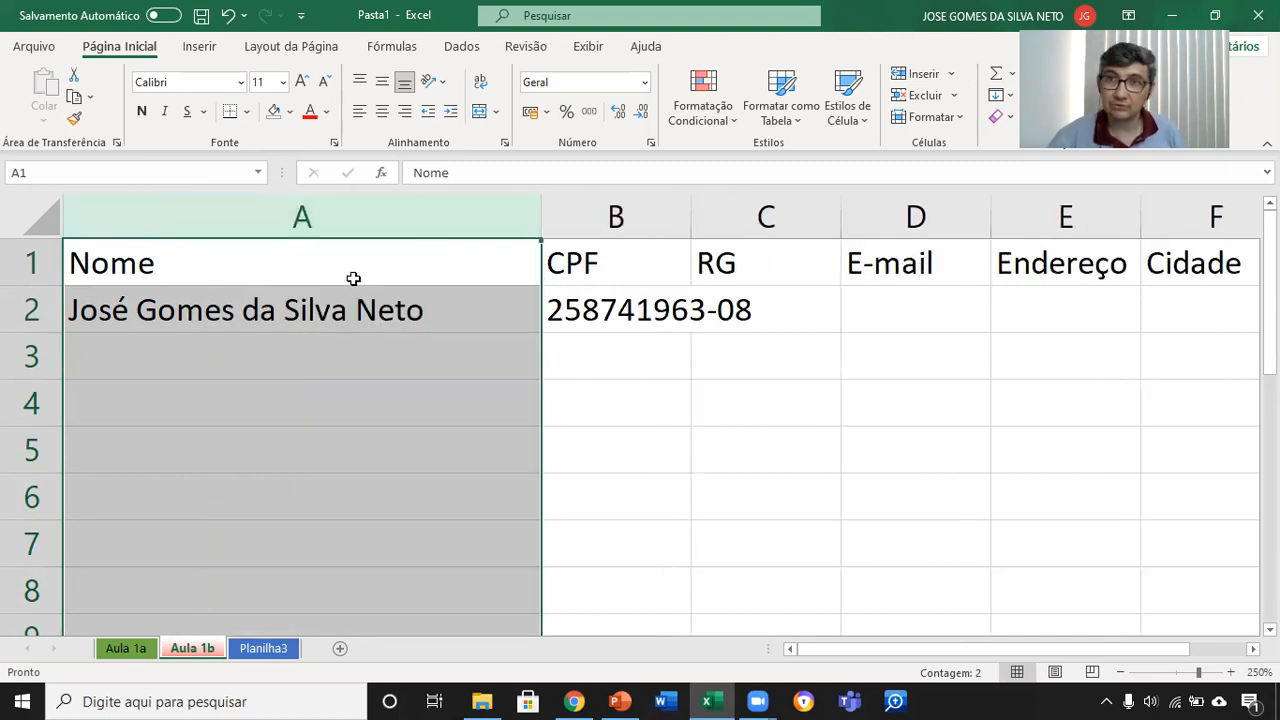
pyautogui.moveTo(537, 220); pyautogui.dragTo(441, 216)
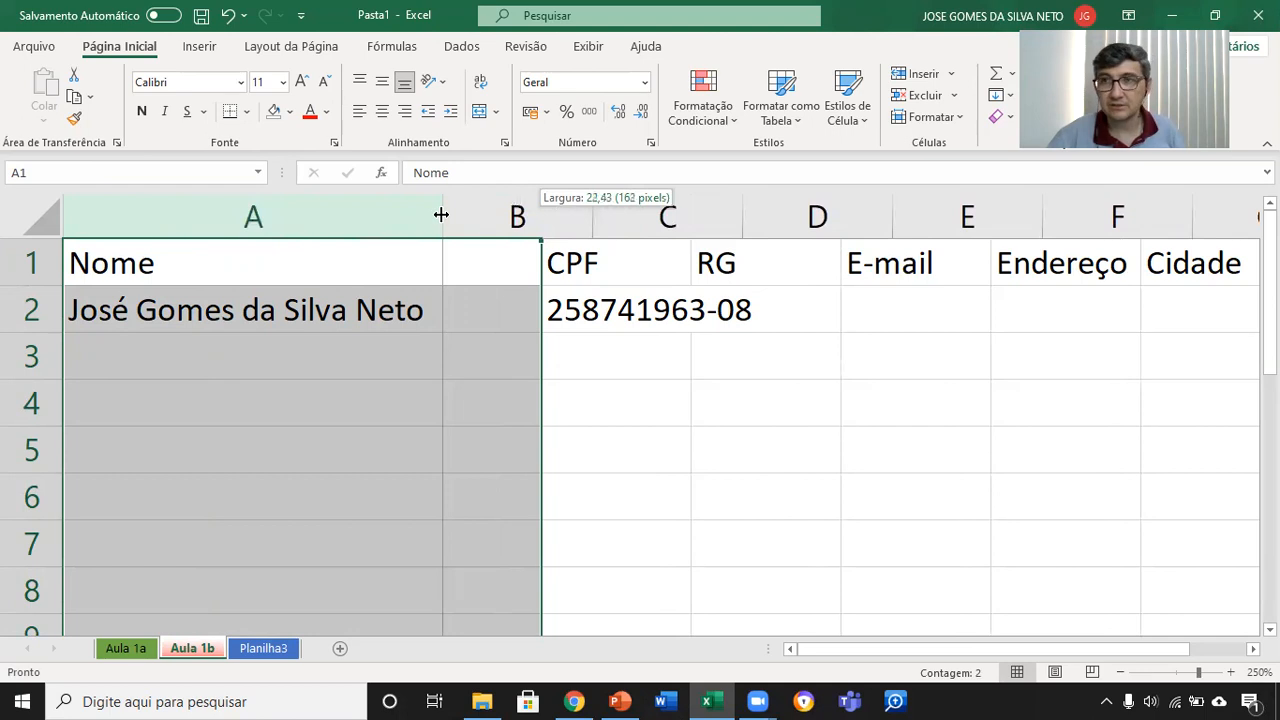
pyautogui.moveTo(441, 215); pyautogui.dragTo(441, 213)
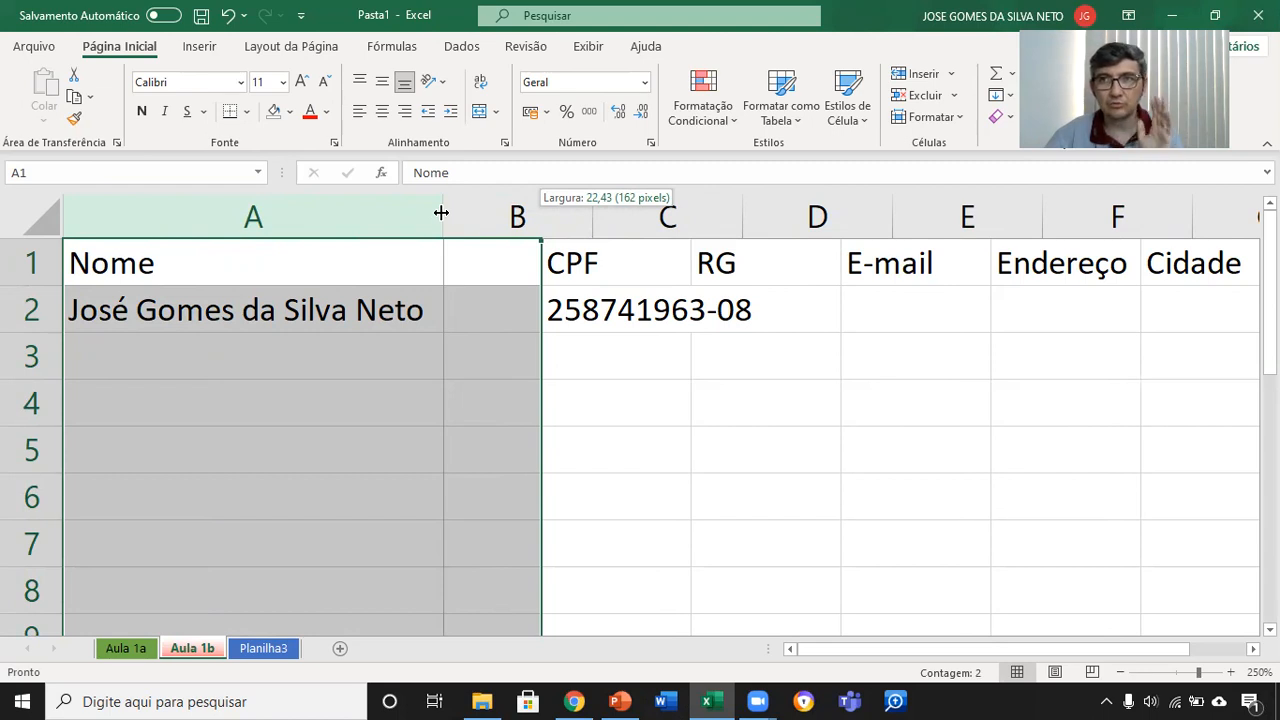
pyautogui.moveTo(441, 213); pyautogui.dragTo(465, 209)
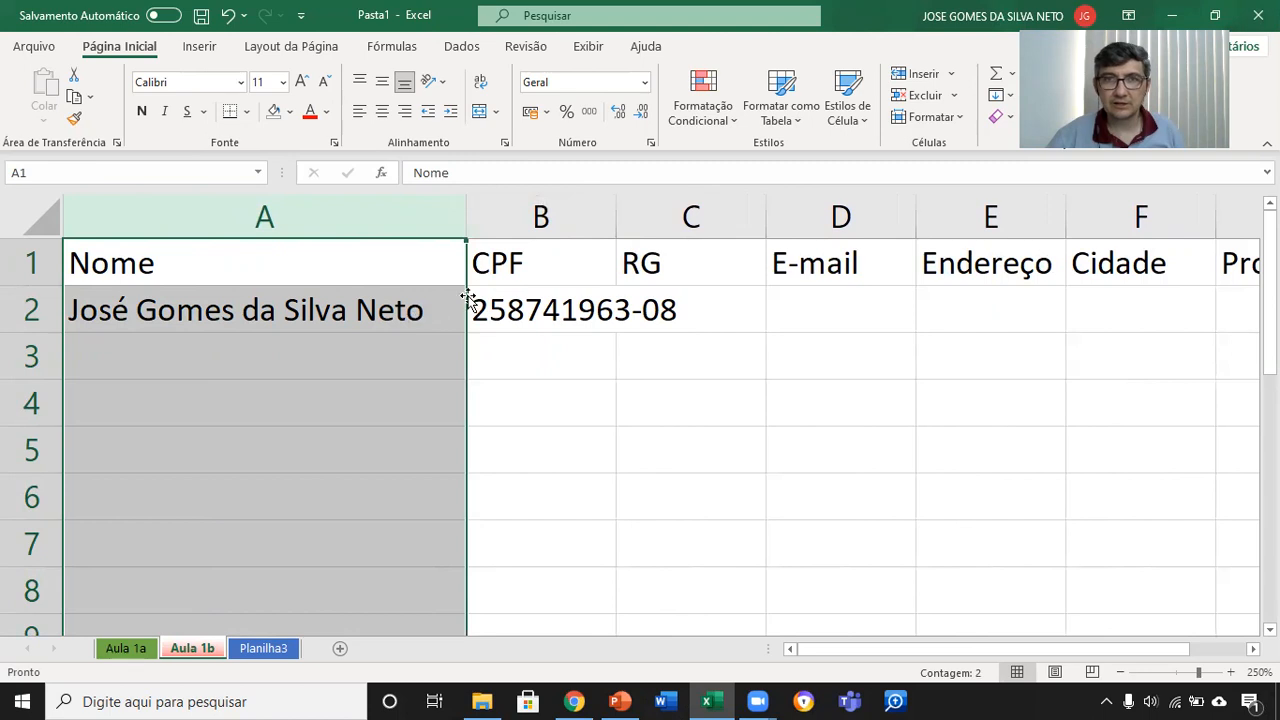
pyautogui.moveTo(611, 213); pyautogui.dragTo(690, 221)
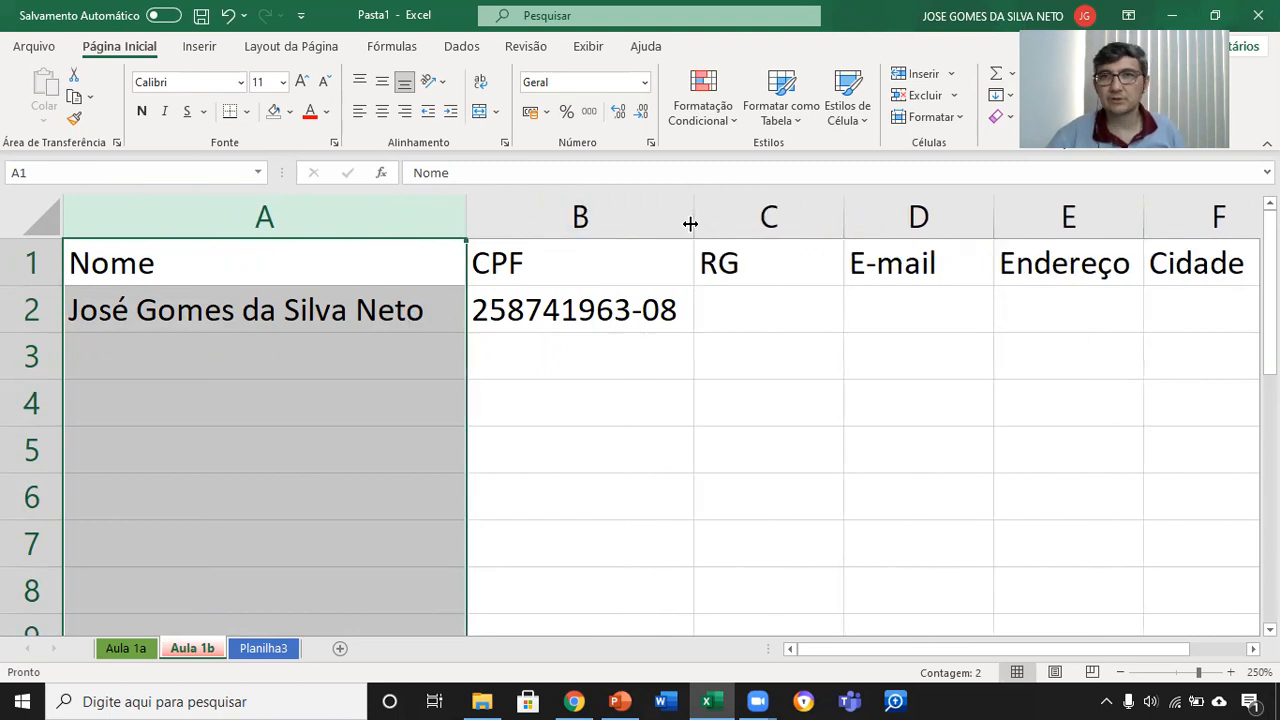
pyautogui.click(745, 299)
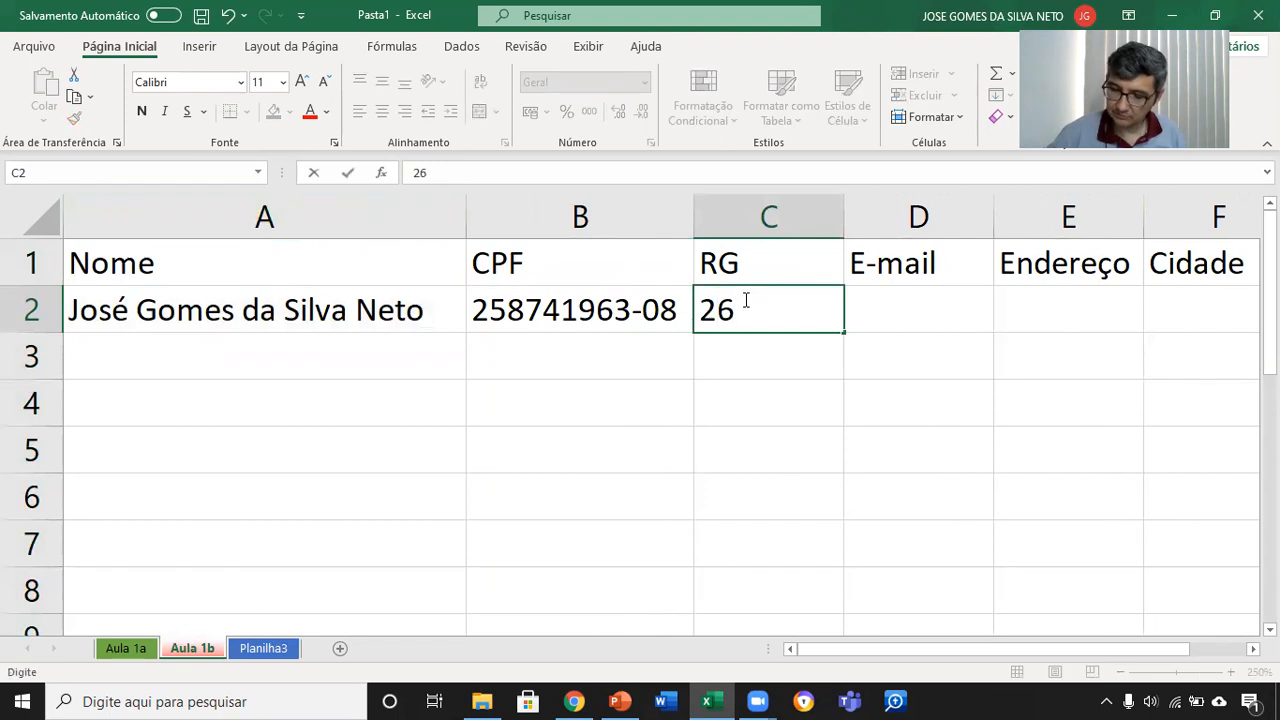
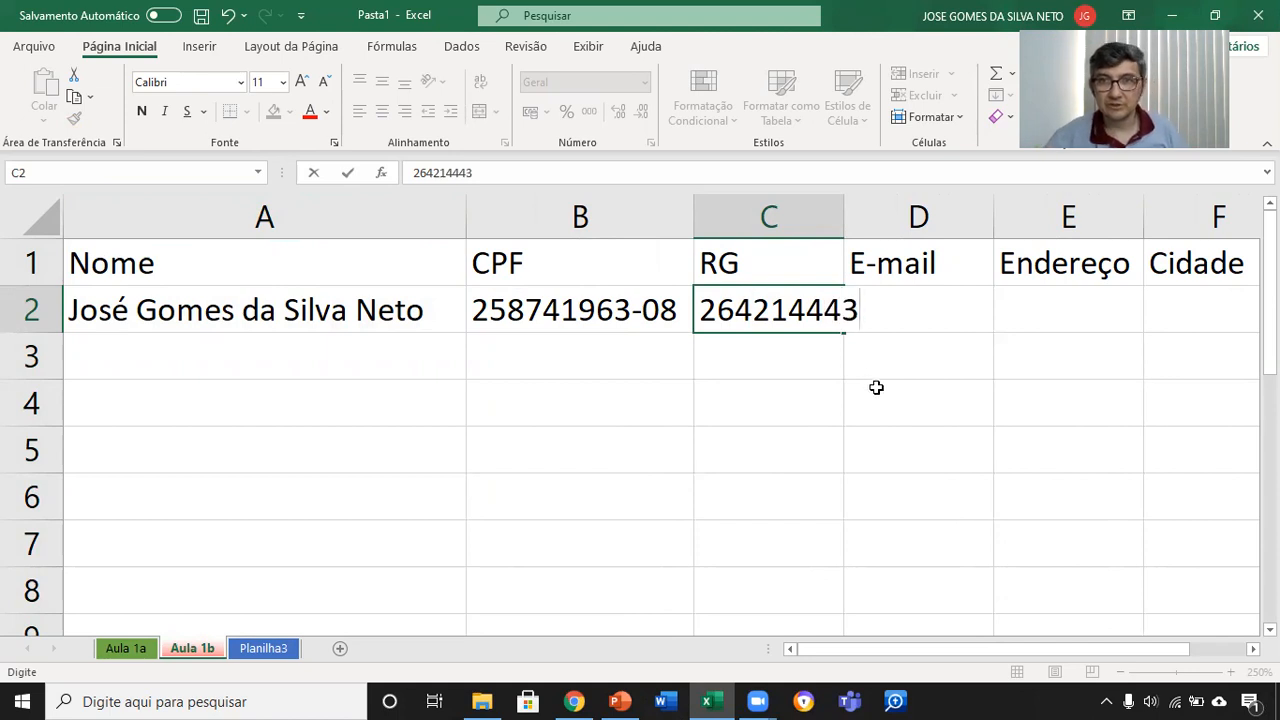
pyautogui.press('F2')
pyautogui.press('Tab')
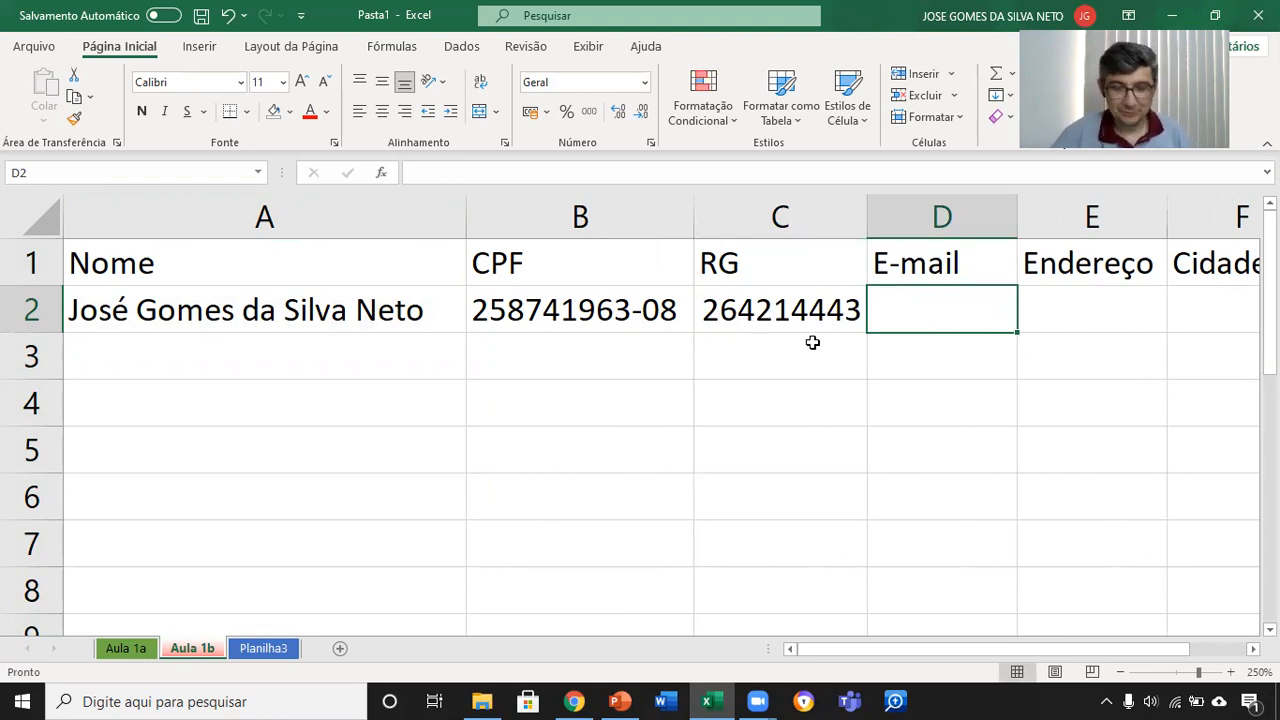
pyautogui.hotkey('ctrl', 'z')
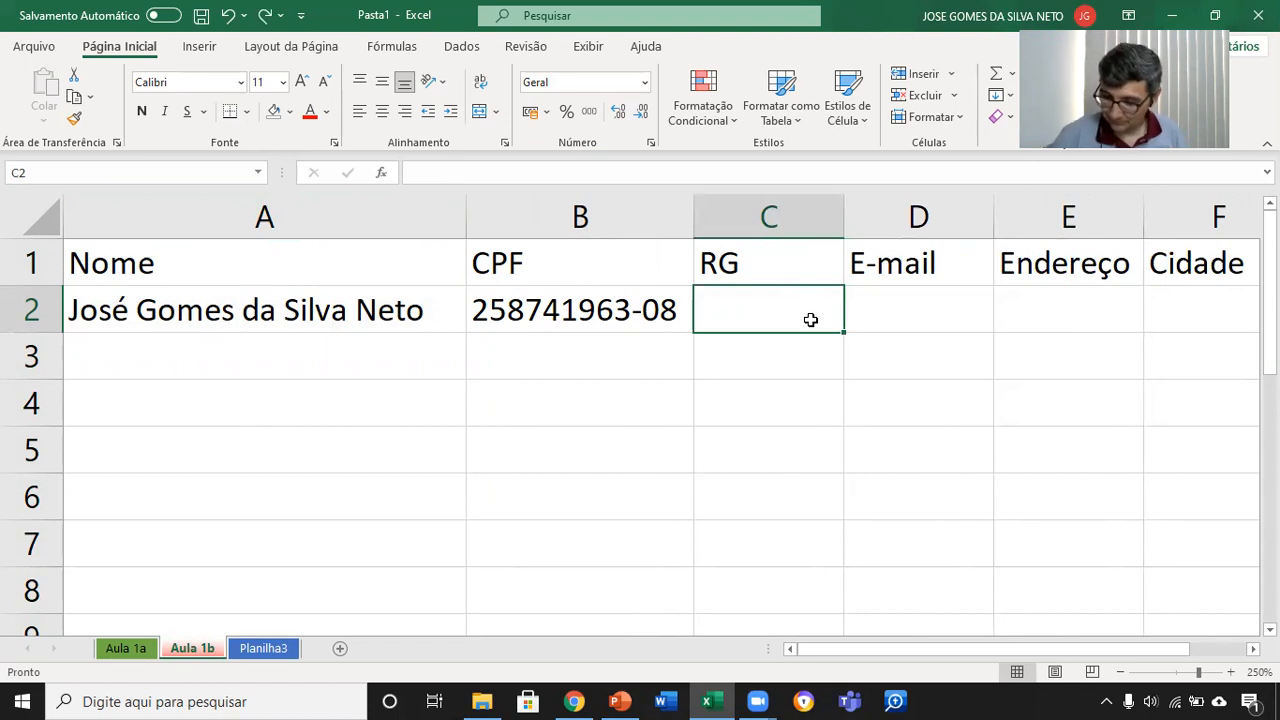
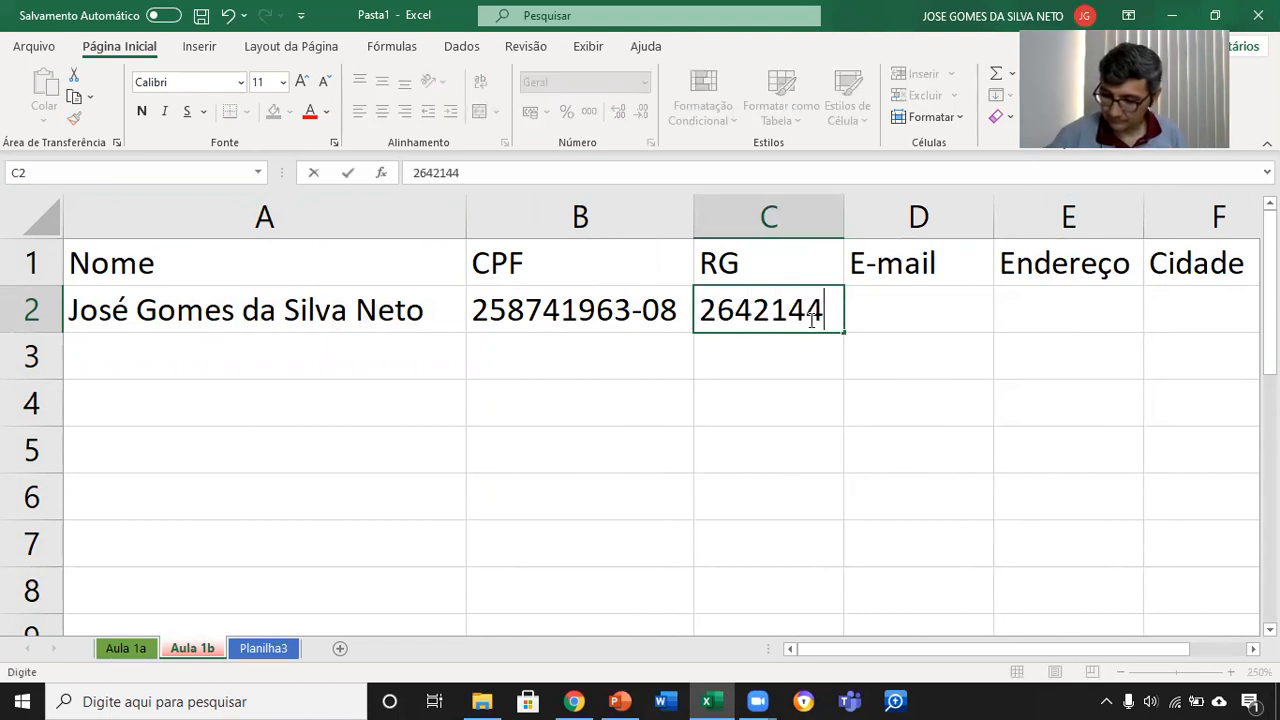
# Step: Enter the person's RG number, with a hyphen before the check digit, in cell C2
pyautogui.press('Return')
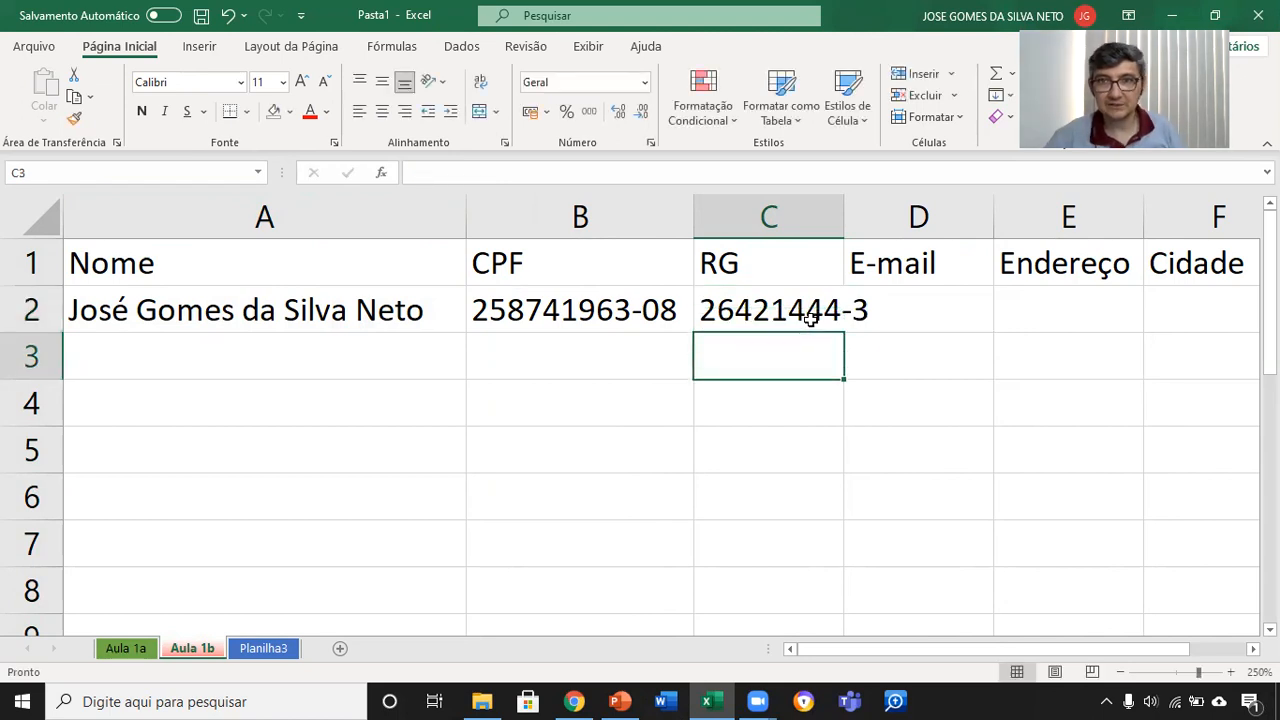
# Step: Enter the person's e-mail address in cell D2 and undo its automatic conversion to a hyperlink
pyautogui.click(917, 303)
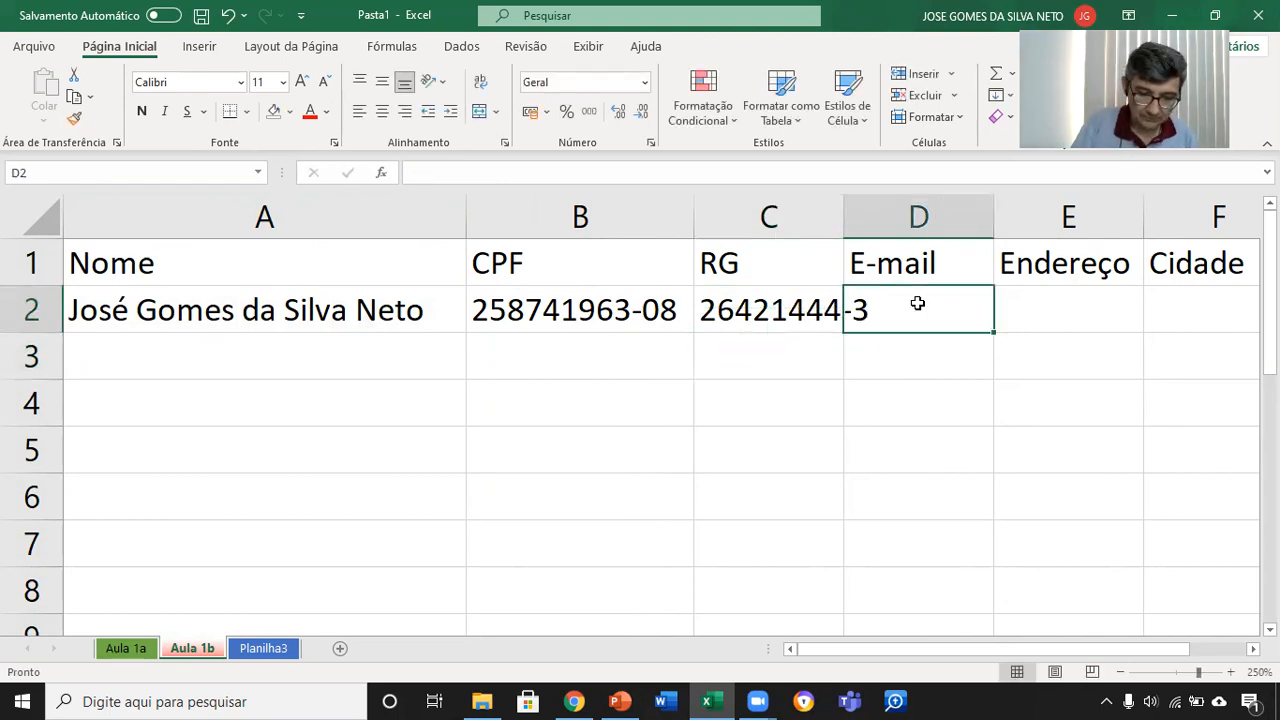
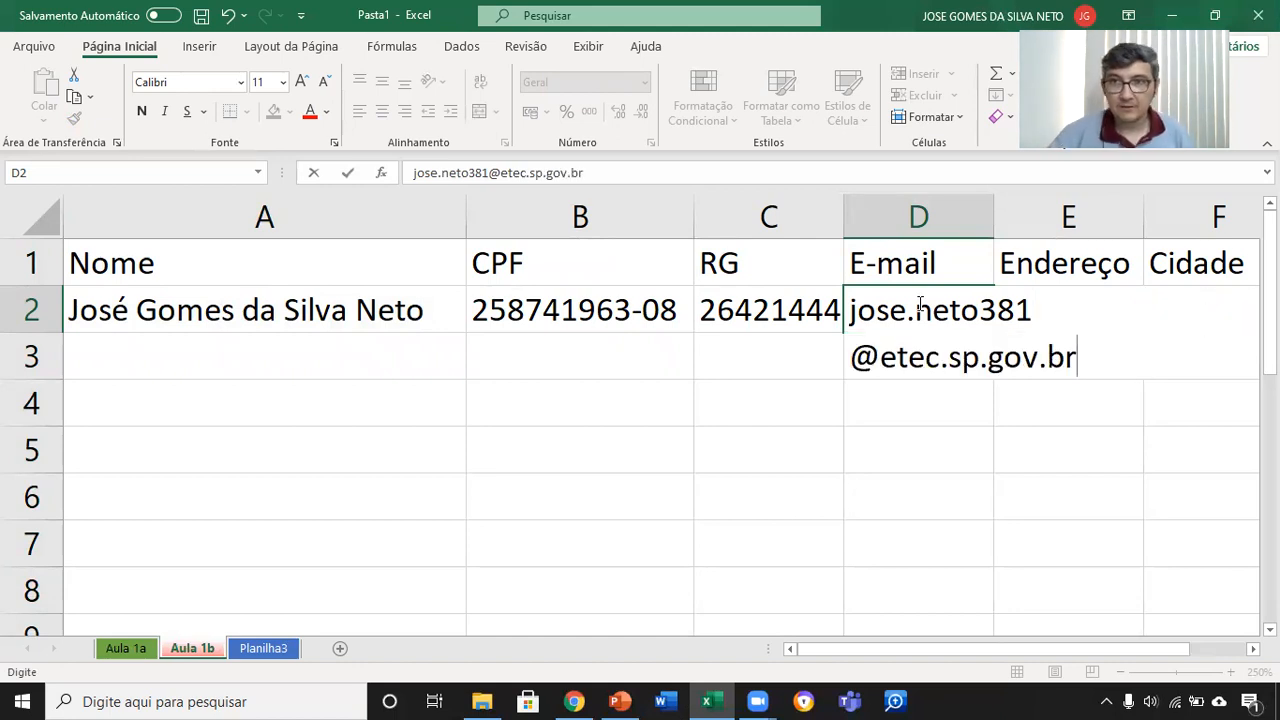
pyautogui.press('Return')
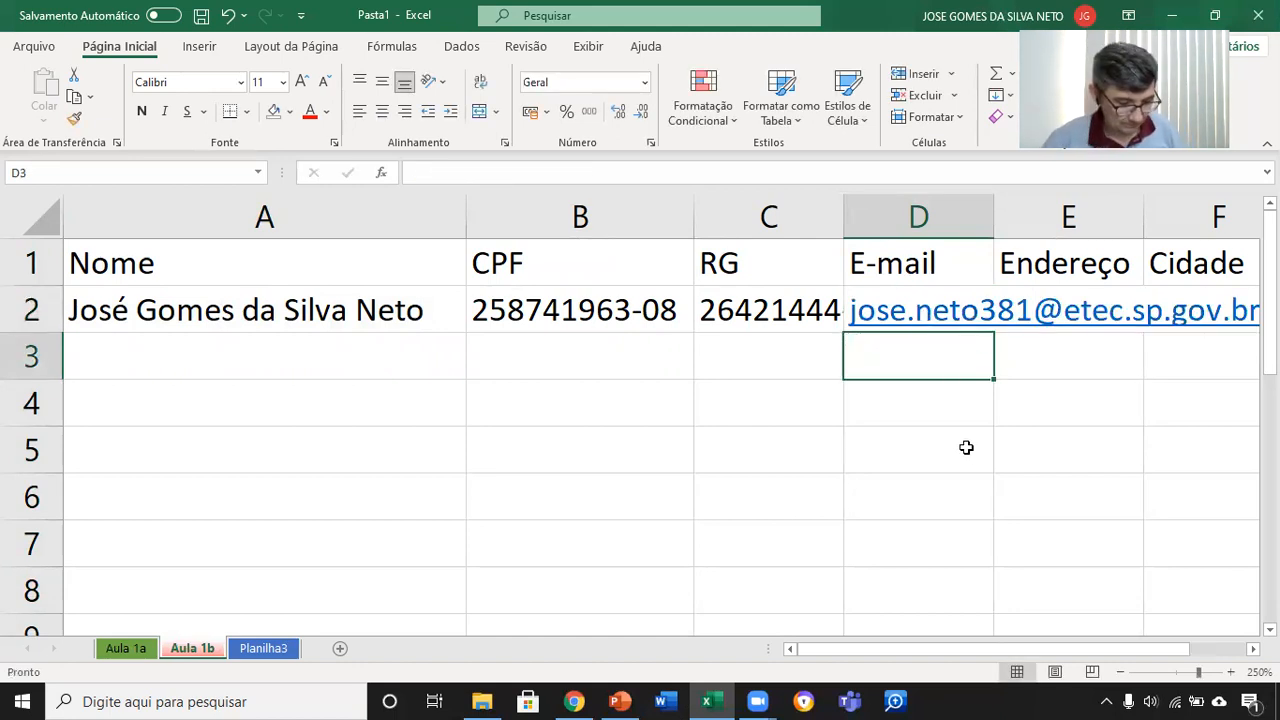
pyautogui.hotkey('ctrl', 'z')
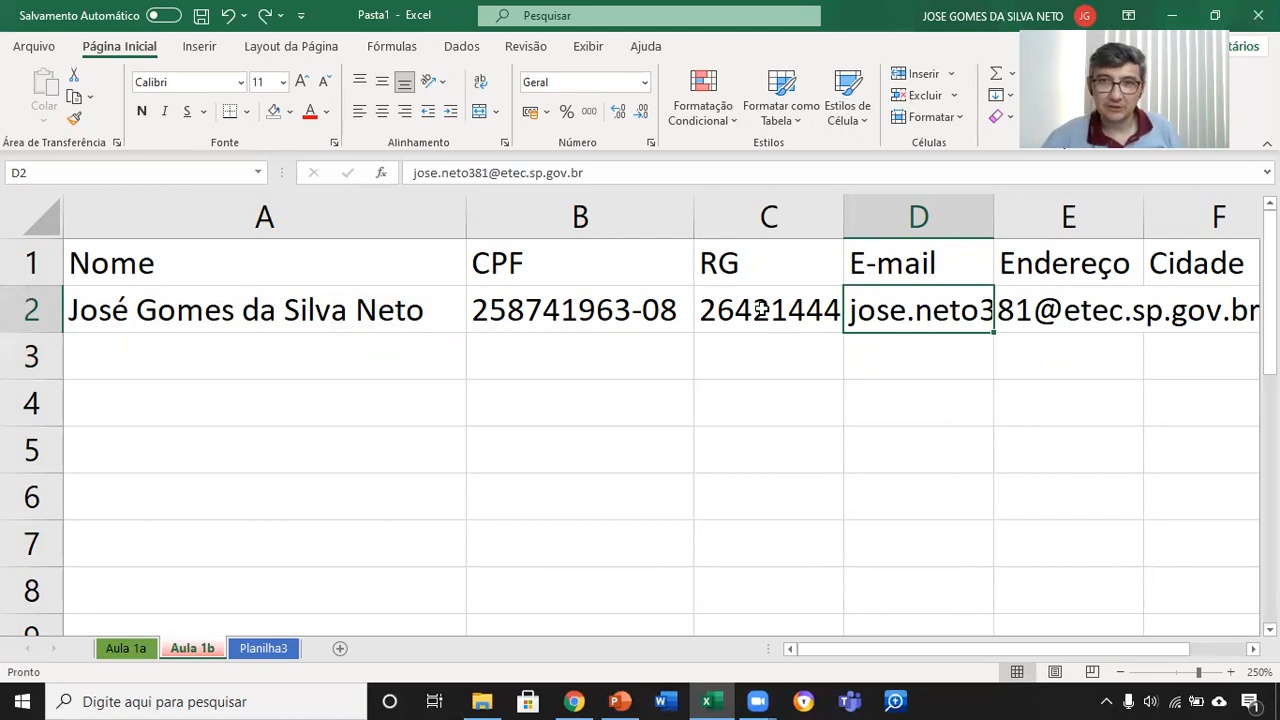
# Step: Widen column C to reveal the full RG number, and autofit columns A, B, C and D to their contents
pyautogui.click(810, 312)
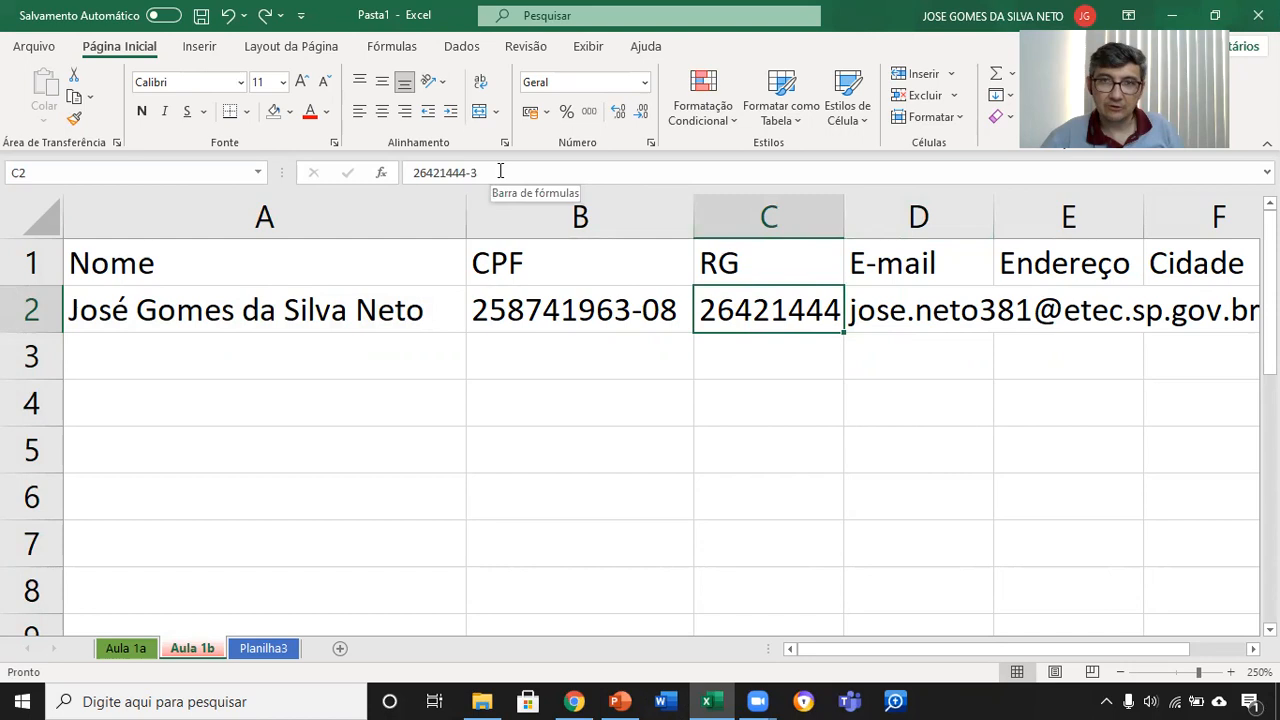
pyautogui.moveTo(844, 214); pyautogui.dragTo(892, 214)
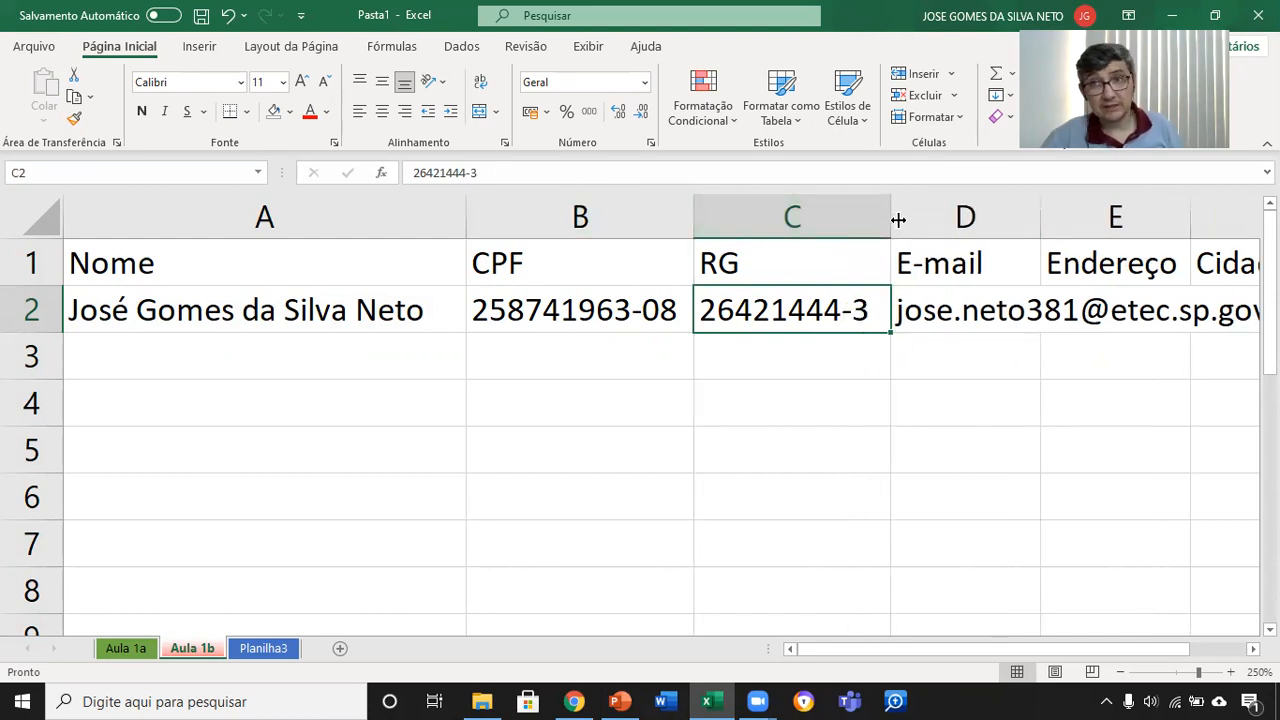
pyautogui.doubleClick(465, 208)
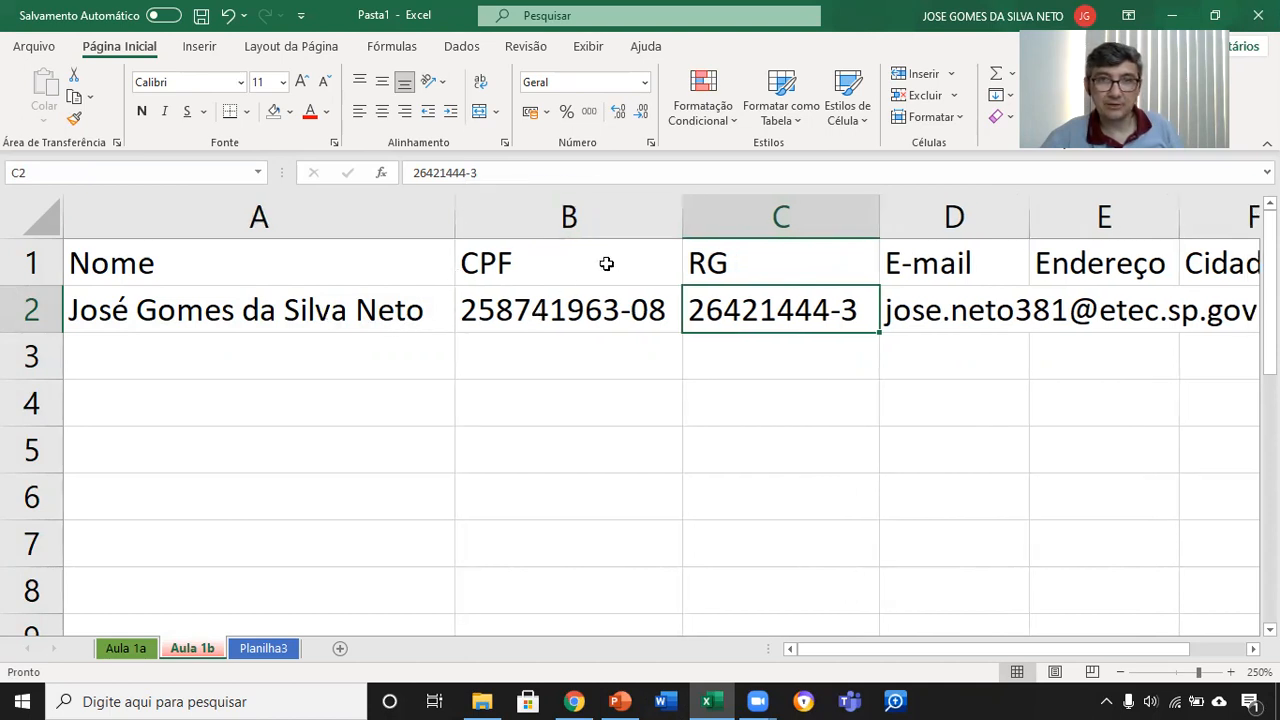
pyautogui.doubleClick(686, 218)
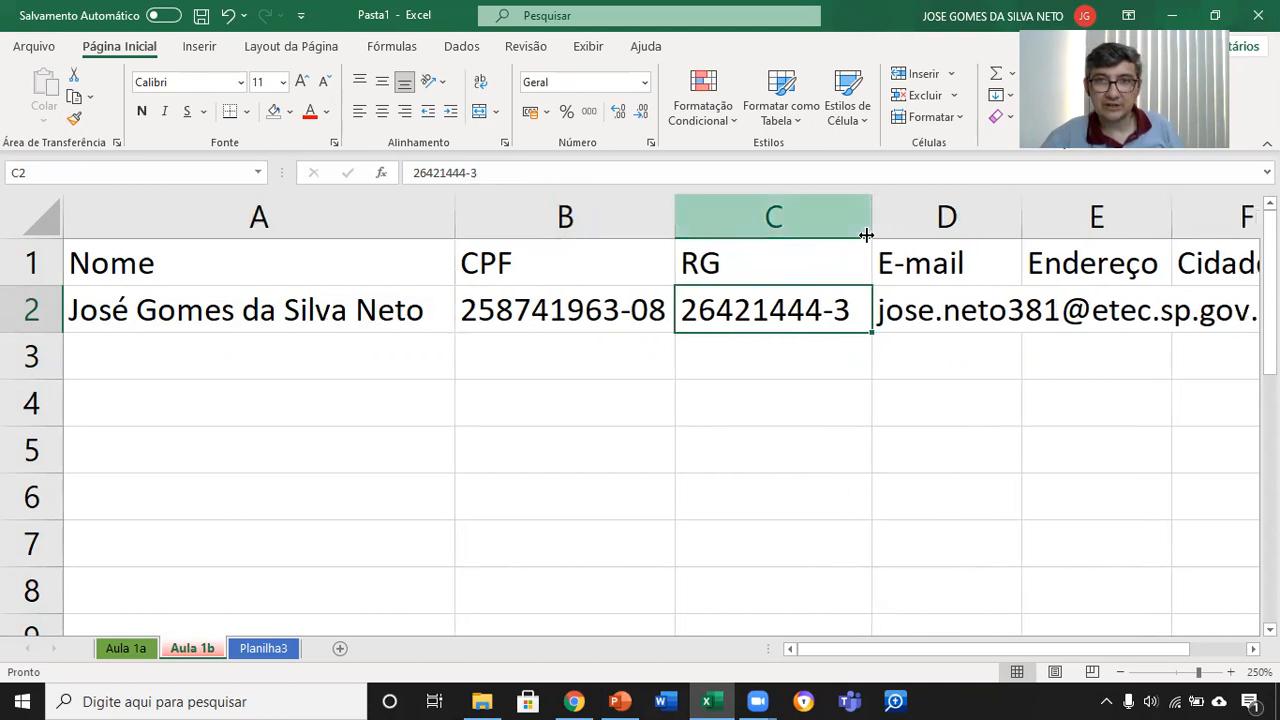
pyautogui.doubleClick(871, 218)
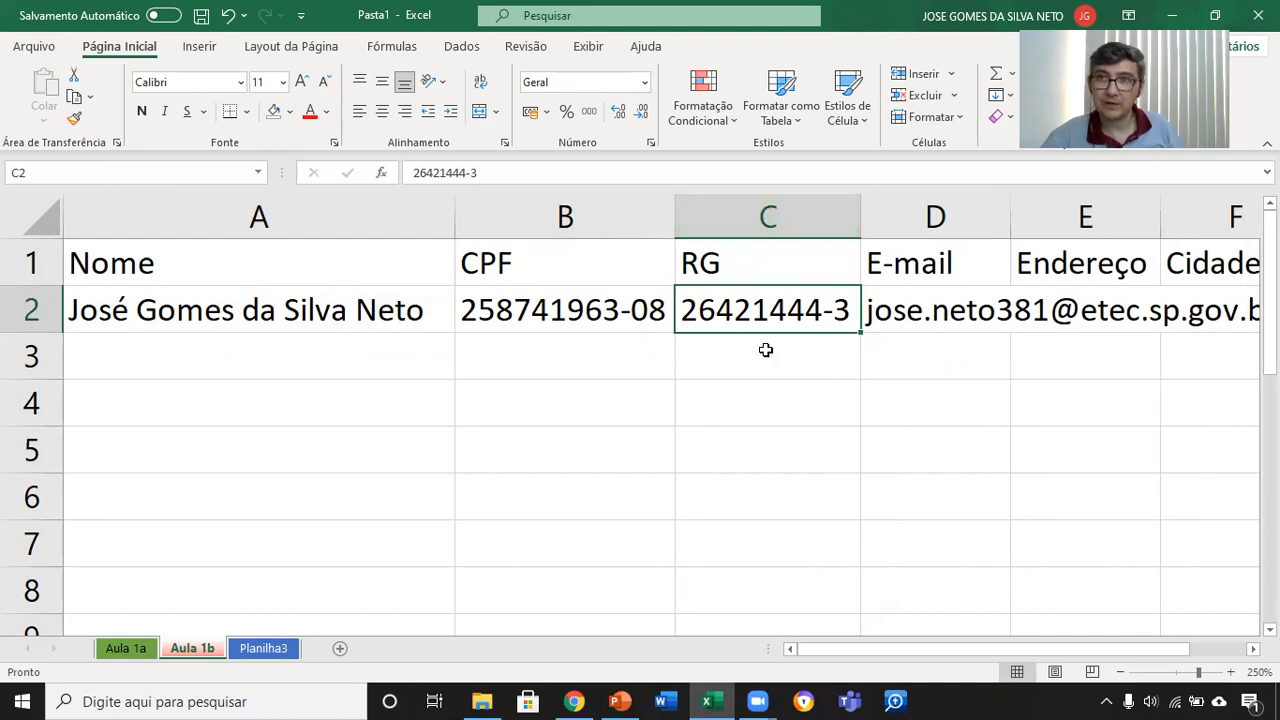
pyautogui.doubleClick(1008, 207)
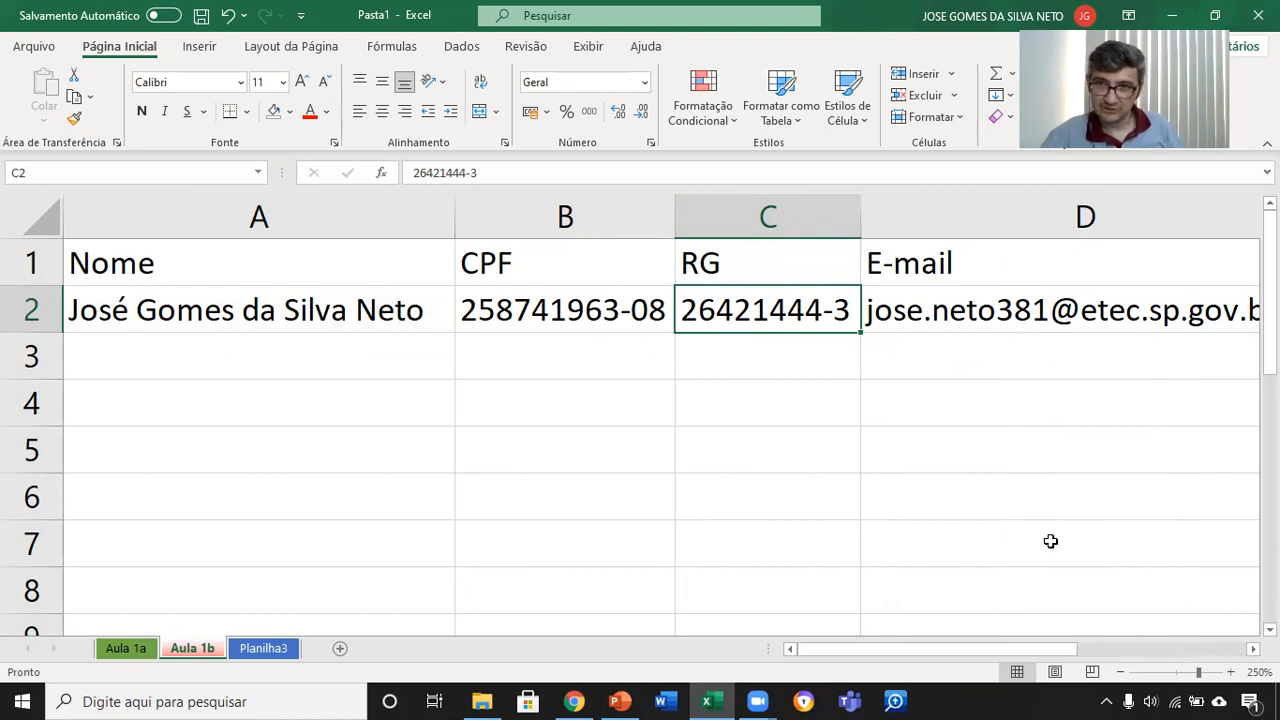
# Step: Enter the person's street address and house number in cell E2 under the Endereço header
pyautogui.scroll(-2, 1050, 541)
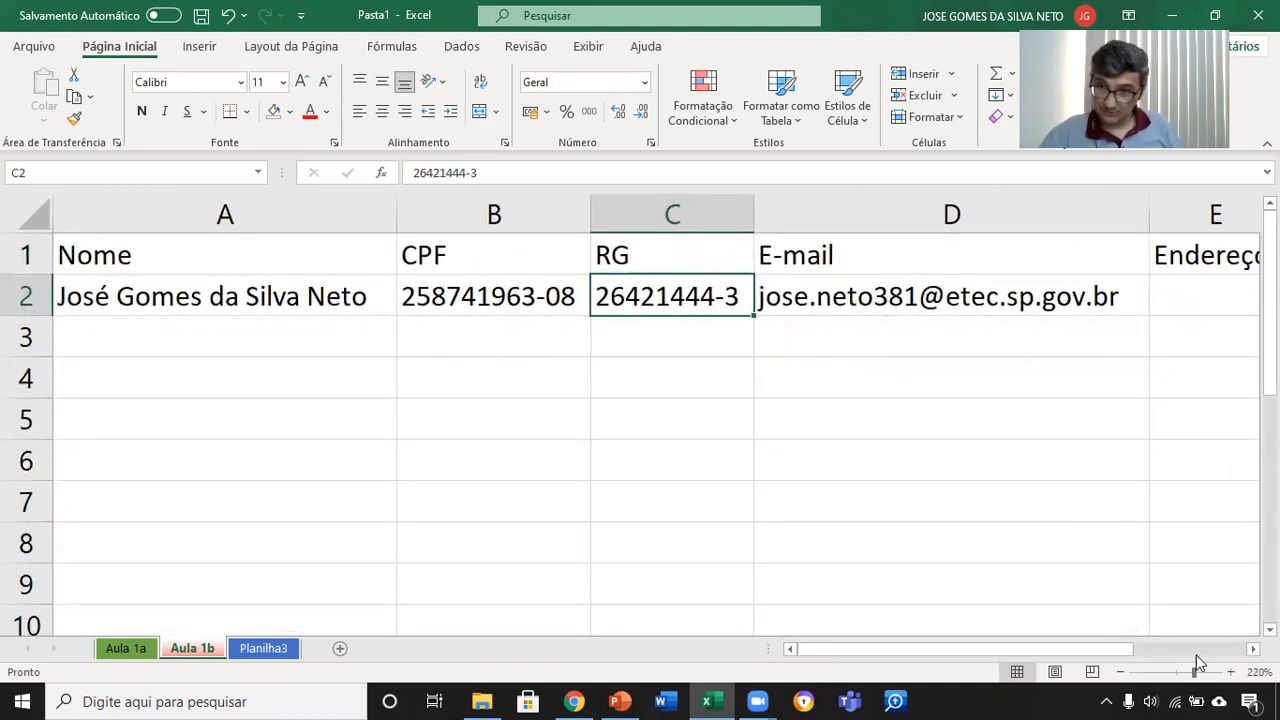
pyautogui.hscroll(2, 615, 300)
pyautogui.click(700, 305)
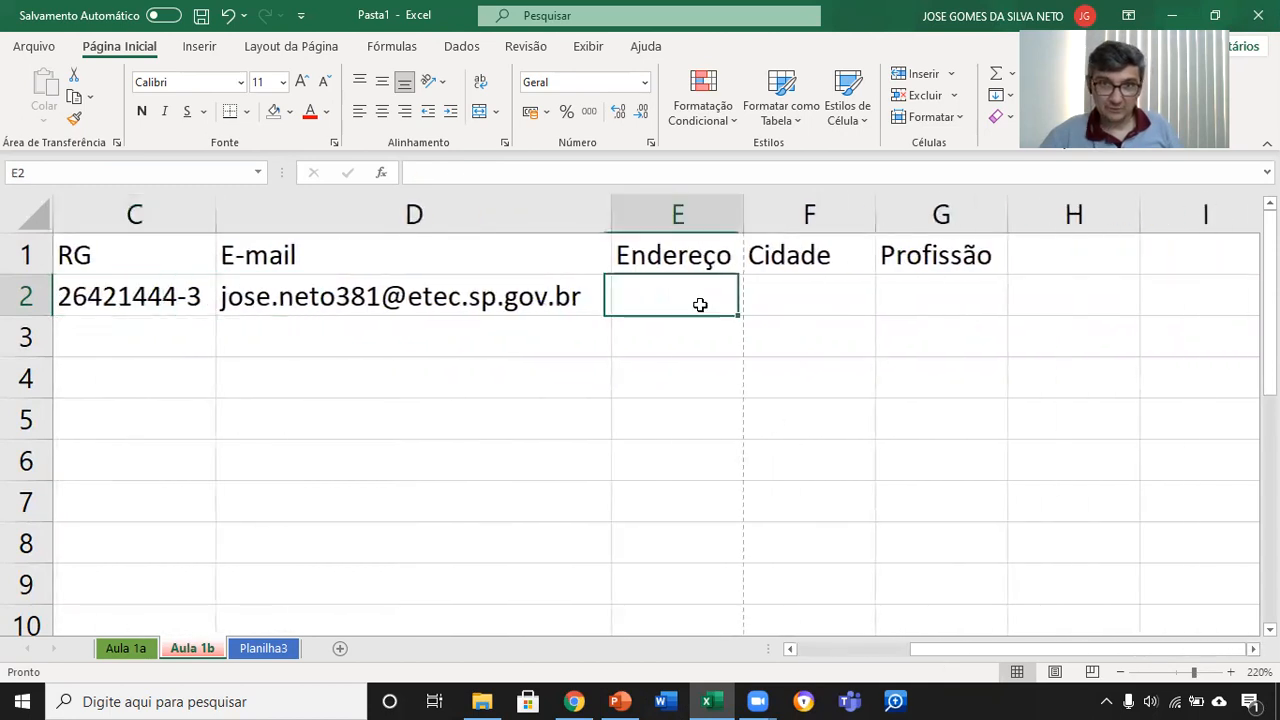
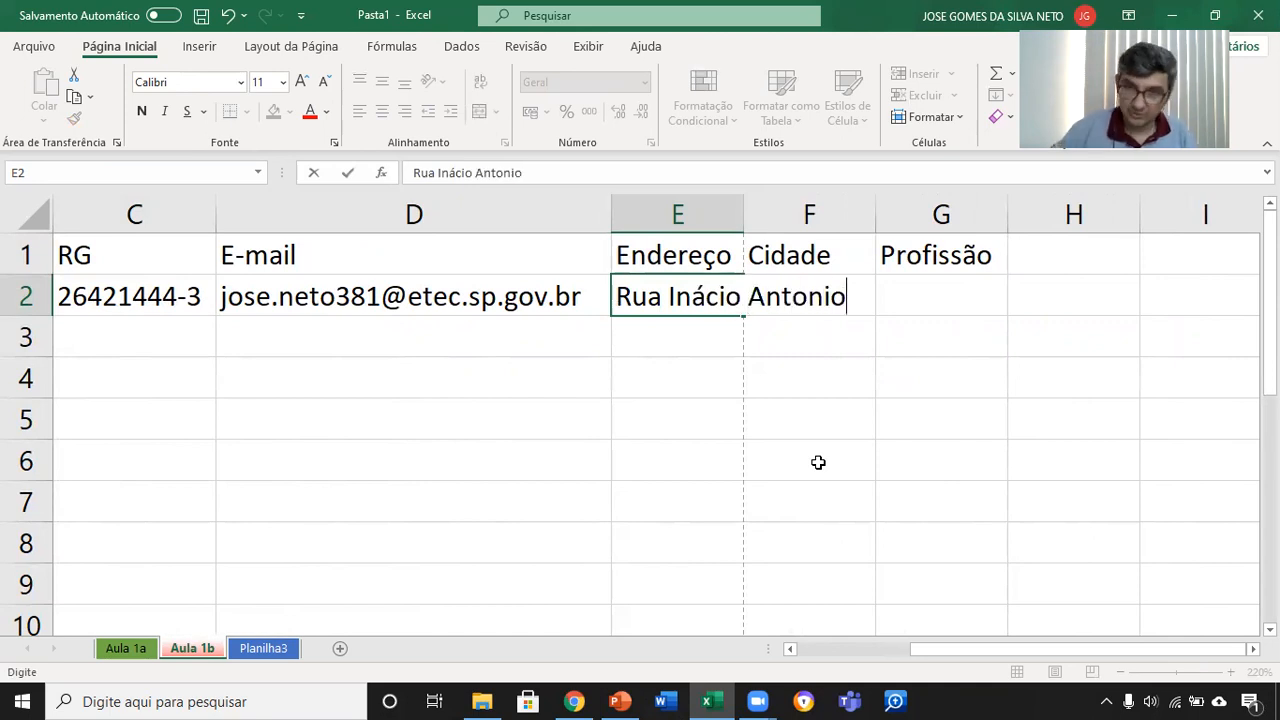
pyautogui.press('Tab')
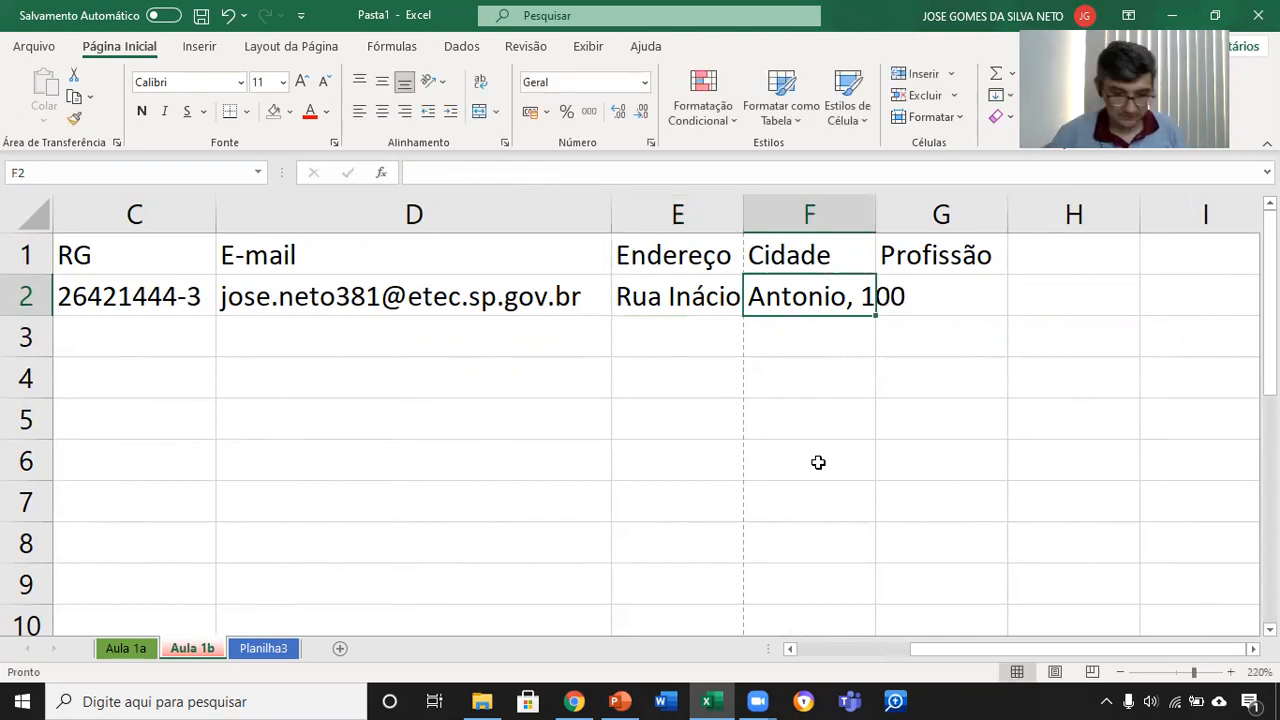
pyautogui.write('SBO')
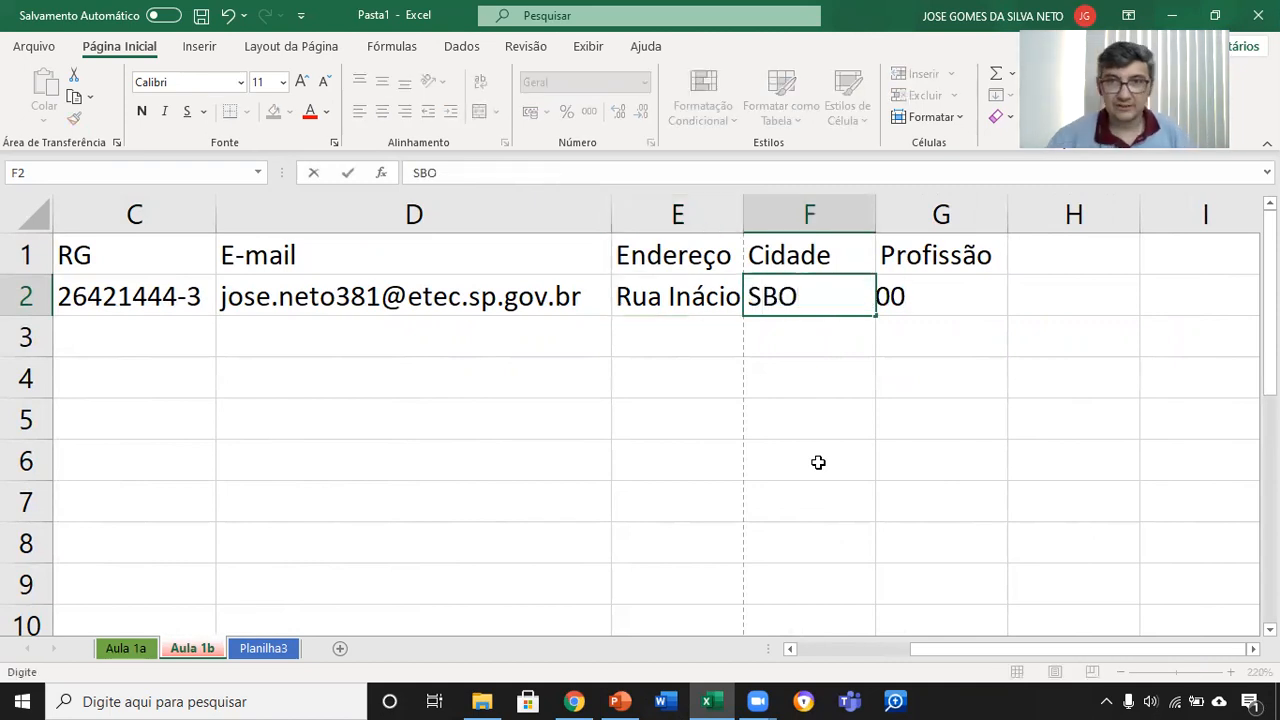
pyautogui.press('Tab')
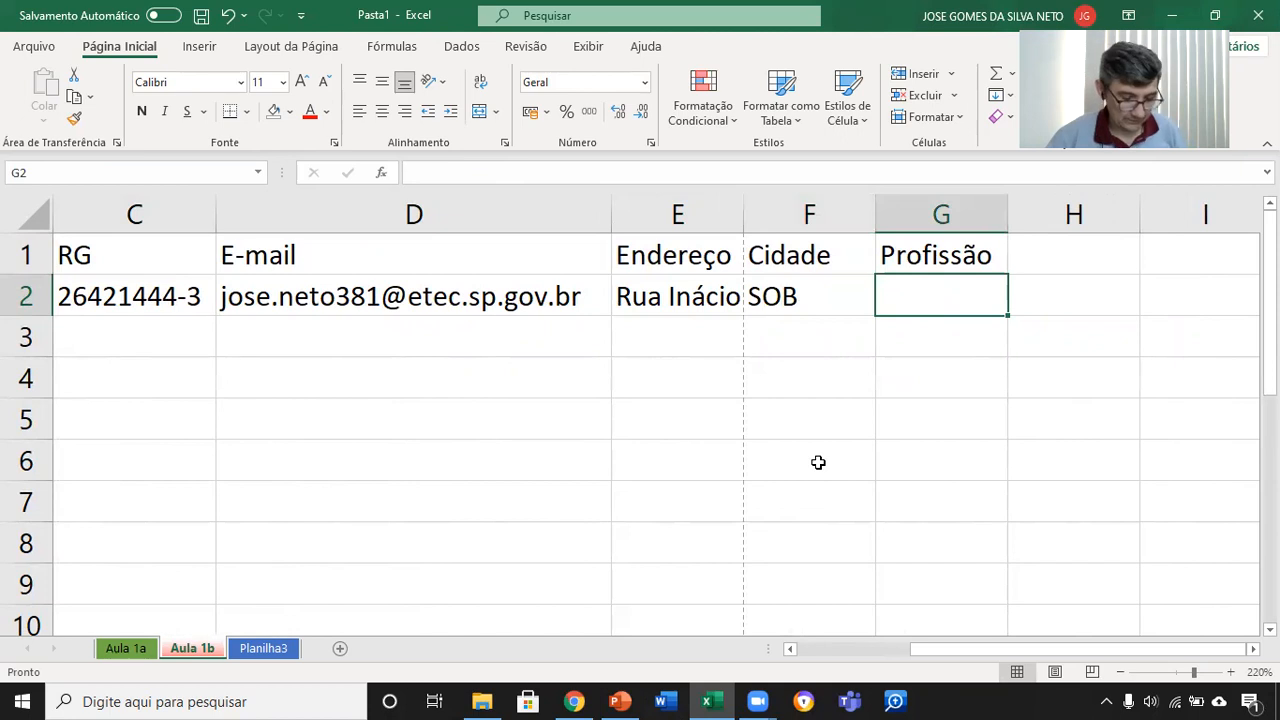
pyautogui.hotkey('ctrl', 'z')
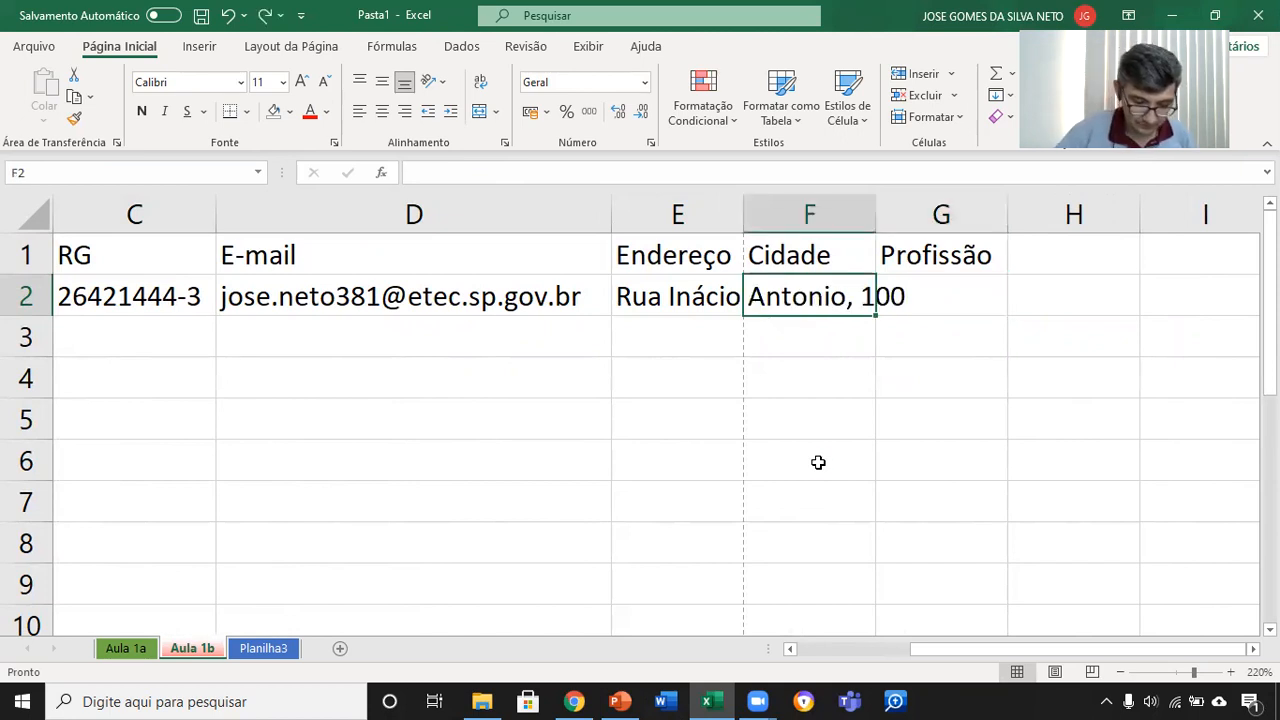
# Step: Enter the person's city in cell F2 and the profession Professor in cell G2
pyautogui.write('S.')
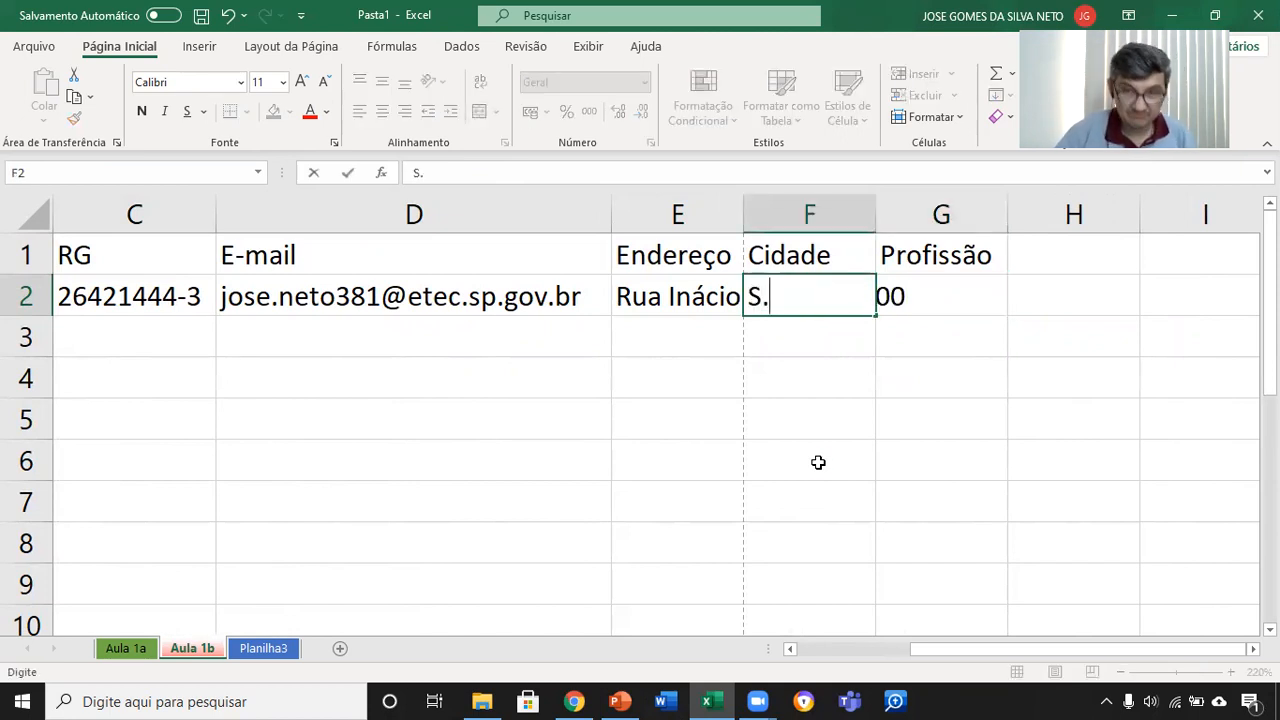
pyautogui.write('an')
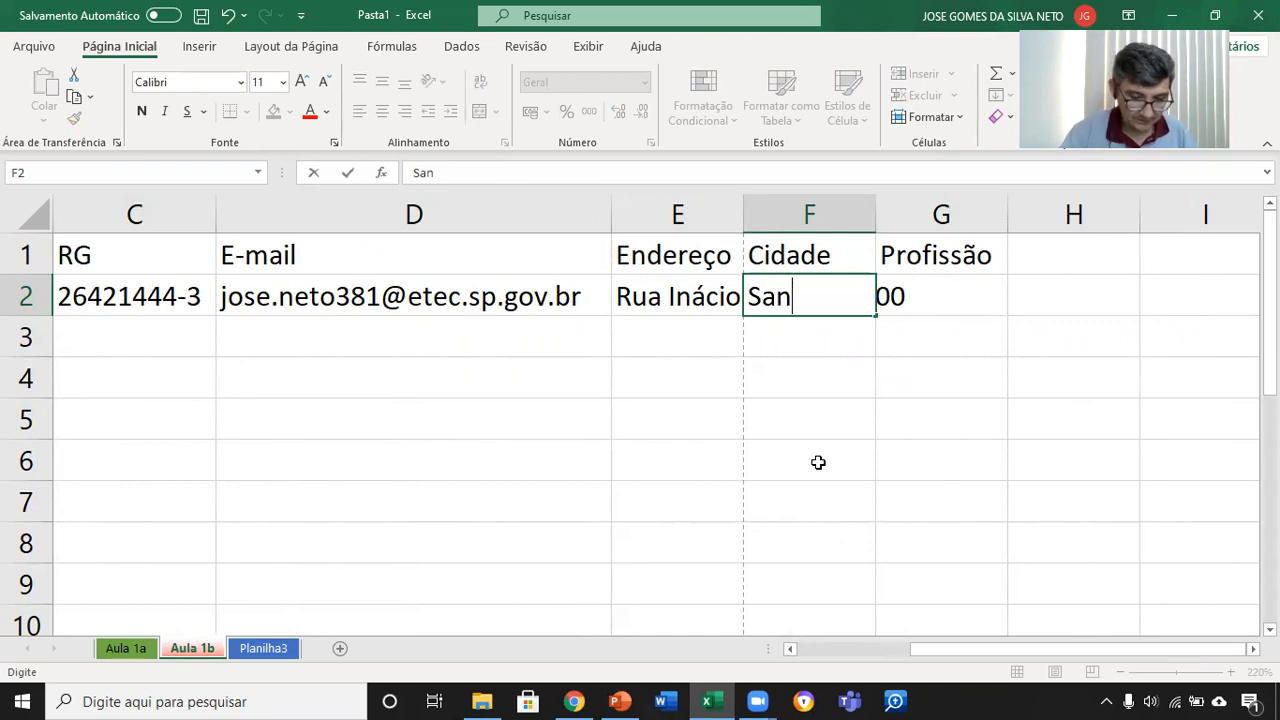
pyautogui.write('ta Bárbara ')
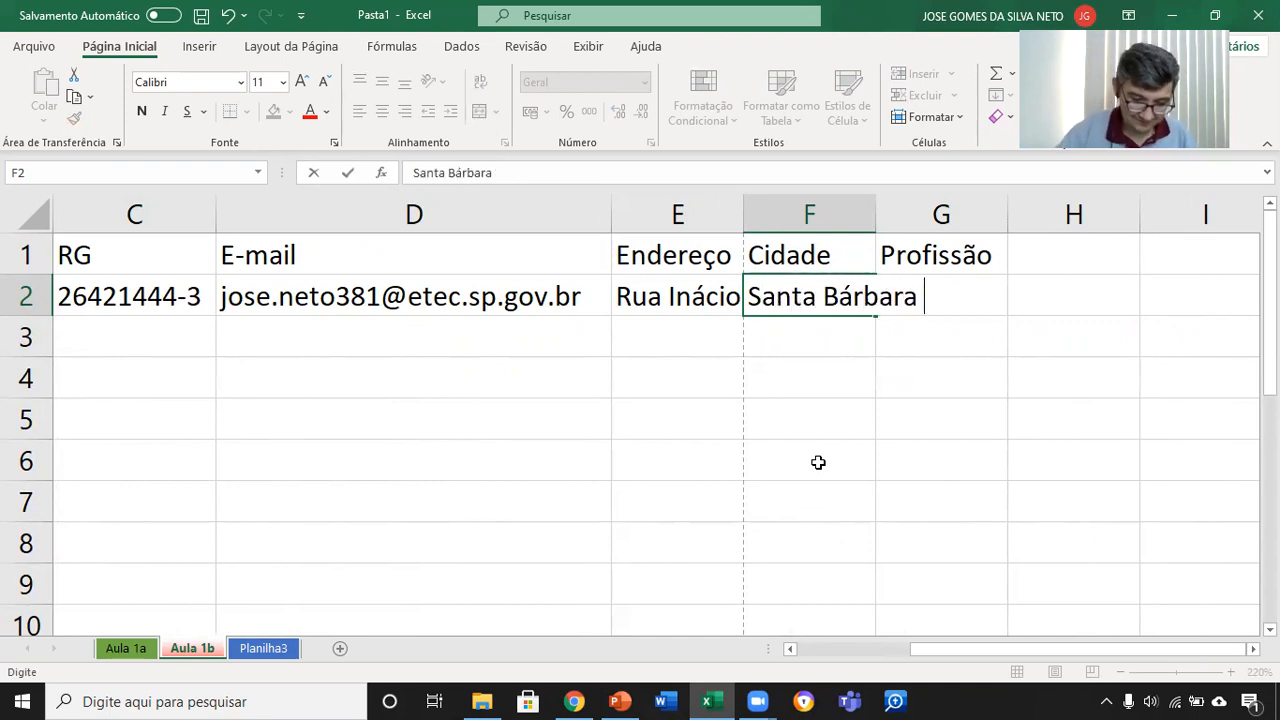
pyautogui.write("d'Os")
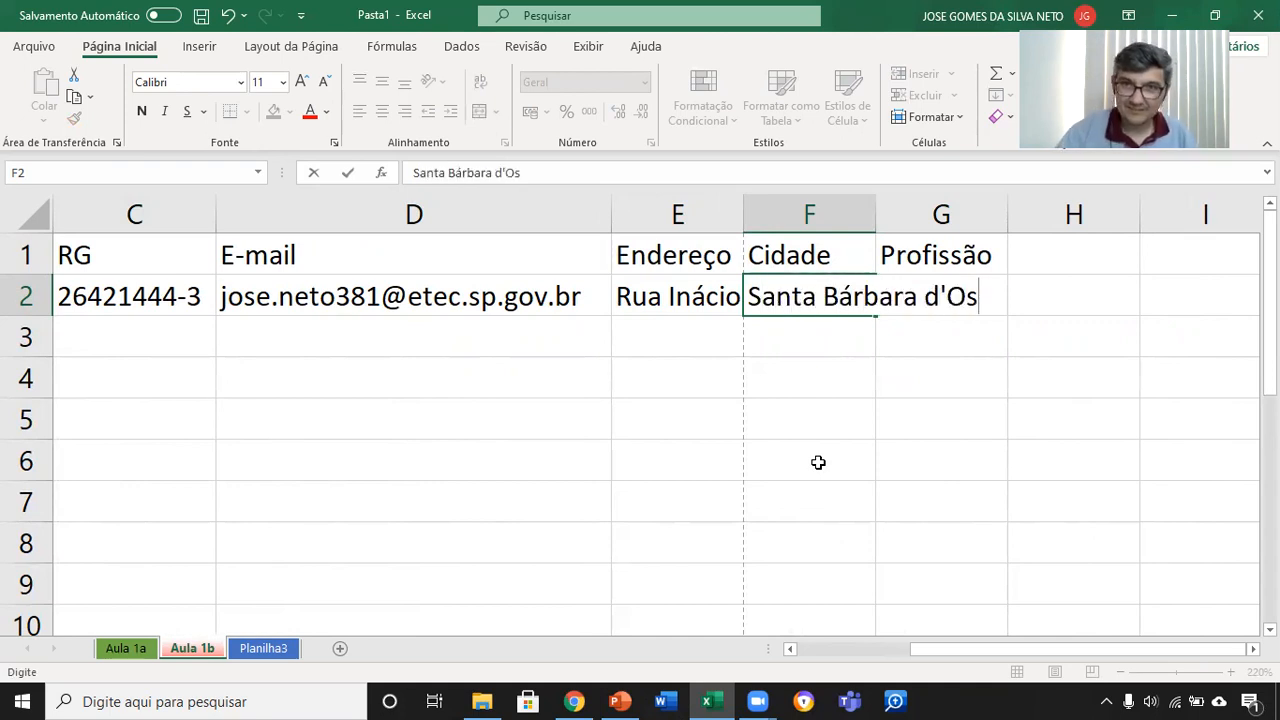
pyautogui.press('BackSpace')
pyautogui.write('este')
pyautogui.press('Tab')
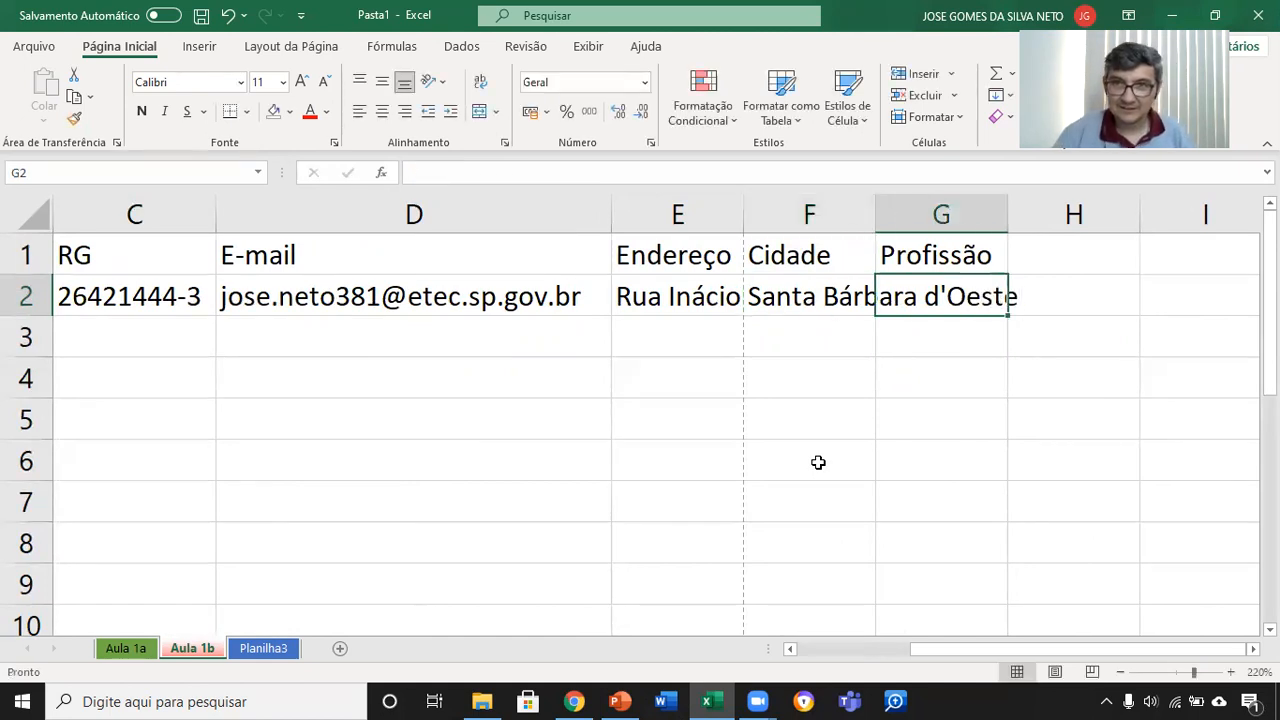
pyautogui.write('Professor')
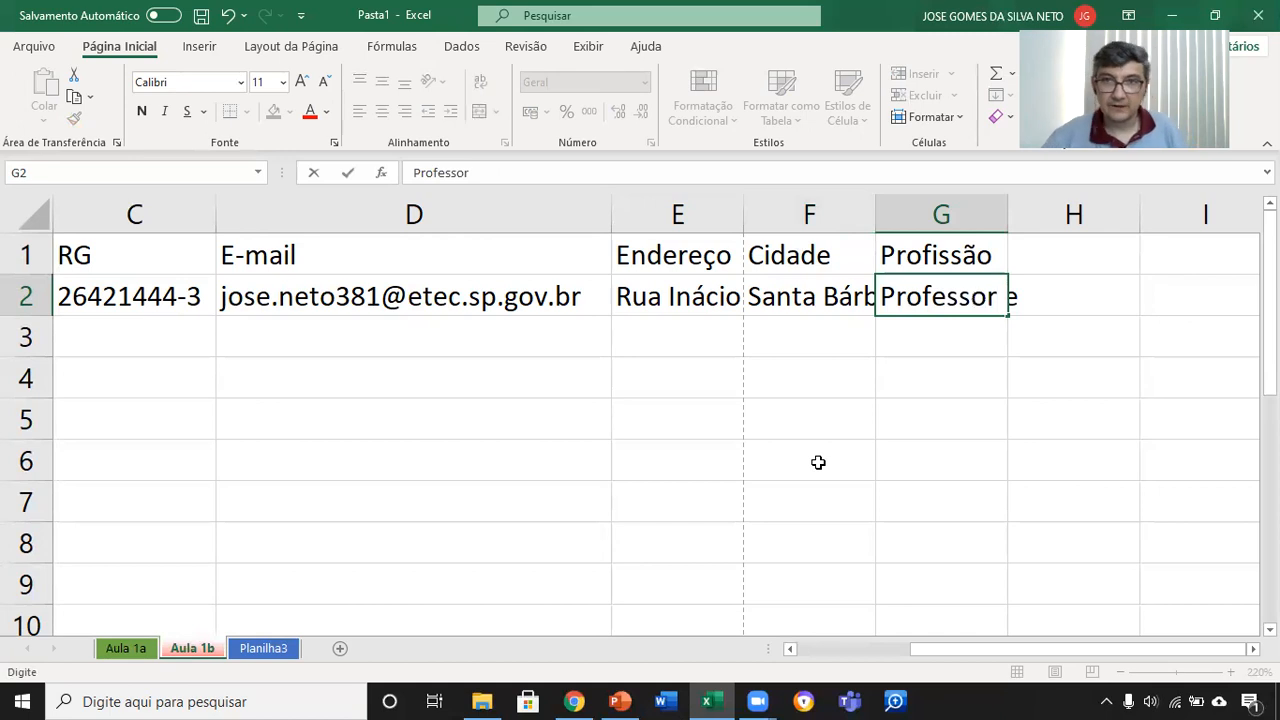
pyautogui.click(818, 462)
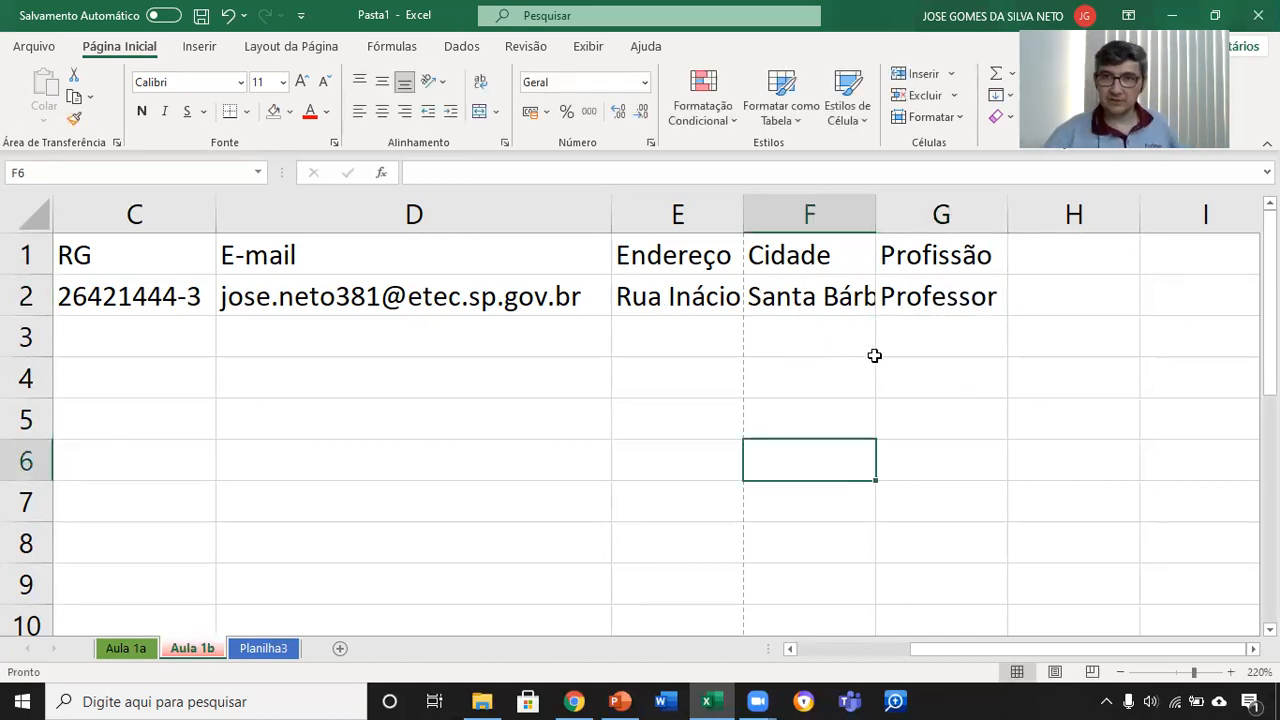
# Step: Widen column E to fit the full street address under the Endereço header
pyautogui.doubleClick(744, 212)
pyautogui.moveTo(929, 214); pyautogui.dragTo(793, 216)
pyautogui.doubleClick(793, 216)
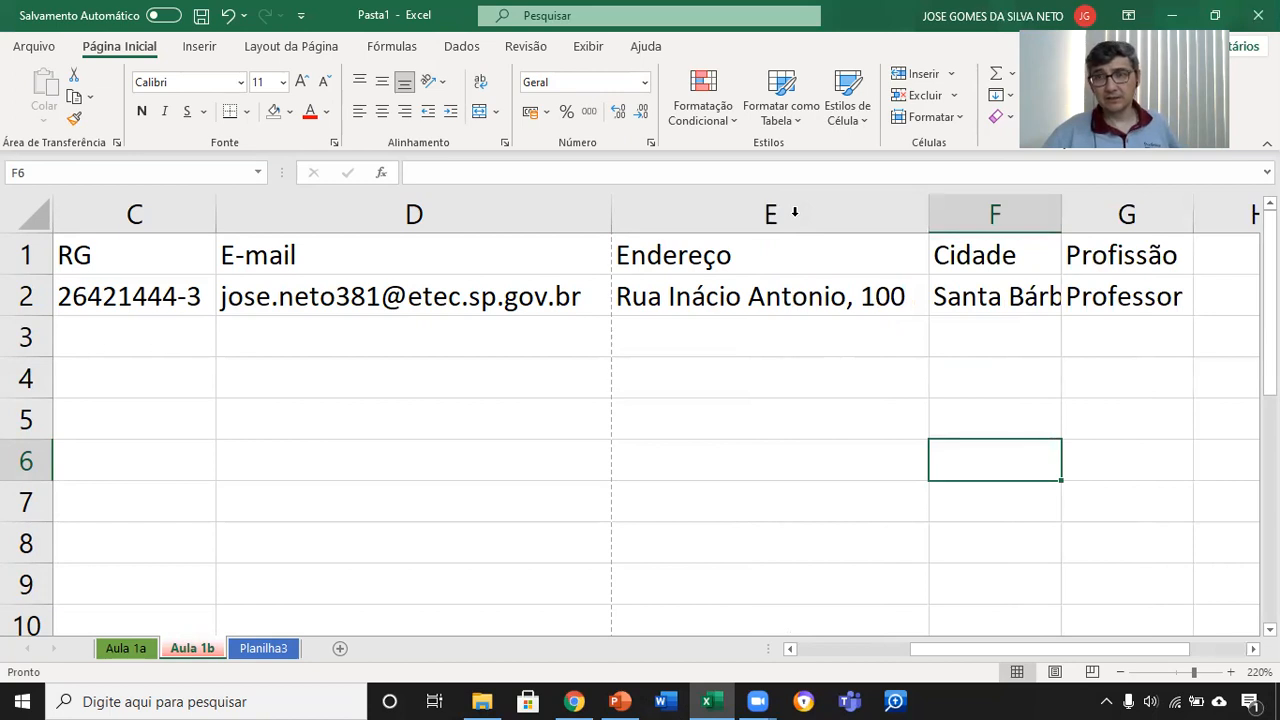
# Step: Select the entire worksheet and autofit all its columns to their contents at once
pyautogui.scroll(-2, 710, 358)
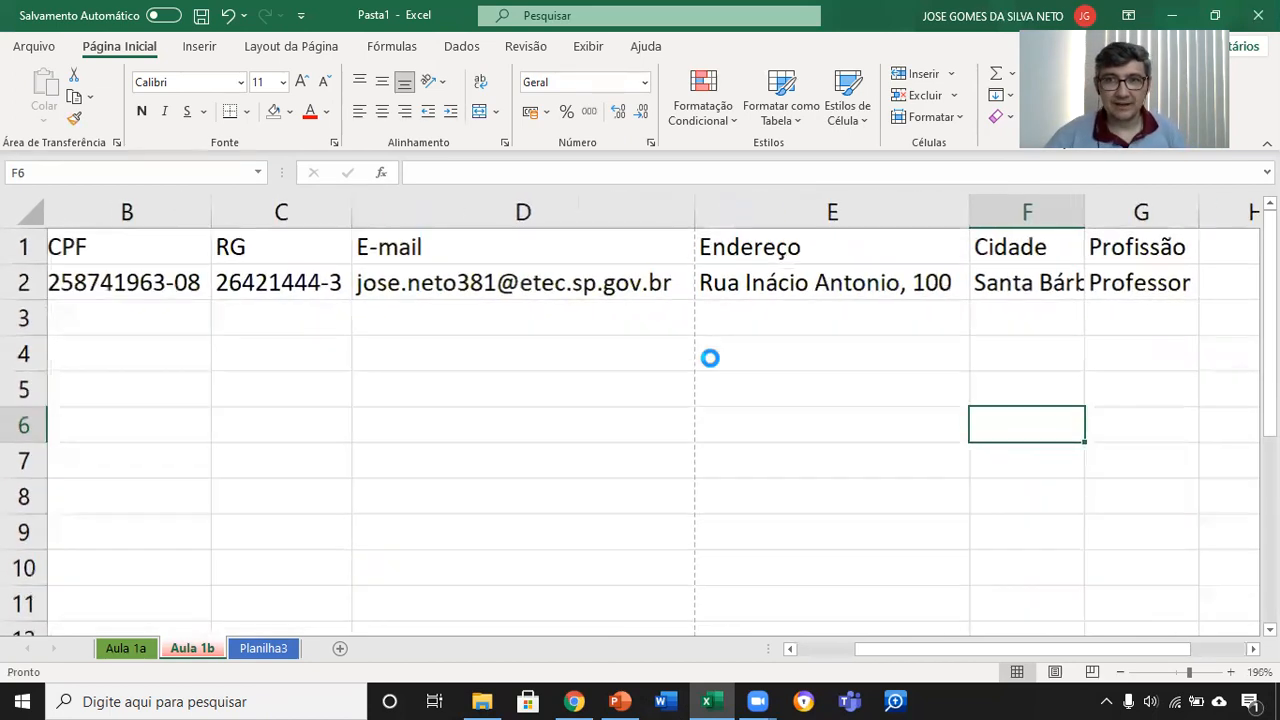
pyautogui.scroll(-4, 710, 358)
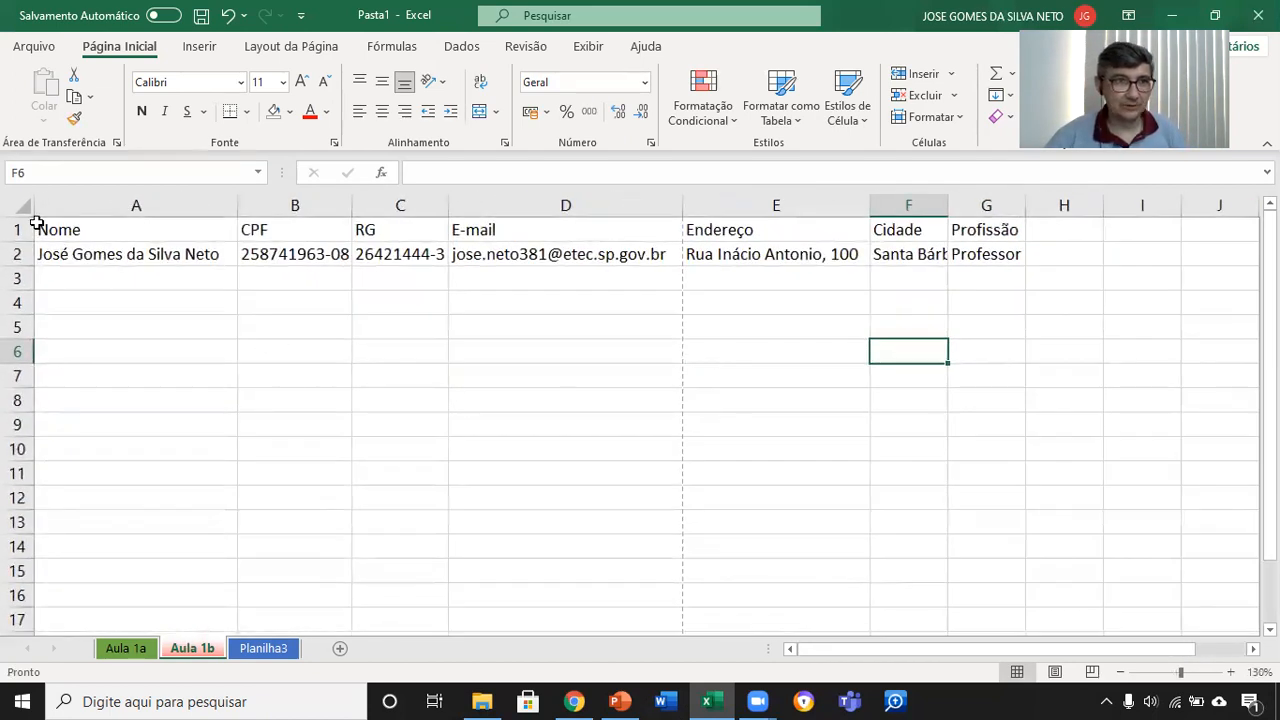
pyautogui.click(17, 204)
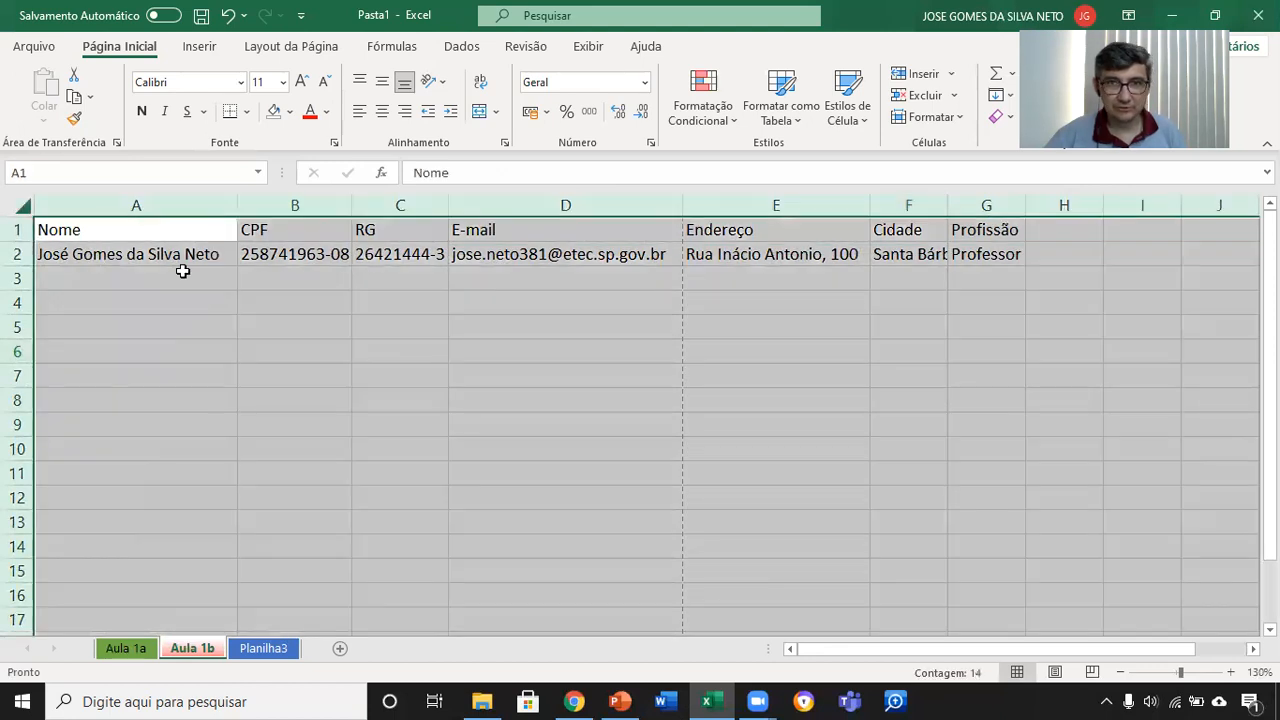
pyautogui.doubleClick(237, 204)
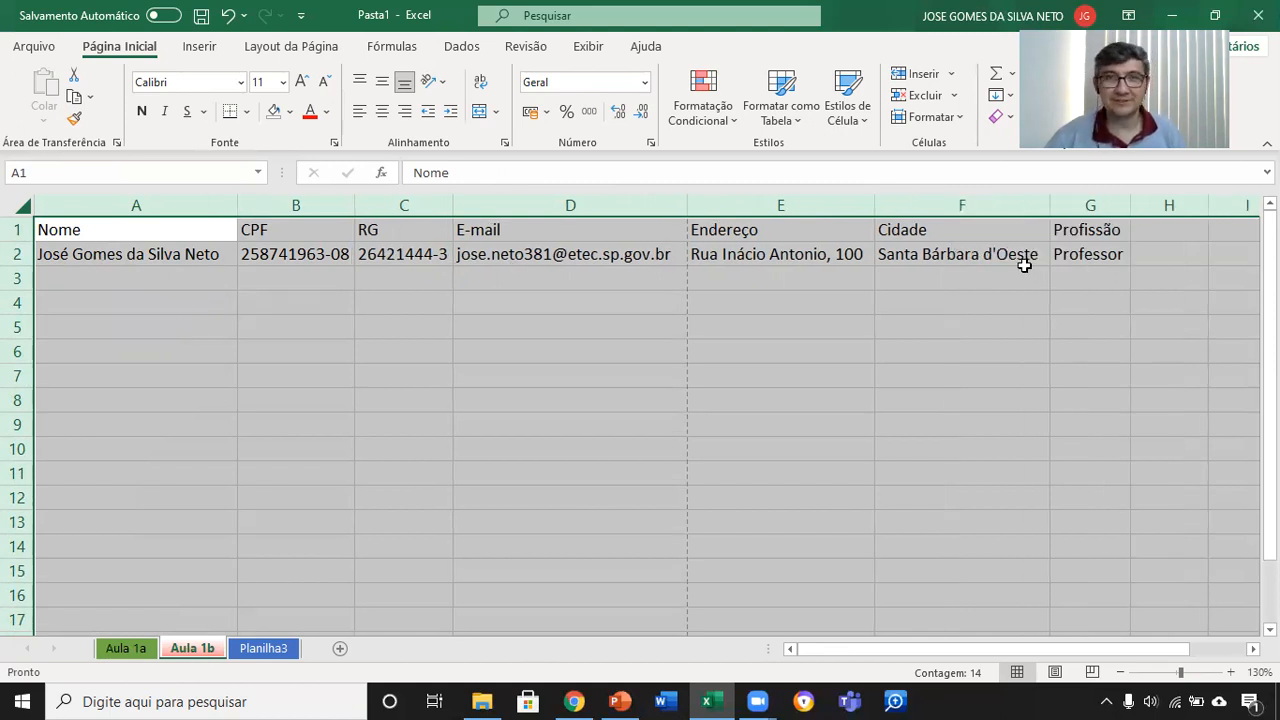
# Step: Select columns A through G and resize them together to equal widths, trying wide, narrow and slightly wider settings
pyautogui.moveTo(183, 205); pyautogui.dragTo(1109, 196)
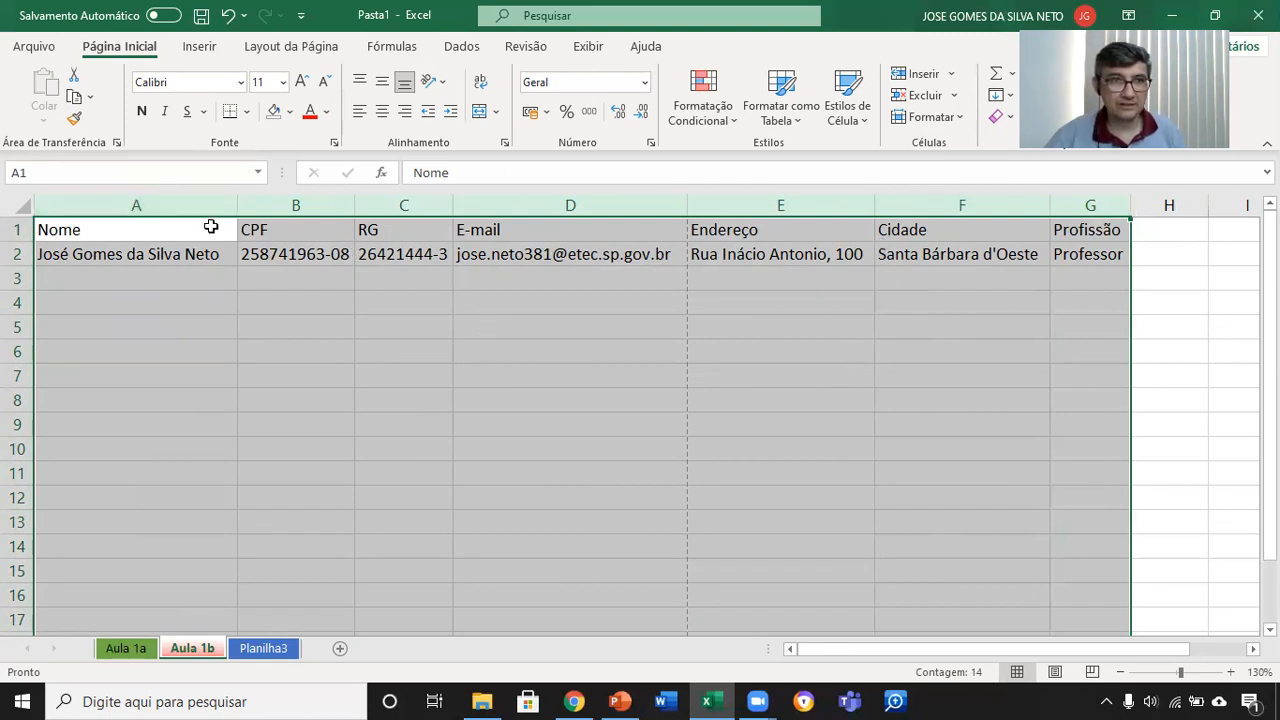
pyautogui.moveTo(235, 204); pyautogui.dragTo(226, 204)
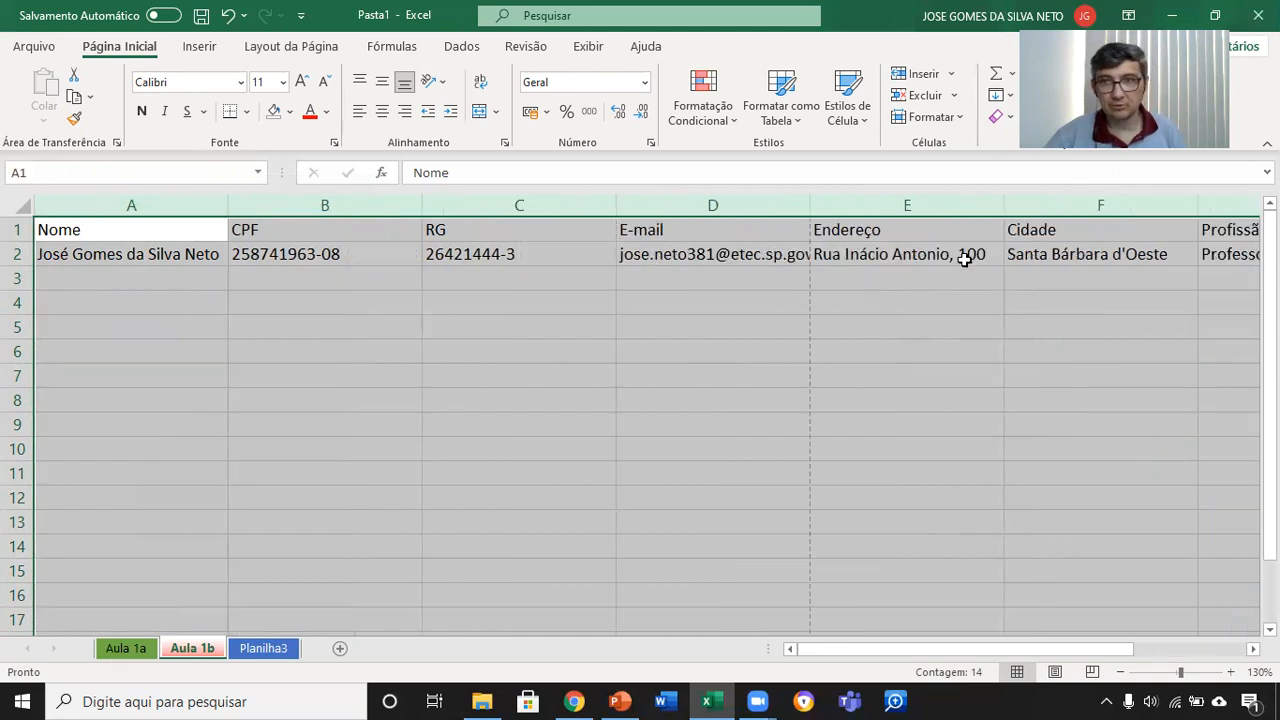
pyautogui.hscroll(2, 1150, 578)
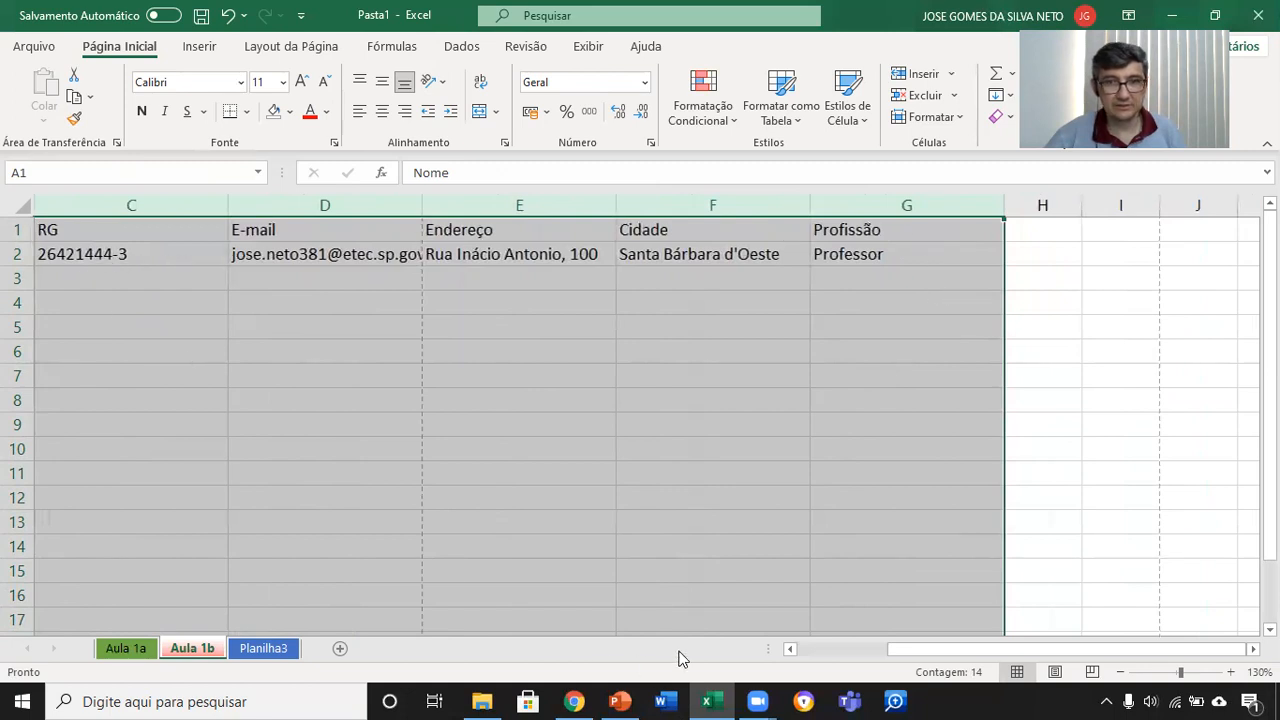
pyautogui.click(828, 649)
pyautogui.moveTo(229, 204); pyautogui.dragTo(112, 200)
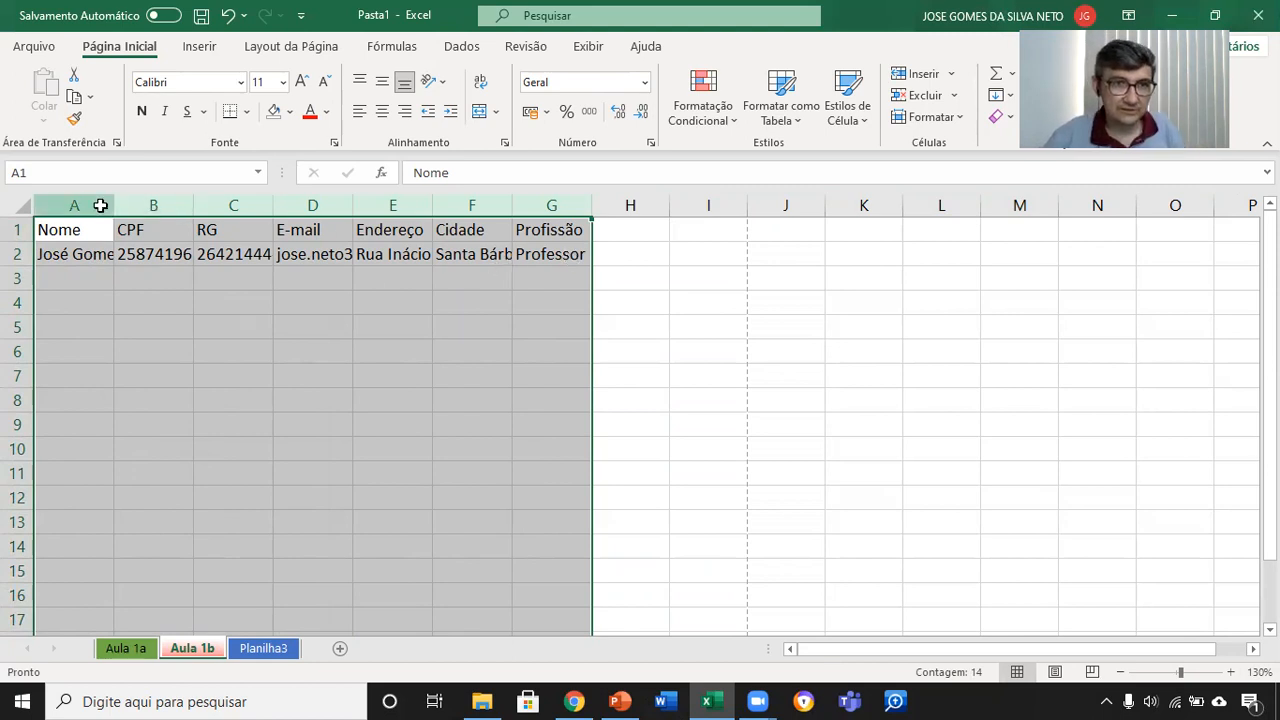
pyautogui.moveTo(433, 204); pyautogui.dragTo(443, 203)
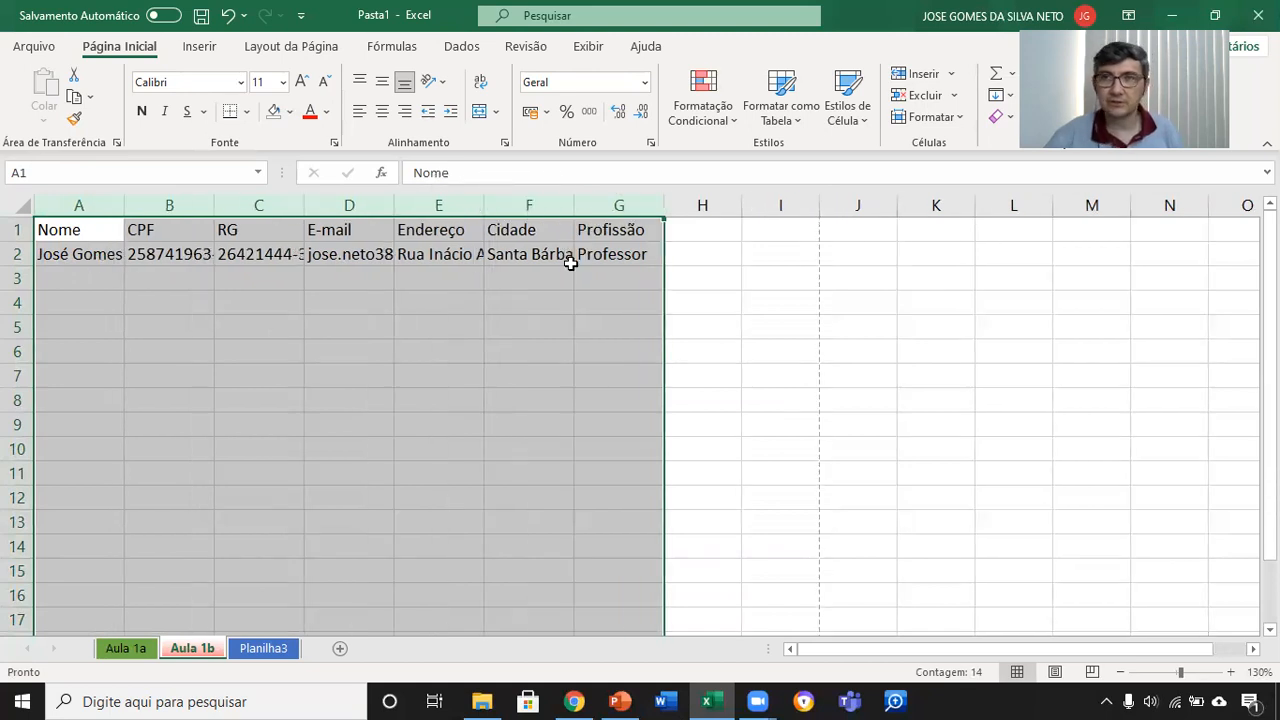
# Step: Autofit every column of the whole worksheet again to undo the equal column widths
pyautogui.click(19, 208)
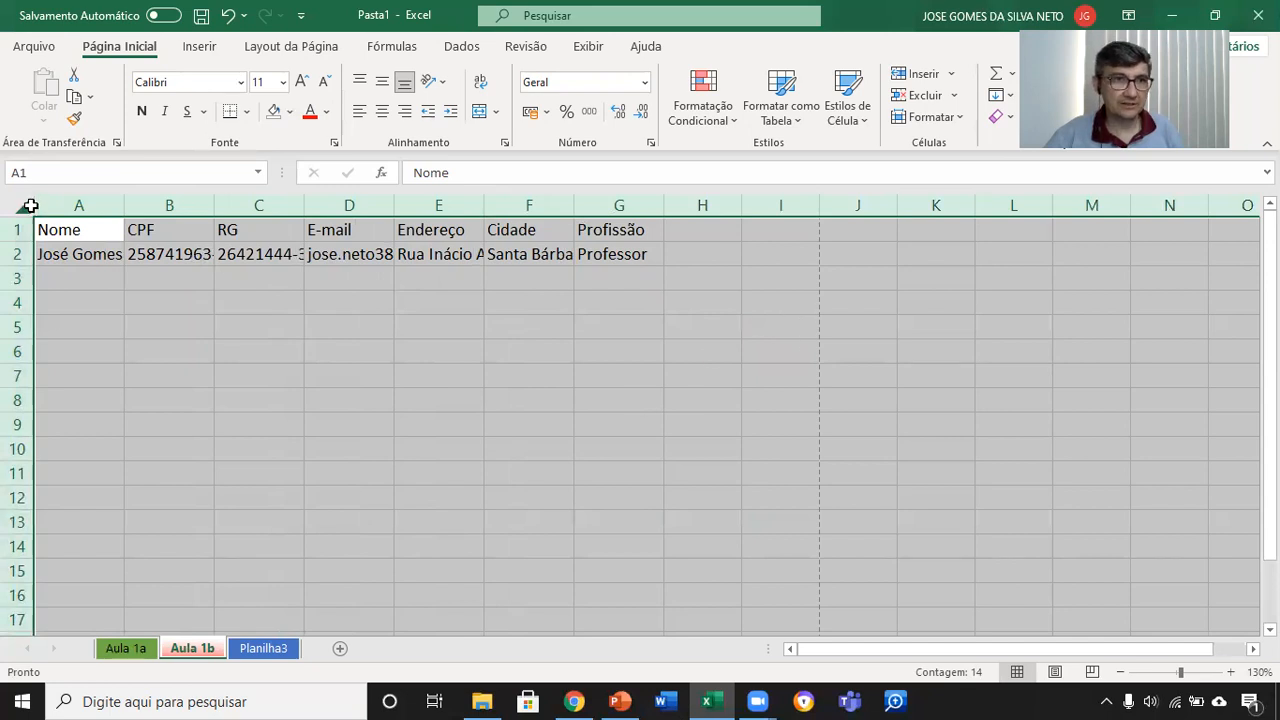
pyautogui.moveTo(125, 203); pyautogui.dragTo(124, 202)
pyautogui.doubleClick(124, 202)
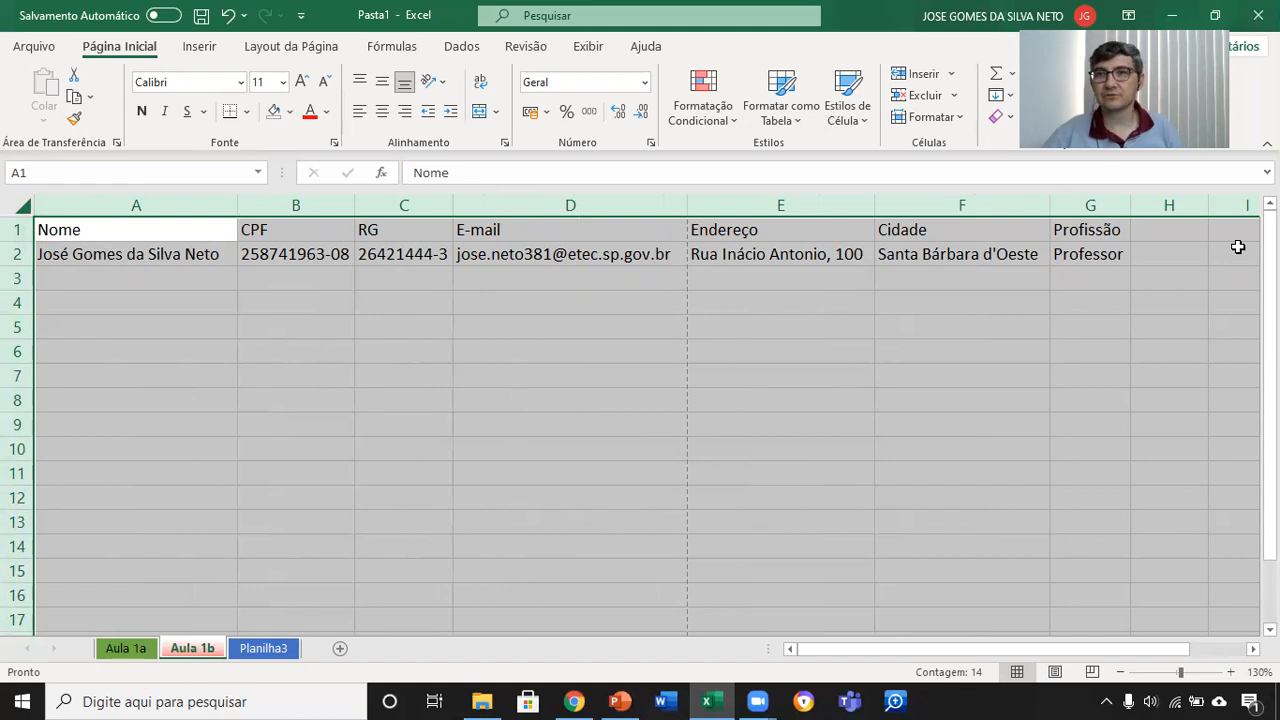
# Step: Enter the second person's full name in cell A3 and autofit column A to it
pyautogui.click(127, 278)
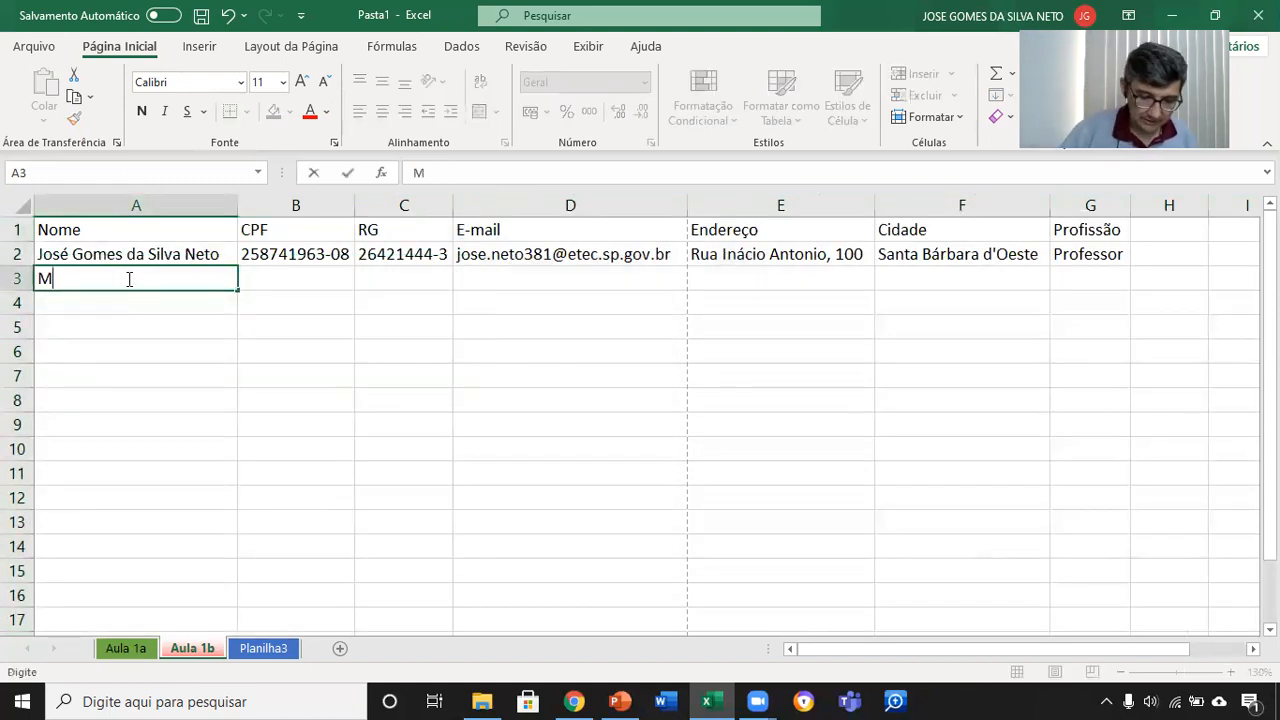
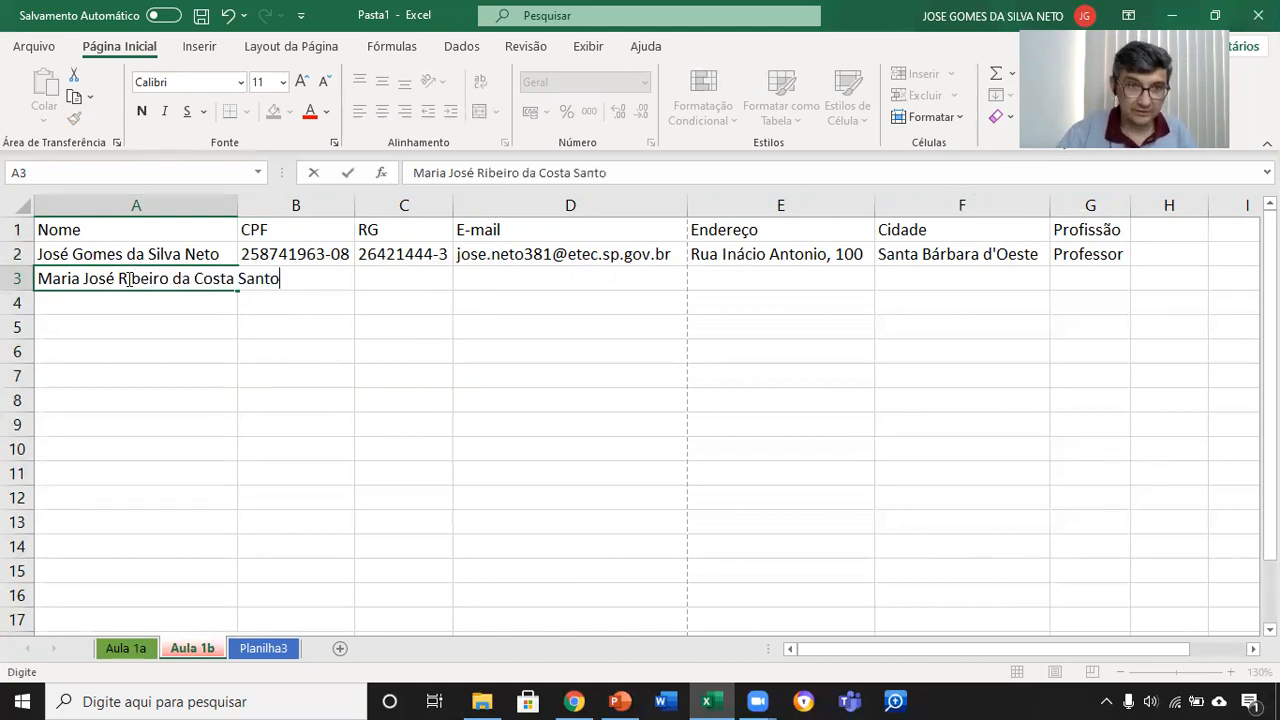
pyautogui.press('Return')
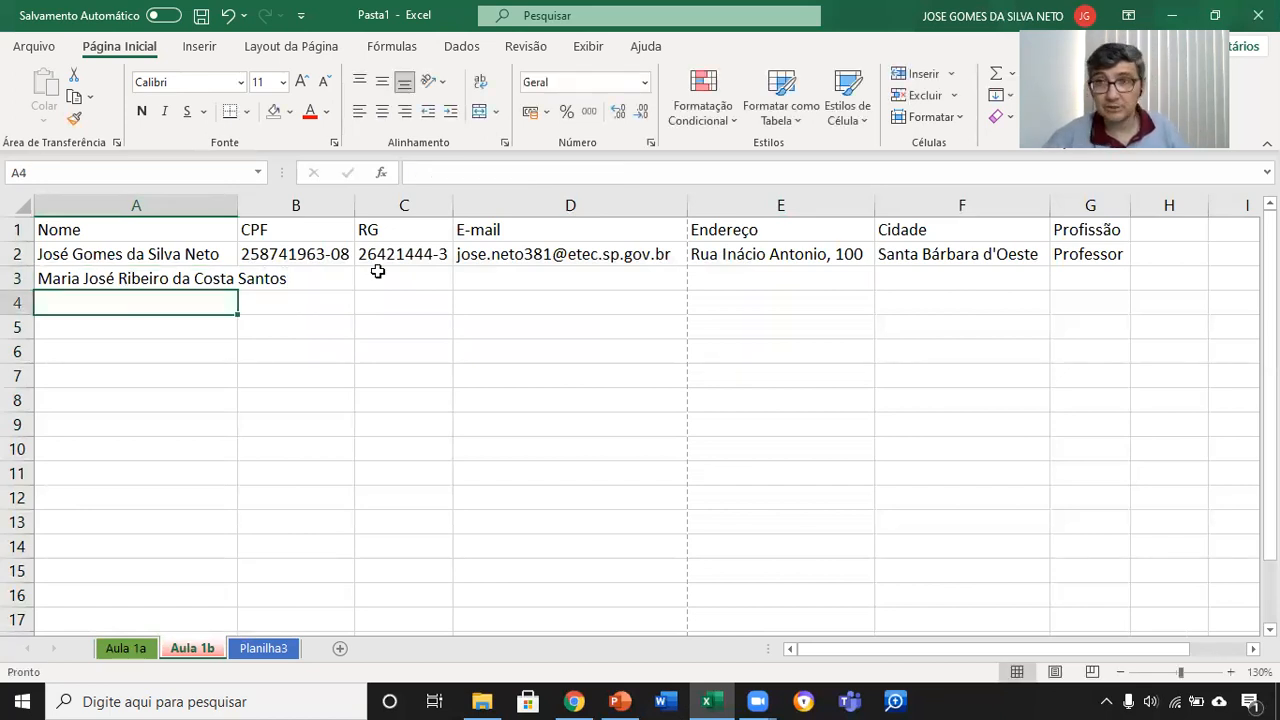
pyautogui.doubleClick(238, 206)
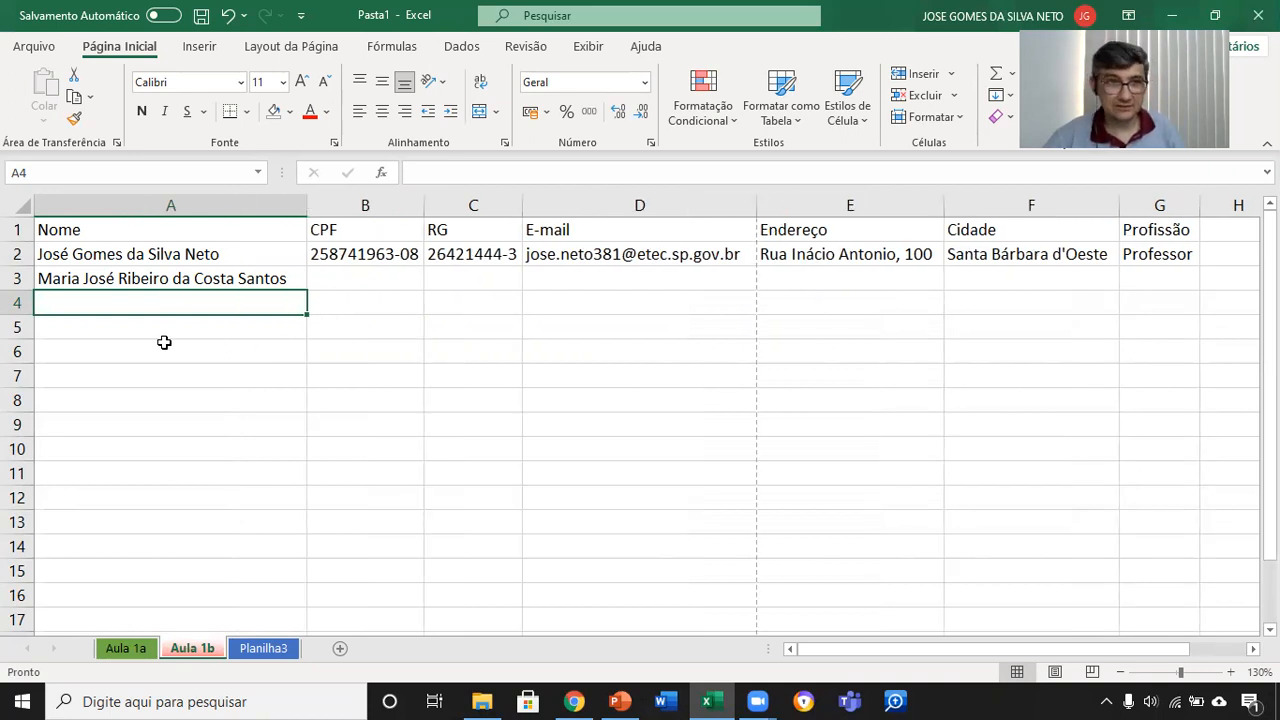
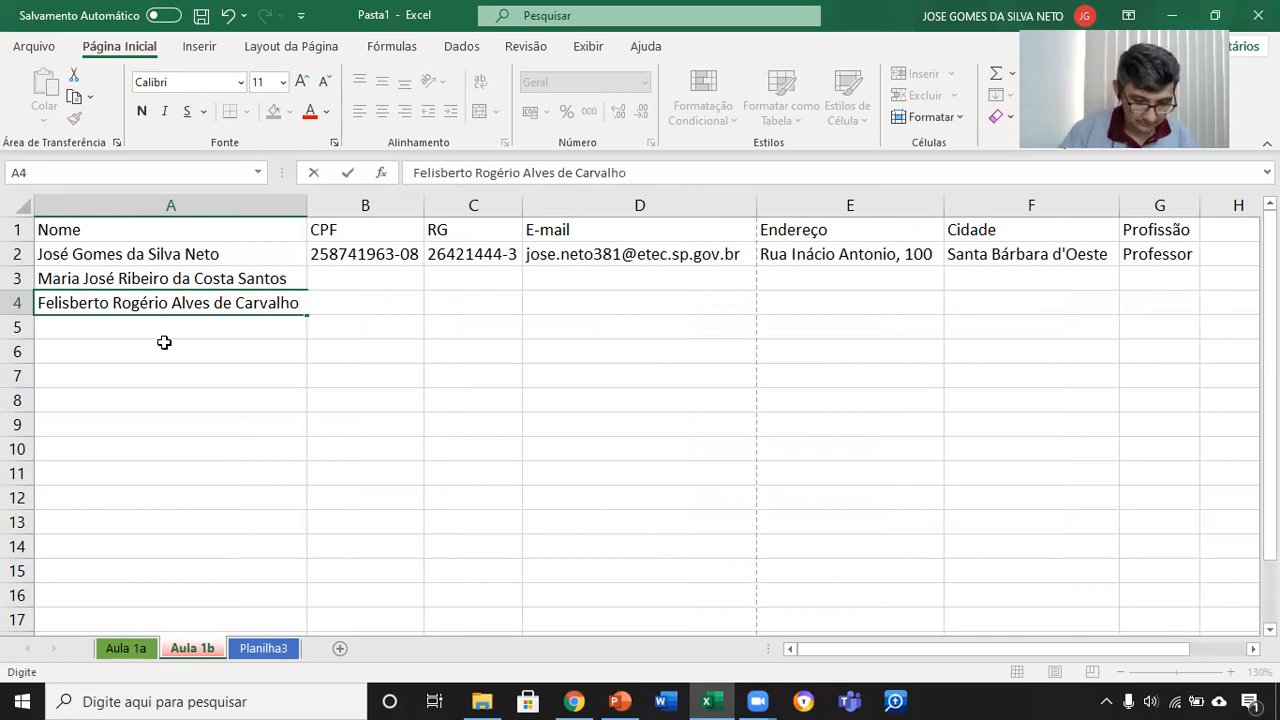
# Step: Enter the third person's long full name in cell A4
pyautogui.press('Return')
# Step: Autofit column A to the longest name and narrow the column slightly
pyautogui.click(200, 352)
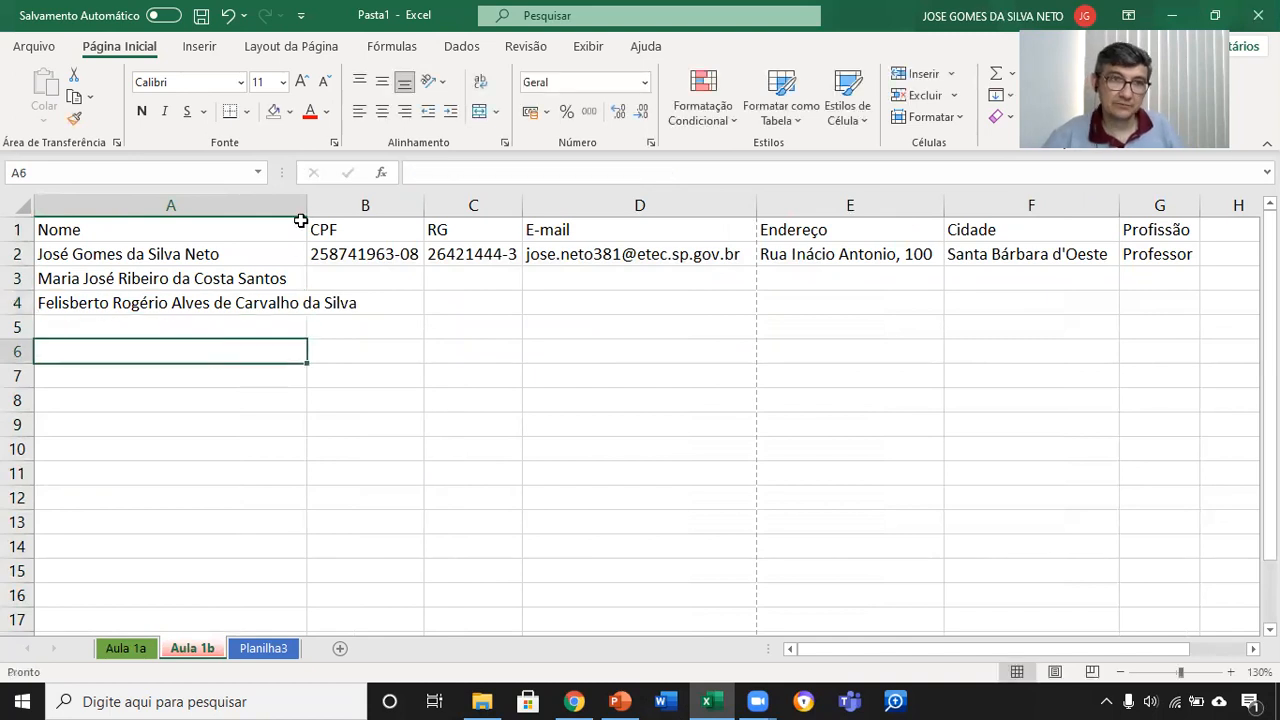
pyautogui.doubleClick(307, 205)
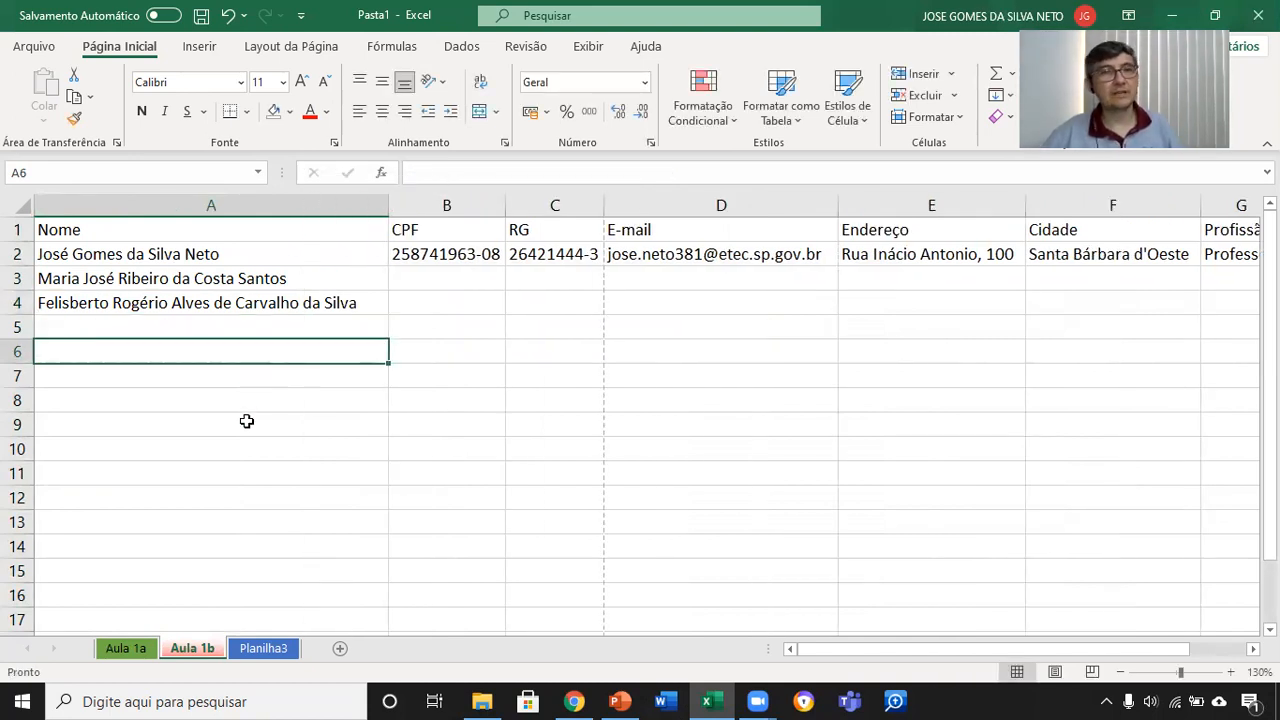
pyautogui.moveTo(387, 205)
pyautogui.mouseDown()
pyautogui.moveTo(357, 200)
pyautogui.moveTo(380, 203)
pyautogui.mouseUp()
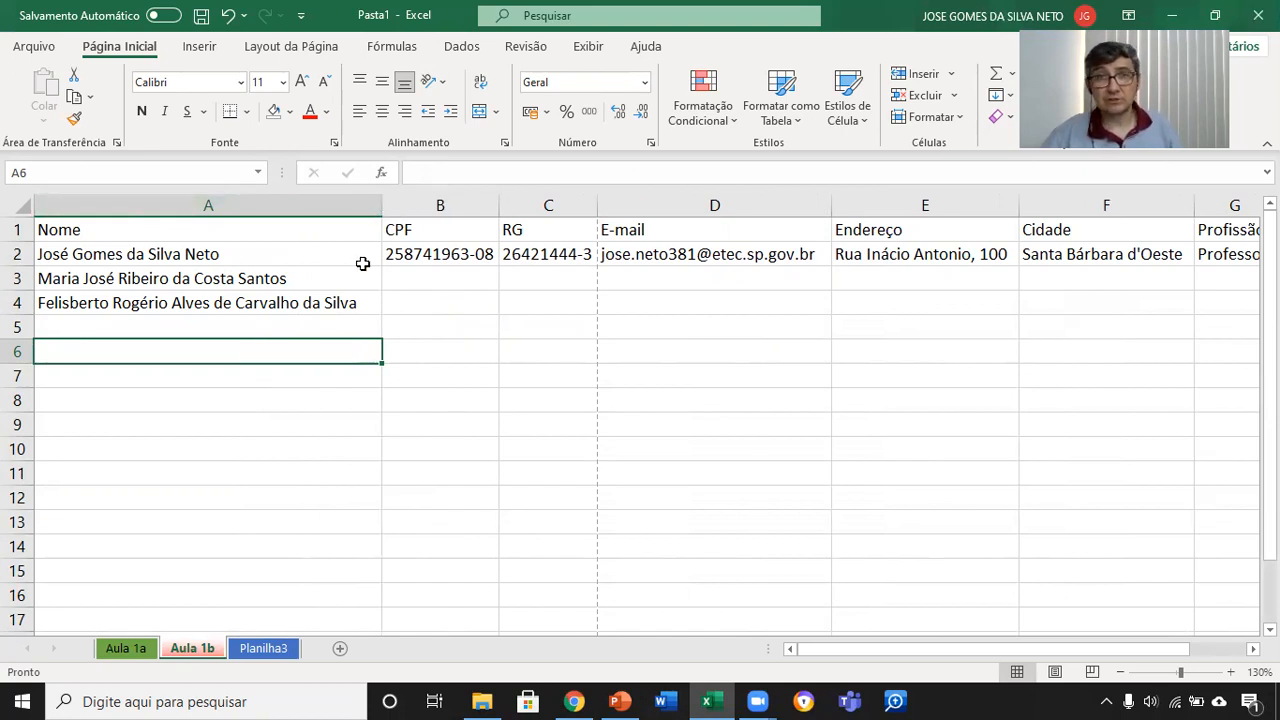
pyautogui.keyDown('ctrl'); pyautogui.scroll(4, 284, 295); pyautogui.keyUp('ctrl')
pyautogui.keyDown('ctrl'); pyautogui.scroll(3, 284, 295); pyautogui.keyUp('ctrl')
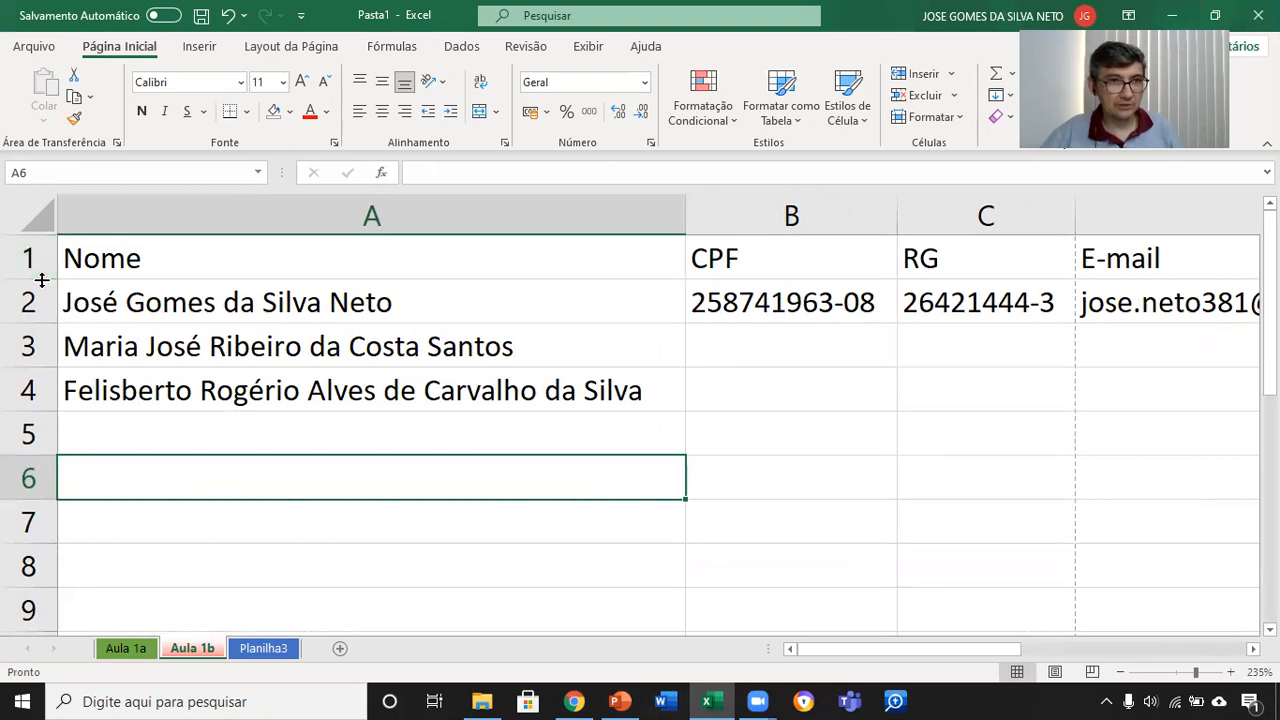
# Step: Make row 1 taller on its own, and enlarge rows 1 to 4 together to one equal height, about double the default
pyautogui.moveTo(41, 280); pyautogui.dragTo(41, 331)
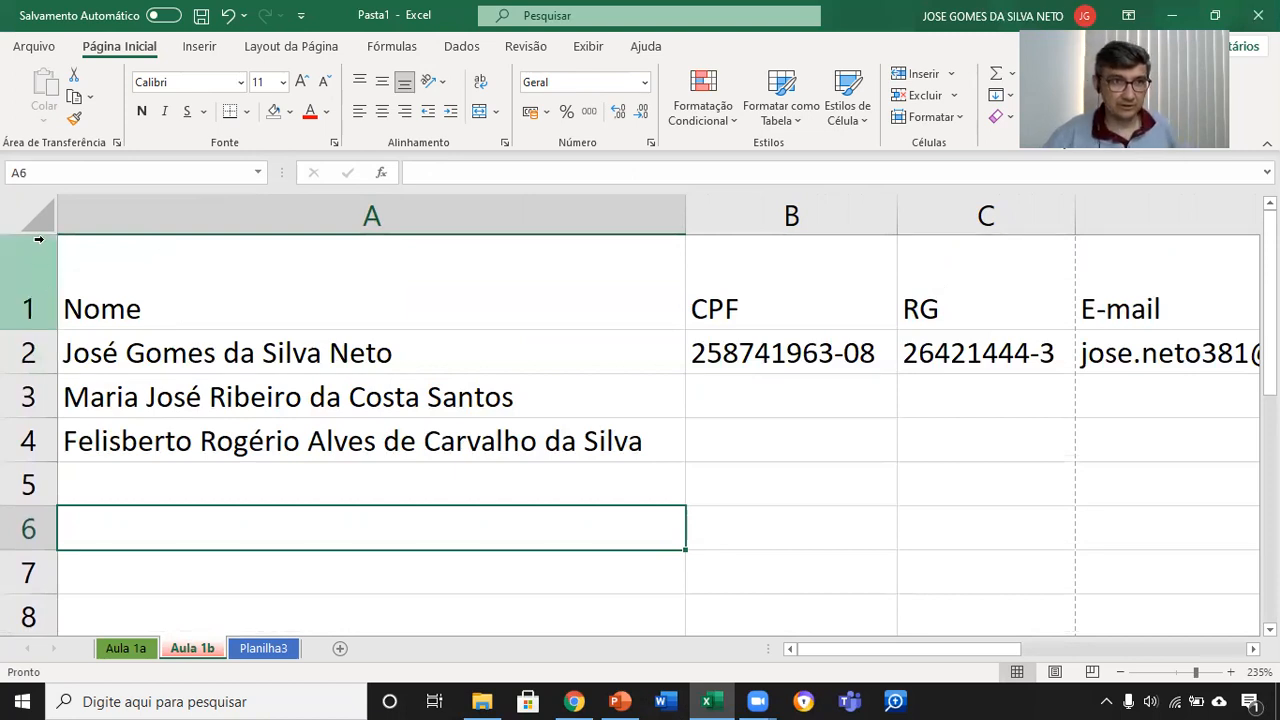
pyautogui.moveTo(36, 330); pyautogui.dragTo(29, 400)
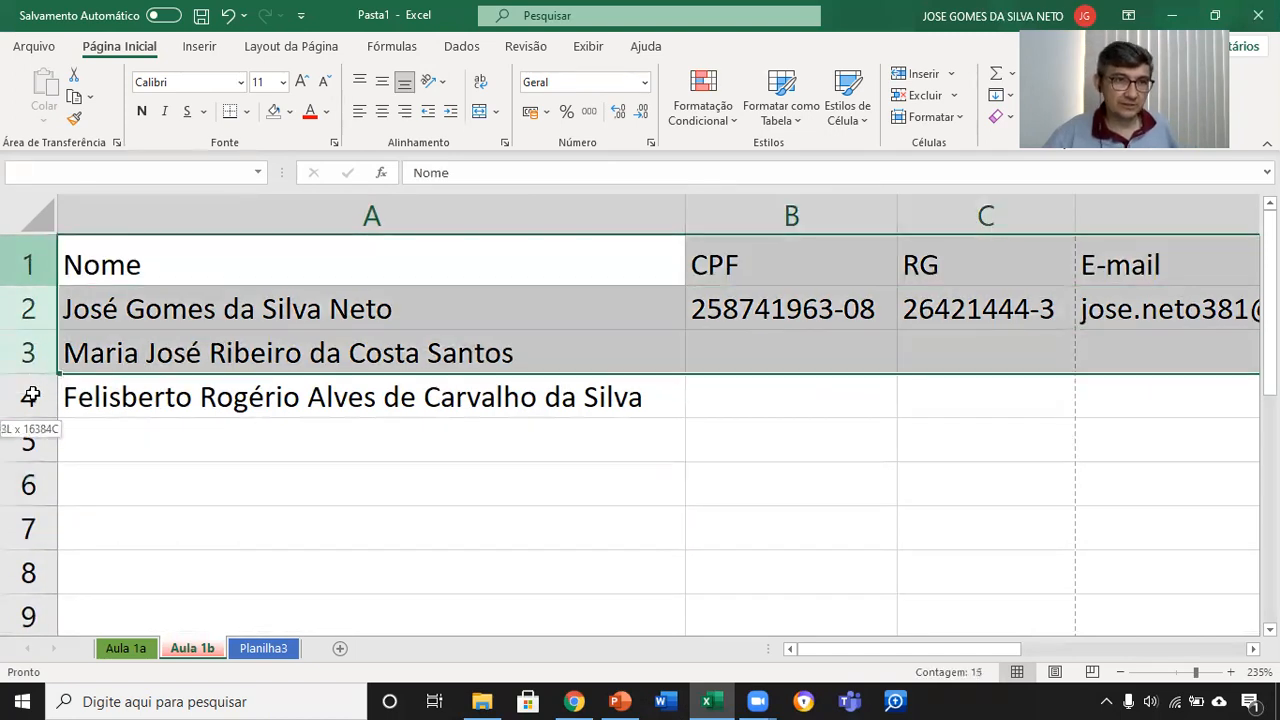
pyautogui.moveTo(34, 287); pyautogui.dragTo(30, 334)
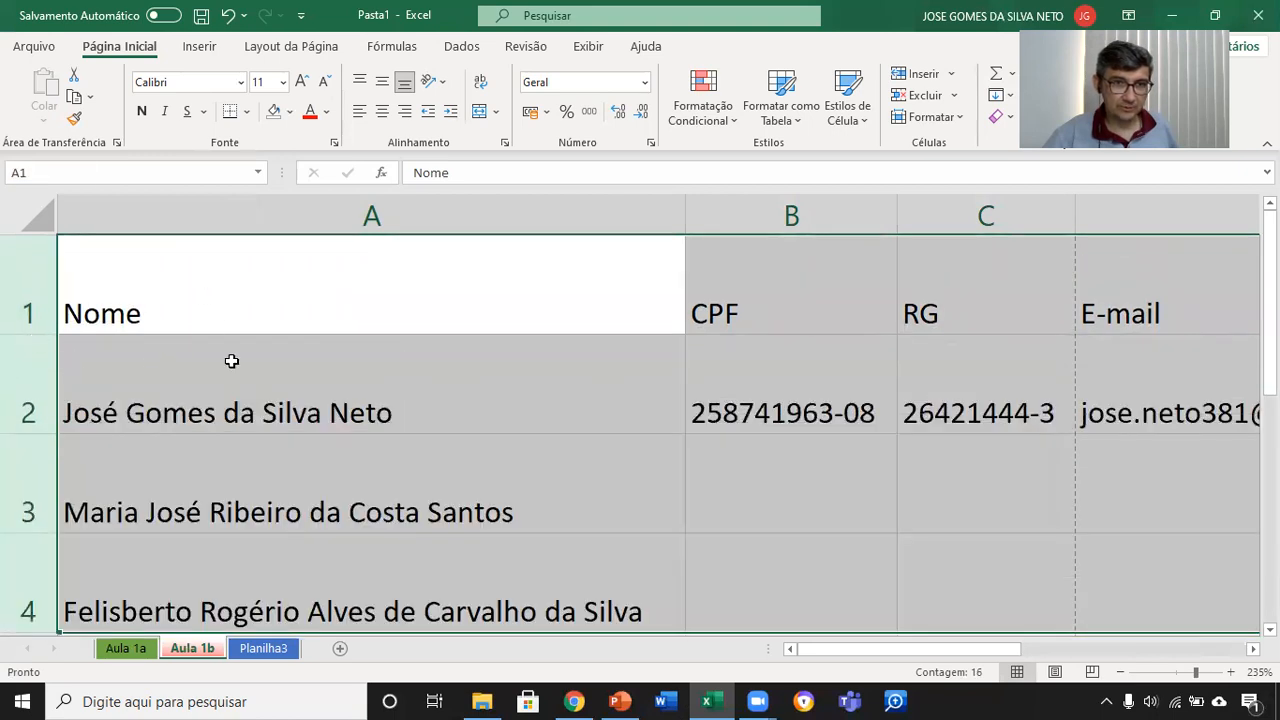
pyautogui.keyDown('ctrl'); pyautogui.scroll(-2, 488, 490); pyautogui.keyUp('ctrl')
pyautogui.keyDown('ctrl'); pyautogui.scroll(-2, 488, 490); pyautogui.keyUp('ctrl')
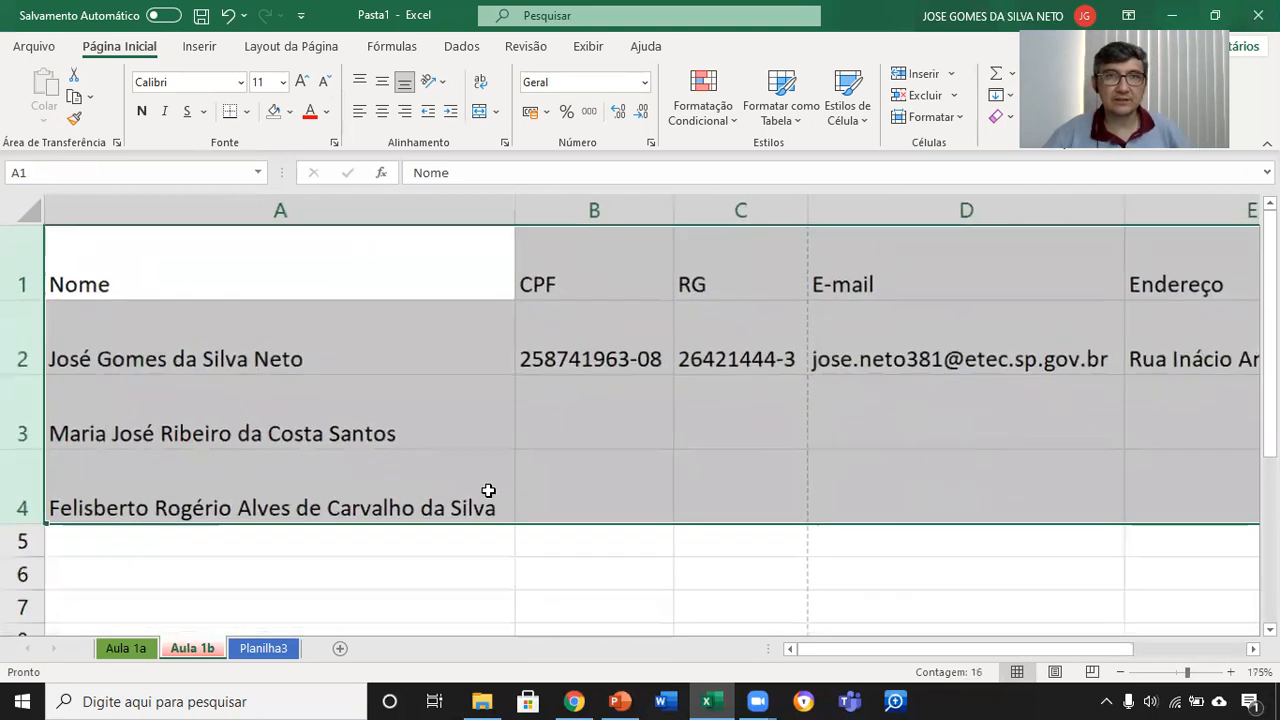
pyautogui.click(426, 462)
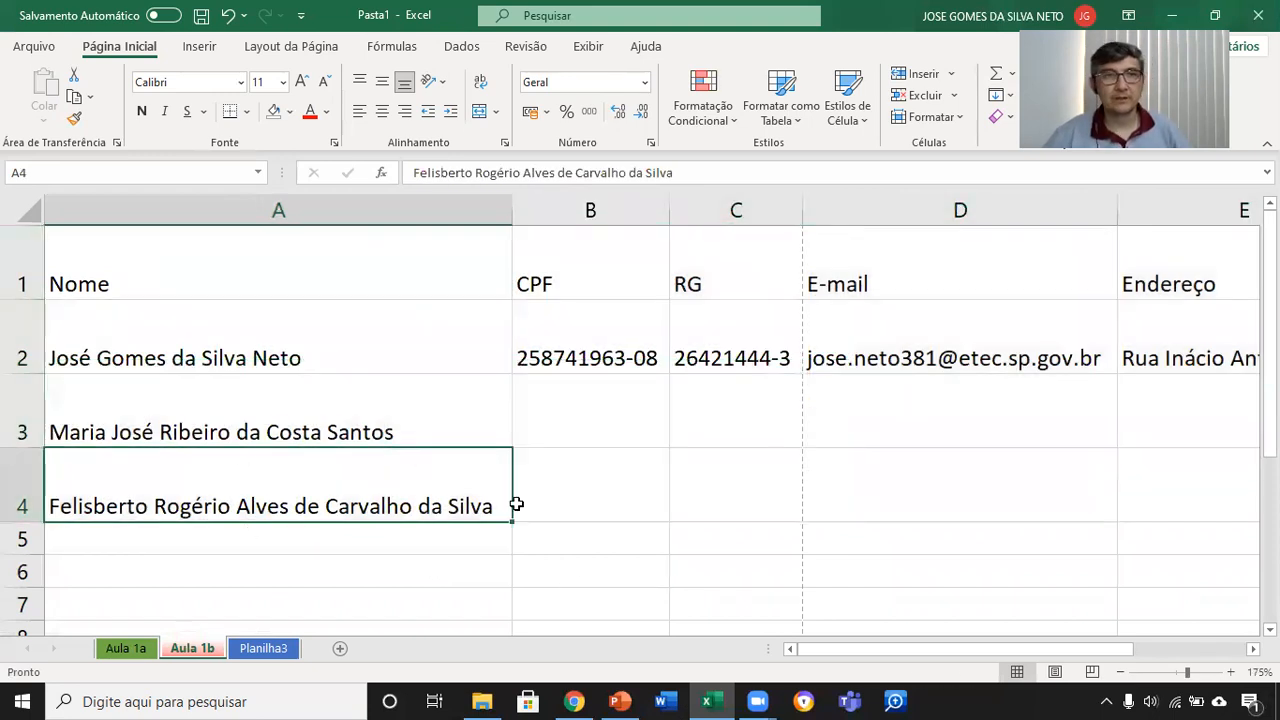
# Step: Switch to the PowerPoint lesson presentation and show slide 7 on mathematical operators
pyautogui.keyDown('ctrl'); pyautogui.scroll(-2, 514, 490); pyautogui.keyUp('ctrl')
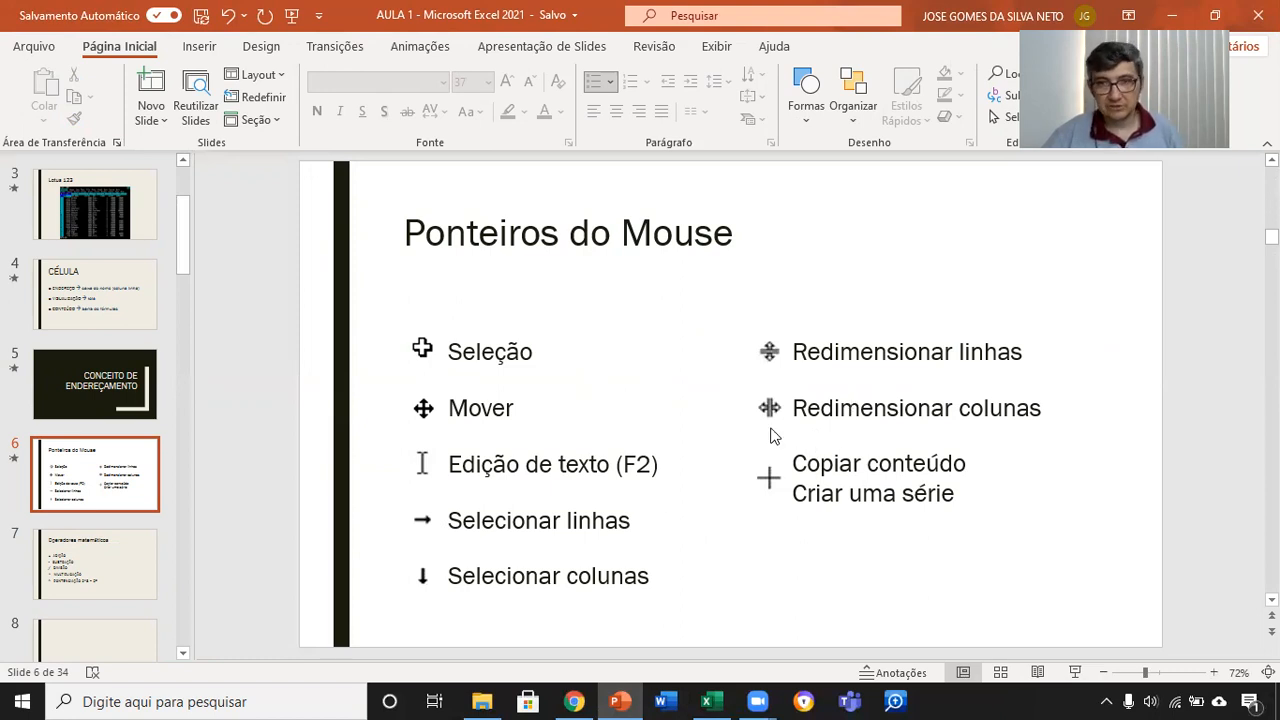
pyautogui.click(135, 587)
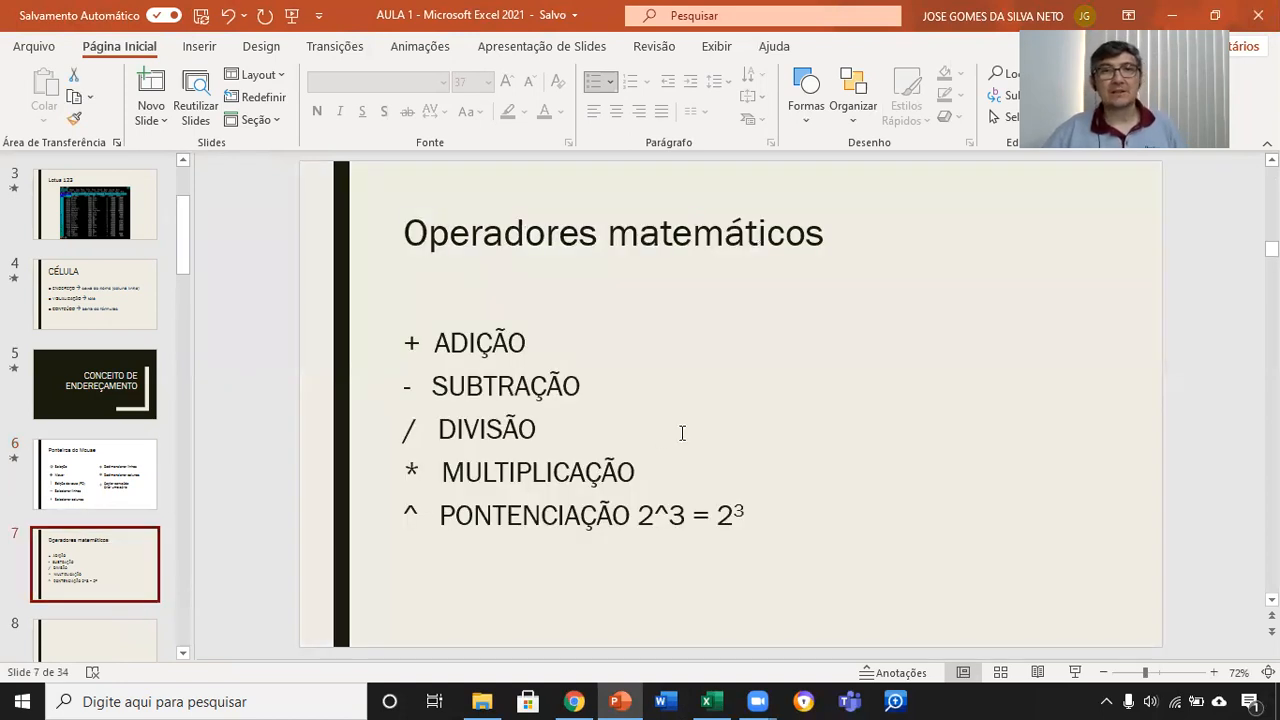
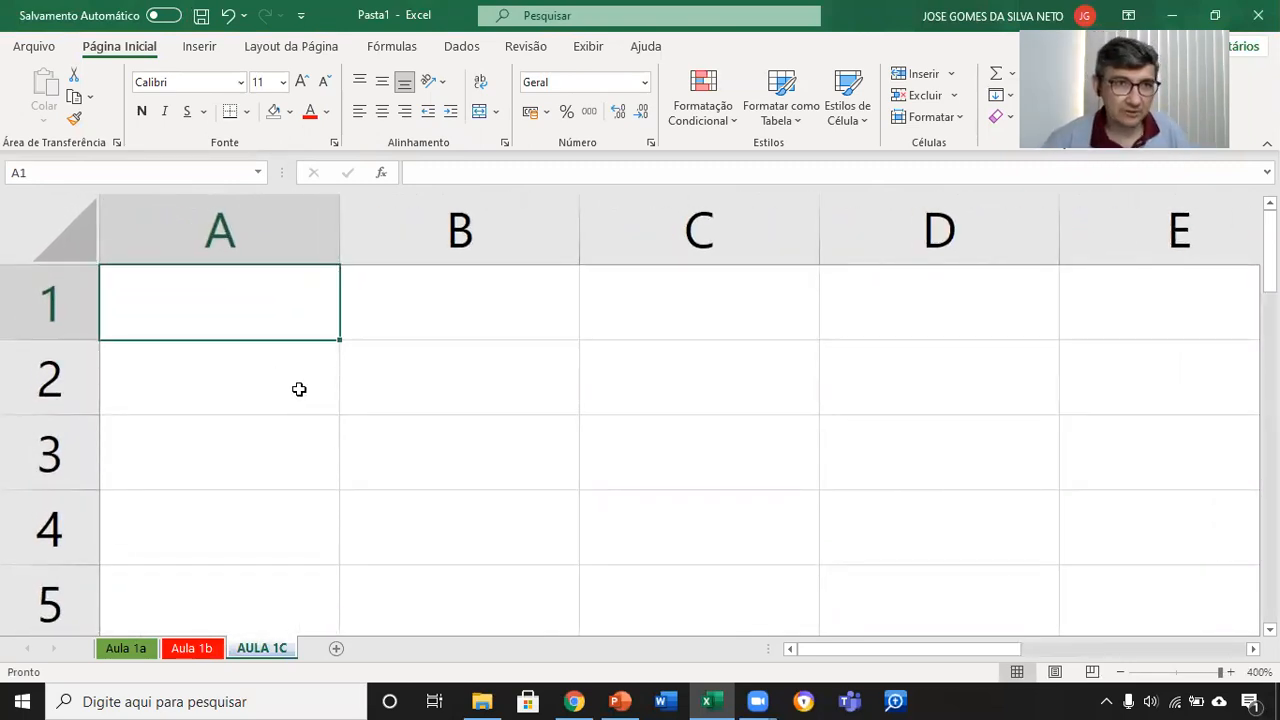
# Step: Enter the presenter's short surname in cell A1
pyautogui.write('NETO')
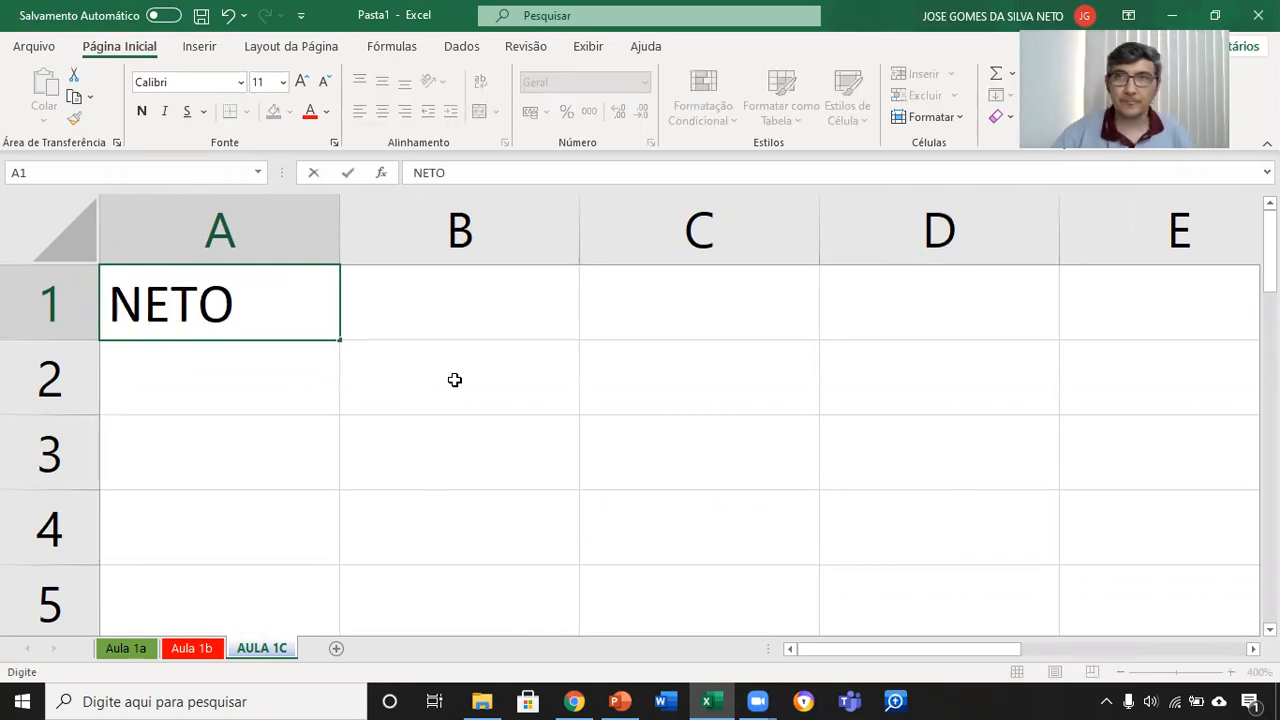
pyautogui.press('Return')
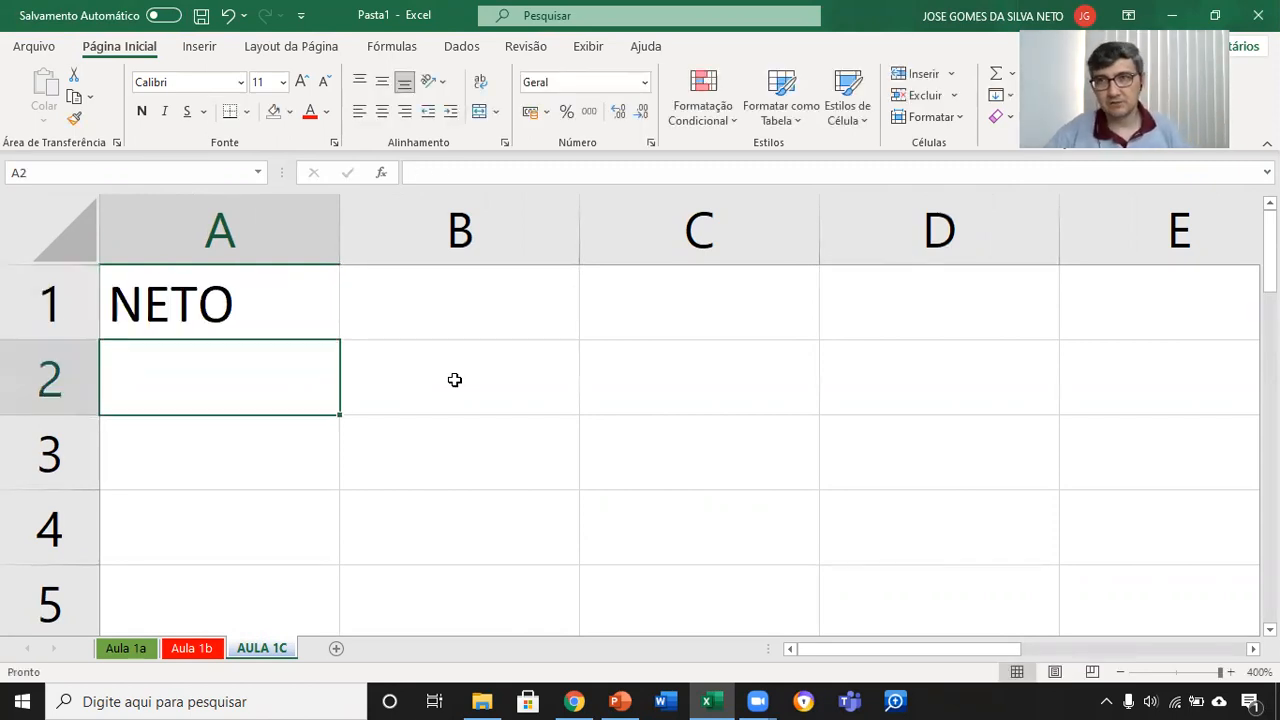
# Step: Move the surname from cell A1 around the sheet to C2, undo the moves, and enter and leave A1's edit mode unchanged
pyautogui.click(258, 318)
pyautogui.moveTo(243, 342); pyautogui.dragTo(600, 471)
pyautogui.moveTo(637, 418); pyautogui.dragTo(240, 295)
pyautogui.moveTo(274, 336); pyautogui.dragTo(812, 522)
pyautogui.moveTo(822, 374); pyautogui.dragTo(1119, 451)
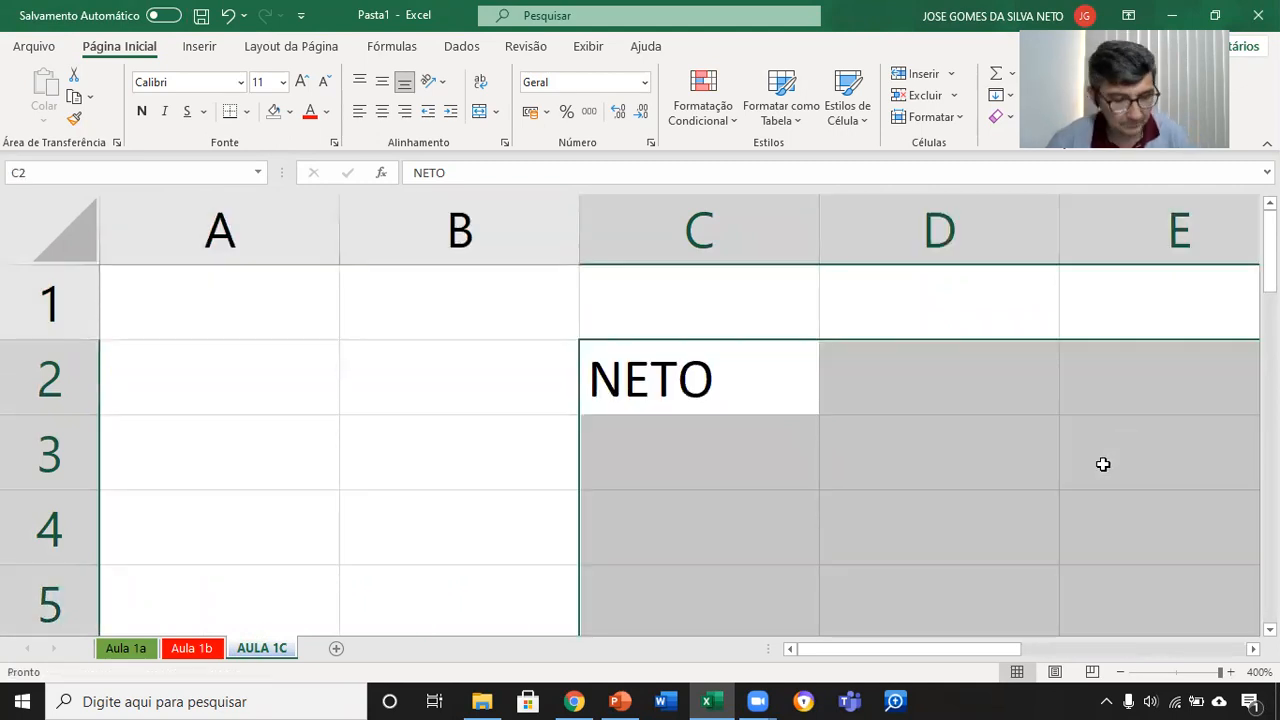
pyautogui.hotkey('ctrl', 'z')
pyautogui.click(270, 306)
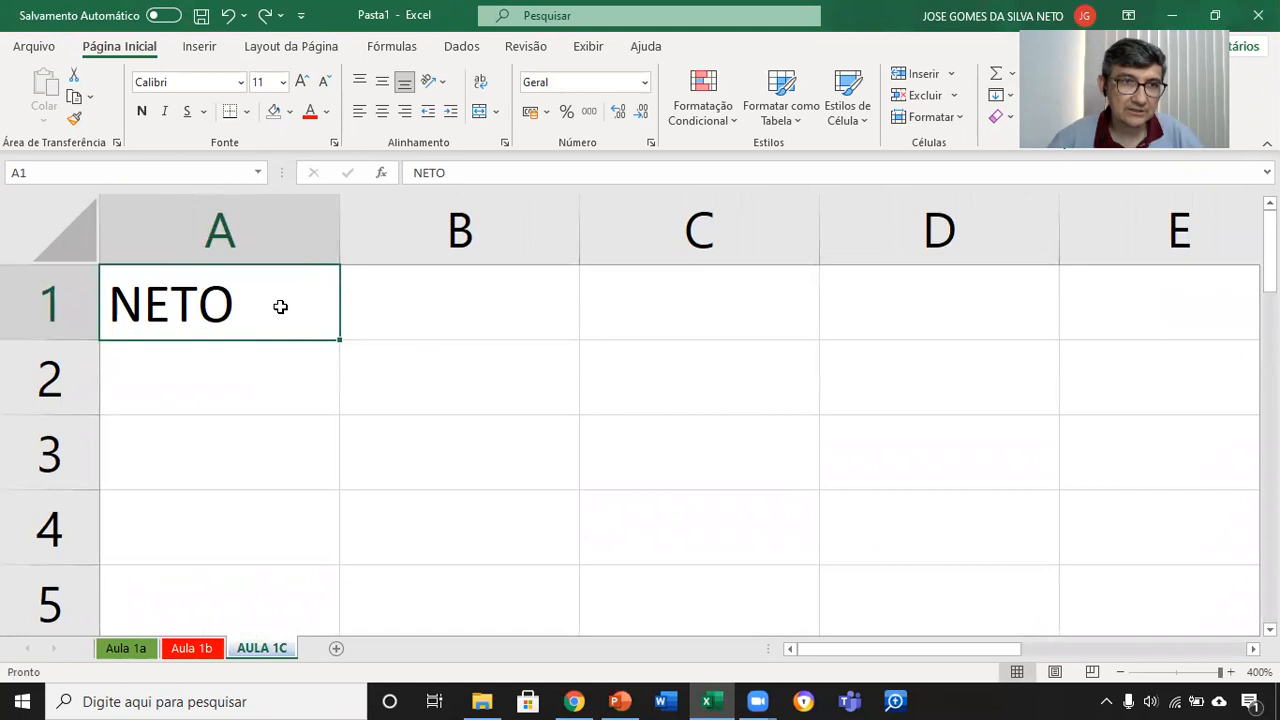
pyautogui.doubleClick(265, 306)
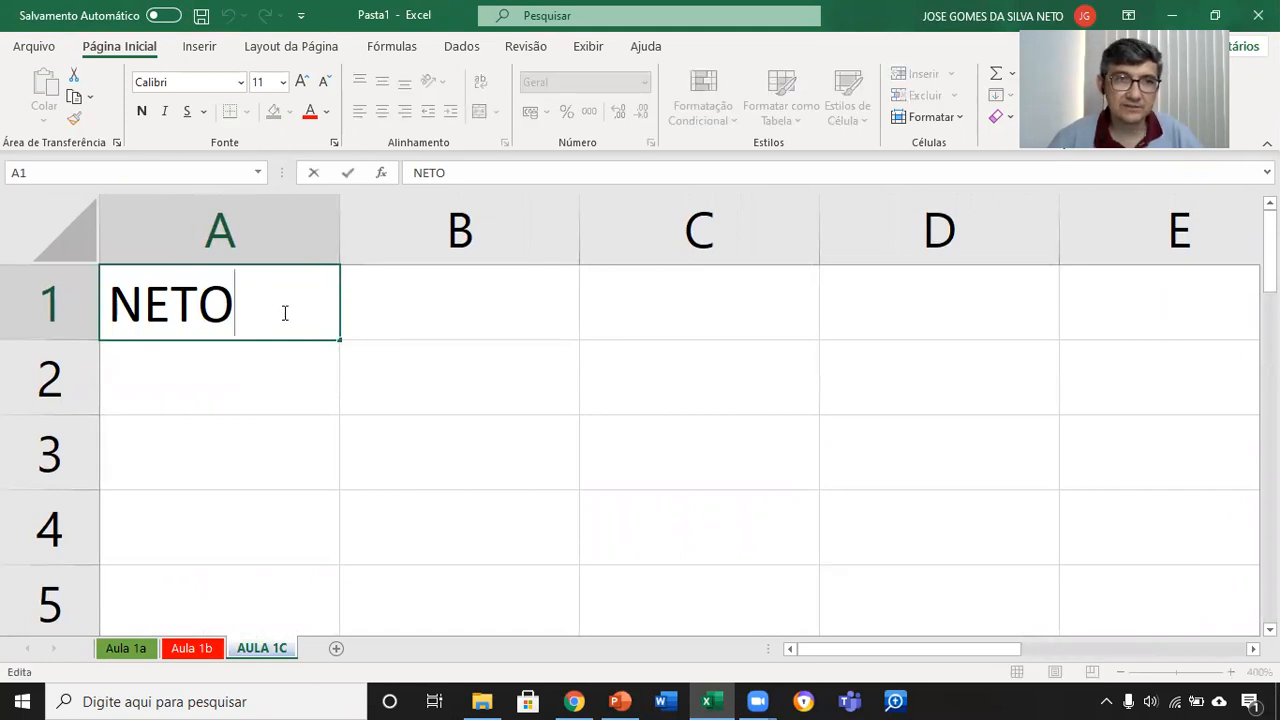
pyautogui.click(257, 382)
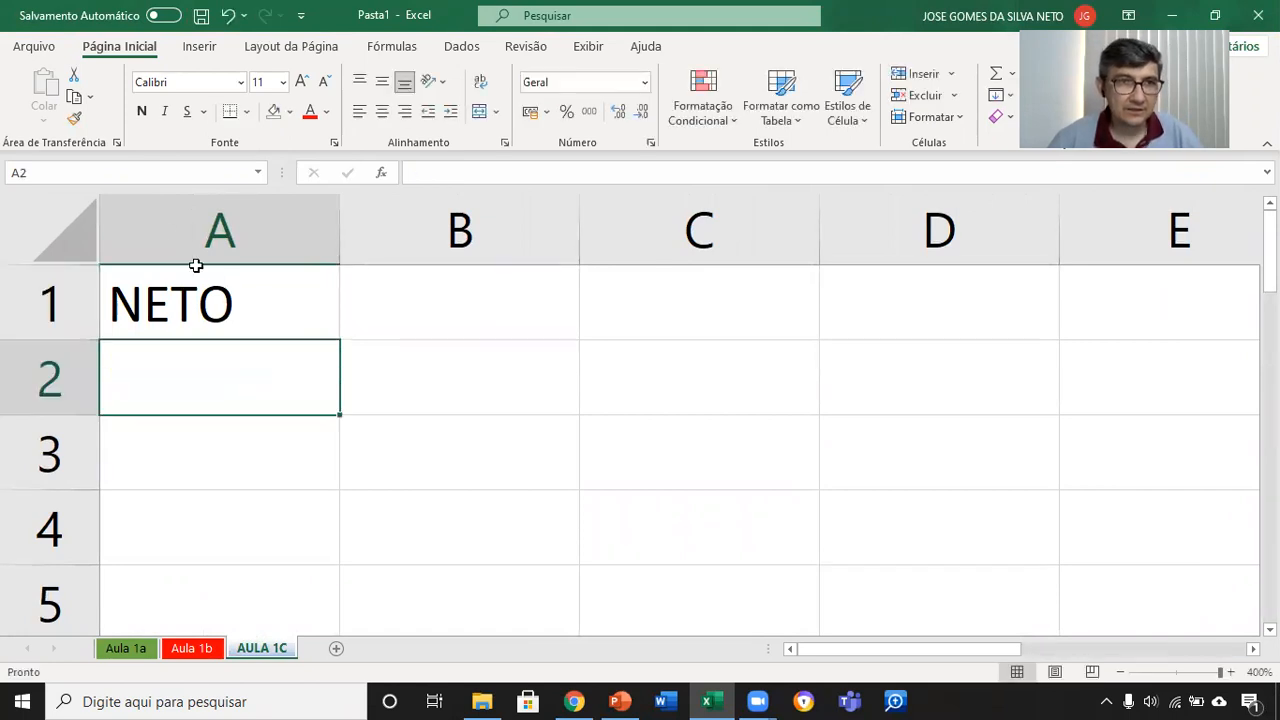
# Step: Widen column A slightly and fill the surname from A1 down through A4
pyautogui.moveTo(337, 216); pyautogui.dragTo(377, 218)
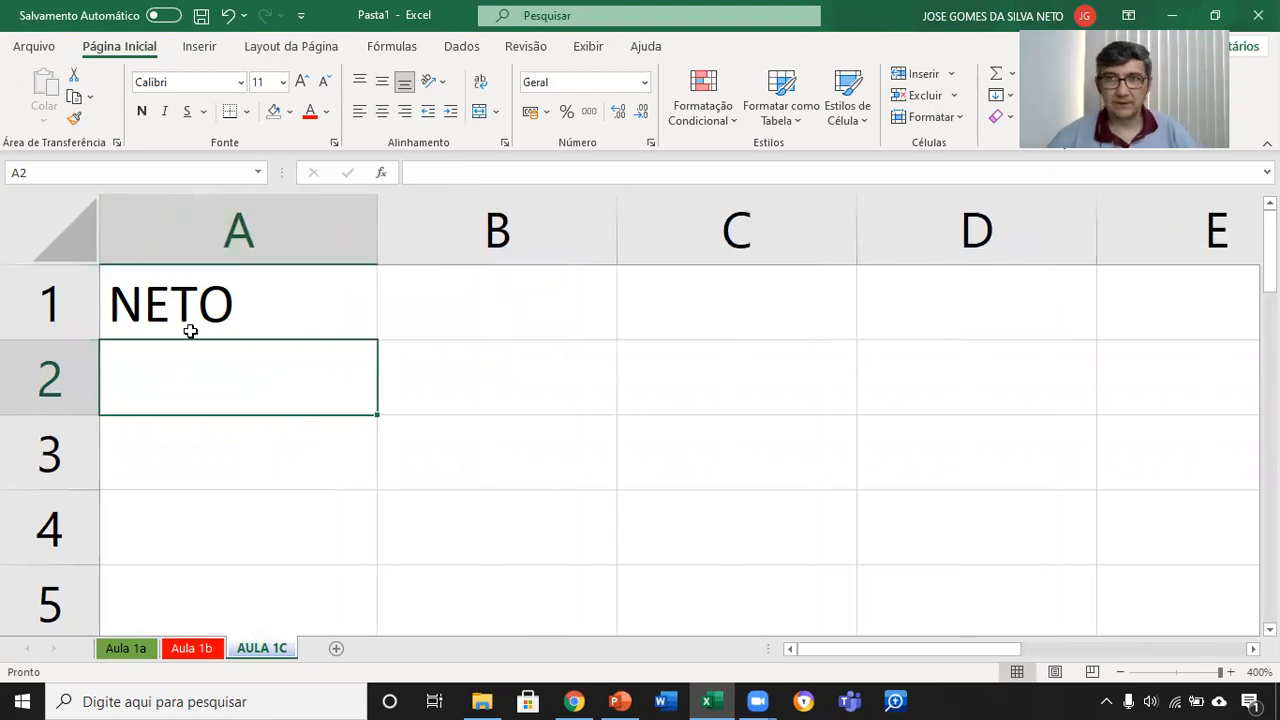
pyautogui.click(178, 289)
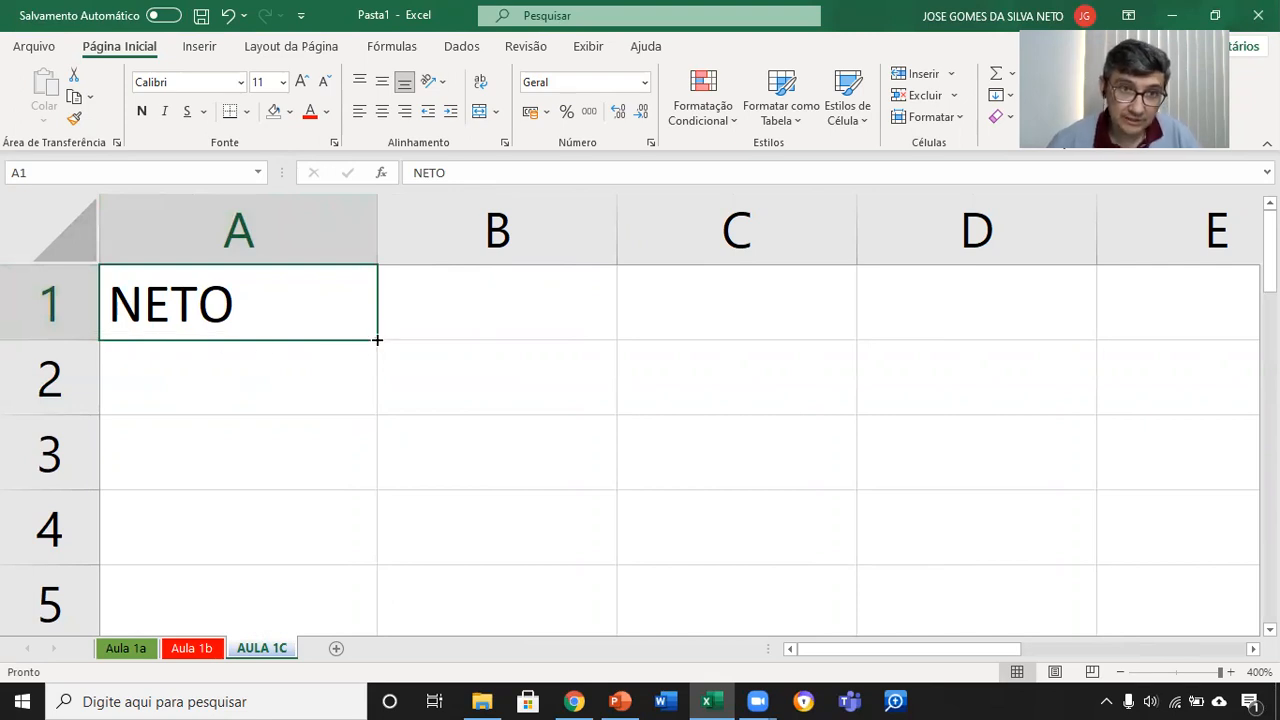
pyautogui.moveTo(377, 340); pyautogui.dragTo(363, 590)
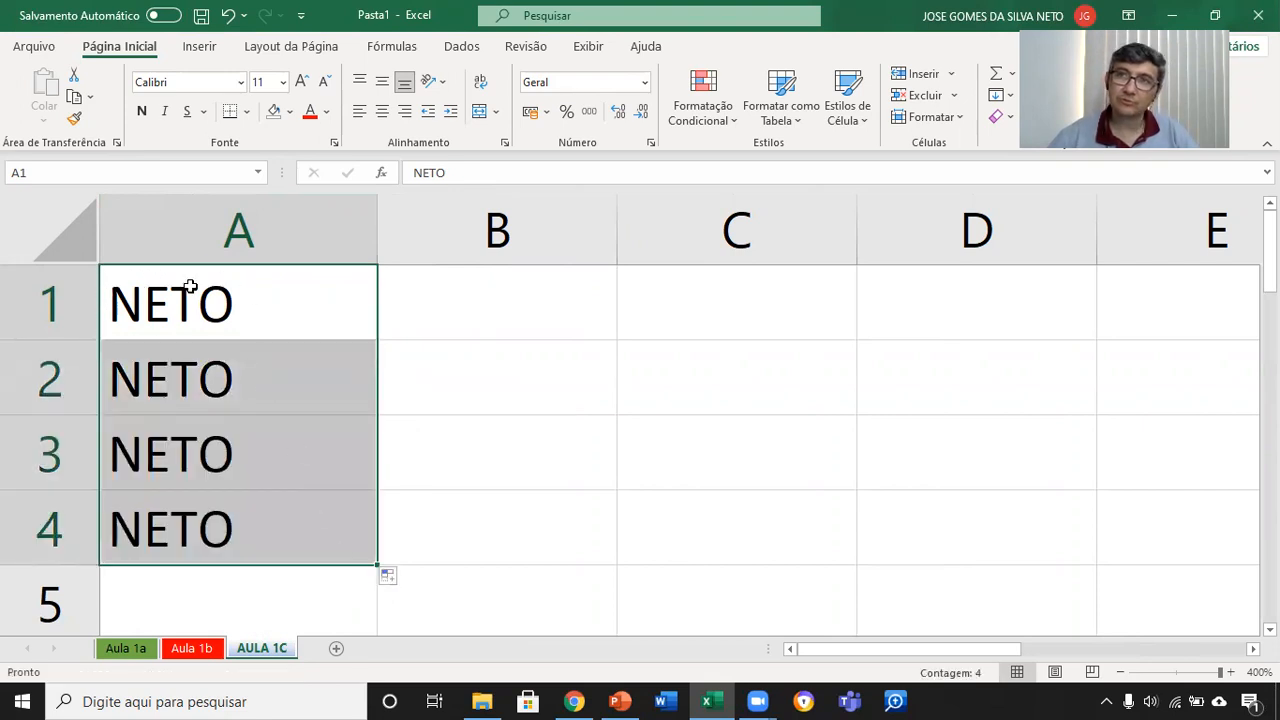
# Step: Fill the surname from A1 across to D1, and clear the copies in B1, C1 and D1
pyautogui.click(257, 291)
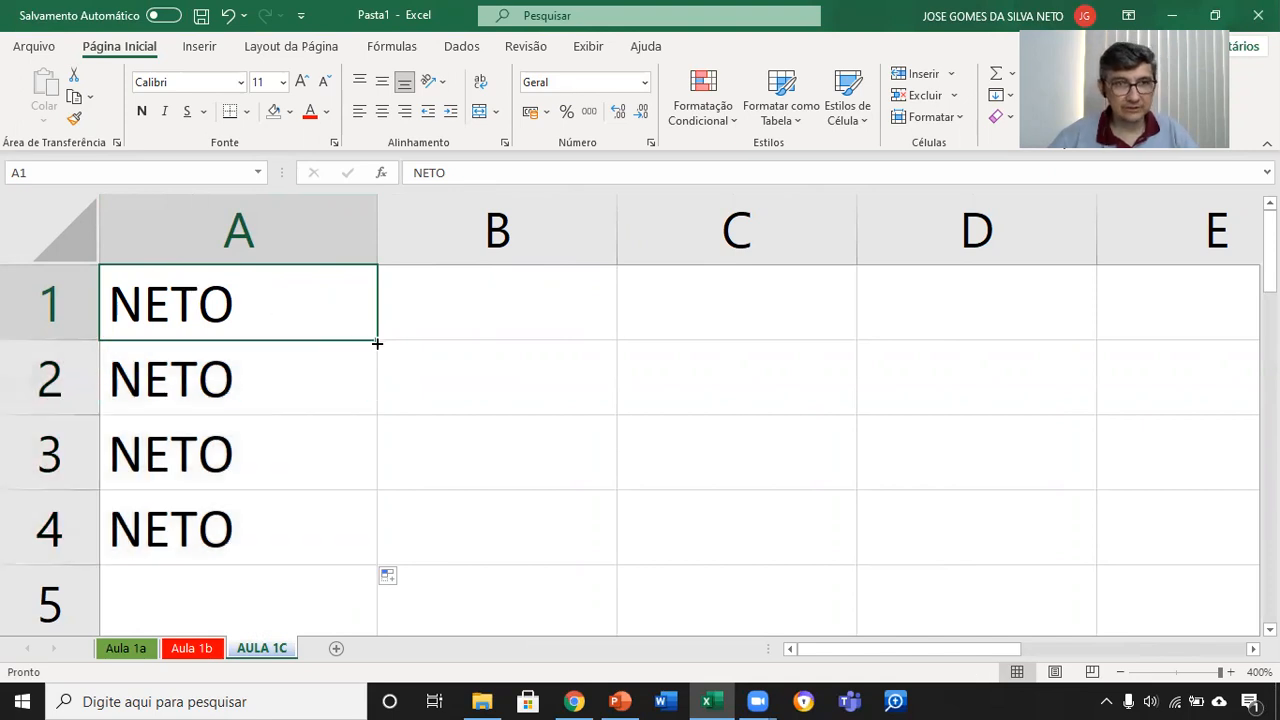
pyautogui.moveTo(379, 341); pyautogui.dragTo(1047, 352)
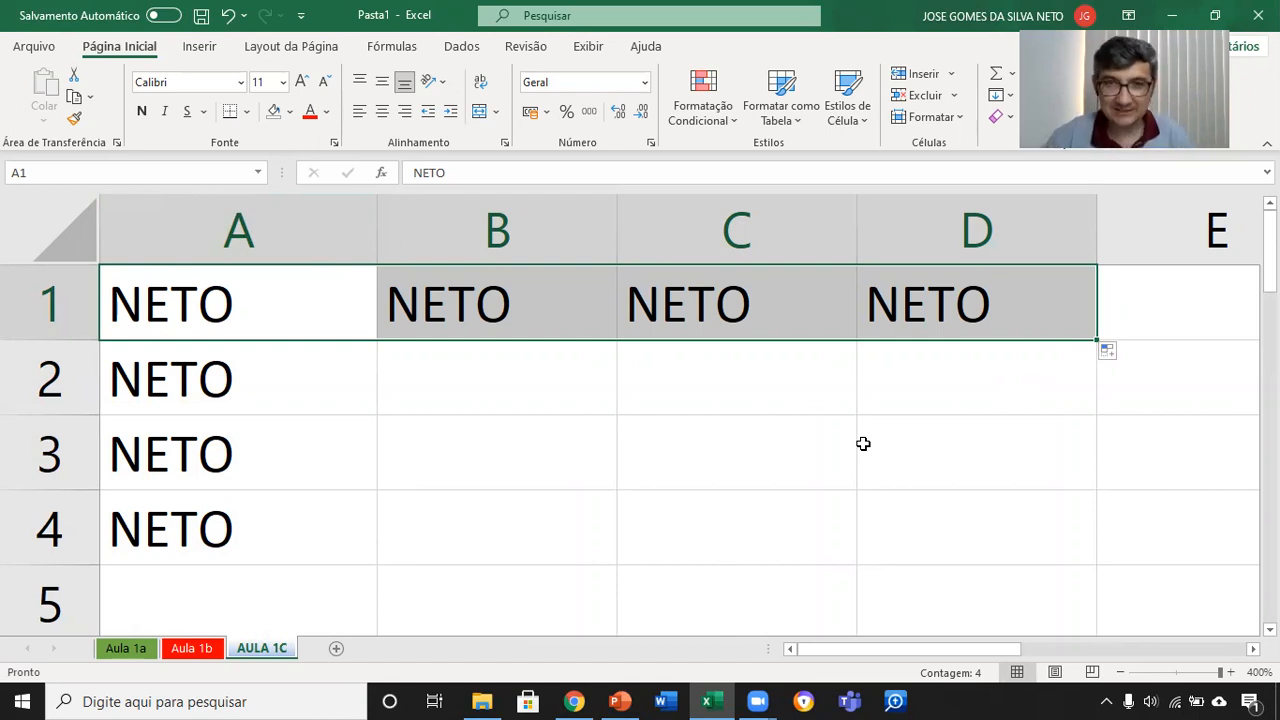
pyautogui.click(520, 312)
pyautogui.press('Delete')
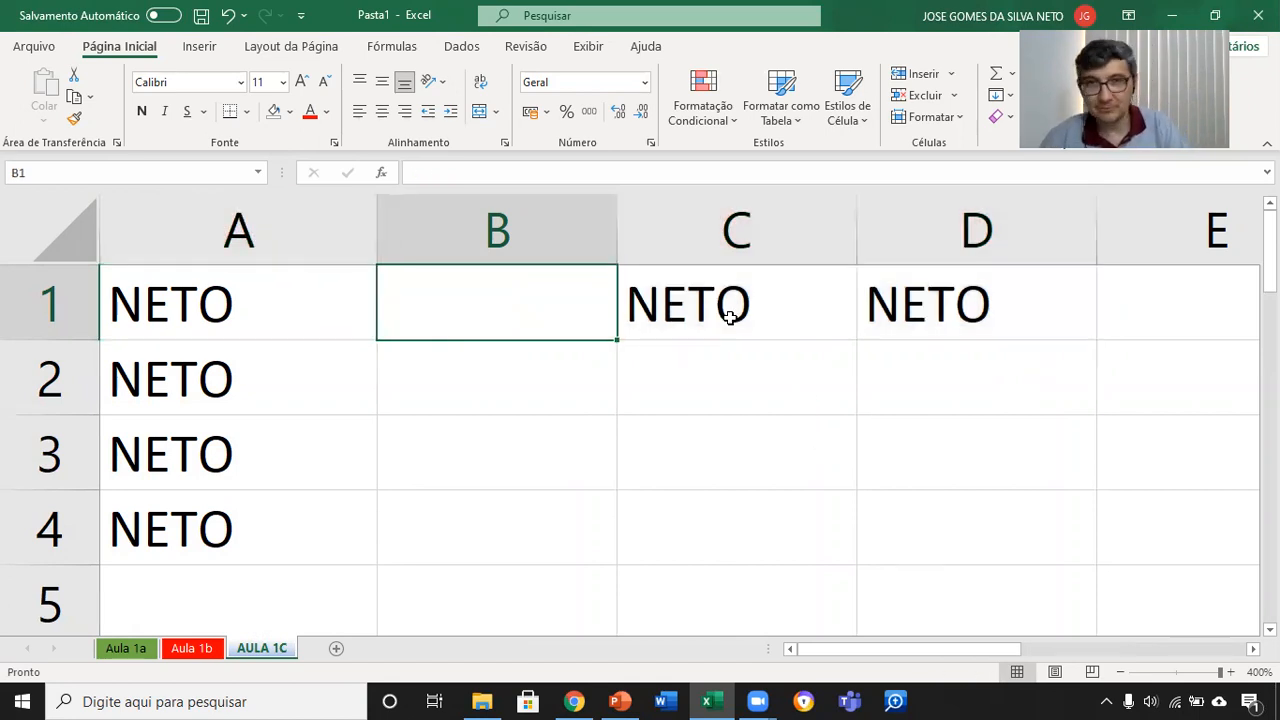
pyautogui.click(730, 316)
pyautogui.press('Delete')
pyautogui.click(997, 306)
pyautogui.press('Delete')
# Step: Enter PIPOCA in cell B1
pyautogui.click(439, 306)
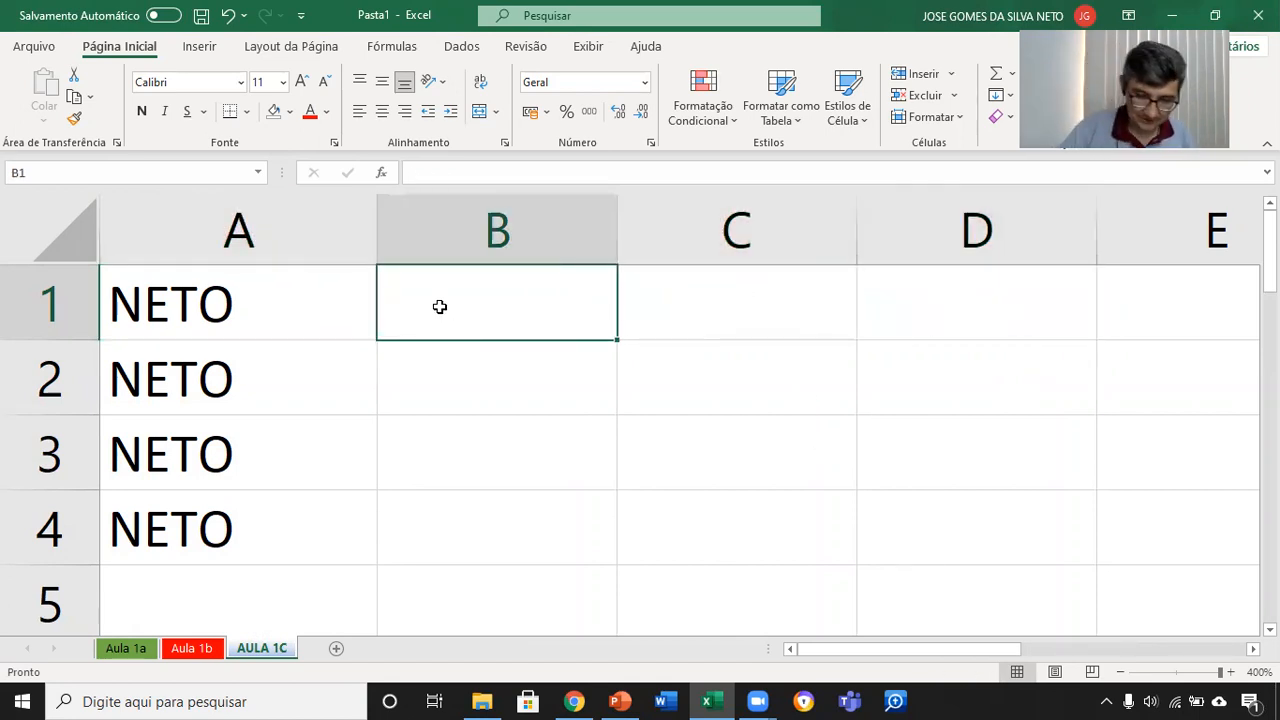
pyautogui.write('PIPOCA')
pyautogui.click(563, 378)
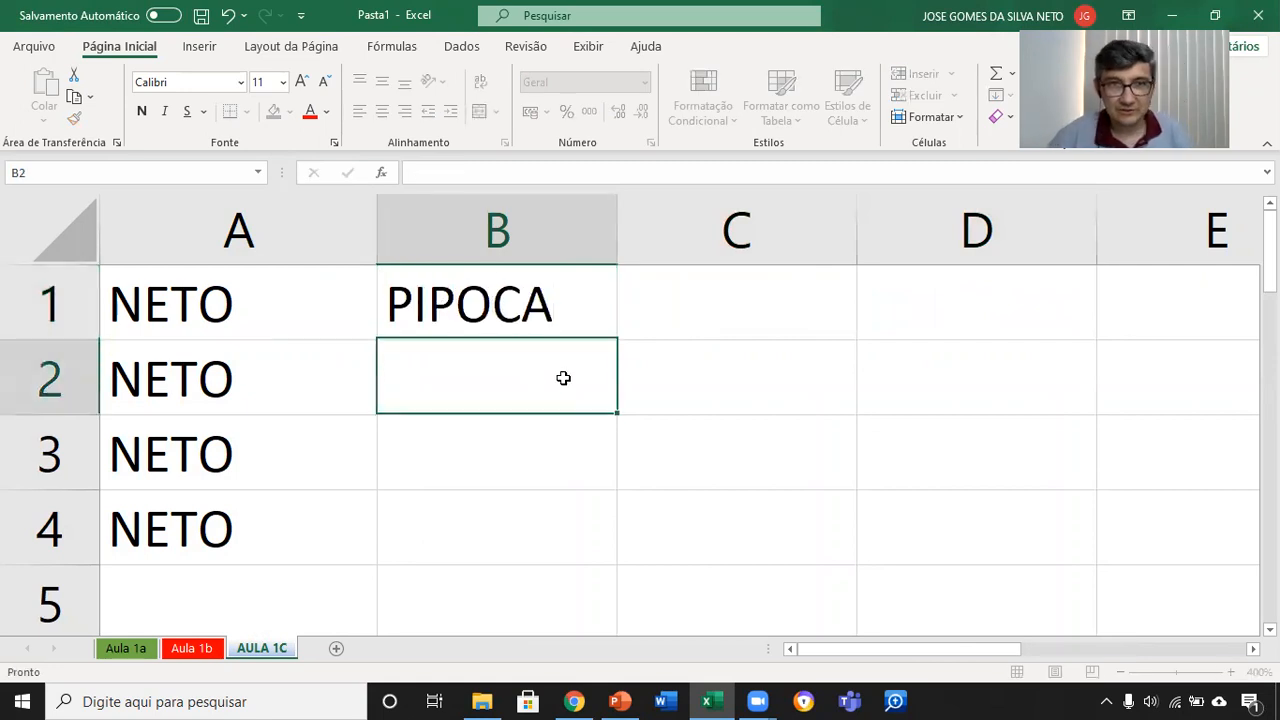
# Step: Enter CACHORRO QUENTE in cell C1 and autofit column C to the text
pyautogui.click(678, 310)
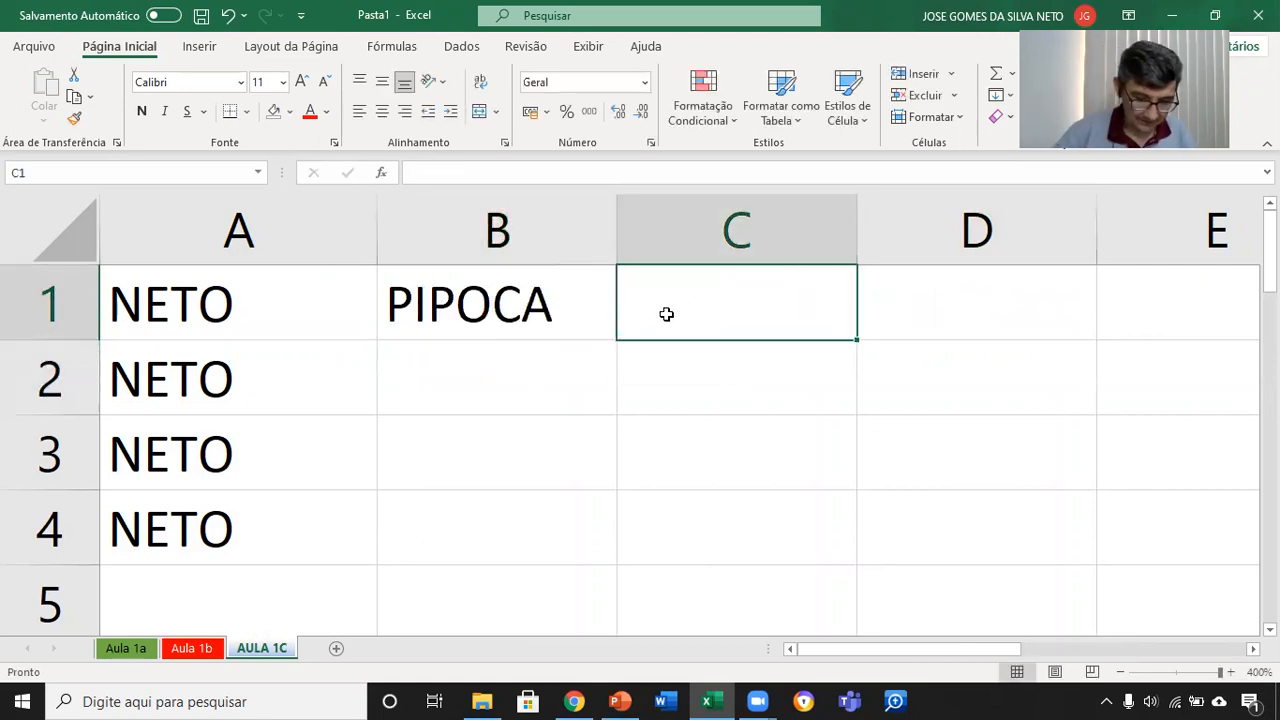
pyautogui.write('CACHOR')
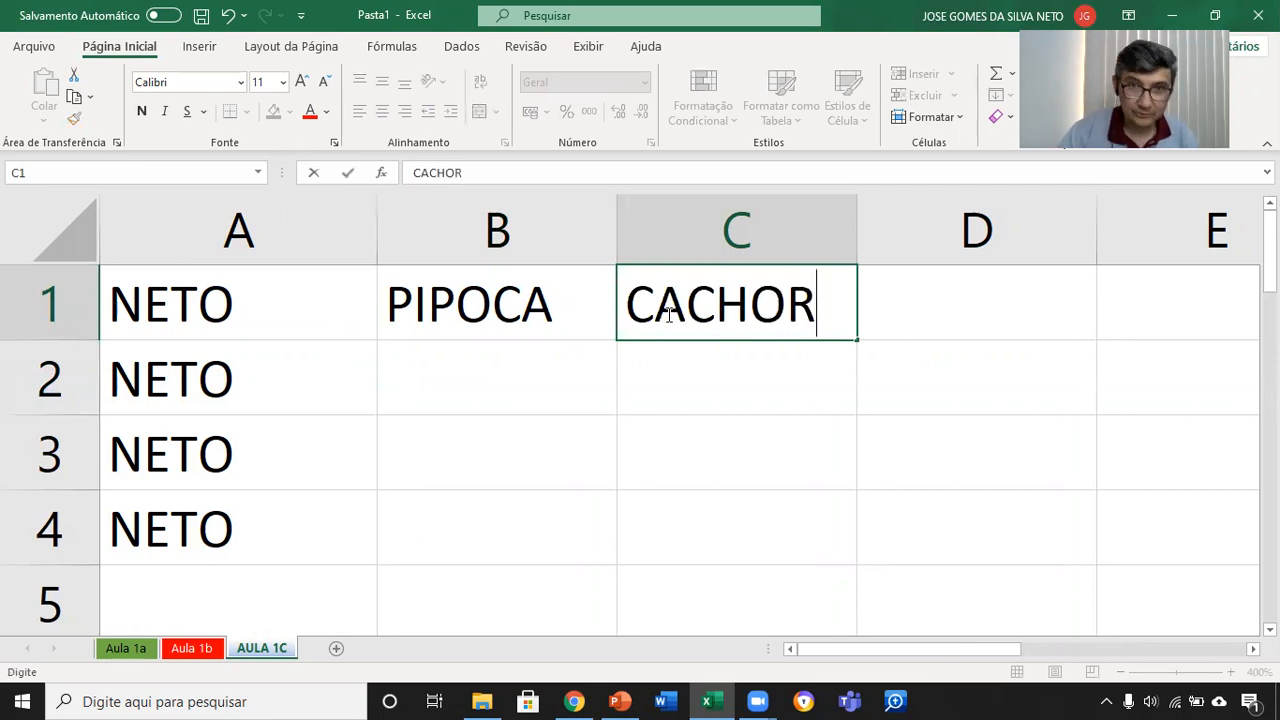
pyautogui.write('RO QUENTE')
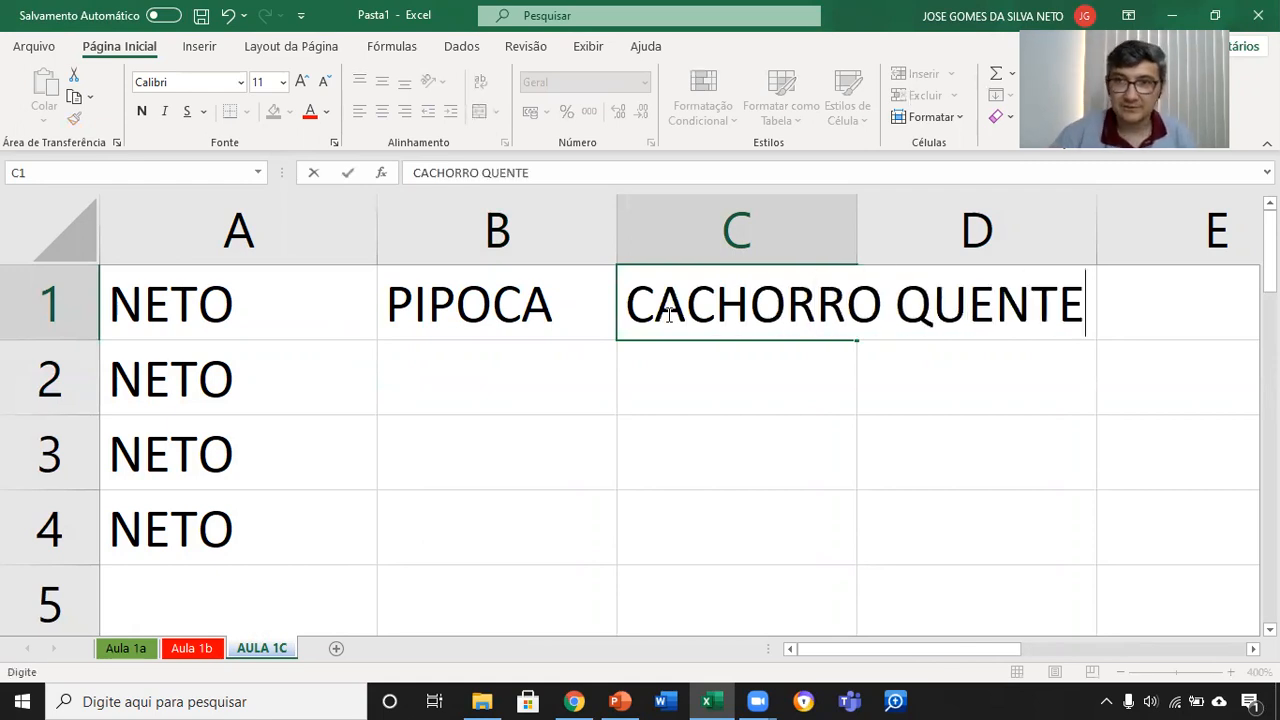
pyautogui.press('Return')
pyautogui.click(666, 313)
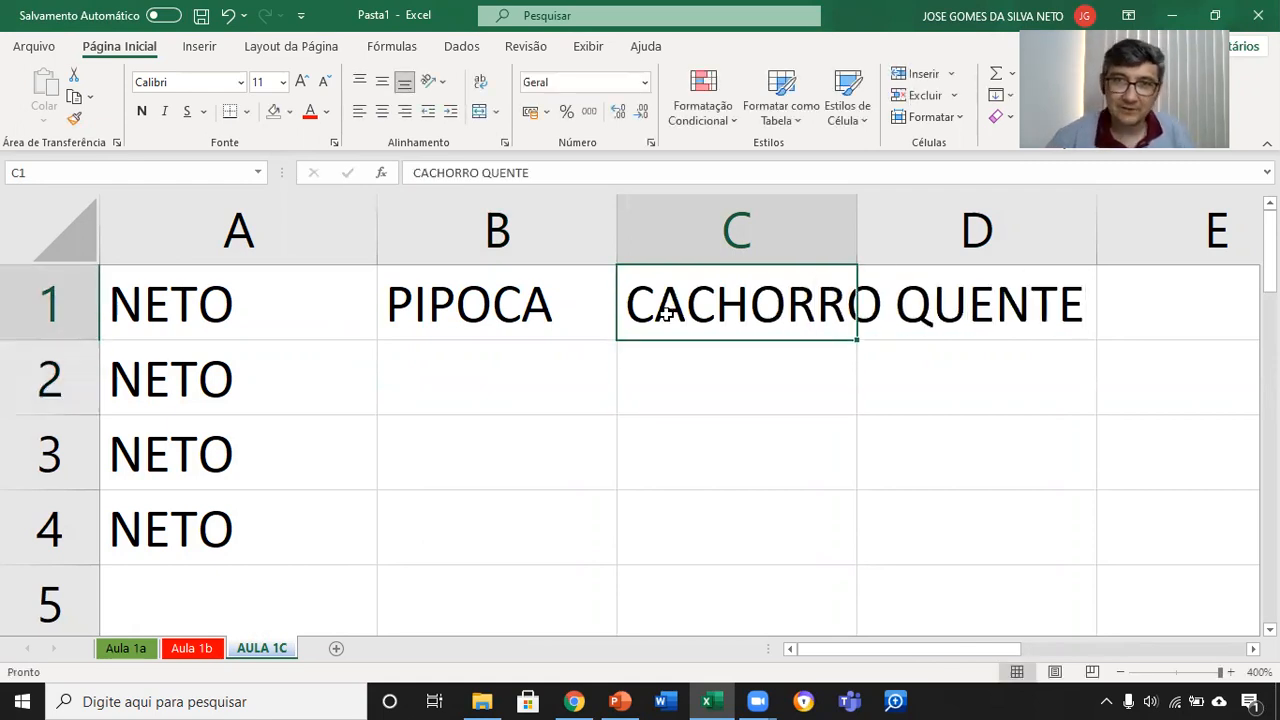
pyautogui.doubleClick(860, 234)
# Step: Fill PIPOCA from B1 and CACHORRO QUENTE from C1 down through row 4
pyautogui.click(571, 334)
pyautogui.moveTo(616, 340); pyautogui.dragTo(617, 572)
pyautogui.click(963, 331)
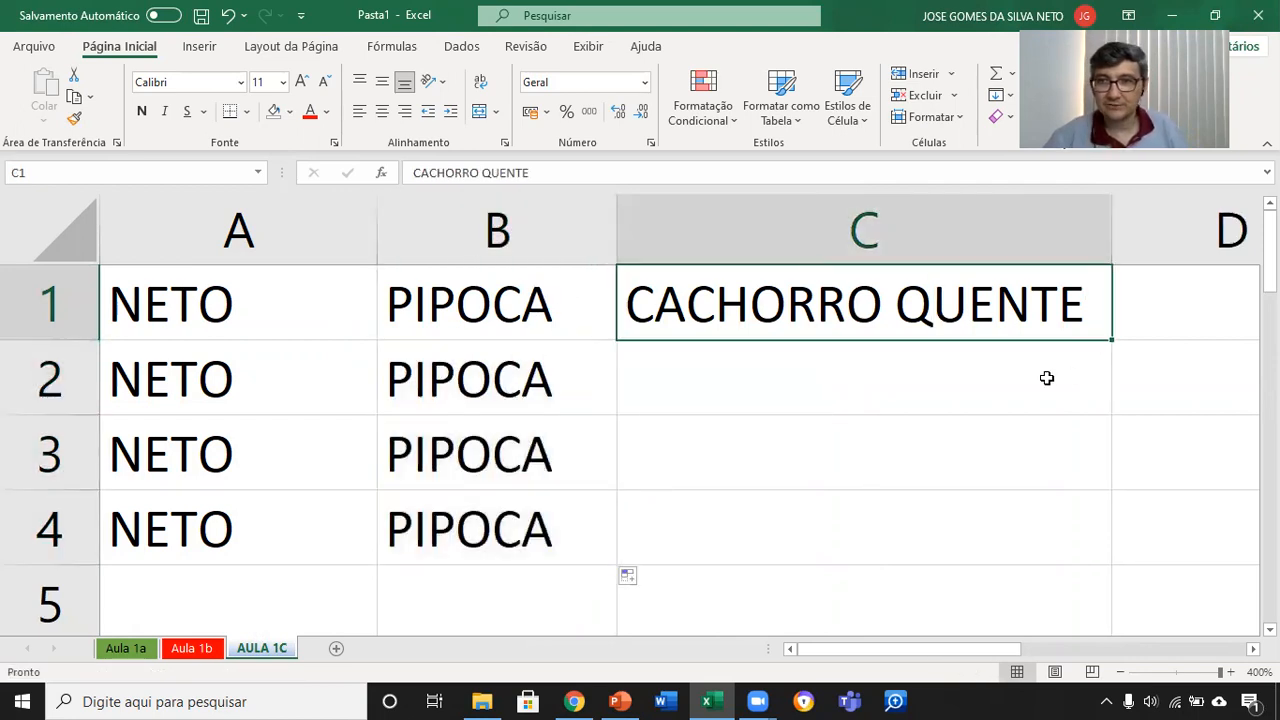
pyautogui.moveTo(1115, 346); pyautogui.dragTo(1123, 551)
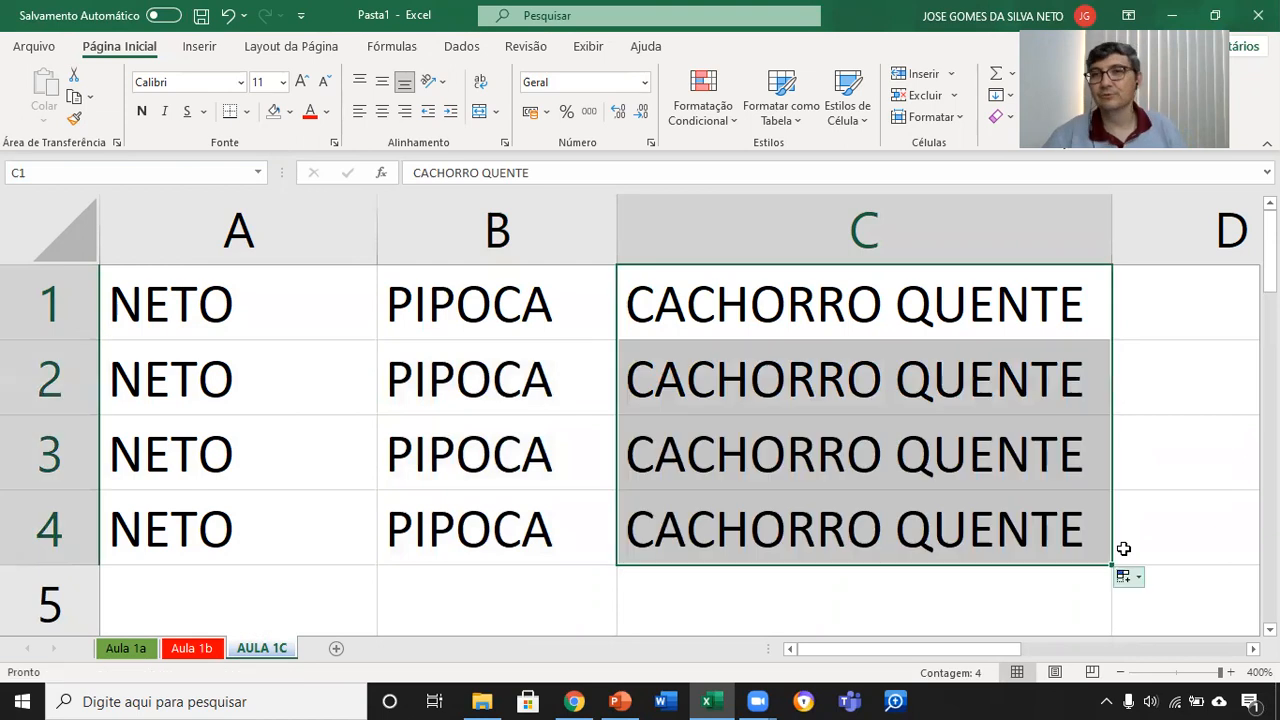
pyautogui.scroll(-3, 949, 412)
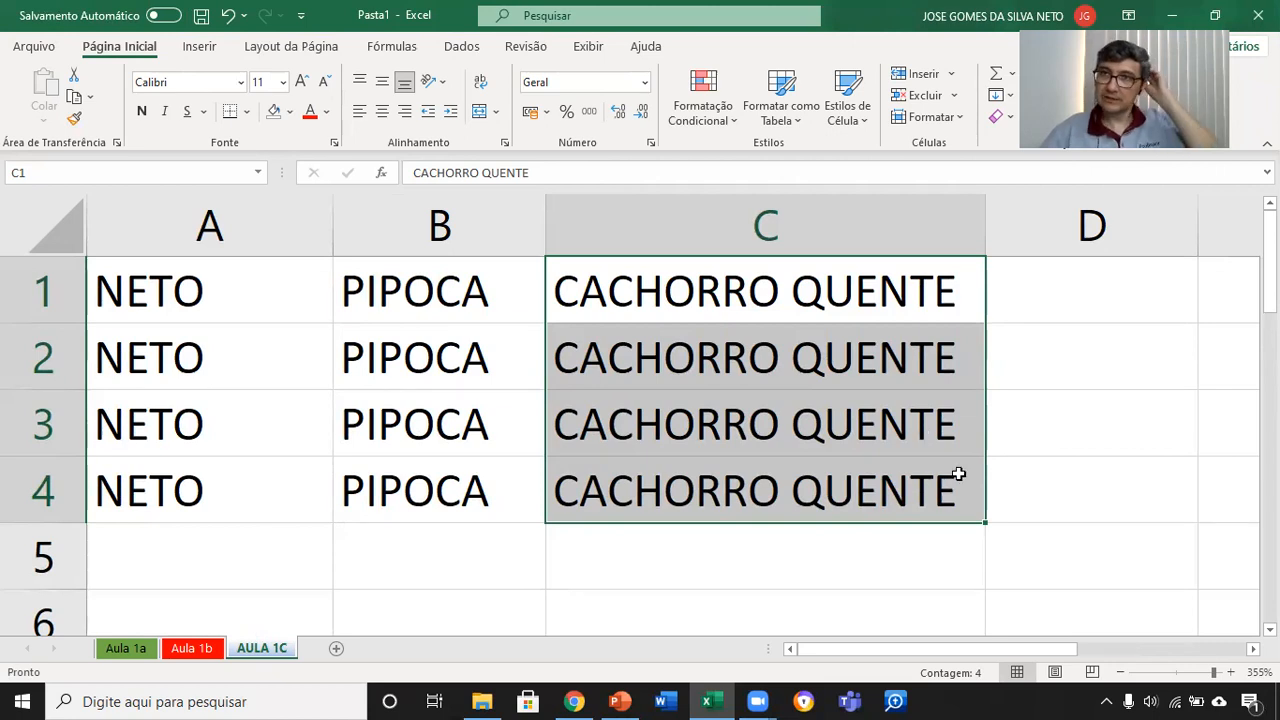
# Step: Enter PROCESSO 1 in cell D1 and autofit column D to the text
pyautogui.click(1116, 283)
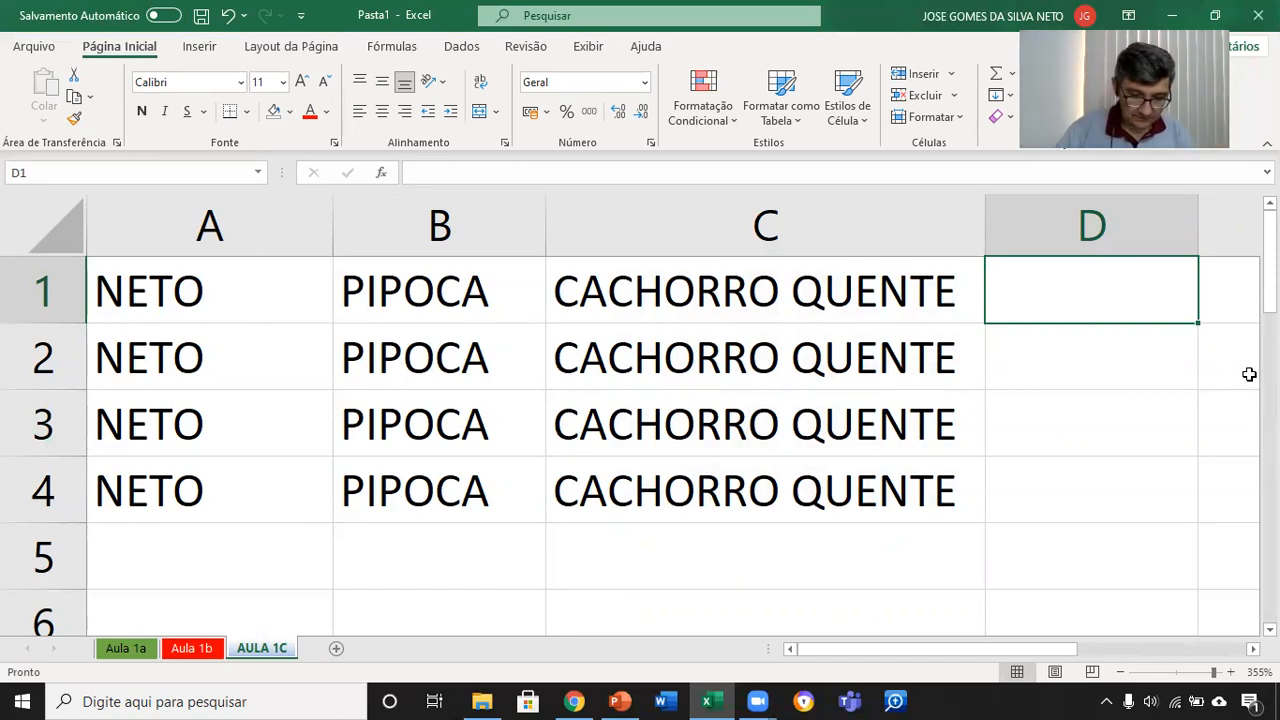
pyautogui.write('PROCESSO 1')
pyautogui.press('Return')
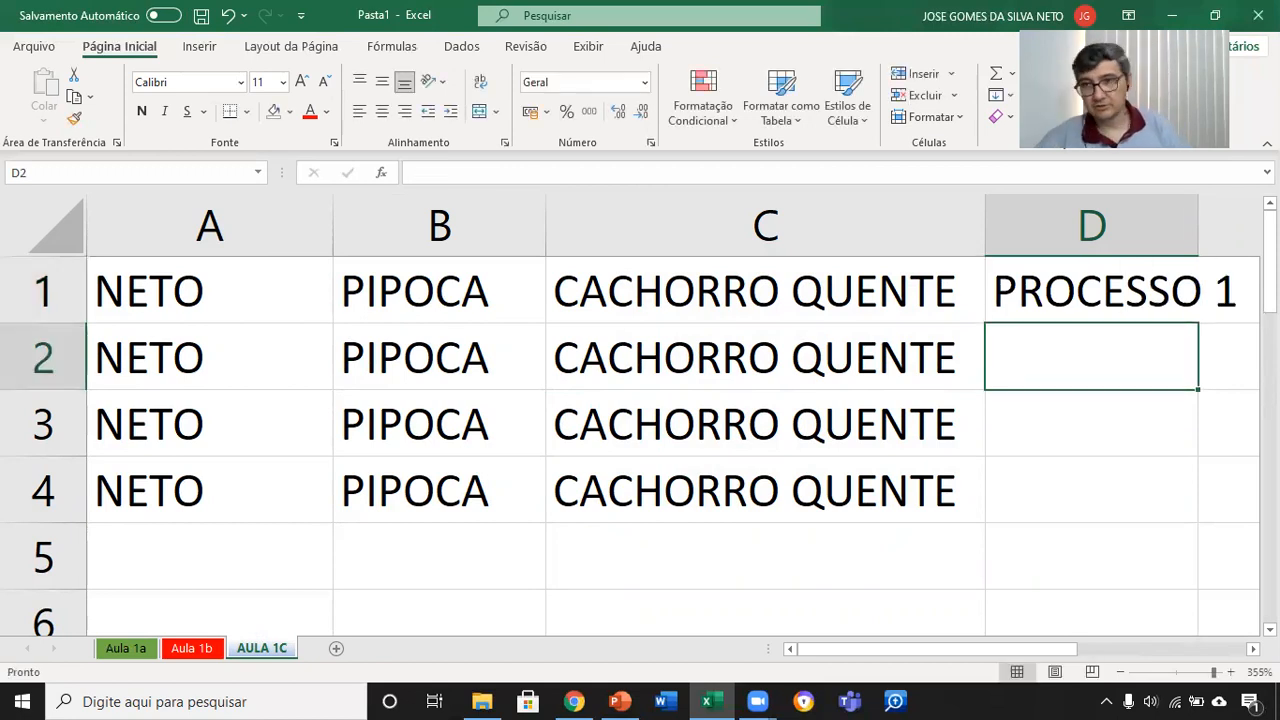
pyautogui.hscroll(3, 763, 369)
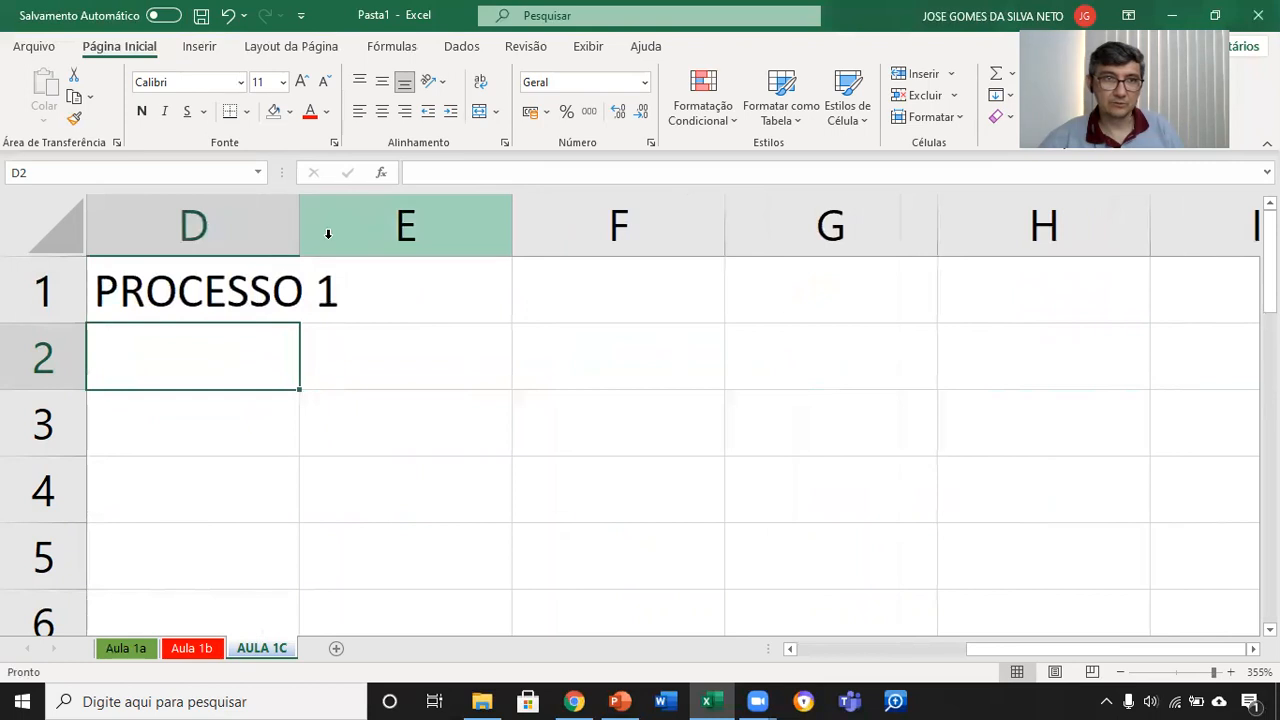
pyautogui.doubleClick(301, 217)
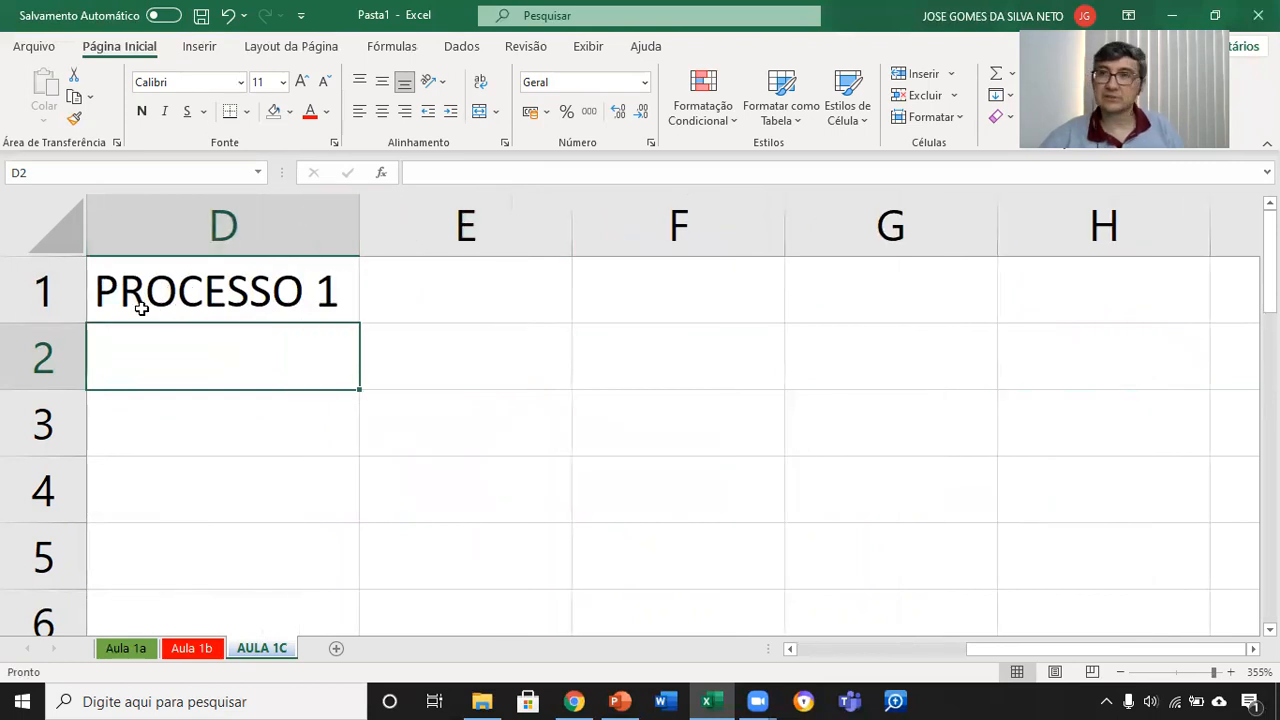
# Step: Fill the numbered series from PROCESSO 1 in D1 down to PROCESSO 8 in D8
pyautogui.click(335, 293)
pyautogui.moveTo(360, 324); pyautogui.dragTo(362, 520)
pyautogui.scroll(-5, 631, 420)
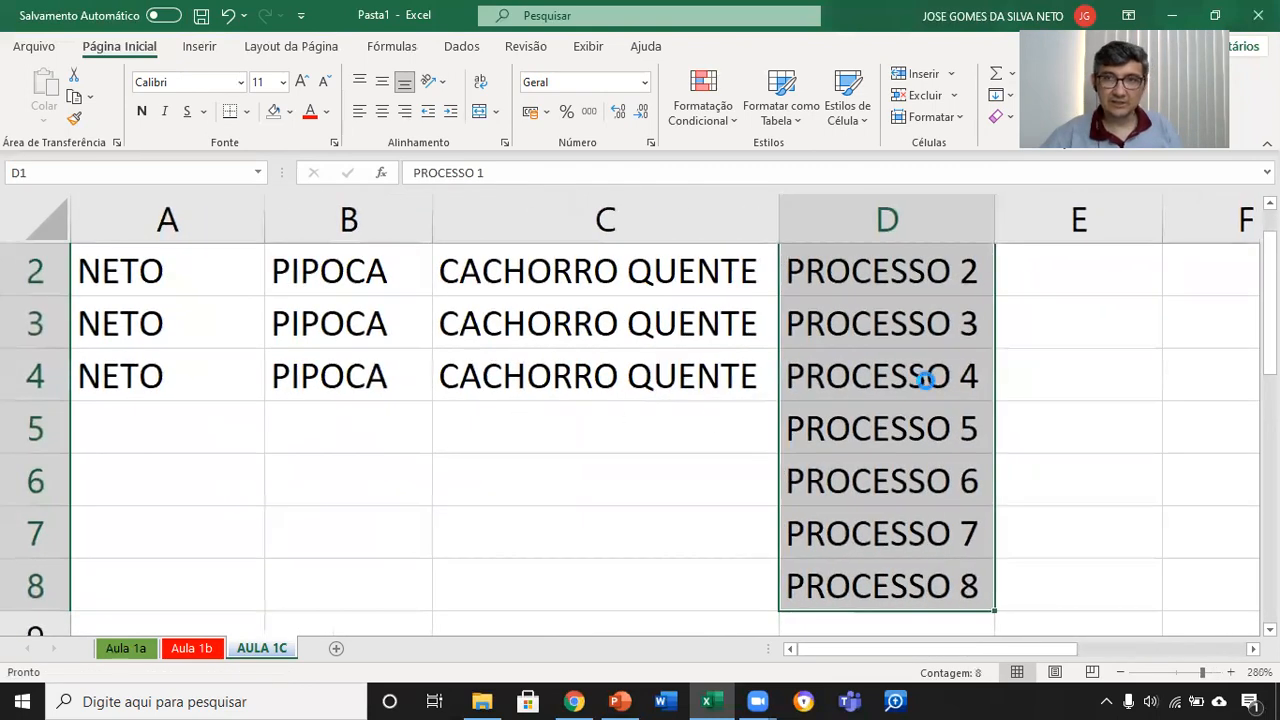
pyautogui.scroll(-2, 923, 400)
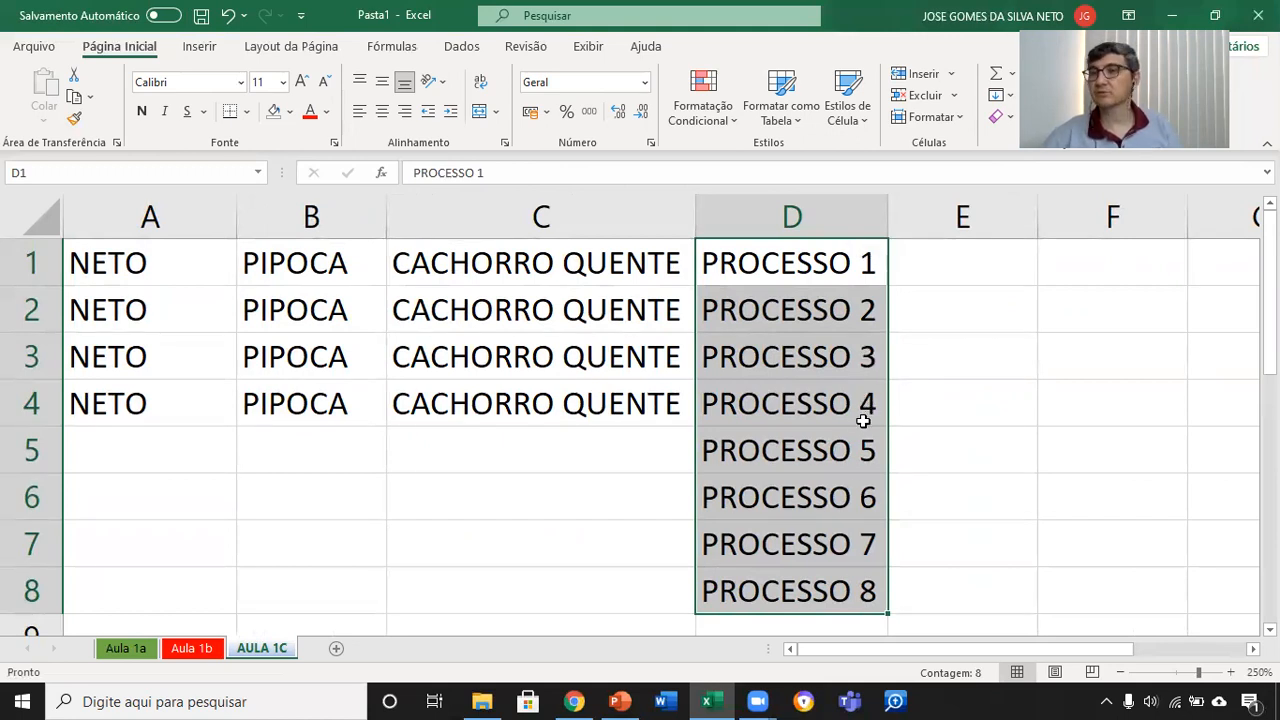
# Step: Enter the presenter's surname followed by 1 in cell E1 and fill the numbered series down through E8
pyautogui.click(973, 271)
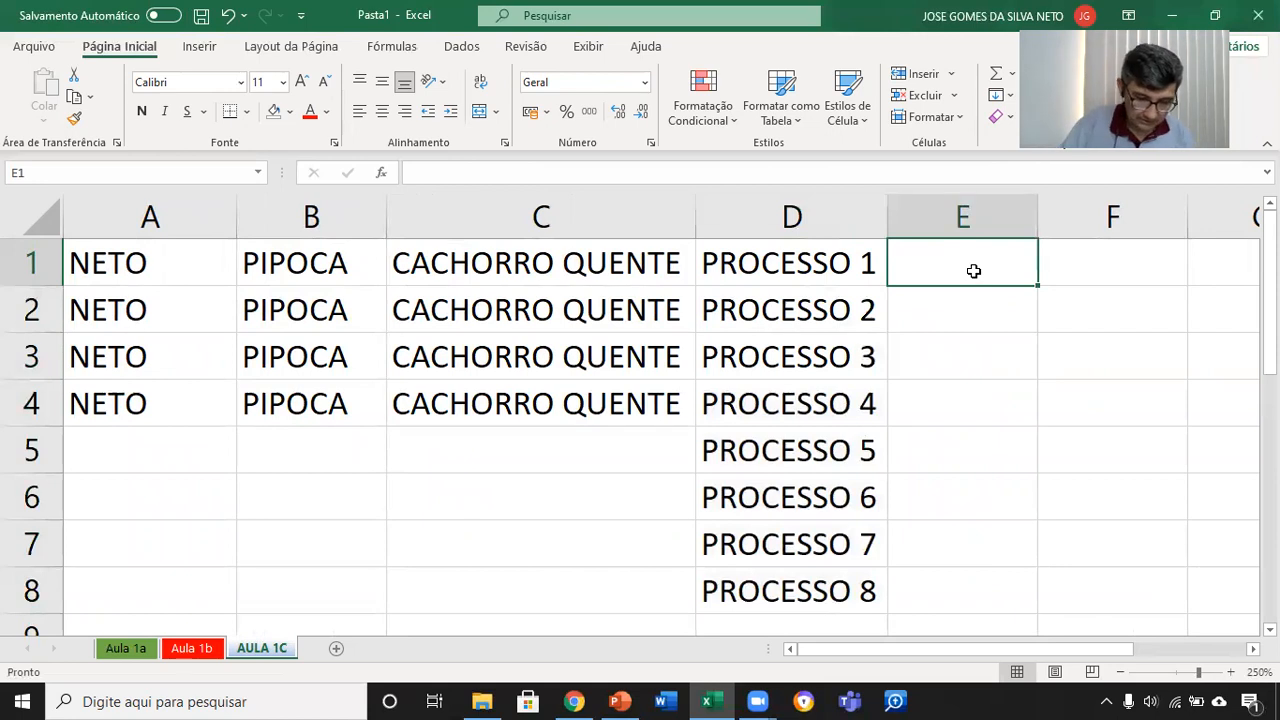
pyautogui.write('NETO 1')
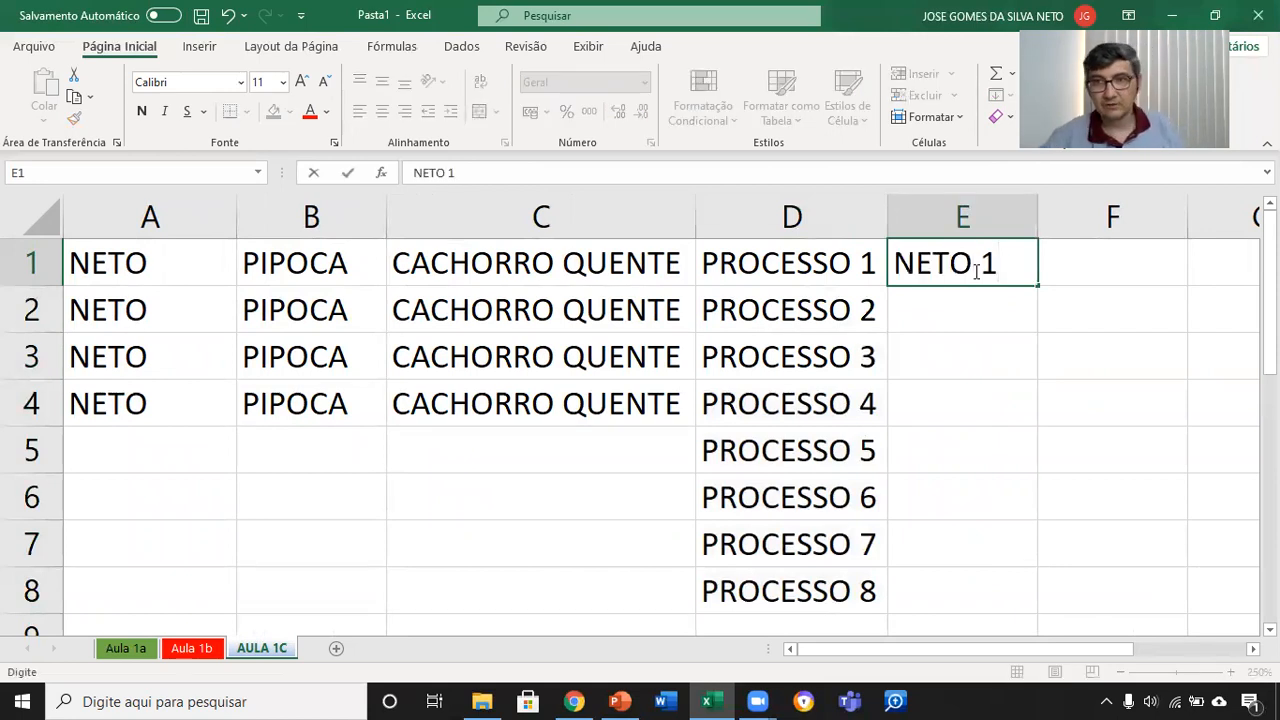
pyautogui.press('Return')
pyautogui.click(975, 268)
pyautogui.moveTo(1034, 284); pyautogui.dragTo(1063, 615)
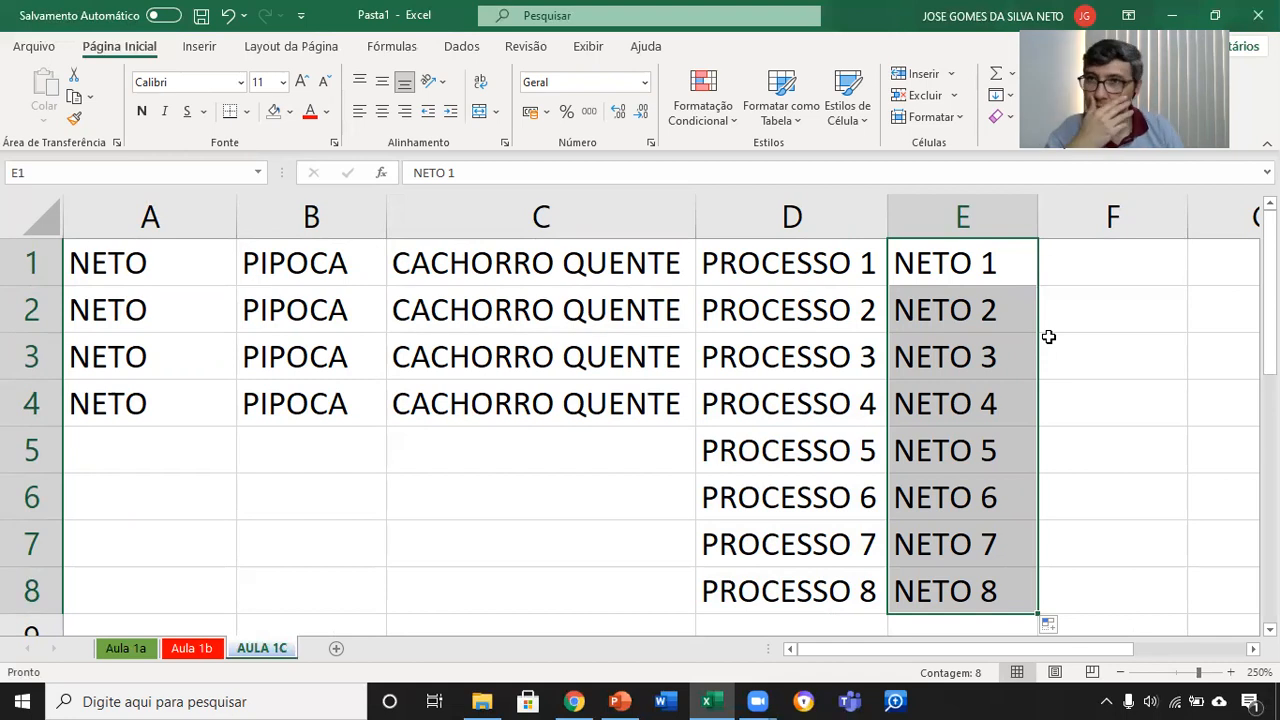
# Step: Enter JANEIRO in cell F1
pyautogui.click(1252, 649)
pyautogui.hscroll(2, 737, 606)
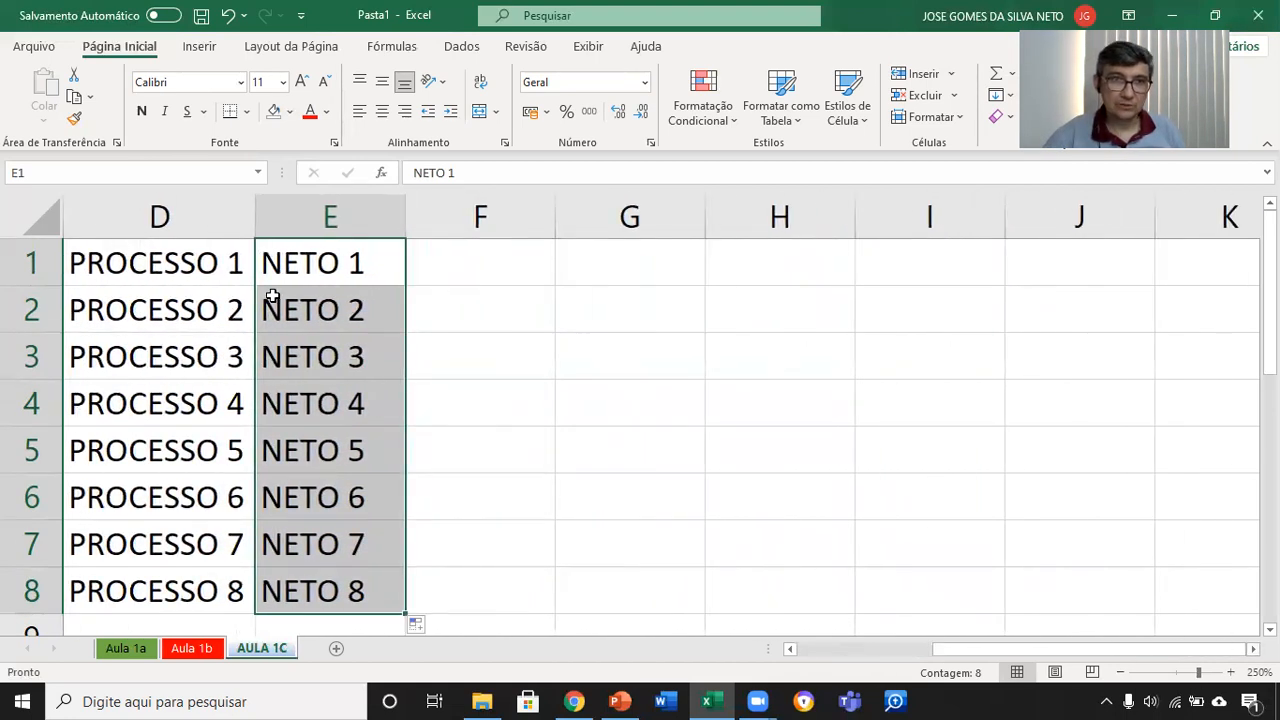
pyautogui.click(516, 269)
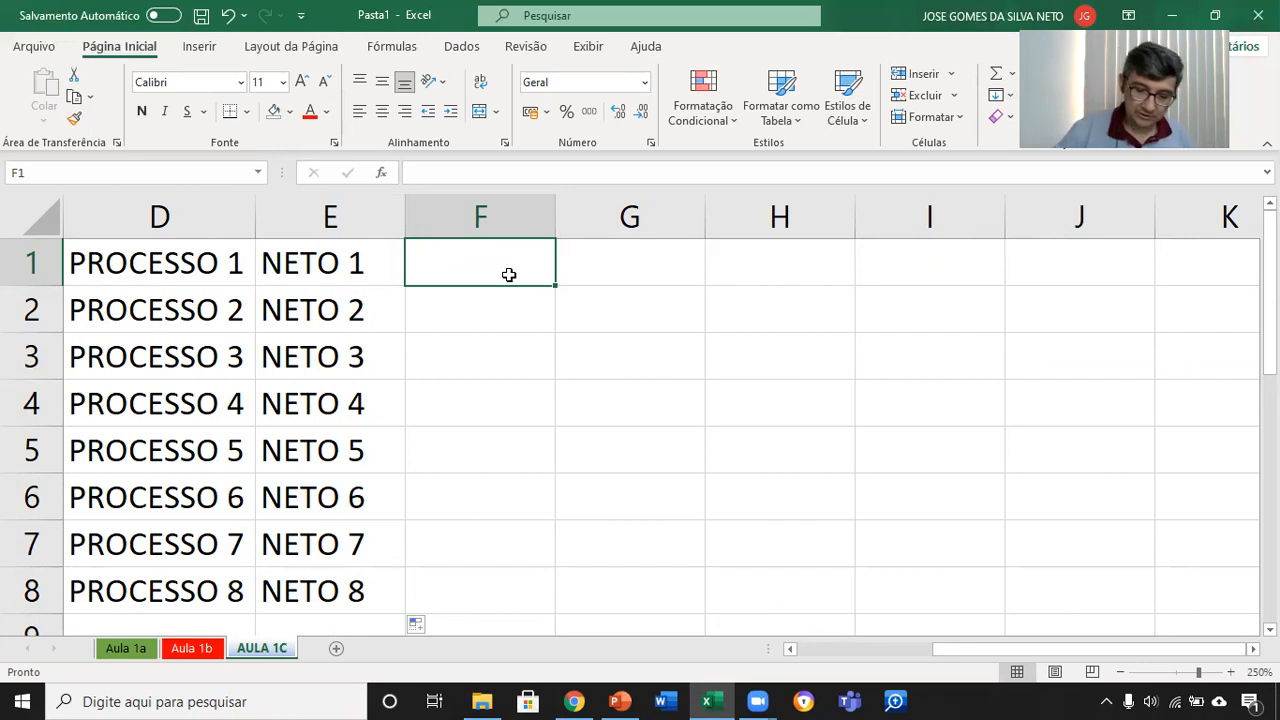
pyautogui.write('JANEIRO')
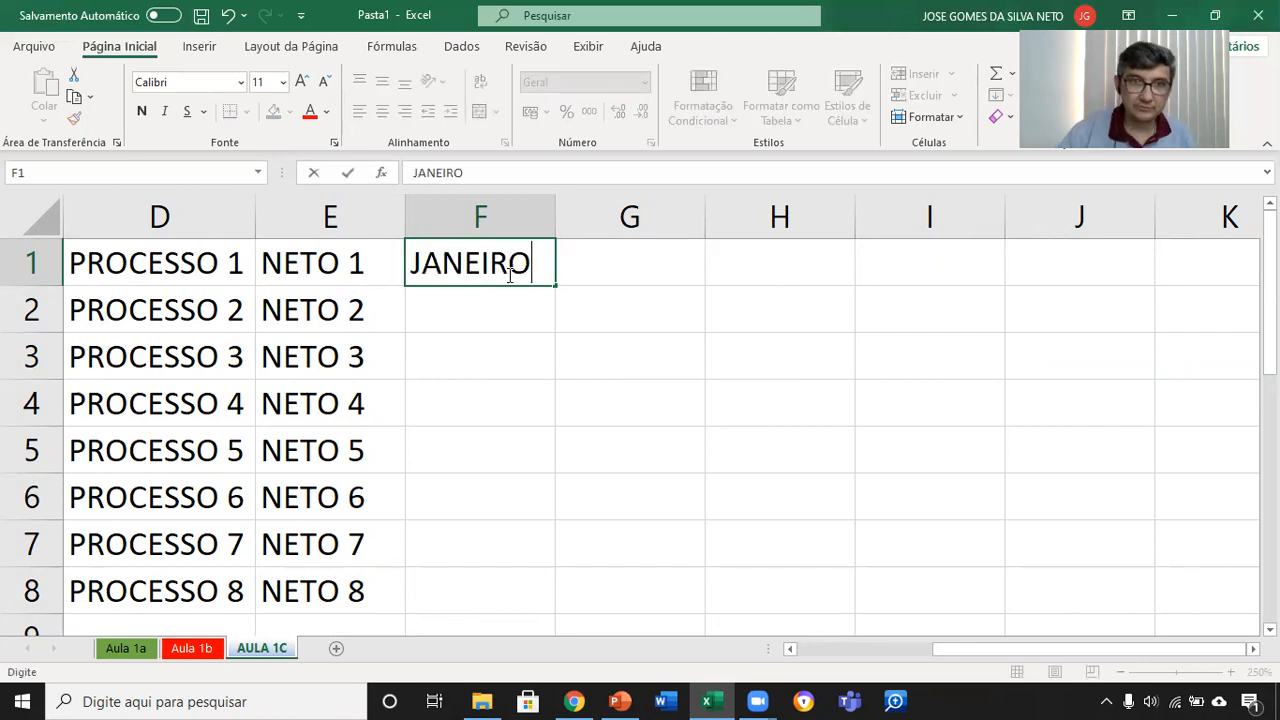
pyautogui.press('Return')
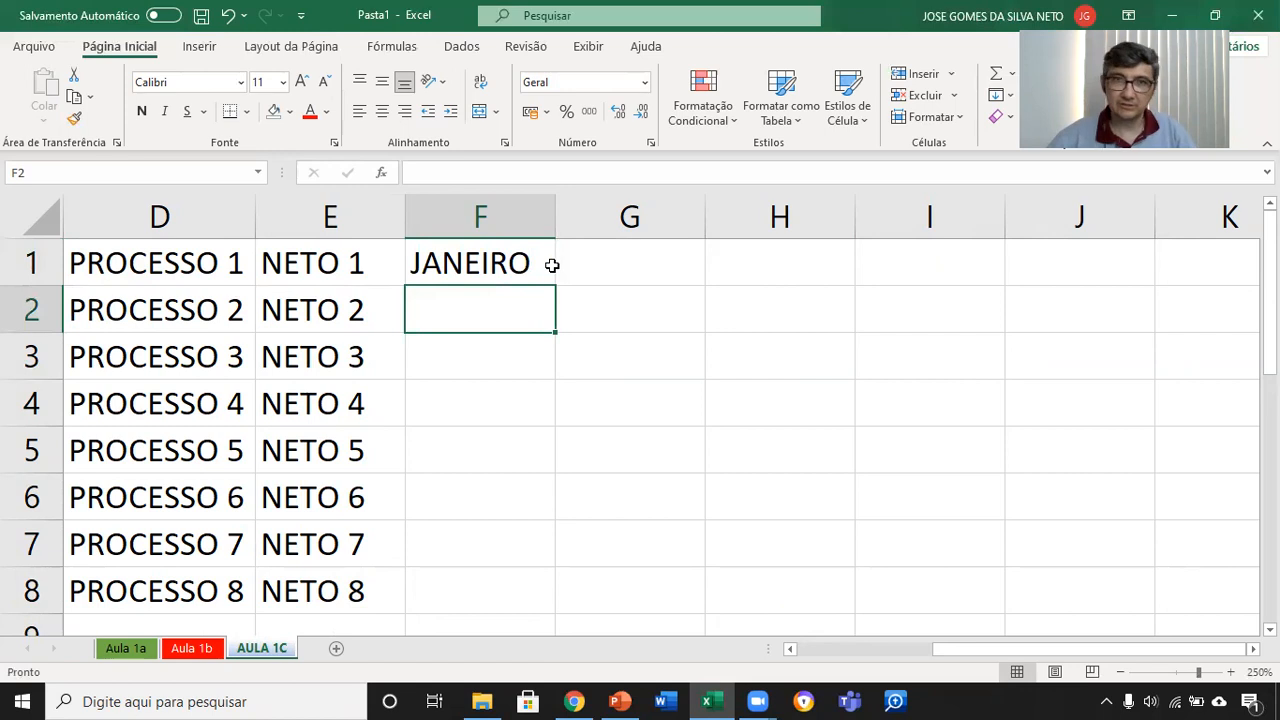
# Step: Fill the month series from F1 down through F16 and autofit column F to the month names
pyautogui.click(529, 261)
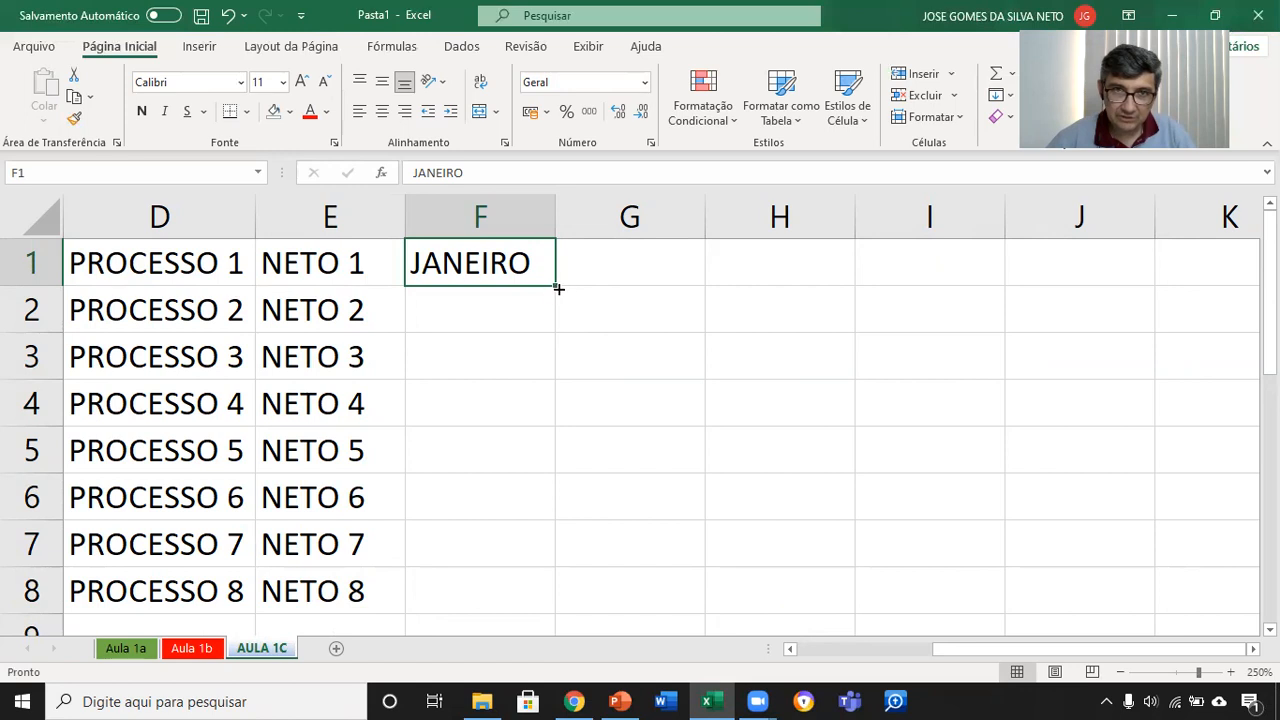
pyautogui.moveTo(555, 285); pyautogui.dragTo(550, 600)
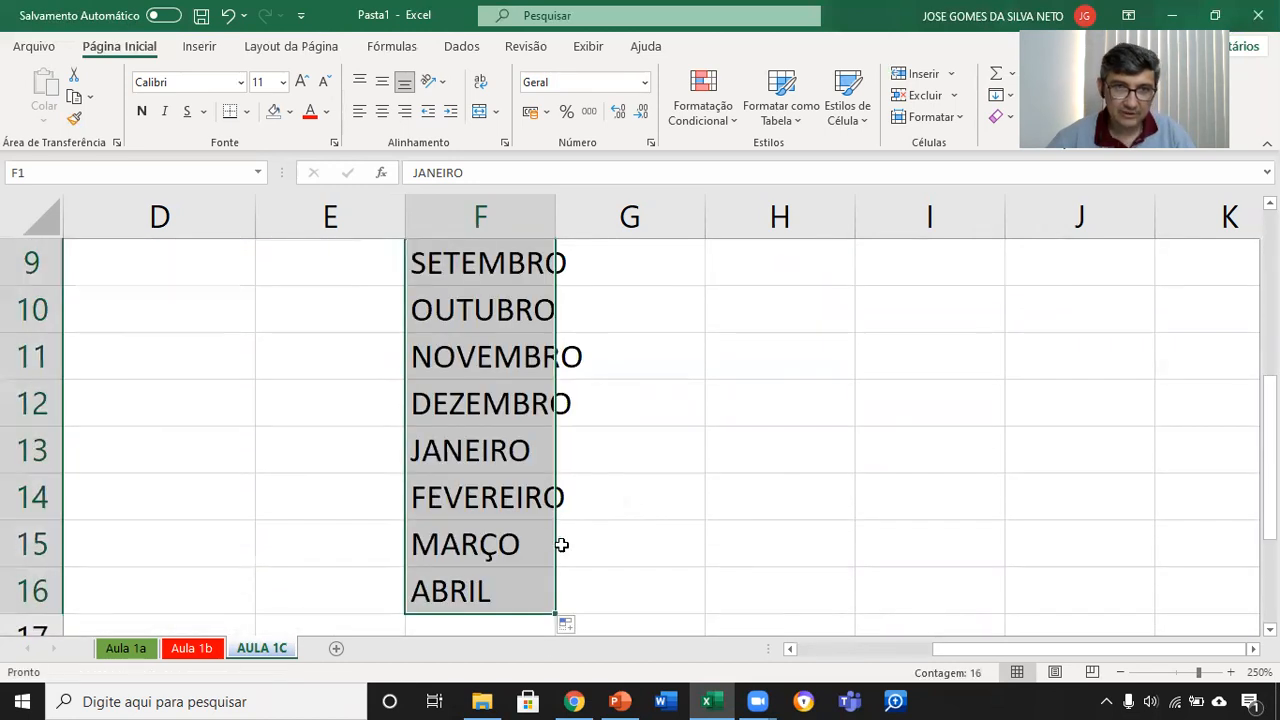
pyautogui.doubleClick(556, 215)
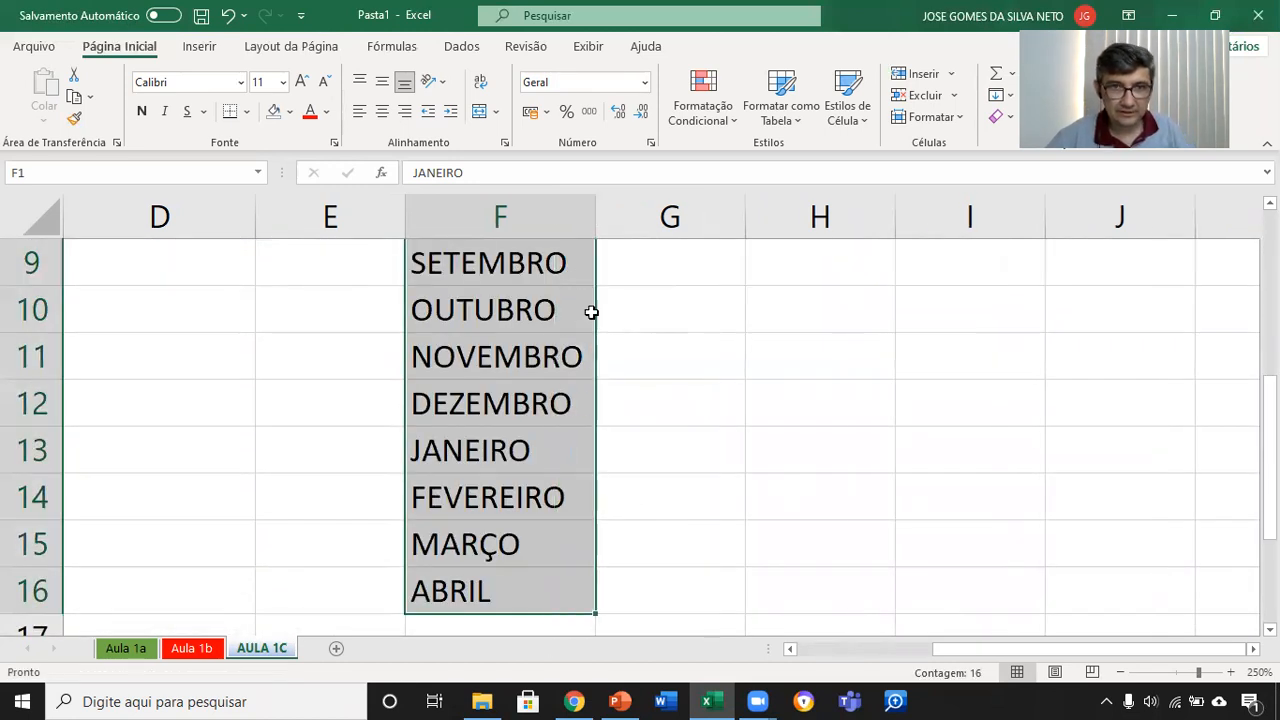
pyautogui.scroll(3, 591, 315)
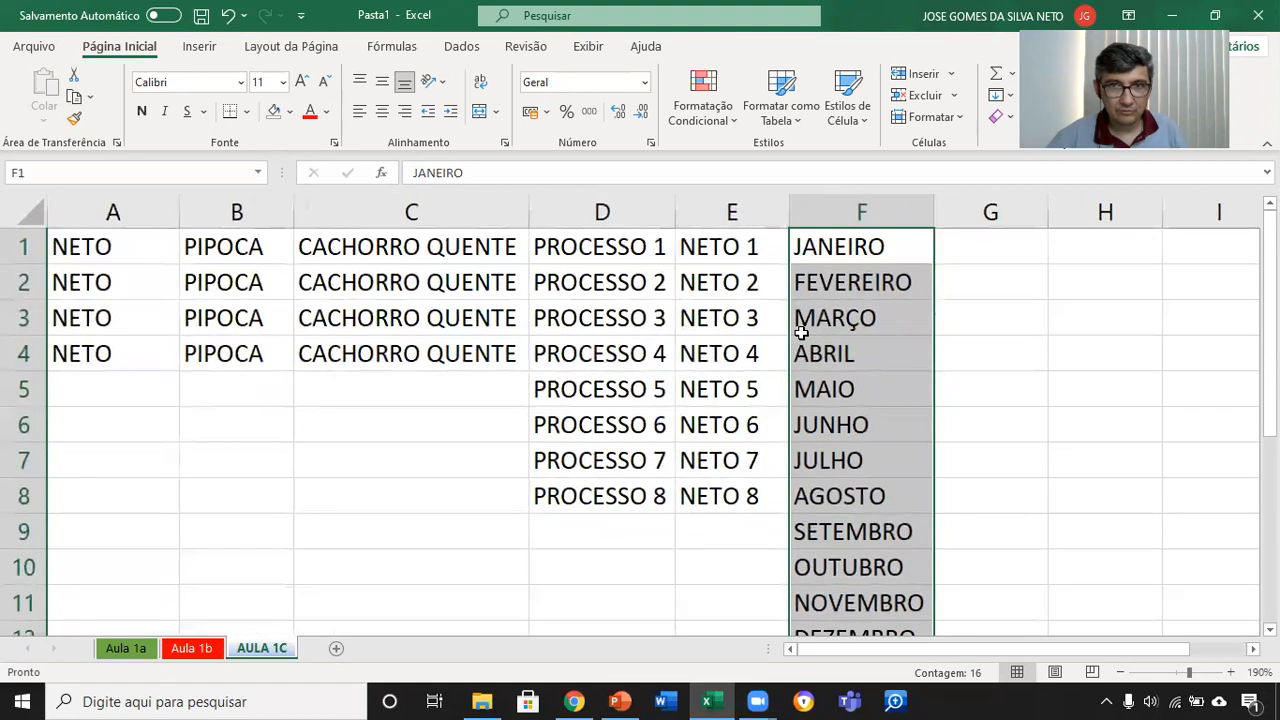
# Step: Examine the order of the filled months in column F cell by cell and check how the series continues after December
pyautogui.click(886, 246)
pyautogui.click(876, 284)
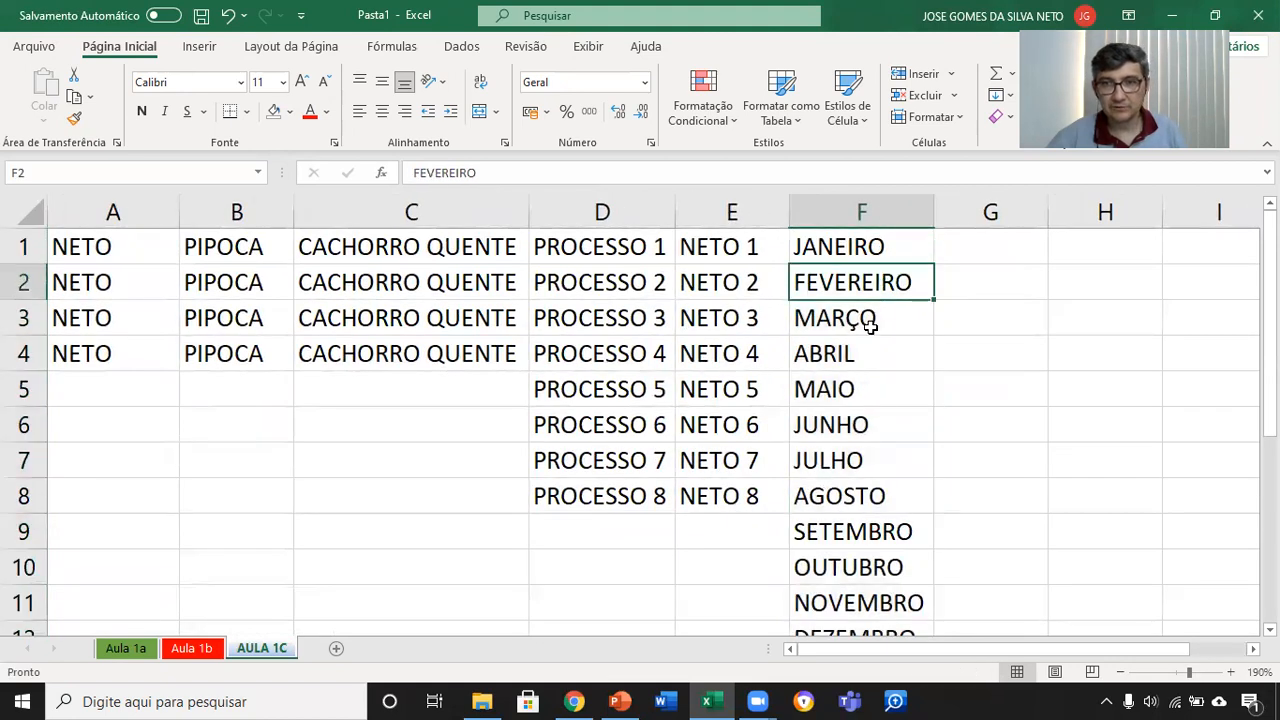
pyautogui.click(857, 323)
pyautogui.click(851, 362)
pyautogui.click(860, 390)
pyautogui.click(860, 424)
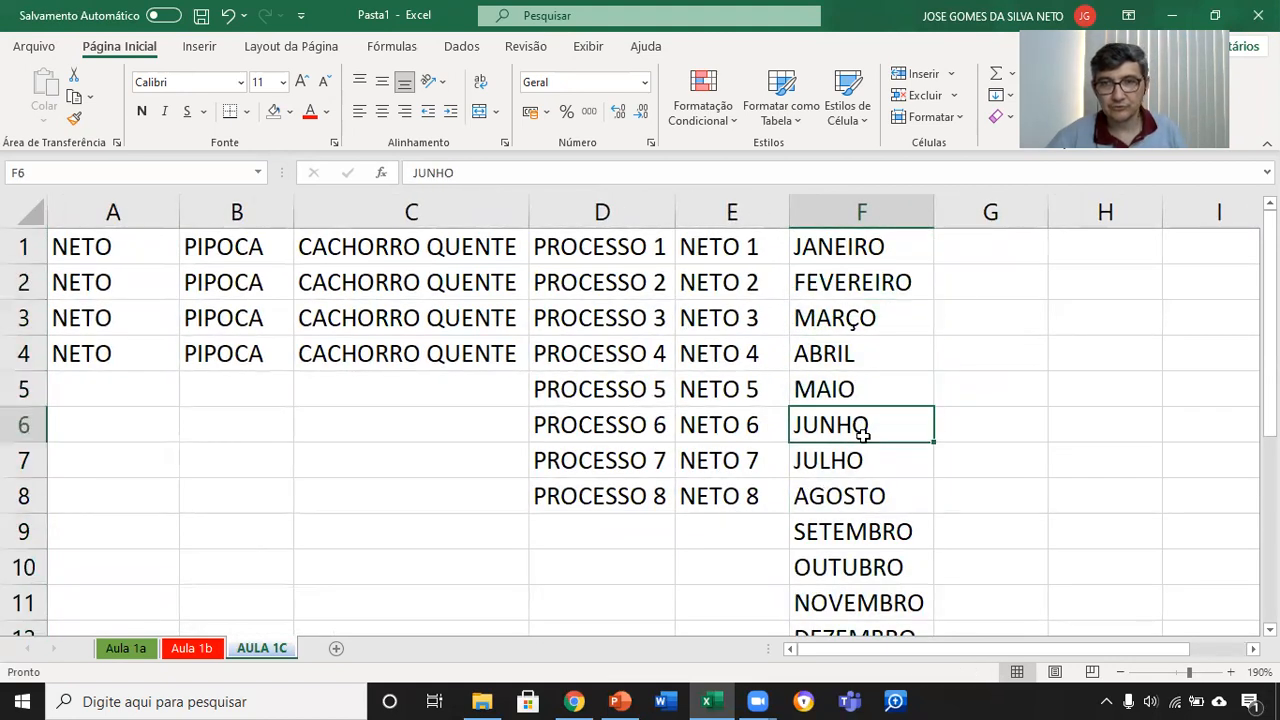
pyautogui.click(866, 455)
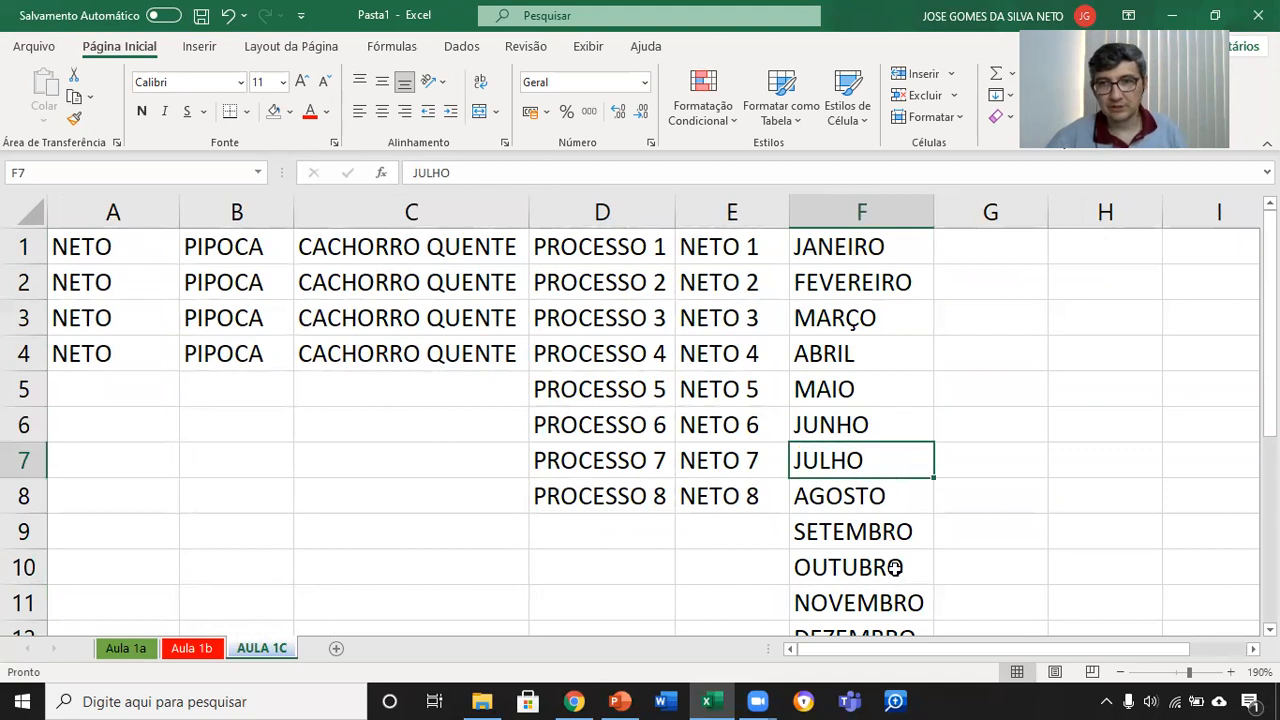
pyautogui.scroll(-1, 894, 570)
pyautogui.scroll(-3, 891, 583)
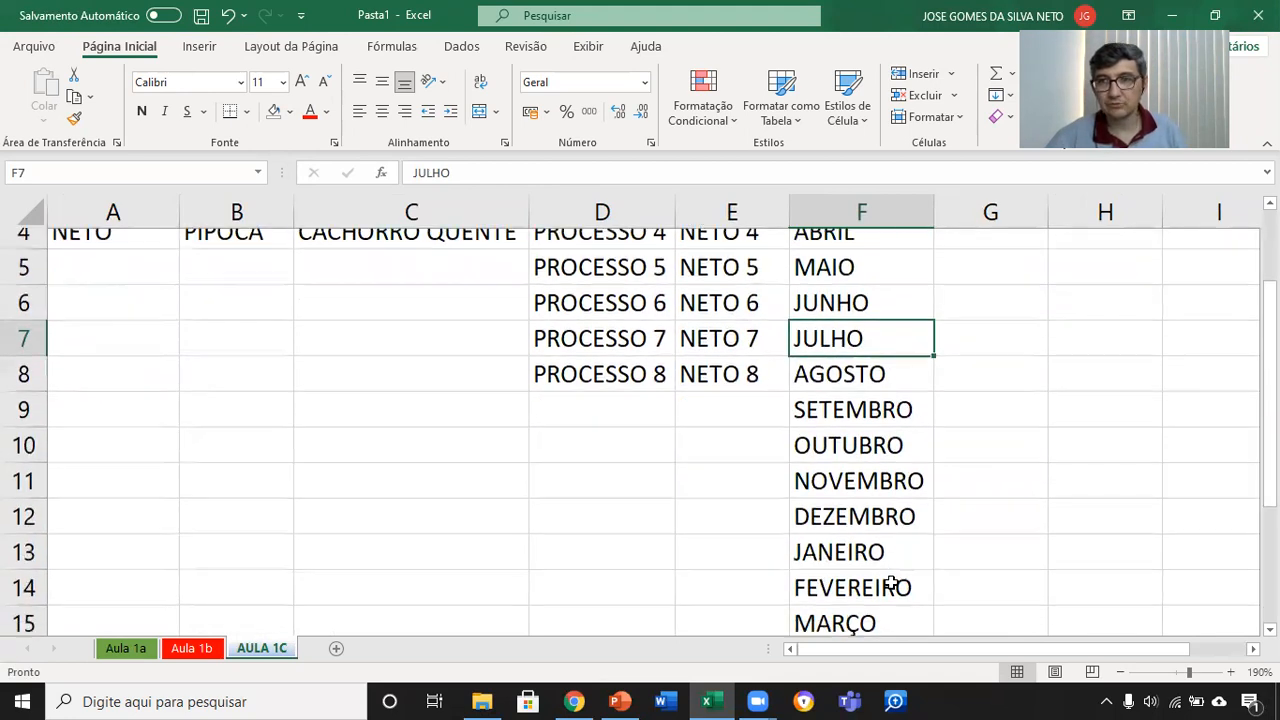
pyautogui.scroll(2, 891, 578)
pyautogui.scroll(2, 891, 578)
pyautogui.scroll(-1, 886, 566)
pyautogui.scroll(1, 894, 566)
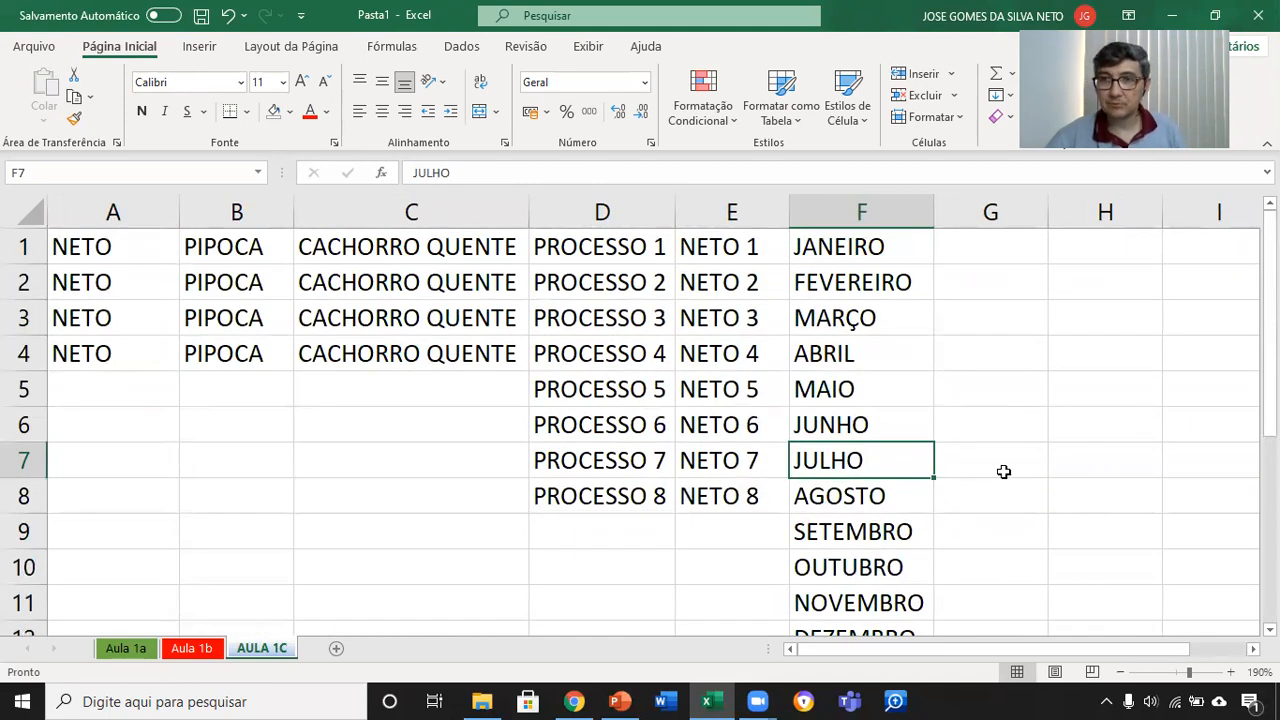
# Step: Enter MAIO in cell G1
pyautogui.click(999, 245)
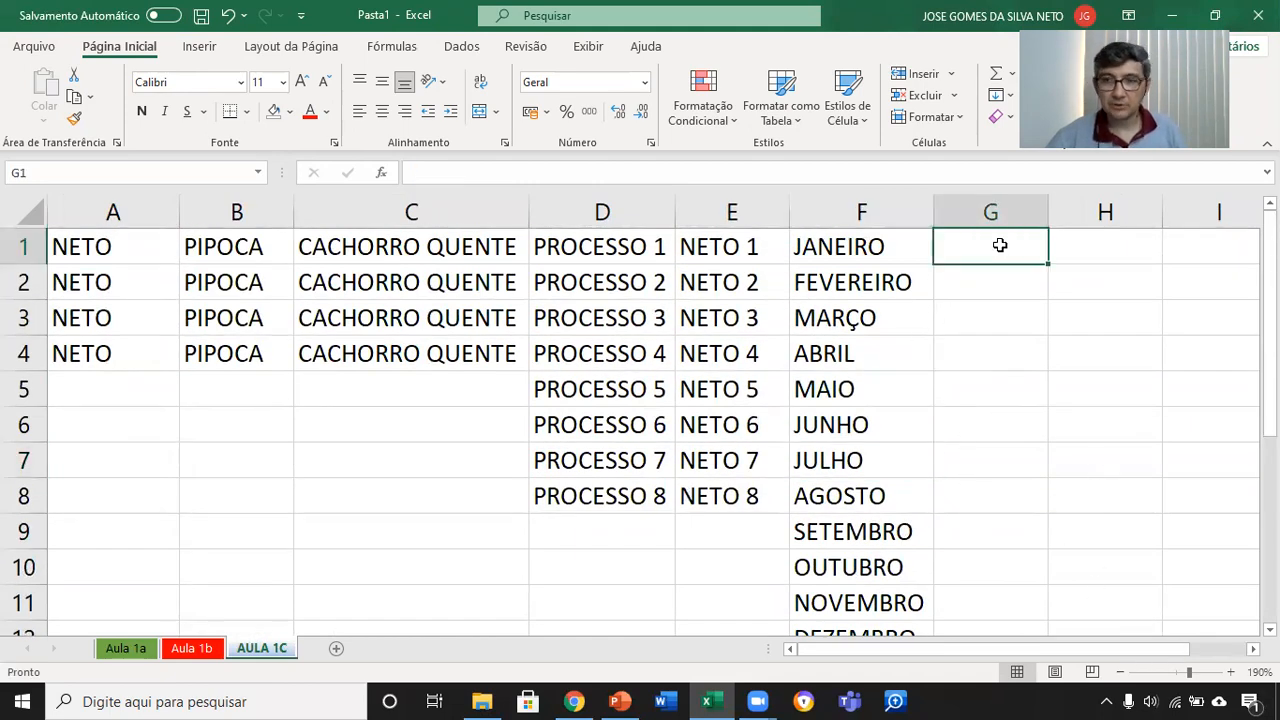
pyautogui.write('MAIO')
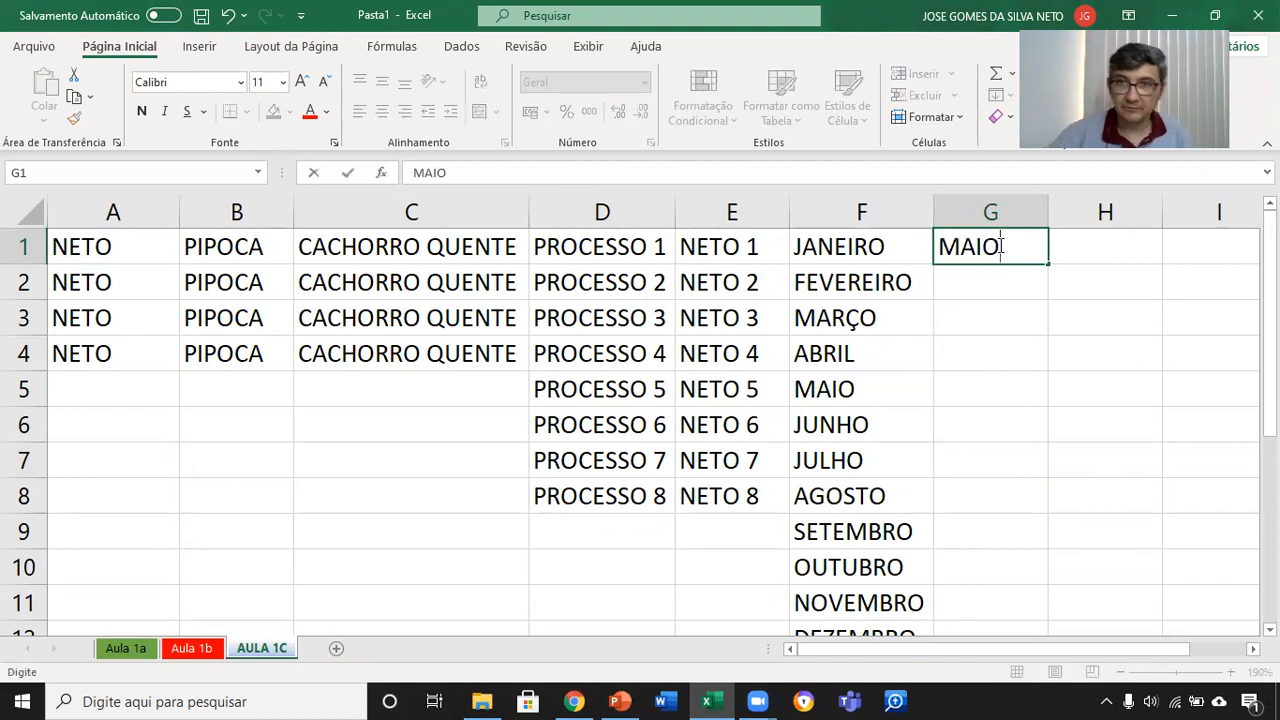
pyautogui.press('Return')
# Step: Fill the month series from G1 down through G10 and autofit column G
pyautogui.click(1000, 245)
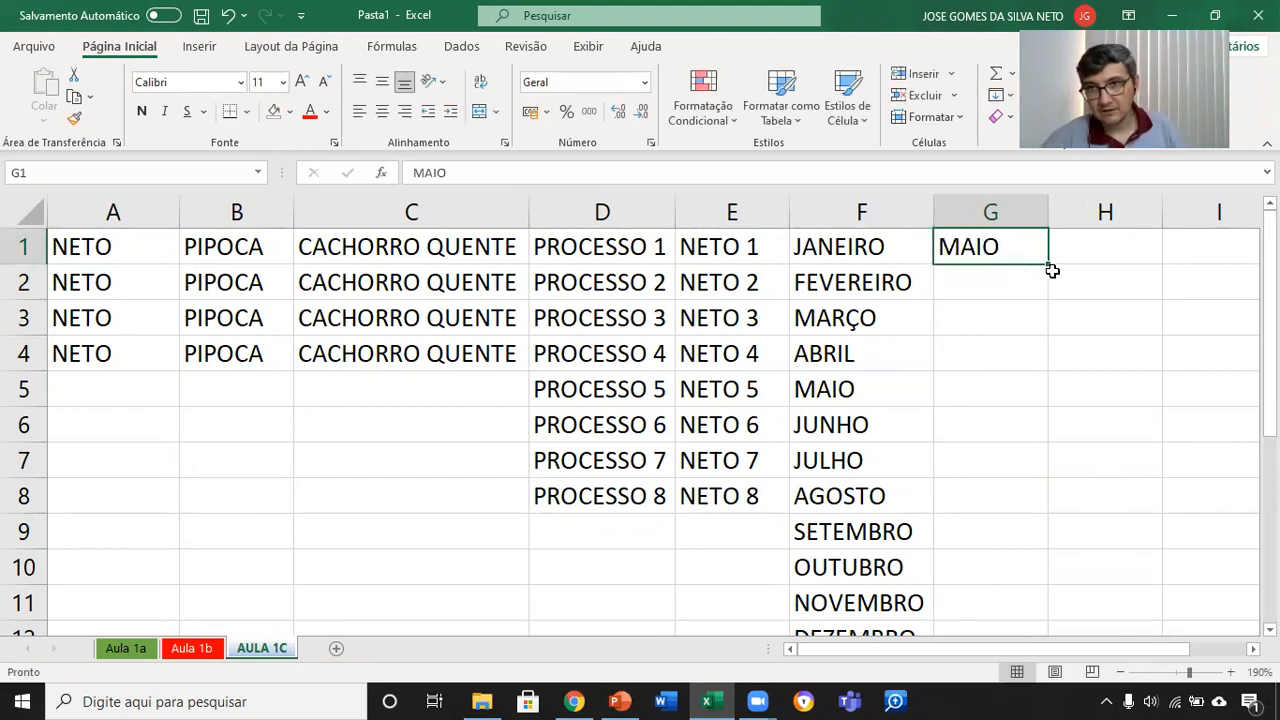
pyautogui.moveTo(1047, 263); pyautogui.dragTo(1054, 598)
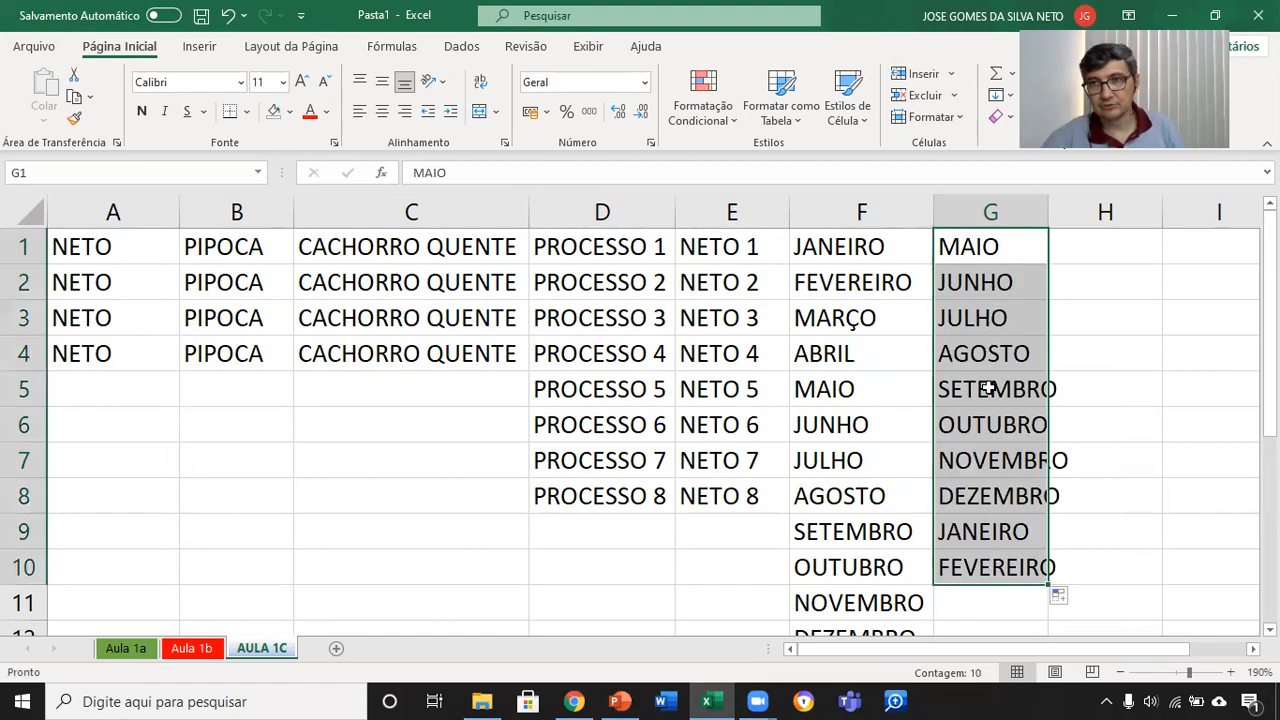
pyautogui.doubleClick(1048, 203)
pyautogui.hscroll(5, 1094, 600)
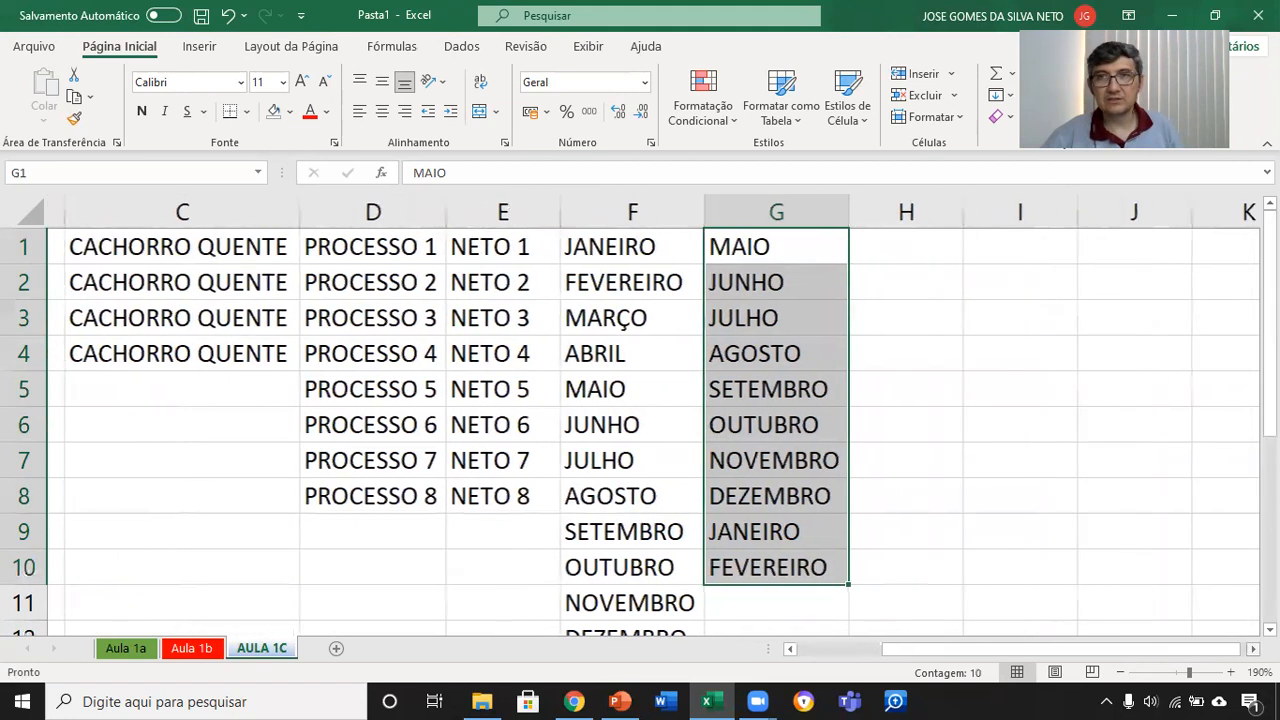
pyautogui.click(500, 234)
pyautogui.click(507, 252)
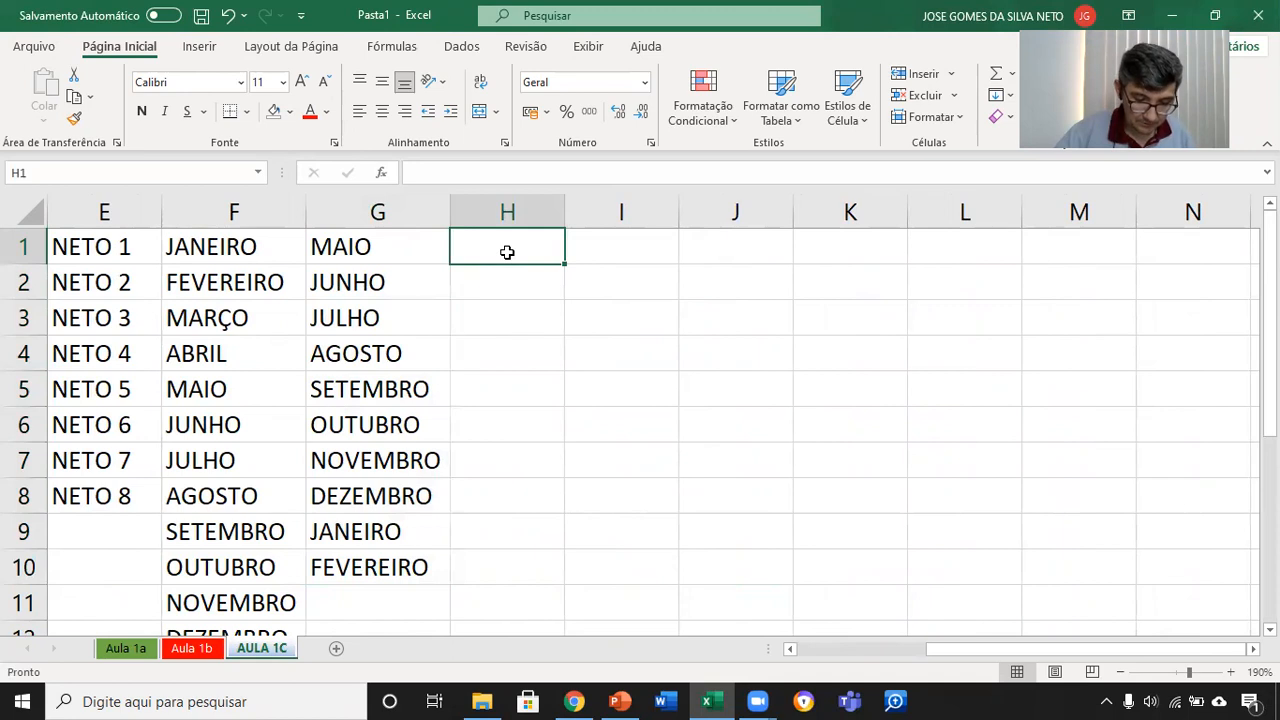
pyautogui.write('SÁBADO')
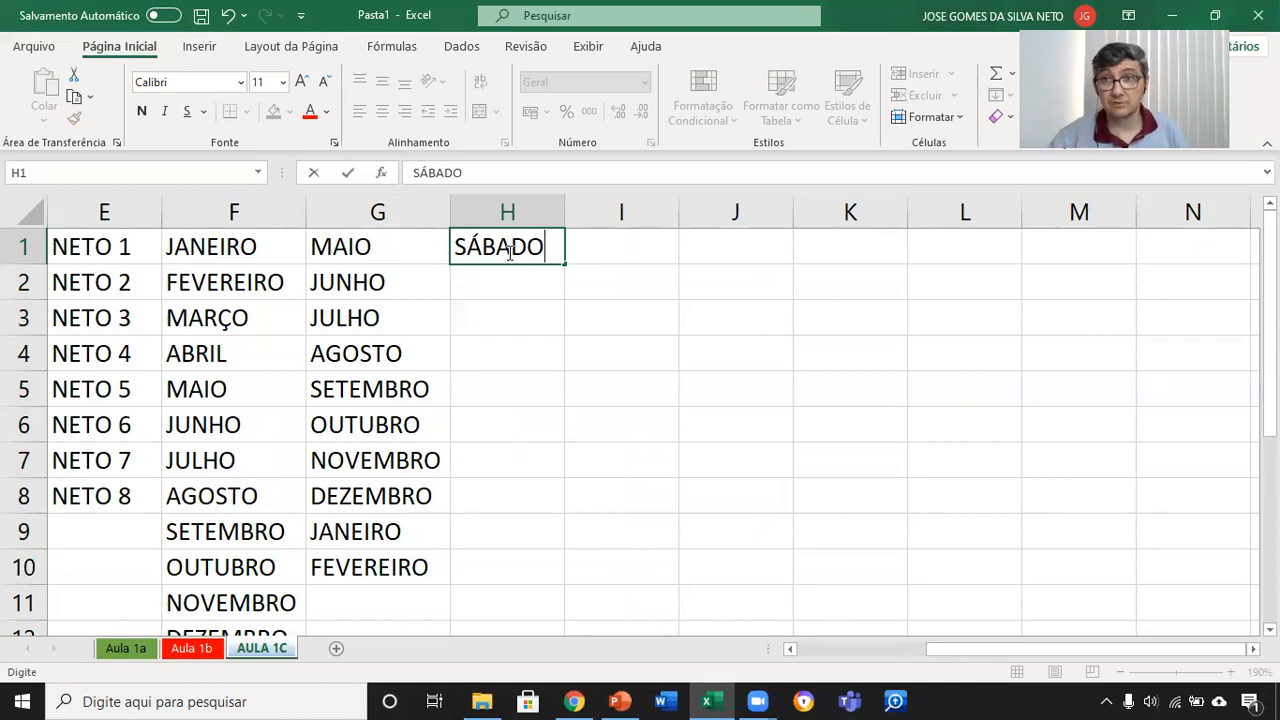
pyautogui.press('BackSpace')
pyautogui.press('BackSpace')
pyautogui.press('BackSpace')
pyautogui.press('BackSpace')
pyautogui.press('BackSpace')
pyautogui.press('BackSpace')
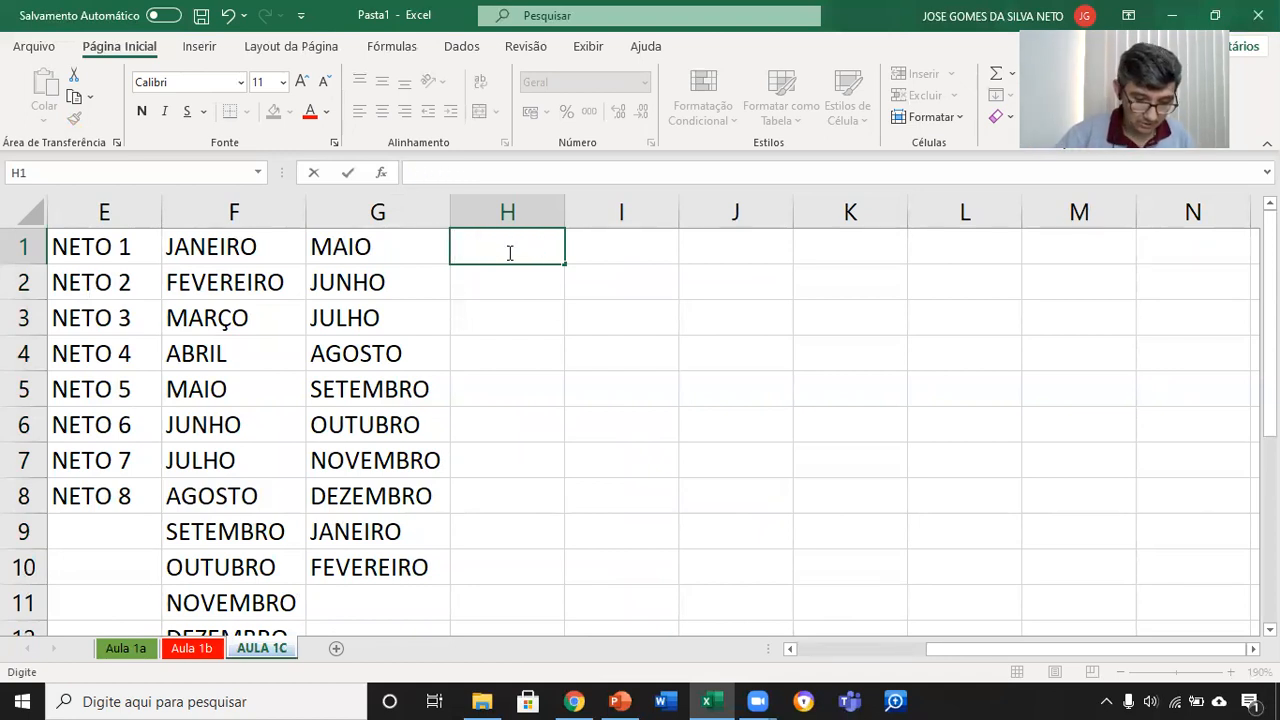
# Step: Enter DOMINGO in cell H1 and widen column H slightly to fit the word
pyautogui.write('DOMINGO')
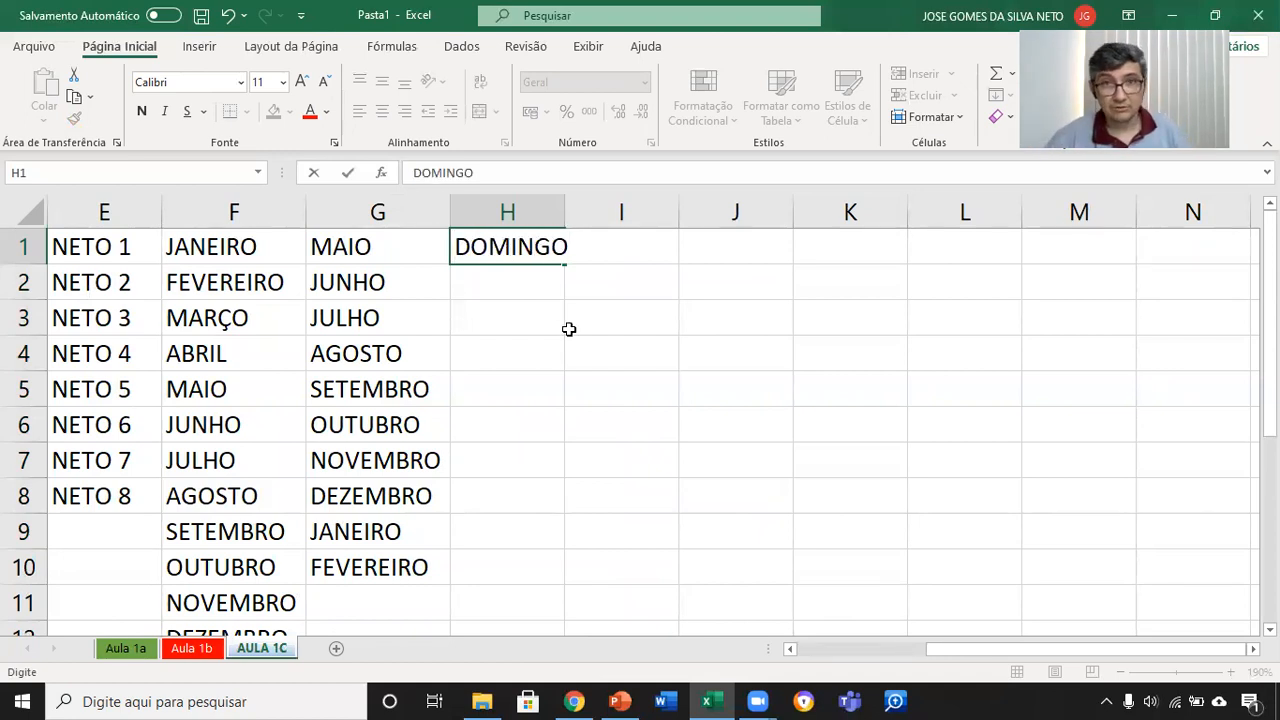
pyautogui.press('Return')
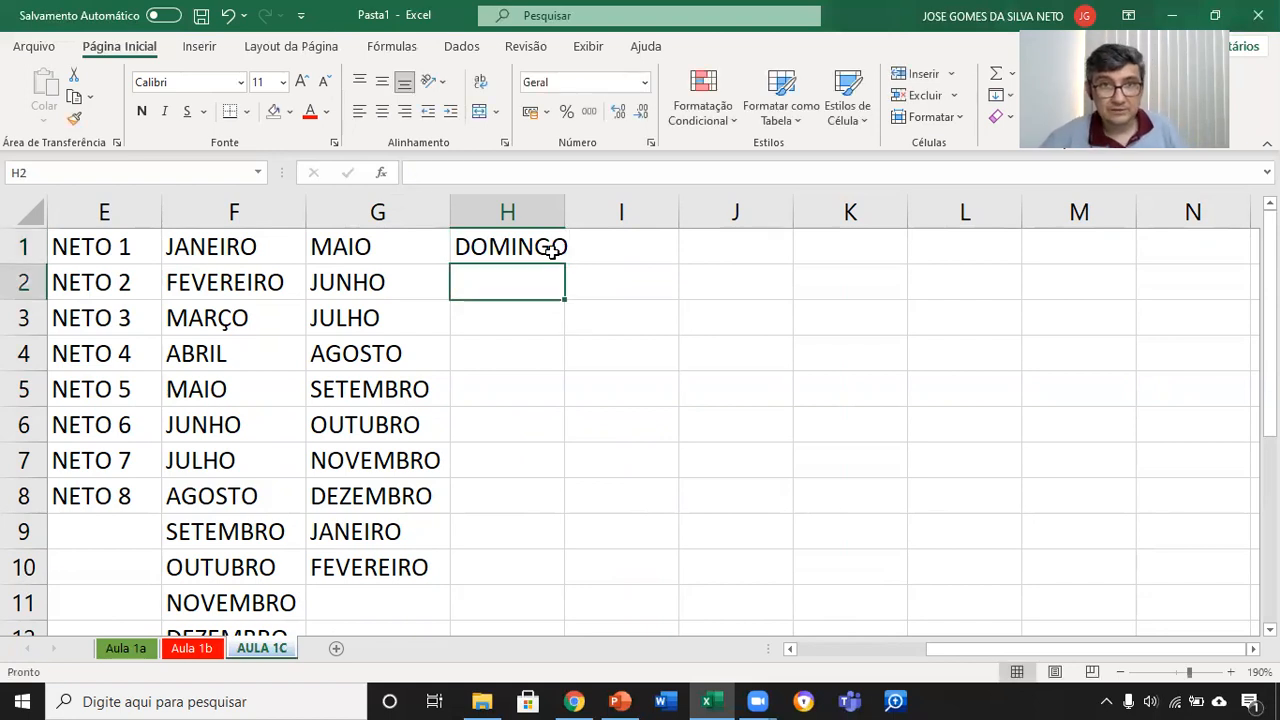
pyautogui.click(552, 250)
pyautogui.moveTo(565, 212); pyautogui.dragTo(577, 212)
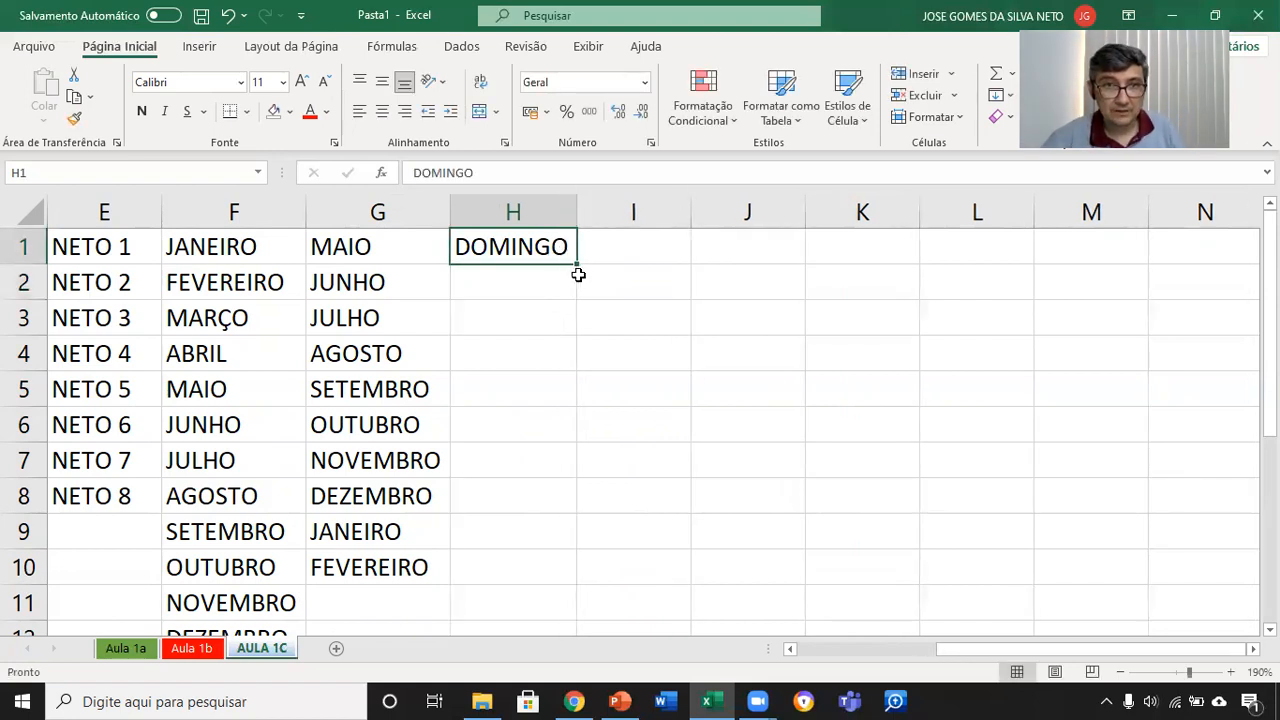
# Step: Fill the day-of-week series from H1 down through H10 and autofit column H
pyautogui.moveTo(579, 264); pyautogui.dragTo(607, 580)
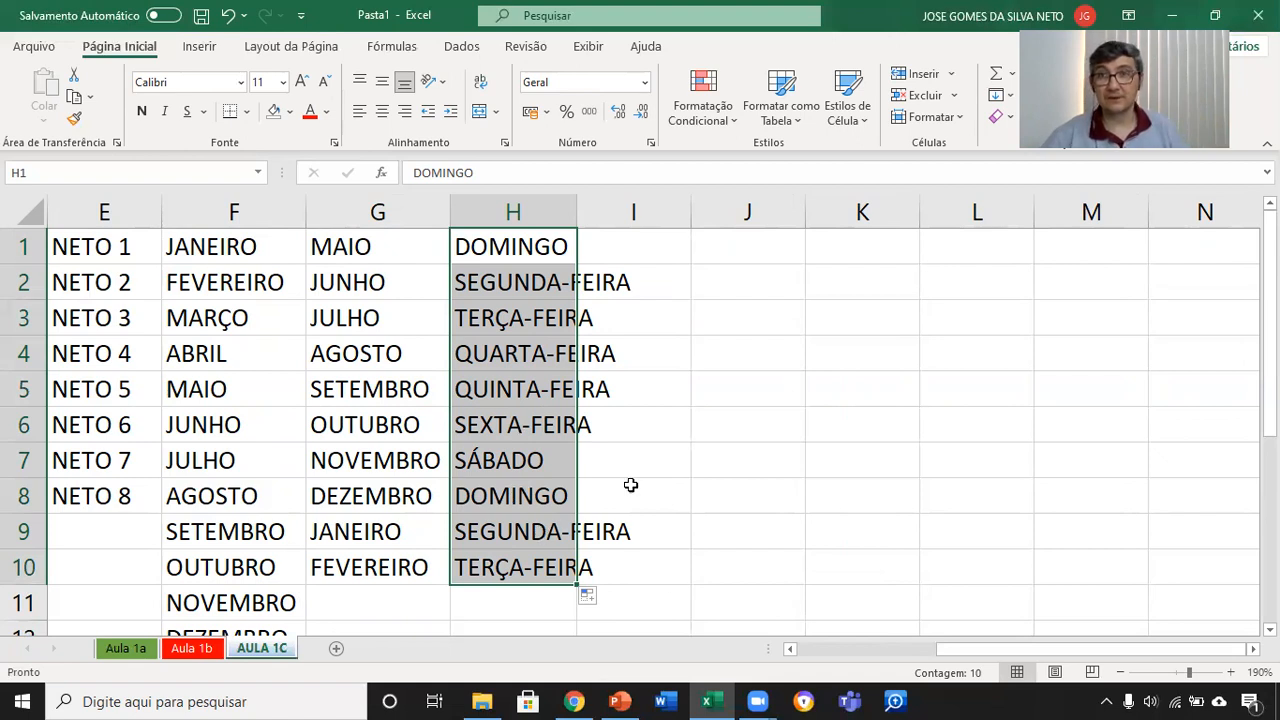
pyautogui.doubleClick(576, 211)
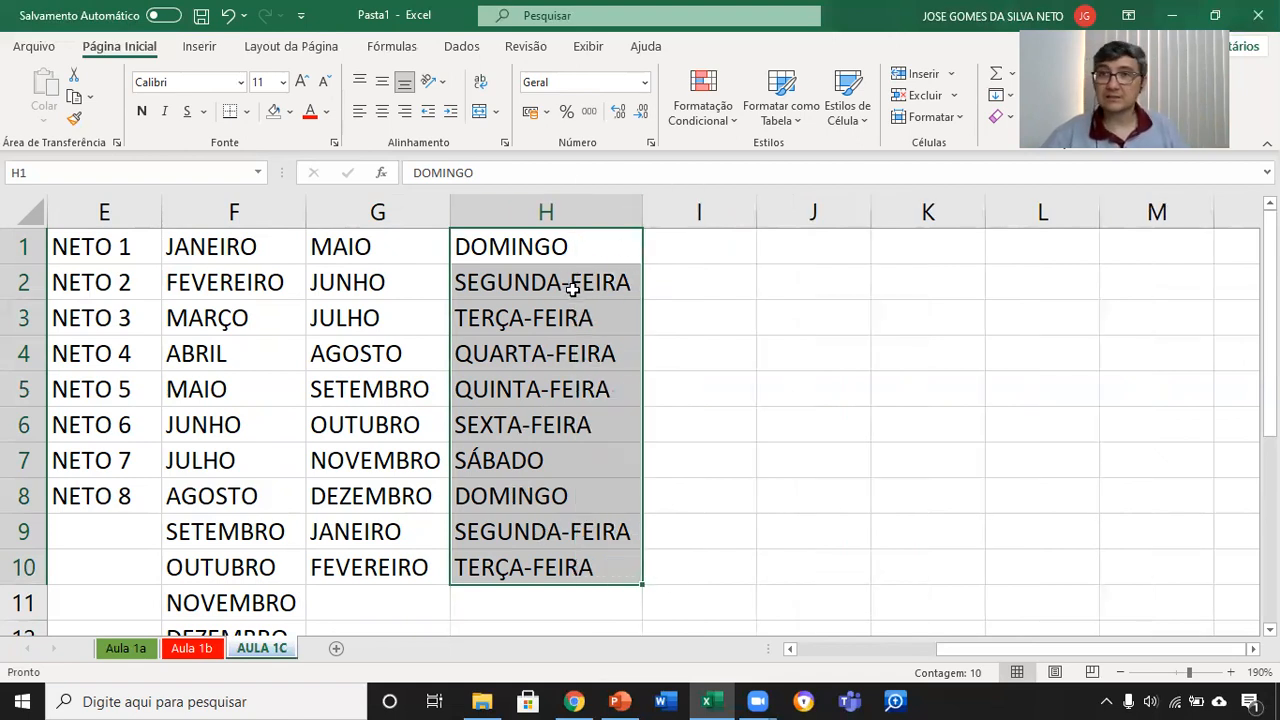
# Step: Enter QUARTA-FEIRA in cell I1 and widen column I to fit the text
pyautogui.click(727, 248)
pyautogui.write('QUARTA')
pyautogui.press('Return')
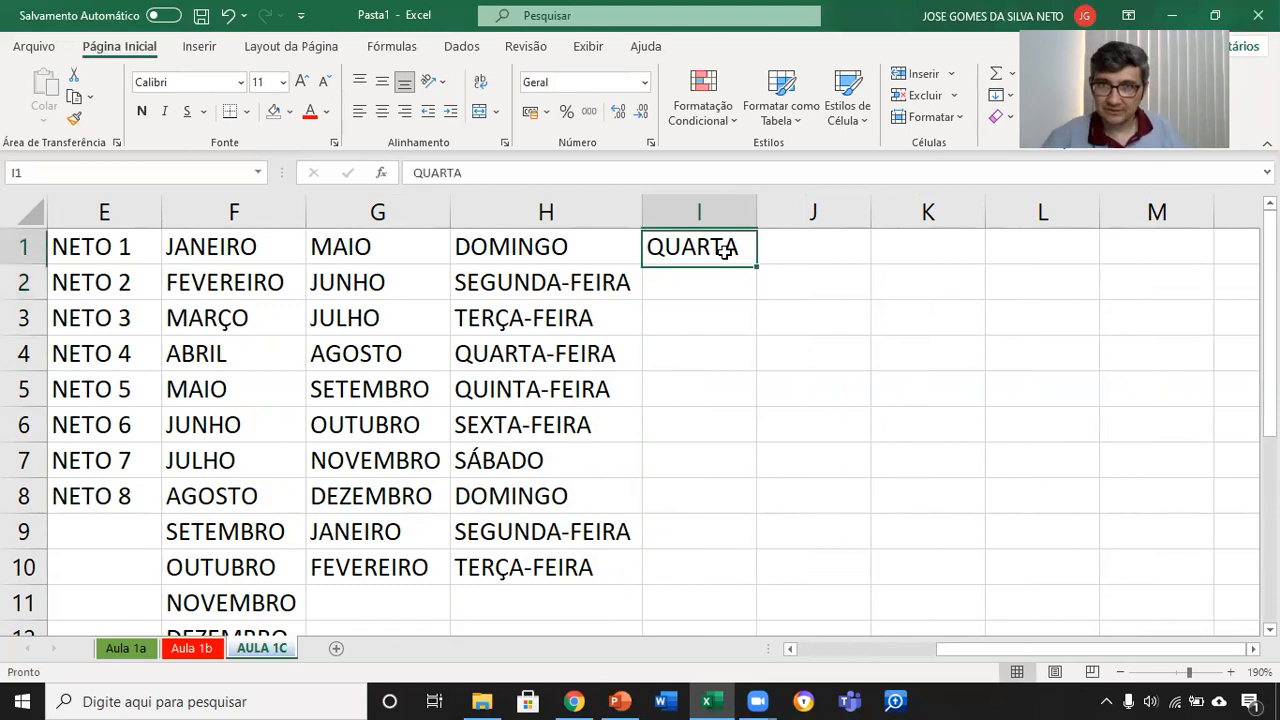
pyautogui.doubleClick(715, 247)
pyautogui.press('End')
pyautogui.write('-FEIRA')
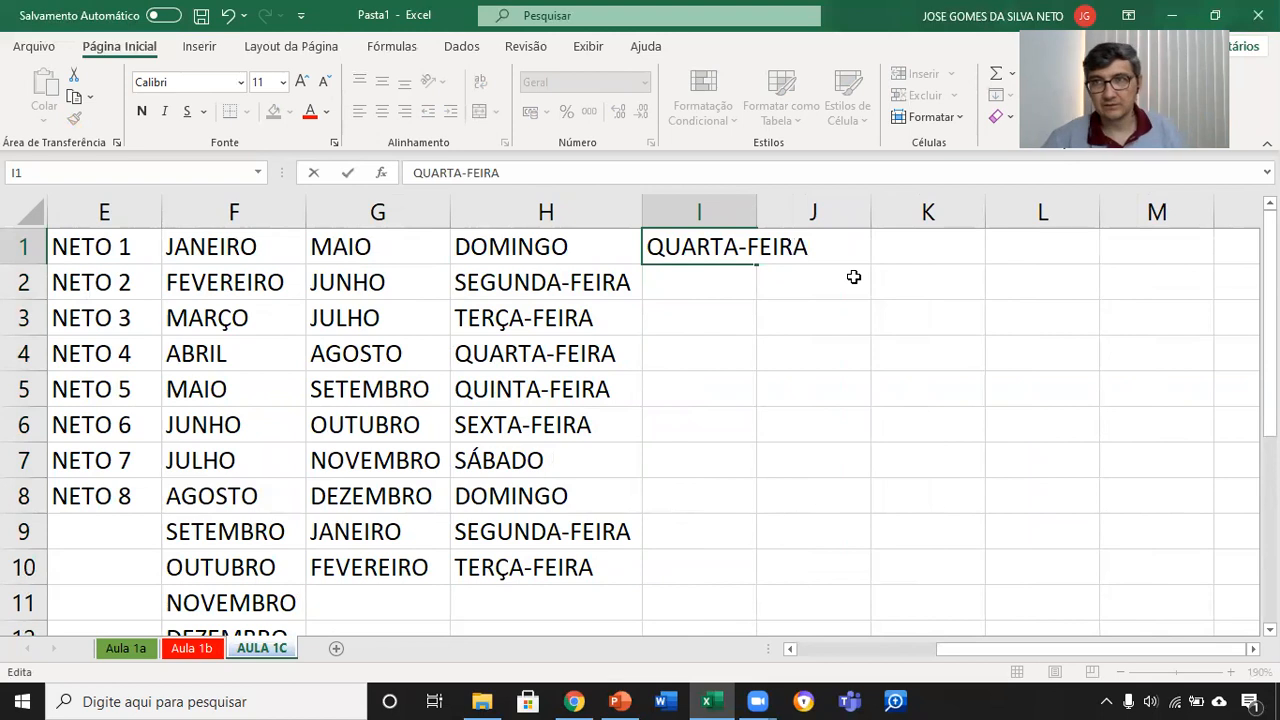
pyautogui.press('Return')
pyautogui.moveTo(758, 199); pyautogui.dragTo(820, 199)
pyautogui.press('Up')
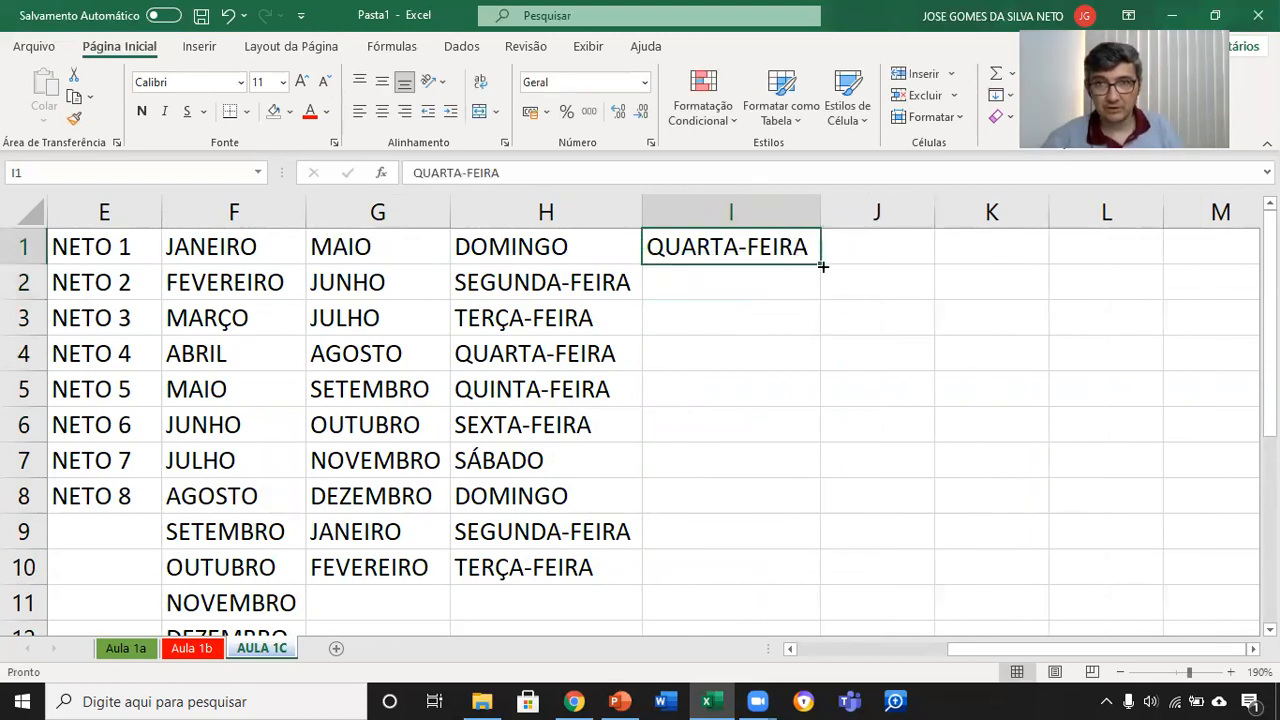
# Step: Fill I1 down through I10 with the "Preencher dias da semana" autofill option and autofit column I
pyautogui.moveTo(818, 260); pyautogui.dragTo(826, 585)
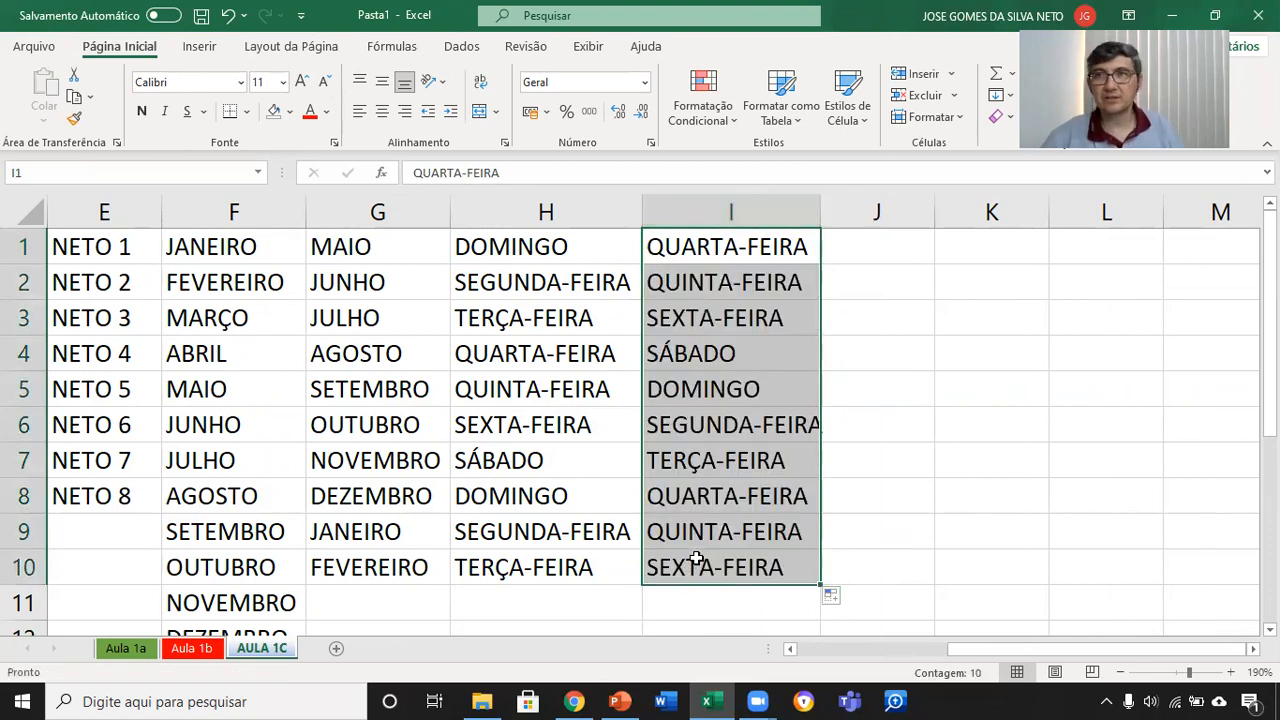
pyautogui.click(847, 600)
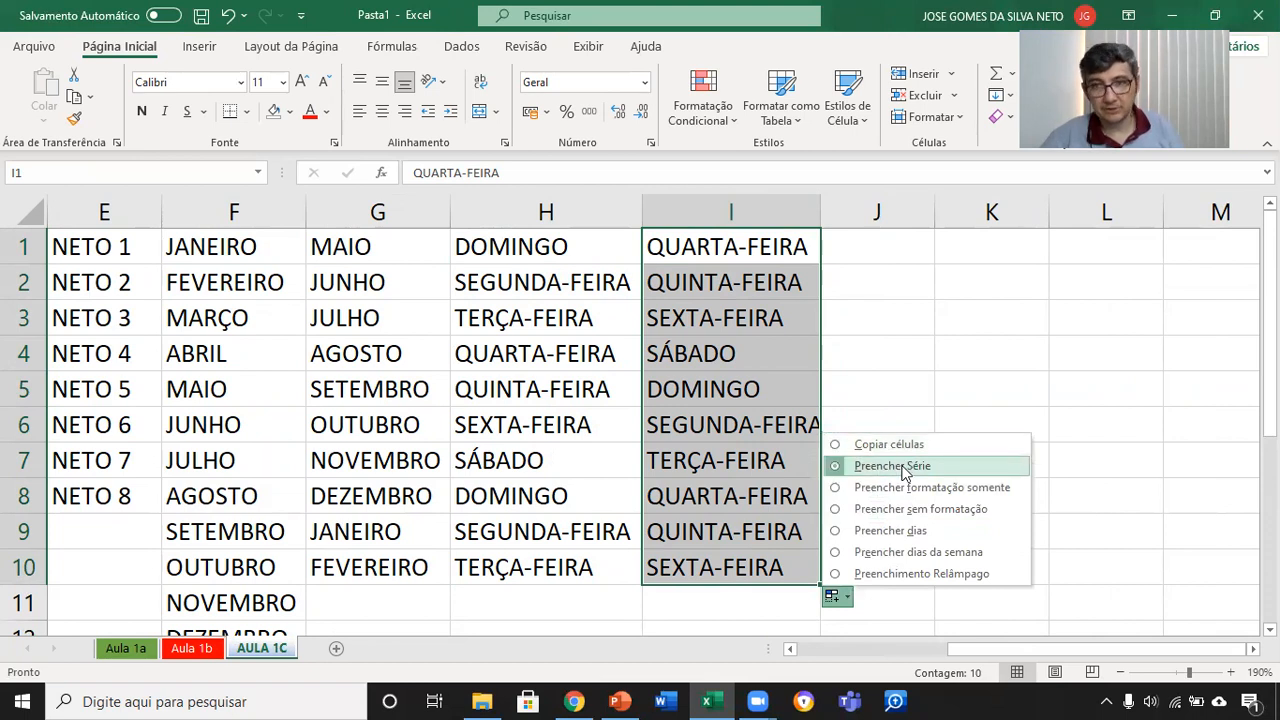
pyautogui.click(911, 553)
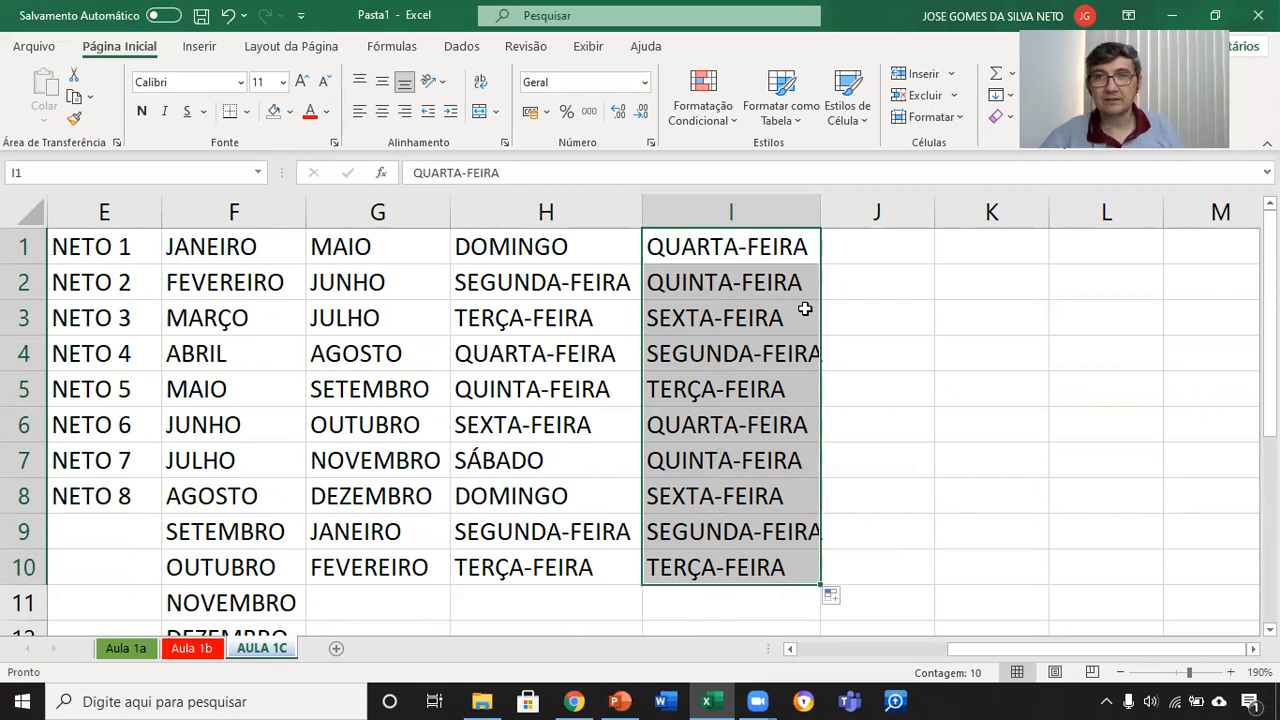
pyautogui.doubleClick(820, 212)
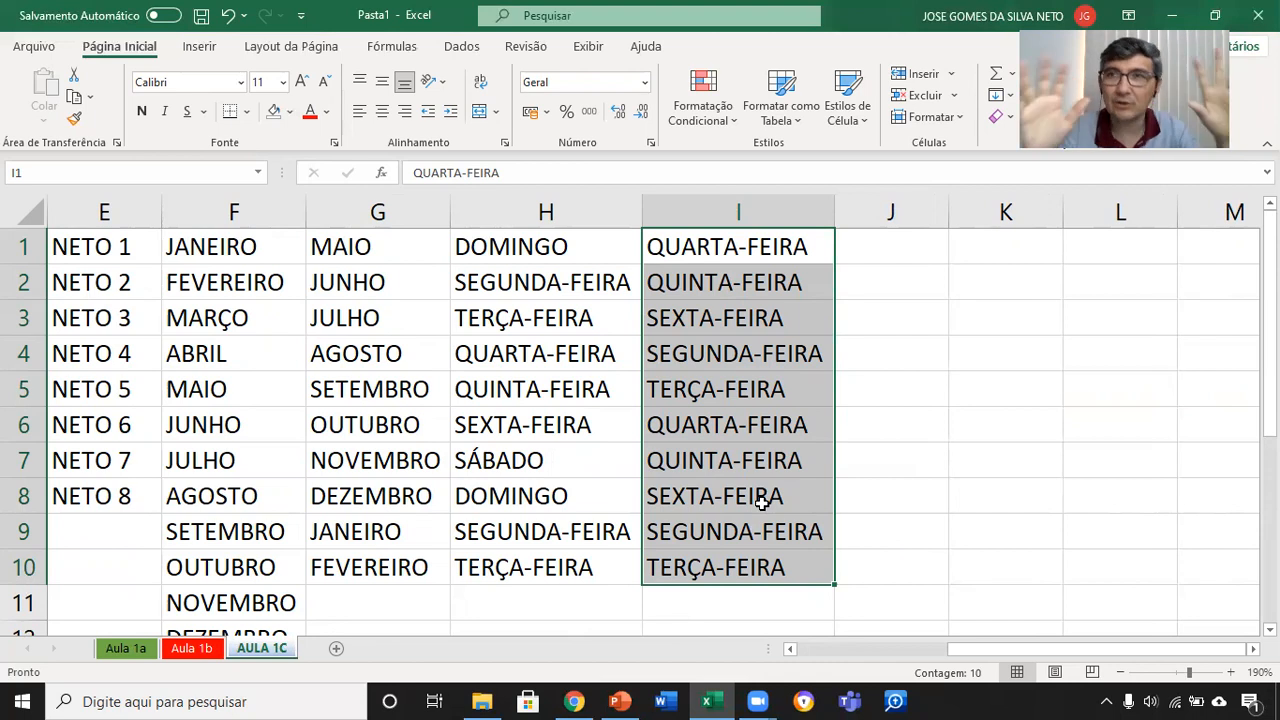
# Step: Select cell J1 and switch to the Aula 1b worksheet
pyautogui.click(895, 247)
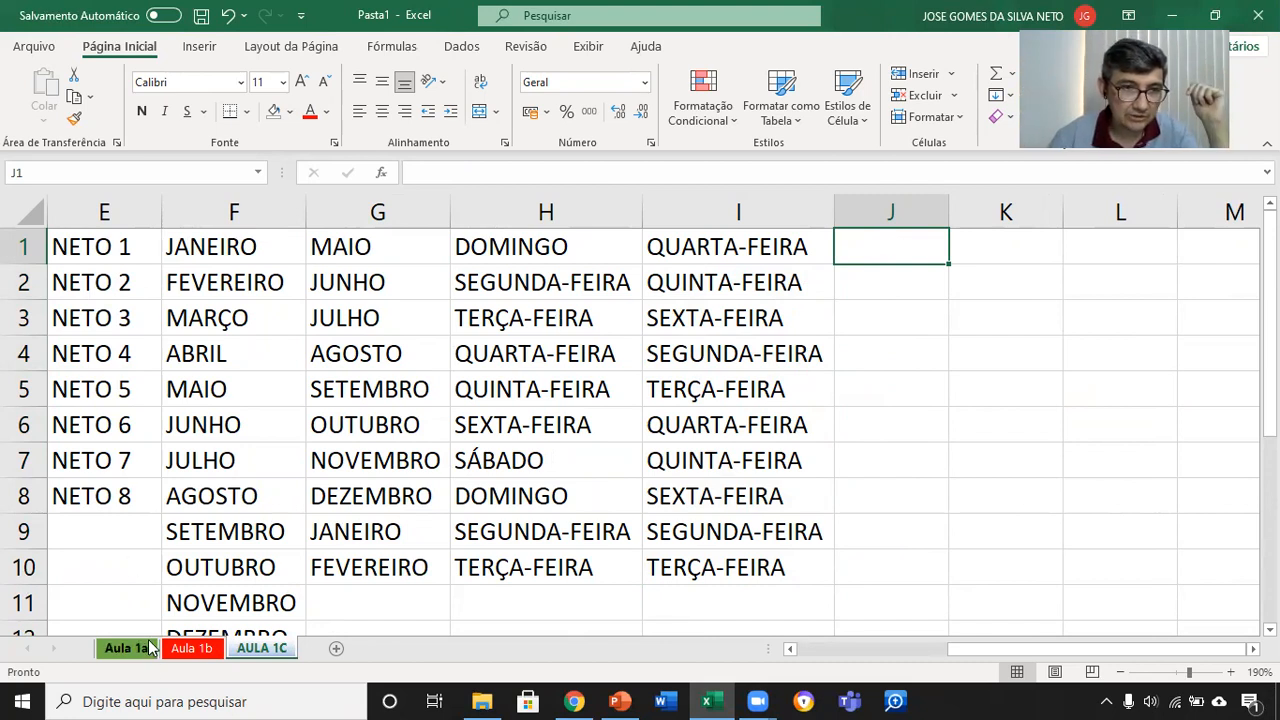
pyautogui.click(191, 648)
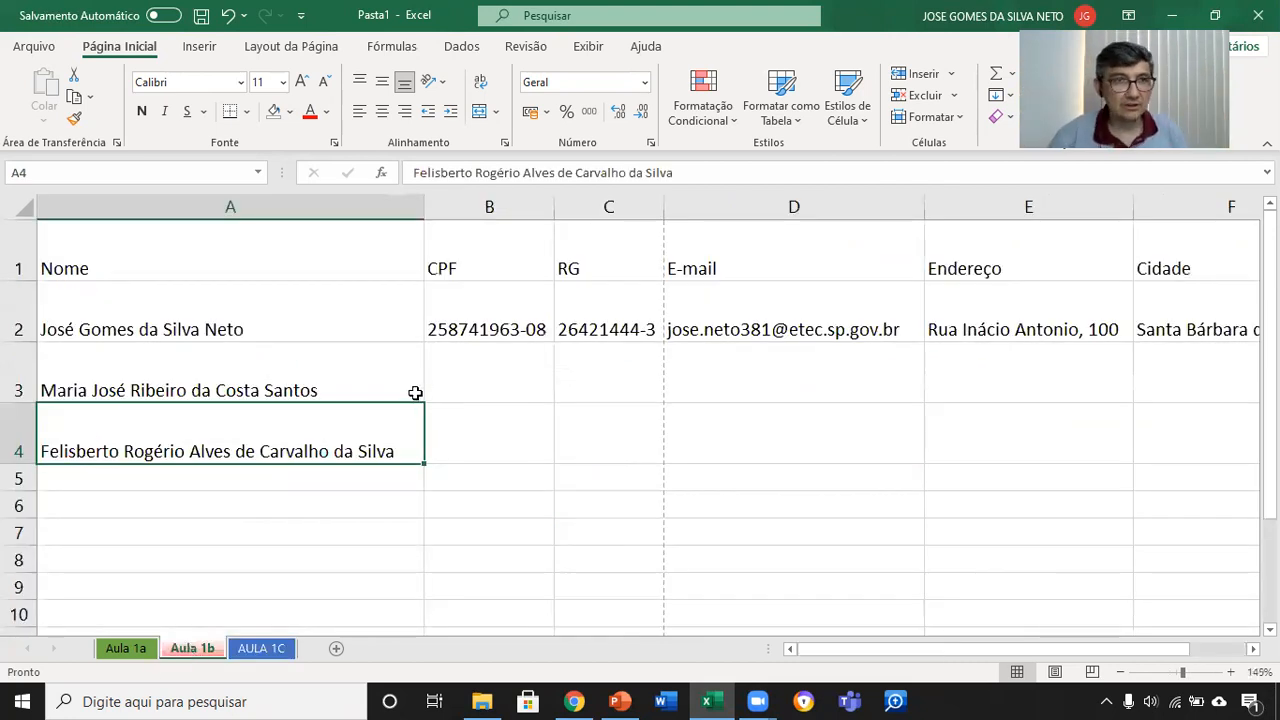
# Step: Enter the header Salário in cell H1 of the Aula 1b worksheet
pyautogui.keyDown('ctrl'); pyautogui.scroll(-4, 411, 393); pyautogui.keyUp('ctrl')
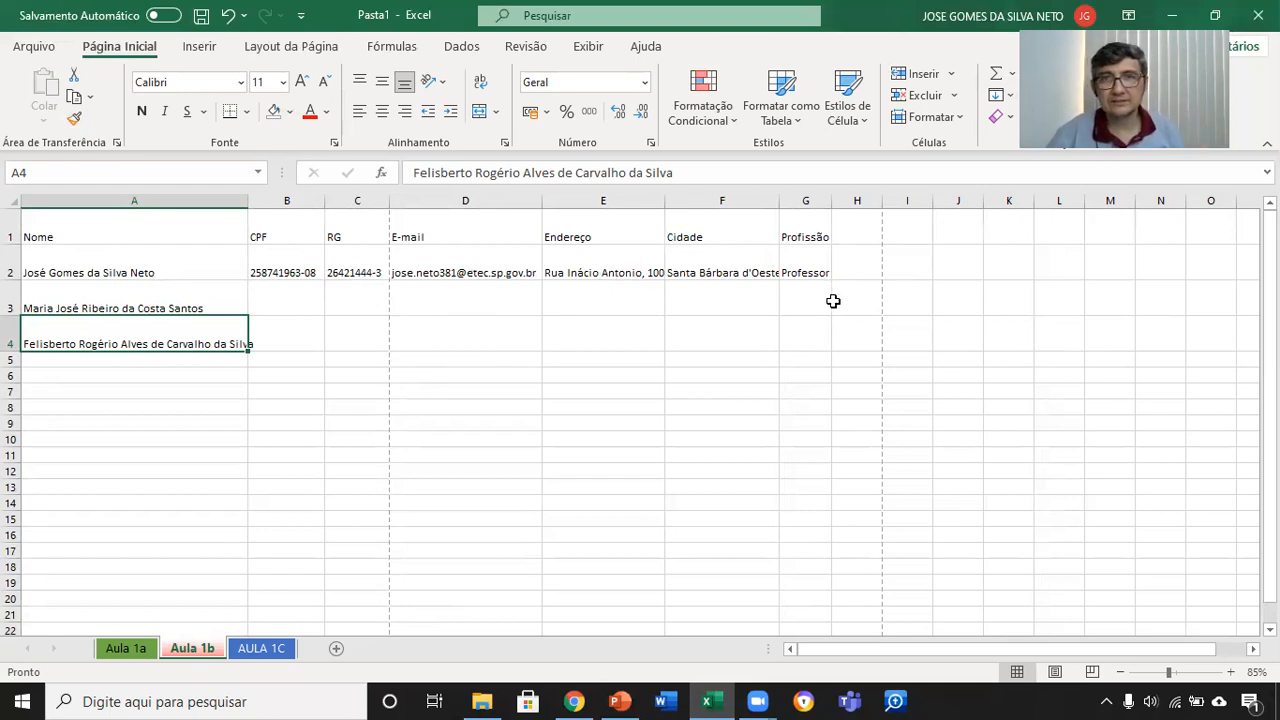
pyautogui.click(857, 234)
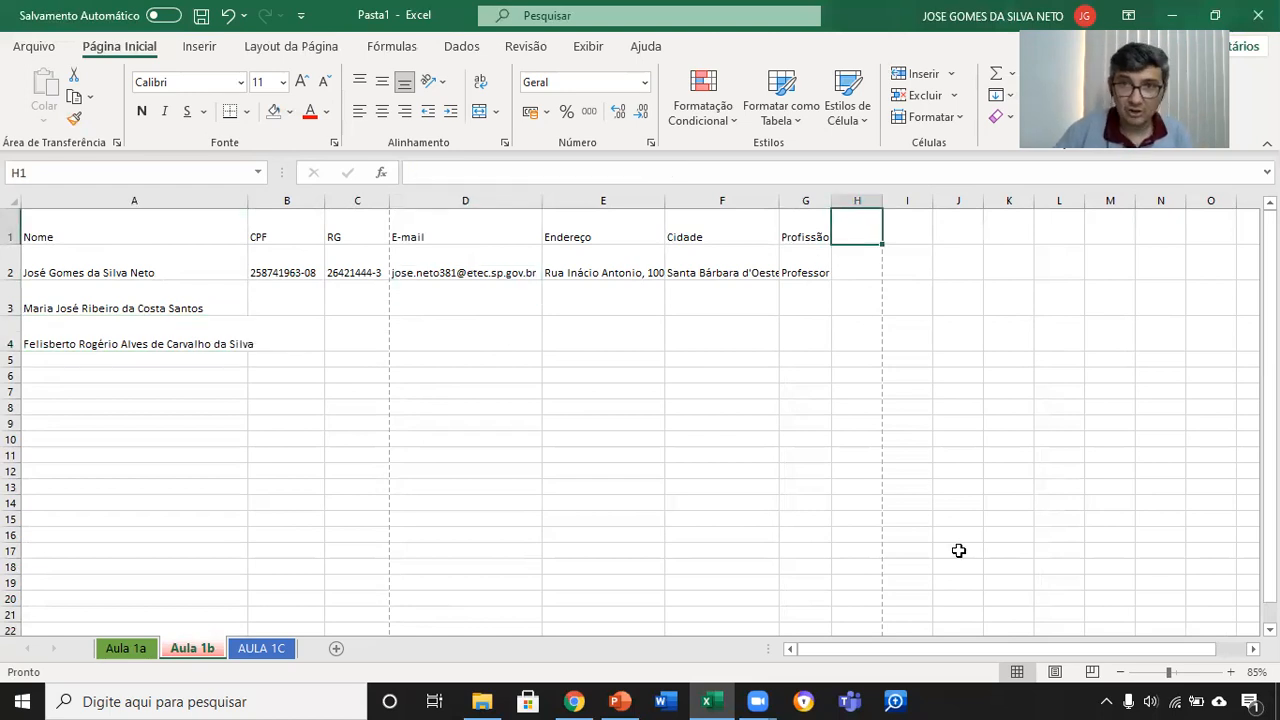
pyautogui.write('Salá')
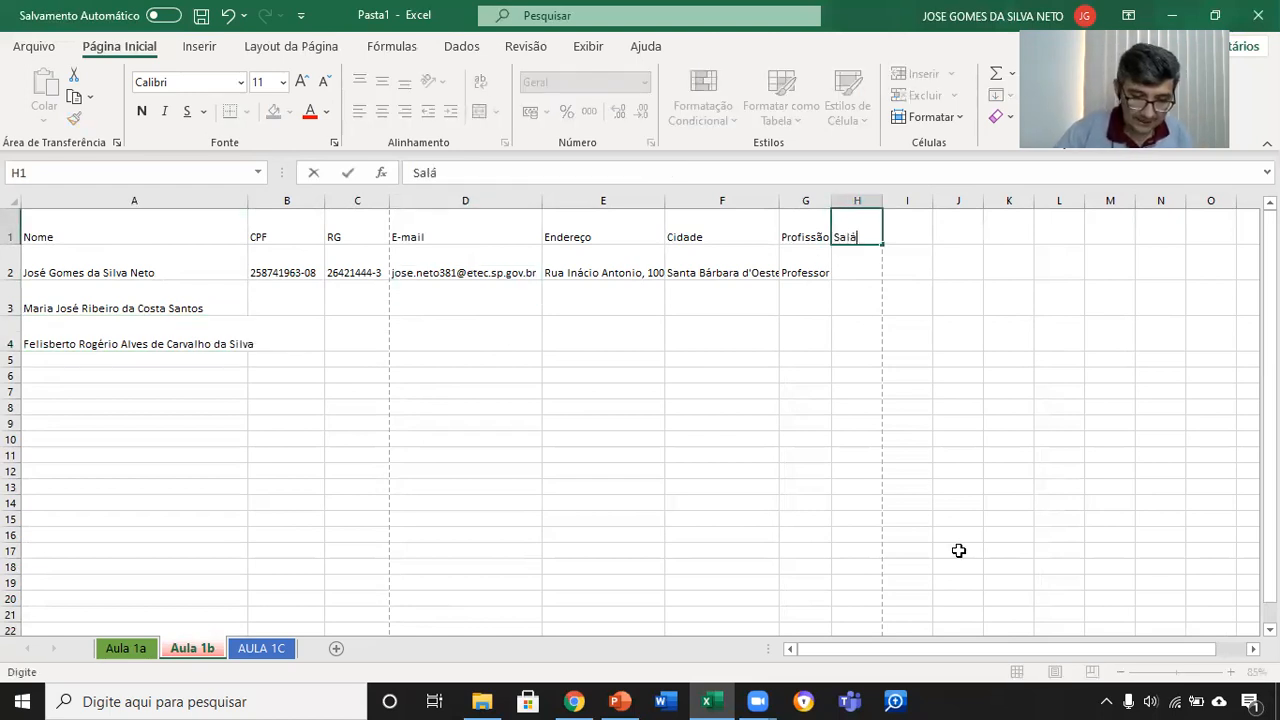
pyautogui.write('rio')
pyautogui.press('Return')
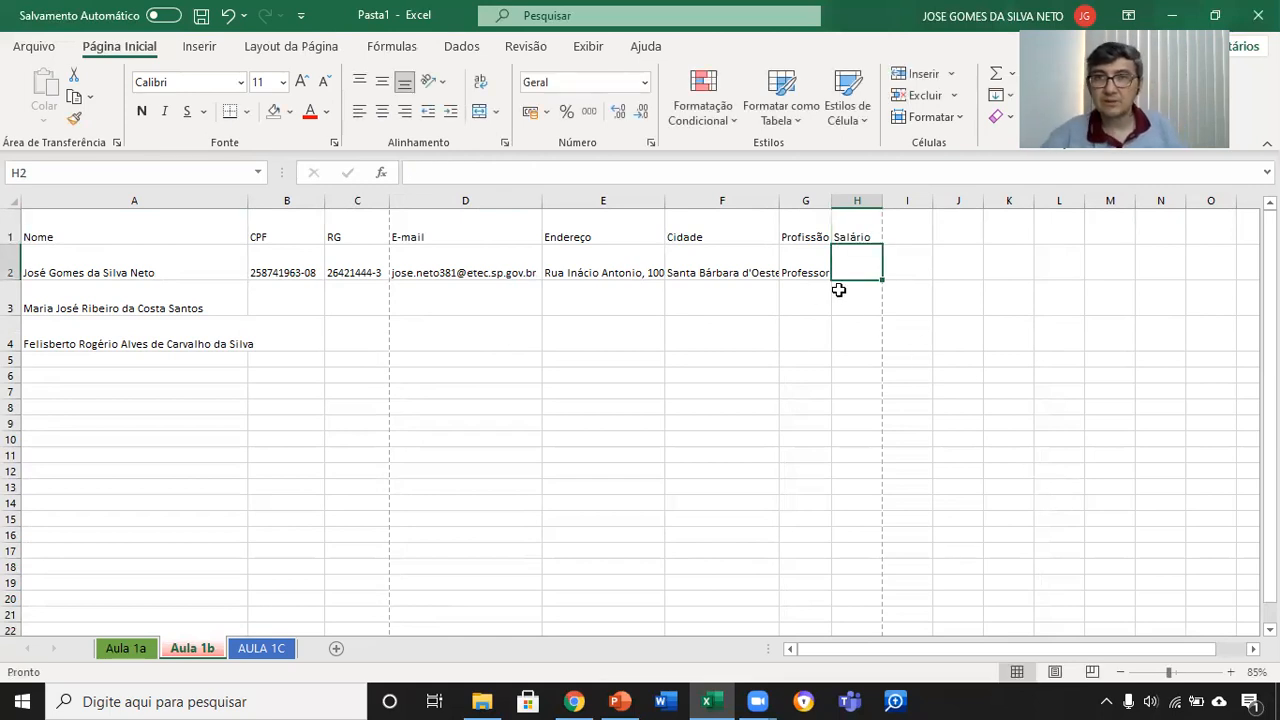
pyautogui.scroll(3, 858, 318)
pyautogui.scroll(2, 936, 318)
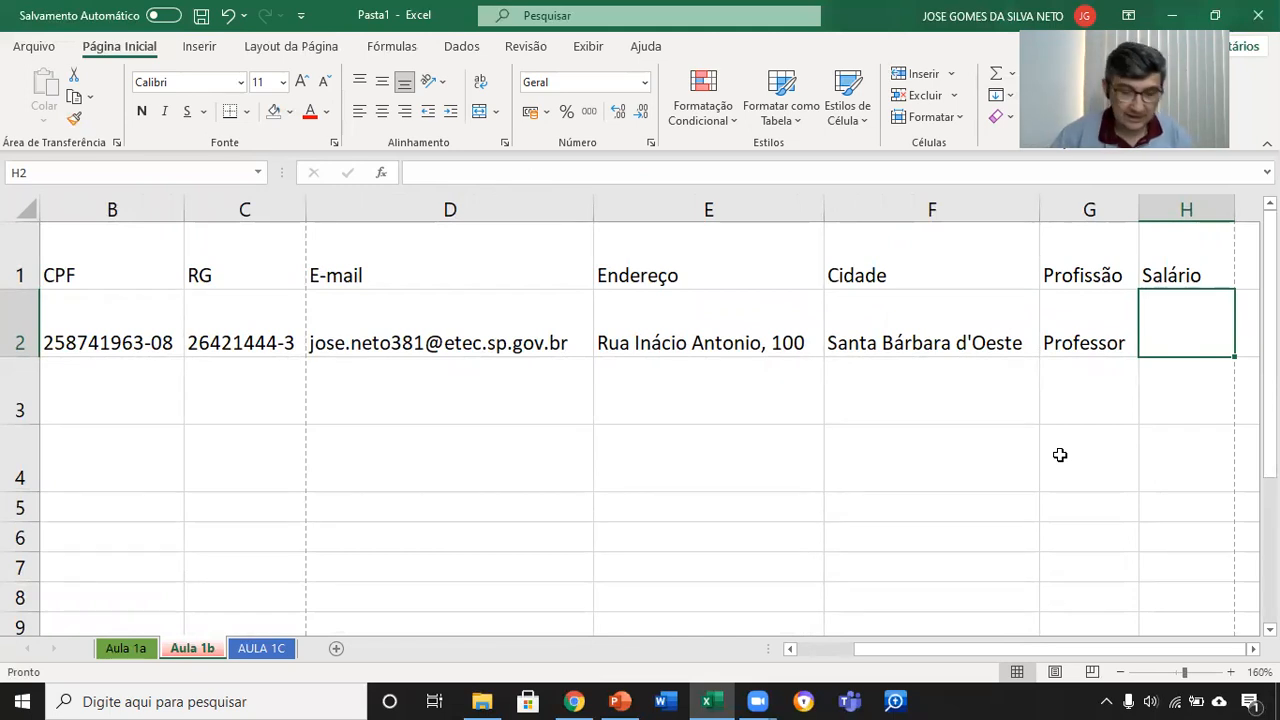
pyautogui.write('R$ 3.00')
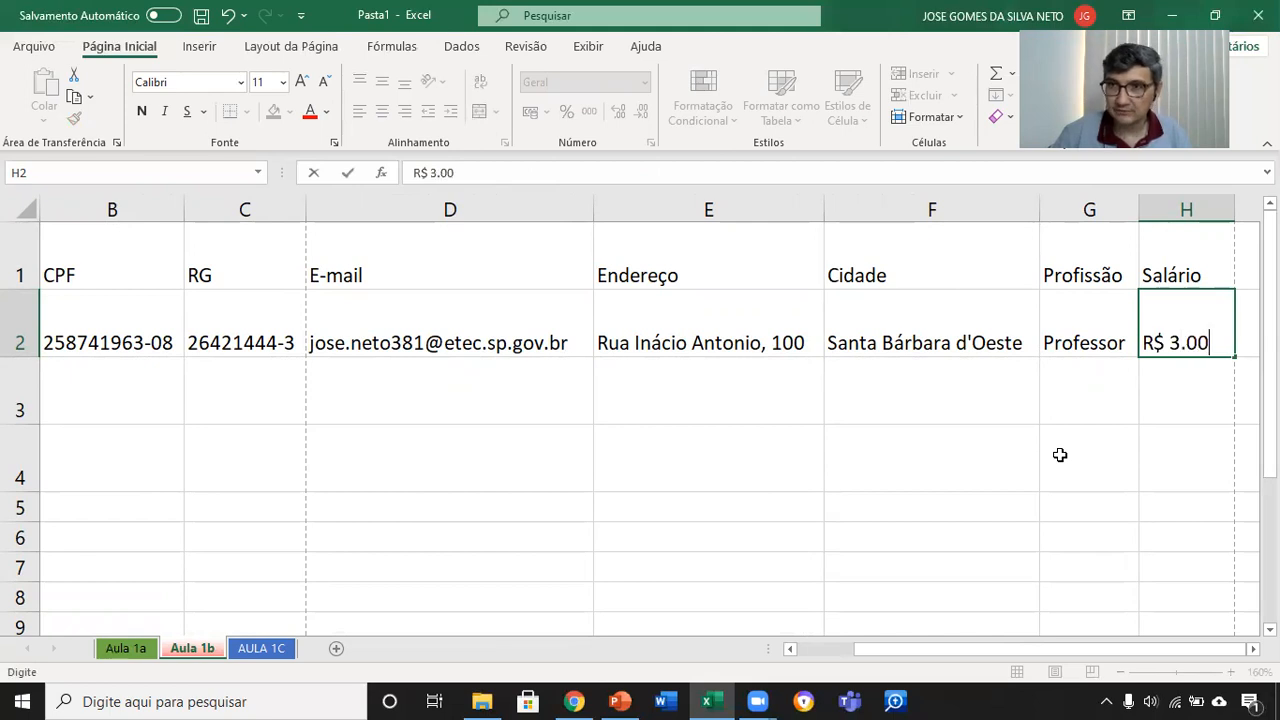
pyautogui.write('0,00')
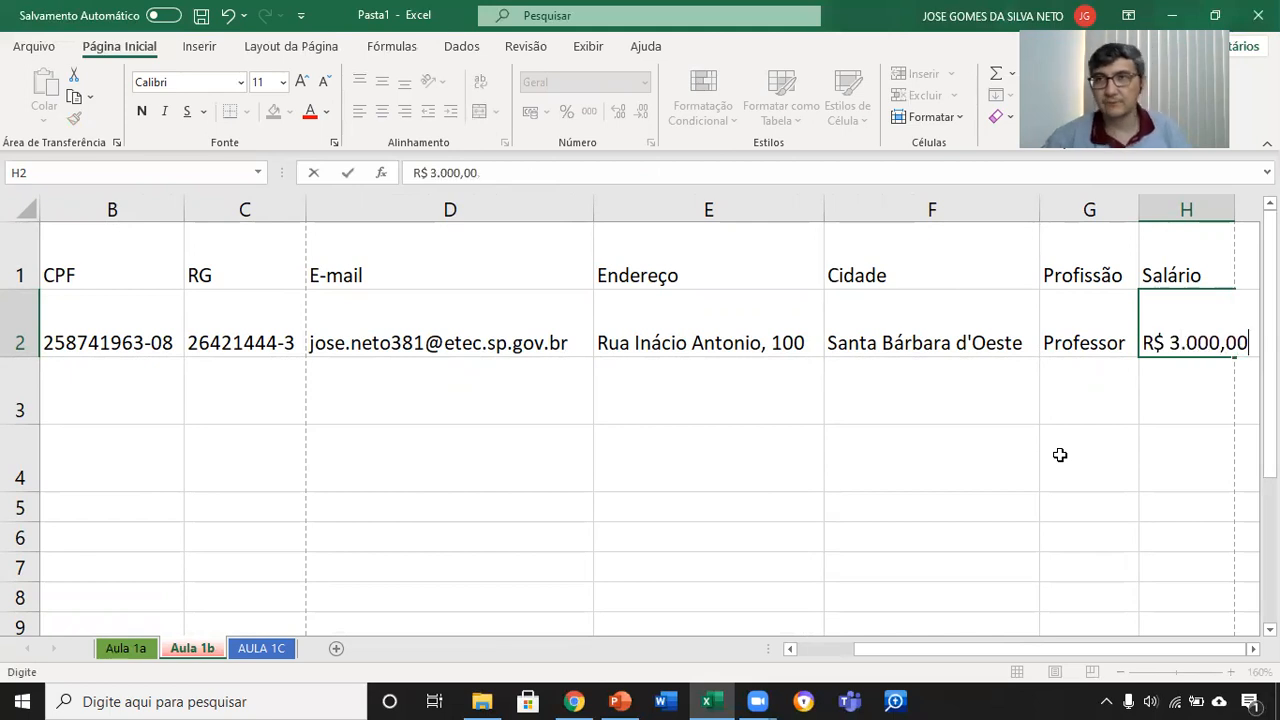
pyautogui.press('BackSpace')
pyautogui.press('BackSpace')
pyautogui.press('BackSpace')
pyautogui.press('BackSpace')
pyautogui.press('BackSpace')
pyautogui.press('BackSpace')
pyautogui.press('BackSpace')
pyautogui.press('BackSpace')
pyautogui.press('BackSpace')
pyautogui.press('BackSpace')
pyautogui.press('BackSpace')
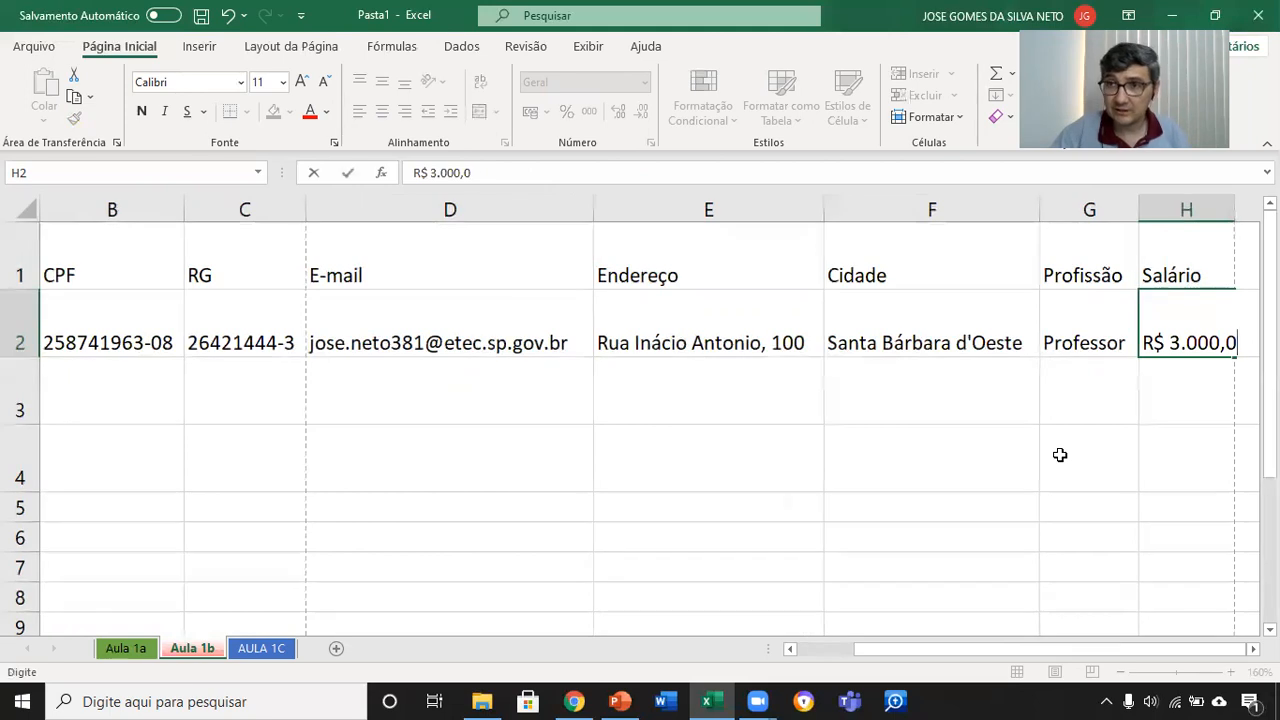
# Step: Enter 3000 as the salary in cell H2 and apply the Moeda number format to it
pyautogui.write('3000')
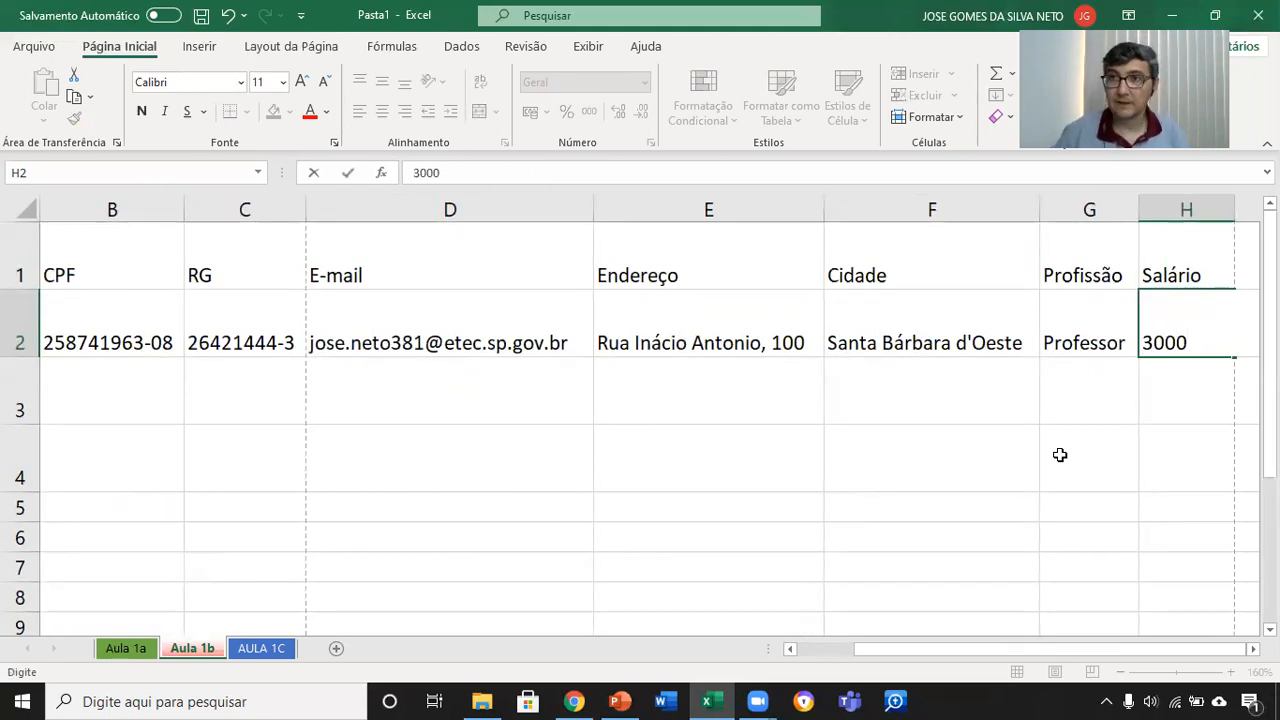
pyautogui.press('Return')
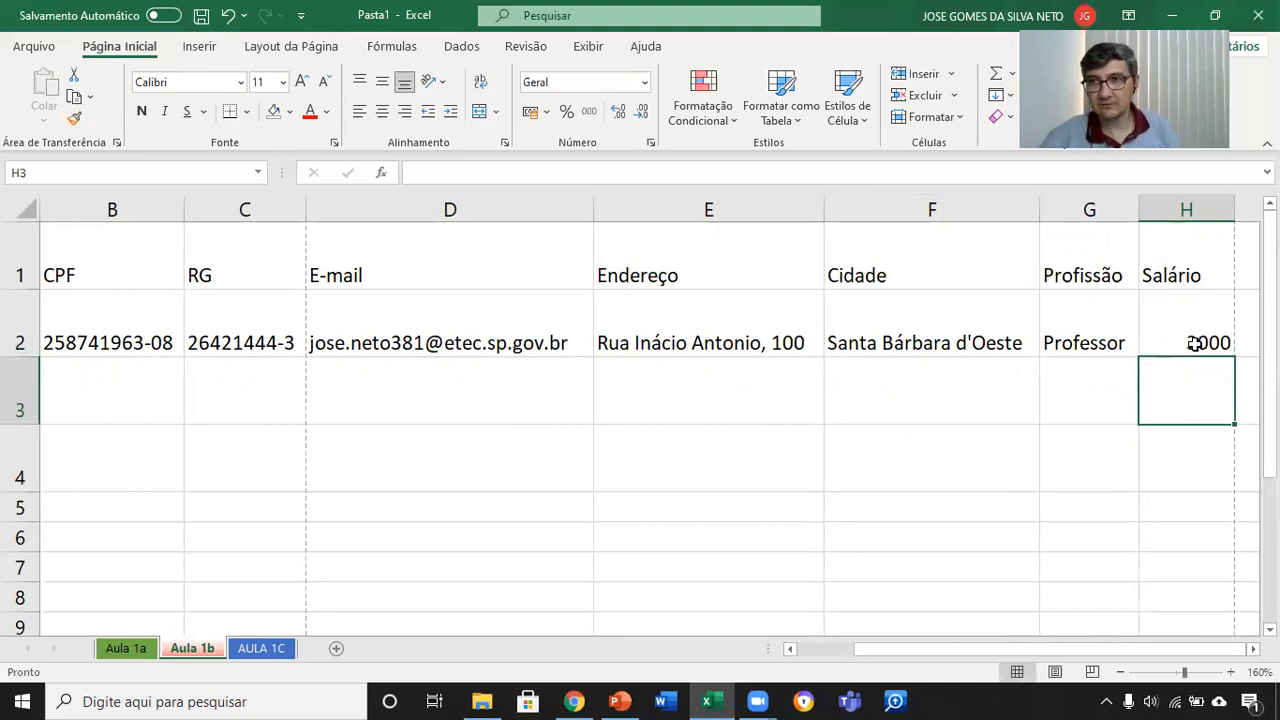
pyautogui.click(1210, 311)
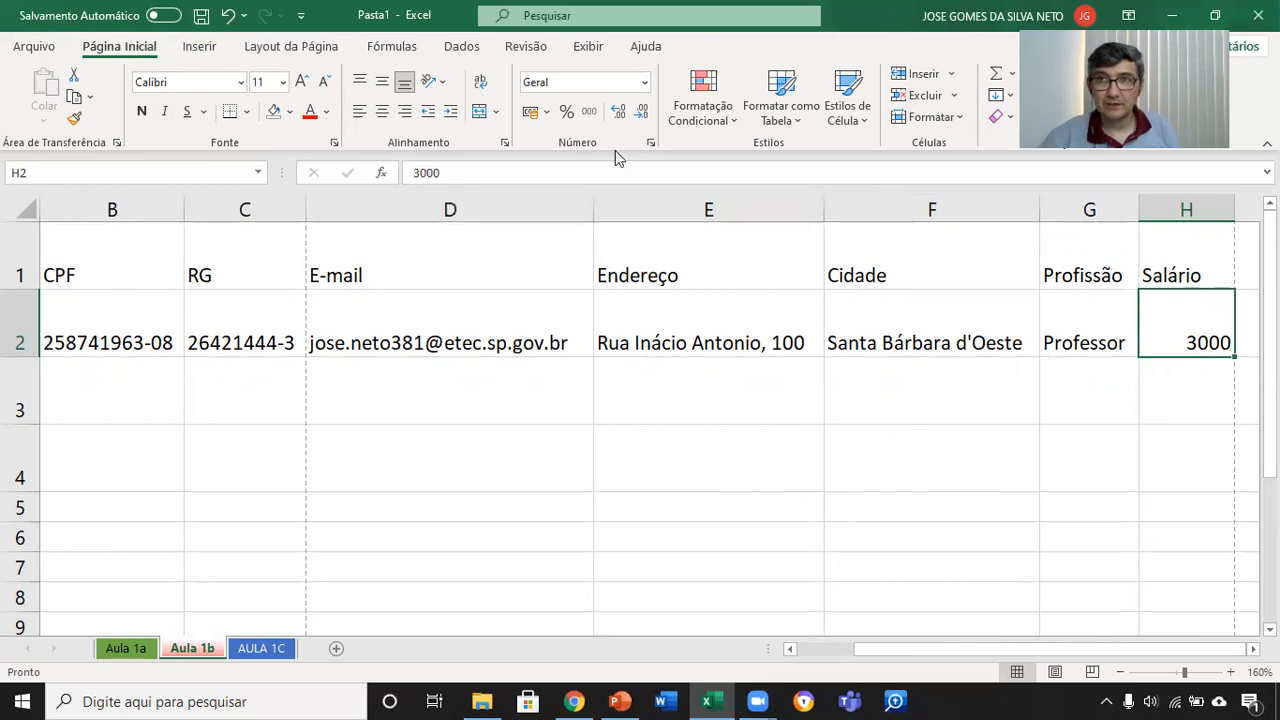
pyautogui.click(645, 83)
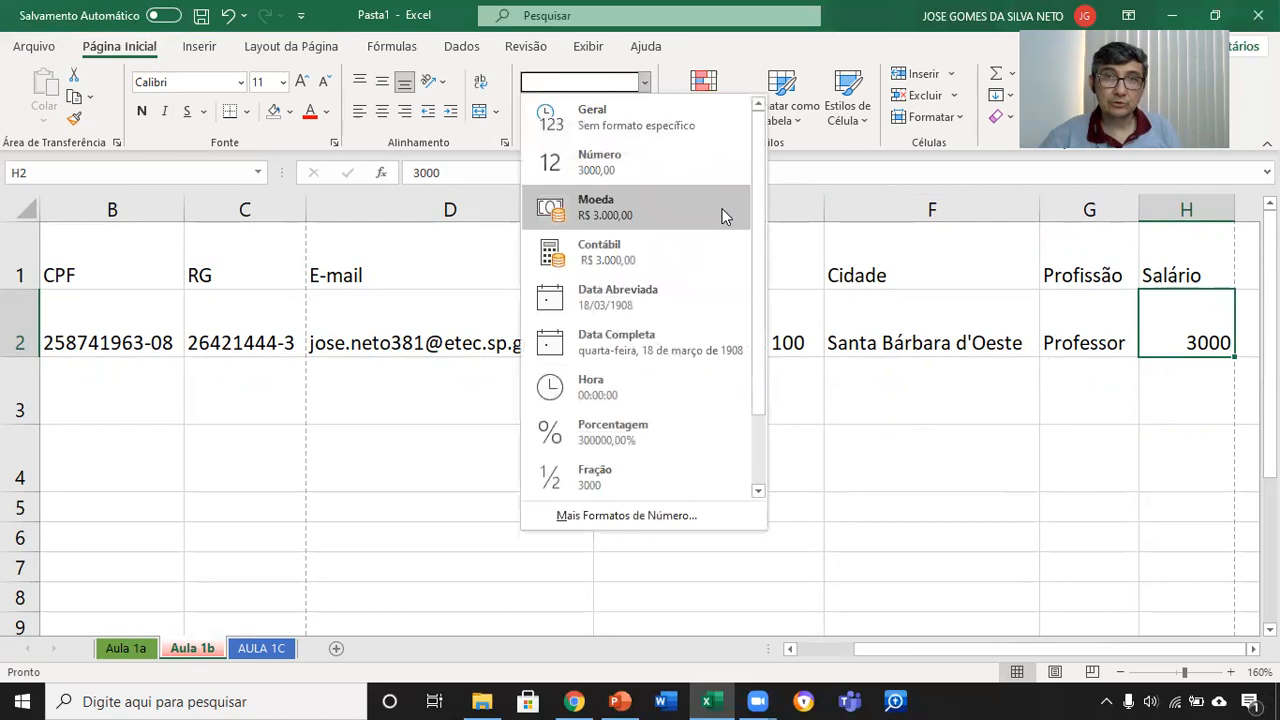
pyautogui.moveTo(759, 174); pyautogui.dragTo(783, 146)
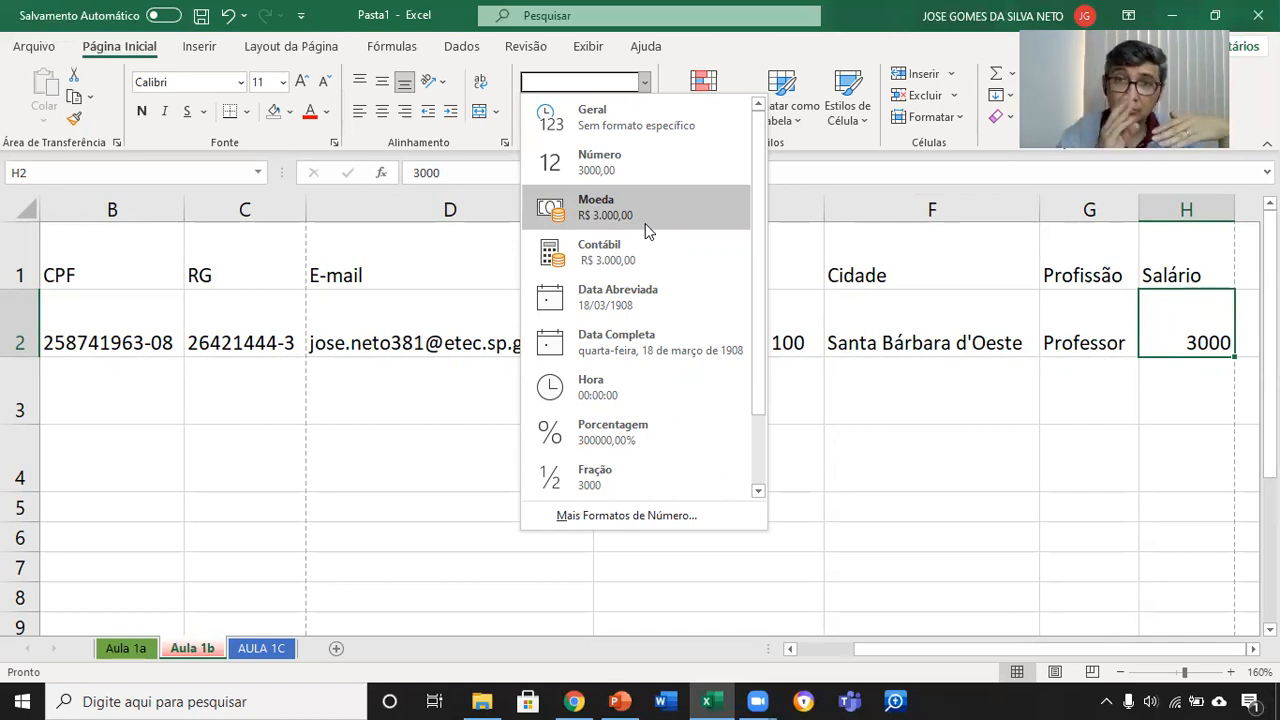
pyautogui.click(699, 214)
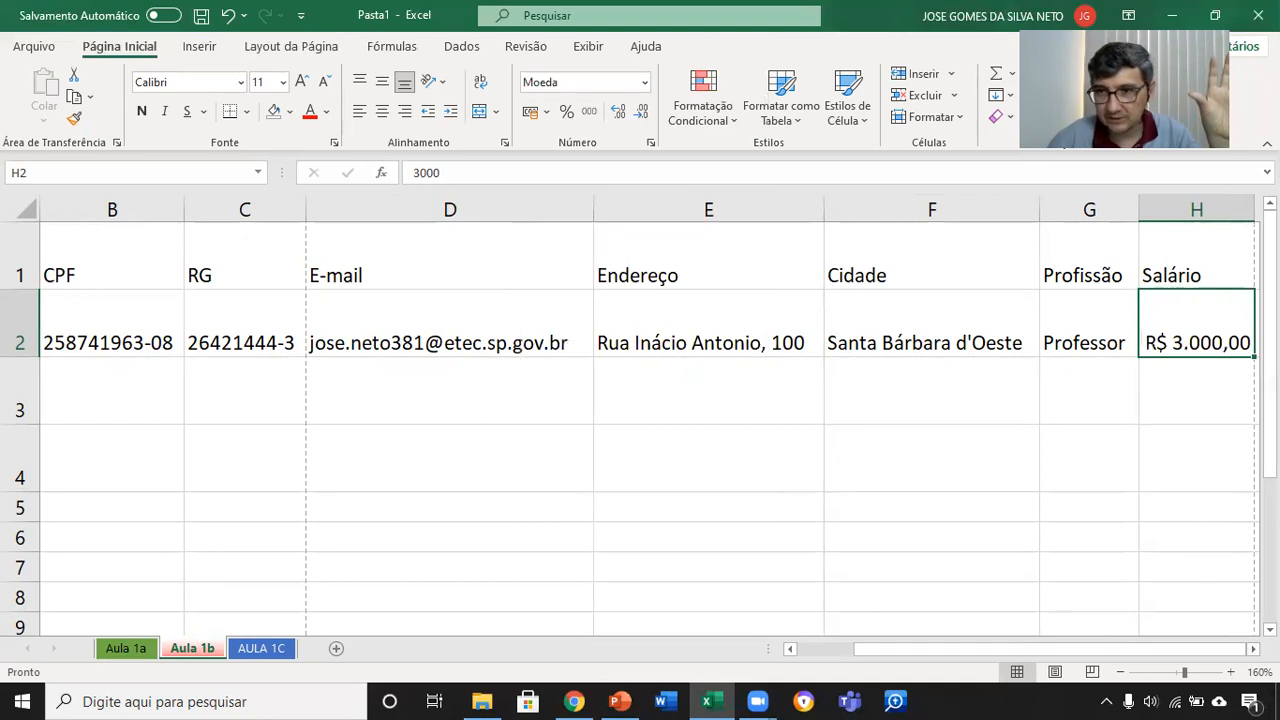
# Step: Inspect the unformatted value stored behind the currency display of cell H2, leaving it as is
pyautogui.hscroll(3, 1000, 506)
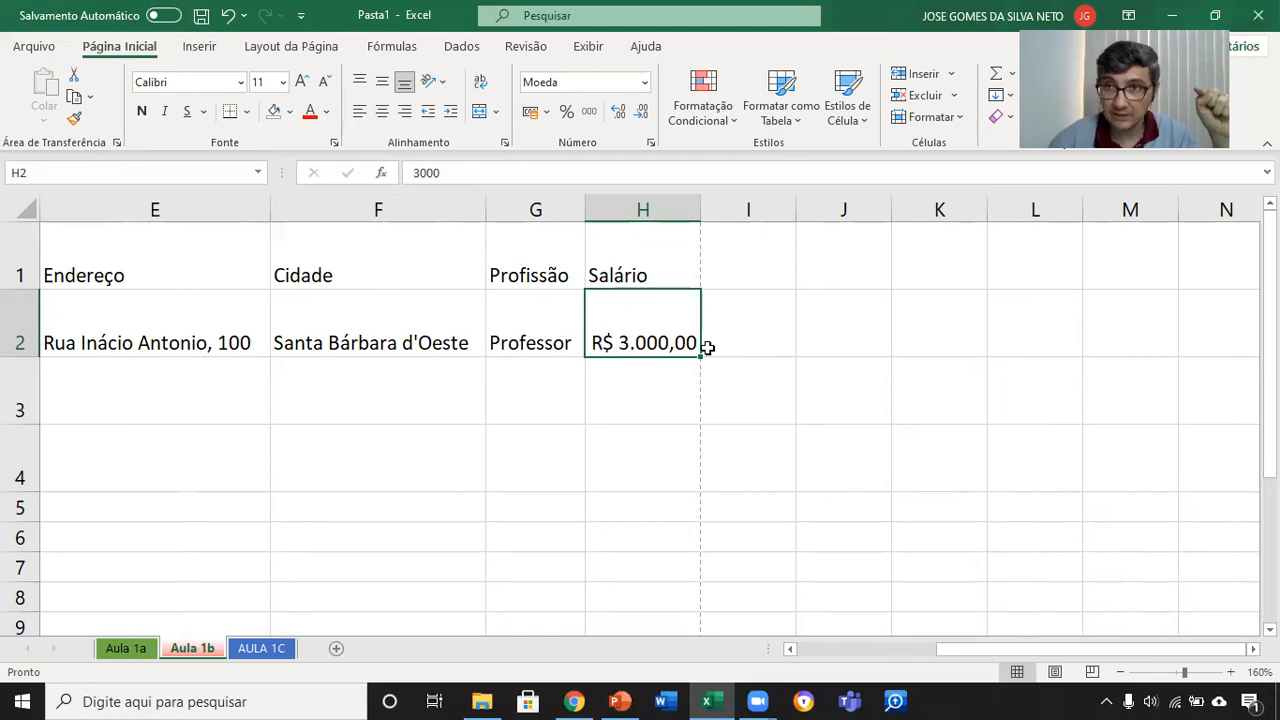
pyautogui.click(504, 172)
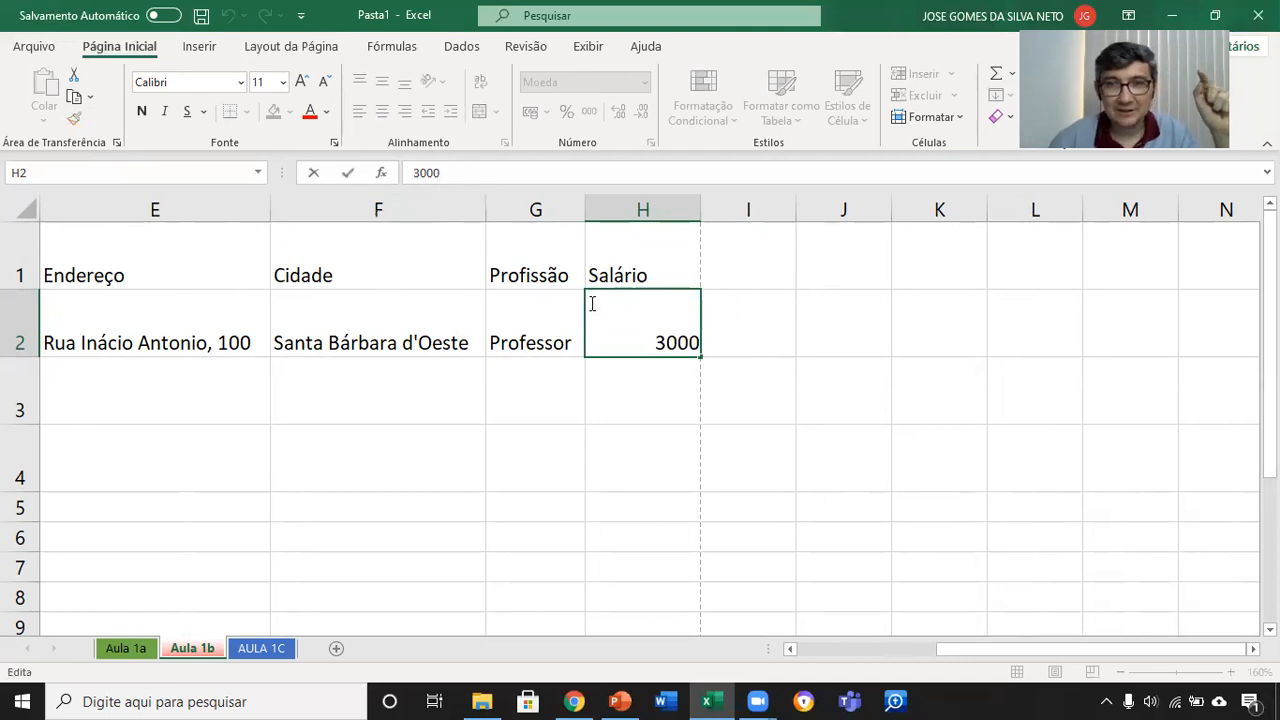
pyautogui.click(652, 385)
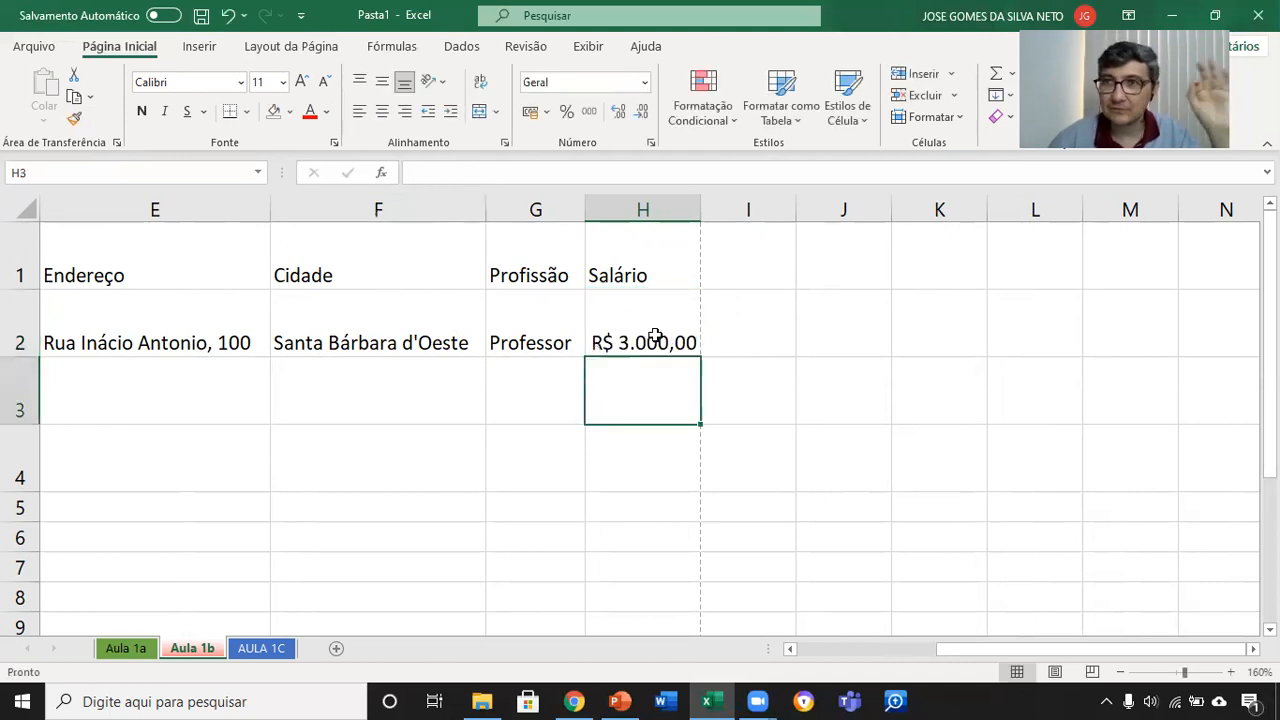
# Step: Look through the whole list of number formats available for the empty cell I2
pyautogui.click(760, 316)
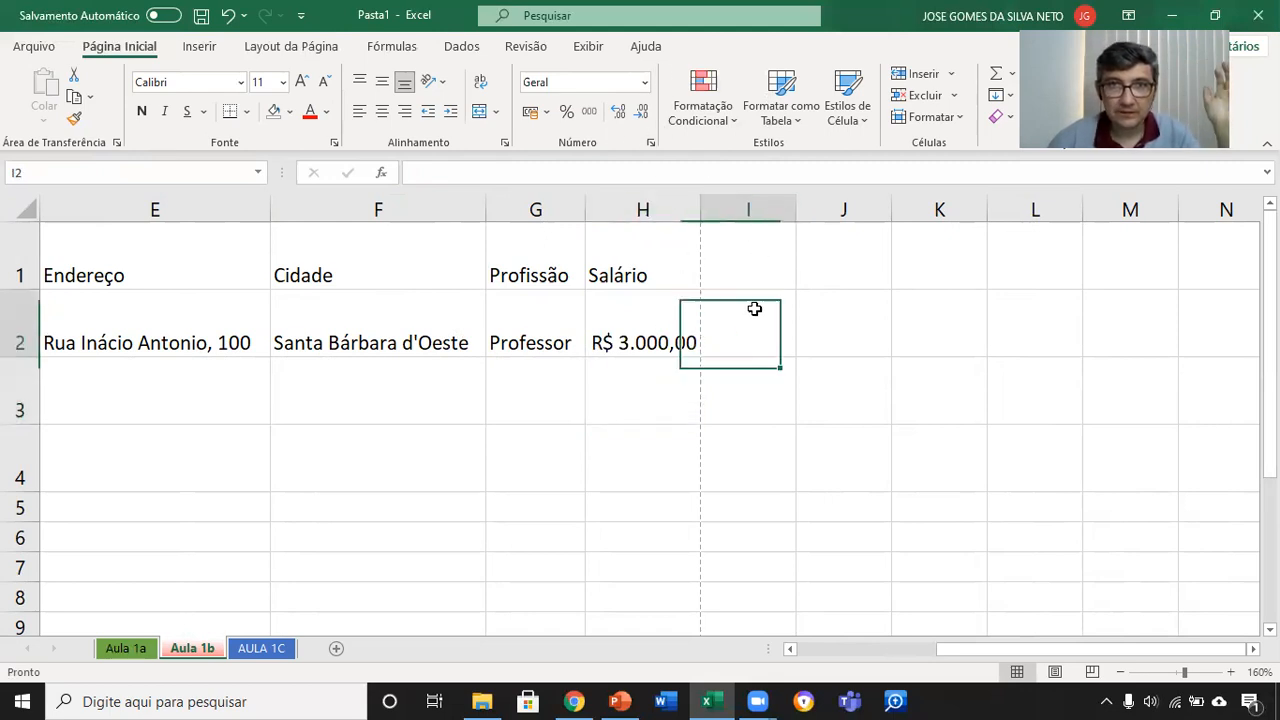
pyautogui.click(644, 82)
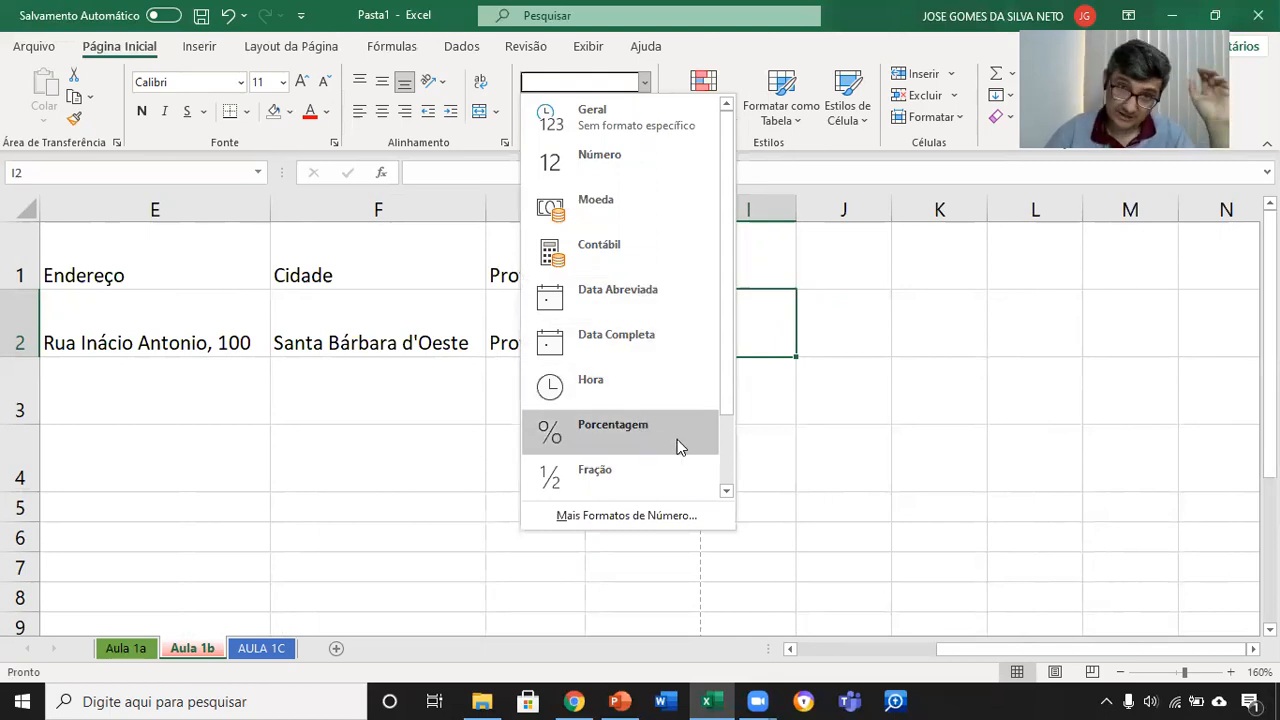
pyautogui.moveTo(733, 398); pyautogui.dragTo(735, 467)
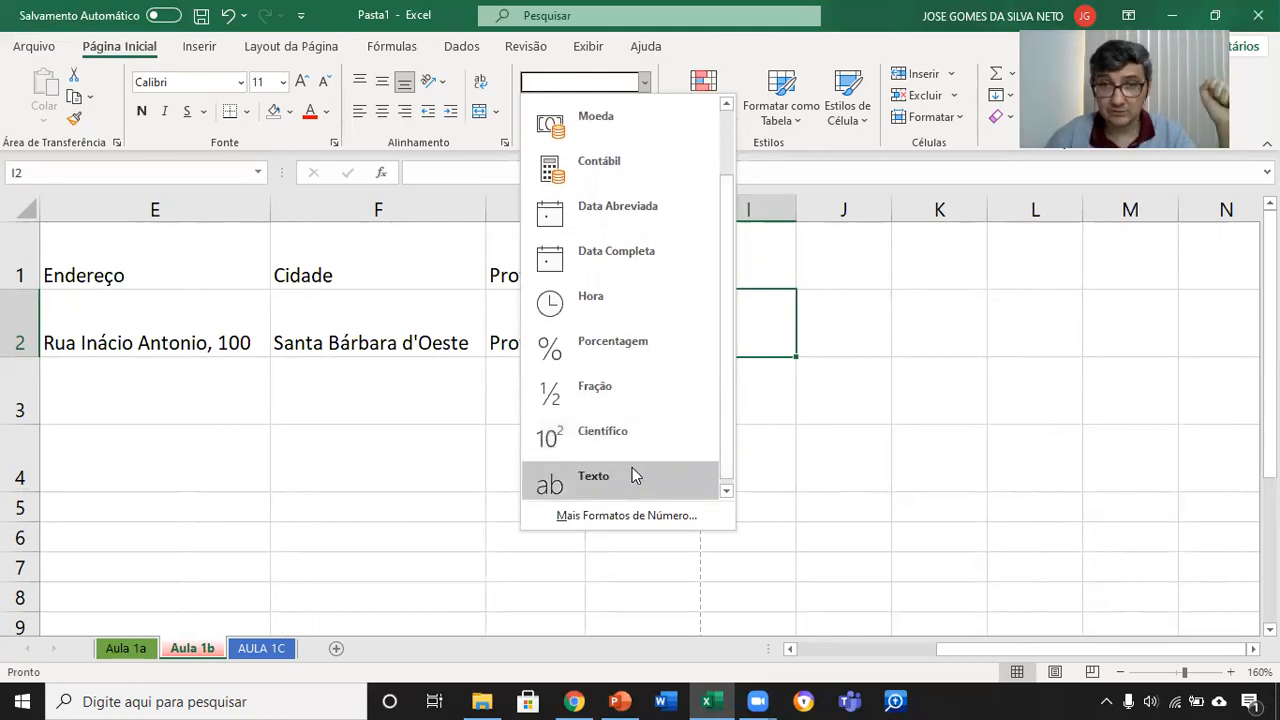
# Step: Format the whole of column J on the AULA 1C worksheet as Data Abreviada
pyautogui.click(281, 656)
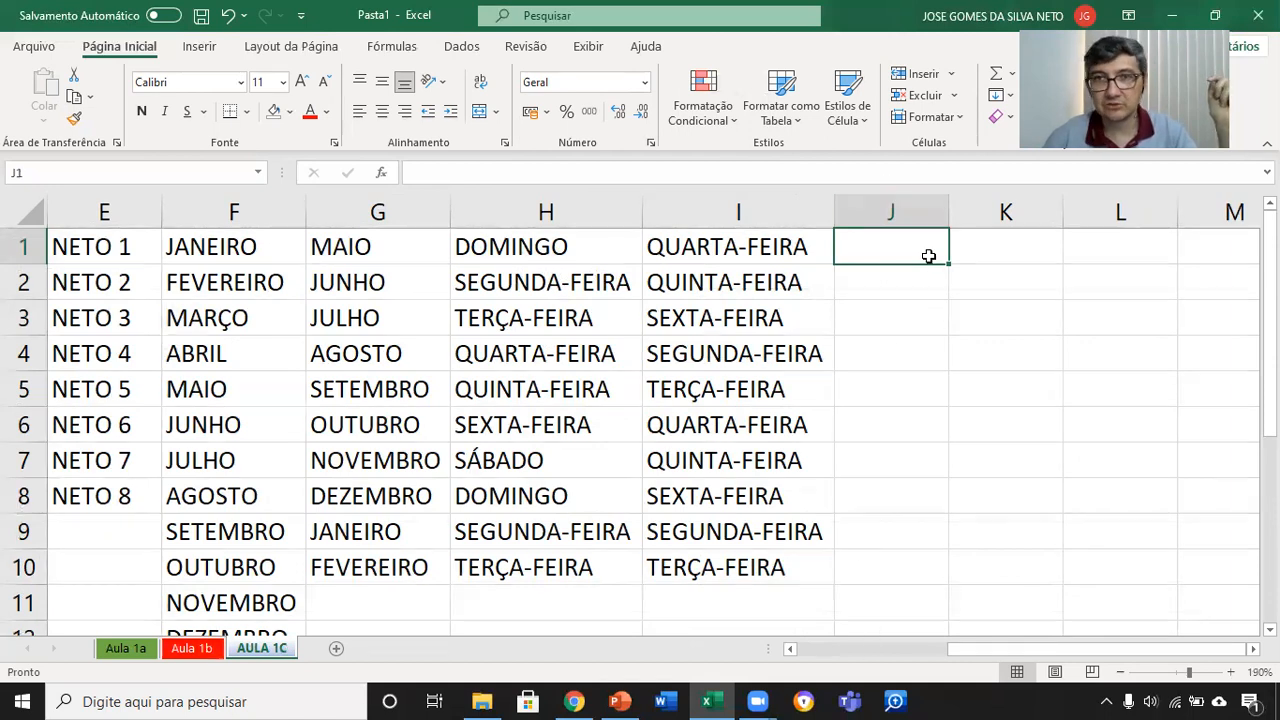
pyautogui.click(907, 206)
pyautogui.click(907, 206)
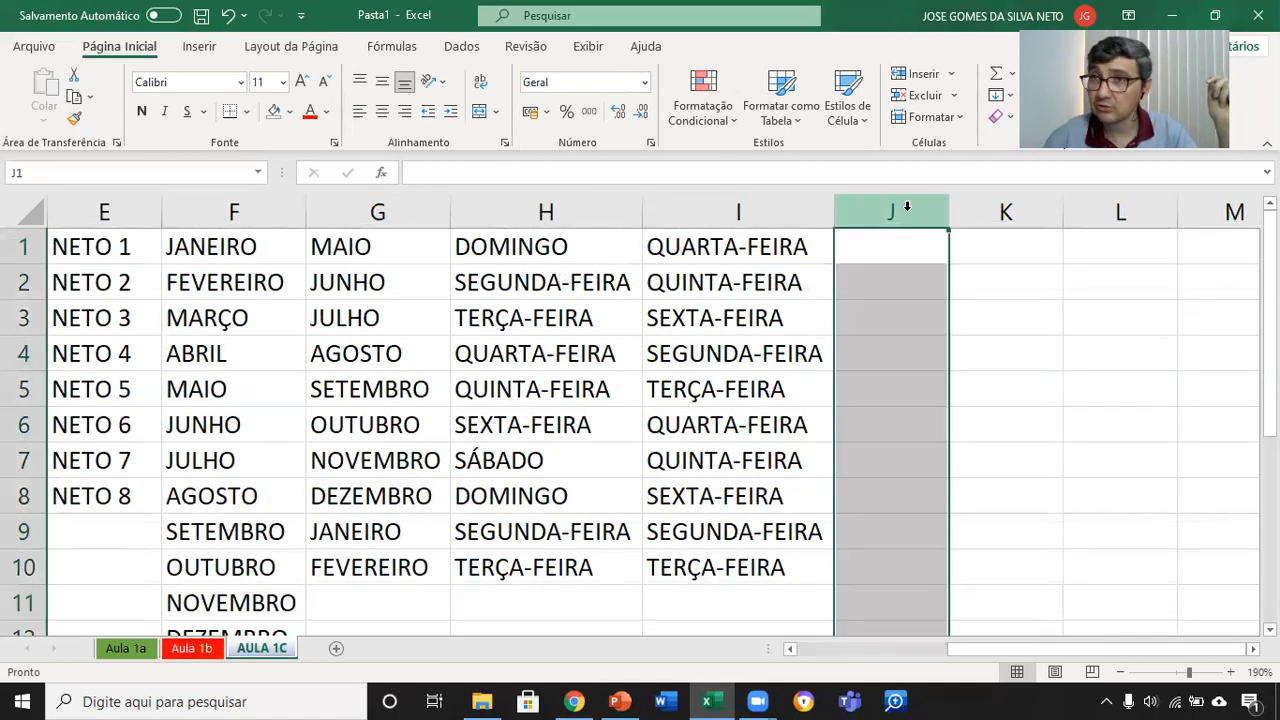
pyautogui.click(645, 82)
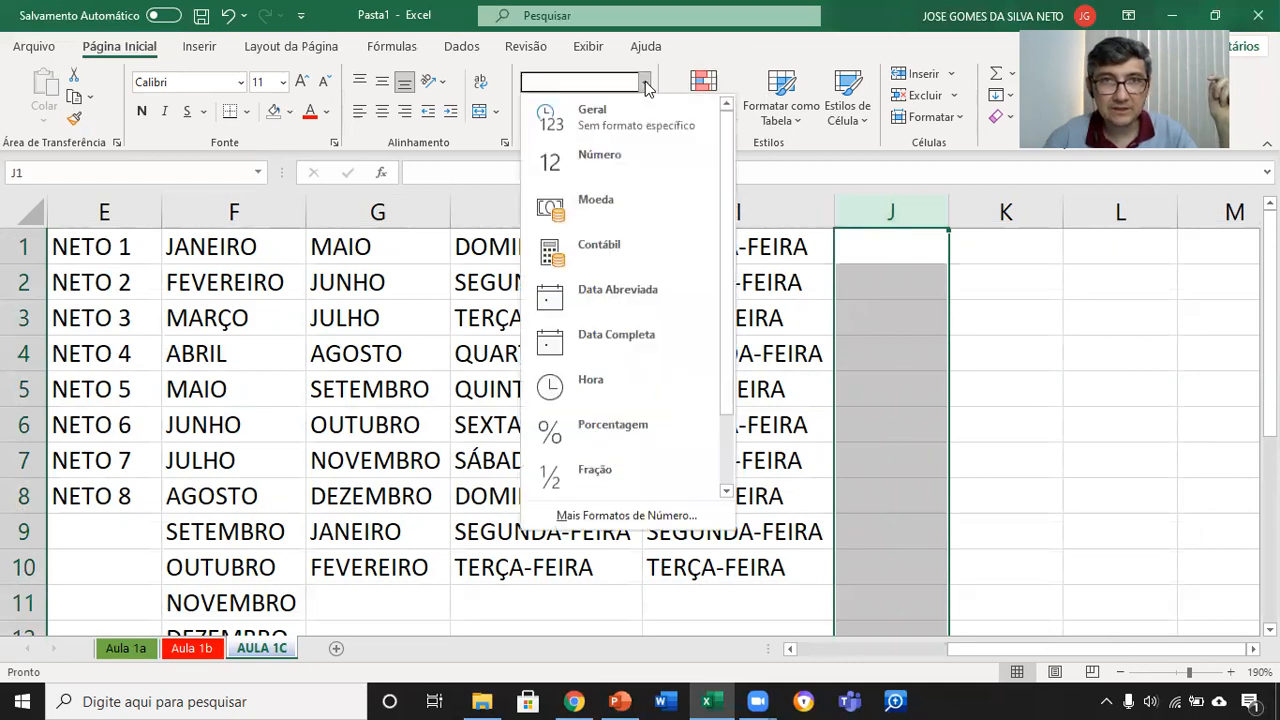
pyautogui.click(673, 294)
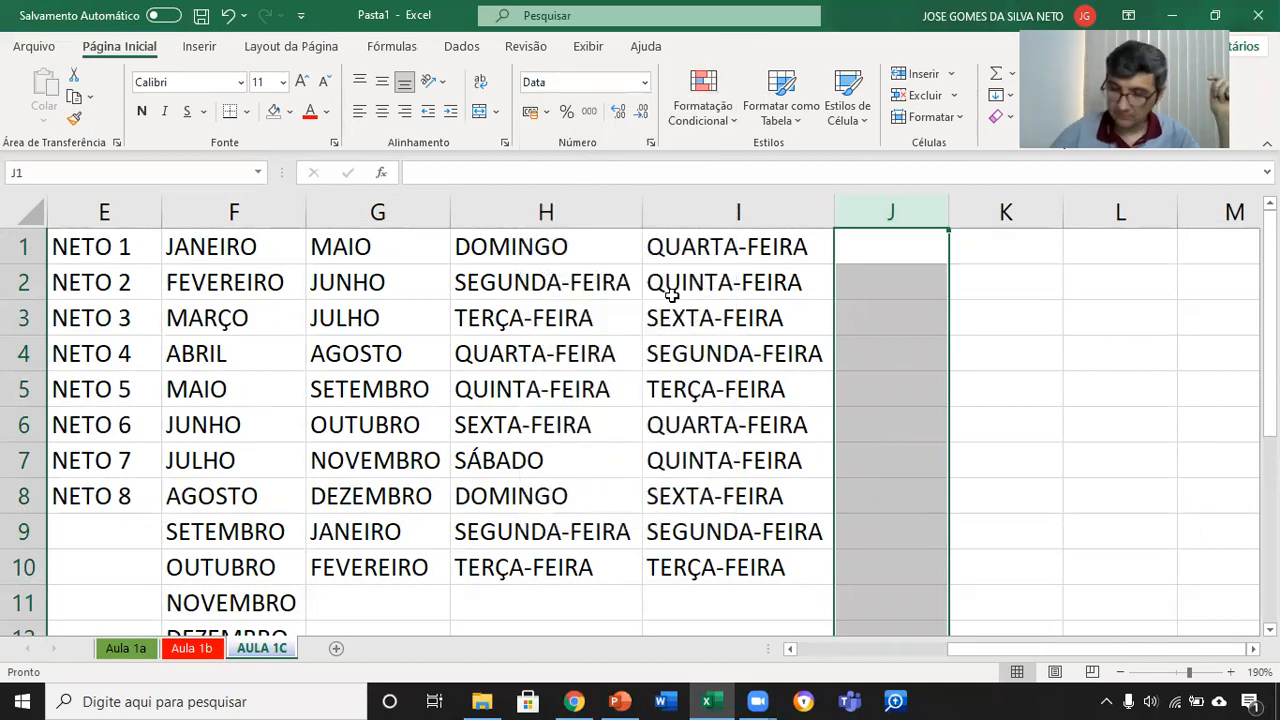
pyautogui.click(900, 250)
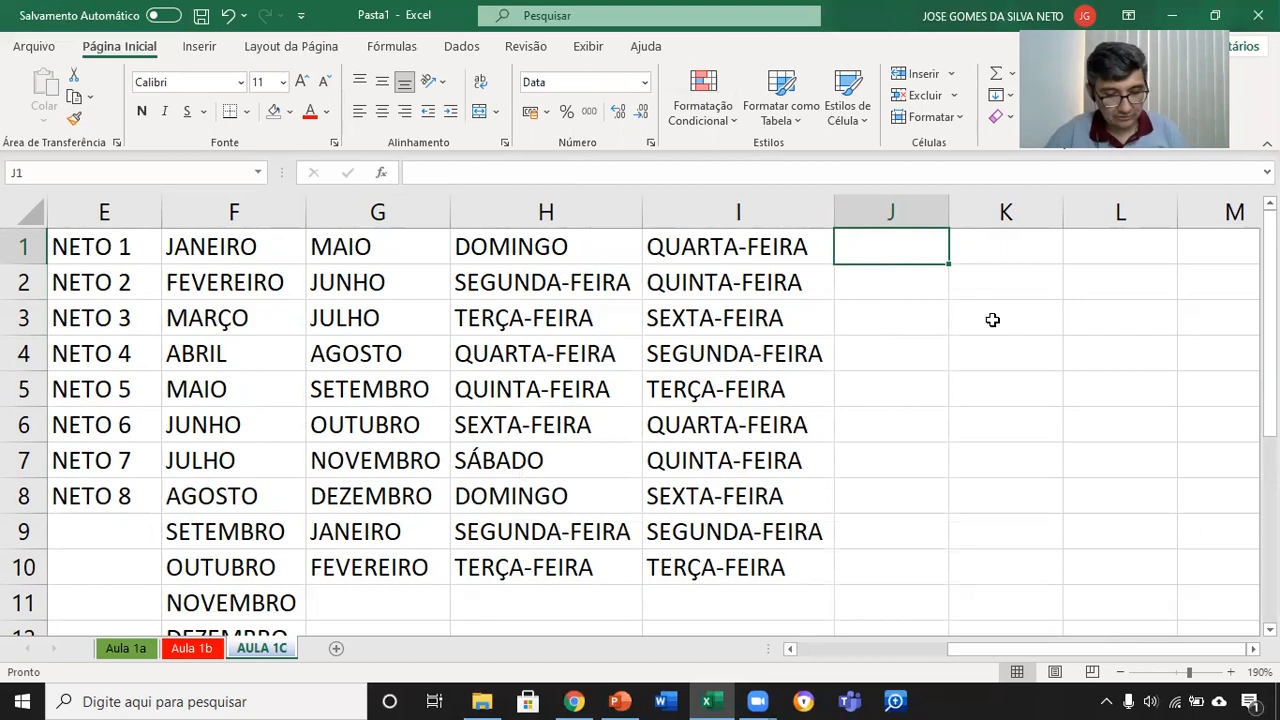
pyautogui.write('dd')
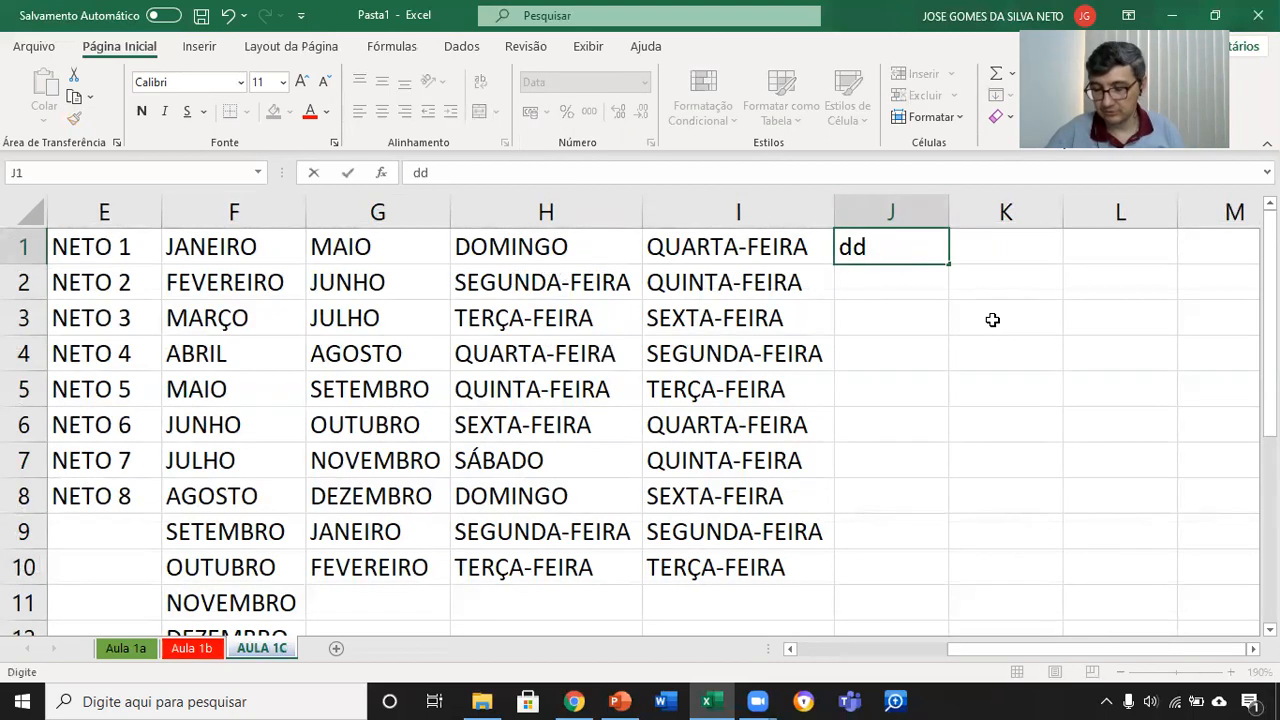
pyautogui.write('/')
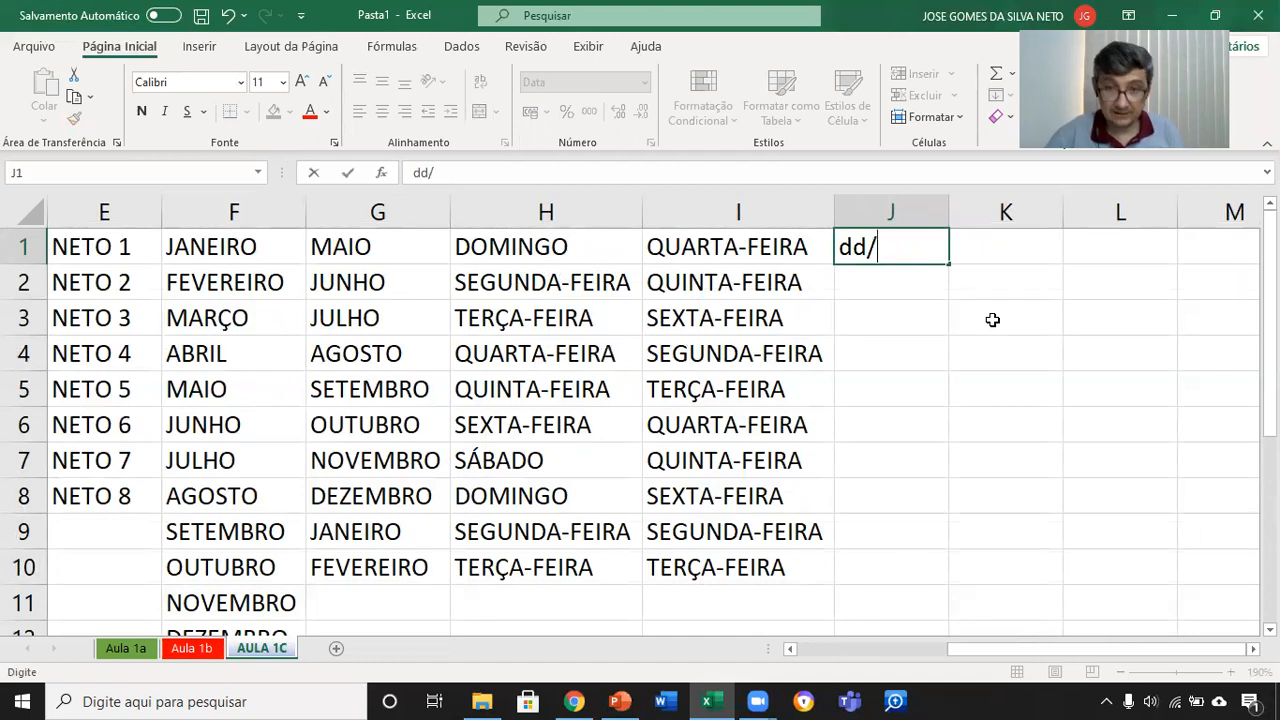
pyautogui.write('mm')
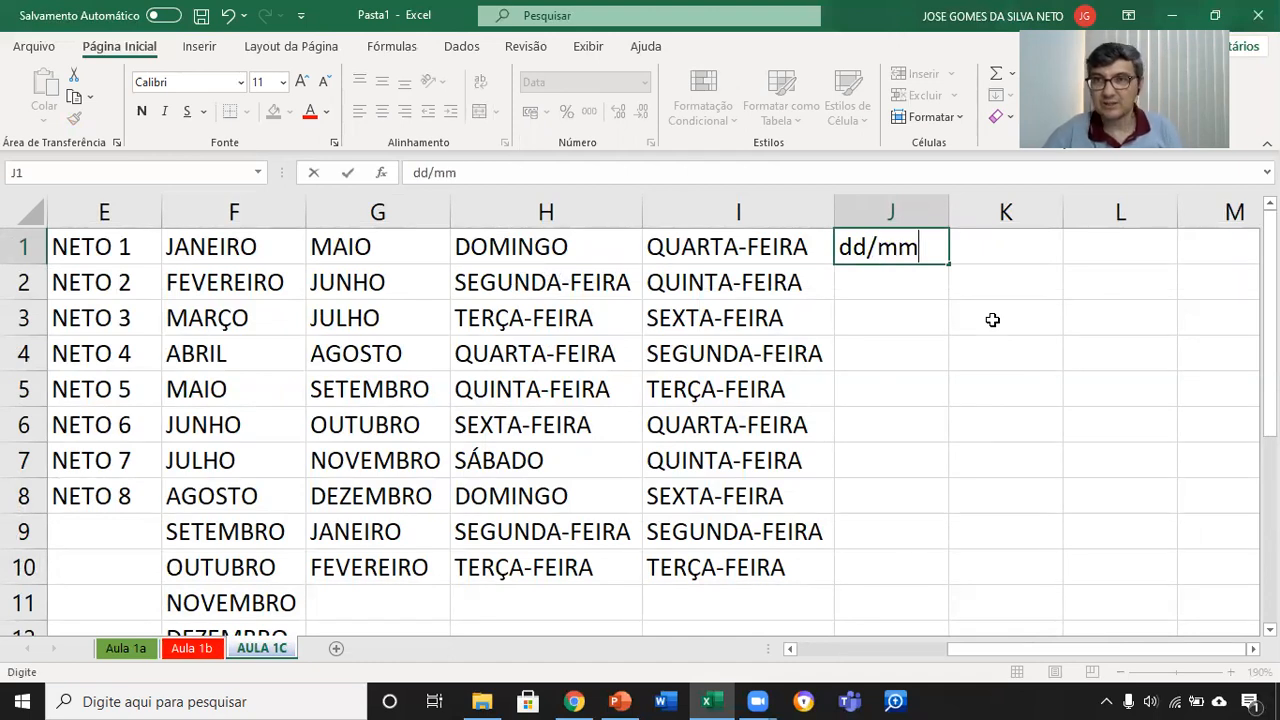
pyautogui.write('/aaaa')
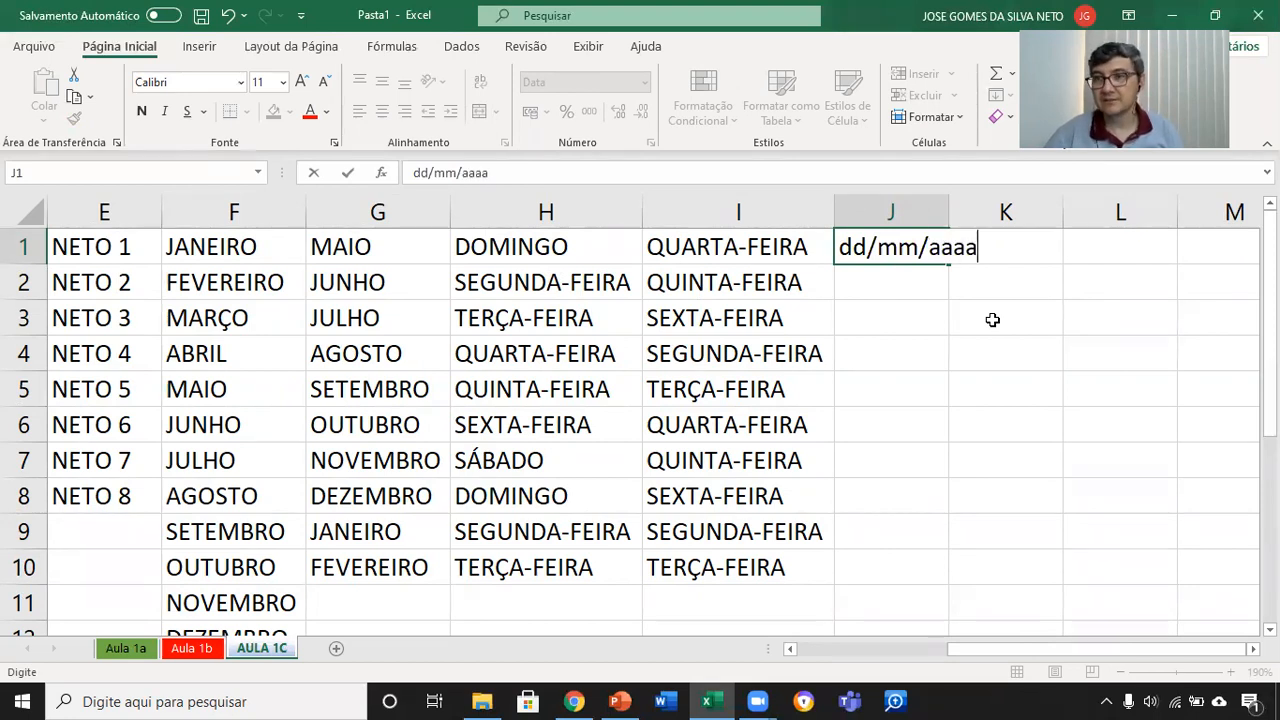
pyautogui.press('BackSpace')
pyautogui.press('BackSpace')
pyautogui.press('BackSpace')
pyautogui.press('BackSpace')
pyautogui.press('BackSpace')
pyautogui.press('BackSpace')
pyautogui.press('BackSpace')
pyautogui.press('BackSpace')
pyautogui.press('BackSpace')
pyautogui.press('BackSpace')
# Step: Enter a full date in day/month/four-digit-year form in cell J1
pyautogui.write('23/1')
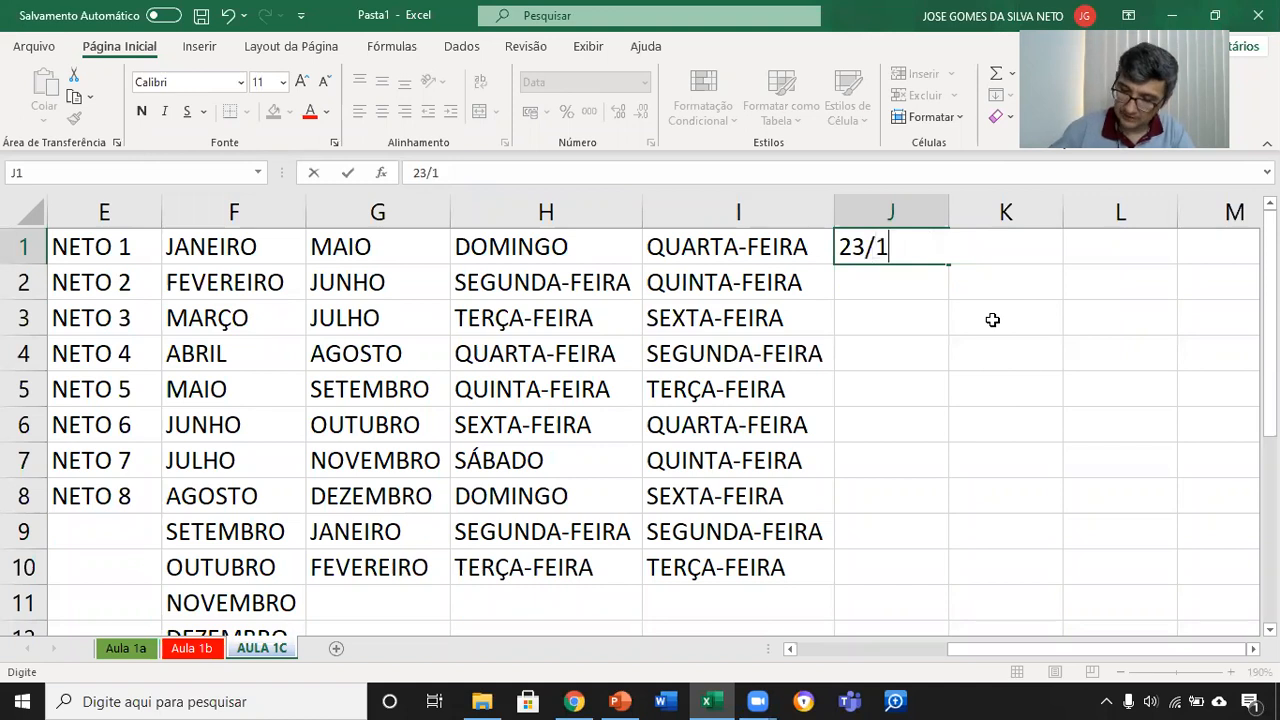
pyautogui.write('0/1976')
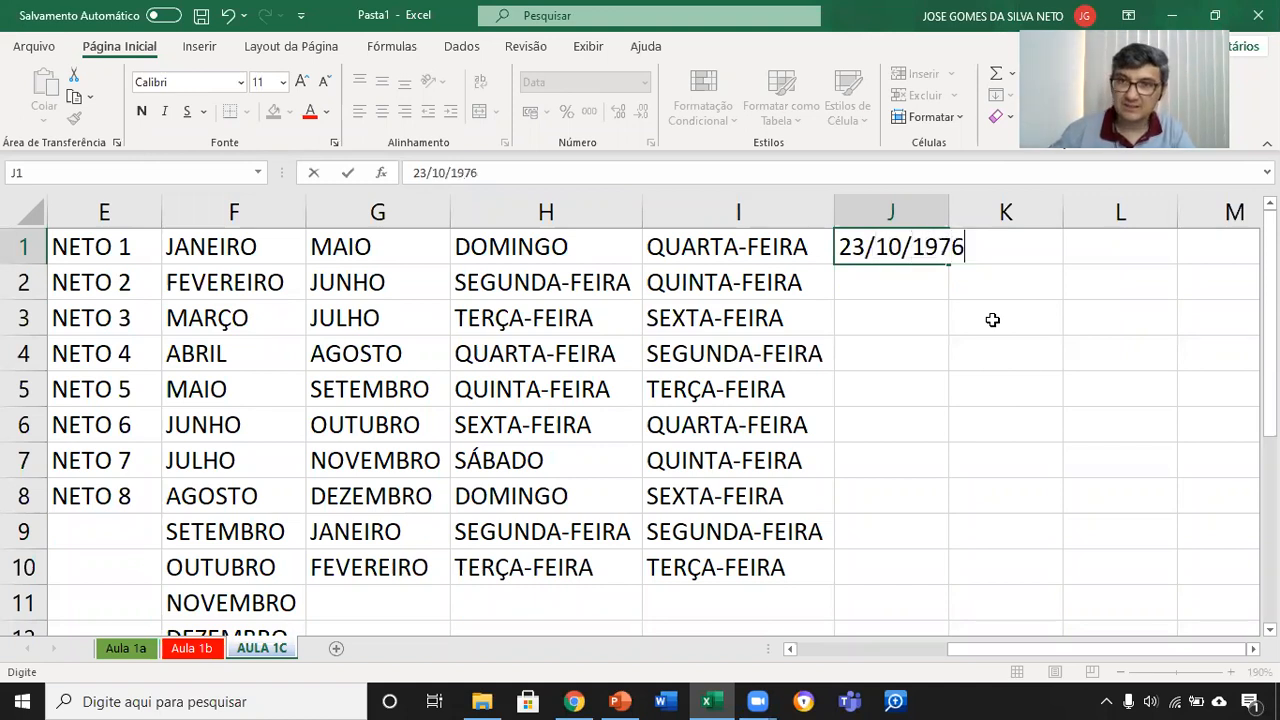
pyautogui.press('Return')
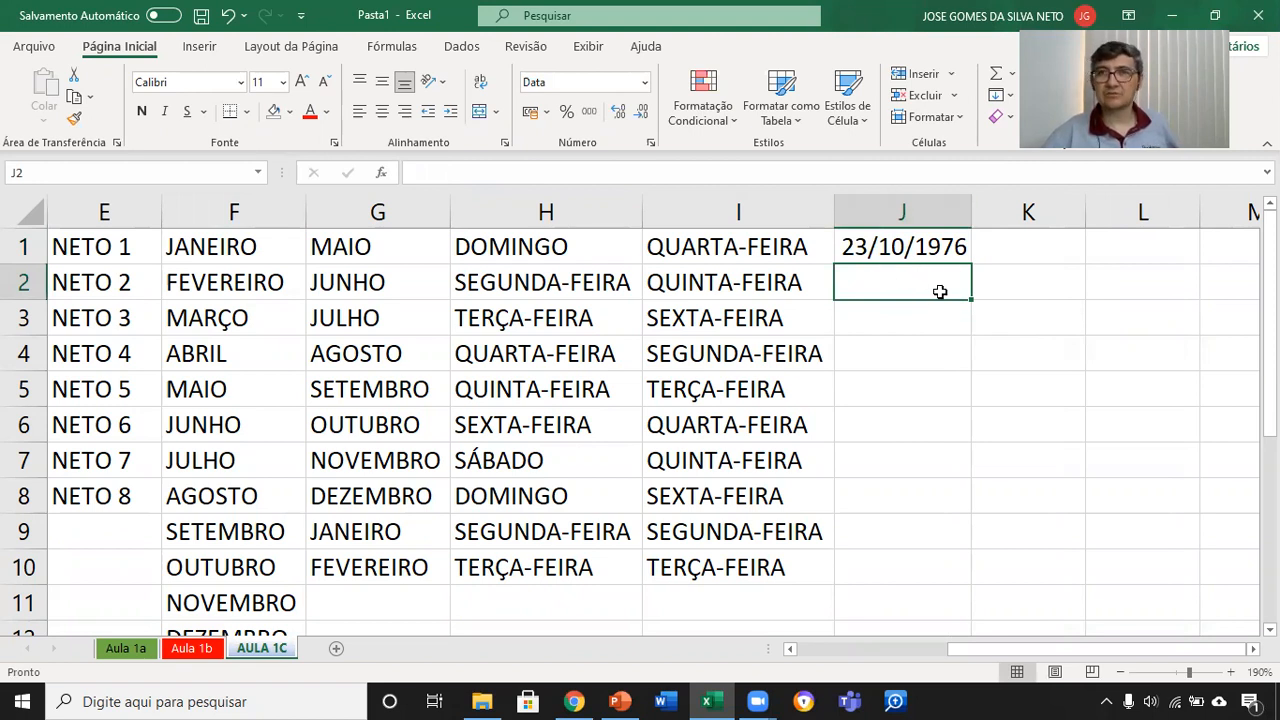
# Step: Apply the 14-mar date type to the whole of column J through the additional number formats
pyautogui.click(932, 216)
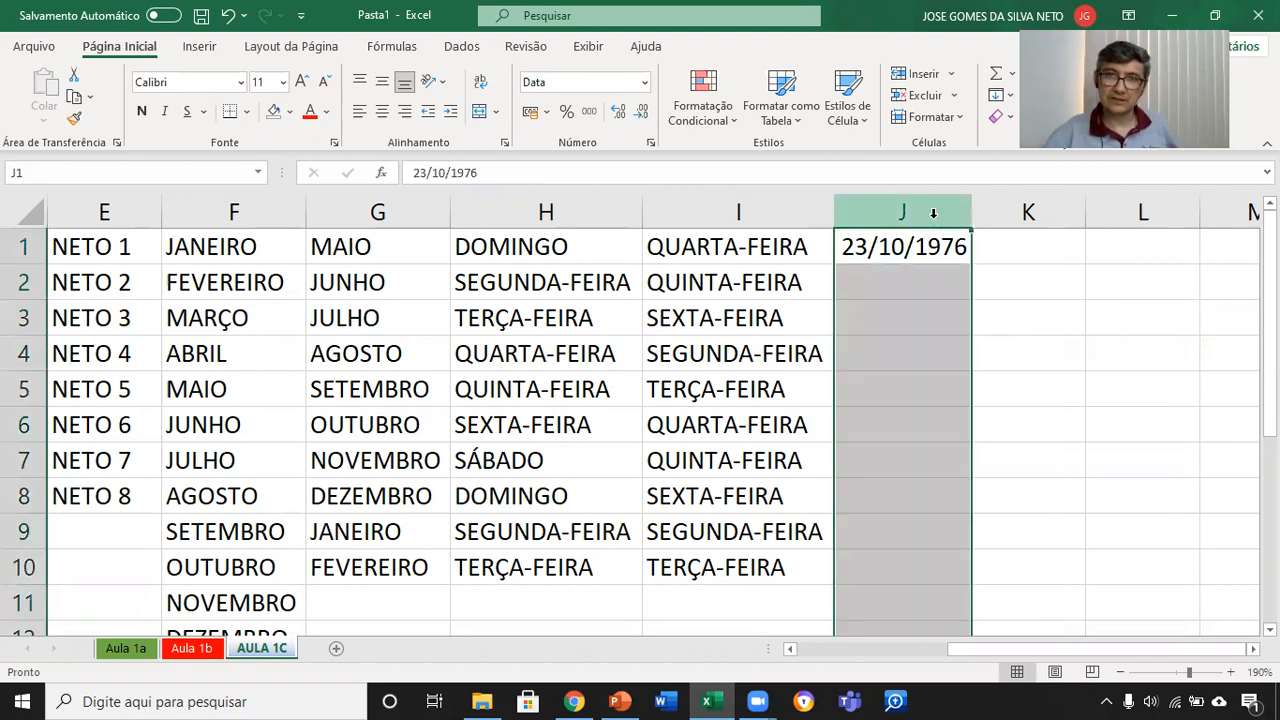
pyautogui.click(645, 88)
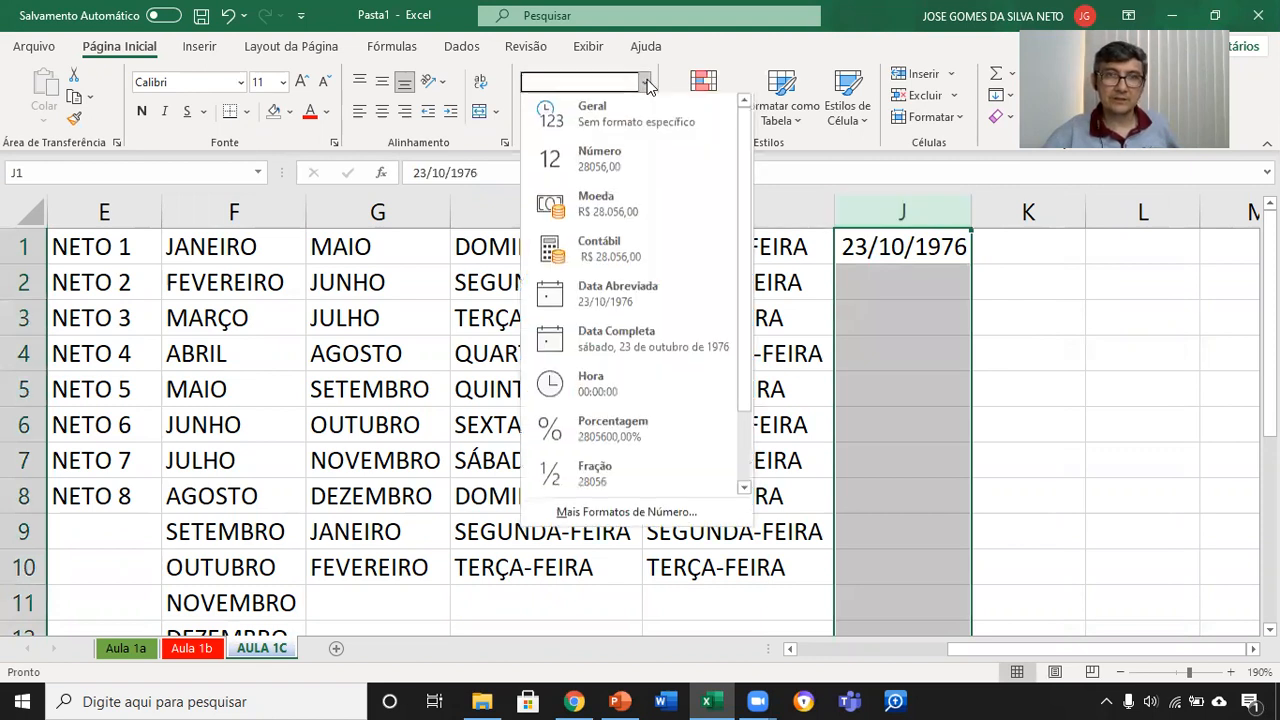
pyautogui.click(645, 516)
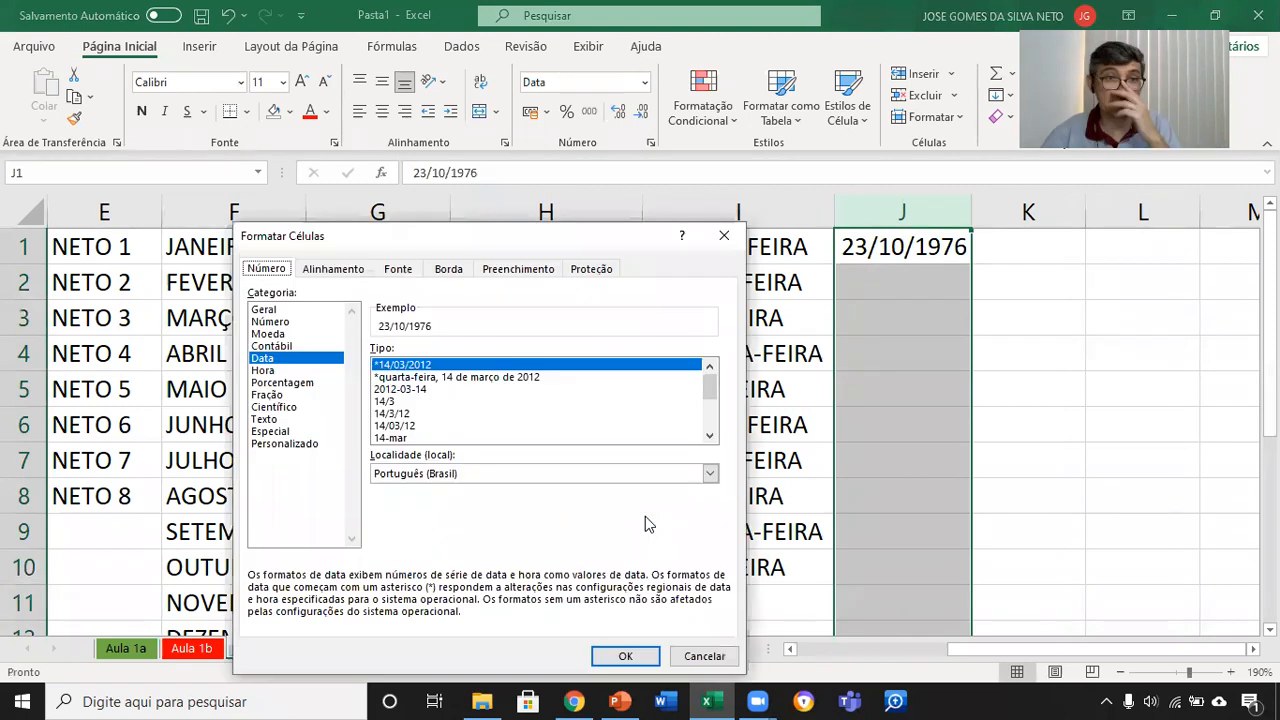
pyautogui.moveTo(716, 396)
pyautogui.mouseDown()
pyautogui.moveTo(714, 446)
pyautogui.moveTo(709, 382)
pyautogui.mouseUp()
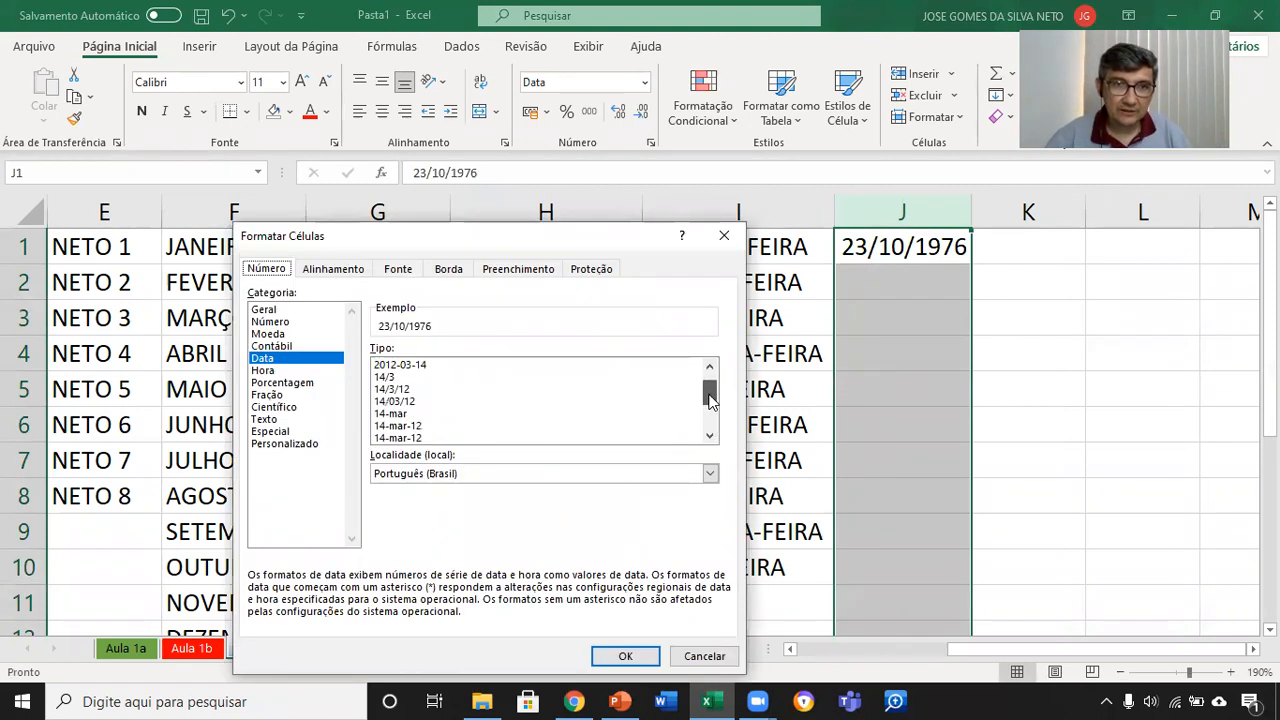
pyautogui.click(400, 414)
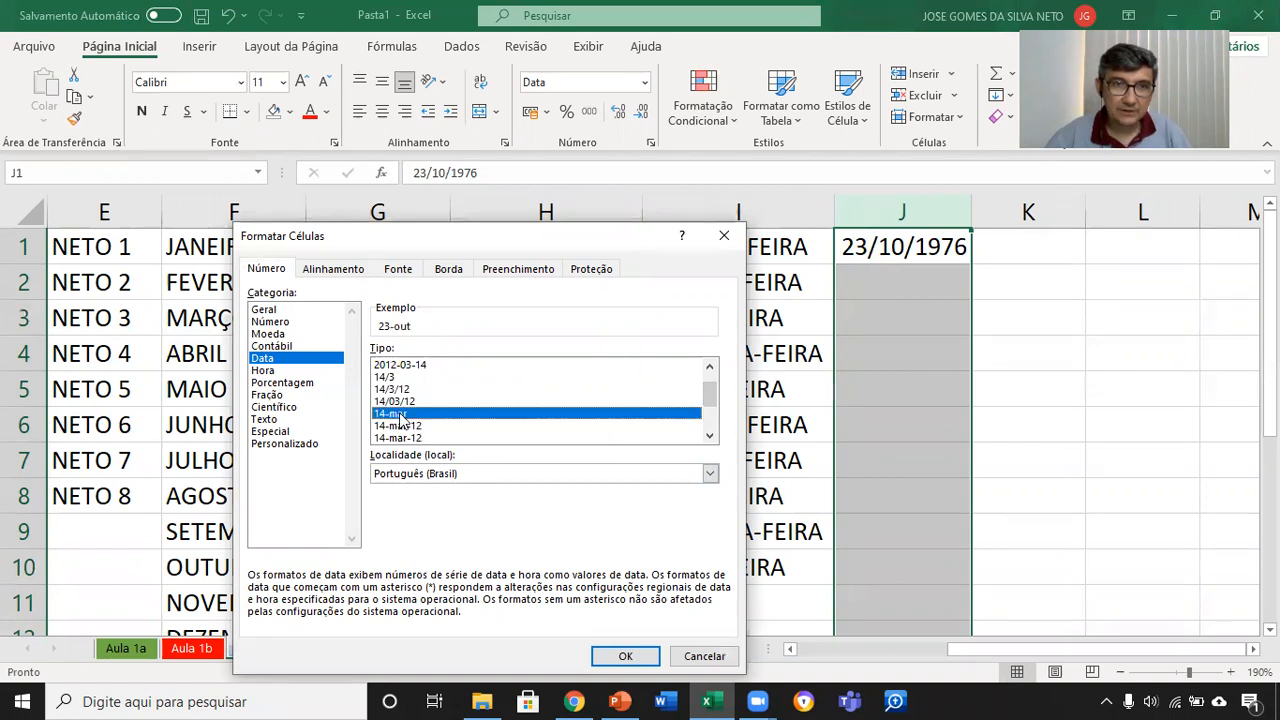
pyautogui.click(628, 656)
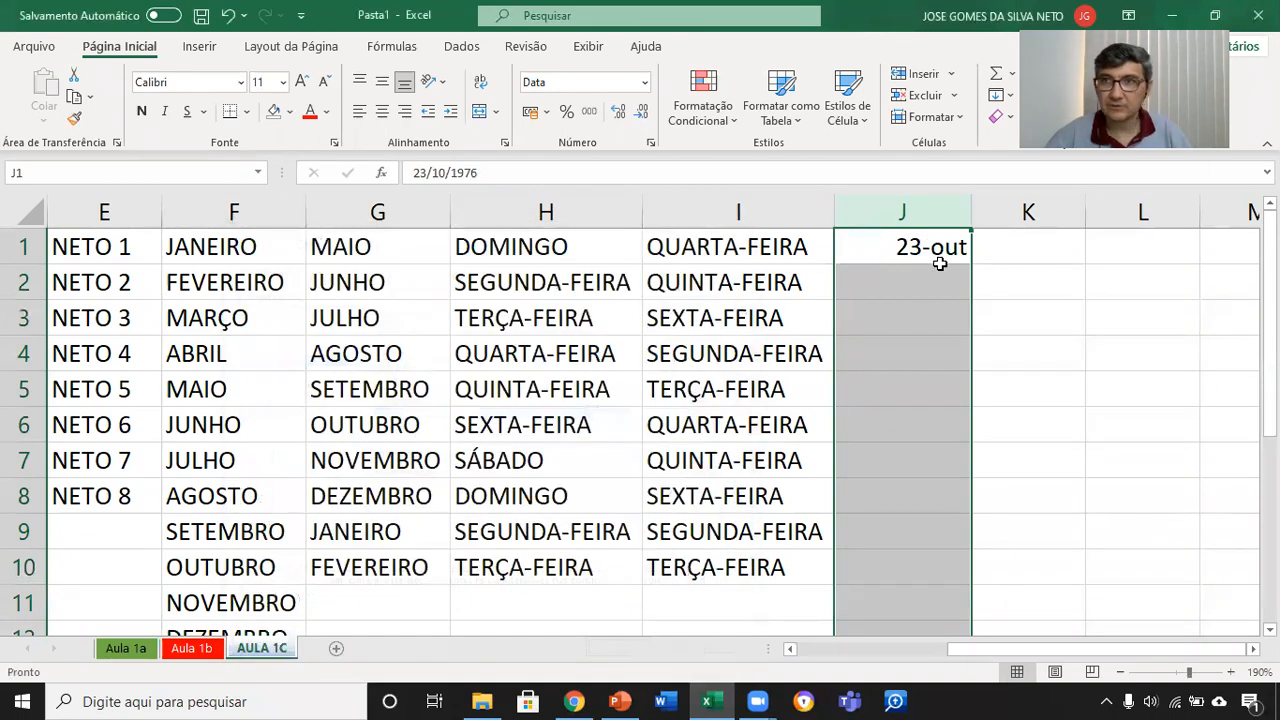
# Step: Format column J as Data Completa and autofill the date in J1 down to J17
pyautogui.click(645, 82)
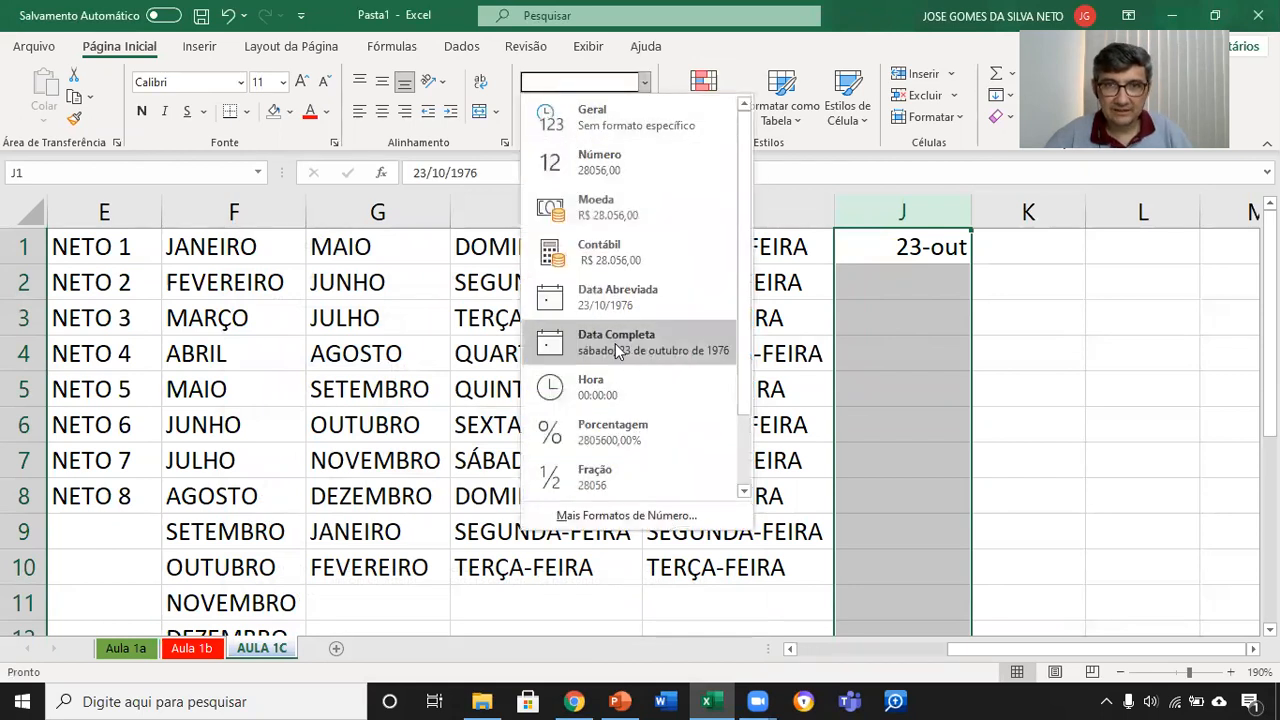
pyautogui.click(615, 343)
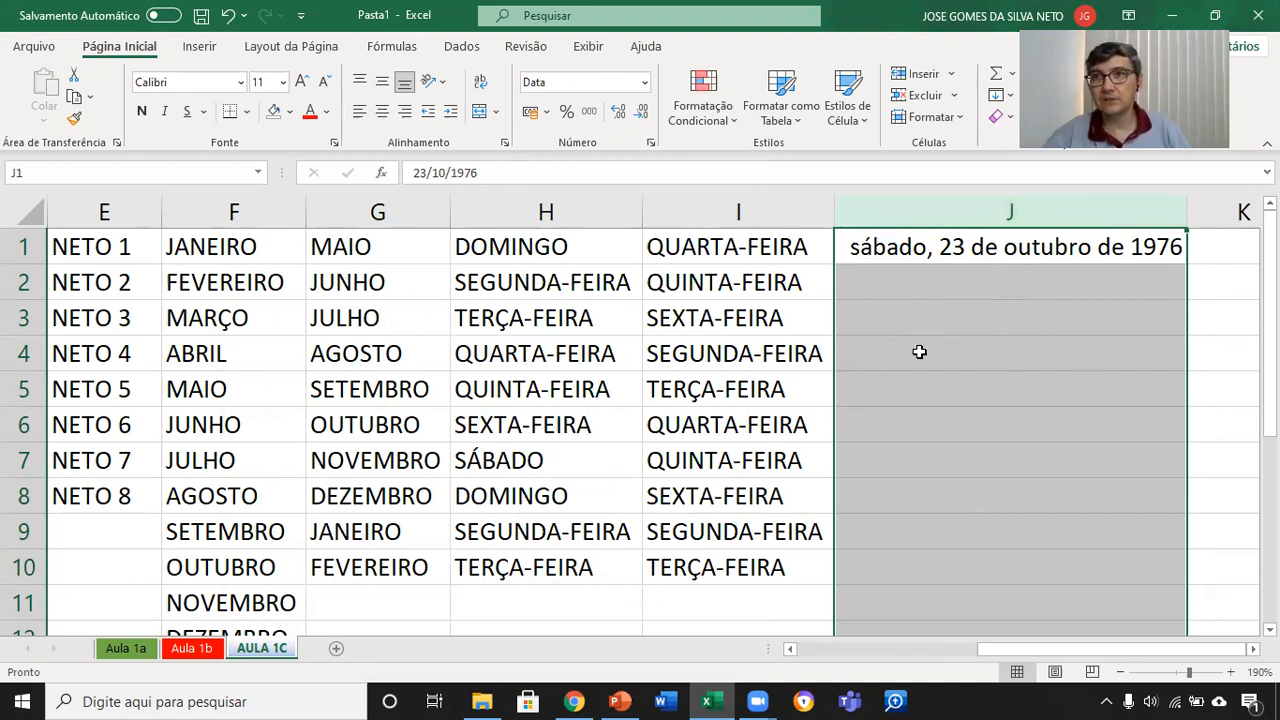
pyautogui.click(1014, 254)
pyautogui.click(1253, 649)
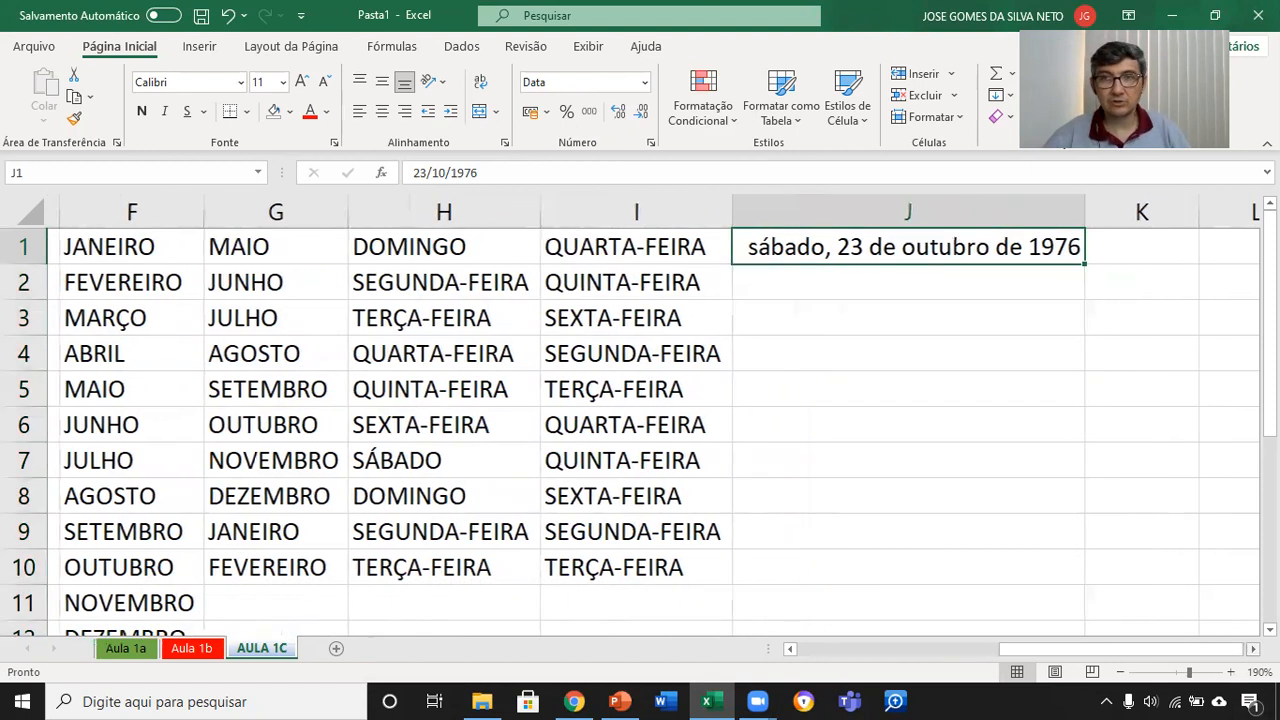
pyautogui.click(1253, 649)
pyautogui.click(1253, 649)
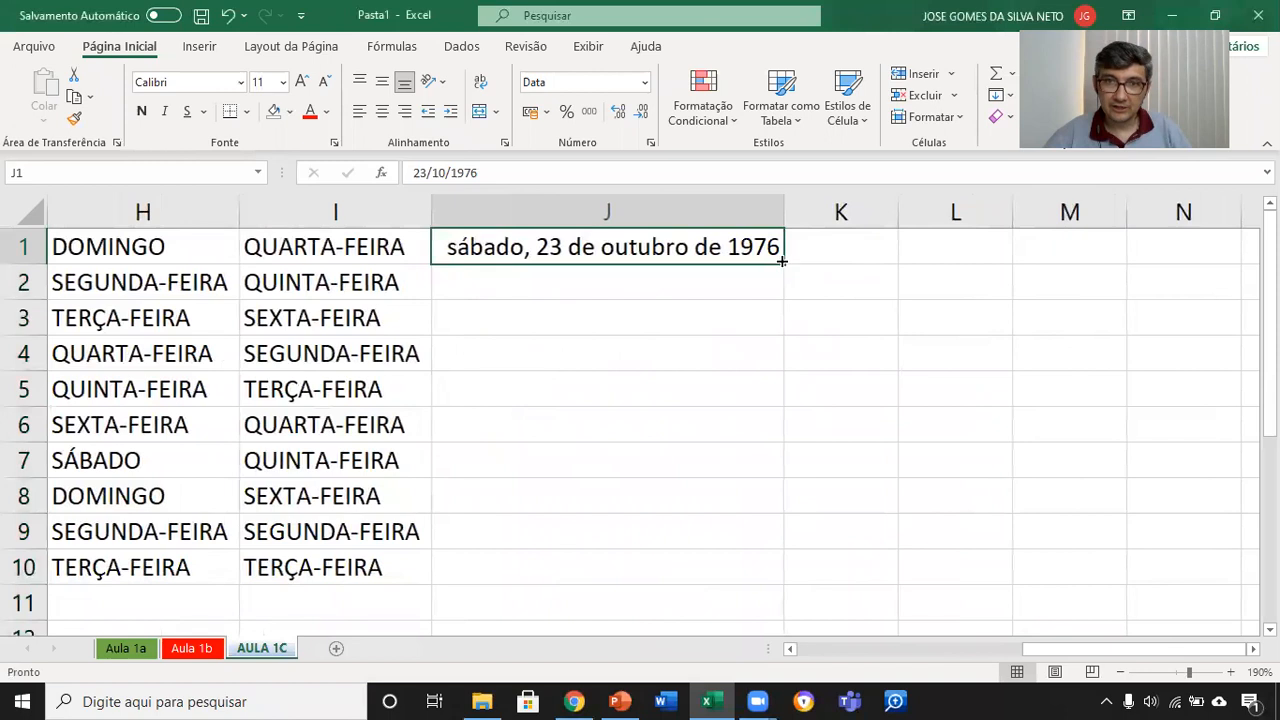
pyautogui.moveTo(781, 264); pyautogui.dragTo(765, 612)
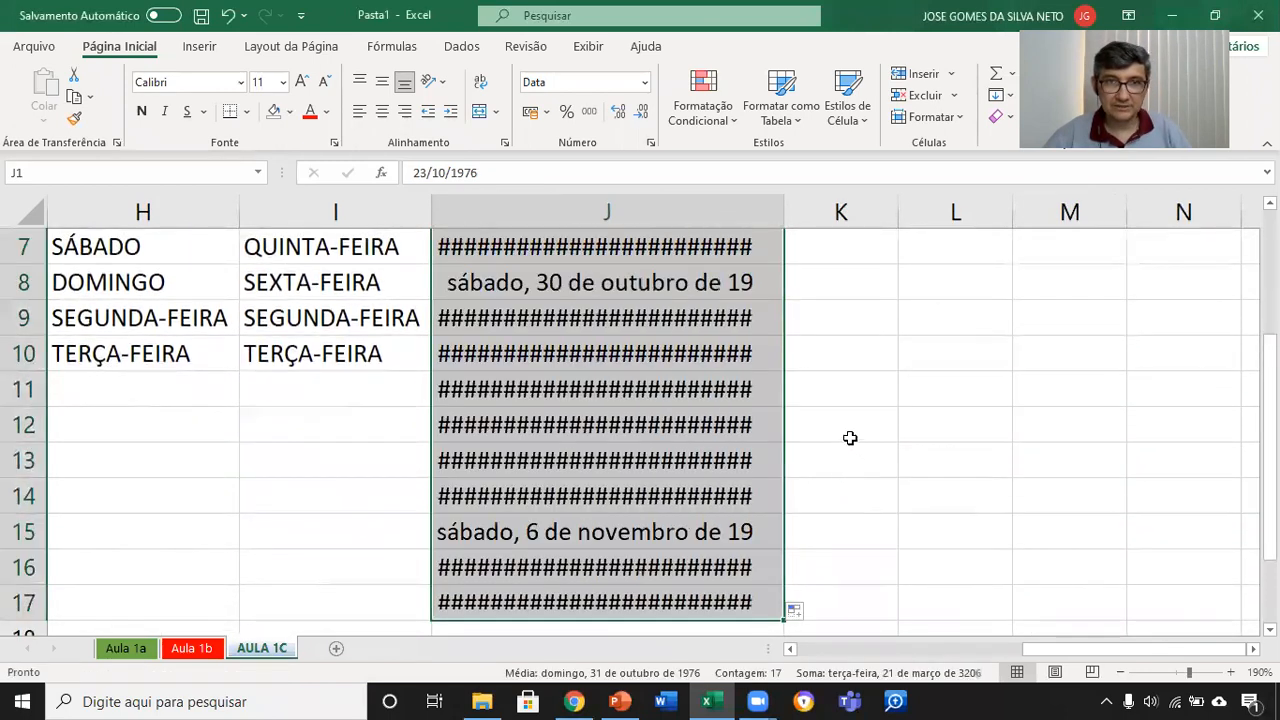
# Step: Autofit the width of column J to its longest full date and review the filled series
pyautogui.scroll(2, 905, 440)
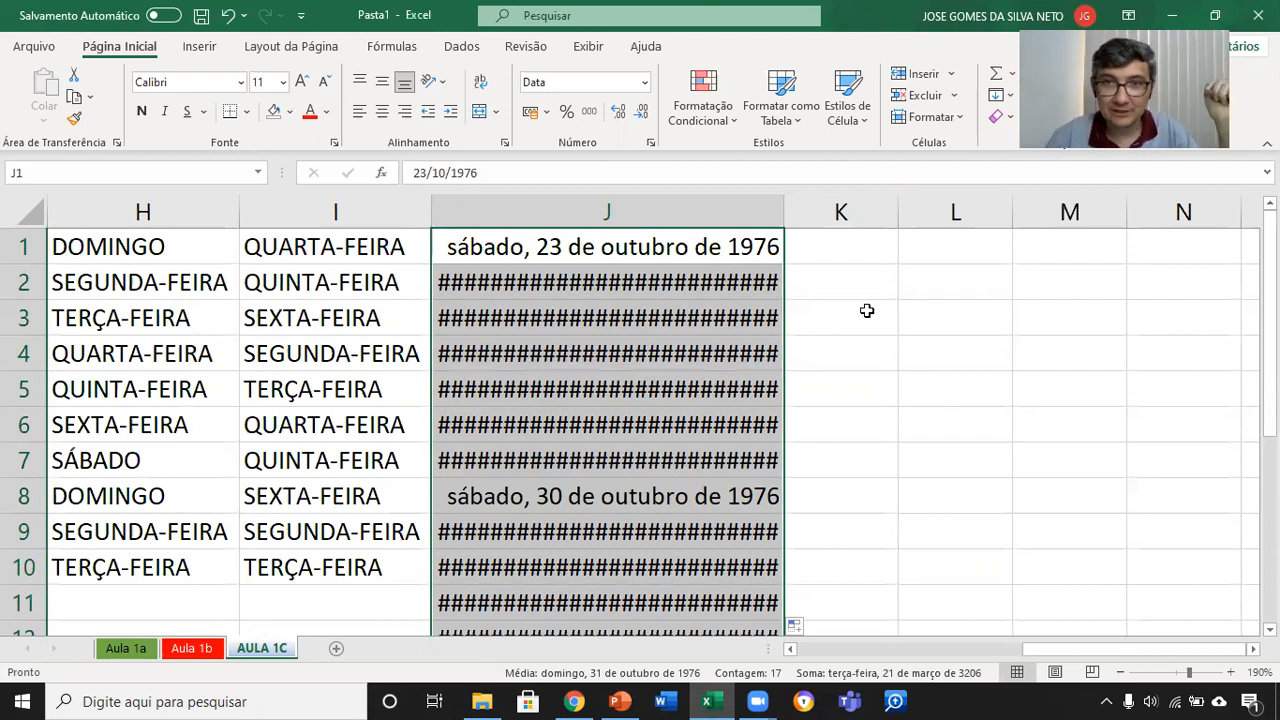
pyautogui.doubleClick(786, 204)
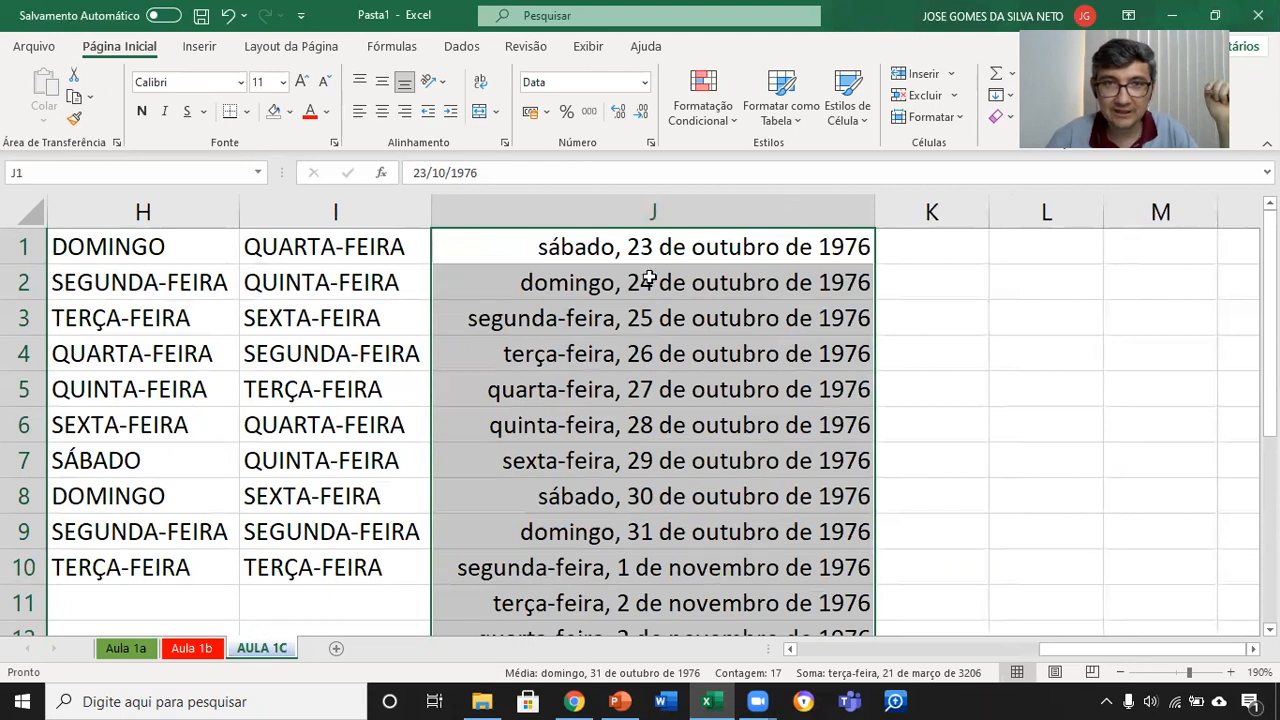
pyautogui.scroll(-6, 752, 466)
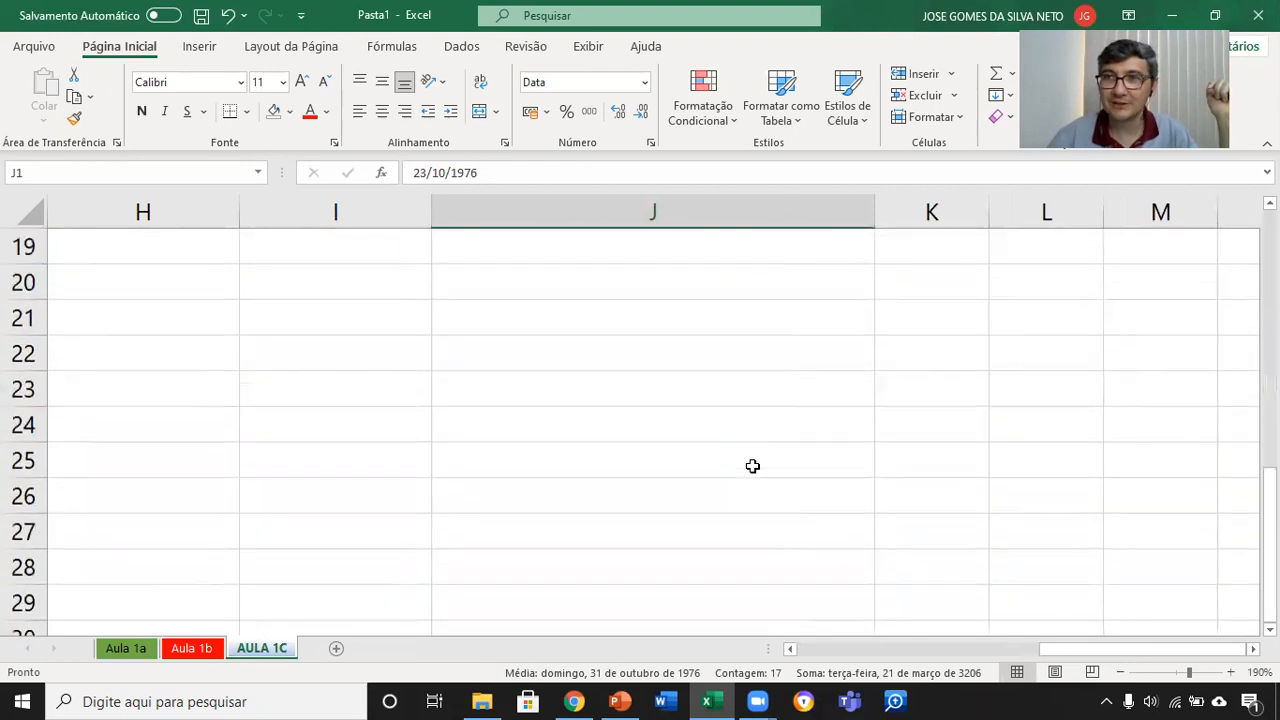
pyautogui.scroll(6, 752, 466)
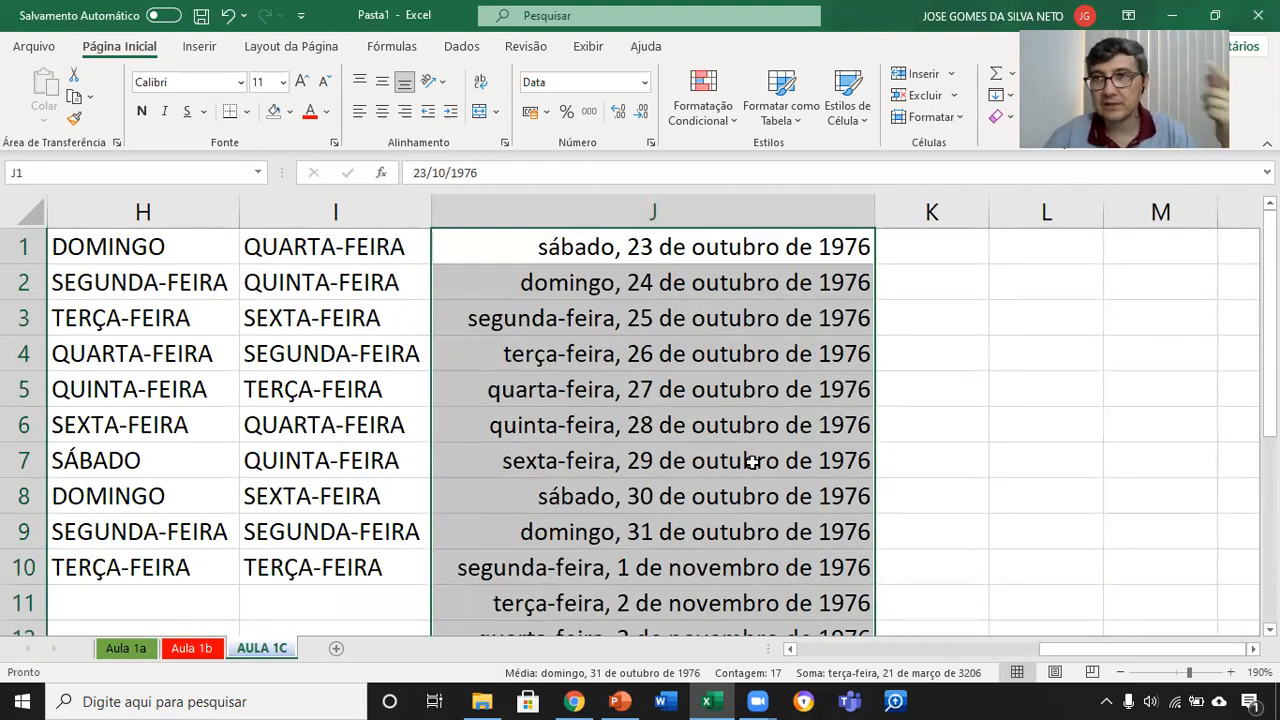
# Step: On the Aula 1b worksheet, narrow the Salário column to about 6,86, autofit it again, and return to AULA 1C
pyautogui.click(190, 648)
pyautogui.moveTo(700, 209); pyautogui.dragTo(664, 206)
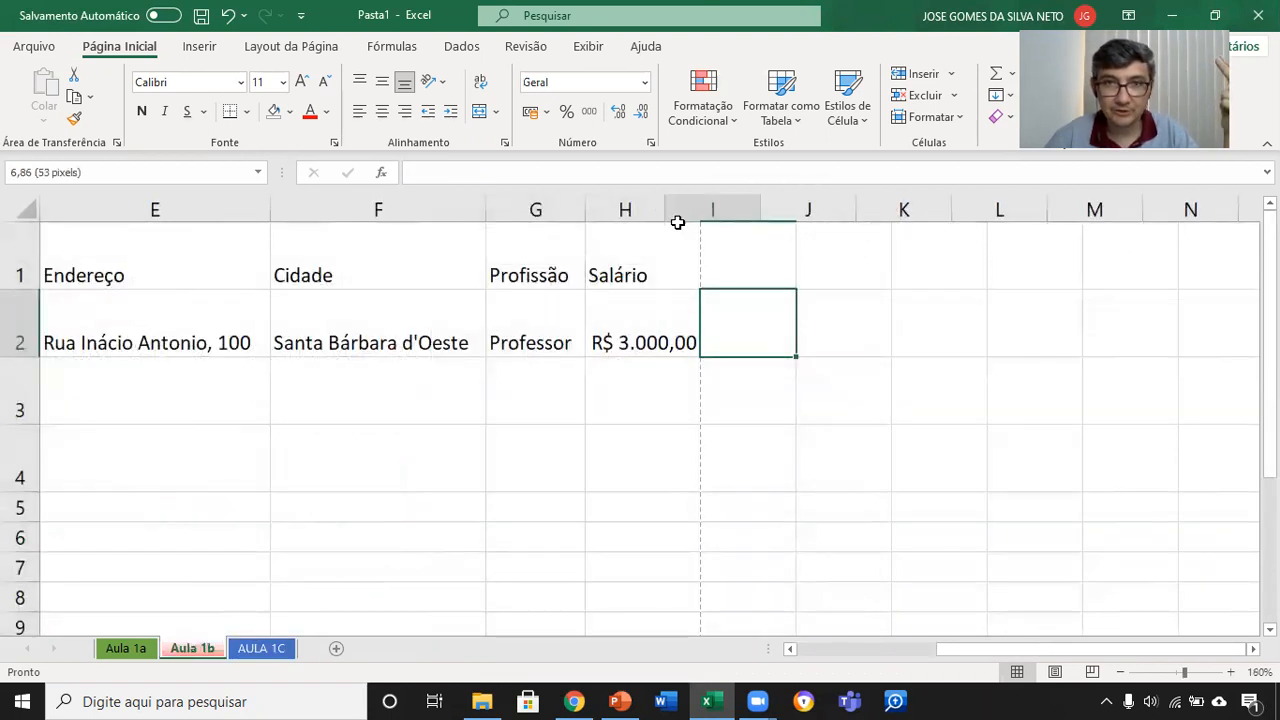
pyautogui.click(652, 325)
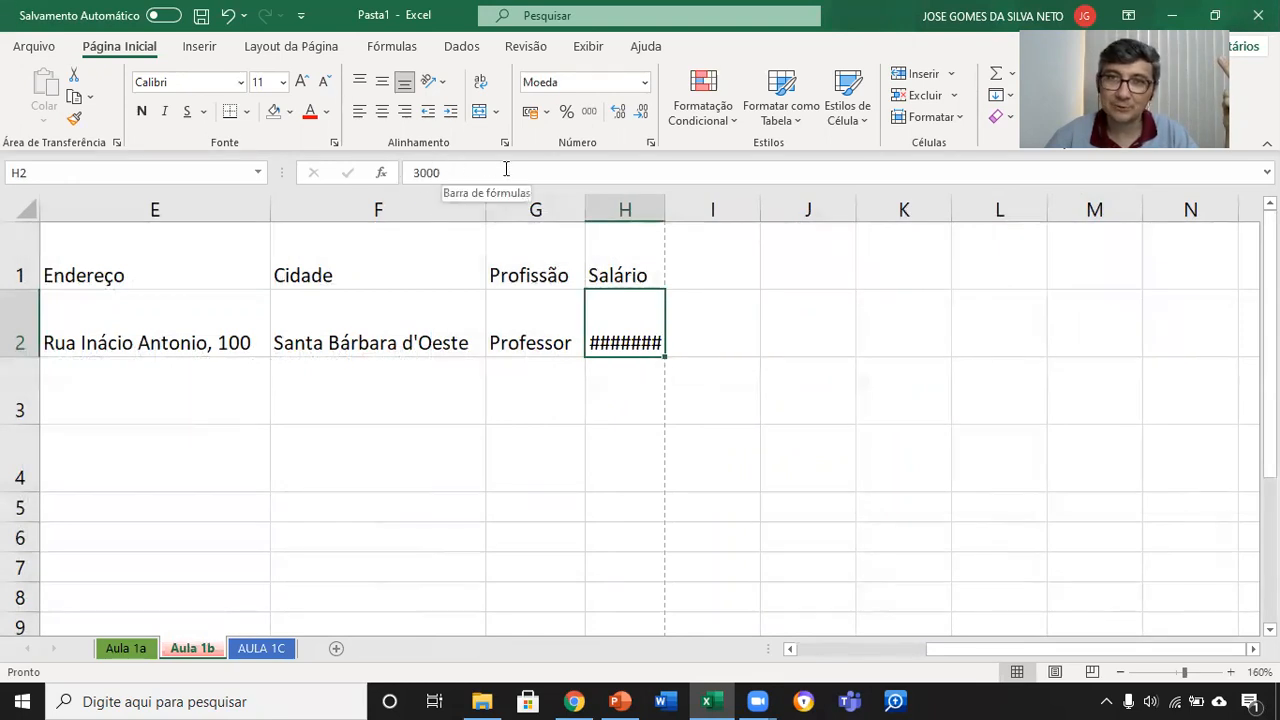
pyautogui.doubleClick(665, 207)
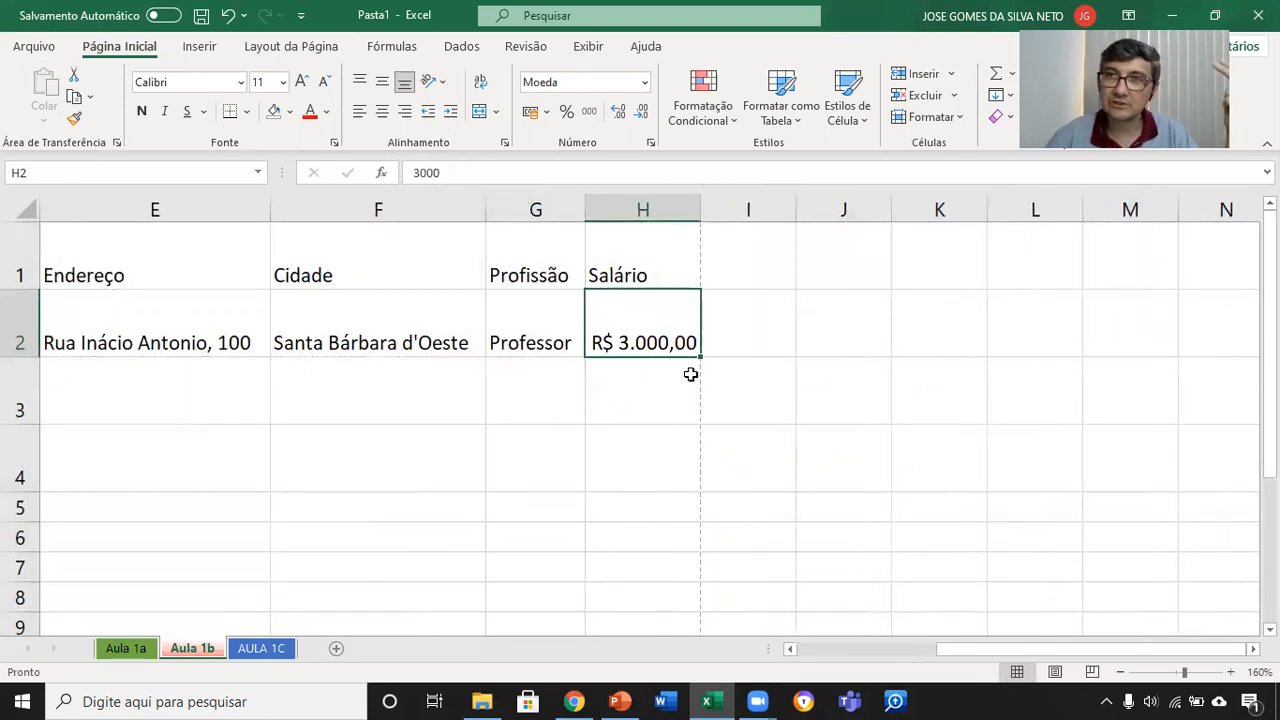
pyautogui.click(272, 650)
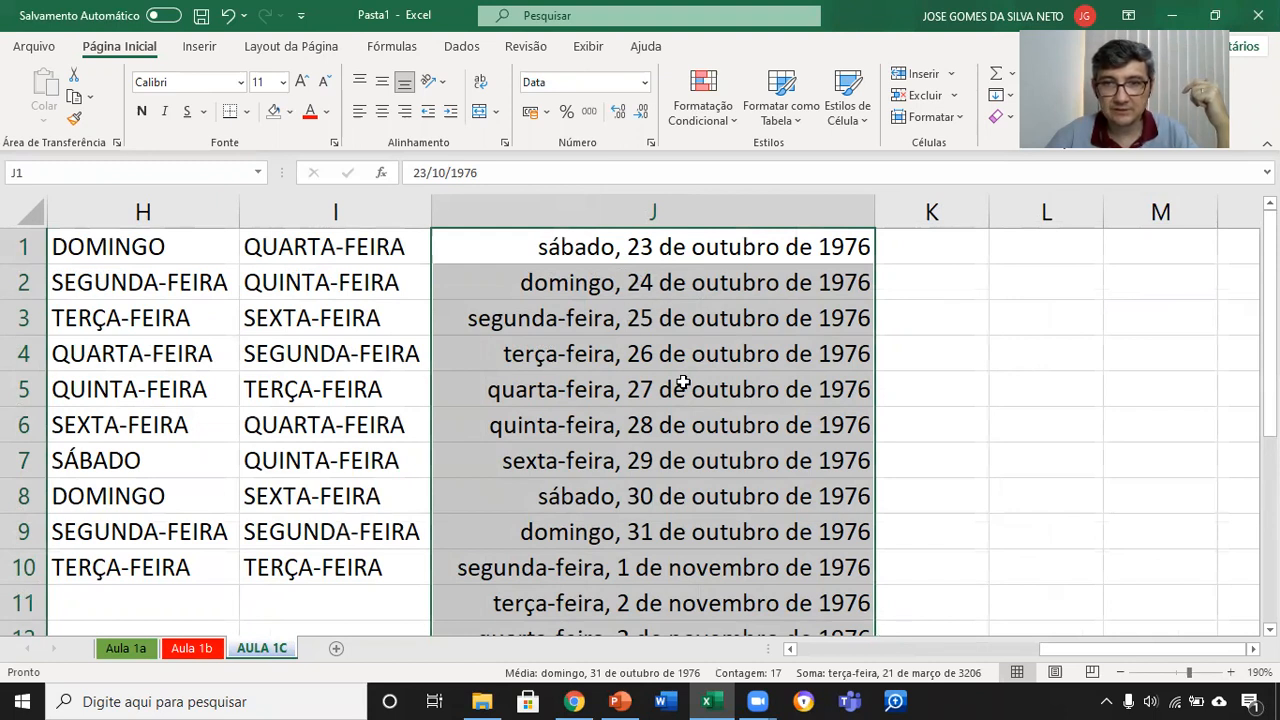
pyautogui.scroll(-6, 683, 382)
pyautogui.scroll(2, 683, 382)
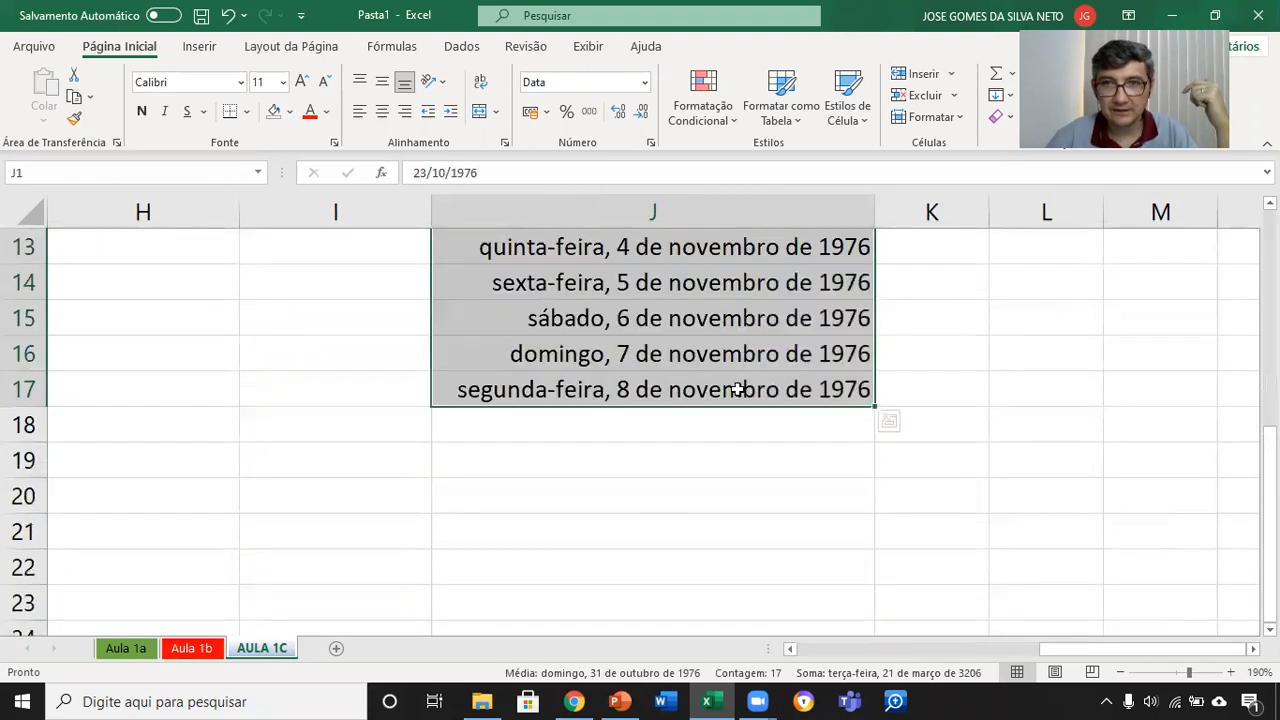
pyautogui.click(890, 421)
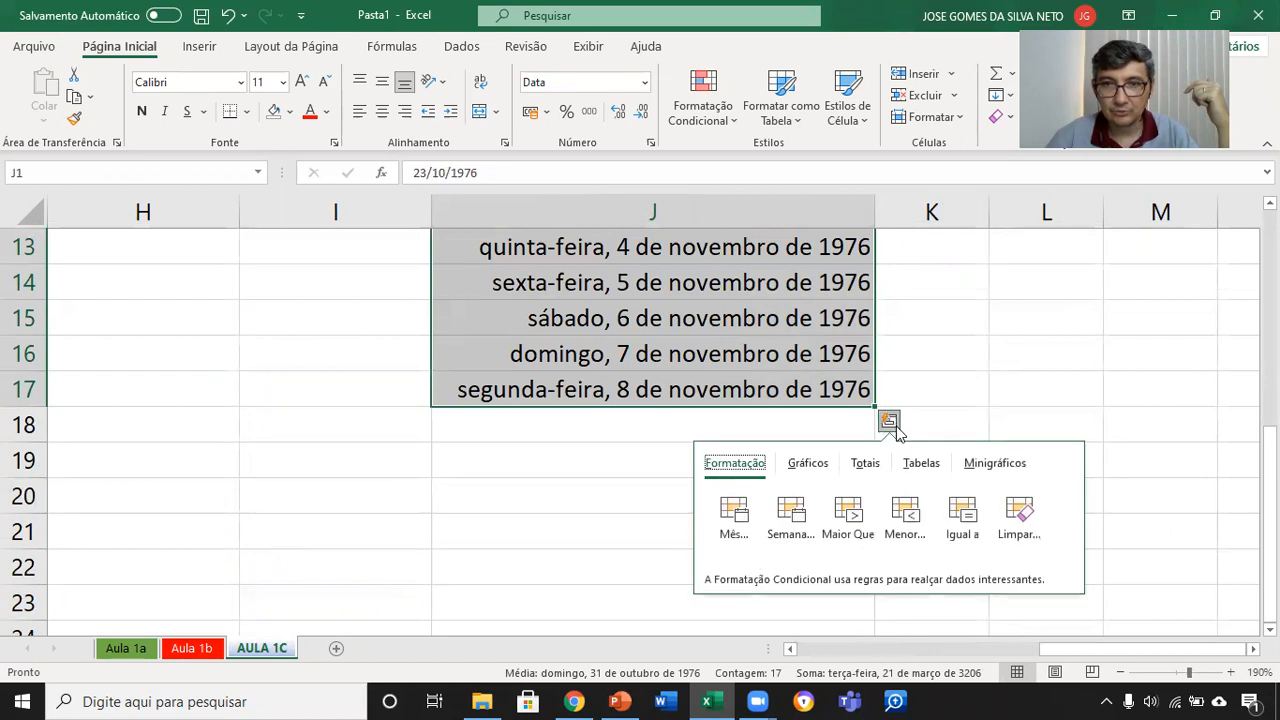
pyautogui.click(933, 414)
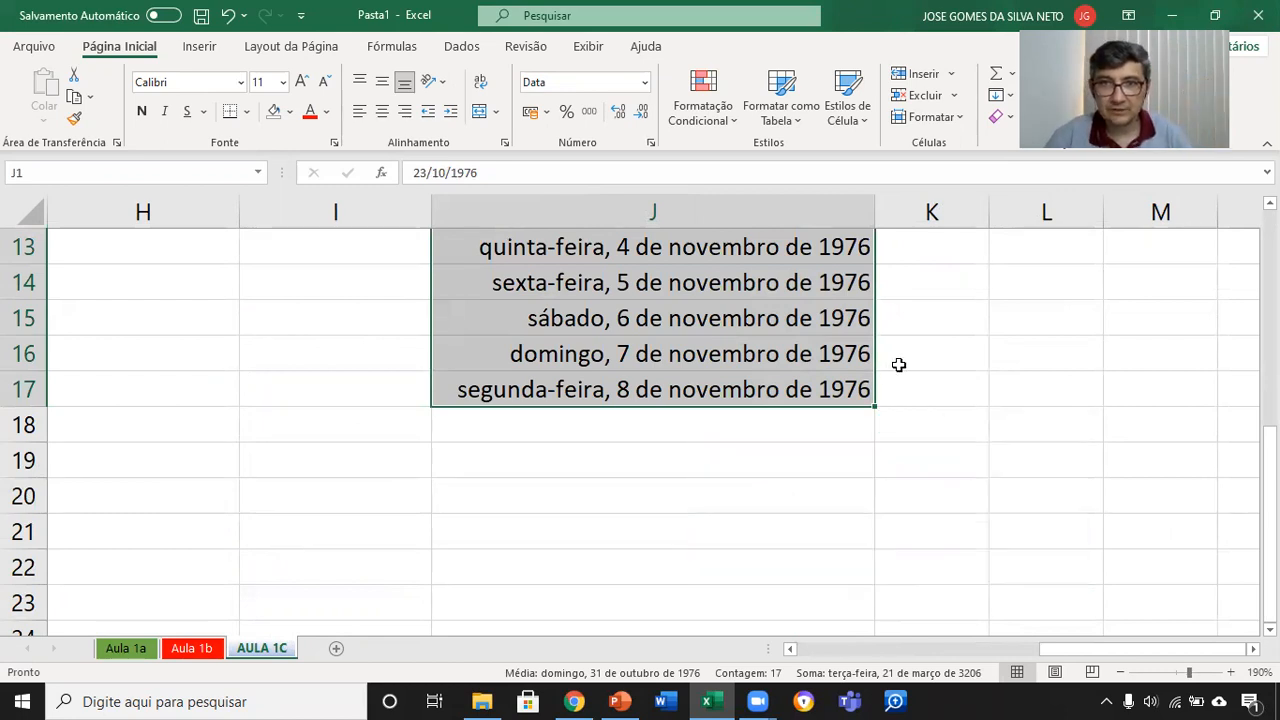
# Step: Autofill J1 down to J17 again and set the fill option to Preencher meses
pyautogui.scroll(4, 898, 365)
pyautogui.click(829, 240)
pyautogui.moveTo(879, 262)
pyautogui.mouseDown()
pyautogui.moveTo(872, 651)
pyautogui.moveTo(866, 590)
pyautogui.mouseUp()
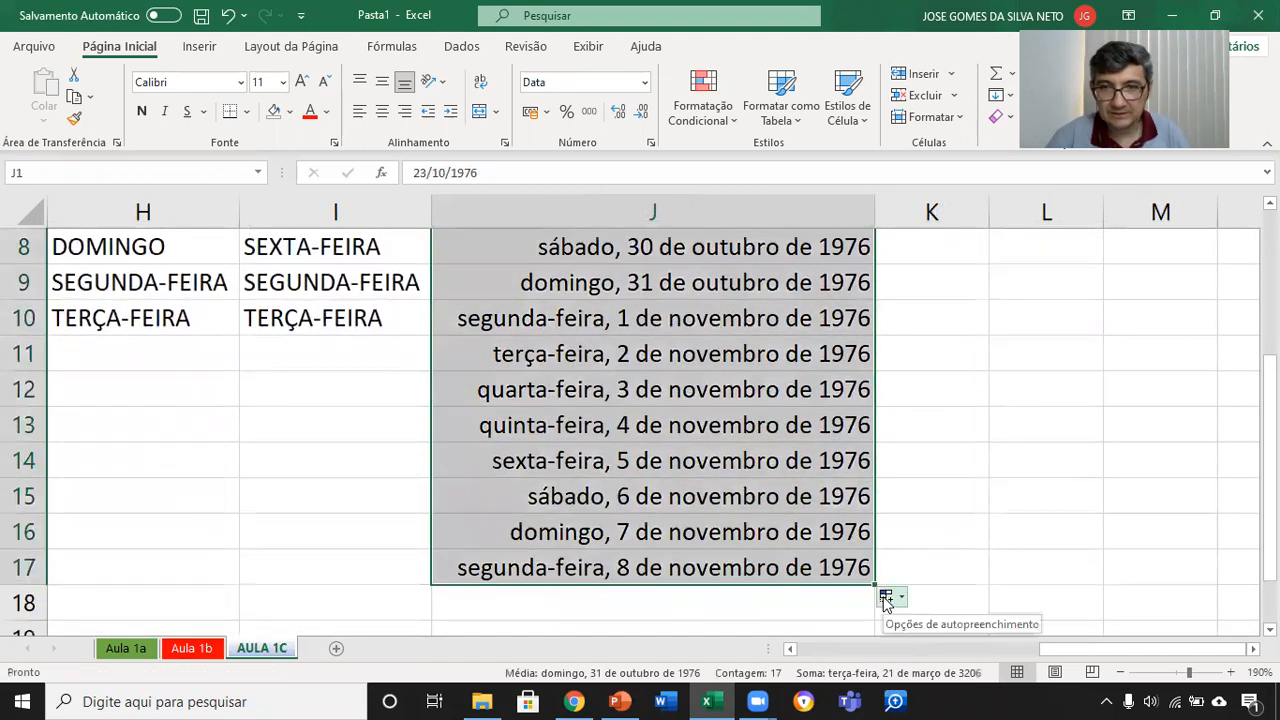
pyautogui.click(893, 598)
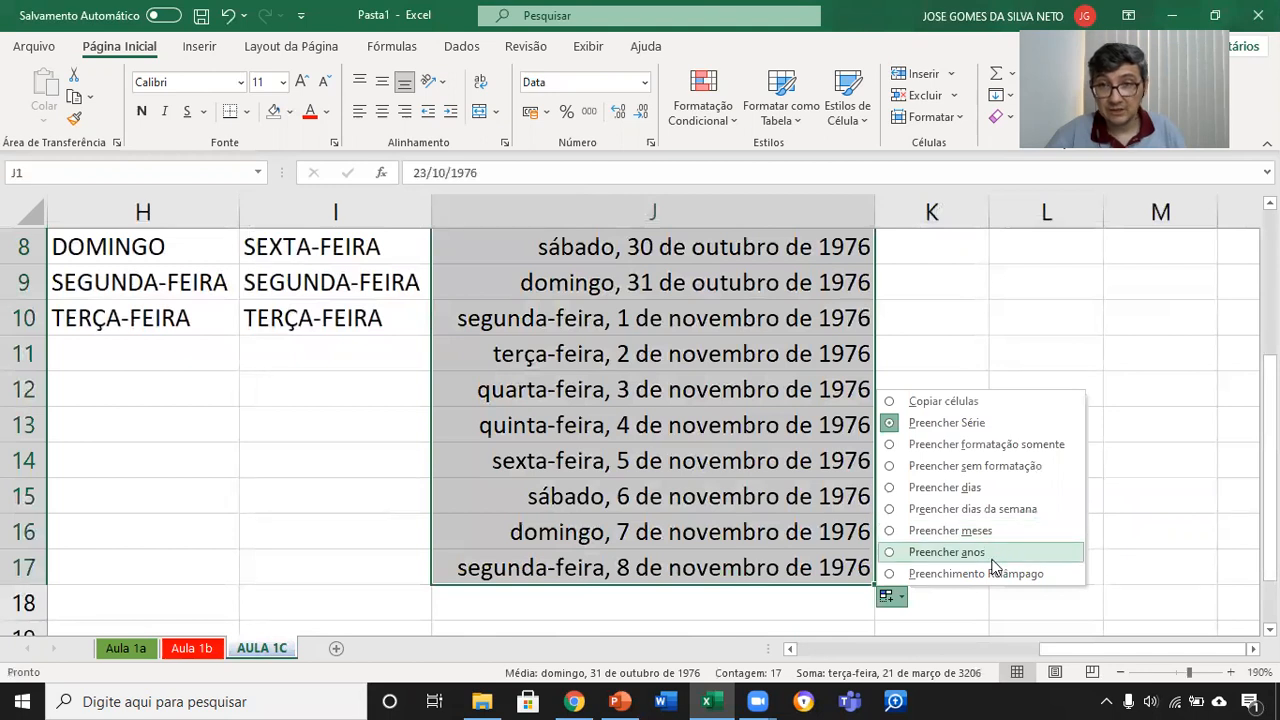
pyautogui.click(997, 531)
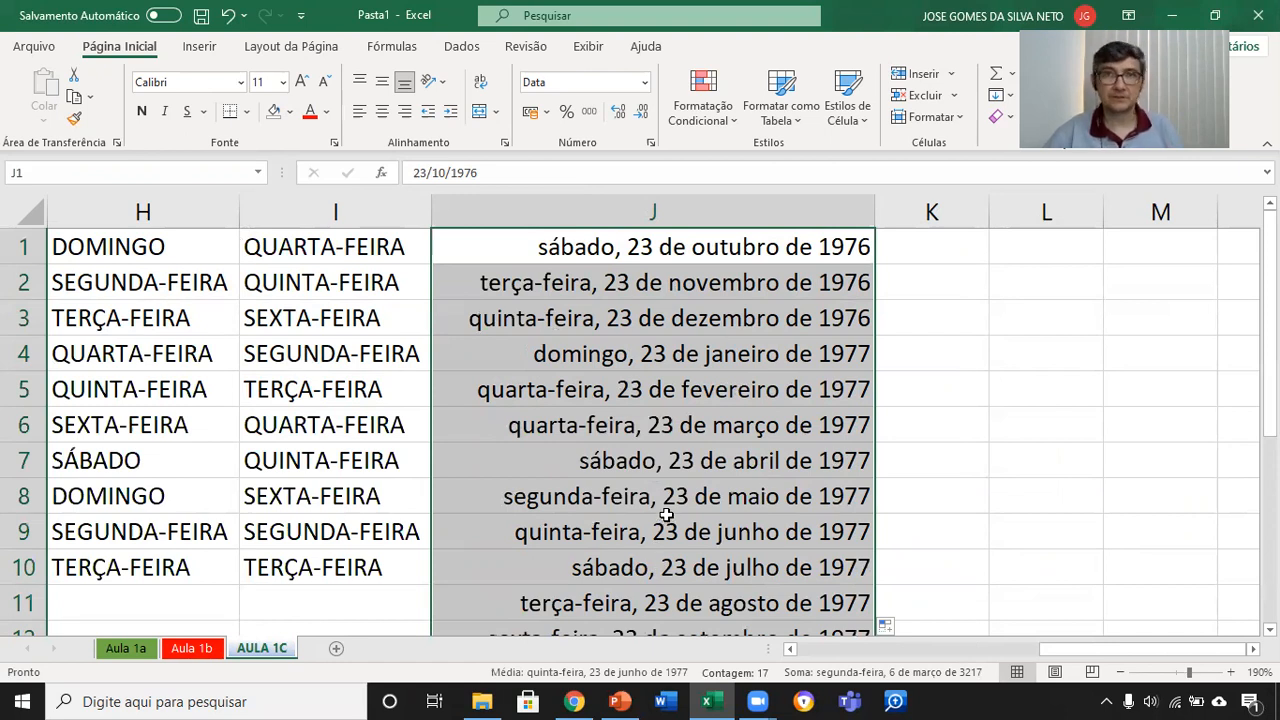
# Step: Format the empty cell K1 as Hora
pyautogui.click(952, 246)
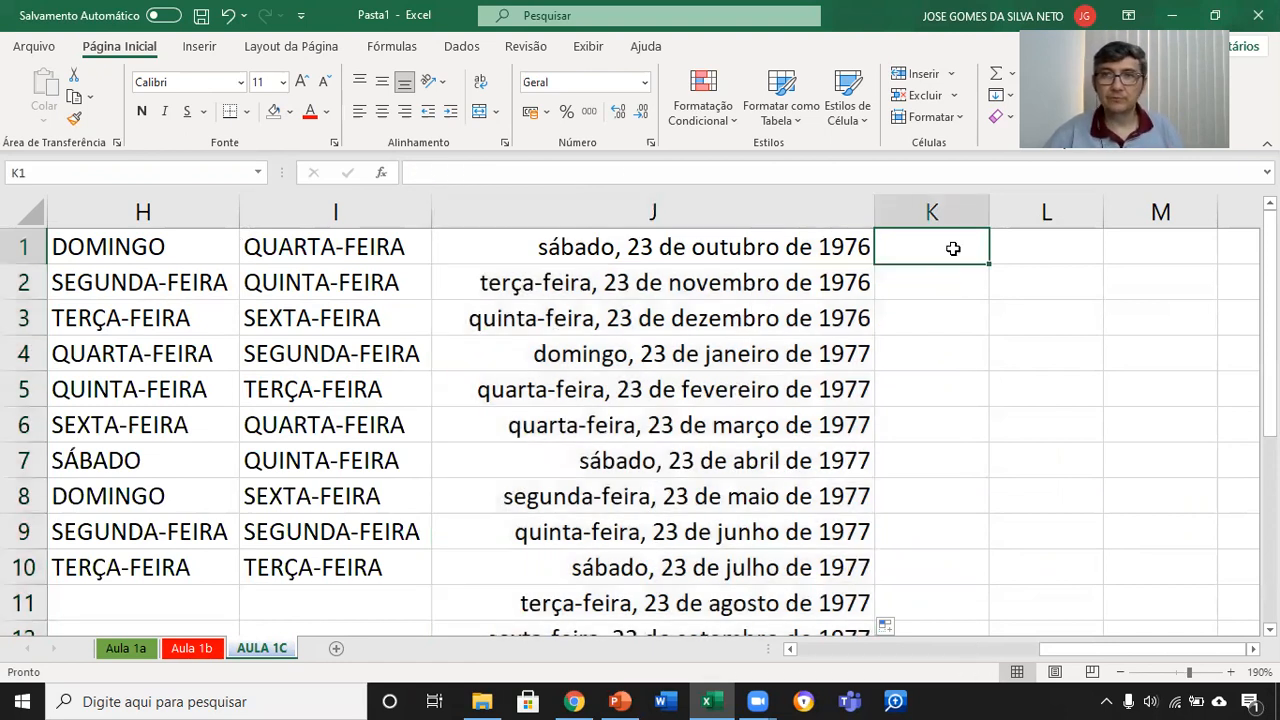
pyautogui.click(646, 81)
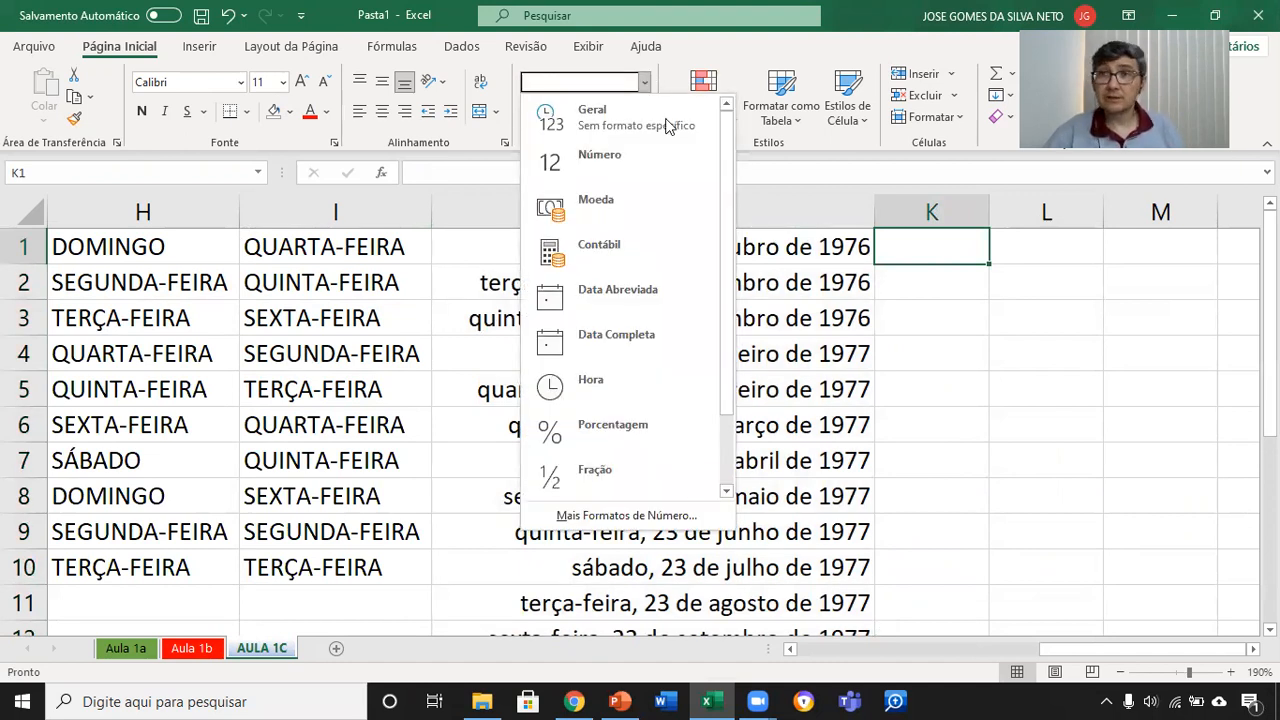
pyautogui.click(624, 388)
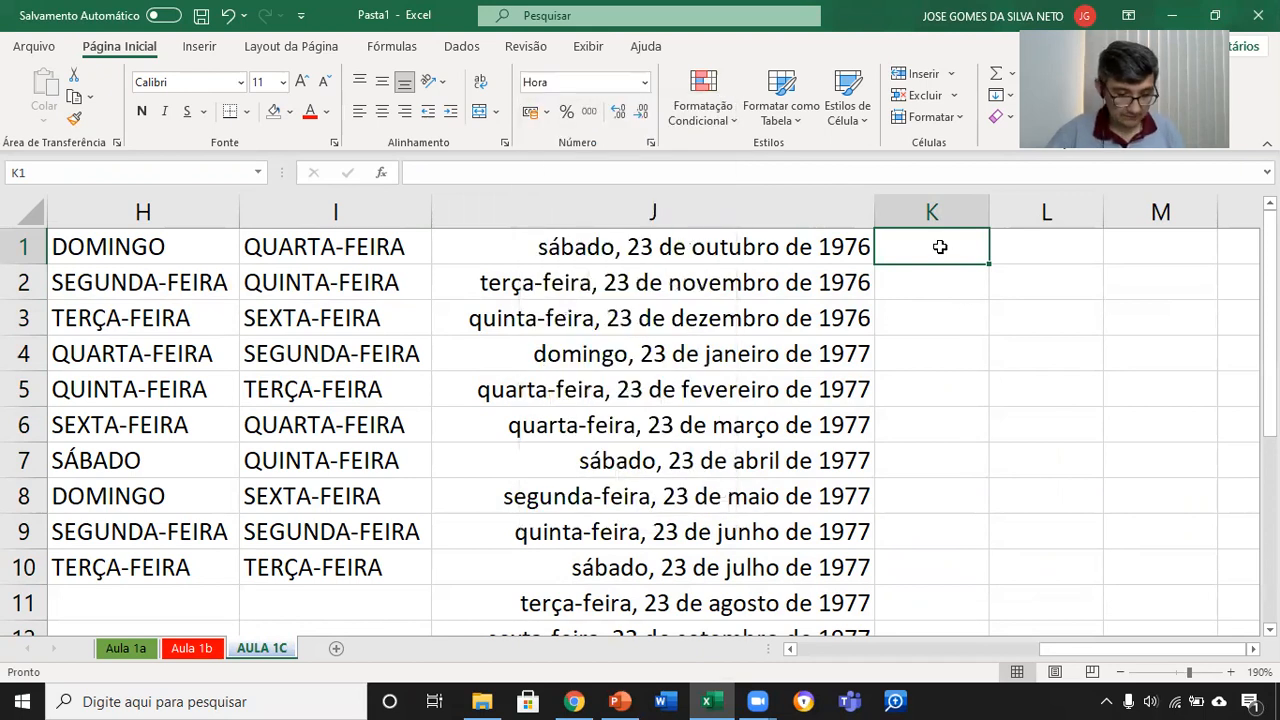
# Step: Enter the time pattern hh:mm:ss as sample text in cell K1
pyautogui.write('hh')
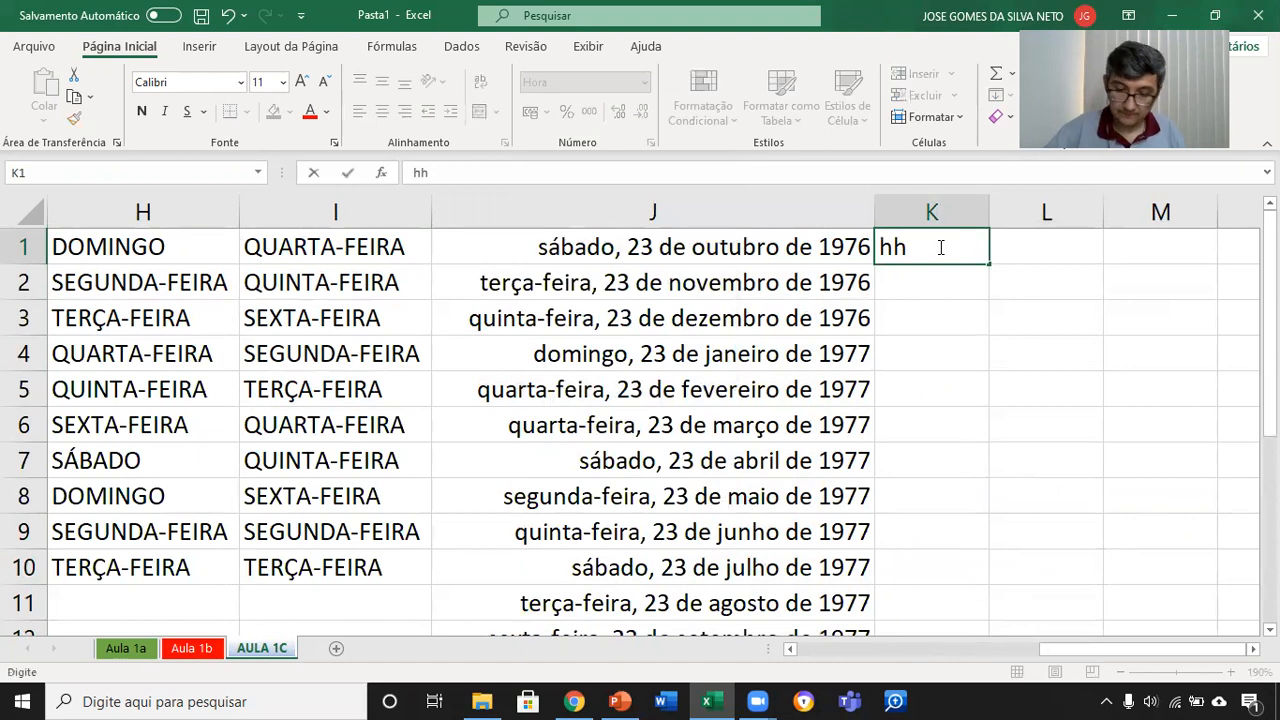
pyautogui.write(':mm')
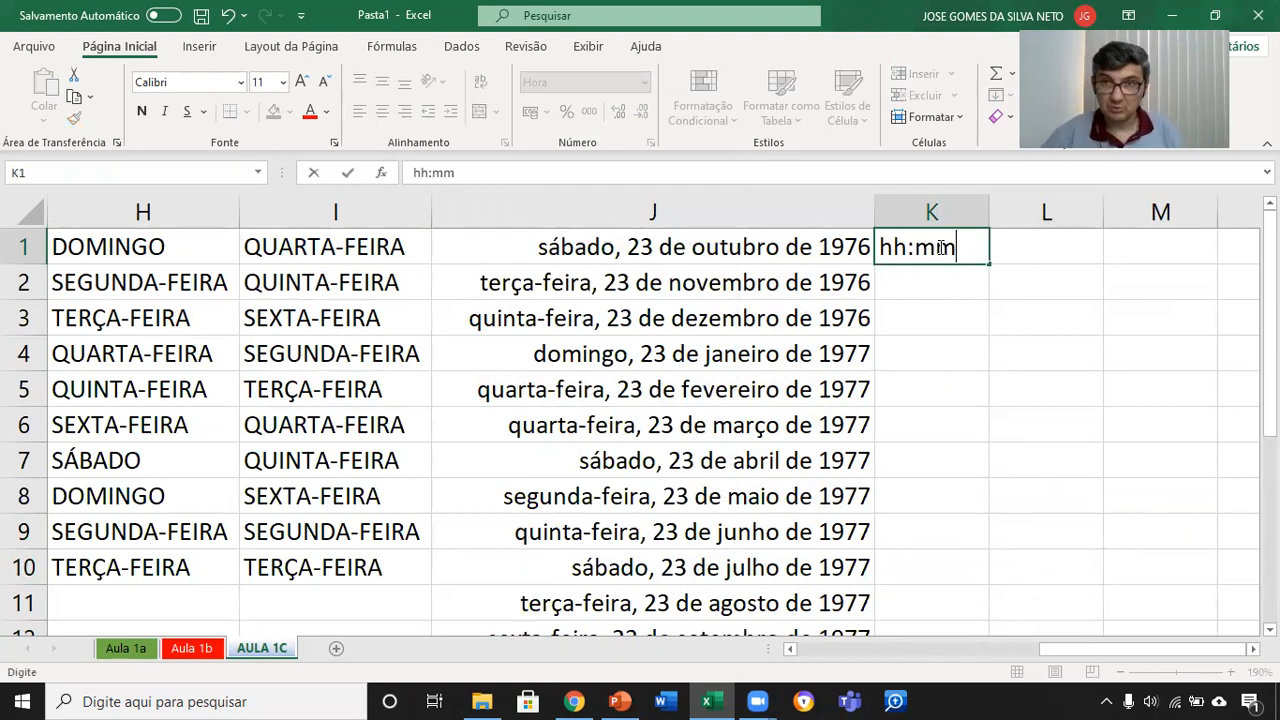
pyautogui.write(':ss')
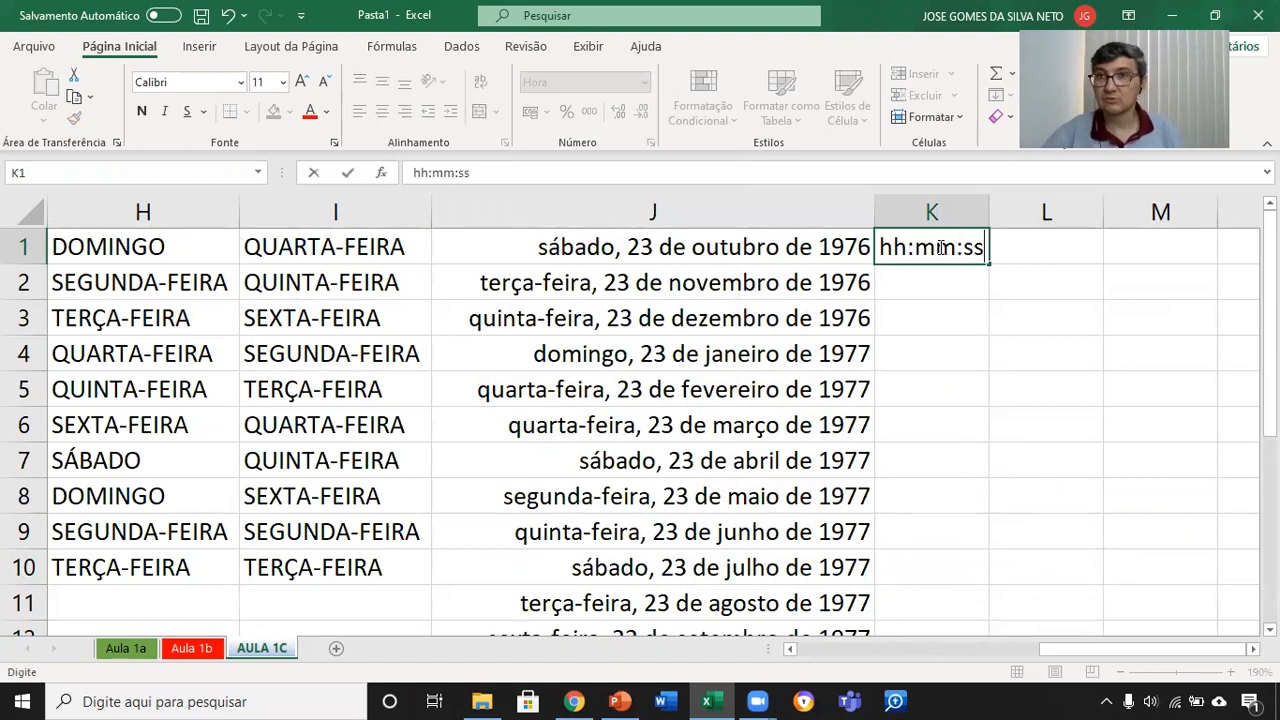
pyautogui.press('Return')
# Step: Enter the time 7:00 in cell K1 and autofill it down to K10
pyautogui.click(940, 247)
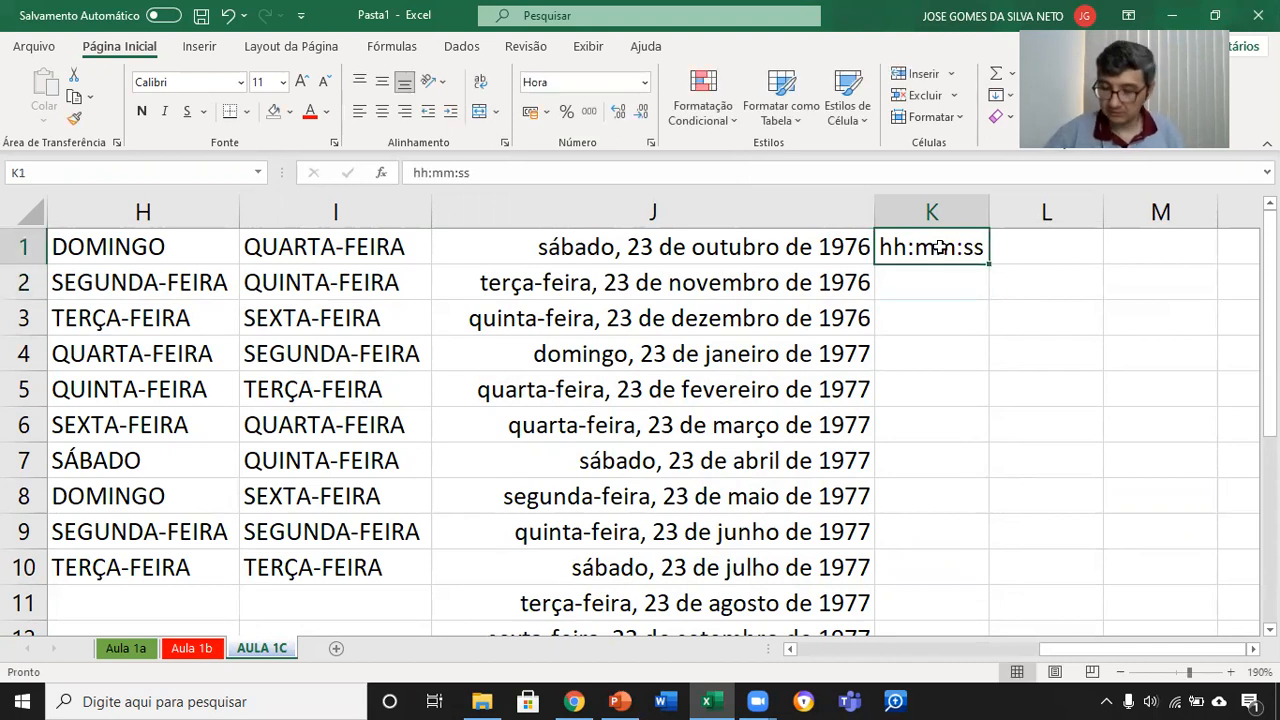
pyautogui.write('7')
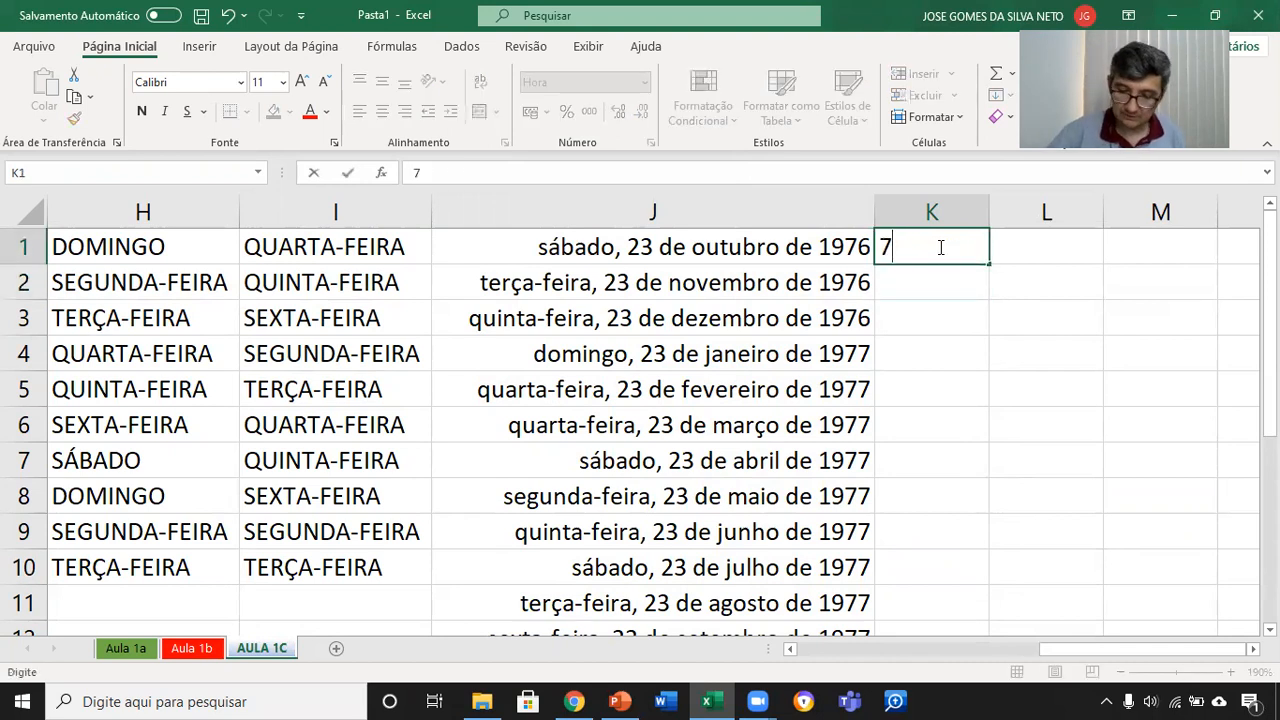
pyautogui.write(':00')
pyautogui.press('Return')
pyautogui.click(940, 247)
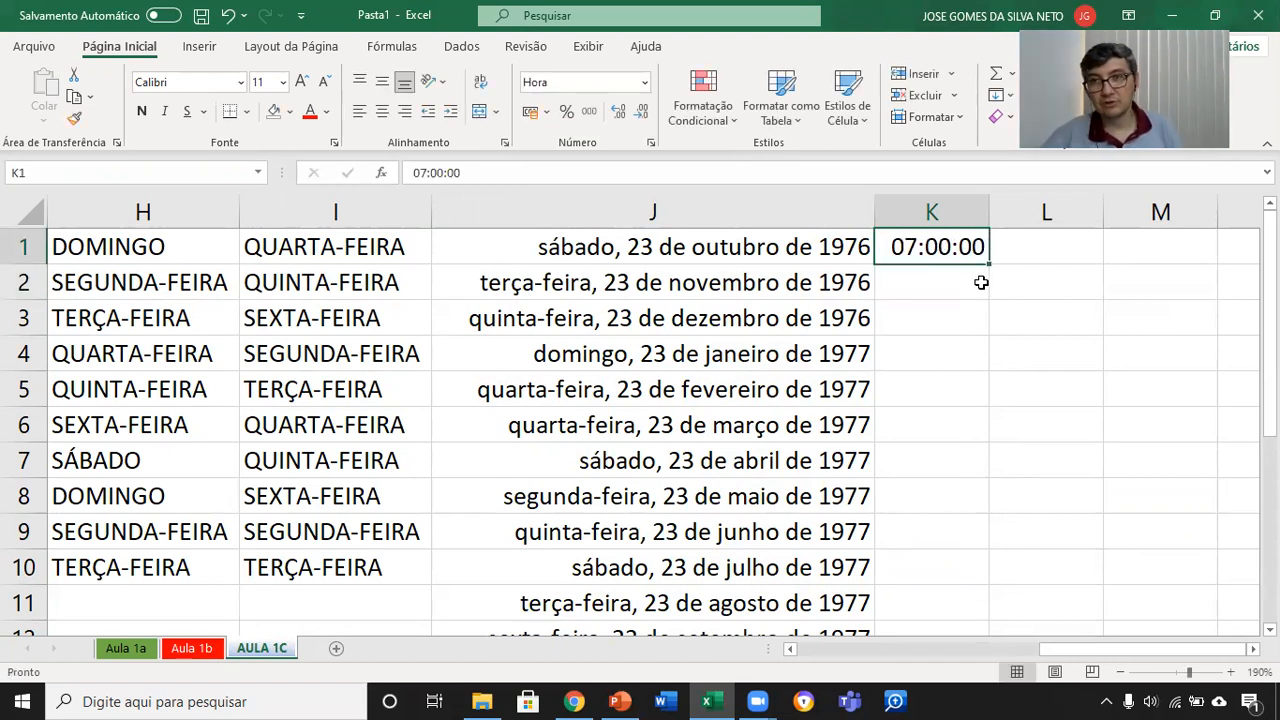
pyautogui.moveTo(989, 265); pyautogui.dragTo(996, 574)
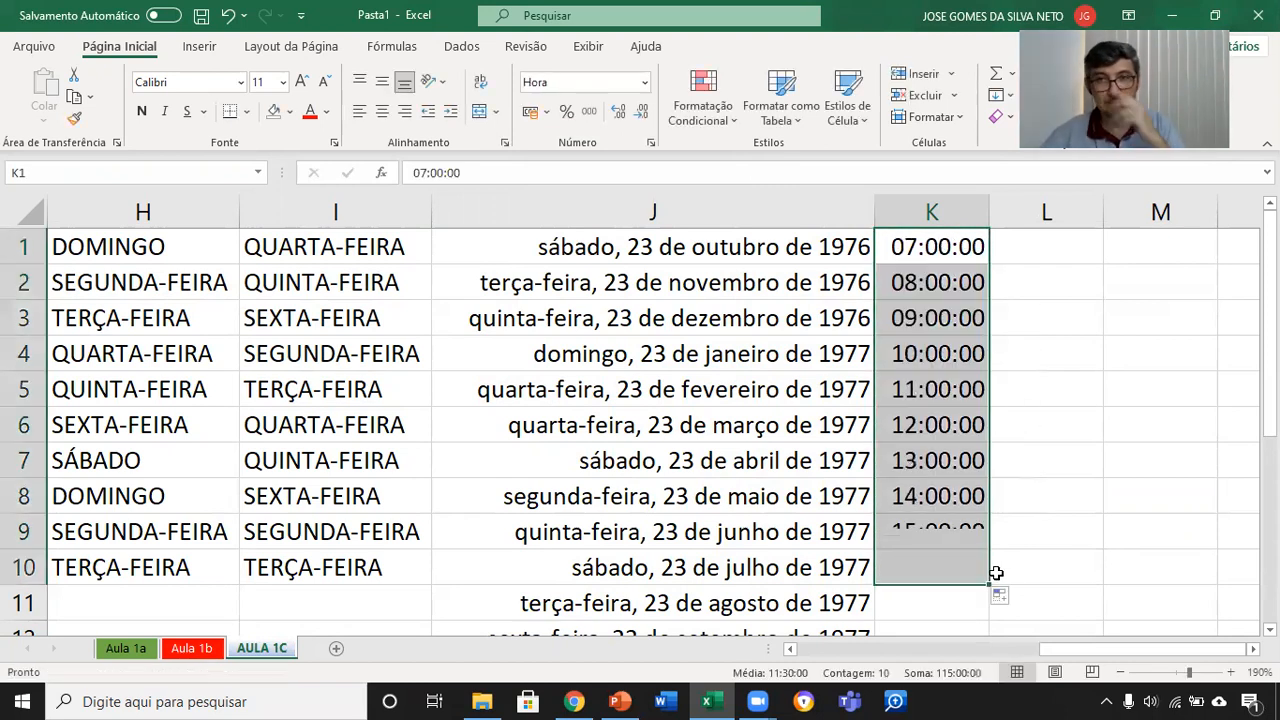
# Step: Check the fill options for the time series and clear the autofilled times from K2 to K10
pyautogui.click(1002, 598)
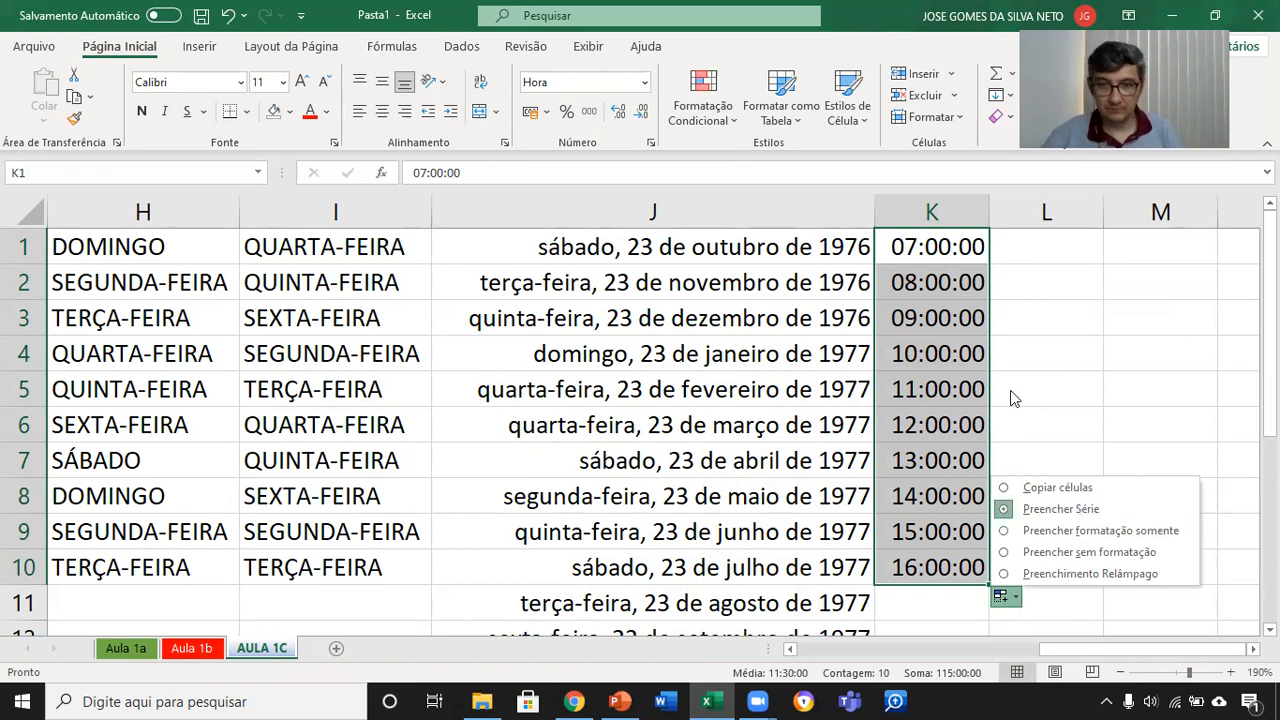
pyautogui.click(1046, 406)
pyautogui.moveTo(950, 283); pyautogui.dragTo(971, 557)
pyautogui.press('Delete')
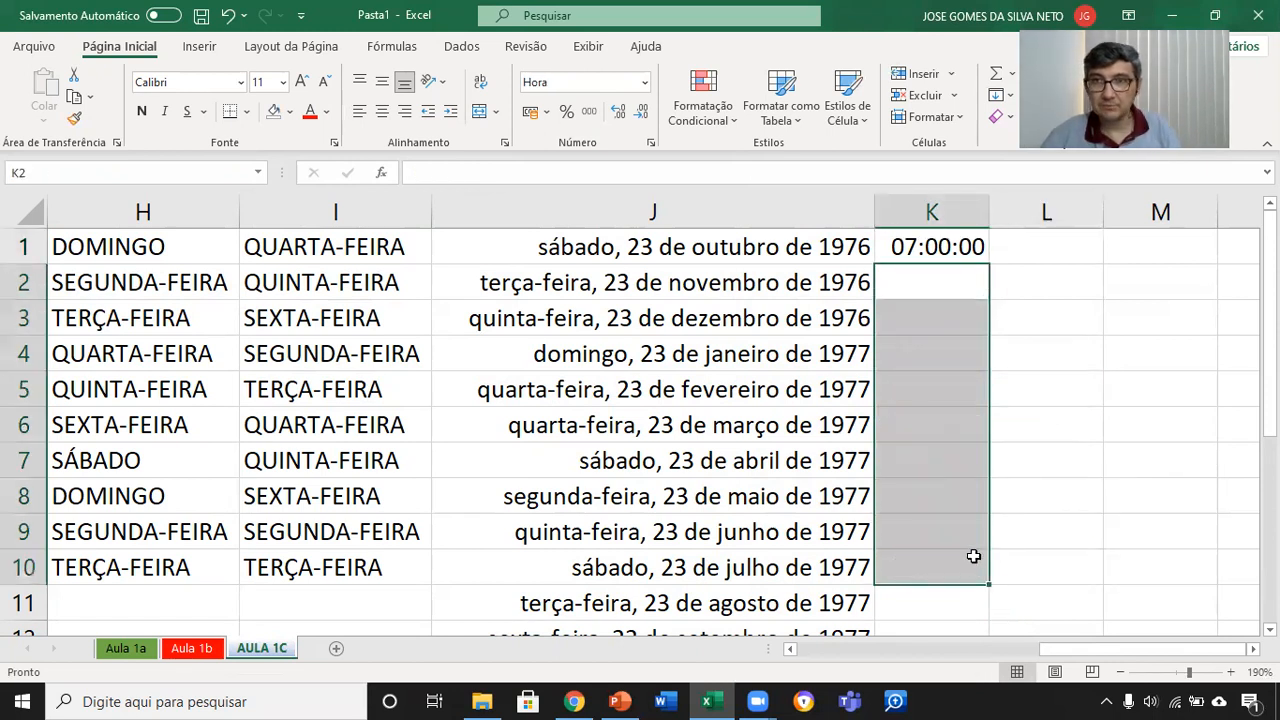
# Step: Enter 7:30 in cell K2 and autofill the half-hour series from K1:K2 down to K8
pyautogui.click(951, 283)
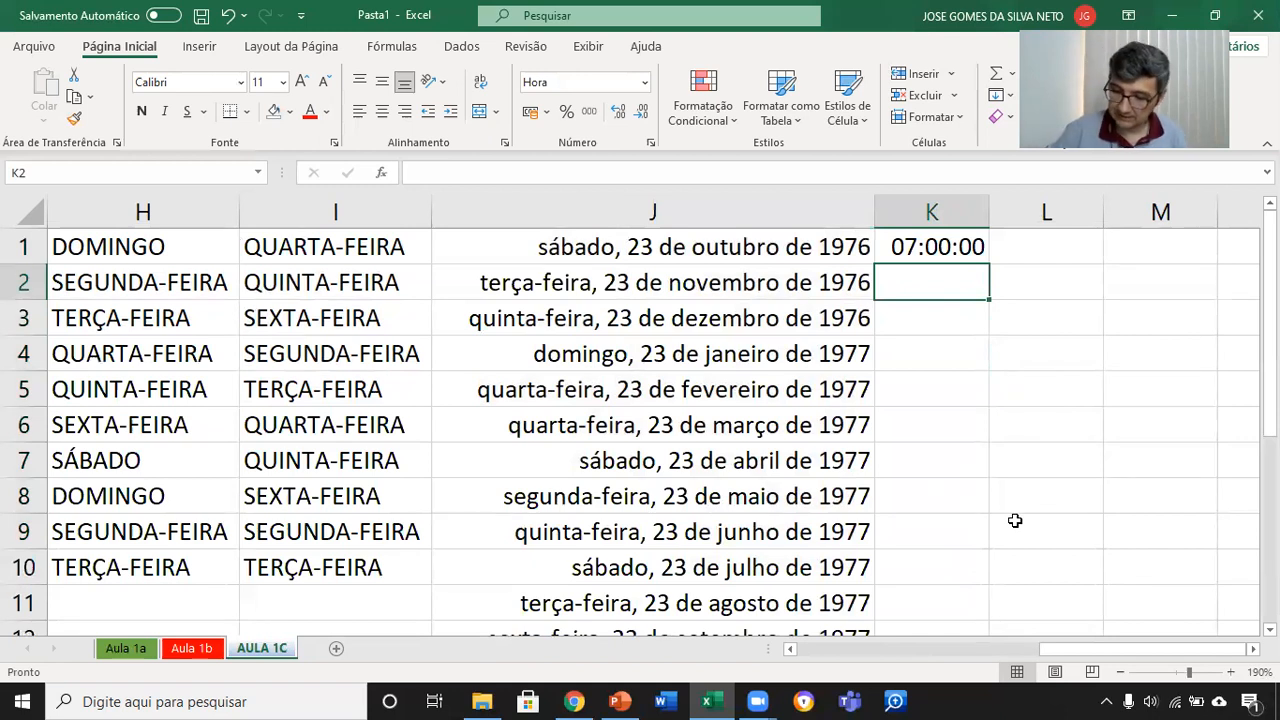
pyautogui.write('7:30')
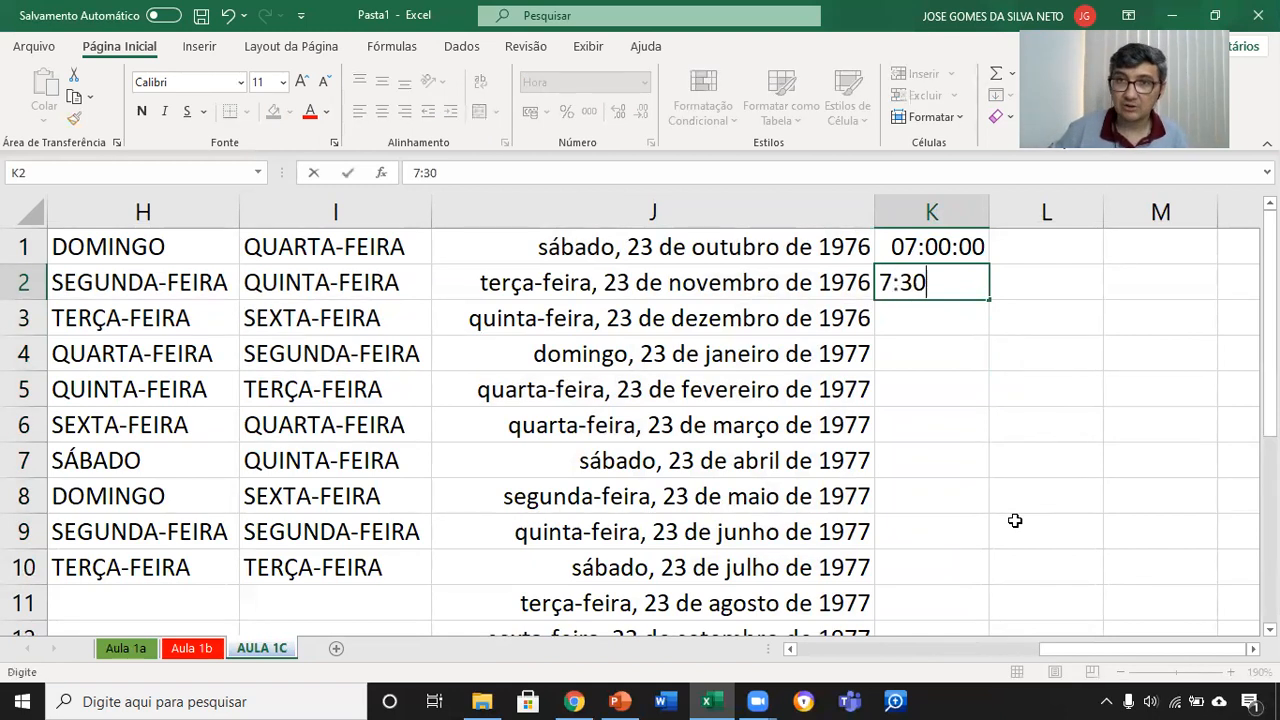
pyautogui.press('Return')
pyautogui.moveTo(944, 247); pyautogui.dragTo(947, 272)
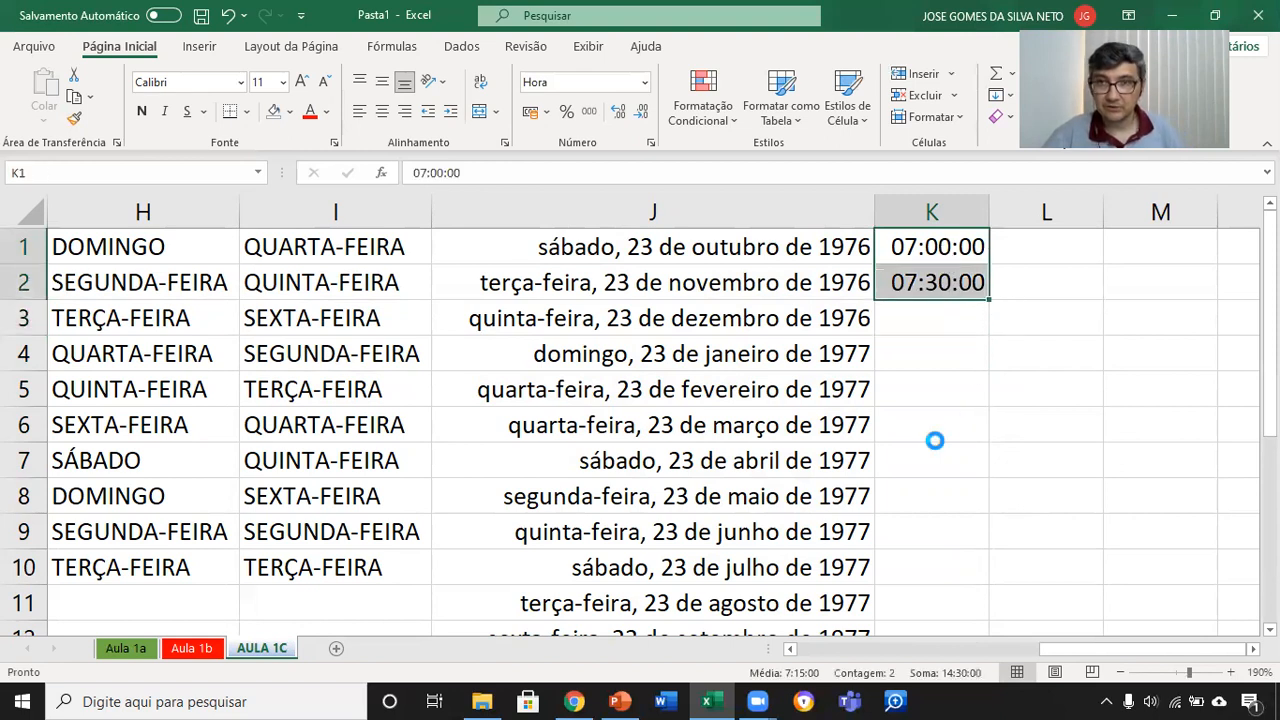
pyautogui.scroll(4, 934, 440)
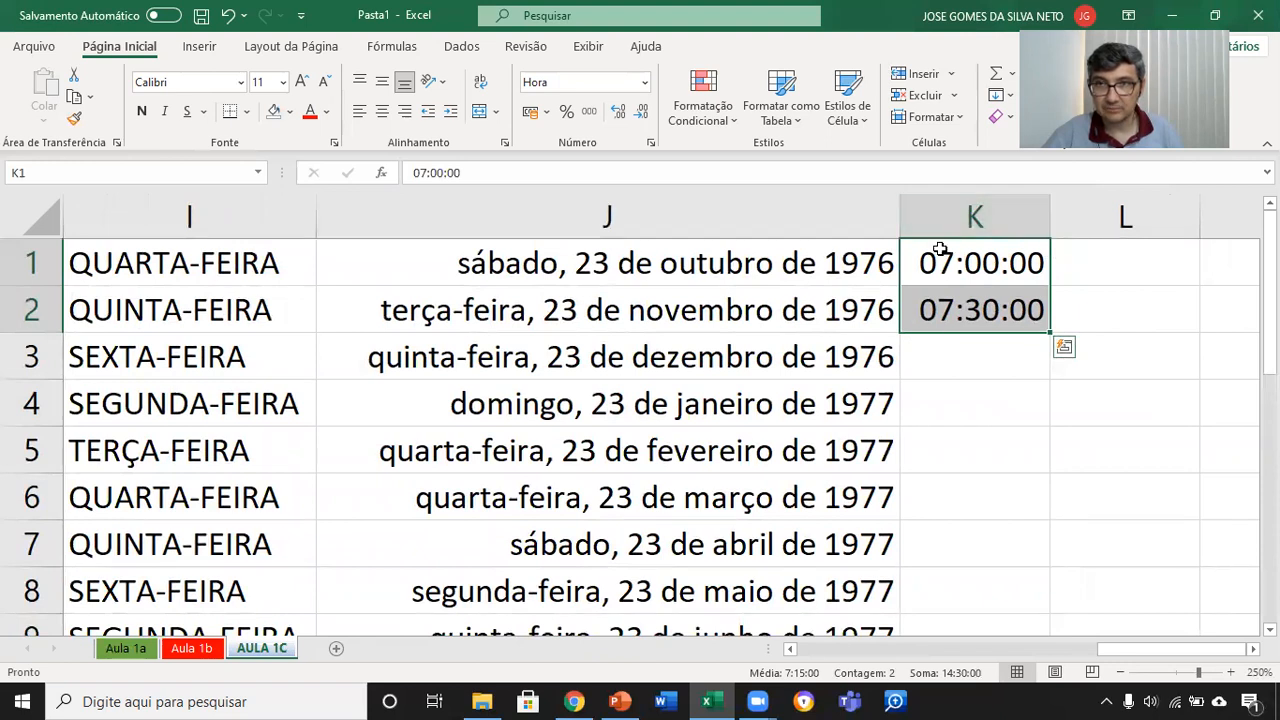
pyautogui.moveTo(1050, 332); pyautogui.dragTo(1062, 608)
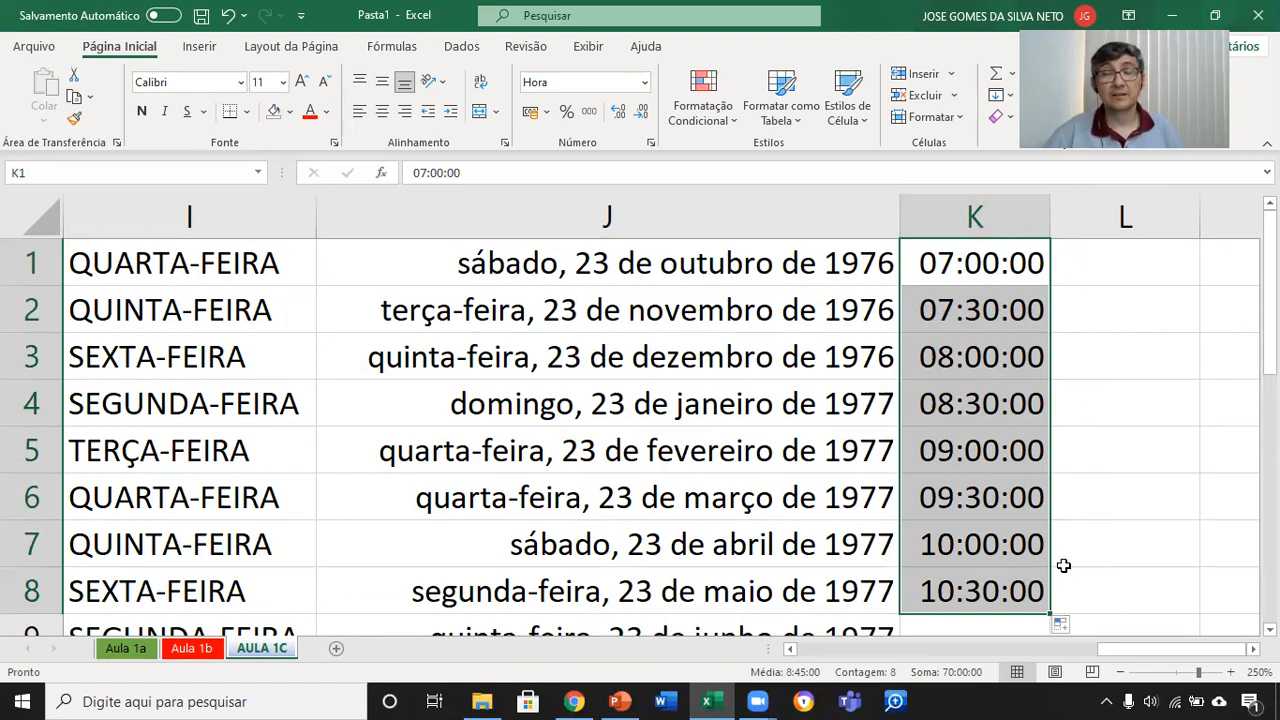
# Step: Enter 1 in cell L1, try autofilling it alone down to L8, and undo that fill
pyautogui.click(1168, 275)
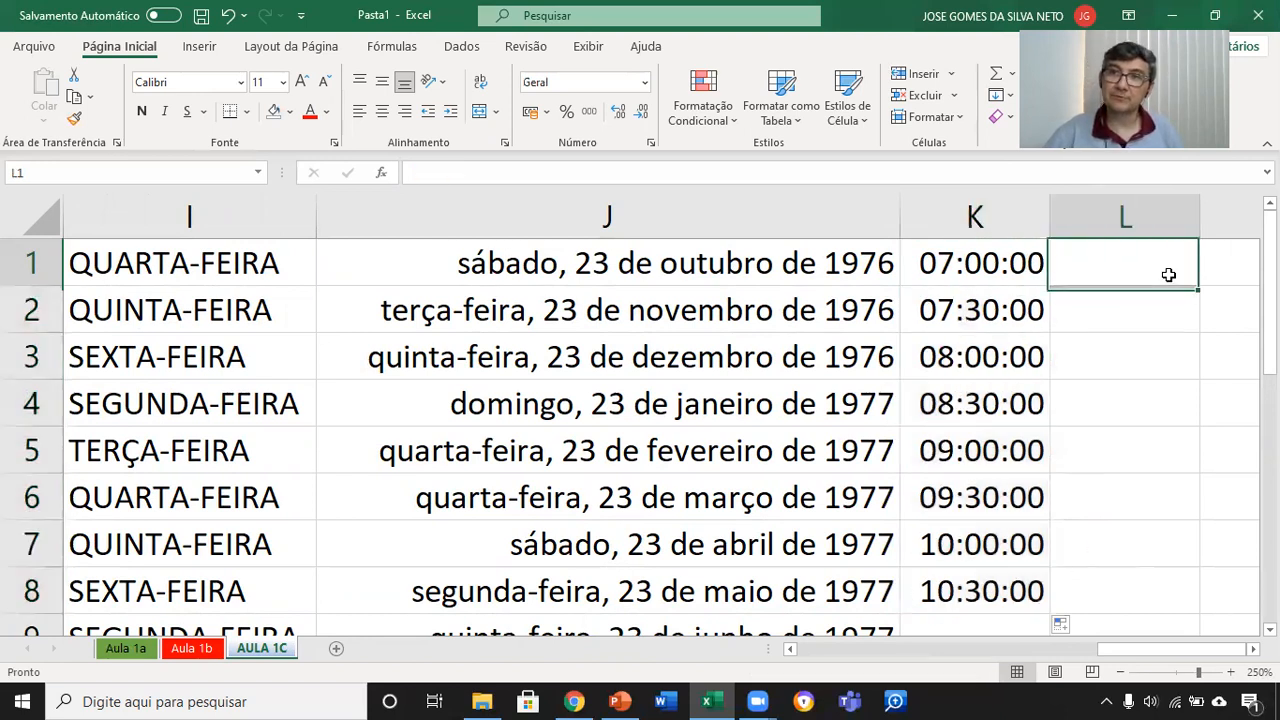
pyautogui.write('1')
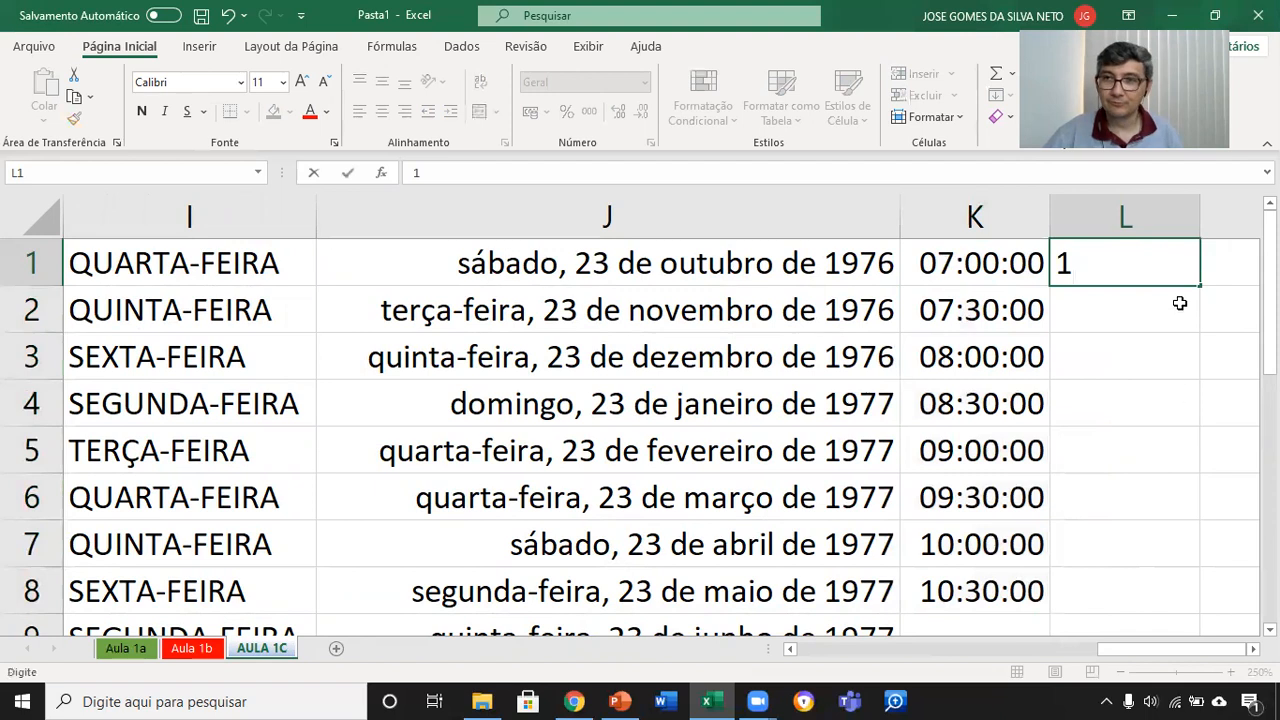
pyautogui.moveTo(1201, 285); pyautogui.dragTo(1186, 609)
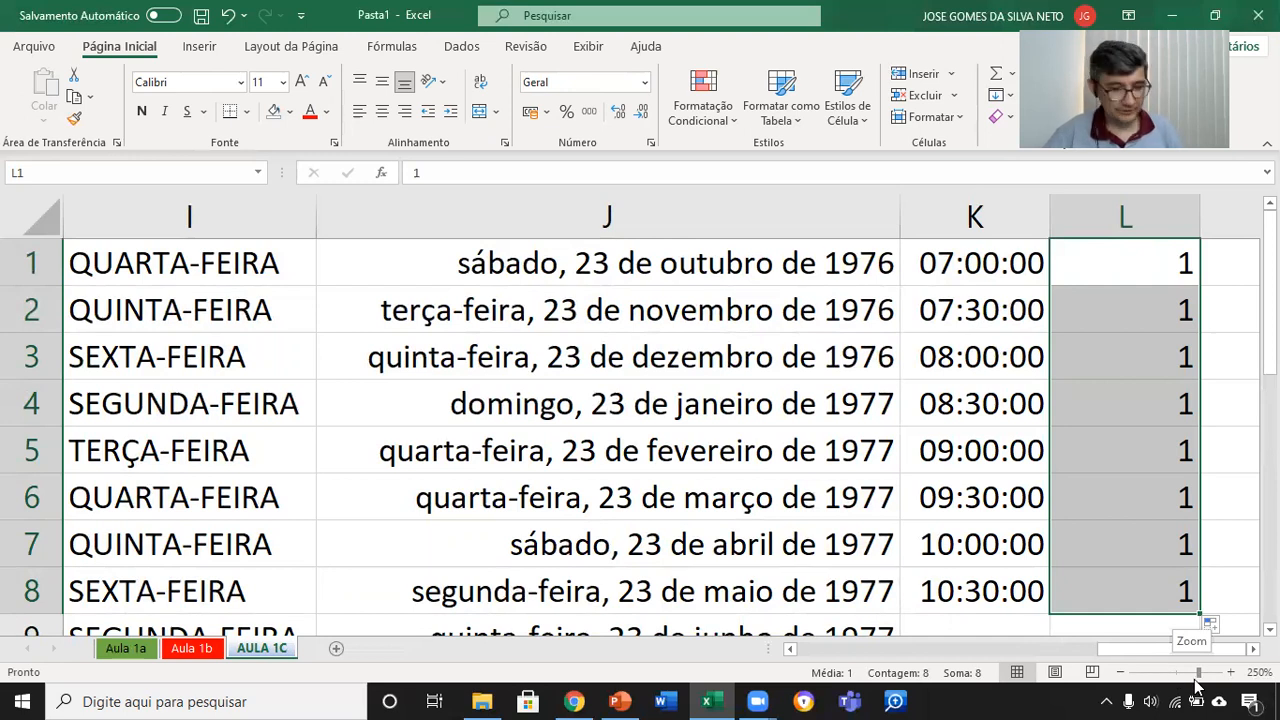
pyautogui.hotkey('ctrl', 'z')
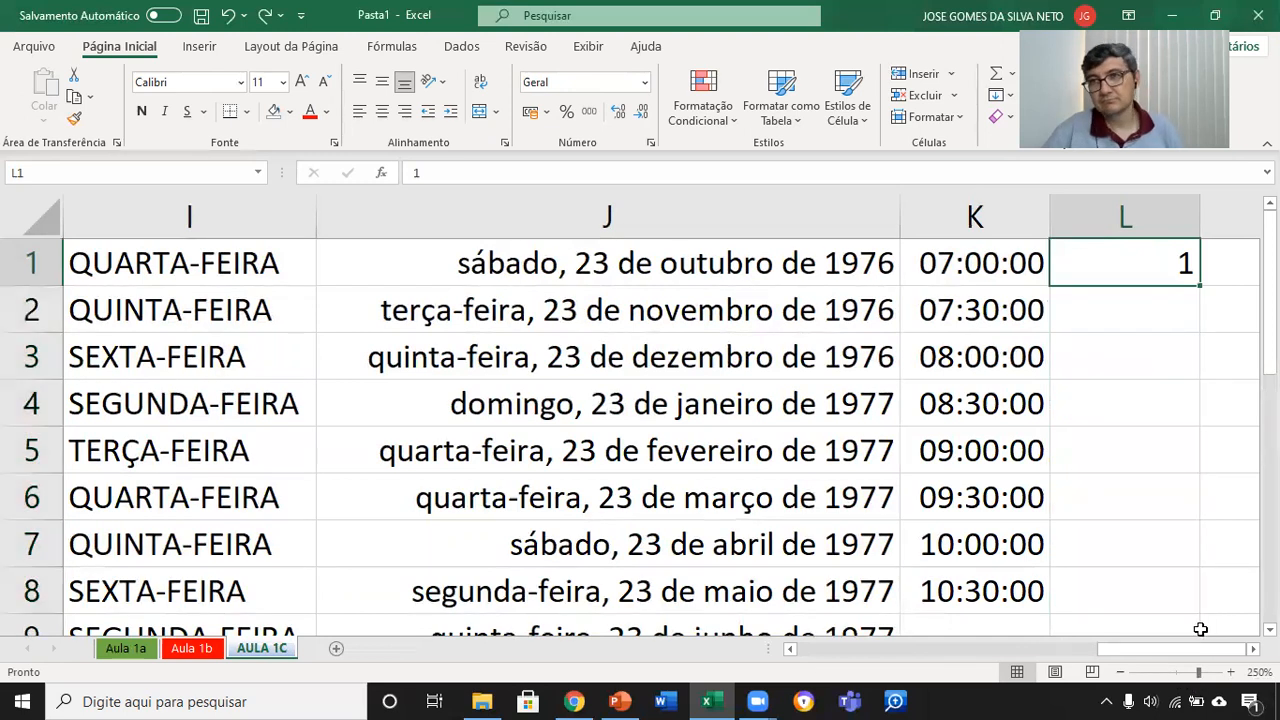
# Step: Enter 3 in cell L2 and autofill the odd-number series from L1:L2 down to L8
pyautogui.hscroll(2, 1253, 649)
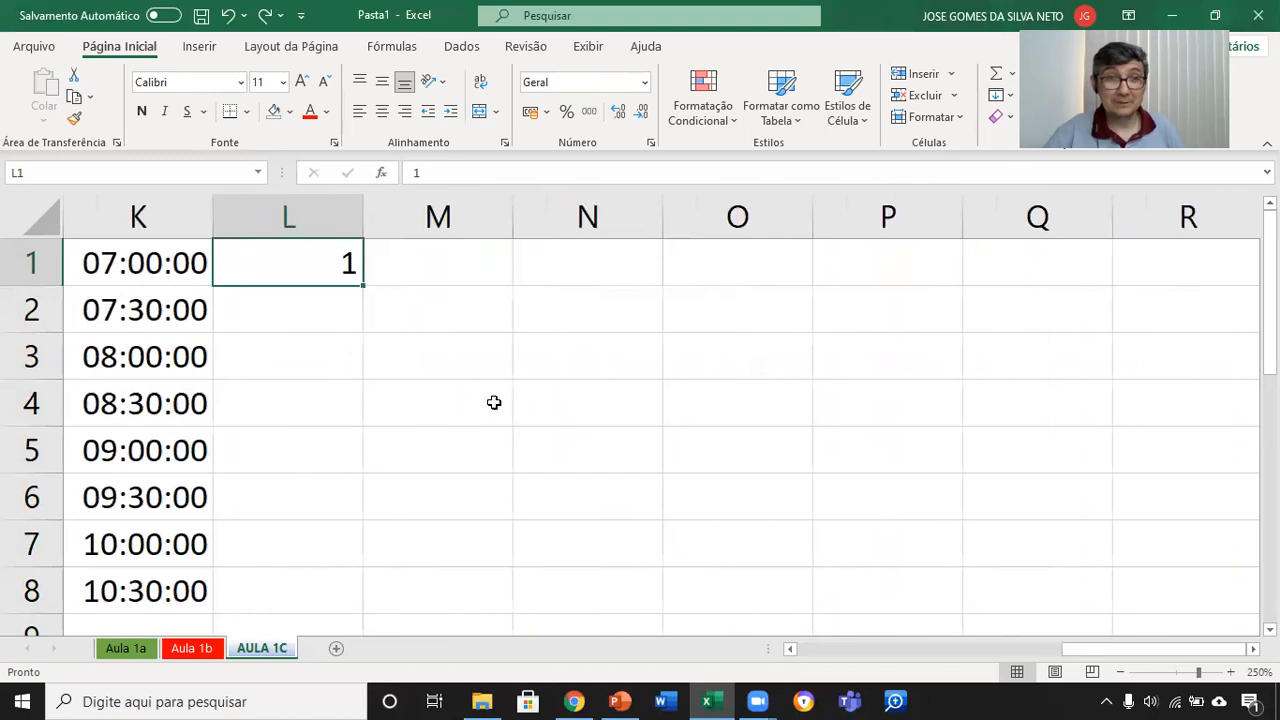
pyautogui.click(344, 310)
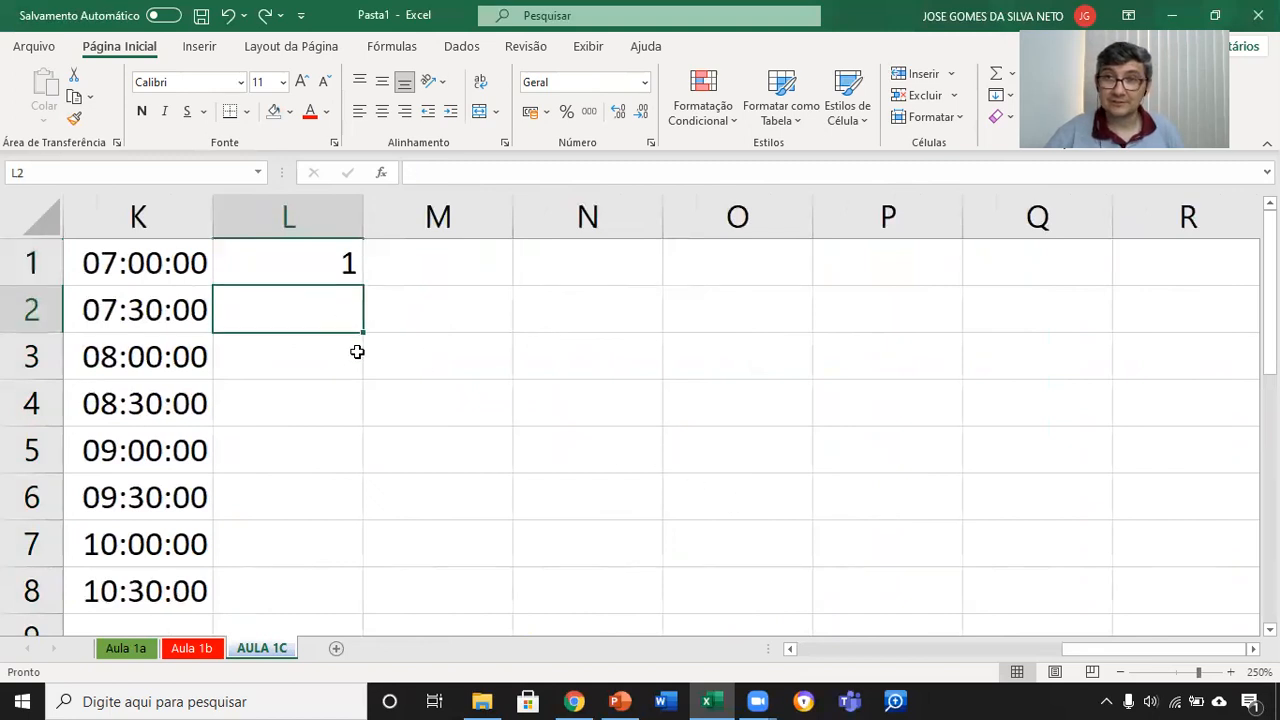
pyautogui.write('3')
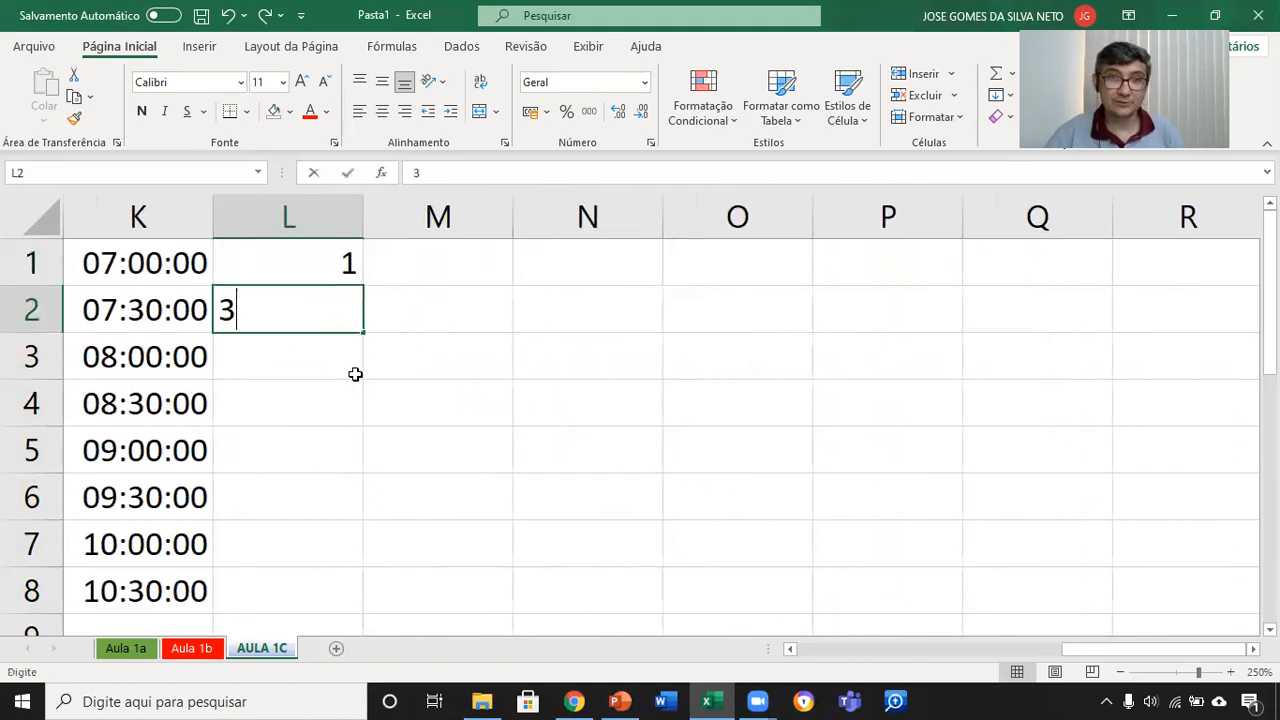
pyautogui.press('Tab')
pyautogui.moveTo(340, 259); pyautogui.dragTo(371, 604)
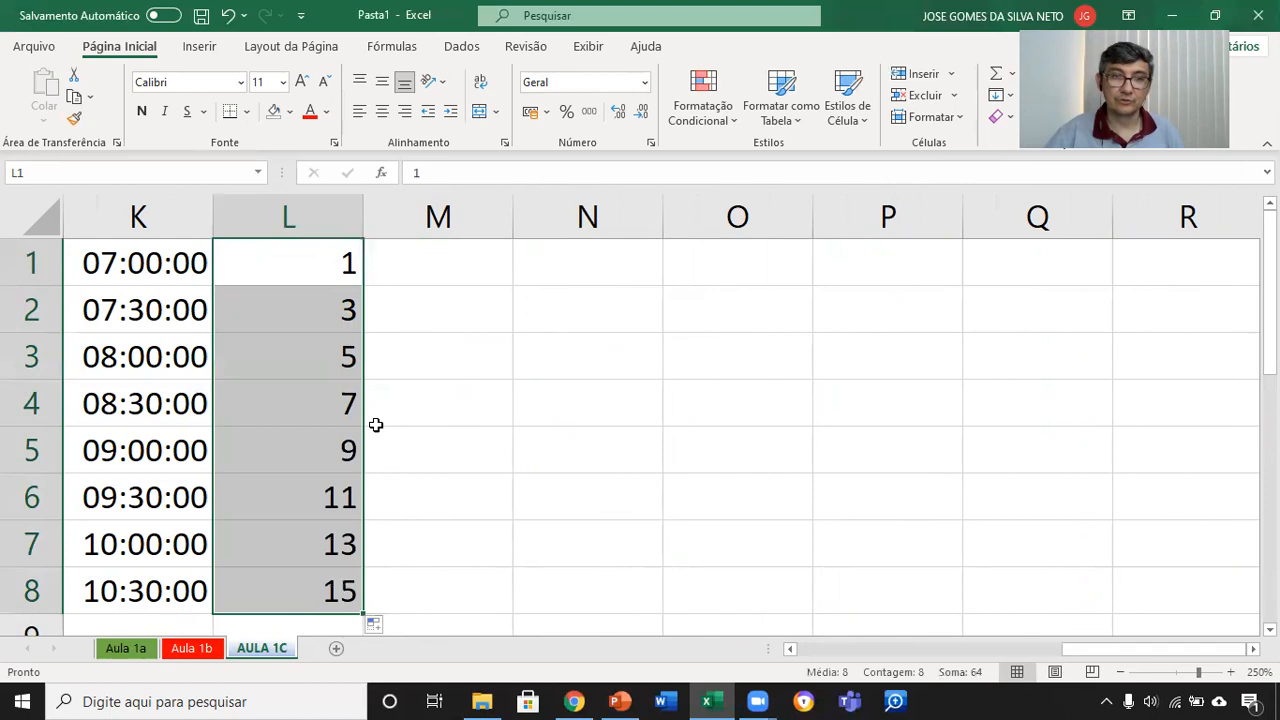
# Step: Enter 0 in M1 and 5 in M2, and autofill the series in steps of five down to M13
pyautogui.click(467, 267)
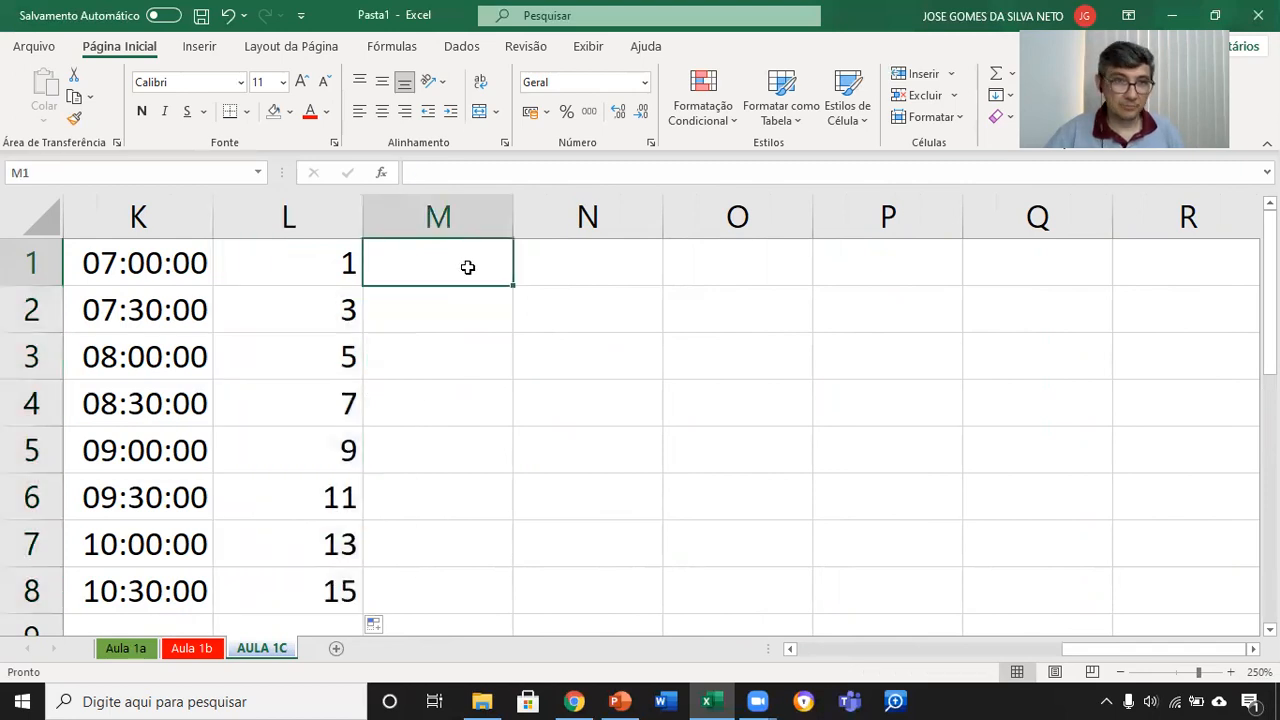
pyautogui.write('0')
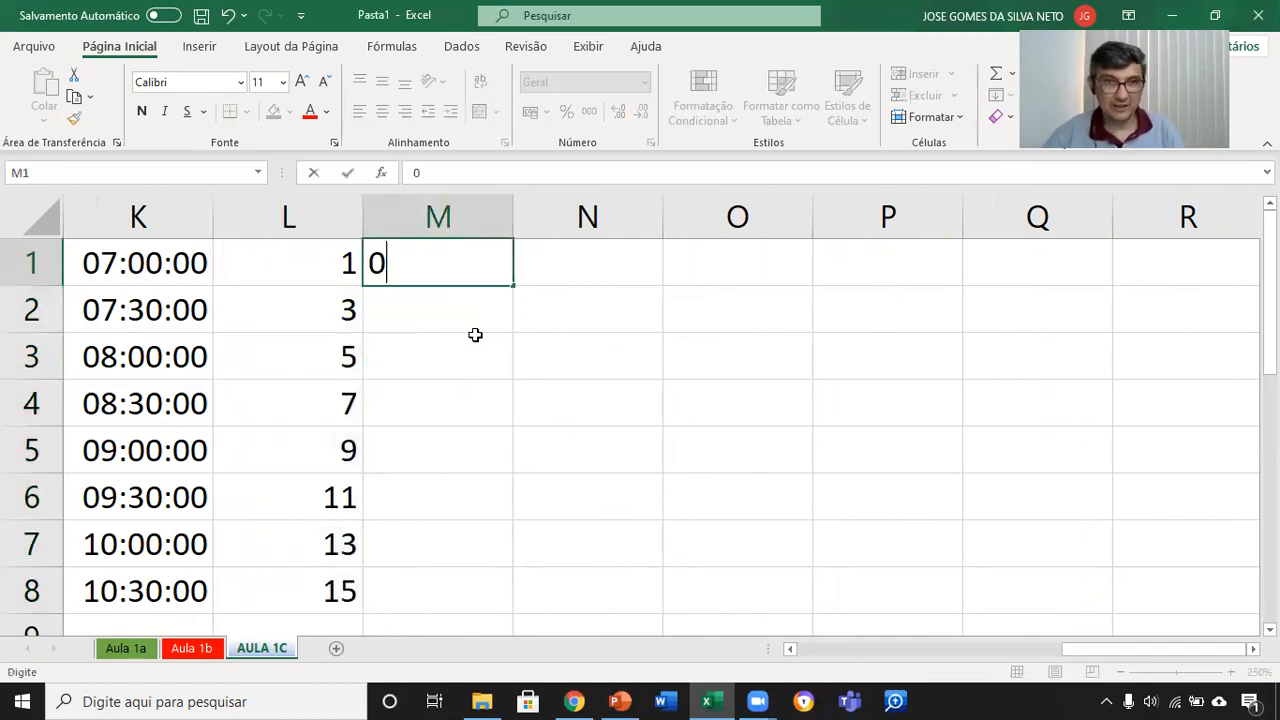
pyautogui.press('Return')
pyautogui.write('5')
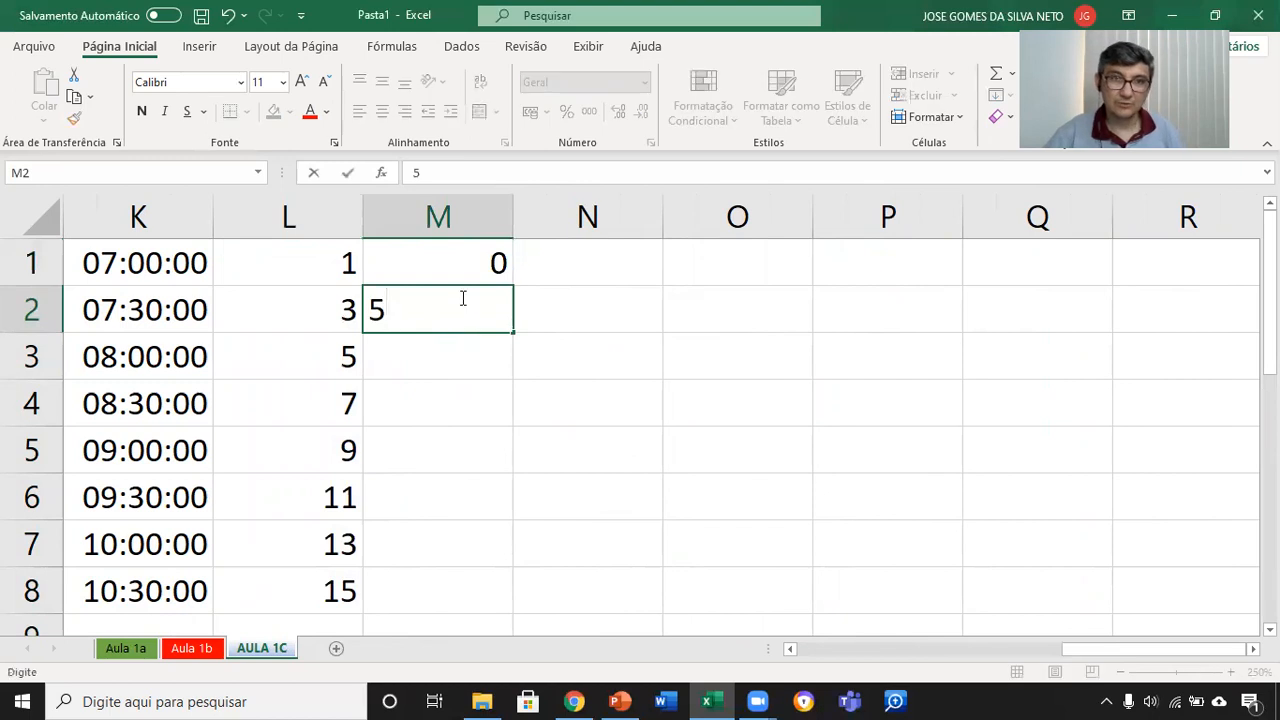
pyautogui.click(474, 266)
pyautogui.moveTo(479, 257); pyautogui.dragTo(514, 608)
pyautogui.moveTo(523, 659); pyautogui.dragTo(516, 607)
pyautogui.scroll(2, 634, 470)
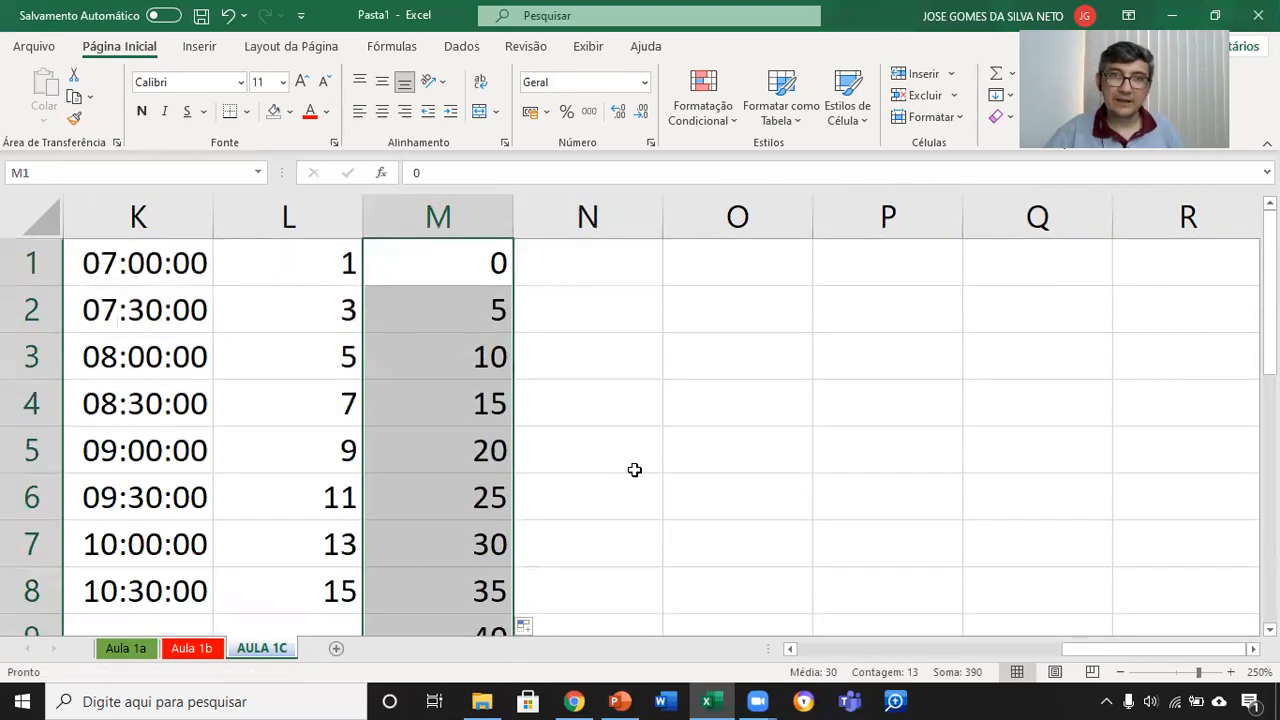
# Step: Enter 1 in N1 and 2 in N2, and autofill the consecutive numbers down to N8
pyautogui.click(606, 263)
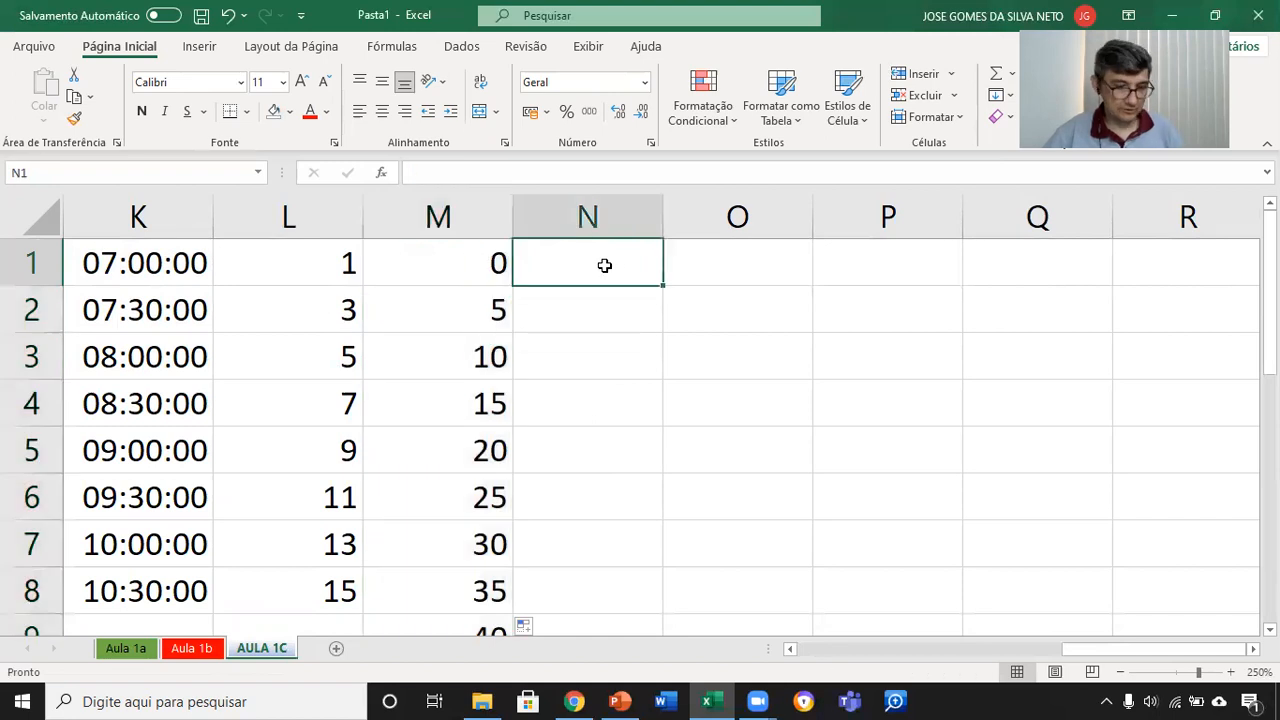
pyautogui.write('1')
pyautogui.press('Return')
pyautogui.write('2')
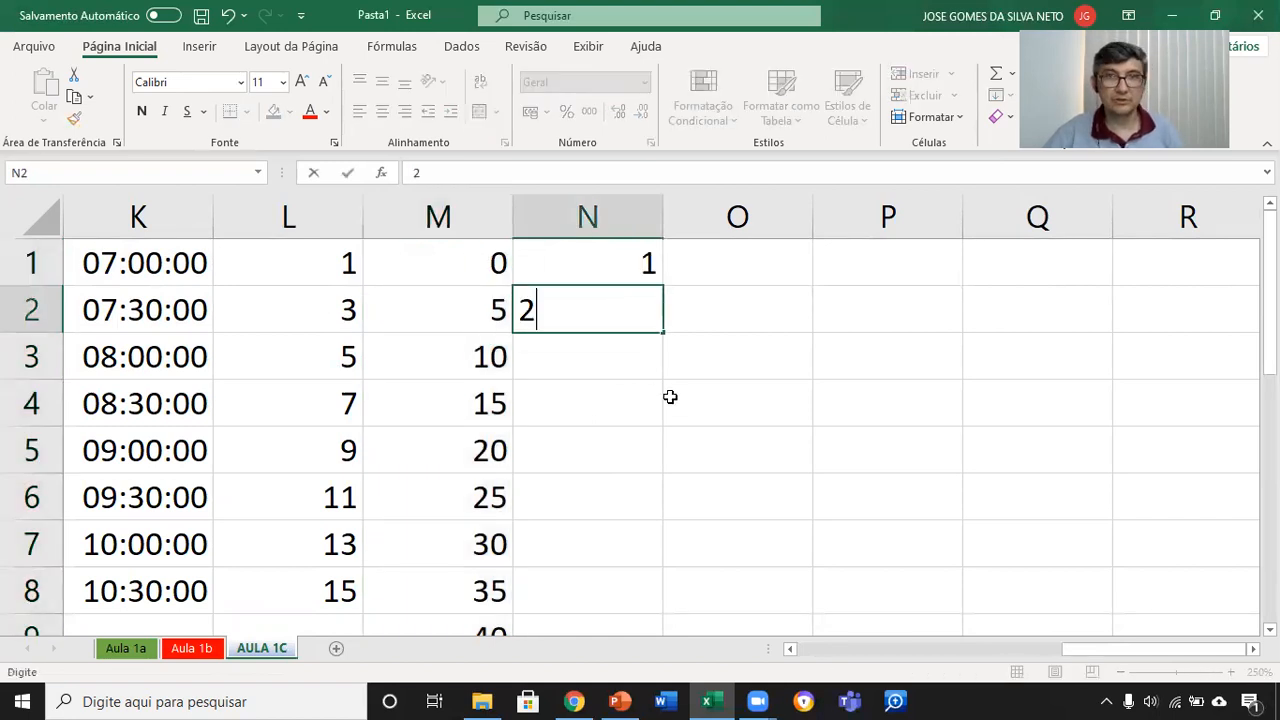
pyautogui.moveTo(622, 261); pyautogui.dragTo(666, 604)
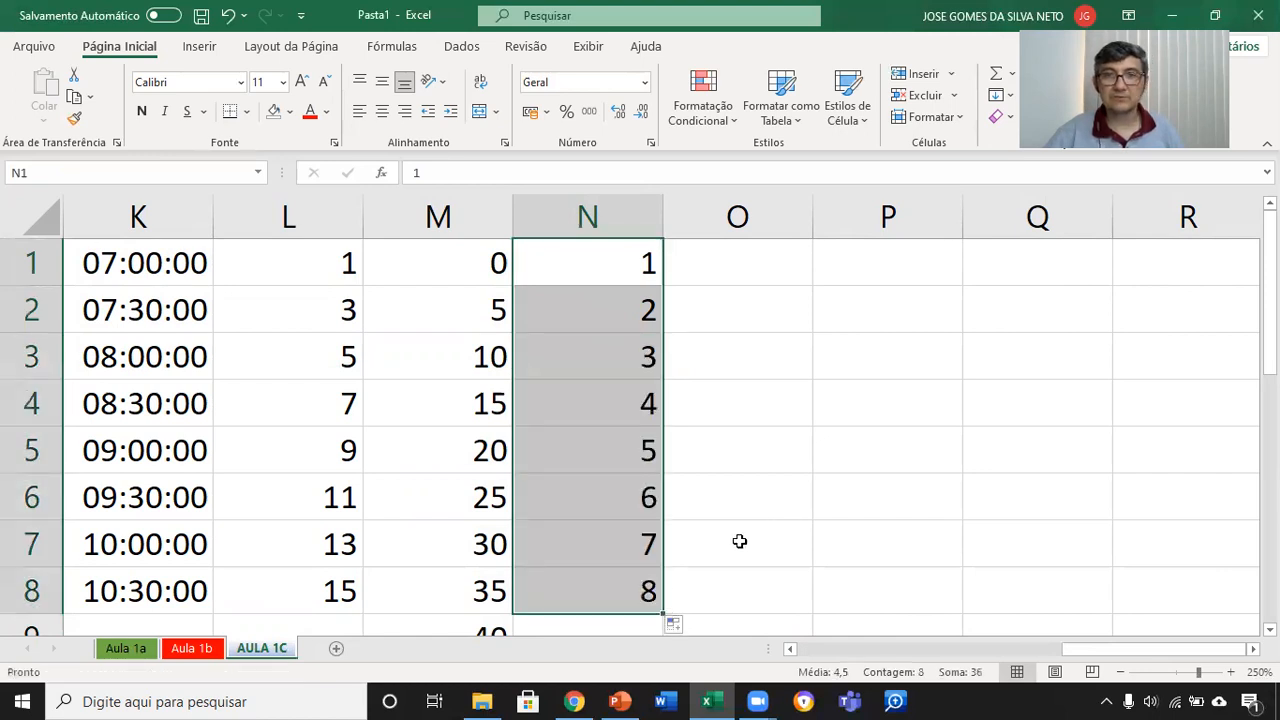
# Step: Consult the Ponteiros do Mouse slide in PowerPoint and return to Excel to review the filled series in columns A to N
pyautogui.keyDown('ctrl'); pyautogui.scroll(-3, 702, 503); pyautogui.keyUp('ctrl')
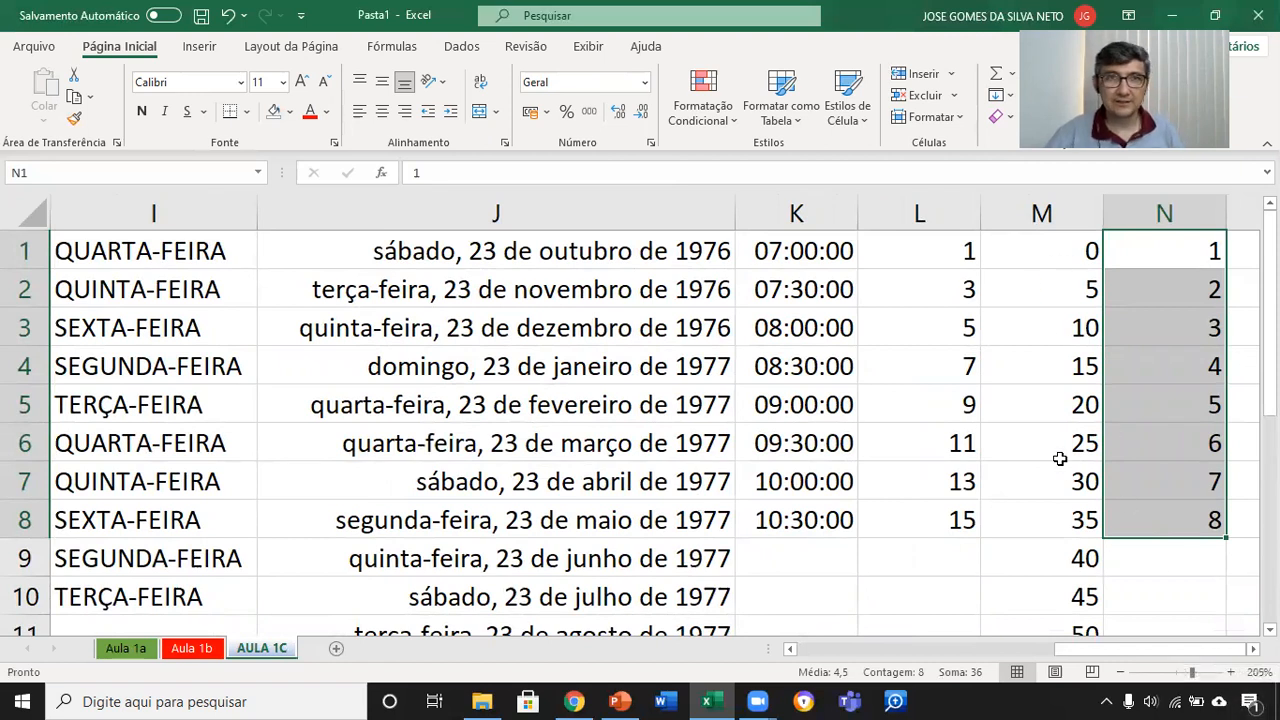
pyautogui.click(1252, 648)
pyautogui.click(1252, 648)
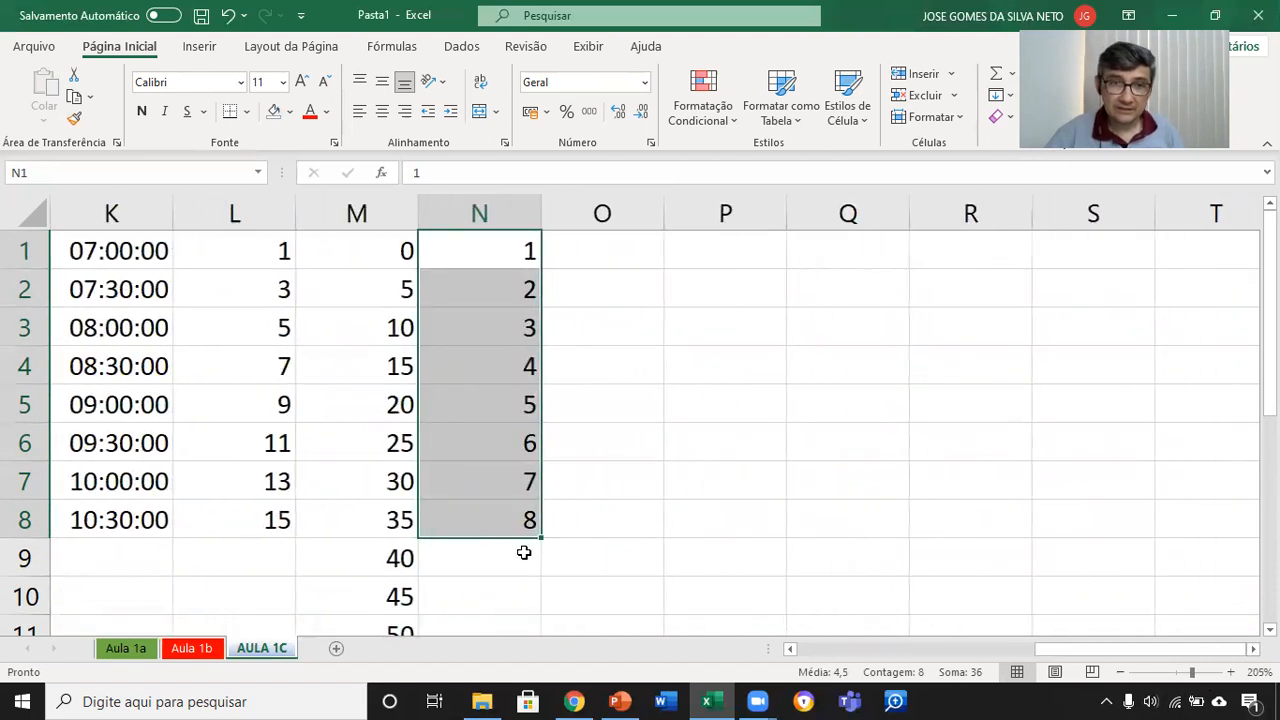
pyautogui.click(618, 701)
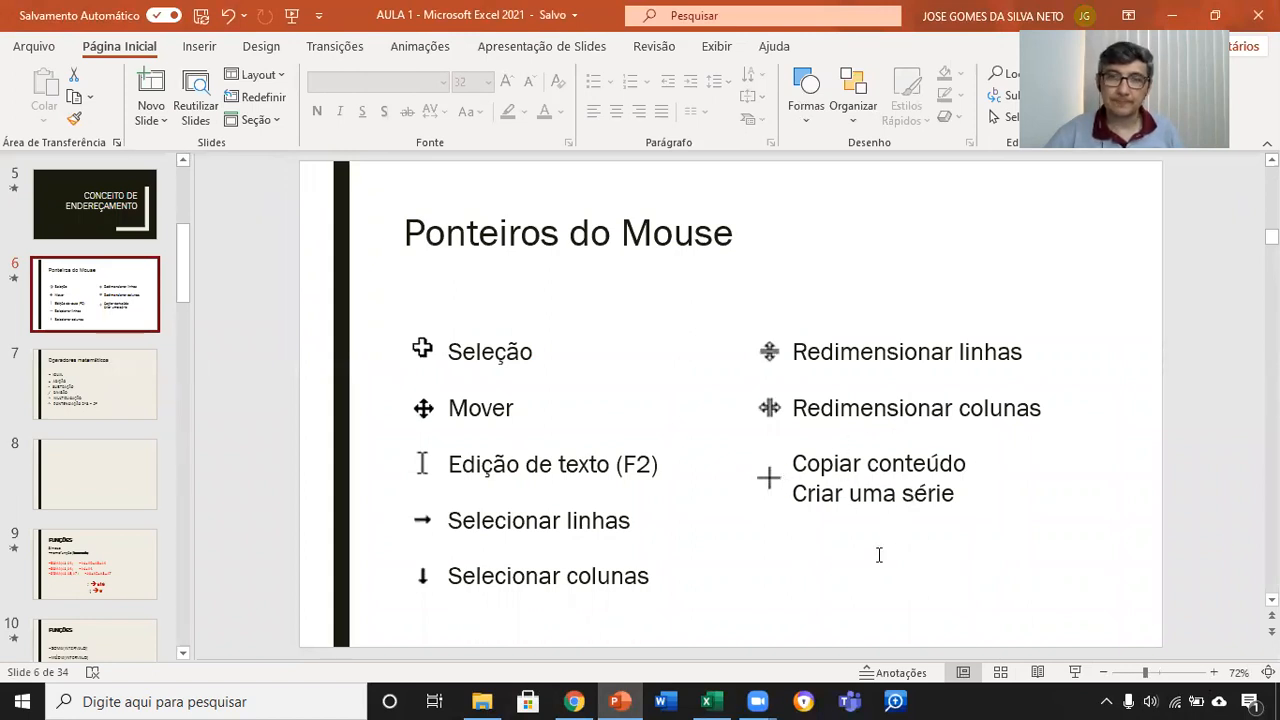
pyautogui.click(712, 699)
pyautogui.scroll(-3, 280, 370)
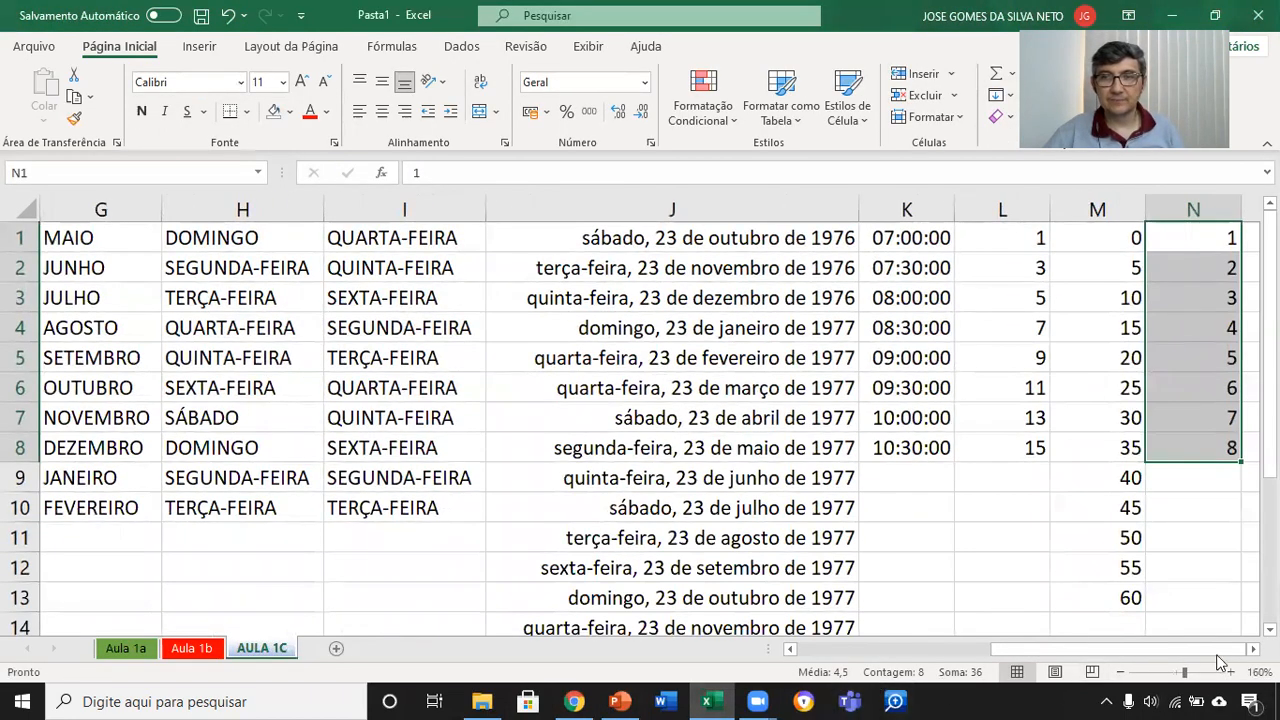
pyautogui.hscroll(1, 570, 318)
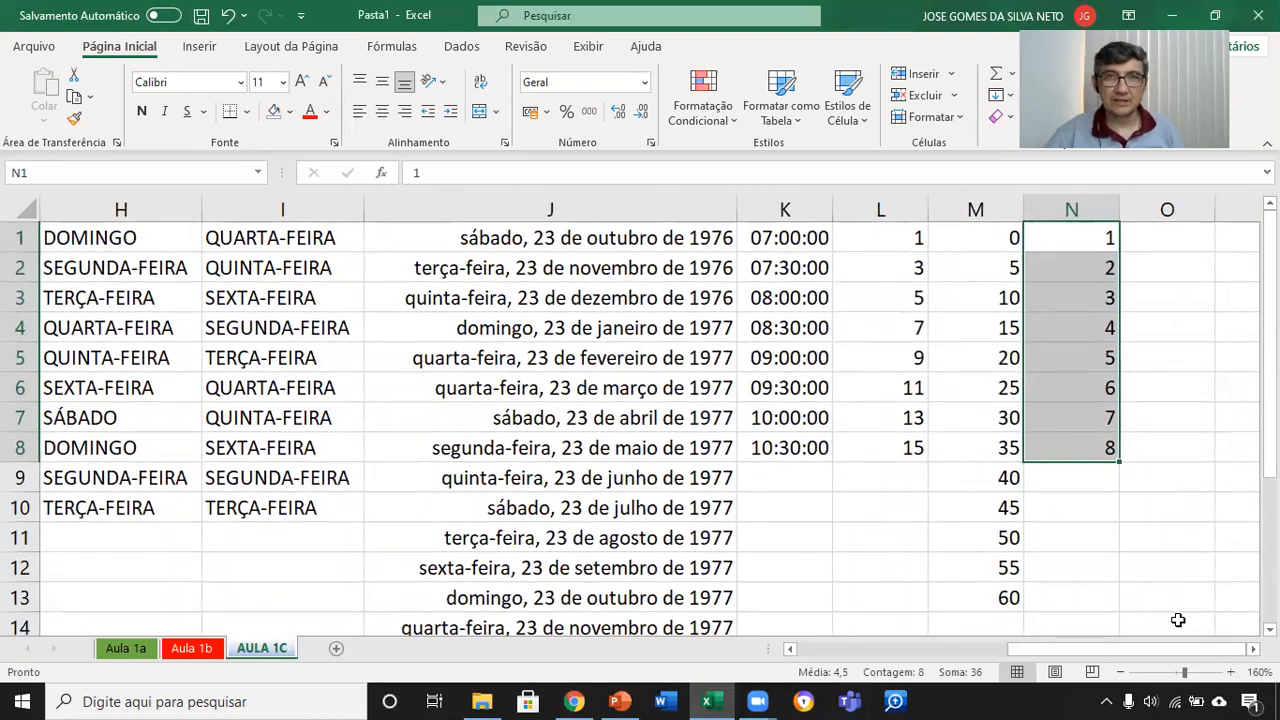
pyautogui.click(960, 651)
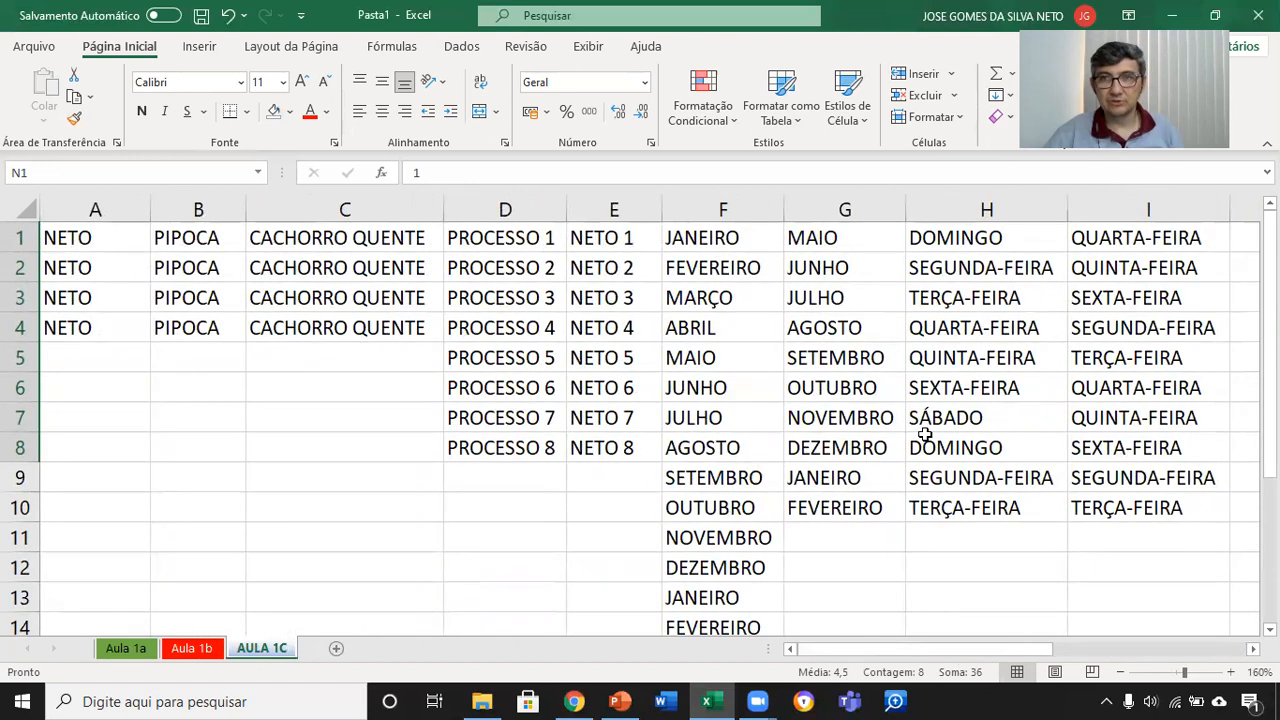
pyautogui.click(1198, 647)
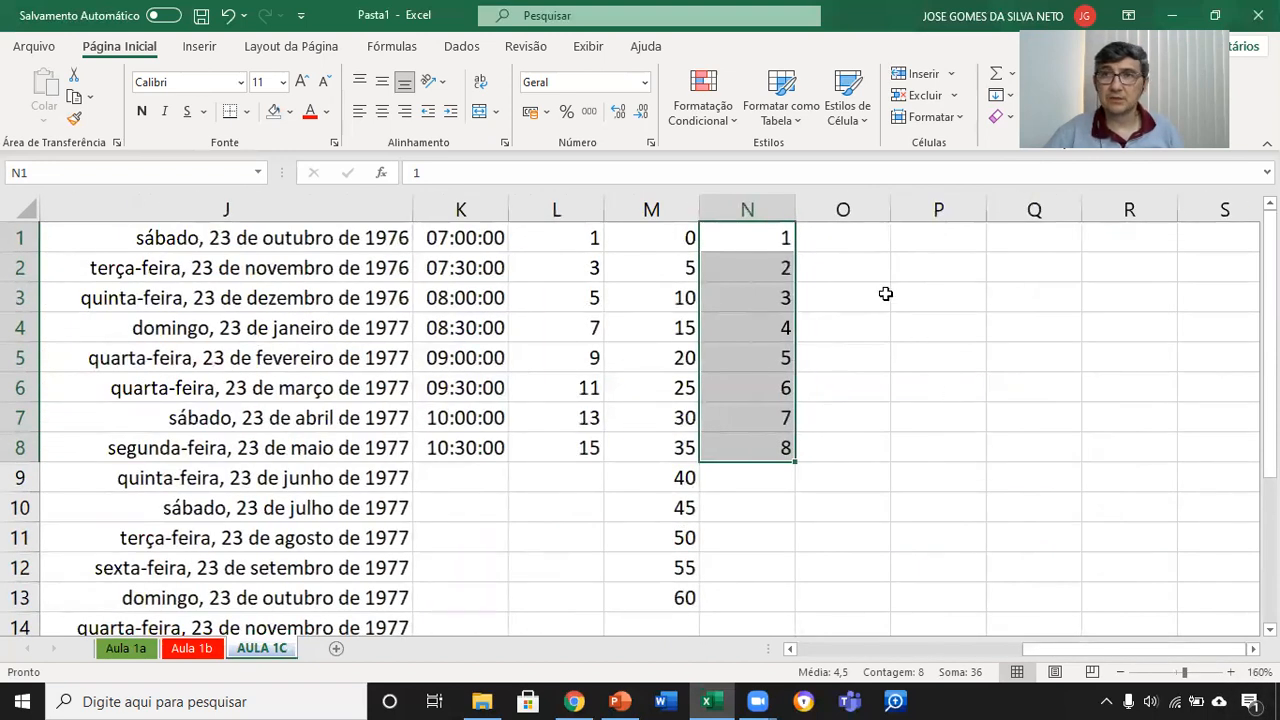
# Step: Enter the abbreviated month jan in cell O1 and autofill the months down to O8
pyautogui.click(859, 239)
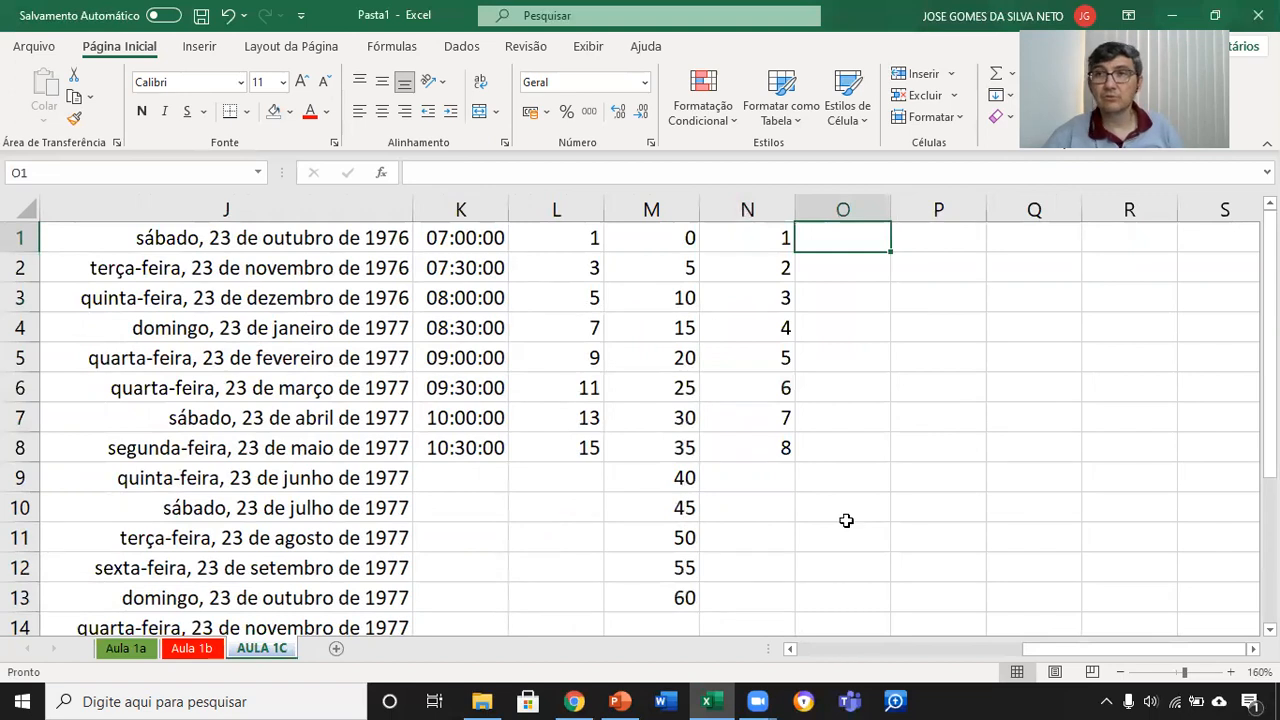
pyautogui.keyDown('ctrl'); pyautogui.scroll(4, 925, 350); pyautogui.keyUp('ctrl')
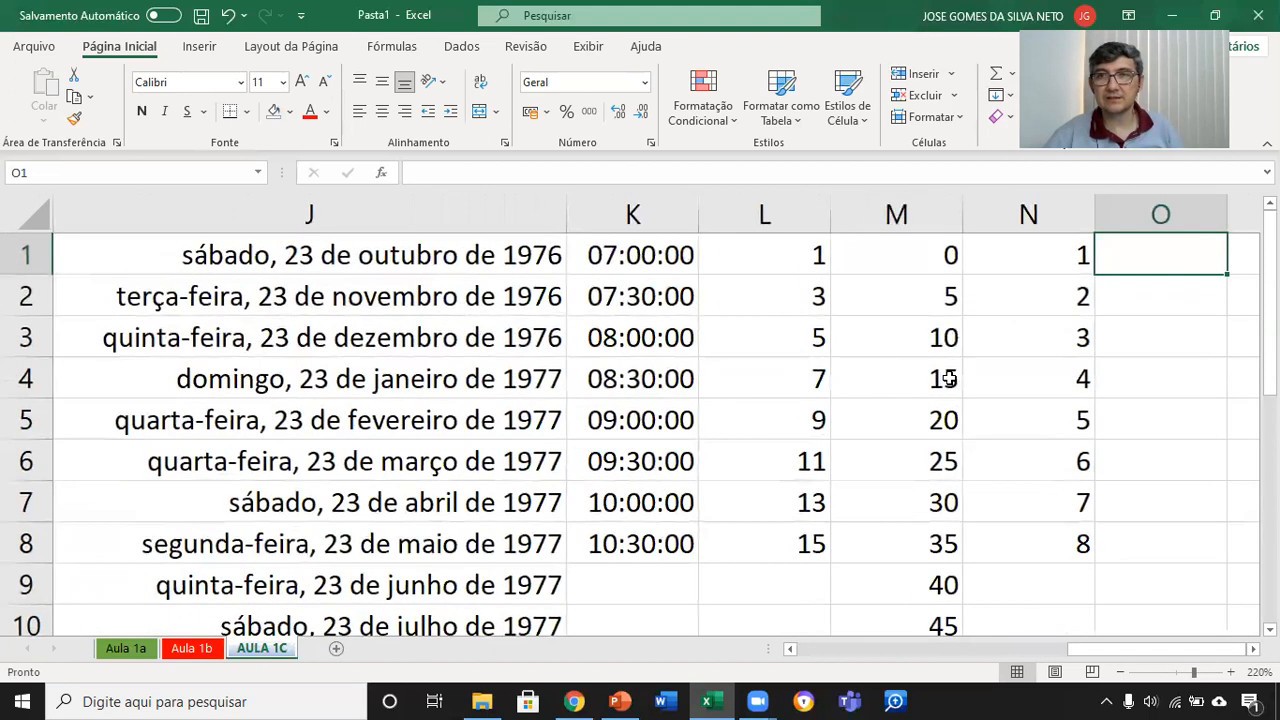
pyautogui.click(1252, 648)
pyautogui.click(1252, 648)
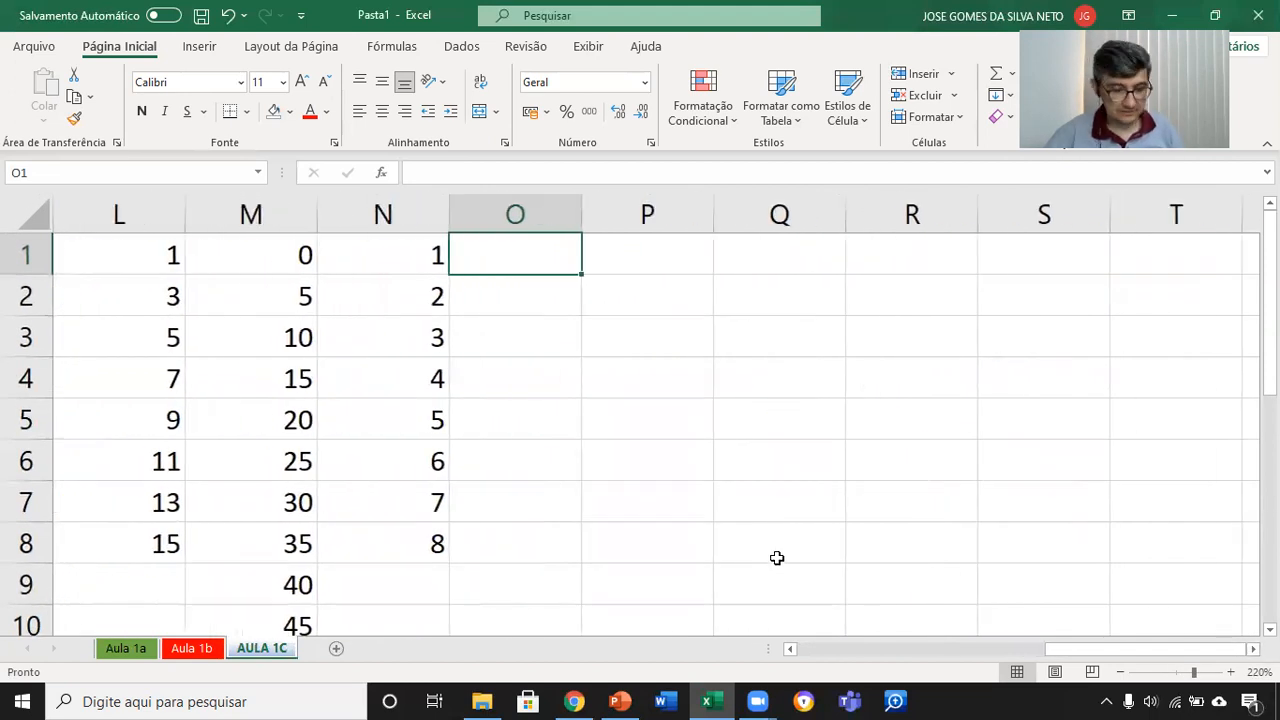
pyautogui.write('jan')
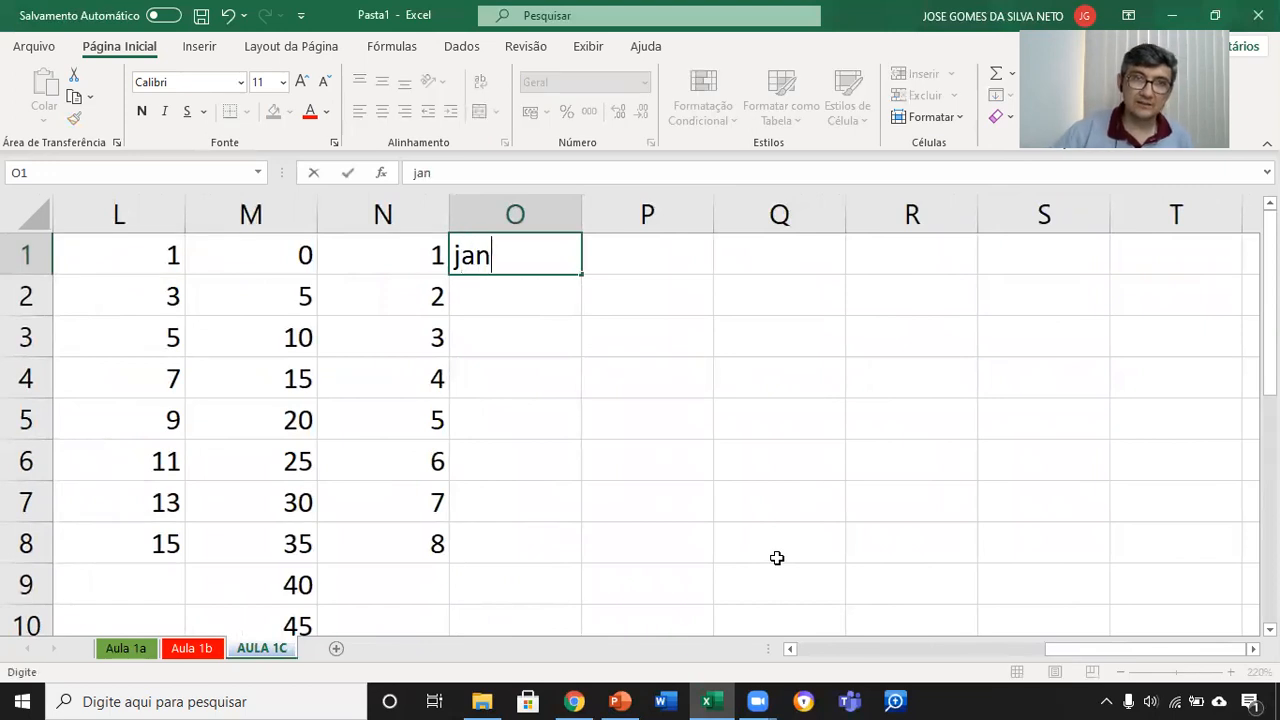
pyautogui.press('Return')
pyautogui.click(546, 266)
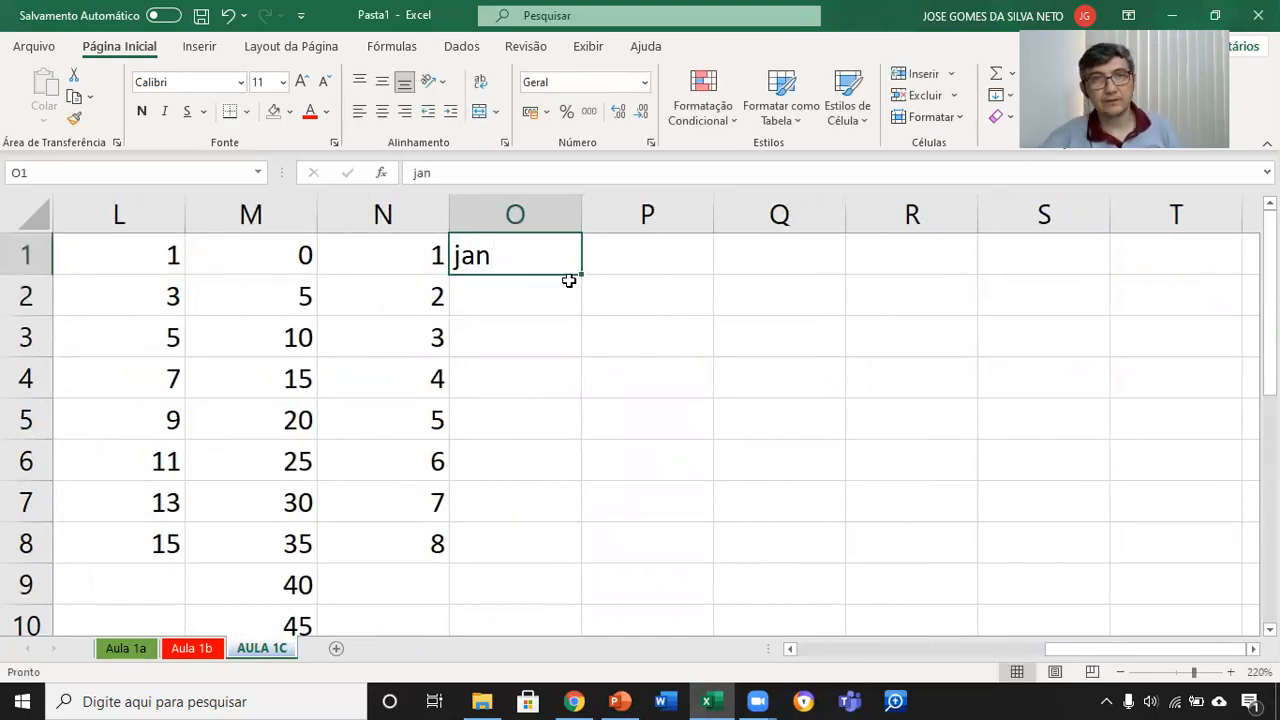
pyautogui.moveTo(585, 276); pyautogui.dragTo(628, 562)
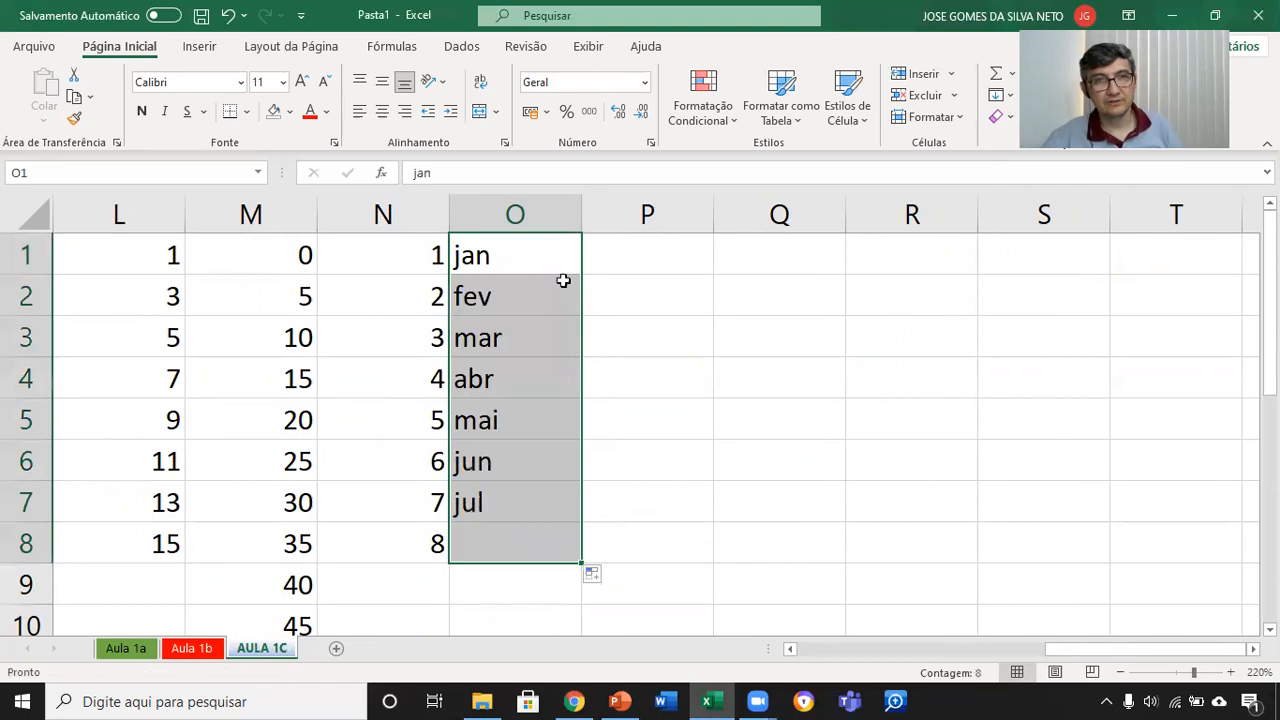
# Step: Enter the abbreviated weekday seg in cell P1 and autofill the weekdays down to P15
pyautogui.click(647, 255)
pyautogui.write('seg')
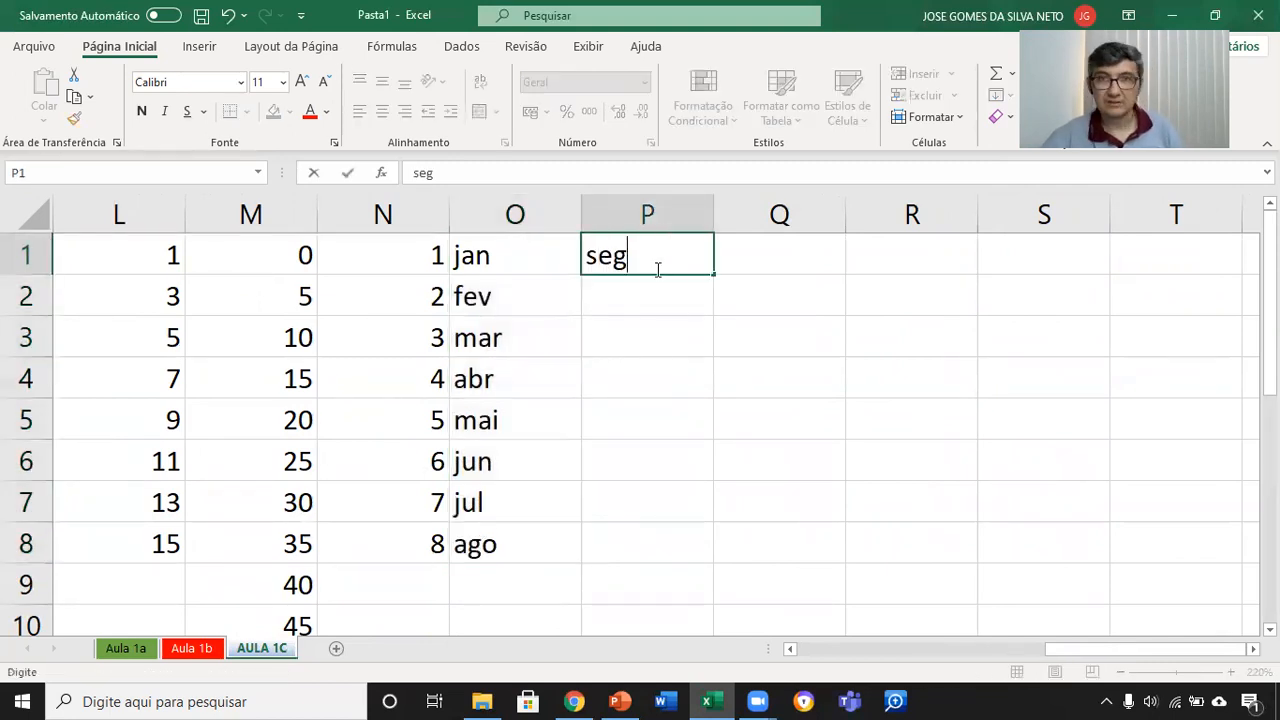
pyautogui.click(680, 329)
pyautogui.click(692, 261)
pyautogui.moveTo(714, 278); pyautogui.dragTo(729, 560)
pyautogui.scroll(3, 835, 342)
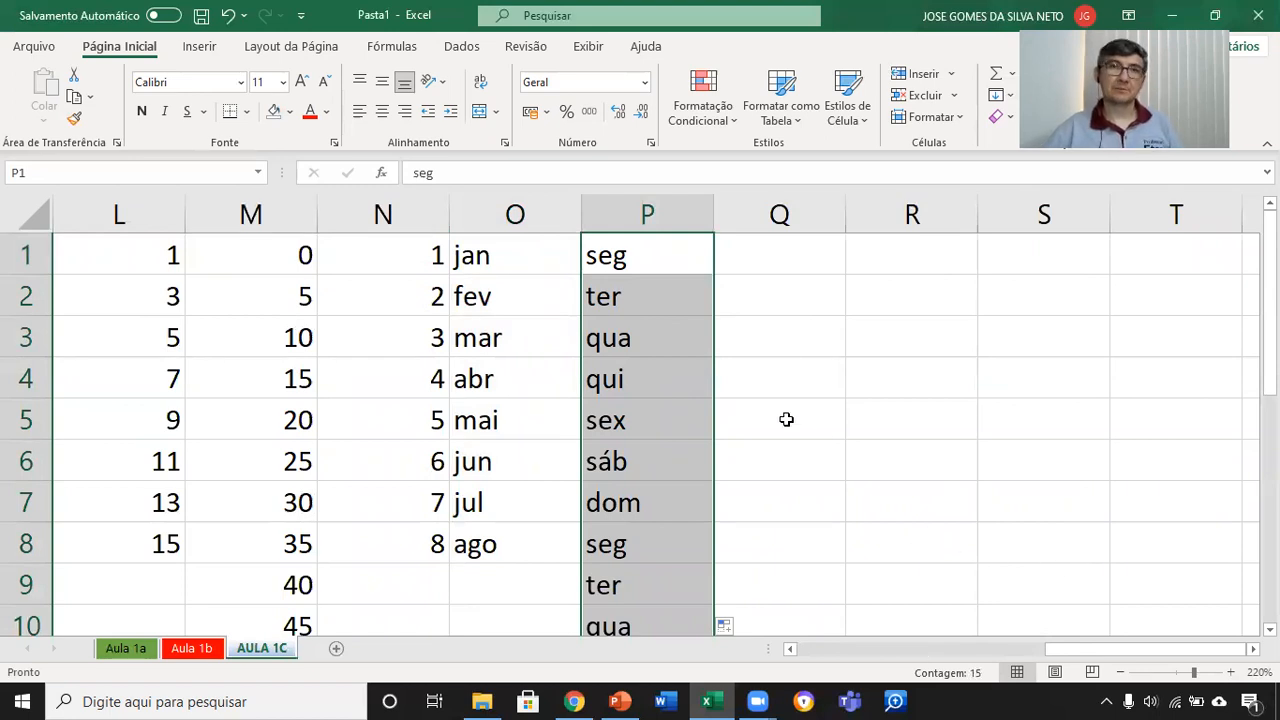
pyautogui.scroll(1, 786, 419)
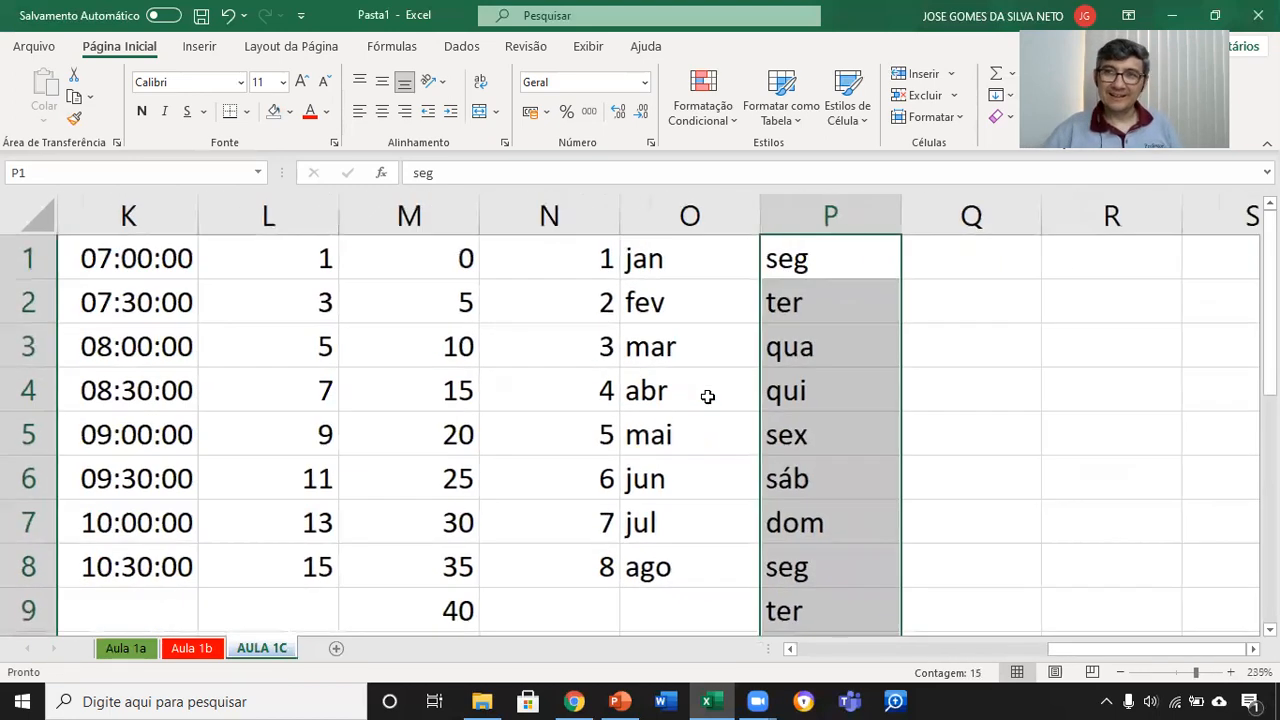
pyautogui.scroll(-2, 707, 397)
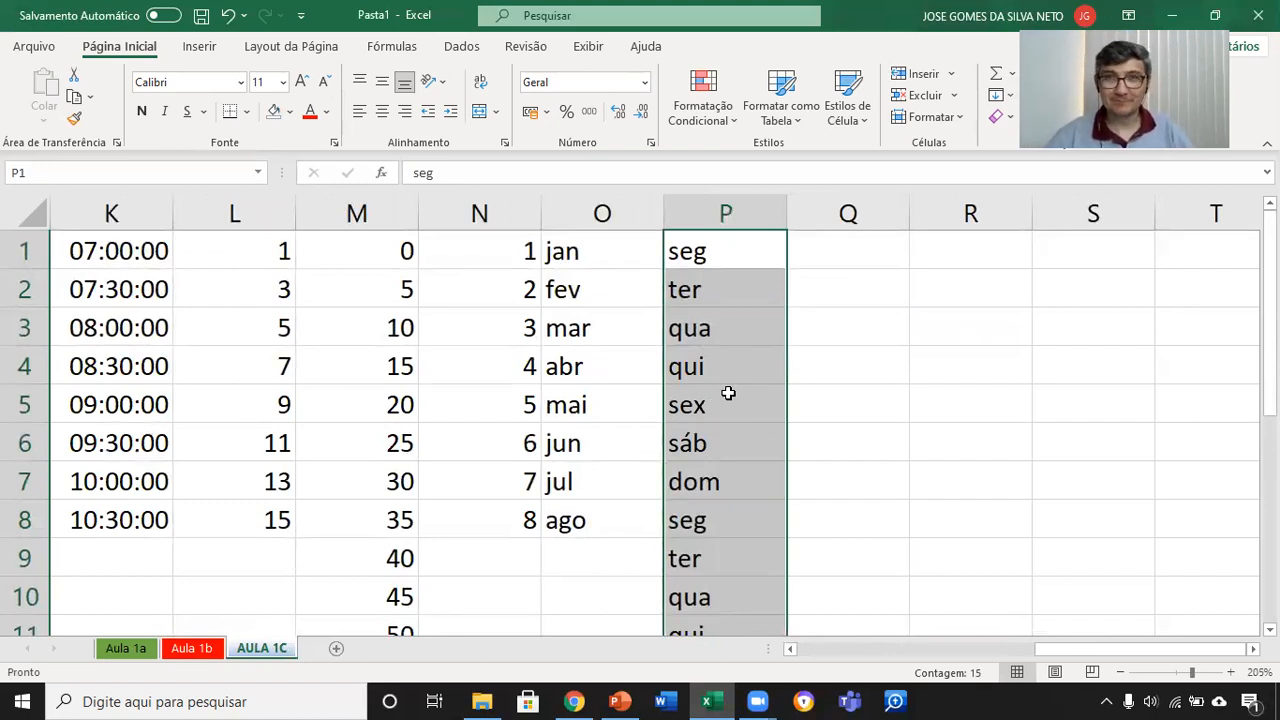
# Step: Switch to PowerPoint and present the AULA 1 slides from the beginning through to the Conceito de Endereçamento slide
pyautogui.click(620, 700)
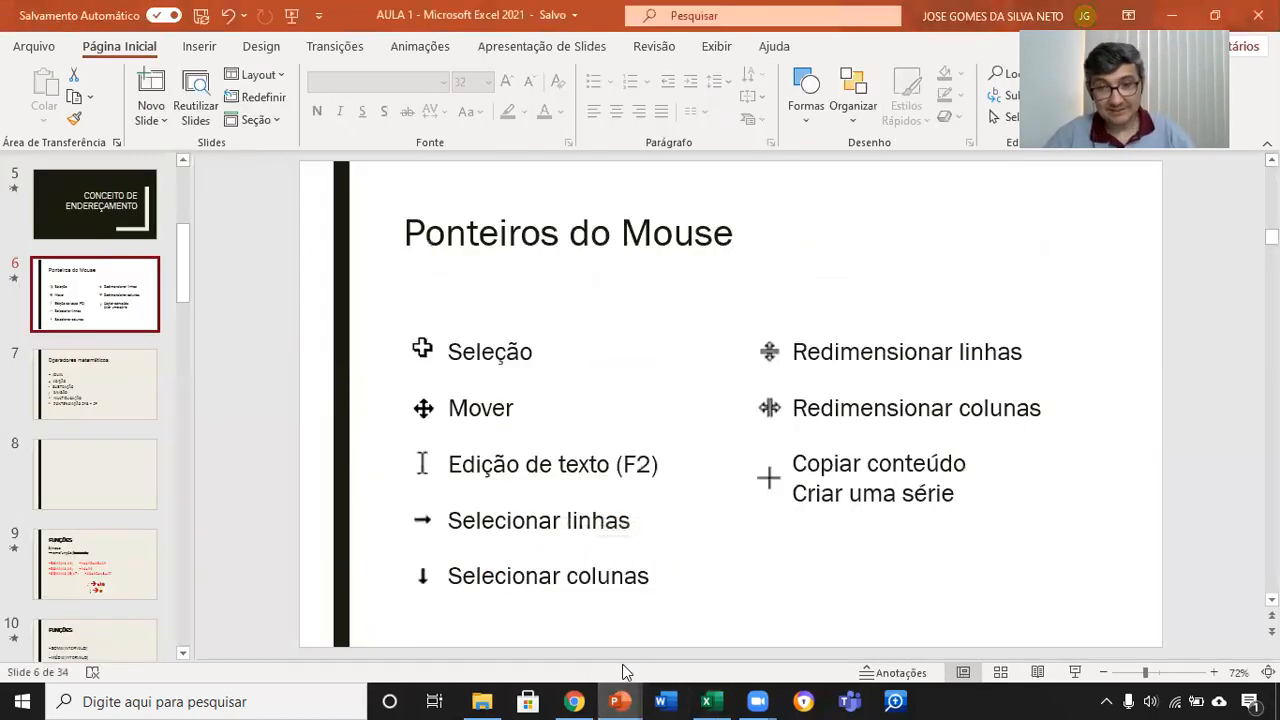
pyautogui.press('F5')
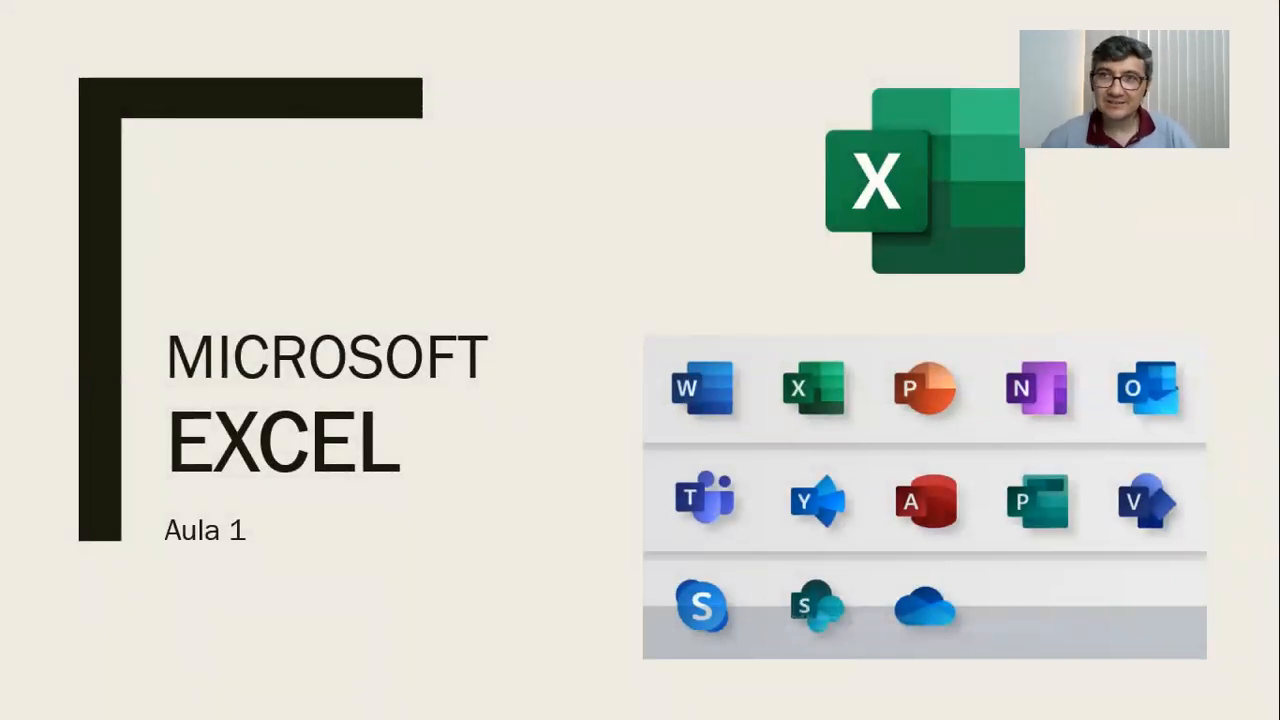
pyautogui.press('Right')
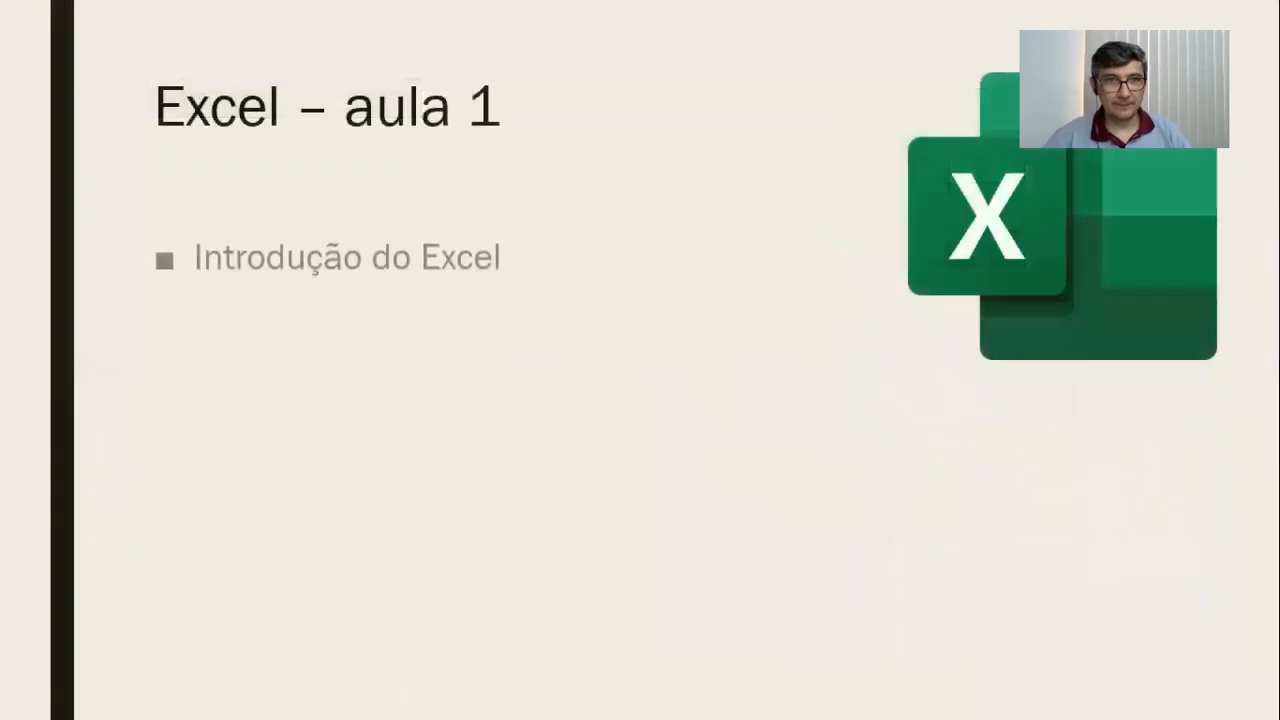
pyautogui.press('Right')
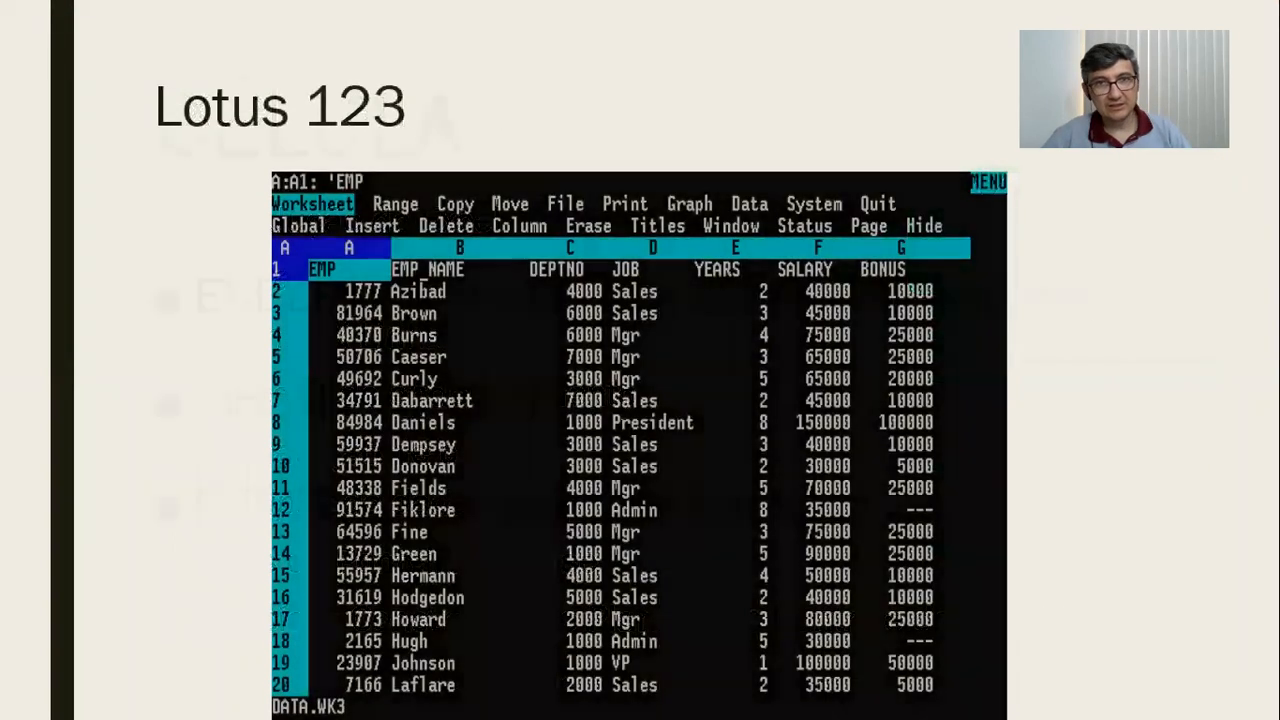
pyautogui.press('Right')
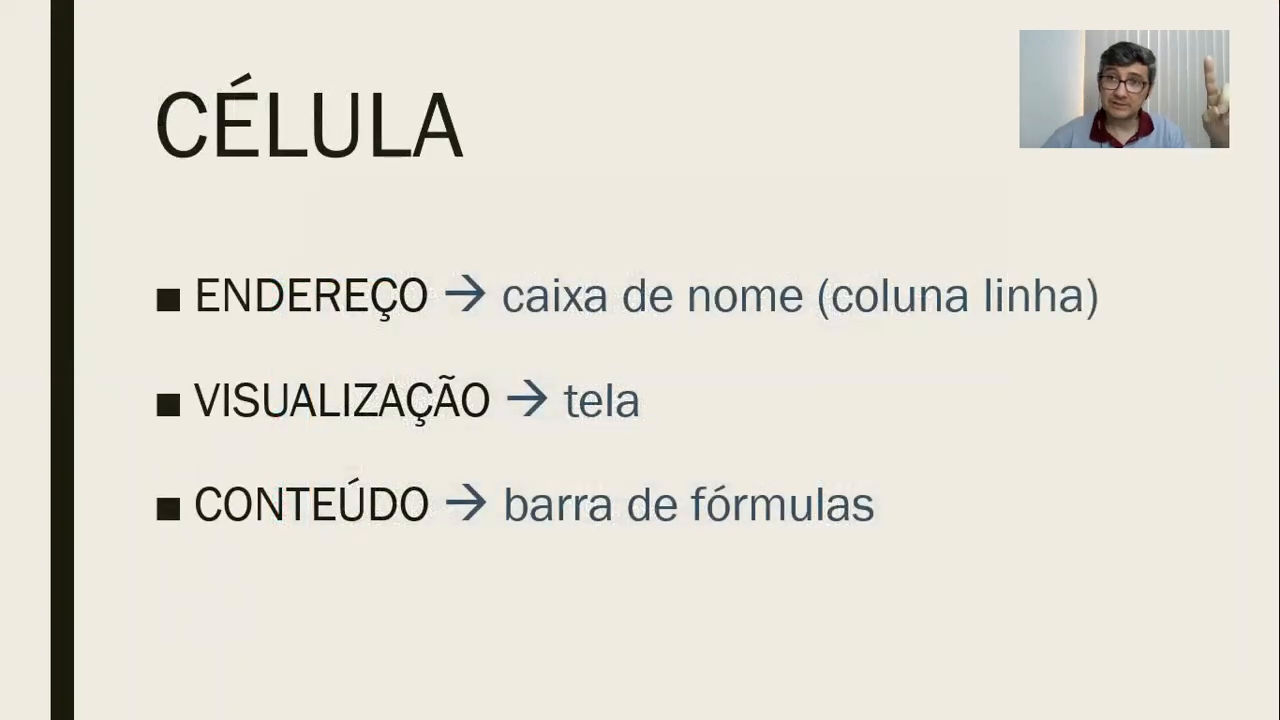
pyautogui.press('Right')
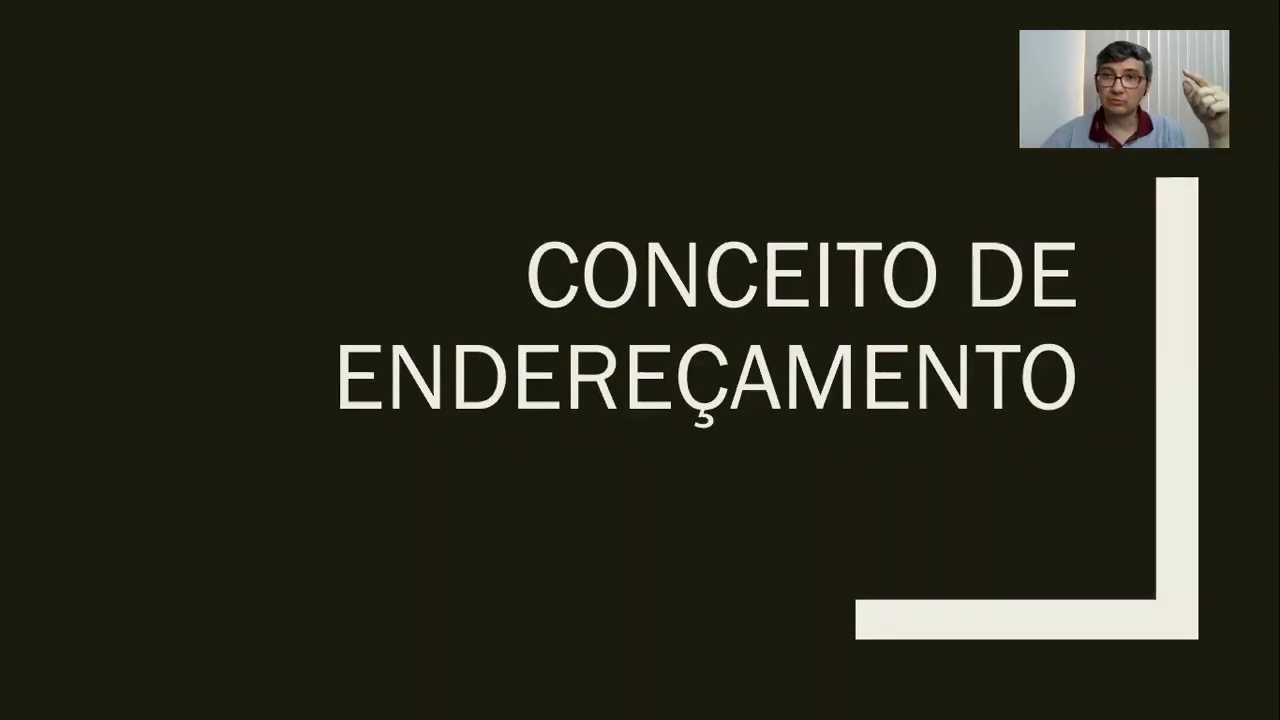